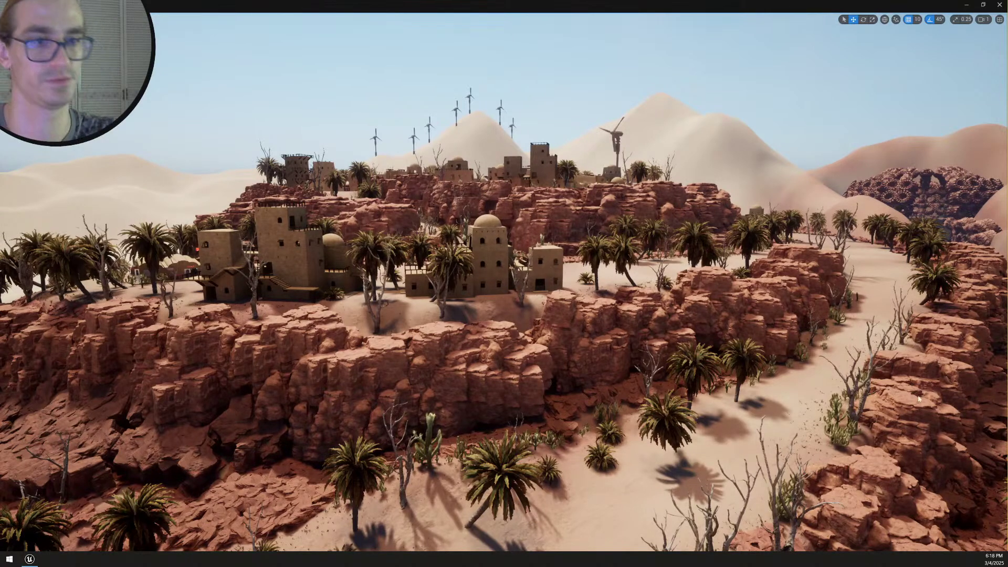
Hide the two selected objects covering the open-topped test room beyond the desert village
{"action": "right_click_drag", "start_coordinate": [683, 283], "coordinate": [1007, 311]}
{"action": "scroll", "coordinate": [1000, 260], "scroll_direction": "up", "scroll_amount": 2}
{"action": "key", "text": "w"}
{"action": "scroll", "coordinate": [1000, 264], "scroll_direction": "up", "scroll_amount": 9}
{"action": "key", "text": "e"}
{"action": "scroll", "coordinate": [1006, 301], "scroll_direction": "down", "scroll_amount": 5}
{"action": "key", "text": "w"}
{"action": "key", "text": "w"}
{"action": "scroll", "coordinate": [506, 250], "scroll_direction": "down", "scroll_amount": 2}
{"action": "right_click_drag", "start_coordinate": [507, 250], "coordinate": [513, 286]}
{"action": "left_click", "coordinate": [506, 256]}
{"action": "key", "text": "h"}
{"action": "left_click", "coordinate": [624, 310]}
{"action": "key", "text": "h"}
Delete the selected long dark pieces at the edge of the raised walkway in the room
{"action": "right_click_drag", "start_coordinate": [624, 310], "coordinate": [575, 333]}
{"action": "key", "text": "w"}
{"action": "scroll", "coordinate": [659, 326], "scroll_direction": "down", "scroll_amount": 4}
{"action": "key", "text": "w"}
{"action": "key", "text": "s"}
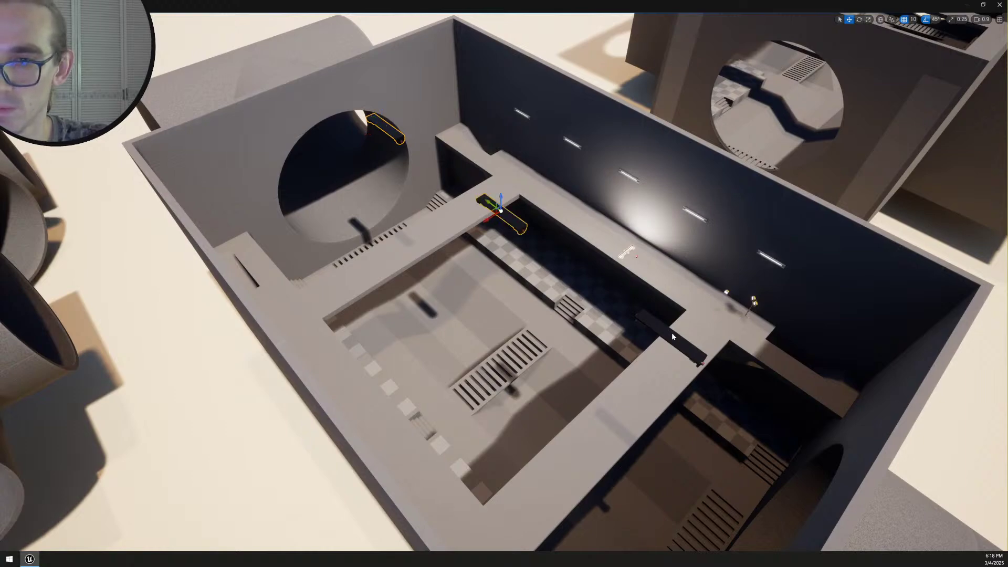
{"action": "key", "text": "Delete"}
Create a box on the shaded tiled floor below the walkway, against the back wall
{"action": "key", "text": "w"}
{"action": "right_click_drag", "start_coordinate": [673, 334], "coordinate": [775, 324]}
{"action": "key", "text": "s"}
{"action": "scroll", "coordinate": [777, 323], "scroll_direction": "down", "scroll_amount": 1}
{"action": "right_click_drag", "start_coordinate": [650, 307], "coordinate": [782, 307]}
{"action": "right_click_drag", "start_coordinate": [615, 305], "coordinate": [376, 310]}
{"action": "scroll", "coordinate": [338, 303], "scroll_direction": "up", "scroll_amount": 1}
{"action": "right_click_drag", "start_coordinate": [647, 432], "coordinate": [647, 431]}
{"action": "key", "text": "w"}
{"action": "scroll", "coordinate": [647, 432], "scroll_direction": "down", "scroll_amount": 3}
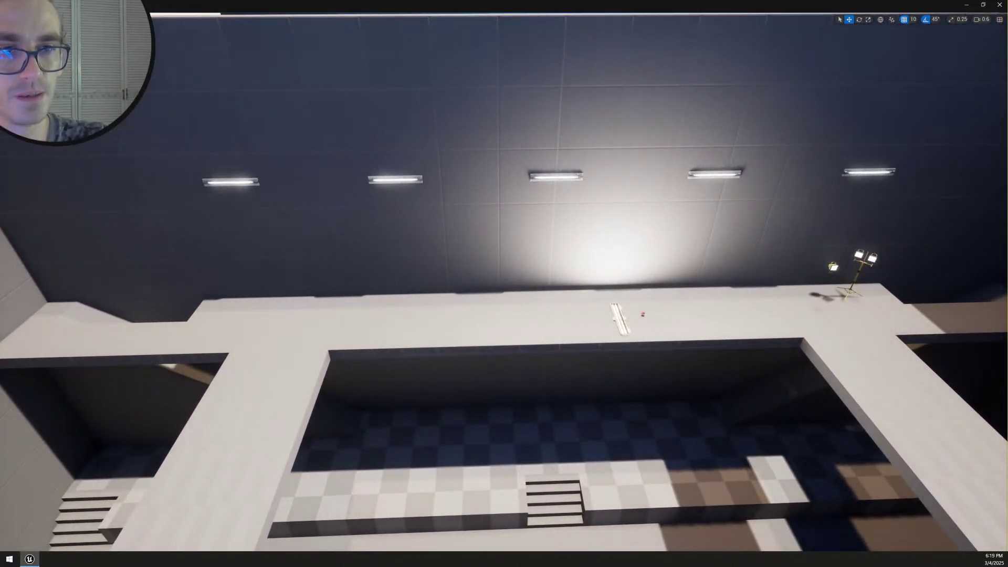
{"action": "key", "text": "b"}
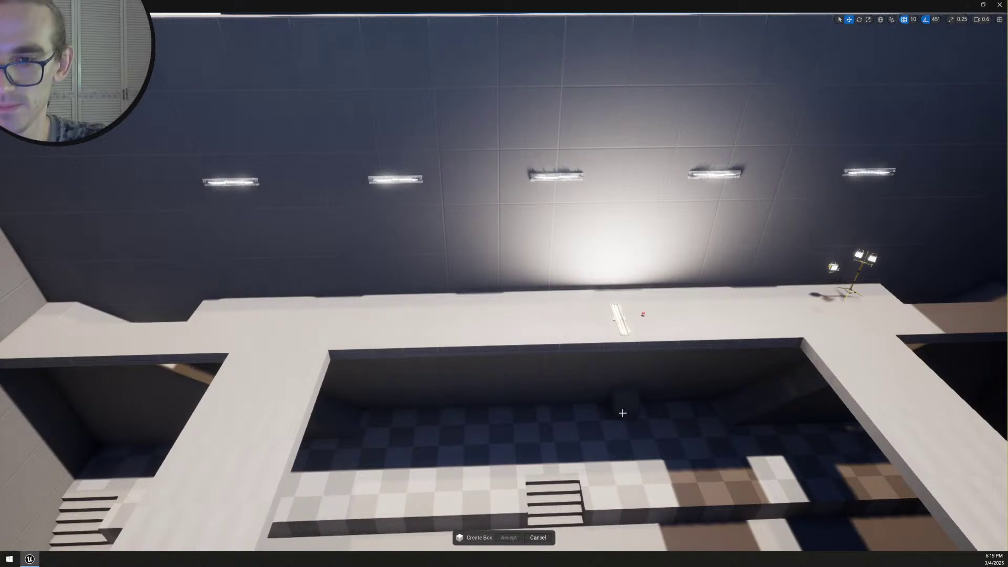
{"action": "left_click", "coordinate": [622, 415]}
{"action": "scroll", "coordinate": [622, 414], "scroll_direction": "up", "scroll_amount": 10}
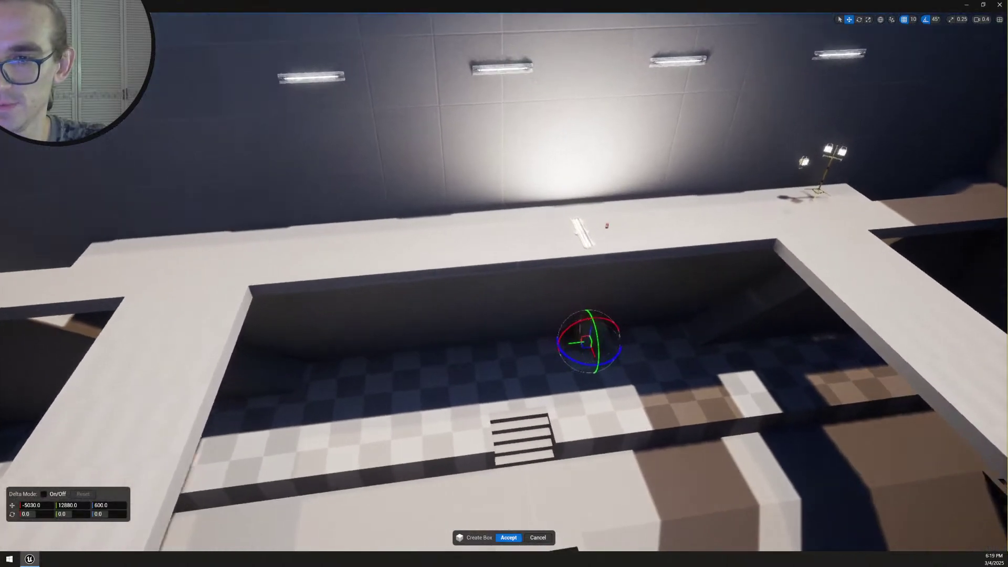
{"action": "scroll", "coordinate": [605, 321], "scroll_direction": "down", "scroll_amount": 8}
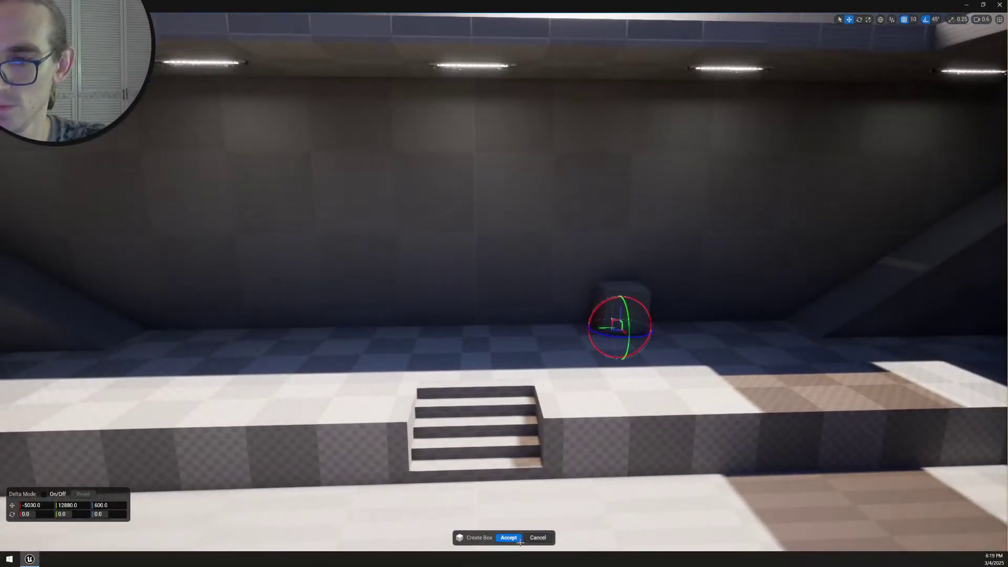
{"action": "key", "text": "Return"}
Move the new box along the back wall until it is centred under the ceiling light above the stairs
{"action": "right_click_drag", "start_coordinate": [605, 321], "coordinate": [619, 341]}
{"action": "key", "text": "q"}
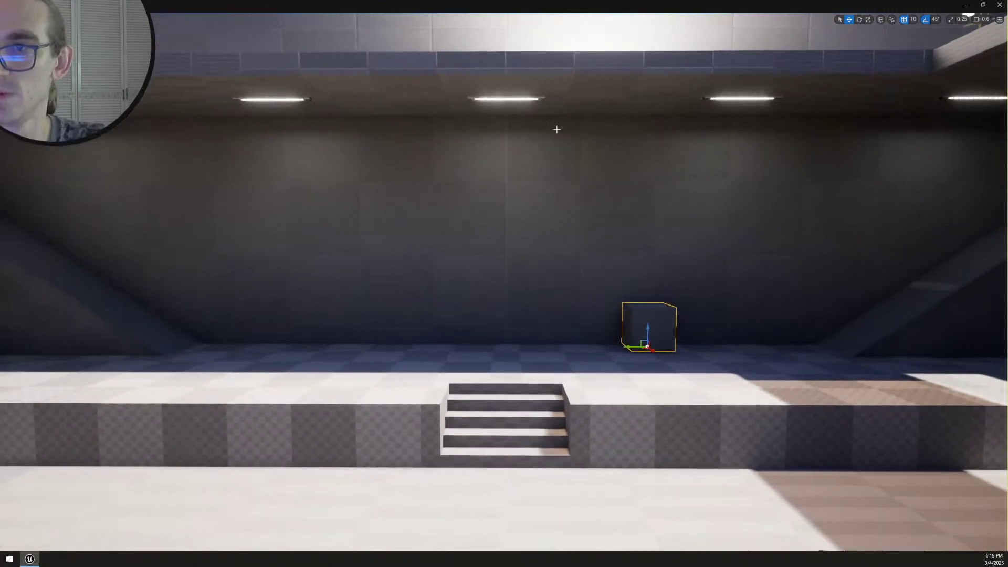
{"action": "left_click", "coordinate": [538, 100]}
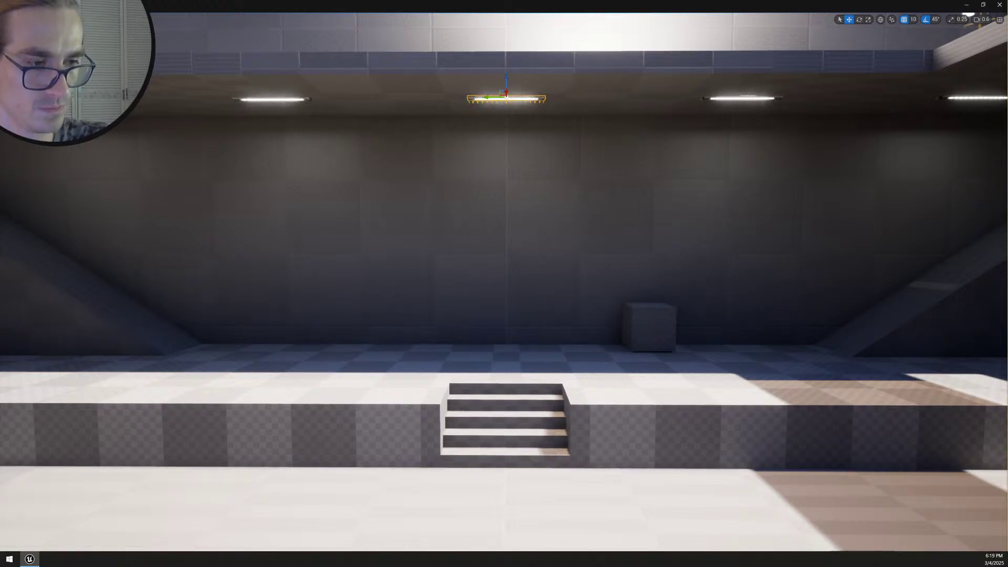
{"action": "left_click", "coordinate": [672, 327]}
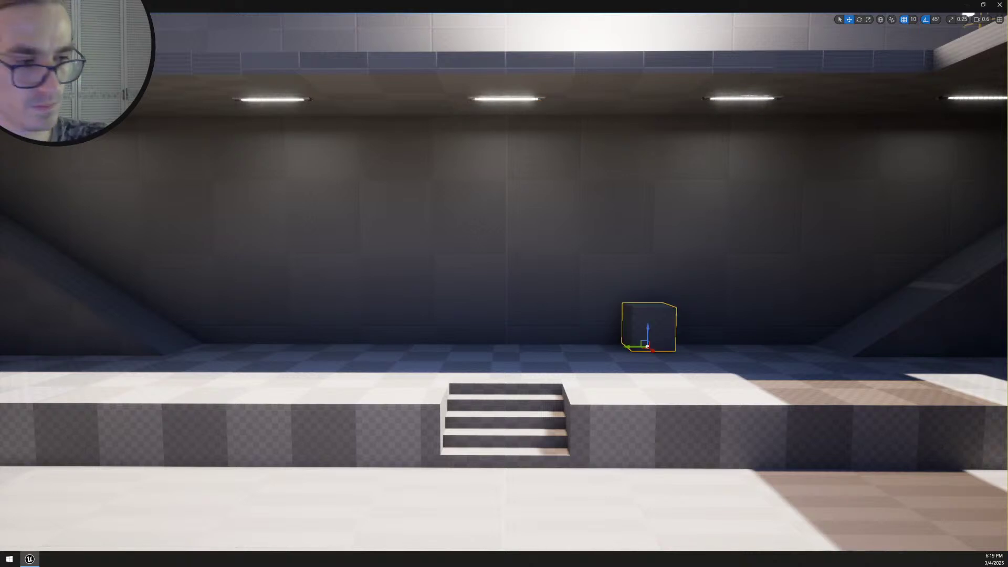
{"action": "left_click_drag", "start_coordinate": [635, 347], "coordinate": [493, 347]}
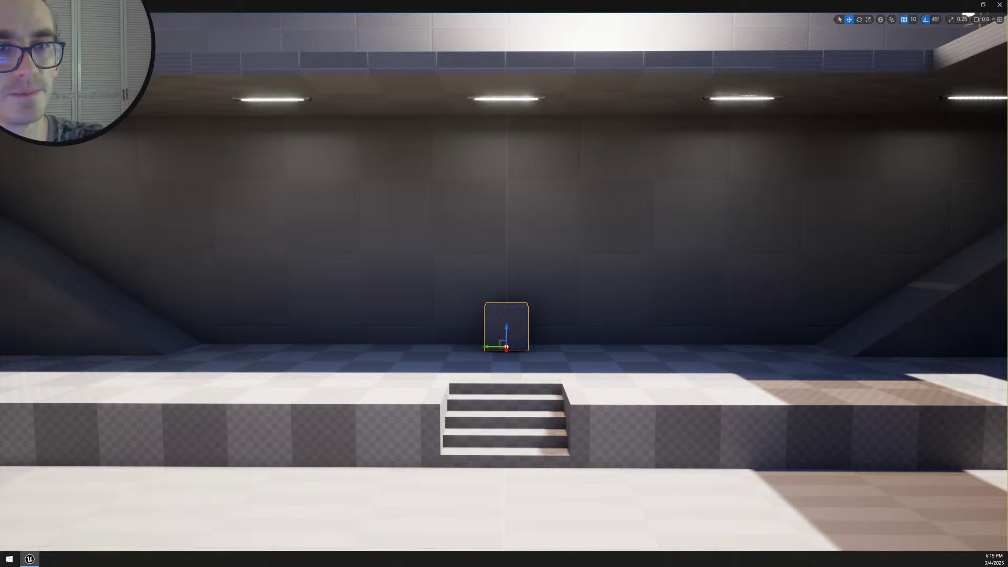
Set the position grid snap to 50 and move the box along the wall to between two ceiling lights
{"action": "scroll", "coordinate": [972, 329], "scroll_direction": "down", "scroll_amount": 3}
{"action": "right_click_drag", "start_coordinate": [972, 330], "coordinate": [948, 328]}
{"action": "left_click", "coordinate": [914, 19]}
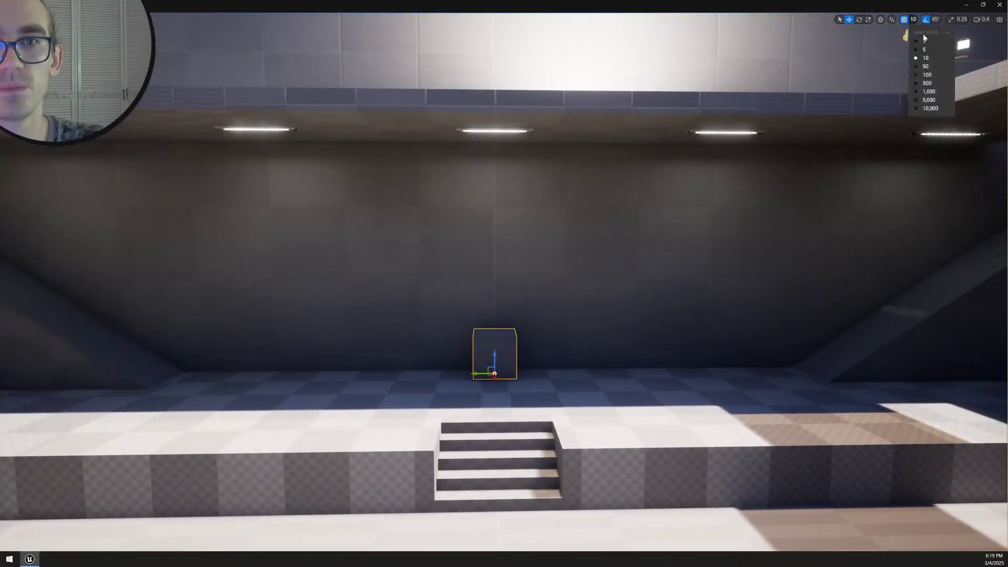
{"action": "left_click", "coordinate": [930, 67]}
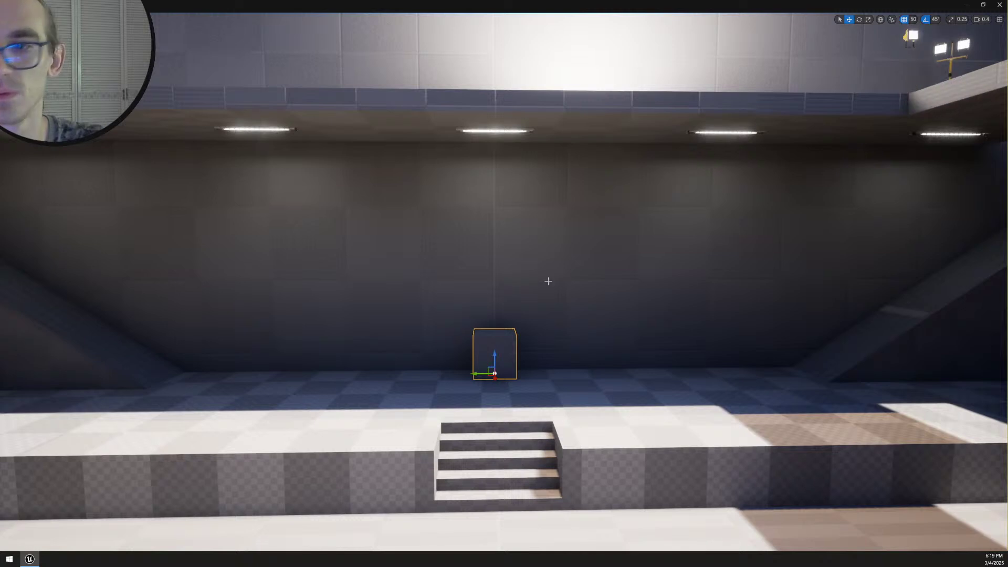
{"action": "key", "text": "bracketright"}
{"action": "left_click_drag", "start_coordinate": [479, 373], "coordinate": [585, 380]}
Turn off position grid snapping, adjust the box's height, and drop it flush onto the floor
{"action": "mouse_move", "coordinate": [609, 387]}
{"action": "right_mouse_down"}
{"action": "mouse_move", "coordinate": [646, 375]}
{"action": "mouse_move", "coordinate": [619, 384]}
{"action": "right_mouse_up"}
{"action": "key", "text": "w"}
{"action": "scroll", "coordinate": [609, 387], "scroll_direction": "up", "scroll_amount": 1}
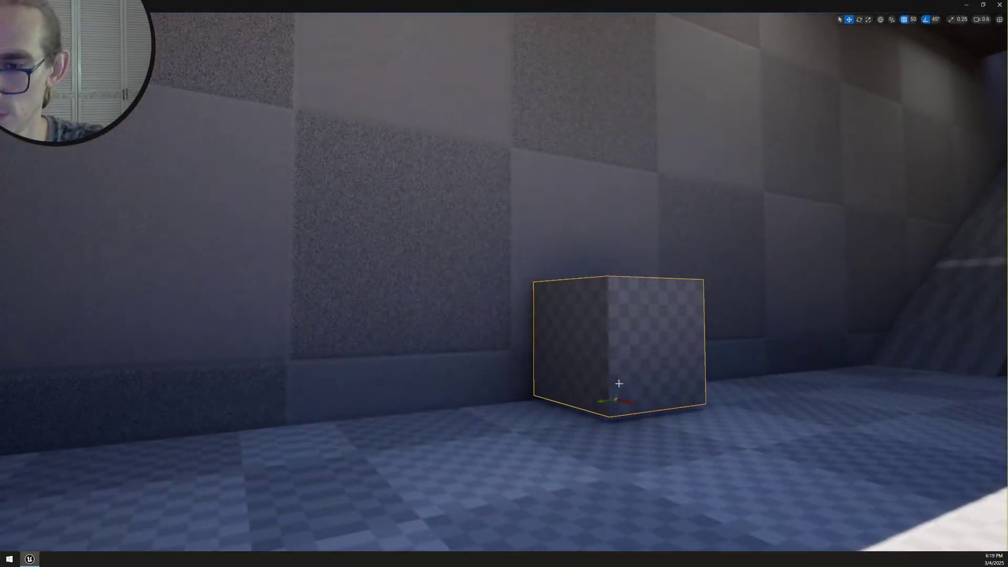
{"action": "left_click", "coordinate": [905, 20]}
{"action": "left_click_drag", "start_coordinate": [607, 396], "coordinate": [615, 386]}
{"action": "key", "text": "Escape"}
{"action": "right_click_drag", "start_coordinate": [637, 329], "coordinate": [557, 329]}
{"action": "key", "text": "w"}
{"action": "key", "text": "d"}
{"action": "left_click", "coordinate": [593, 318]}
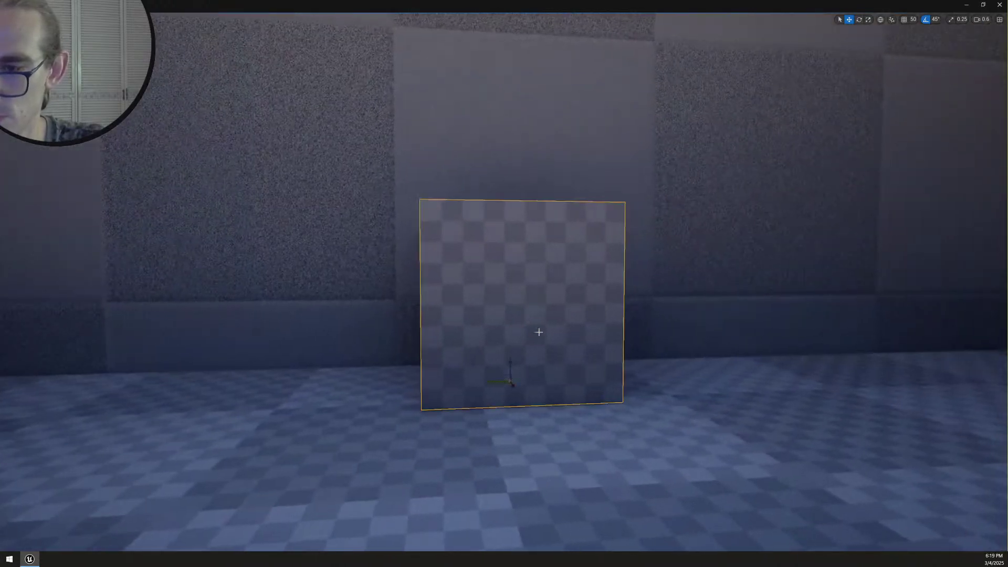
{"action": "left_click_drag", "start_coordinate": [513, 362], "coordinate": [517, 340]}
{"action": "key", "text": "End"}
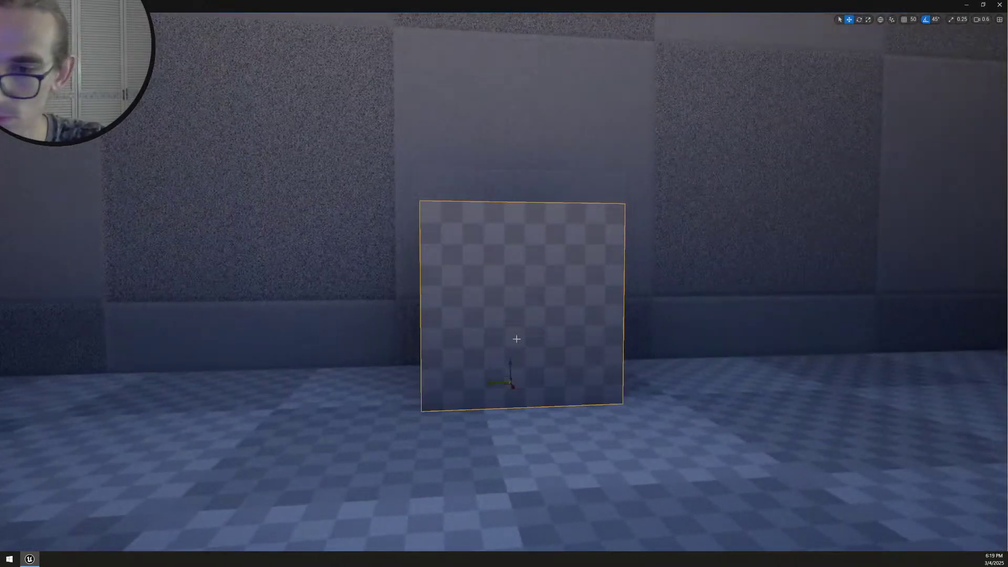
With PolyGroup Edit and a grid snap of 100, raise the box's top face to Z 2095 to form a tall pillar
{"action": "key", "text": "s"}
{"action": "right_click_drag", "start_coordinate": [535, 336], "coordinate": [512, 334]}
{"action": "scroll", "coordinate": [534, 336], "scroll_direction": "up", "scroll_amount": 3}
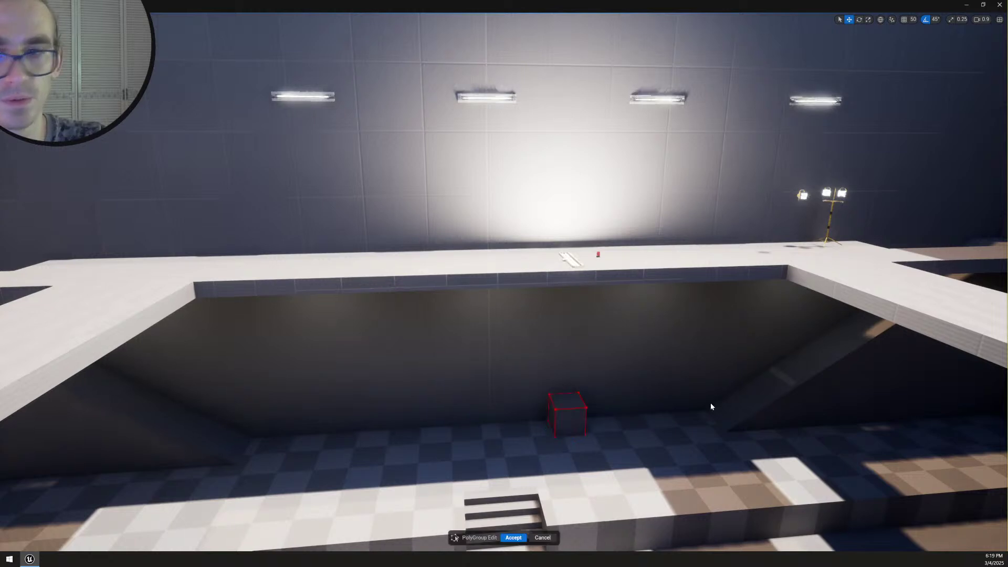
{"action": "left_click", "coordinate": [567, 394]}
{"action": "key", "text": "s"}
{"action": "right_click_drag", "start_coordinate": [566, 393], "coordinate": [555, 392]}
{"action": "left_click", "coordinate": [914, 20]}
{"action": "left_click", "coordinate": [904, 20]}
{"action": "left_click", "coordinate": [914, 20]}
{"action": "left_click", "coordinate": [927, 74]}
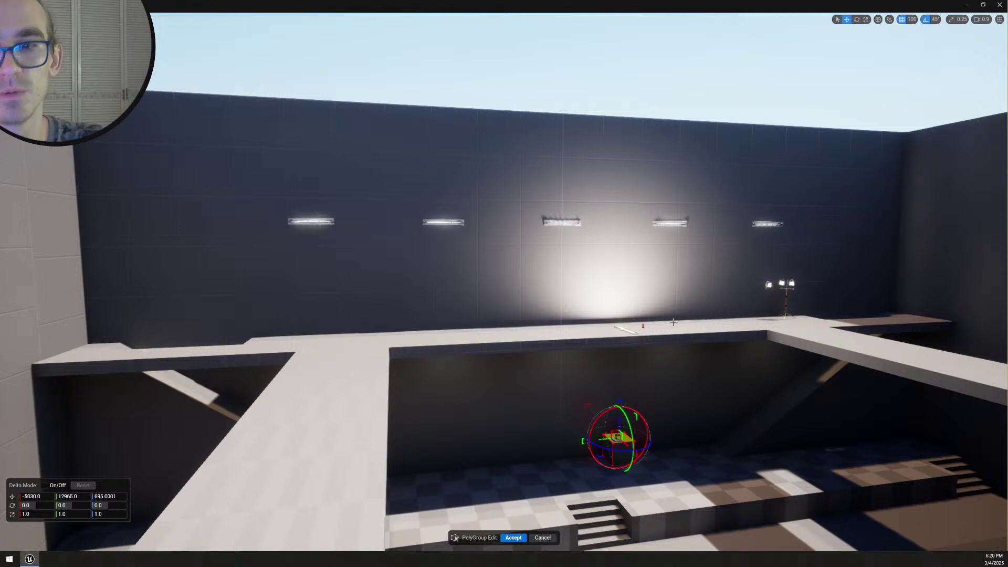
{"action": "left_click_drag", "start_coordinate": [619, 422], "coordinate": [642, 122]}
{"action": "right_click_drag", "start_coordinate": [647, 103], "coordinate": [683, 210]}
{"action": "scroll", "coordinate": [663, 152], "scroll_direction": "up", "scroll_amount": 1}
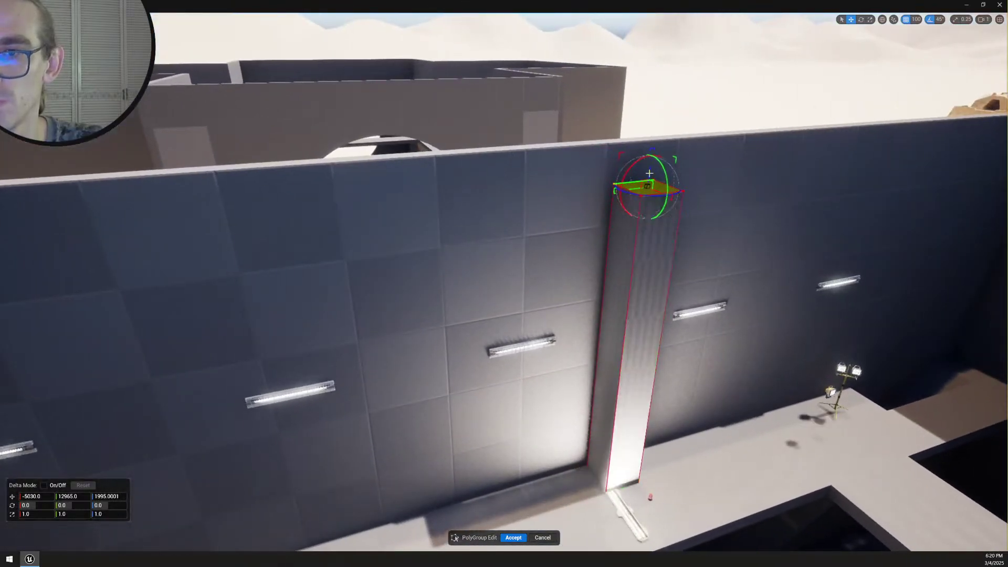
{"action": "left_click_drag", "start_coordinate": [650, 168], "coordinate": [654, 124]}
Set the grid snap to 50 and try the pillar's top face at Z 2045 before raising it back to Z 2095
{"action": "mouse_move", "coordinate": [664, 227]}
{"action": "right_mouse_down"}
{"action": "mouse_move", "coordinate": [682, 191]}
{"action": "mouse_move", "coordinate": [706, 189]}
{"action": "mouse_move", "coordinate": [665, 227]}
{"action": "right_mouse_up"}
{"action": "scroll", "coordinate": [664, 227], "scroll_direction": "down", "scroll_amount": 5}
{"action": "scroll", "coordinate": [665, 227], "scroll_direction": "up", "scroll_amount": 1}
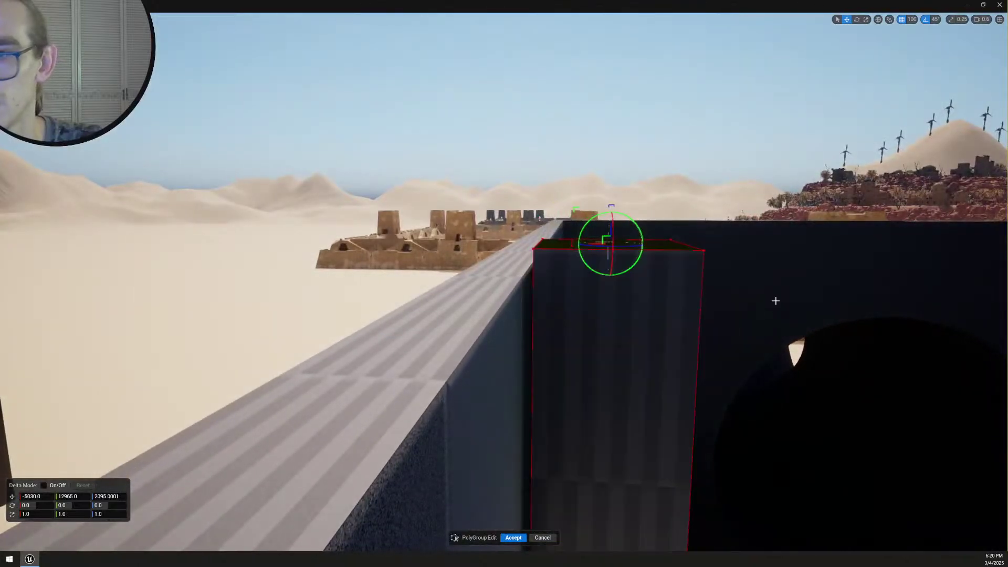
{"action": "left_click", "coordinate": [912, 19]}
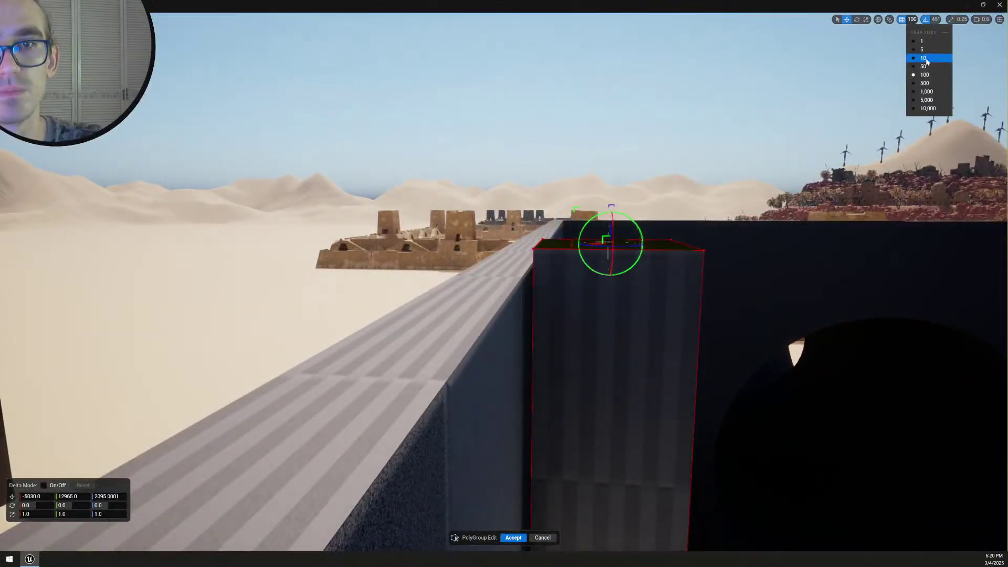
{"action": "left_click", "coordinate": [925, 61]}
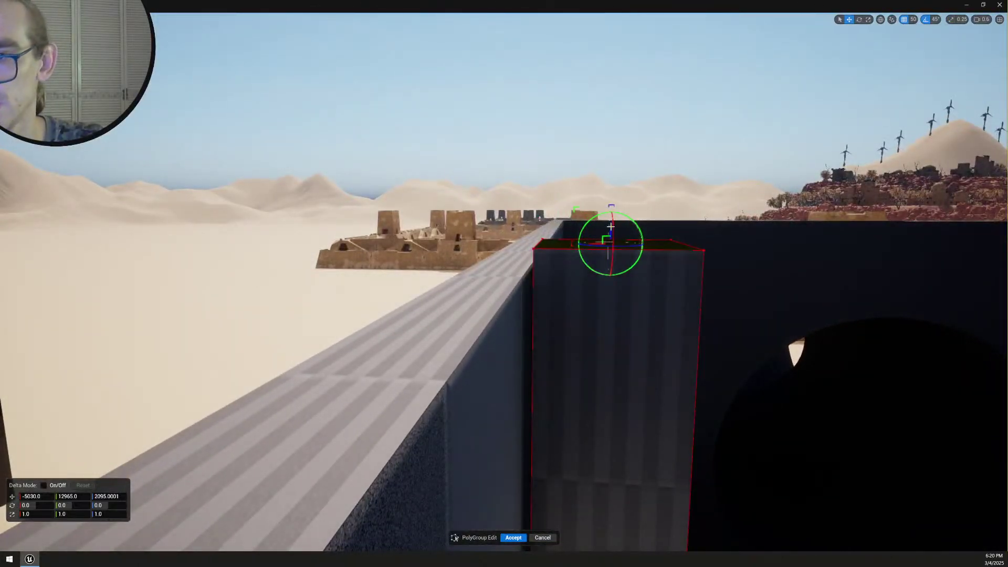
{"action": "left_click_drag", "start_coordinate": [605, 245], "coordinate": [603, 261]}
{"action": "right_click_drag", "start_coordinate": [602, 261], "coordinate": [538, 298]}
{"action": "key", "text": "d"}
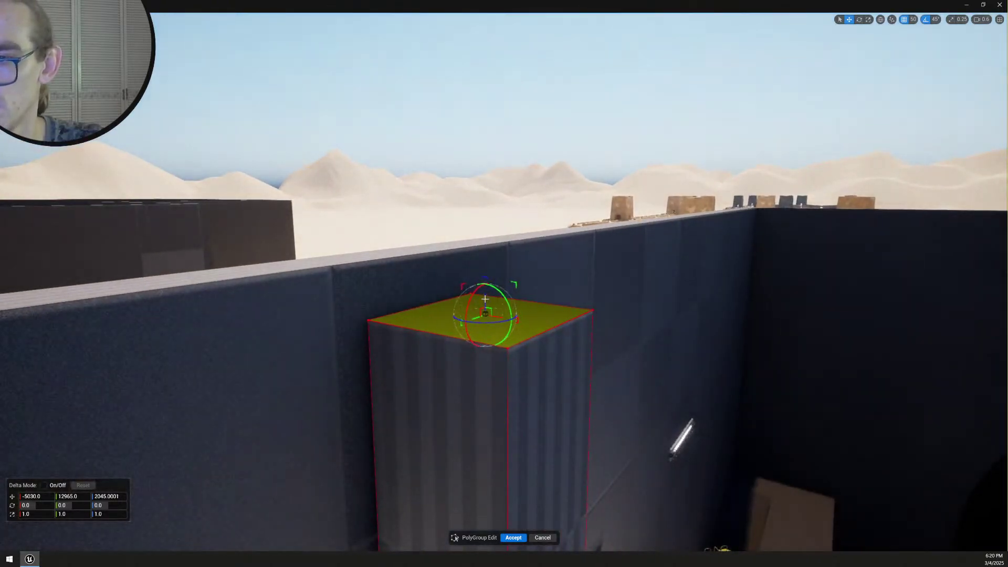
{"action": "left_click_drag", "start_coordinate": [483, 268], "coordinate": [484, 189]}
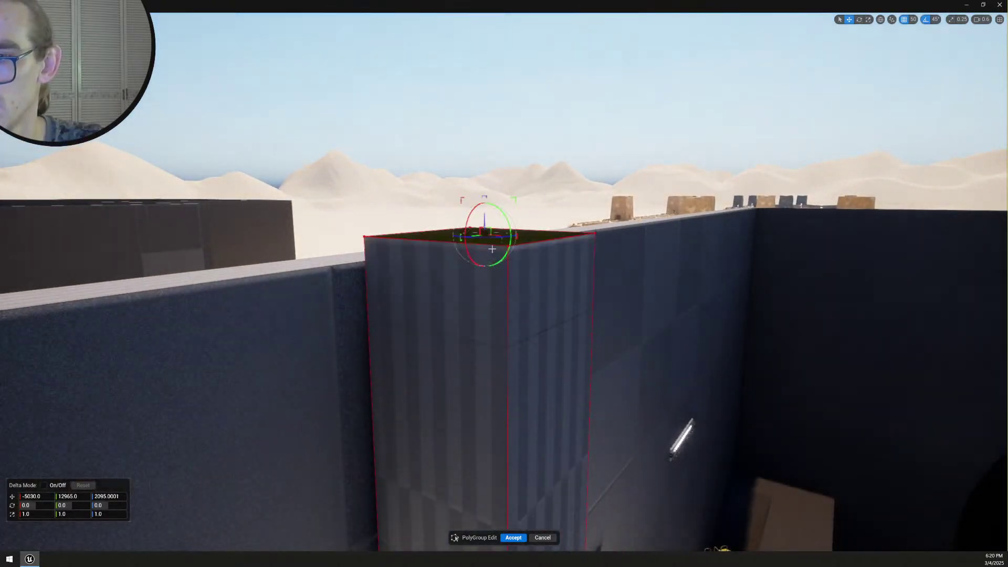
Lower the pillar's top face to Z 2075 with a grid snap of 10, raise it slightly with a snap of 5, and accept the edit
{"action": "left_click", "coordinate": [913, 19]}
{"action": "left_click", "coordinate": [922, 52]}
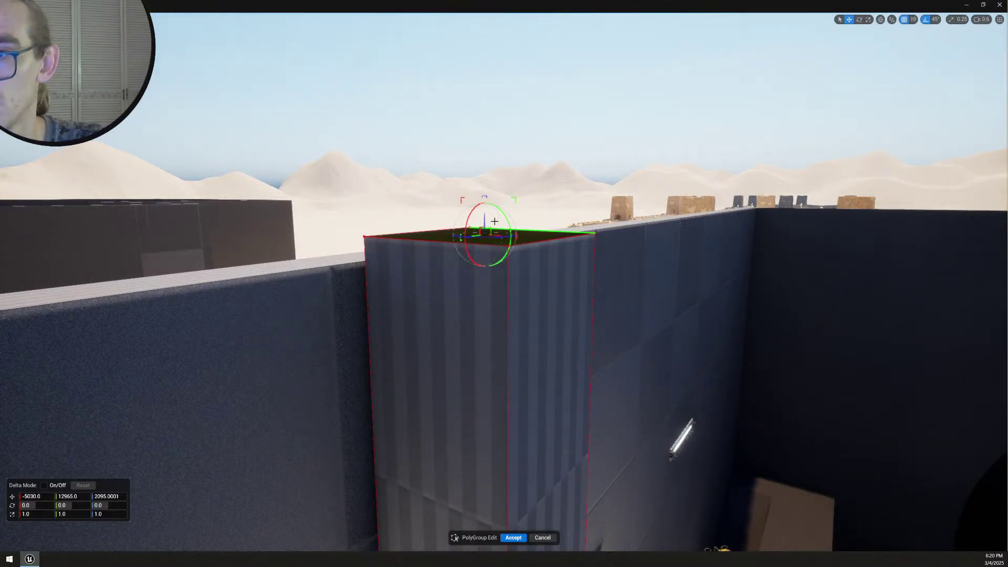
{"action": "left_click_drag", "start_coordinate": [486, 220], "coordinate": [479, 249]}
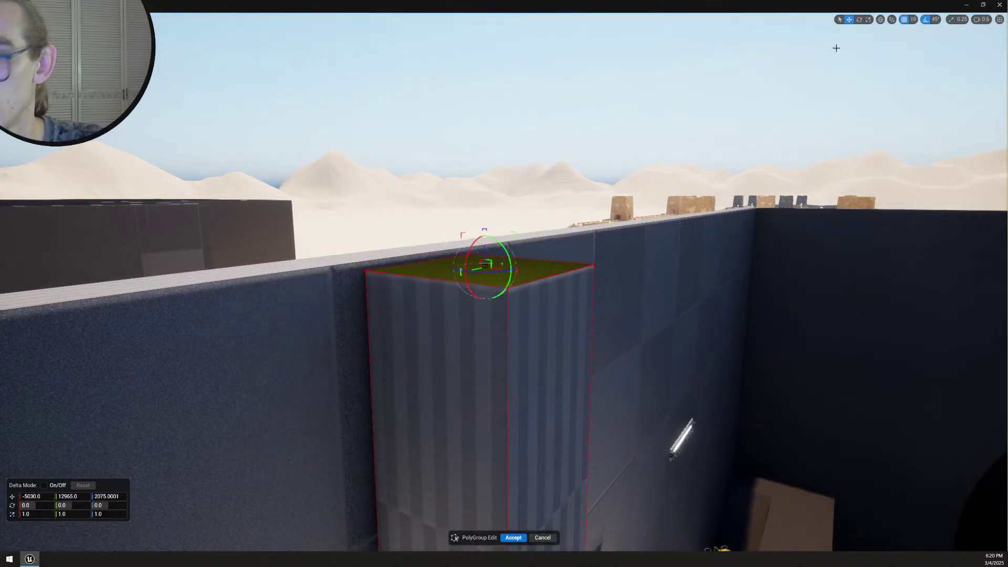
{"action": "left_click", "coordinate": [913, 19]}
{"action": "left_click", "coordinate": [922, 46]}
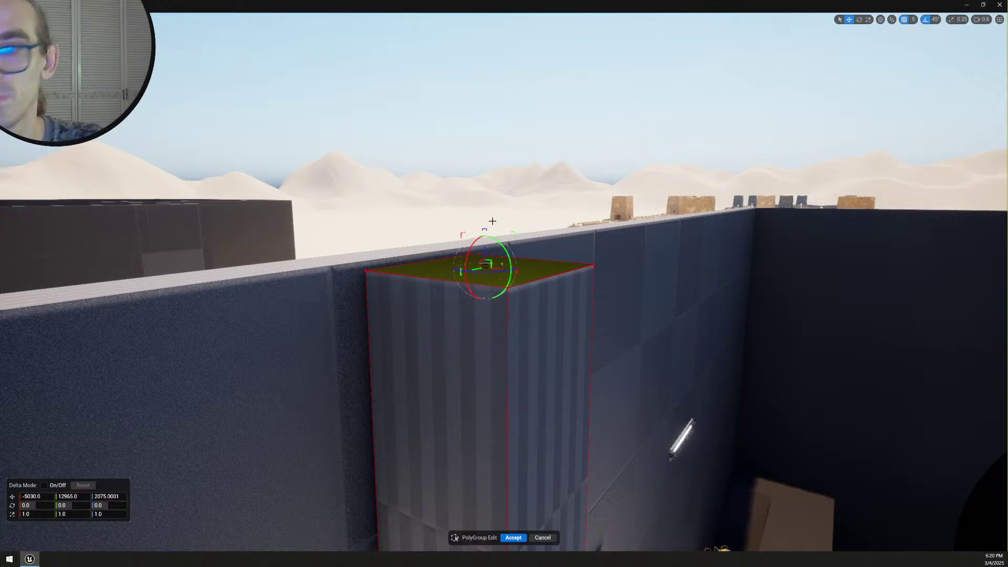
{"action": "left_click_drag", "start_coordinate": [485, 253], "coordinate": [485, 245]}
{"action": "right_click_drag", "start_coordinate": [490, 252], "coordinate": [424, 342]}
{"action": "key", "text": "s"}
{"action": "scroll", "coordinate": [447, 267], "scroll_direction": "up", "scroll_amount": 4}
{"action": "key", "text": "w"}
{"action": "left_click", "coordinate": [519, 538]}
Duplicate the pillar along the back wall and align the copy with the ceiling light above the stairs
{"action": "right_click_drag", "start_coordinate": [523, 473], "coordinate": [529, 474]}
{"action": "key", "text": "w"}
{"action": "right_click_drag", "start_coordinate": [637, 308], "coordinate": [636, 338]}
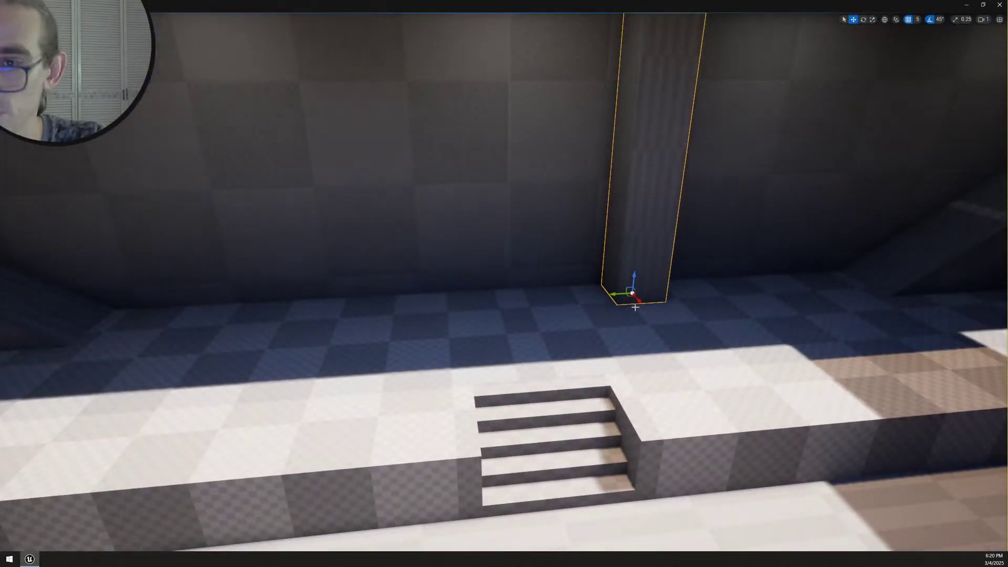
{"action": "right_click_drag", "start_coordinate": [616, 294], "coordinate": [618, 258]}
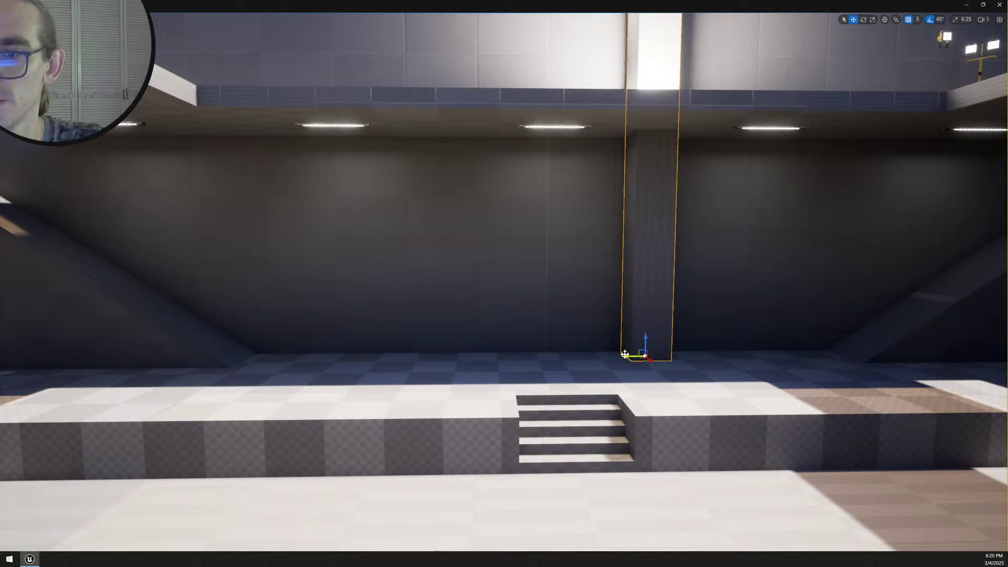
{"action": "left_click_drag", "start_coordinate": [626, 357], "coordinate": [479, 311], "text": "alt"}
{"action": "left_click", "coordinate": [556, 126]}
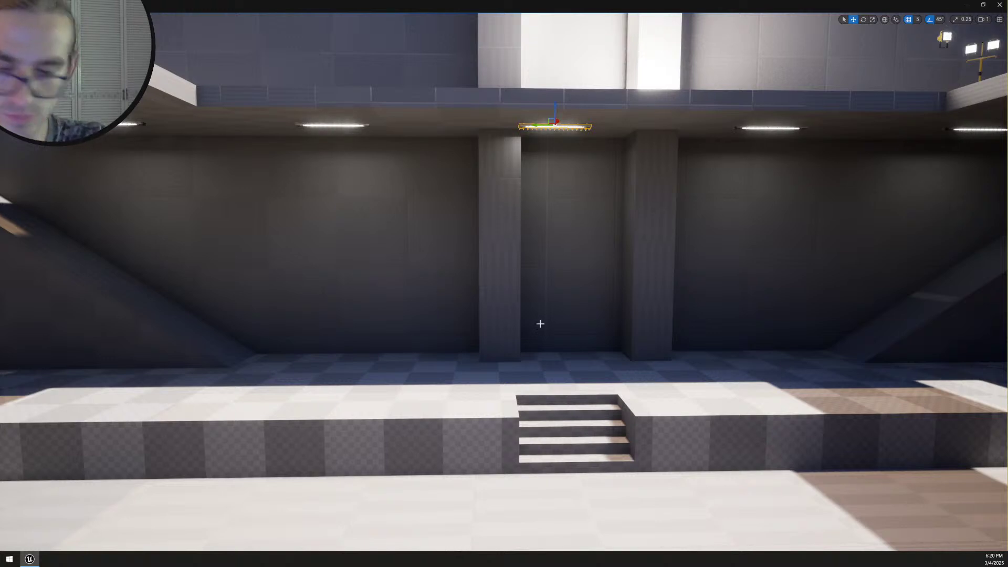
{"action": "left_click", "coordinate": [493, 310]}
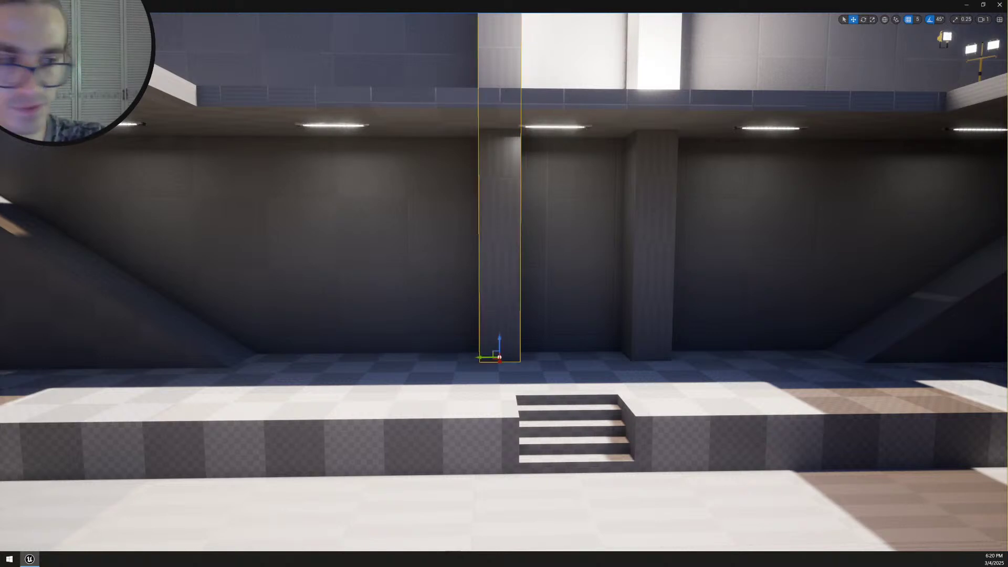
{"action": "key", "text": "Return"}
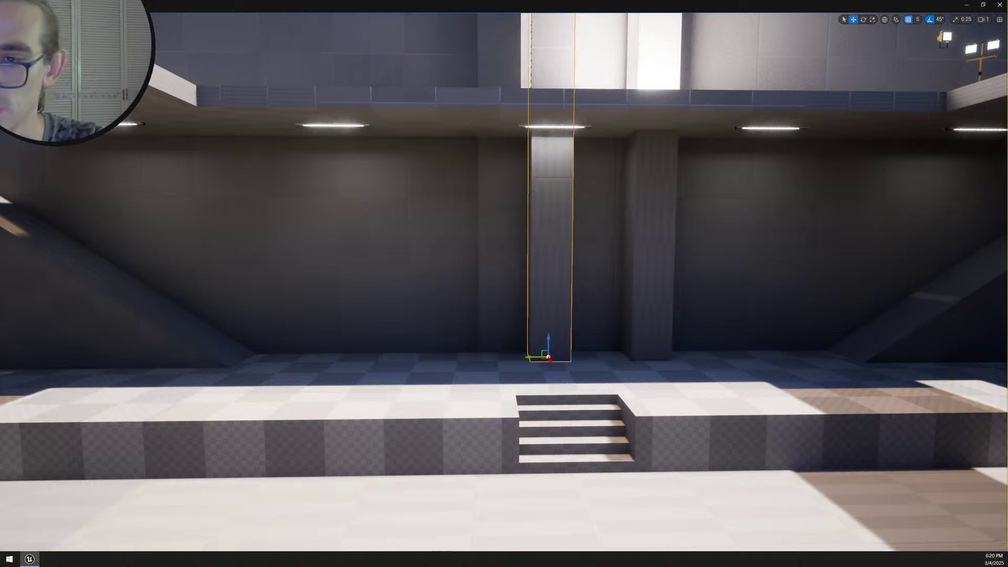
Set the grid snap to 50 and move the copied pillar to between the next two ceiling lights, mirroring the first pillar
{"action": "left_click", "coordinate": [919, 23]}
{"action": "left_click", "coordinate": [937, 63]}
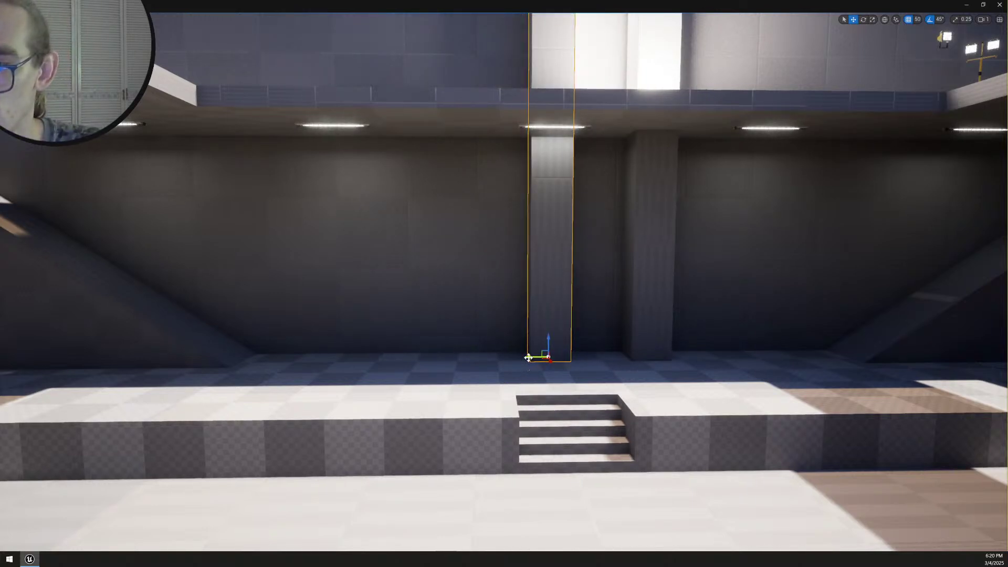
{"action": "left_click_drag", "start_coordinate": [521, 358], "coordinate": [456, 359]}
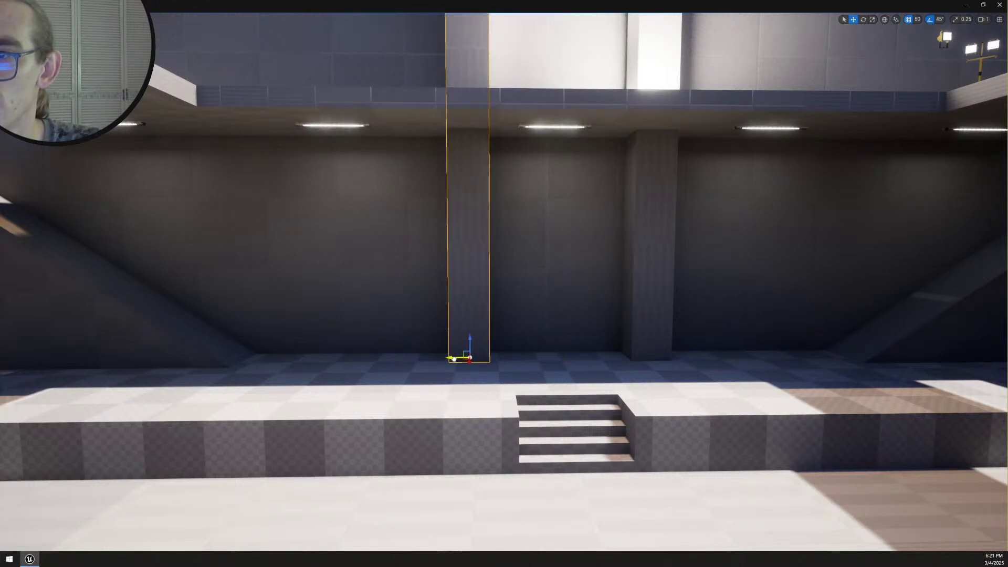
{"action": "key", "text": "d"}
{"action": "right_click_drag", "start_coordinate": [506, 342], "coordinate": [486, 341]}
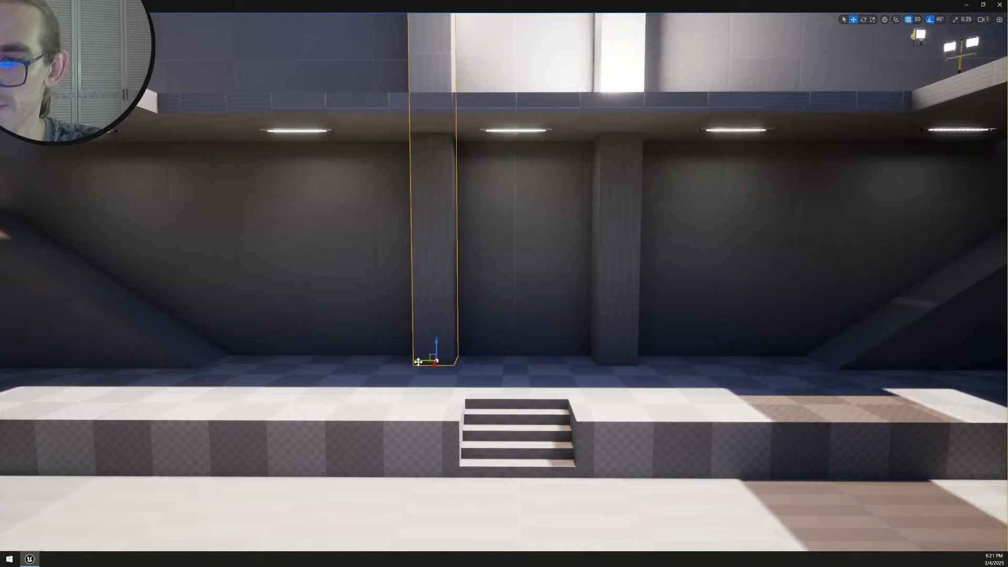
{"action": "left_click_drag", "start_coordinate": [414, 360], "coordinate": [394, 361]}
{"action": "key", "text": "Escape"}
Examine up close how the two pillars stand against the back wall and floor
{"action": "key", "text": "e"}
{"action": "scroll", "coordinate": [395, 357], "scroll_direction": "up", "scroll_amount": 3}
{"action": "right_click_drag", "start_coordinate": [394, 361], "coordinate": [467, 400]}
{"action": "key", "text": "a"}
{"action": "right_click_drag", "start_coordinate": [451, 315], "coordinate": [546, 317]}
{"action": "scroll", "coordinate": [464, 368], "scroll_direction": "down", "scroll_amount": 2}
{"action": "left_click", "coordinate": [486, 339]}
{"action": "key", "text": "a"}
{"action": "left_click", "coordinate": [593, 337]}
{"action": "key", "text": "w"}
{"action": "scroll", "coordinate": [610, 338], "scroll_direction": "down", "scroll_amount": 4}
{"action": "right_click_drag", "start_coordinate": [609, 336], "coordinate": [446, 352]}
{"action": "key", "text": "d"}
{"action": "key", "text": "a"}
{"action": "scroll", "coordinate": [604, 338], "scroll_direction": "down", "scroll_amount": 2}
{"action": "right_click_drag", "start_coordinate": [573, 339], "coordinate": [611, 336]}
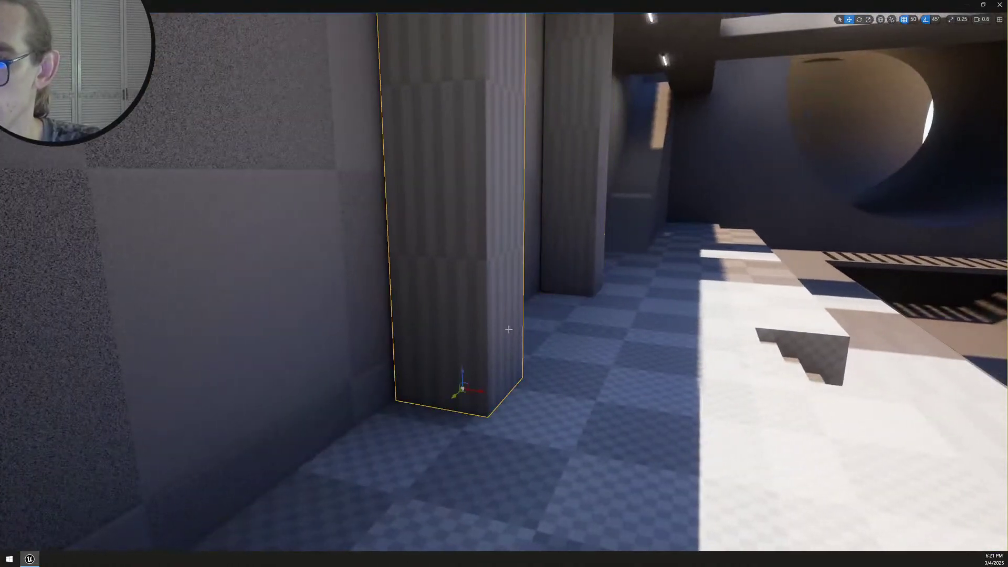
Turn grid snapping off and nudge both pillars together slightly toward the back wall
{"action": "left_click", "coordinate": [503, 325]}
{"action": "right_click_drag", "start_coordinate": [503, 326], "coordinate": [546, 326]}
{"action": "key", "text": "d"}
{"action": "mouse_move", "coordinate": [470, 291]}
{"action": "right_mouse_down"}
{"action": "mouse_move", "coordinate": [425, 290]}
{"action": "mouse_move", "coordinate": [457, 290]}
{"action": "right_mouse_up"}
{"action": "left_click", "coordinate": [471, 291], "text": "ctrl"}
{"action": "key", "text": "a"}
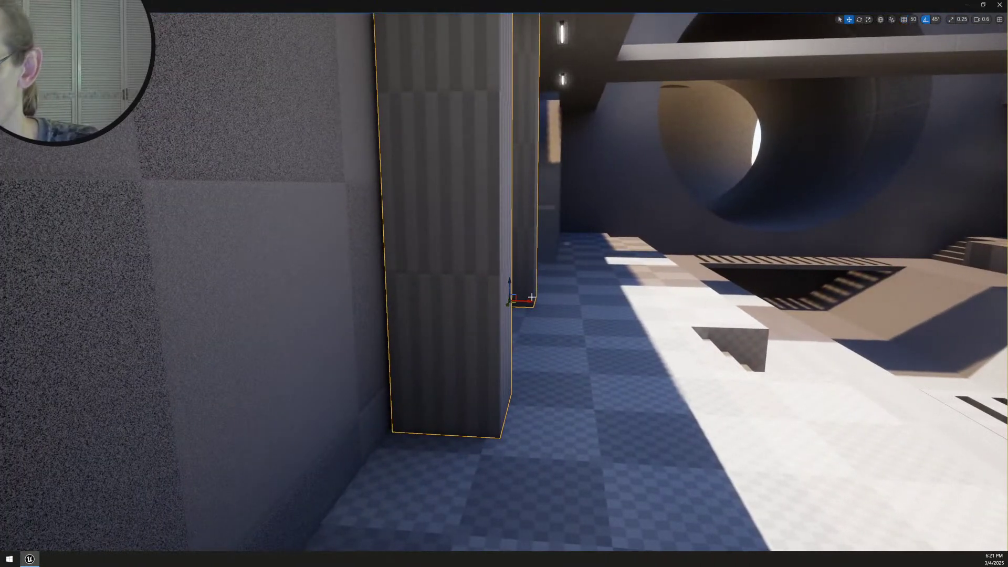
{"action": "left_click_drag", "start_coordinate": [527, 302], "coordinate": [523, 302]}
{"action": "key", "text": "Escape"}
Open the nearer pillar for PolyGroup editing and insert an edge loop around its lower part
{"action": "right_click_drag", "start_coordinate": [504, 348], "coordinate": [441, 362]}
{"action": "key", "text": "d"}
{"action": "scroll", "coordinate": [504, 348], "scroll_direction": "down", "scroll_amount": 2}
{"action": "key", "text": "d"}
{"action": "left_click", "coordinate": [504, 347]}
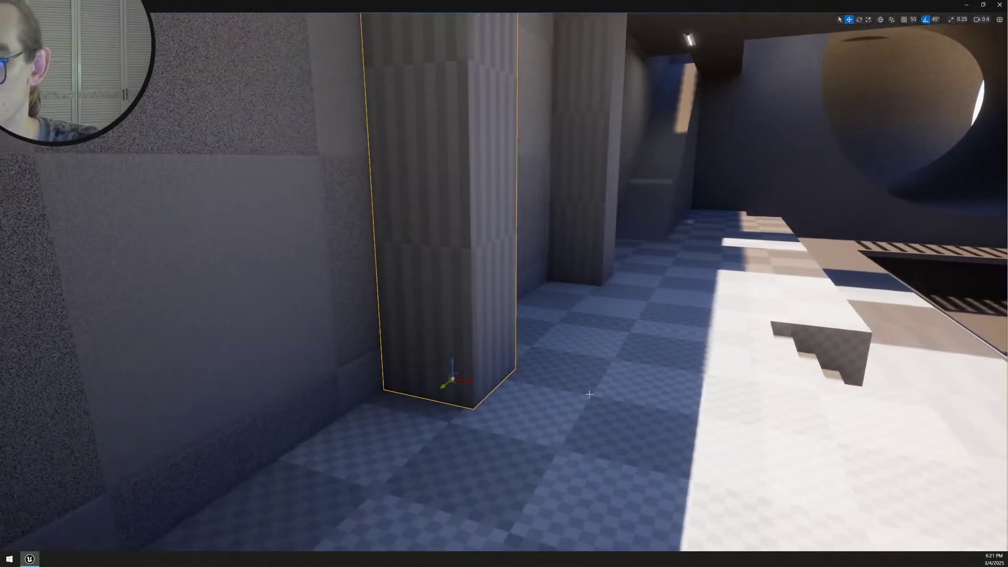
{"action": "key", "text": "shift+e"}
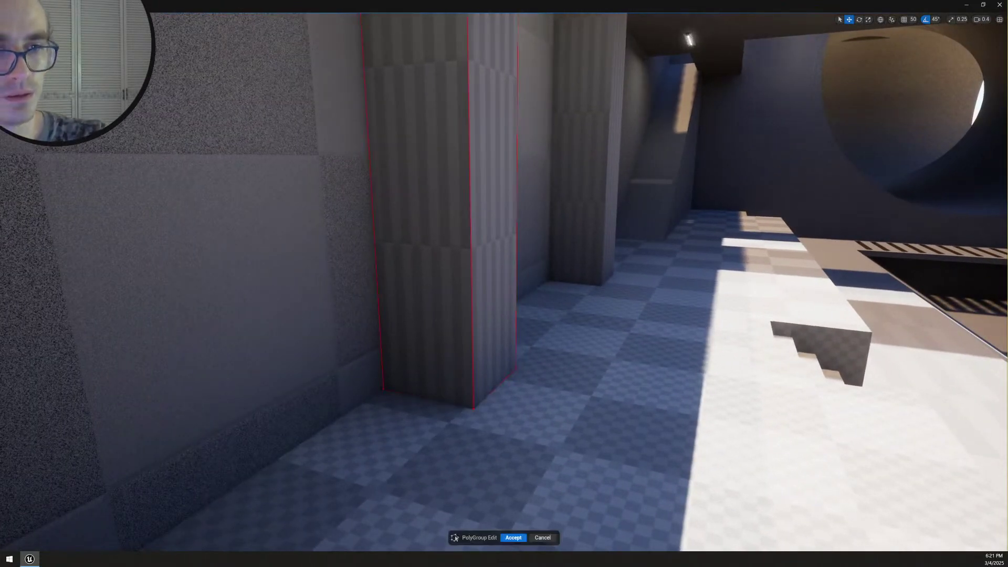
{"action": "key", "text": "ctrl+r"}
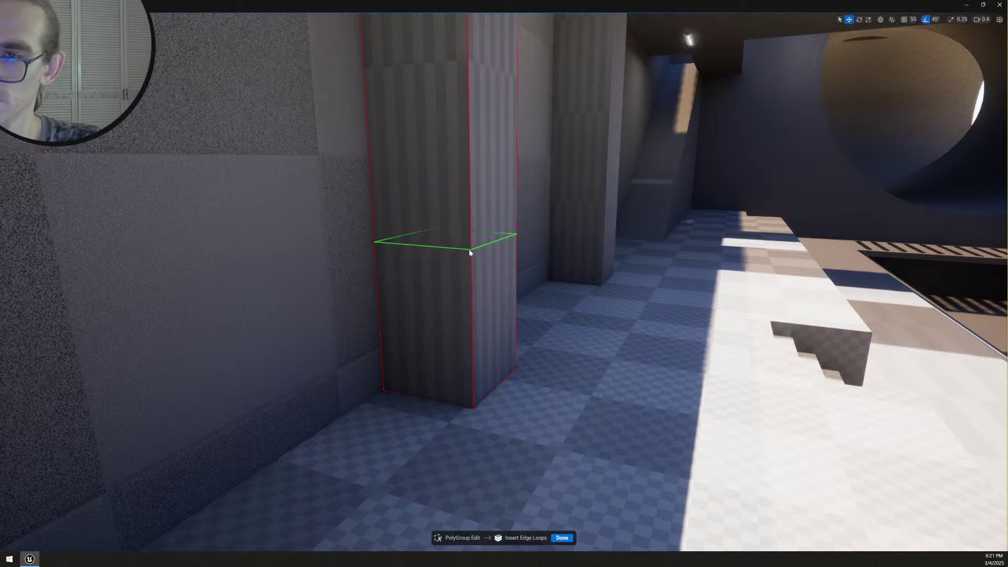
{"action": "left_click", "coordinate": [469, 251]}
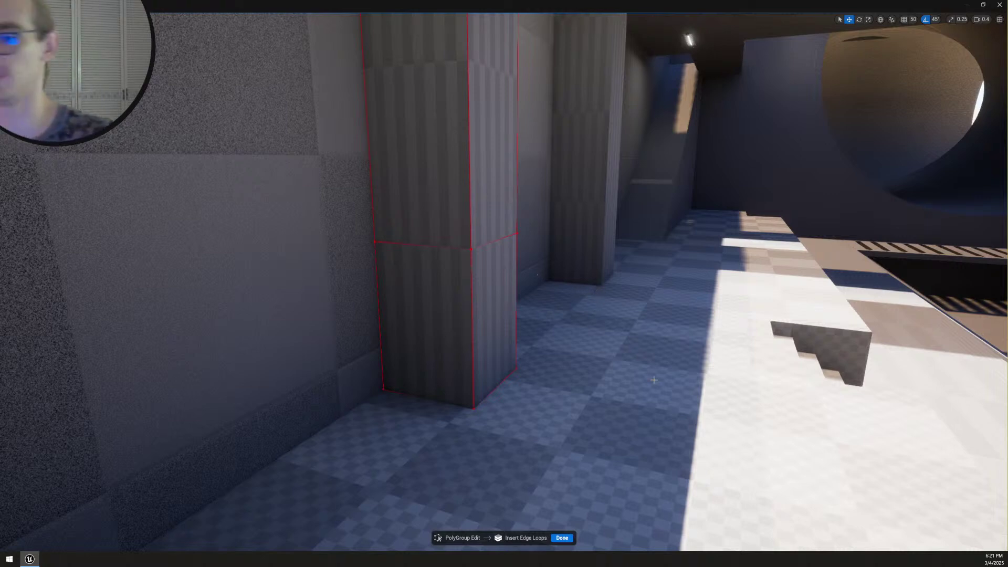
{"action": "left_click", "coordinate": [561, 538]}
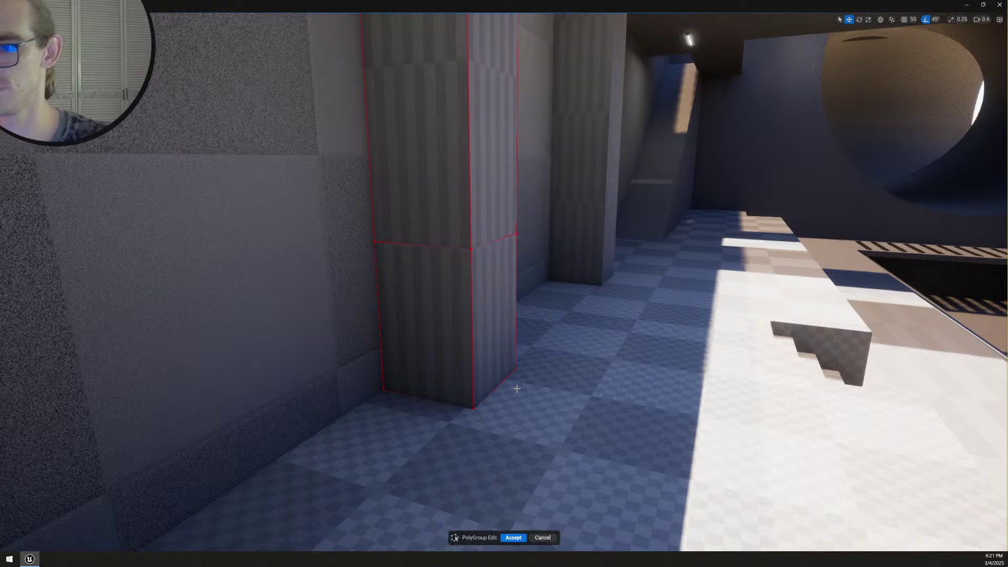
Set the grid snap to 100, pull the pillar's bottom front edge 100 units away from the wall, and accept the edit
{"action": "left_click", "coordinate": [505, 380]}
{"action": "right_click_drag", "start_coordinate": [567, 378], "coordinate": [630, 365]}
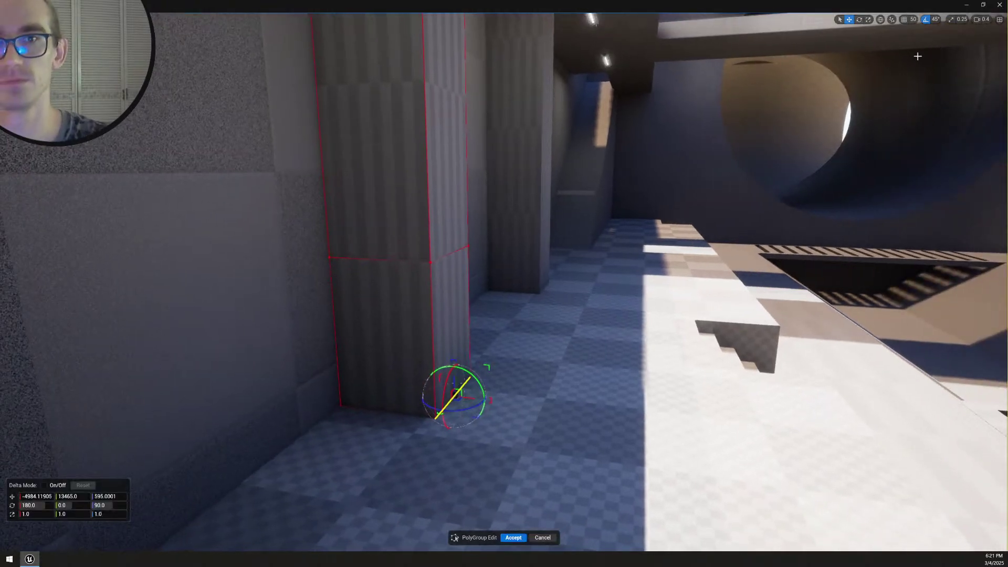
{"action": "left_click", "coordinate": [915, 21]}
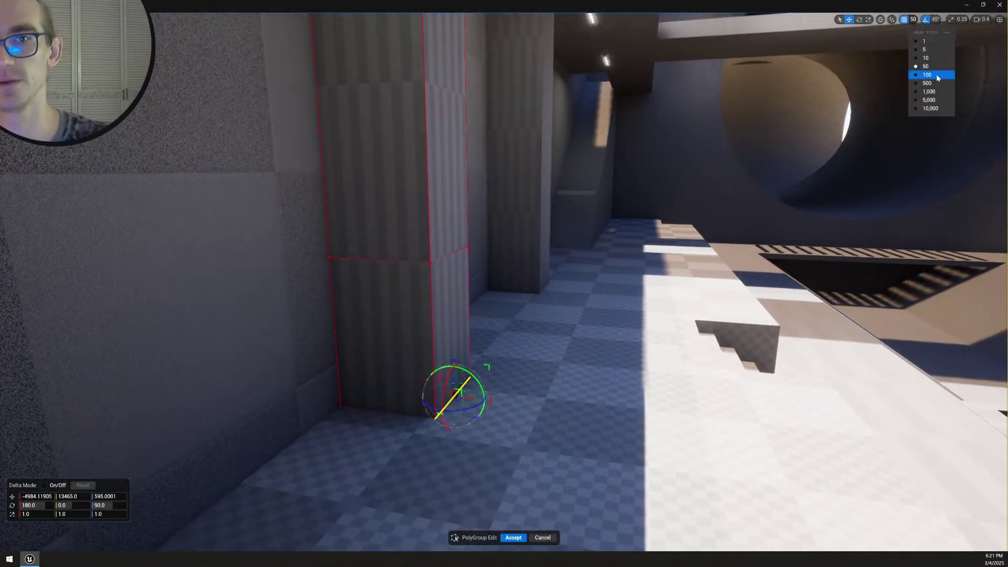
{"action": "left_click", "coordinate": [937, 76]}
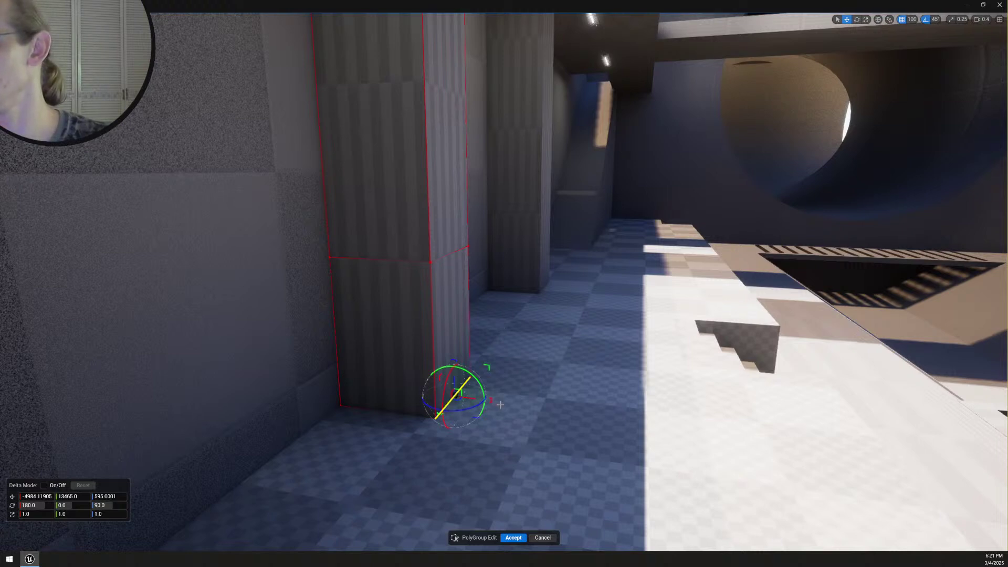
{"action": "left_click_drag", "start_coordinate": [500, 405], "coordinate": [533, 405]}
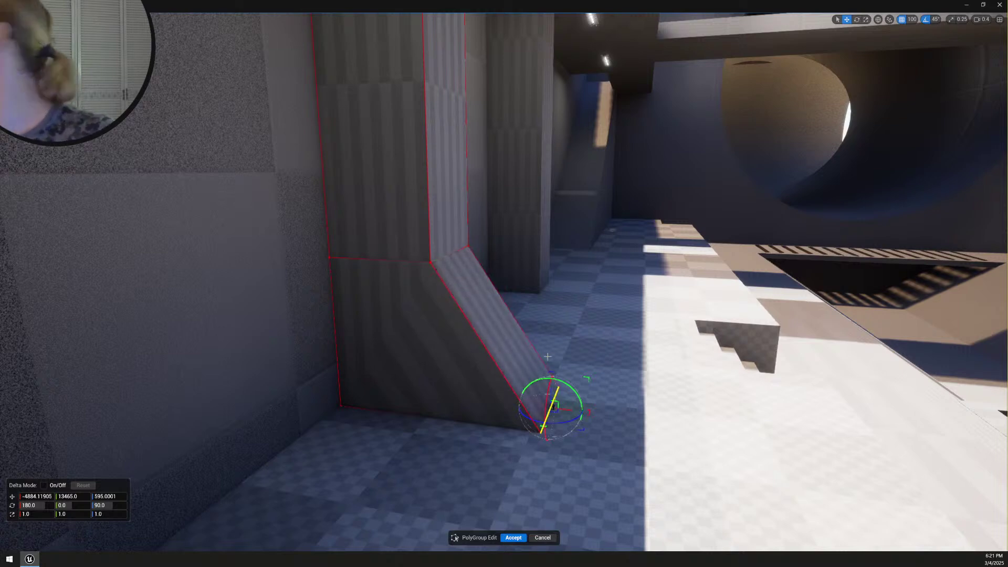
{"action": "right_click_drag", "start_coordinate": [572, 347], "coordinate": [563, 299]}
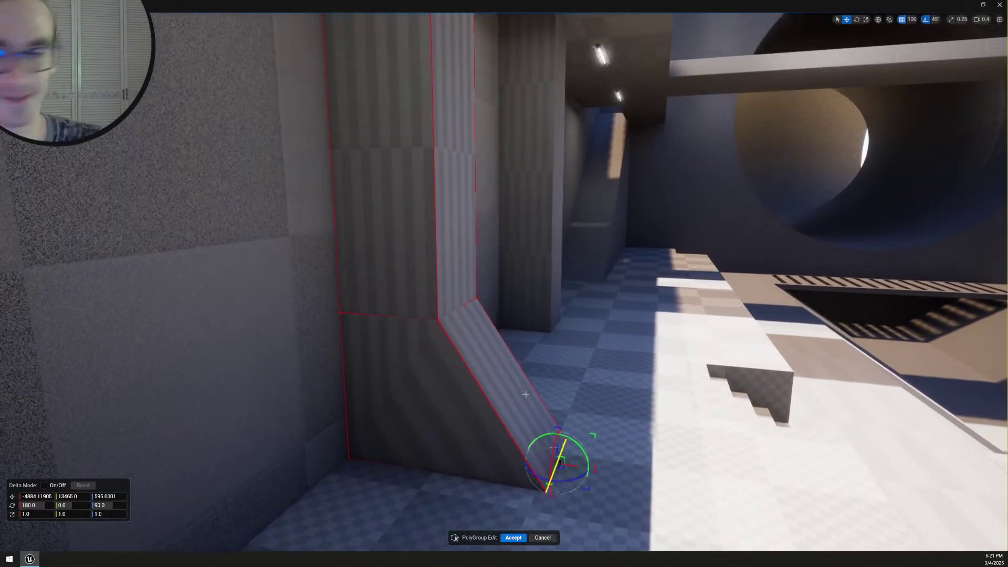
{"action": "left_click", "coordinate": [515, 539]}
Insert another edge loop around the same pillar a short way below its top
{"action": "mouse_move", "coordinate": [515, 535]}
{"action": "right_mouse_down"}
{"action": "mouse_move", "coordinate": [456, 528]}
{"action": "mouse_move", "coordinate": [522, 526]}
{"action": "mouse_move", "coordinate": [498, 525]}
{"action": "right_mouse_up"}
{"action": "key", "text": "Tab"}
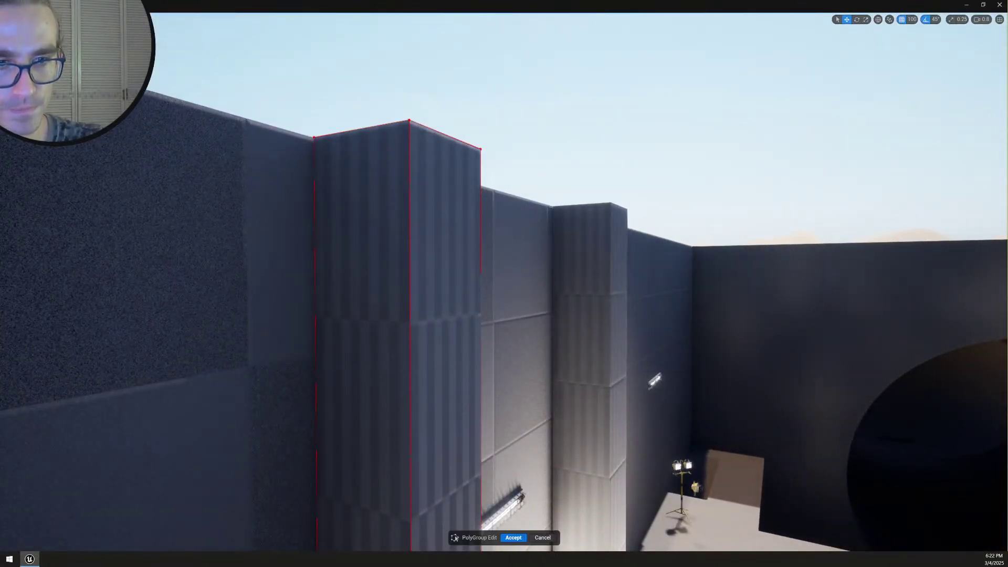
{"action": "key", "text": "alt+e"}
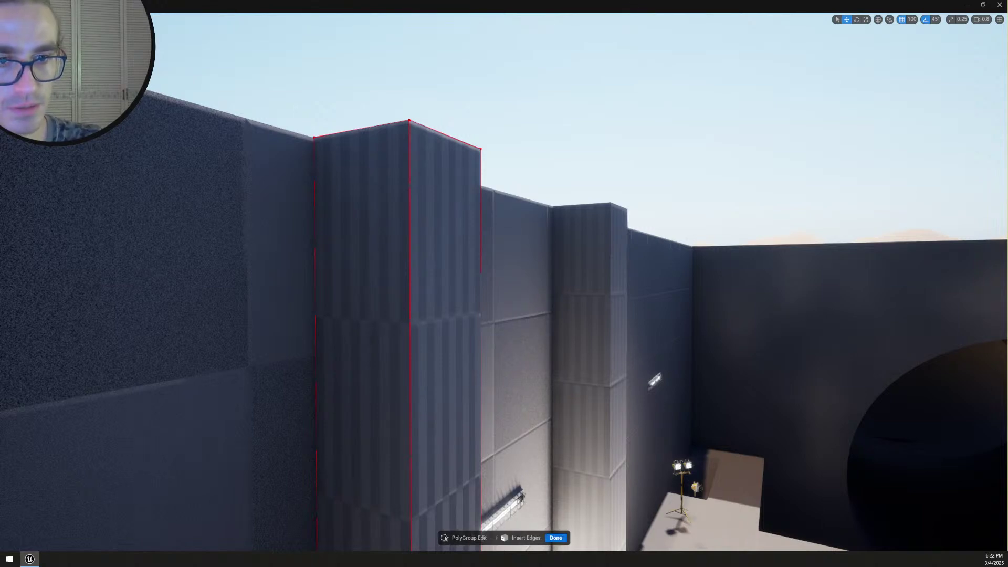
{"action": "left_click", "coordinate": [558, 537]}
{"action": "key", "text": "alt+l"}
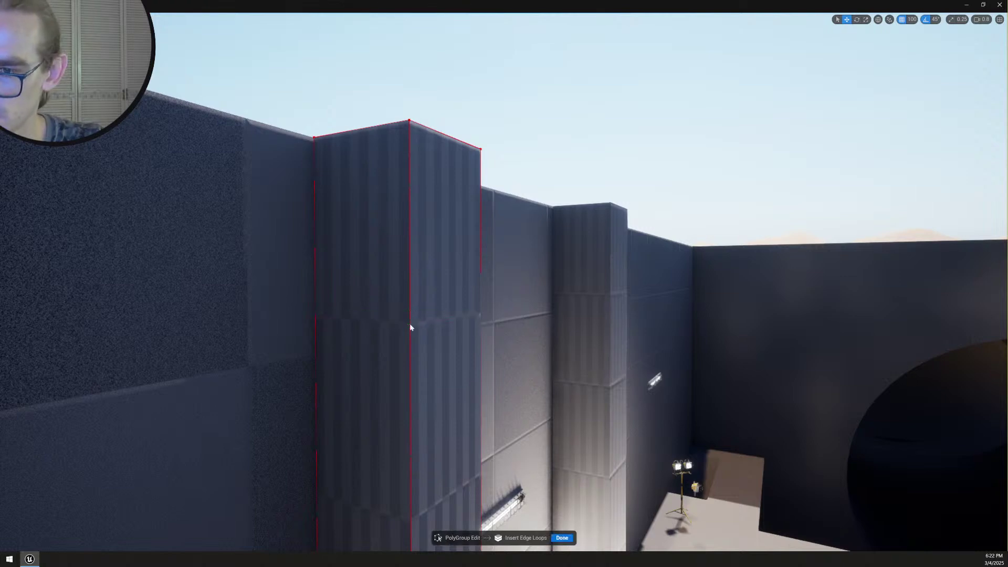
{"action": "key", "text": "e"}
{"action": "right_click_drag", "start_coordinate": [553, 422], "coordinate": [547, 519]}
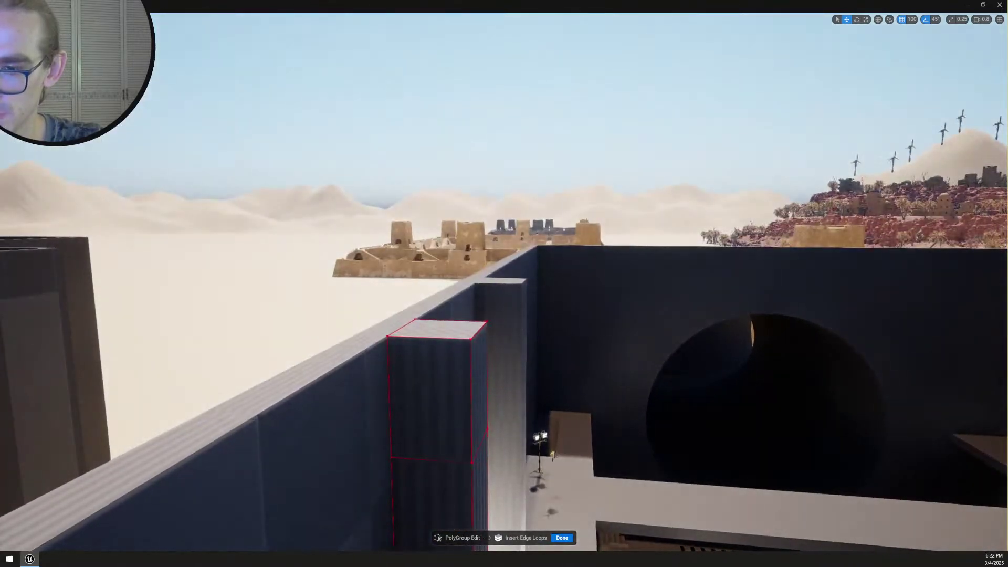
{"action": "left_click", "coordinate": [566, 536]}
Pull the pillar's top front edge 100 units away from the back wall and accept the edit
{"action": "left_click", "coordinate": [479, 331]}
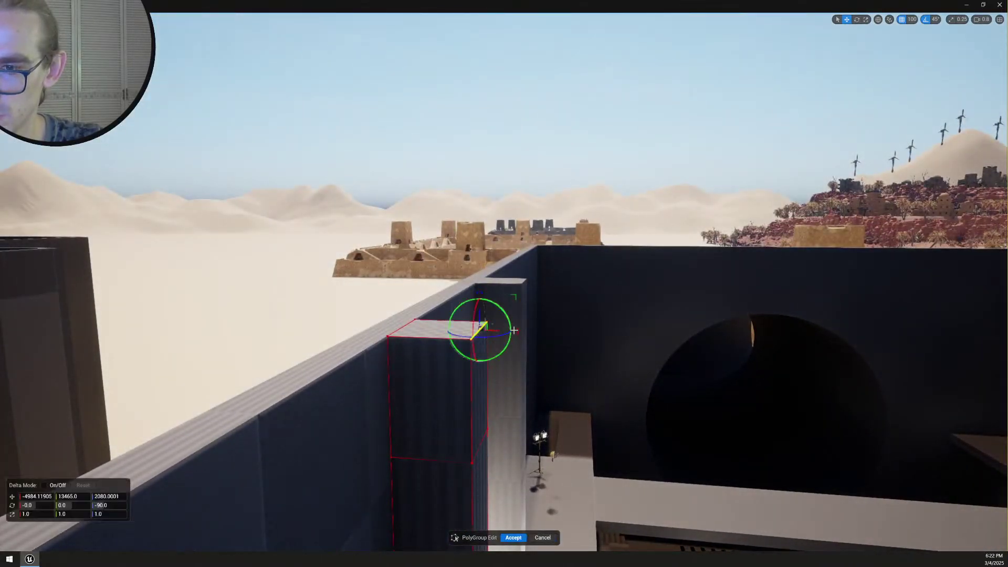
{"action": "left_click_drag", "start_coordinate": [518, 331], "coordinate": [594, 335]}
{"action": "right_click_drag", "start_coordinate": [594, 335], "coordinate": [556, 404]}
{"action": "key", "text": "q"}
{"action": "scroll", "coordinate": [592, 425], "scroll_direction": "up", "scroll_amount": 1}
{"action": "key", "text": "d"}
{"action": "key", "text": "e"}
{"action": "key", "text": "a"}
{"action": "right_click_drag", "start_coordinate": [573, 295], "coordinate": [535, 526]}
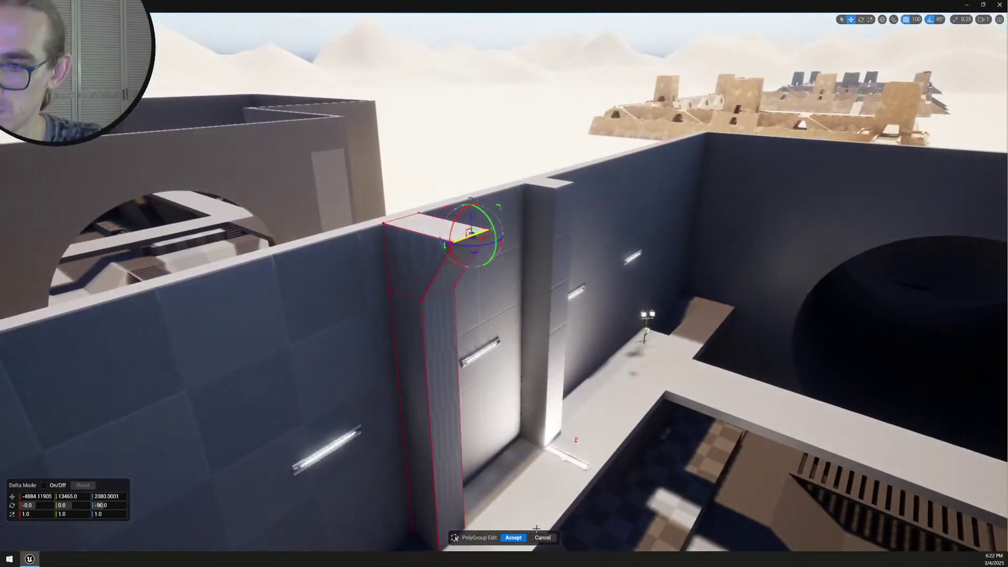
{"action": "left_click", "coordinate": [513, 537]}
Replace the straight second pillar with a copy of the flared pillar in the same spot on the back wall
{"action": "right_click_drag", "start_coordinate": [515, 473], "coordinate": [585, 379]}
{"action": "right_click_drag", "start_coordinate": [736, 414], "coordinate": [737, 457]}
{"action": "left_click", "coordinate": [542, 362]}
{"action": "right_click_drag", "start_coordinate": [542, 363], "coordinate": [547, 378]}
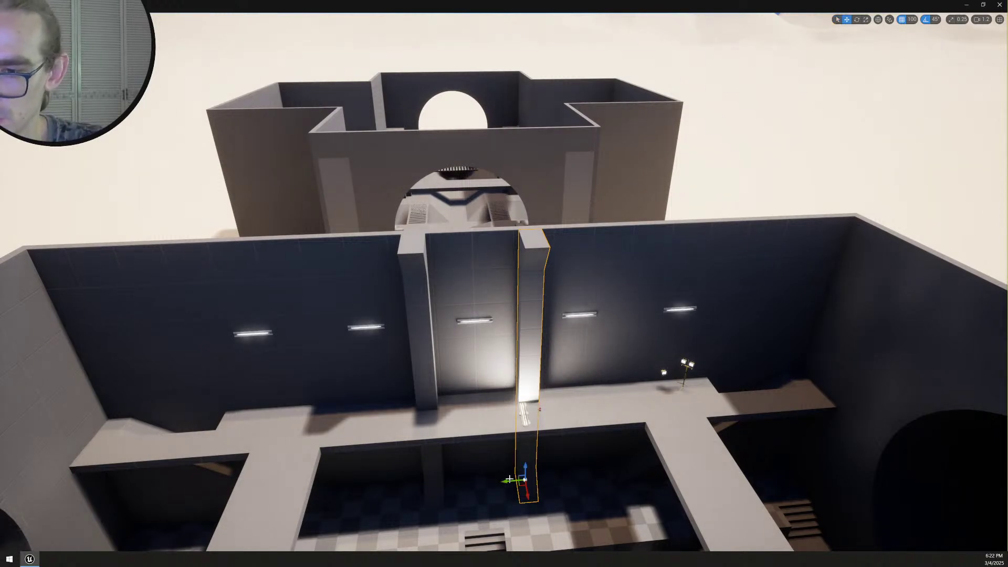
Duplicate the flared pillar along the back wall and place the copy just past the last wall light, beside the work lamp
{"action": "left_click_drag", "start_coordinate": [506, 482], "coordinate": [778, 458], "text": "alt"}
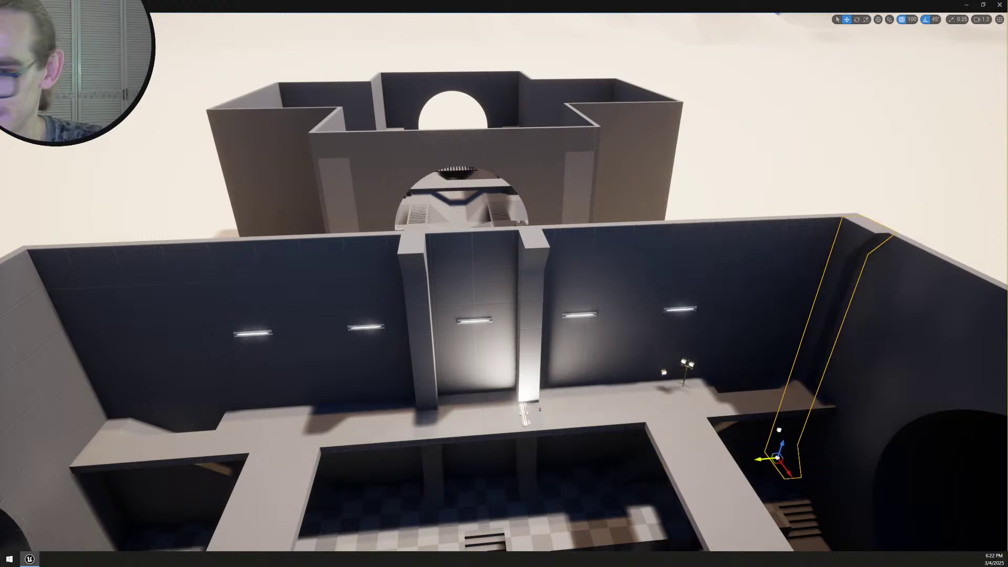
{"action": "mouse_move", "coordinate": [778, 458]}
{"action": "left_mouse_down", "text": "alt"}
{"action": "mouse_move", "coordinate": [761, 459]}
{"action": "mouse_move", "coordinate": [778, 458]}
{"action": "left_mouse_up", "text": "alt"}
{"action": "key", "text": "q"}
{"action": "right_click_drag", "start_coordinate": [777, 458], "coordinate": [824, 352]}
{"action": "left_click_drag", "start_coordinate": [697, 418], "coordinate": [555, 419]}
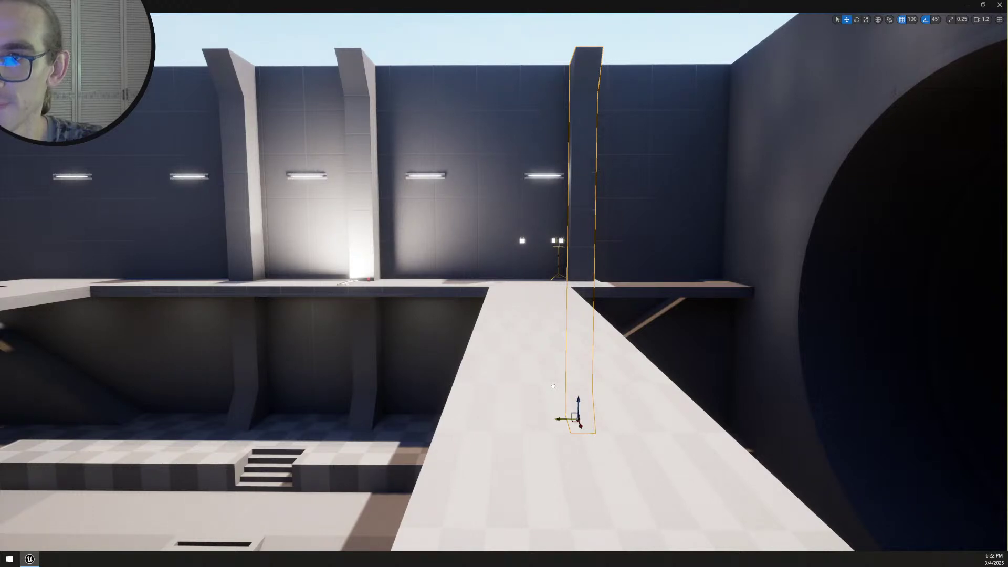
Examine how the third pillar meets the walkway, the lower floor and the ramp underneath
{"action": "key", "text": "d"}
{"action": "right_click_drag", "start_coordinate": [566, 381], "coordinate": [572, 438]}
{"action": "key", "text": "w"}
{"action": "key", "text": "e"}
{"action": "scroll", "coordinate": [566, 381], "scroll_direction": "down", "scroll_amount": 2}
{"action": "right_click_drag", "start_coordinate": [513, 295], "coordinate": [508, 262]}
{"action": "key", "text": "q"}
{"action": "right_click_drag", "start_coordinate": [535, 308], "coordinate": [549, 361]}
{"action": "key", "text": "e"}
{"action": "key", "text": "s"}
{"action": "right_click_drag", "start_coordinate": [575, 298], "coordinate": [569, 267]}
{"action": "right_click_drag", "start_coordinate": [584, 333], "coordinate": [507, 351]}
{"action": "key", "text": "w"}
{"action": "key", "text": "d"}
{"action": "key", "text": "q"}
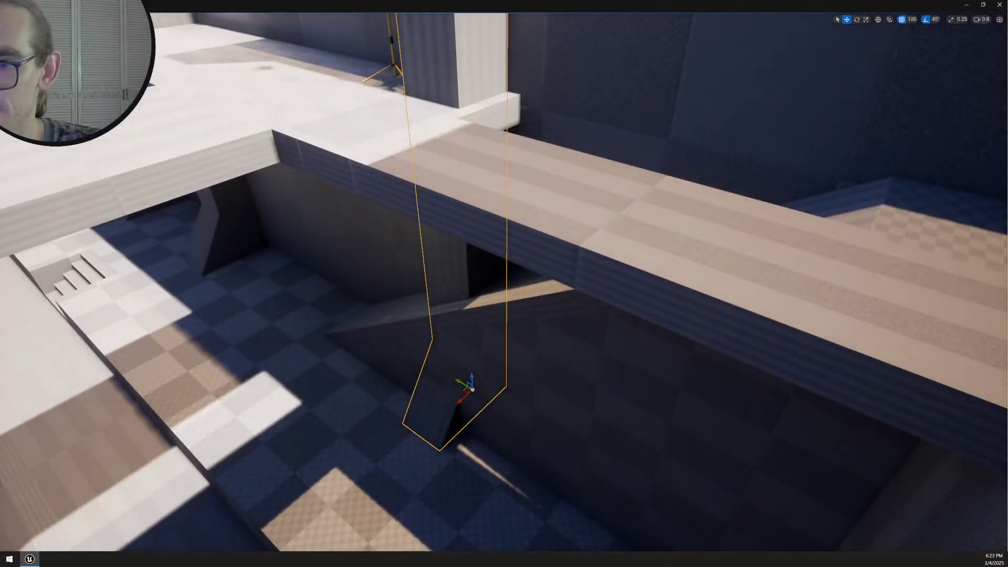
{"action": "key", "text": "a"}
{"action": "right_click_drag", "start_coordinate": [508, 351], "coordinate": [606, 343]}
{"action": "key", "text": "s"}
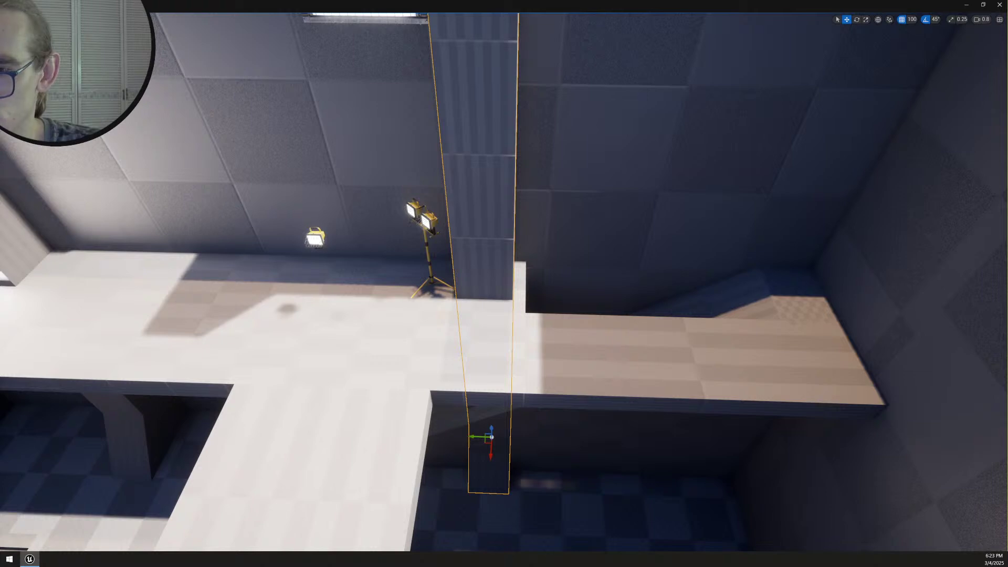
Fine-tune the third pillar's position along the wall with a grid snap of 10, followed by a grid snap of 1
{"action": "right_click_drag", "start_coordinate": [606, 342], "coordinate": [593, 321]}
{"action": "key", "text": "d"}
{"action": "key", "text": "w"}
{"action": "key", "text": "a"}
{"action": "left_click", "coordinate": [911, 20]}
{"action": "left_click", "coordinate": [925, 56]}
{"action": "left_click_drag", "start_coordinate": [483, 382], "coordinate": [488, 385]}
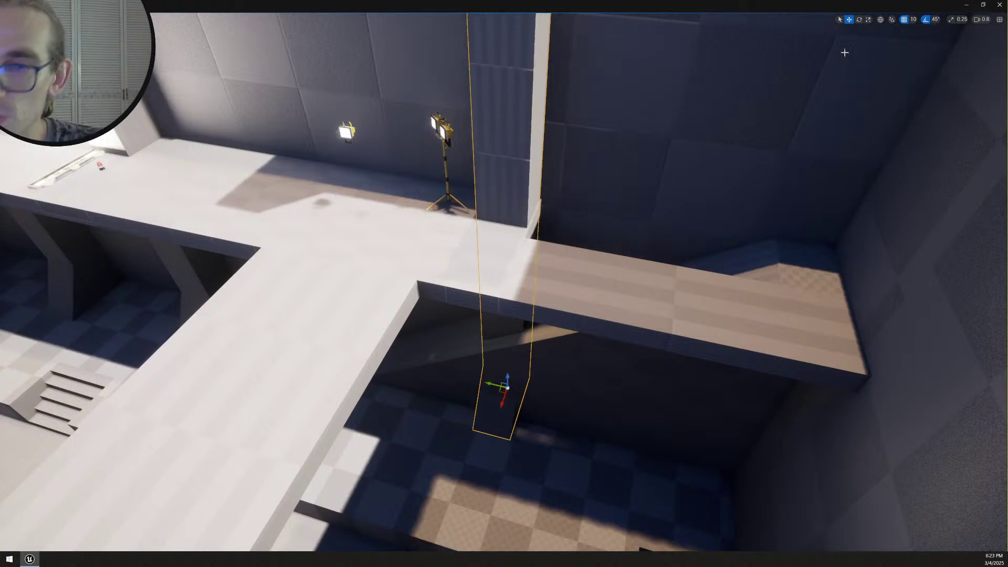
{"action": "left_click", "coordinate": [913, 20]}
{"action": "left_click", "coordinate": [922, 37]}
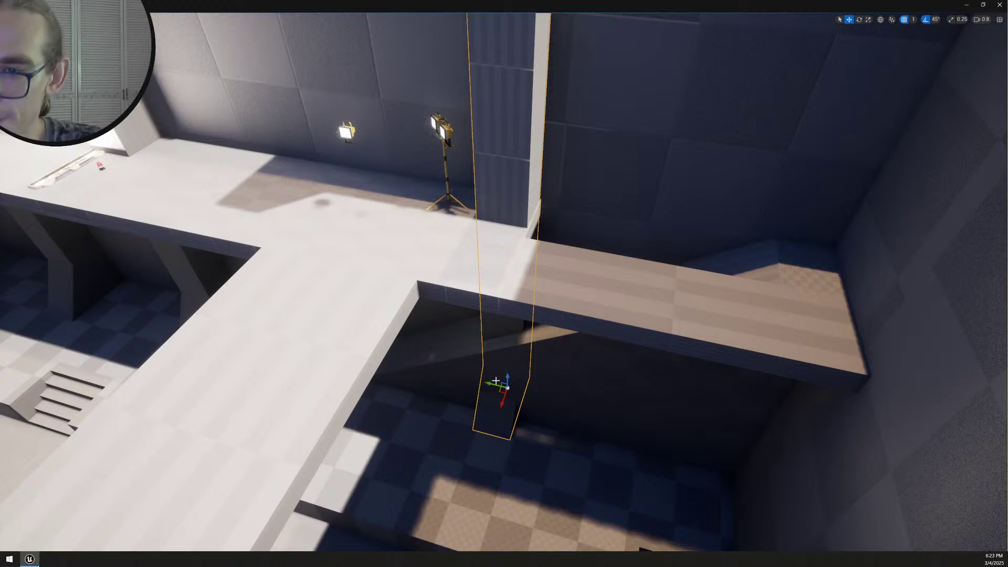
{"action": "left_click_drag", "start_coordinate": [488, 384], "coordinate": [489, 385]}
Undo a trial move of the ramp away from the back wall and set the grid snap to 50
{"action": "mouse_move", "coordinate": [524, 368]}
{"action": "right_mouse_down"}
{"action": "mouse_move", "coordinate": [525, 381]}
{"action": "mouse_move", "coordinate": [577, 372]}
{"action": "mouse_move", "coordinate": [526, 379]}
{"action": "mouse_move", "coordinate": [537, 380]}
{"action": "right_mouse_up"}
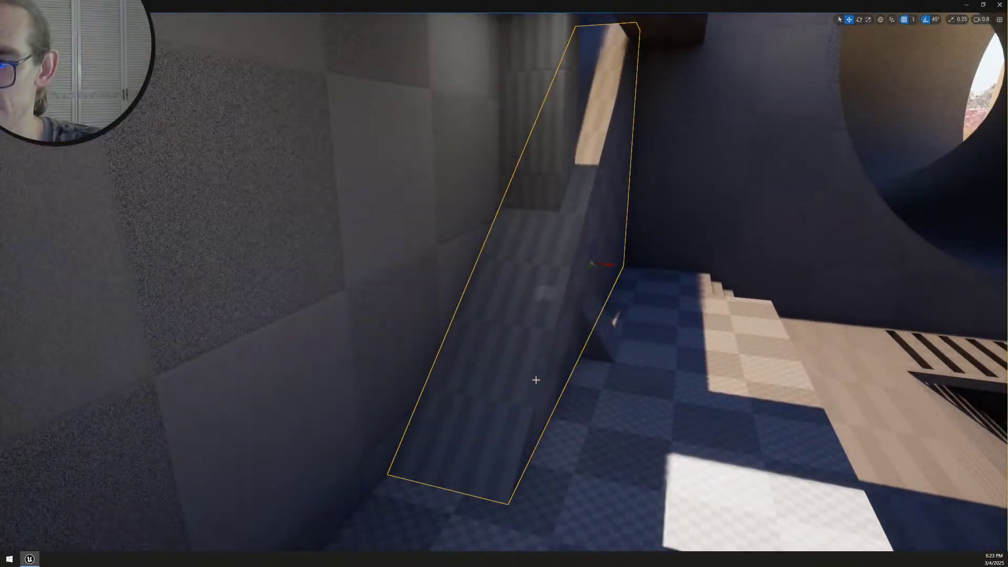
{"action": "left_click_drag", "start_coordinate": [609, 265], "coordinate": [661, 287]}
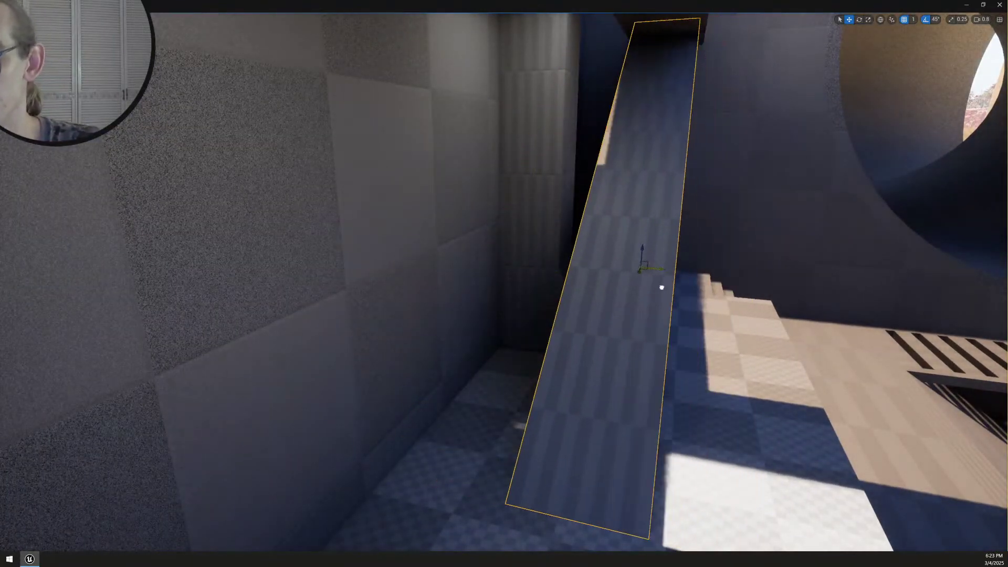
{"action": "key", "text": "ctrl+z"}
{"action": "left_click", "coordinate": [913, 19]}
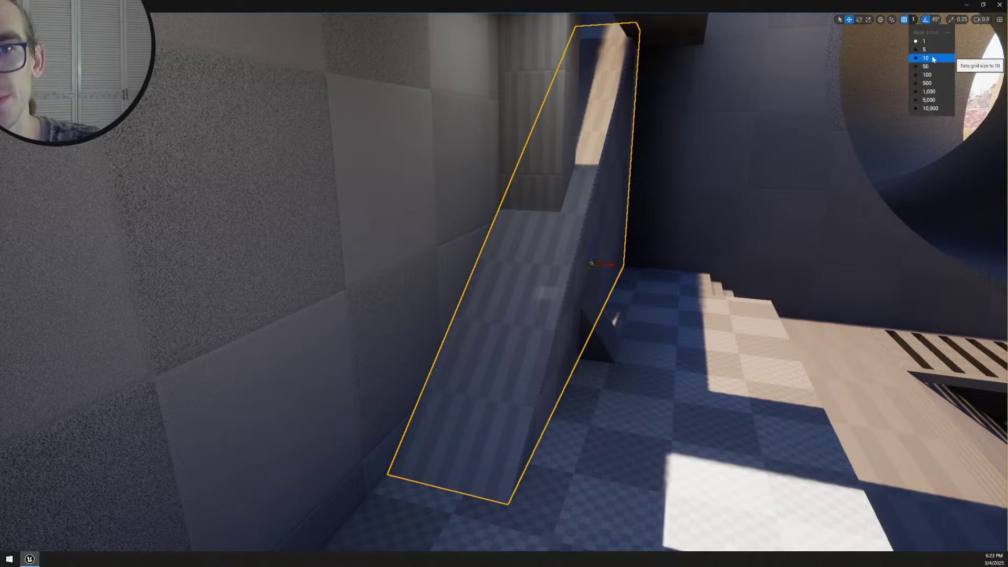
{"action": "left_click", "coordinate": [930, 70]}
Try moving the ramp away from the back wall and repositioning the walkway that runs along the wall
{"action": "left_click_drag", "start_coordinate": [604, 264], "coordinate": [656, 273]}
{"action": "key", "text": "Escape"}
{"action": "key", "text": "a"}
{"action": "right_click_drag", "start_coordinate": [673, 216], "coordinate": [574, 275]}
{"action": "scroll", "coordinate": [673, 216], "scroll_direction": "down", "scroll_amount": 3}
{"action": "key", "text": "e"}
{"action": "scroll", "coordinate": [673, 216], "scroll_direction": "up", "scroll_amount": 3}
{"action": "key", "text": "s"}
{"action": "left_click", "coordinate": [628, 224]}
{"action": "key", "text": "w"}
{"action": "key", "text": "s"}
{"action": "right_click_drag", "start_coordinate": [481, 301], "coordinate": [481, 301]}
{"action": "left_click_drag", "start_coordinate": [341, 409], "coordinate": [280, 377]}
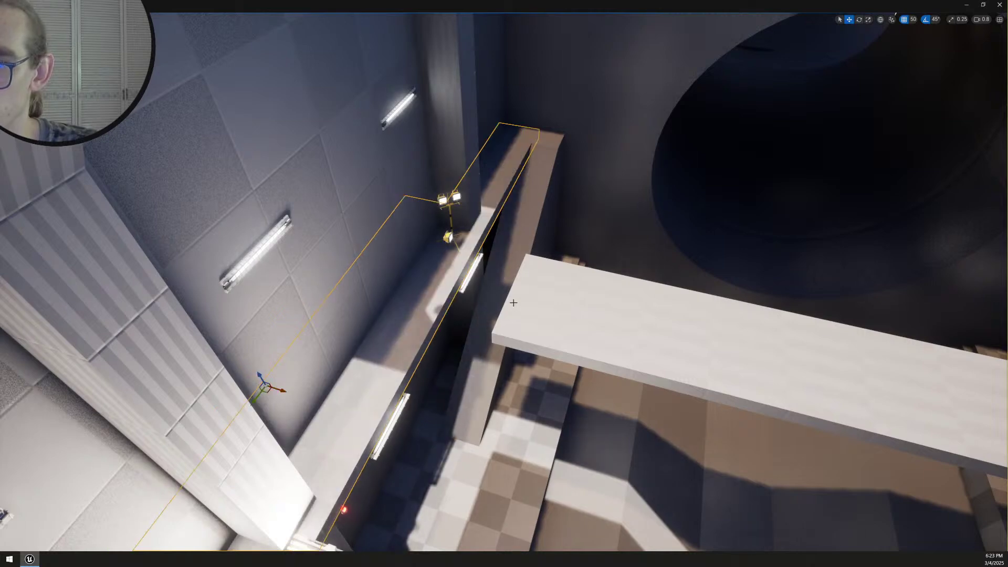
{"action": "right_click_drag", "start_coordinate": [280, 376], "coordinate": [134, 349]}
{"action": "right_click_drag", "start_coordinate": [550, 281], "coordinate": [626, 253]}
Undo the recent ramp and walkway moves
{"action": "key", "text": "ctrl+z"}
{"action": "key", "text": "ctrl+z"}
{"action": "key", "text": "ctrl+z"}
{"action": "key", "text": "ctrl+z"}
{"action": "key", "text": "ctrl+z"}
{"action": "key", "text": "ctrl+z"}
{"action": "key", "text": "ctrl+z"}
{"action": "right_click_drag", "start_coordinate": [670, 260], "coordinate": [631, 262]}
Try the third pillar between the last two wall lights, and delete it
{"action": "left_click", "coordinate": [521, 246]}
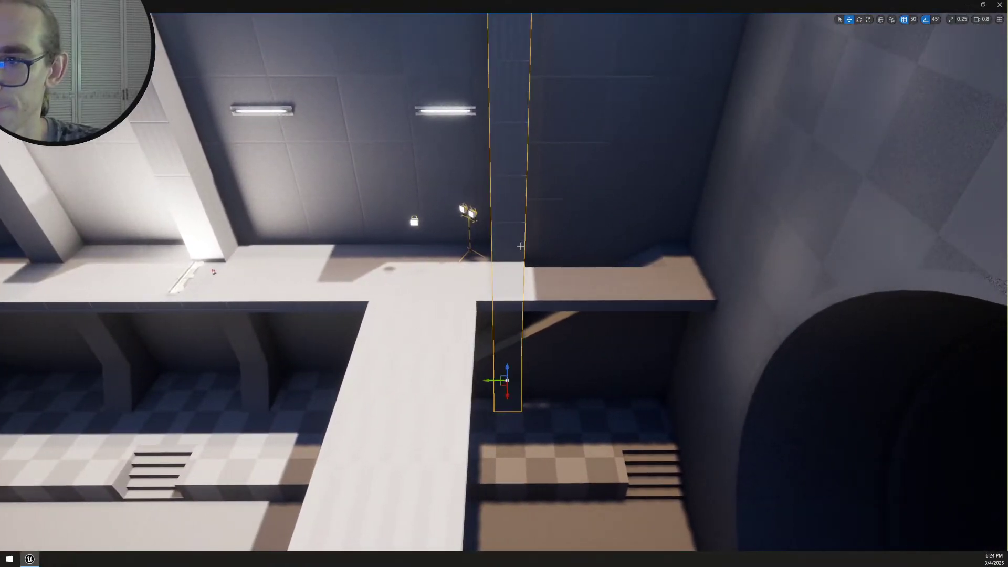
{"action": "right_click_drag", "start_coordinate": [518, 242], "coordinate": [472, 232]}
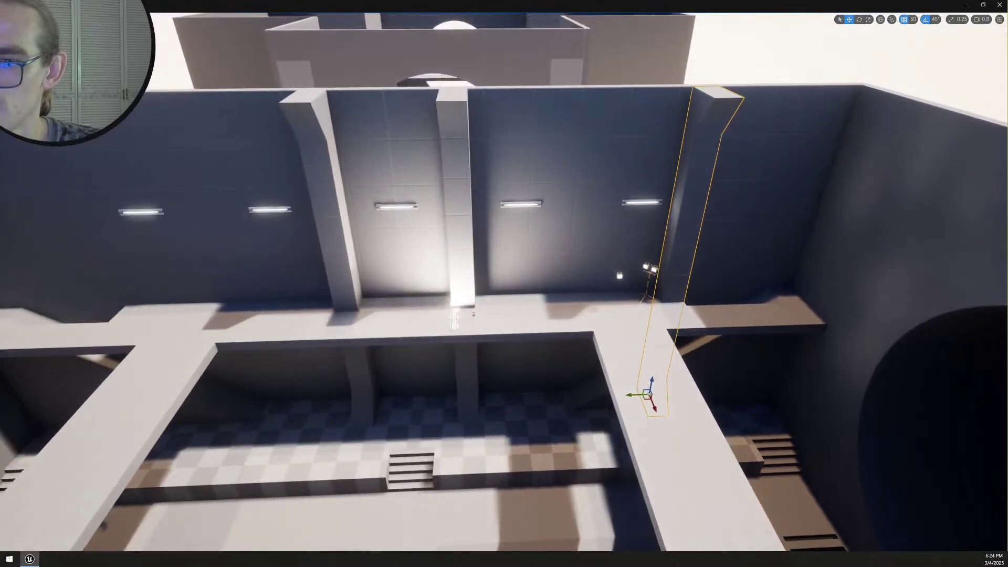
{"action": "left_click_drag", "start_coordinate": [631, 397], "coordinate": [551, 371]}
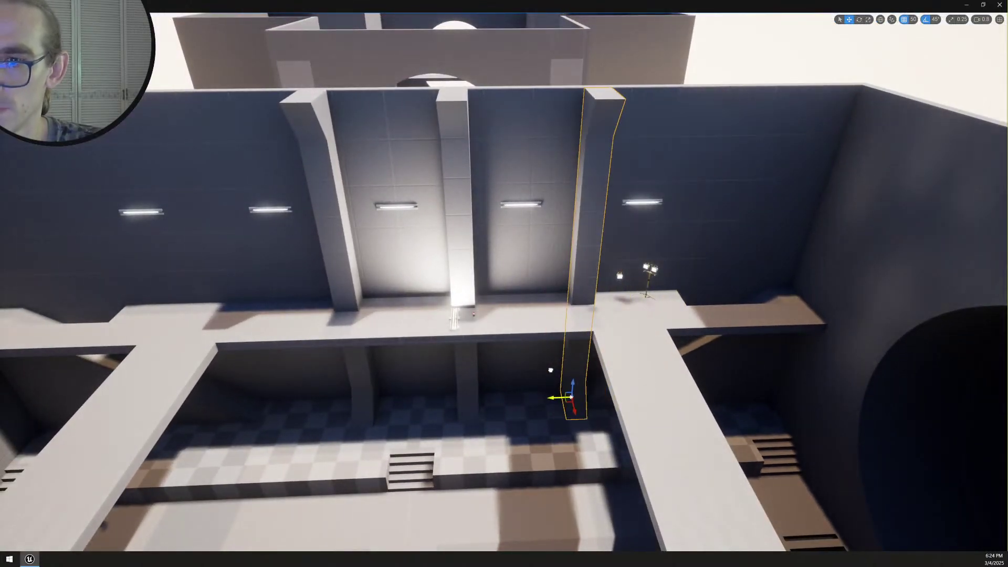
{"action": "key", "text": "Delete"}
Duplicate the flared pillar to each side of the existing pair, placing each copy between the next two wall lights
{"action": "left_click", "coordinate": [463, 288]}
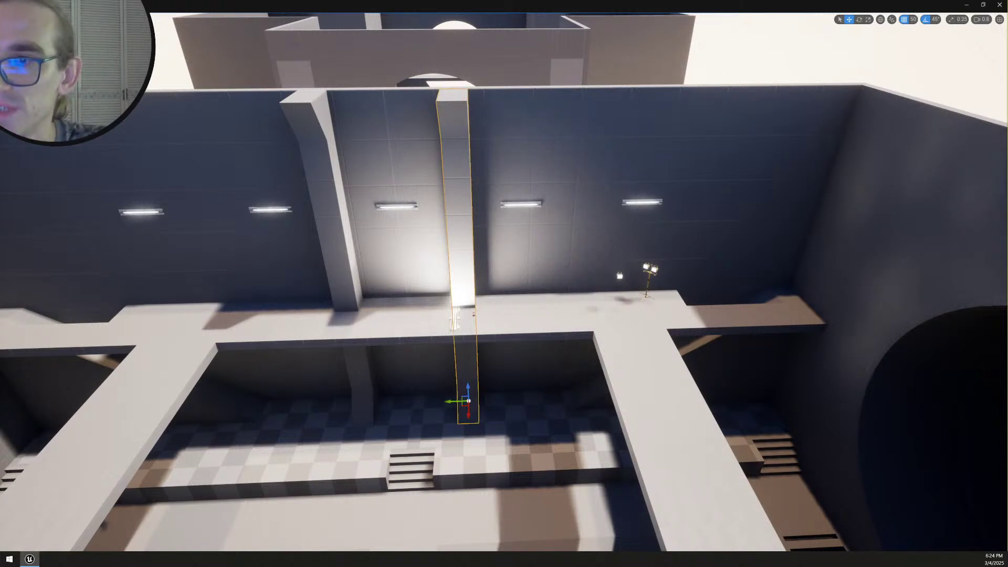
{"action": "right_click_drag", "start_coordinate": [463, 188], "coordinate": [462, 202]}
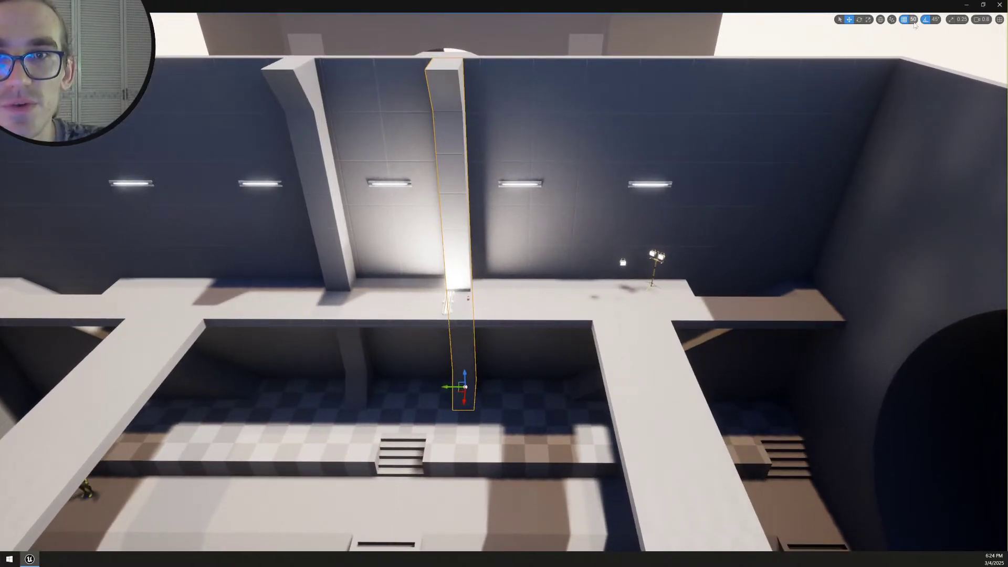
{"action": "left_click_drag", "start_coordinate": [448, 388], "coordinate": [551, 388], "text": "alt"}
{"action": "right_click_drag", "start_coordinate": [550, 389], "coordinate": [572, 379]}
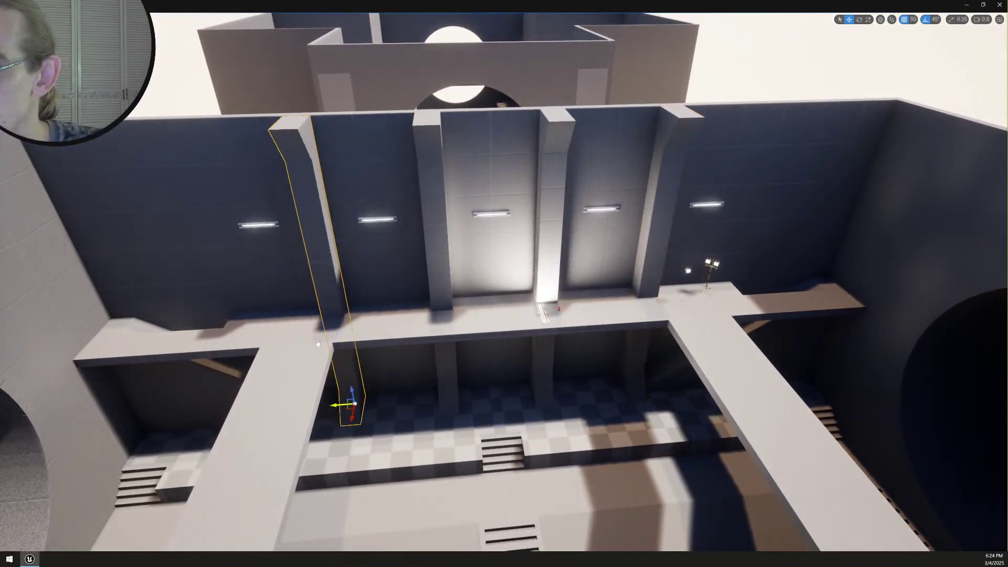
{"action": "right_click_drag", "start_coordinate": [504, 284], "coordinate": [625, 257]}
{"action": "scroll", "coordinate": [504, 284], "scroll_direction": "up", "scroll_amount": 1}
{"action": "scroll", "coordinate": [504, 284], "scroll_direction": "down", "scroll_amount": 1}
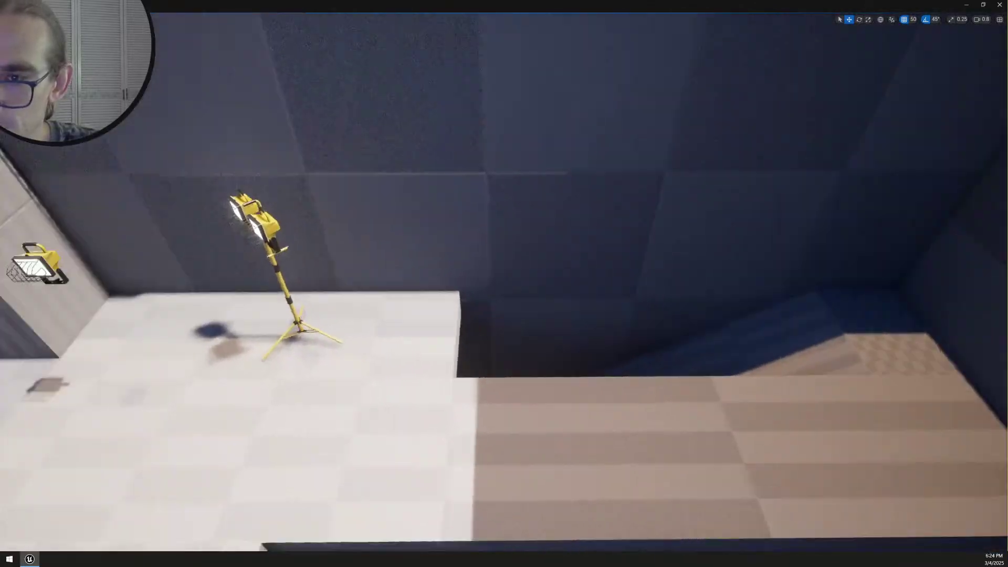
Duplicate the flared pillar along the back wall to the outer side of the last wall light
{"action": "right_click_drag", "start_coordinate": [504, 284], "coordinate": [583, 231]}
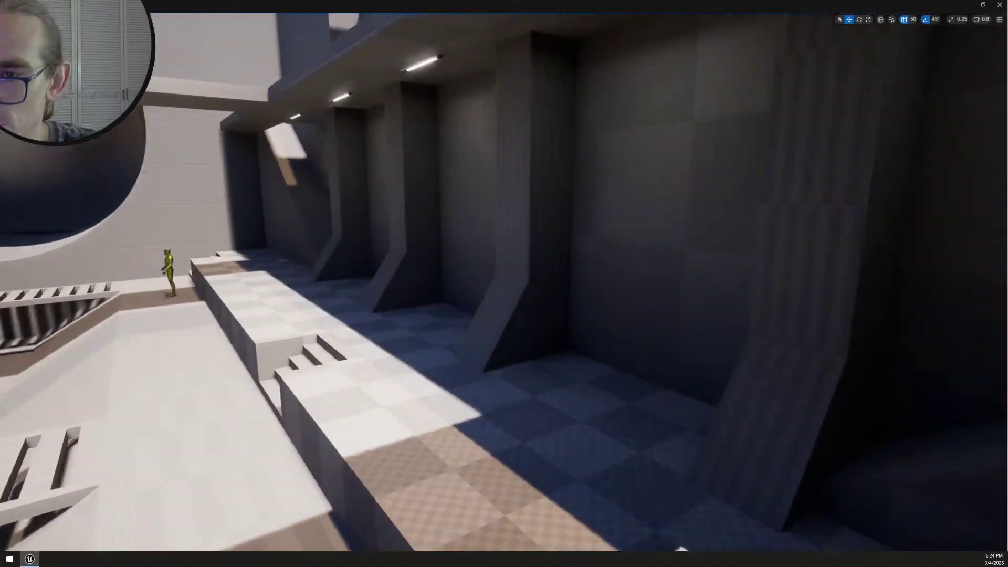
{"action": "right_click_drag", "start_coordinate": [504, 284], "coordinate": [756, 309]}
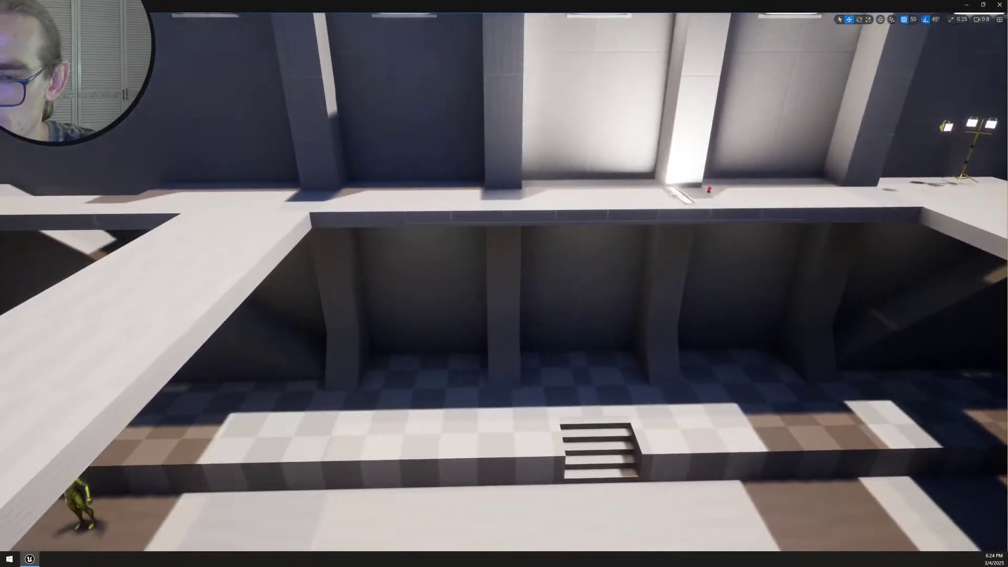
{"action": "right_click_drag", "start_coordinate": [504, 284], "coordinate": [580, 231]}
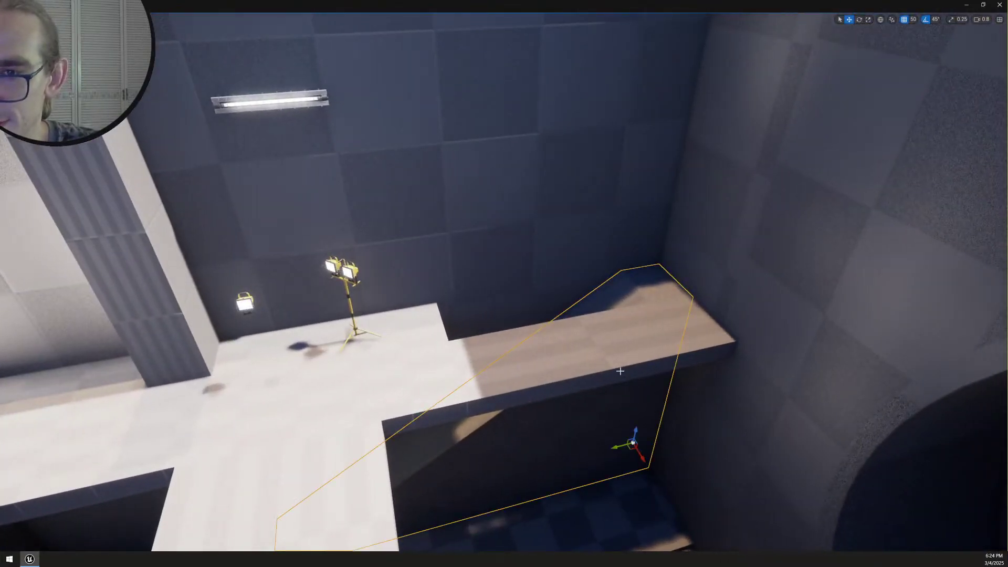
{"action": "right_click_drag", "start_coordinate": [620, 371], "coordinate": [623, 348]}
{"action": "left_click", "coordinate": [623, 345]}
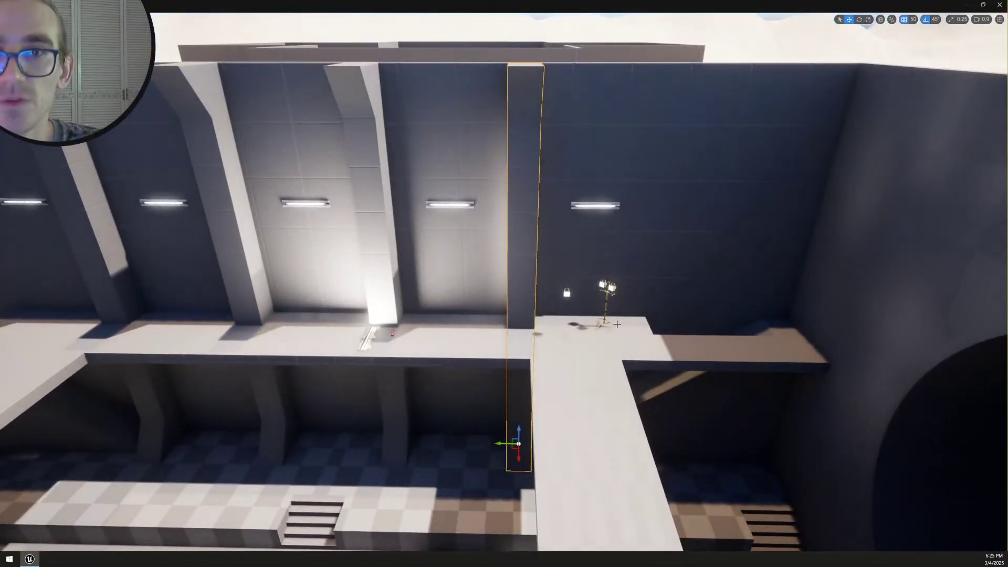
{"action": "left_click_drag", "start_coordinate": [503, 447], "coordinate": [621, 445]}
{"action": "right_click_drag", "start_coordinate": [621, 446], "coordinate": [621, 446]}
{"action": "scroll", "coordinate": [621, 445], "scroll_direction": "up", "scroll_amount": 2}
Place more pillar copies beyond the outermost wall light at the opposite end and in the corner of the back wall
{"action": "left_click_drag", "start_coordinate": [703, 382], "coordinate": [304, 412]}
{"action": "right_click_drag", "start_coordinate": [303, 412], "coordinate": [304, 411]}
{"action": "right_click_drag", "start_coordinate": [512, 326], "coordinate": [512, 326]}
{"action": "left_click_drag", "start_coordinate": [484, 458], "coordinate": [583, 437]}
{"action": "right_click_drag", "start_coordinate": [595, 422], "coordinate": [585, 319]}
{"action": "key", "text": "Escape"}
Set the grid snap to 10 and shift the corner pillar closer against the side wall
{"action": "left_click", "coordinate": [522, 261]}
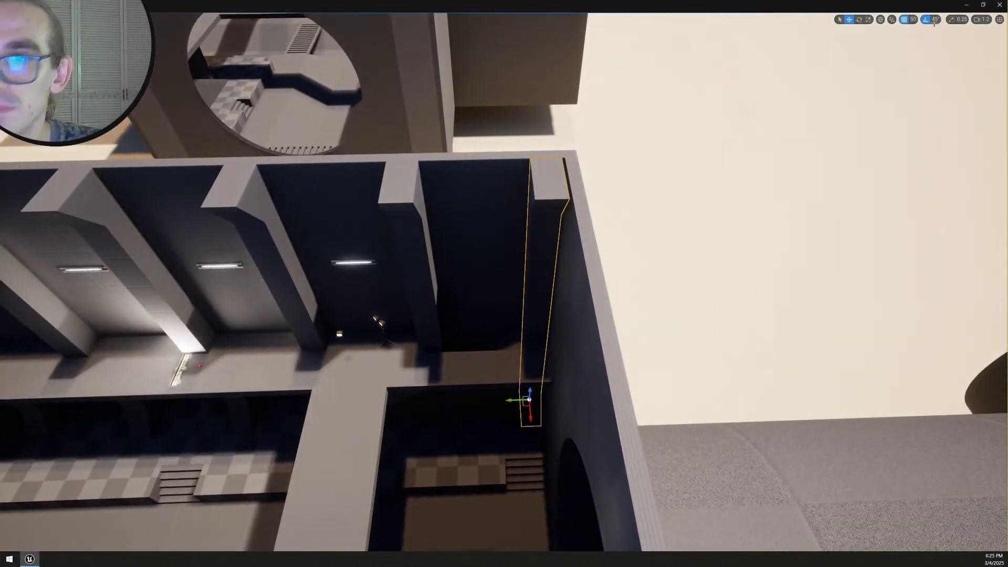
{"action": "left_click", "coordinate": [913, 20]}
{"action": "left_click", "coordinate": [927, 58]}
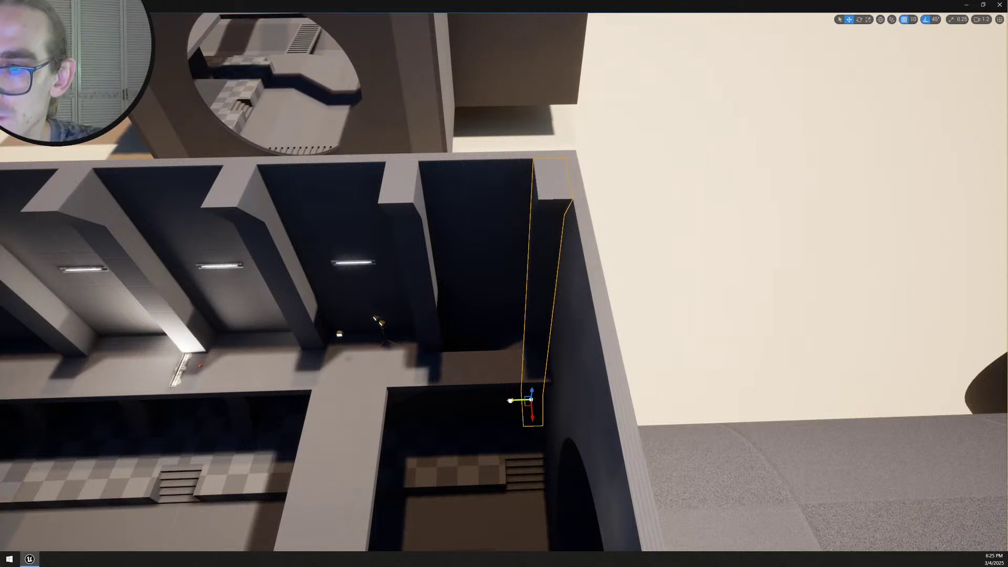
Duplicate the outermost pillar at the other end of the back wall into the adjoining corner
{"action": "scroll", "coordinate": [515, 379], "scroll_direction": "up", "scroll_amount": 1}
{"action": "right_click_drag", "start_coordinate": [516, 379], "coordinate": [507, 311]}
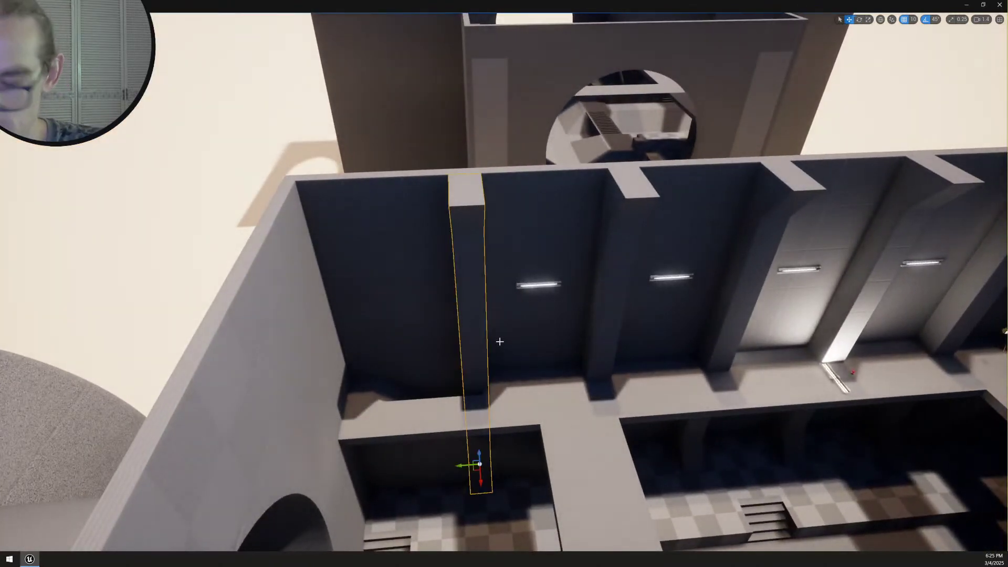
{"action": "left_click_drag", "start_coordinate": [459, 464], "coordinate": [353, 435]}
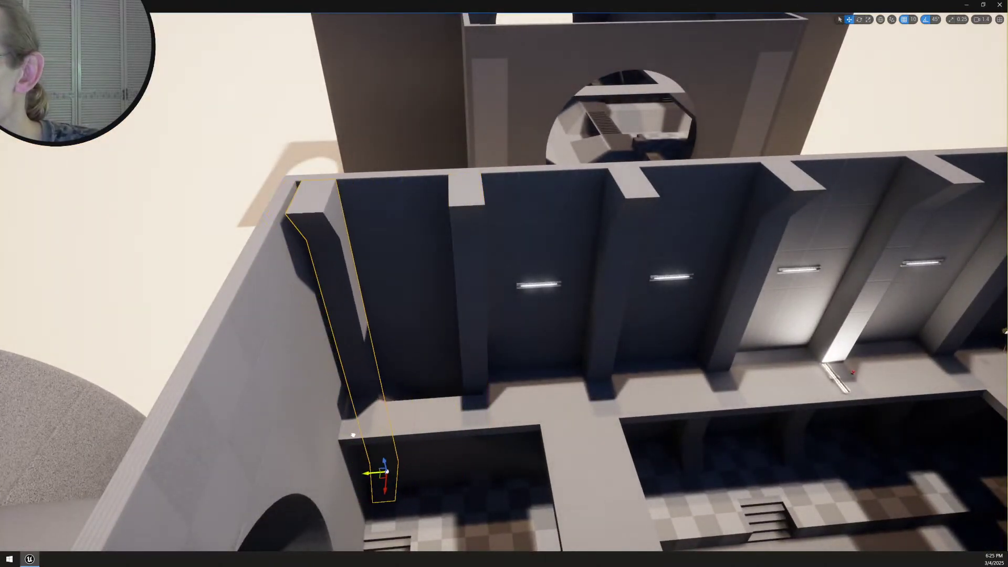
Try moving the ramp beneath the walkway out from the back wall, and undo the move
{"action": "right_click_drag", "start_coordinate": [508, 382], "coordinate": [739, 334]}
{"action": "scroll", "coordinate": [508, 383], "scroll_direction": "down", "scroll_amount": 3}
{"action": "scroll", "coordinate": [509, 383], "scroll_direction": "down", "scroll_amount": 3}
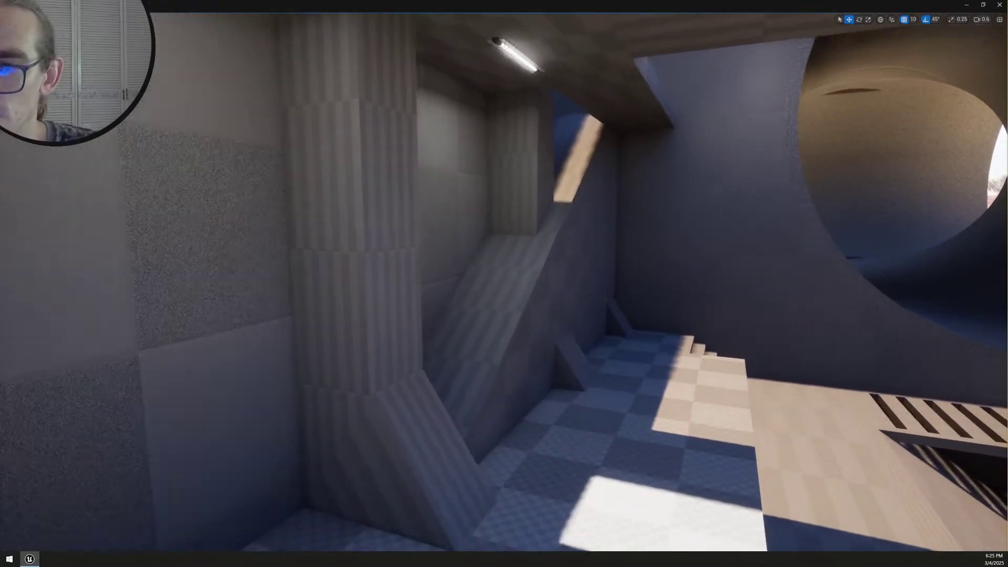
{"action": "right_click_drag", "start_coordinate": [512, 377], "coordinate": [517, 376]}
{"action": "mouse_move", "coordinate": [626, 230]}
{"action": "right_mouse_down"}
{"action": "mouse_move", "coordinate": [606, 284]}
{"action": "mouse_move", "coordinate": [570, 274]}
{"action": "mouse_move", "coordinate": [617, 218]}
{"action": "mouse_move", "coordinate": [678, 213]}
{"action": "mouse_move", "coordinate": [626, 284]}
{"action": "mouse_move", "coordinate": [625, 223]}
{"action": "mouse_move", "coordinate": [615, 232]}
{"action": "right_mouse_up"}
{"action": "scroll", "coordinate": [626, 283], "scroll_direction": "up", "scroll_amount": 1}
{"action": "scroll", "coordinate": [620, 227], "scroll_direction": "up", "scroll_amount": 1}
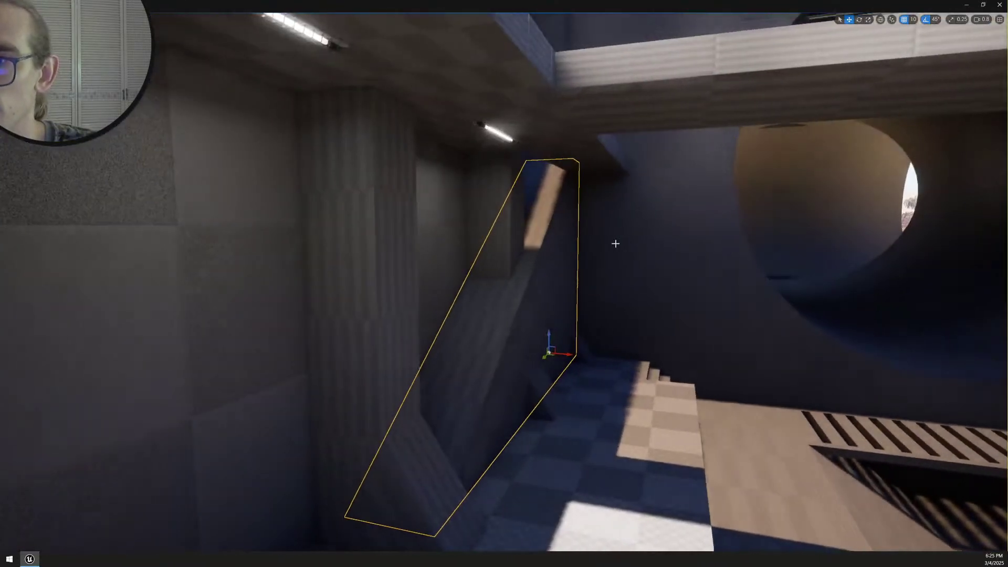
{"action": "left_click_drag", "start_coordinate": [569, 356], "coordinate": [662, 376]}
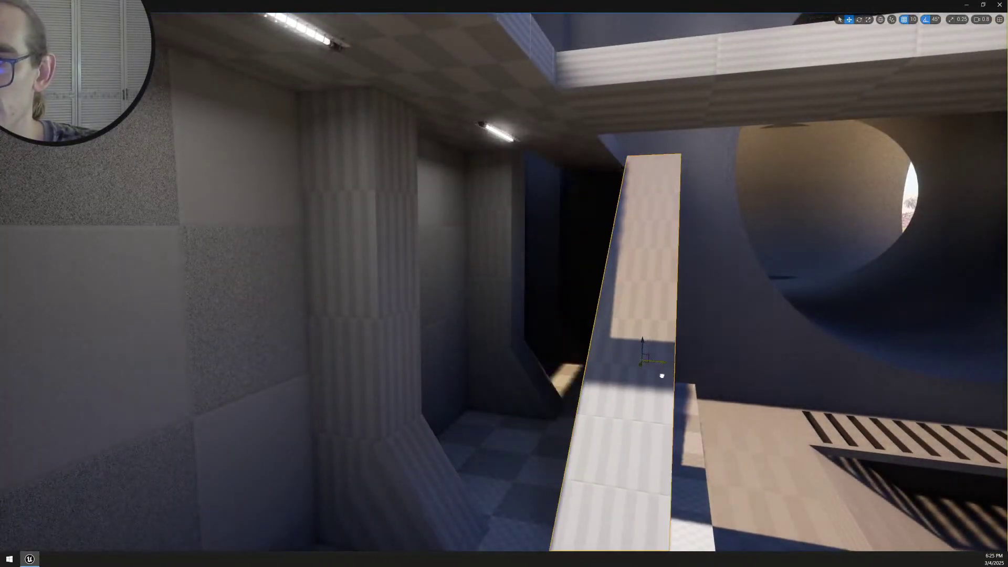
{"action": "right_click_drag", "start_coordinate": [663, 376], "coordinate": [661, 374]}
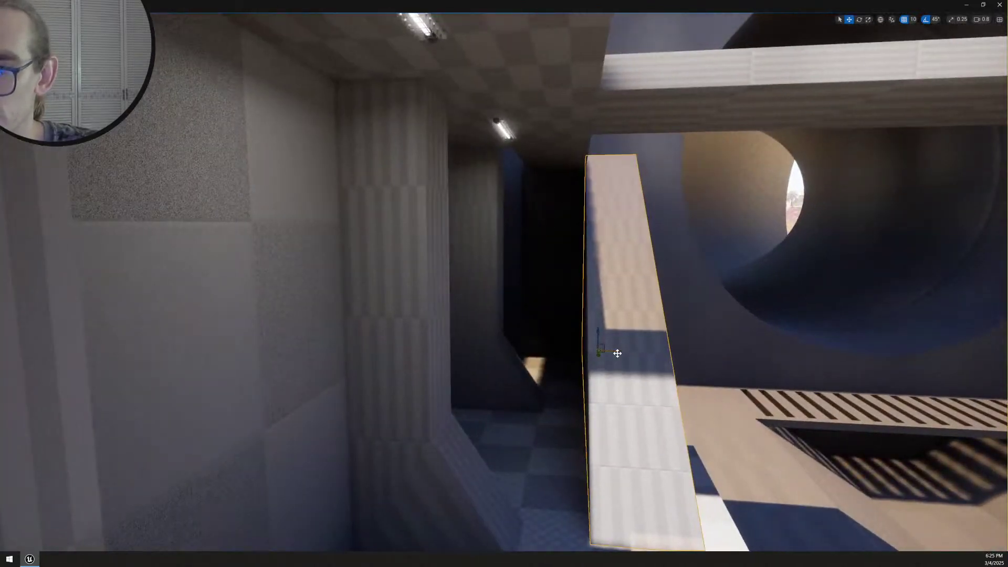
{"action": "right_click_drag", "start_coordinate": [559, 351], "coordinate": [584, 348]}
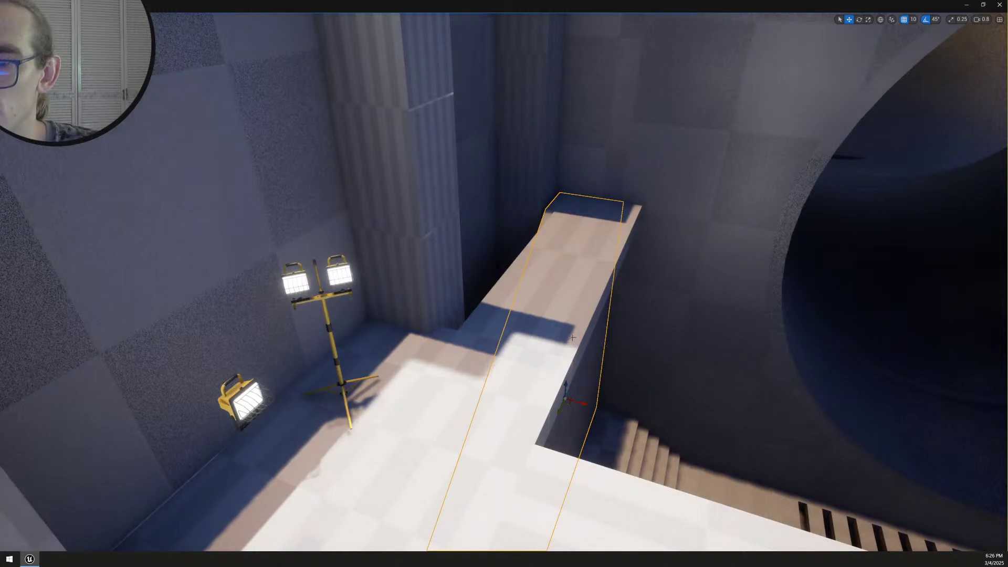
{"action": "key", "text": "ctrl+z"}
Try mirroring the notched walkway section on the X axis and moving it back in line with the walkway
{"action": "right_click_drag", "start_coordinate": [571, 335], "coordinate": [498, 357]}
{"action": "scroll", "coordinate": [571, 335], "scroll_direction": "up", "scroll_amount": 3}
{"action": "right_click_drag", "start_coordinate": [639, 310], "coordinate": [638, 310]}
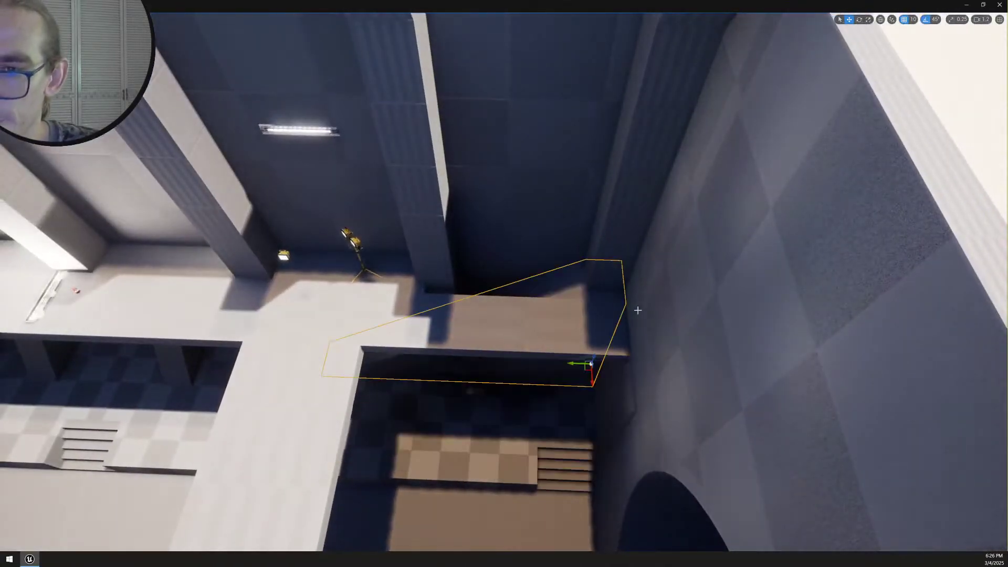
{"action": "right_click_drag", "start_coordinate": [570, 301], "coordinate": [570, 301]}
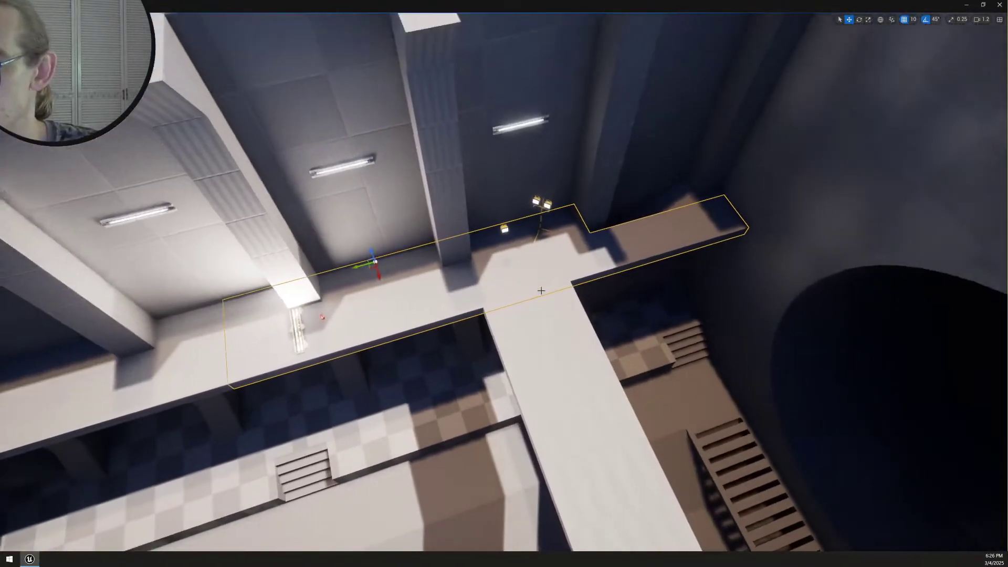
{"action": "right_click", "coordinate": [426, 301]}
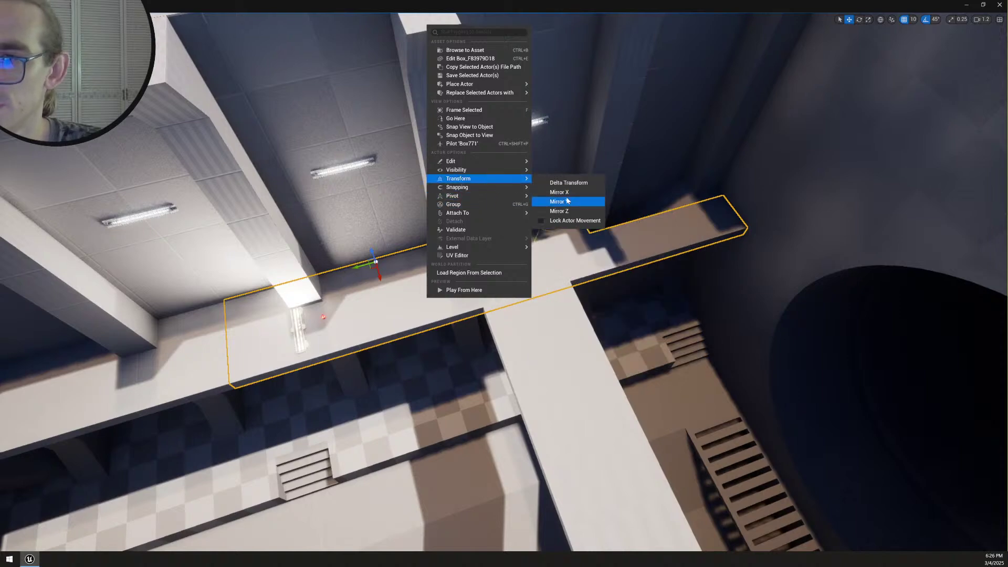
{"action": "left_click", "coordinate": [566, 193]}
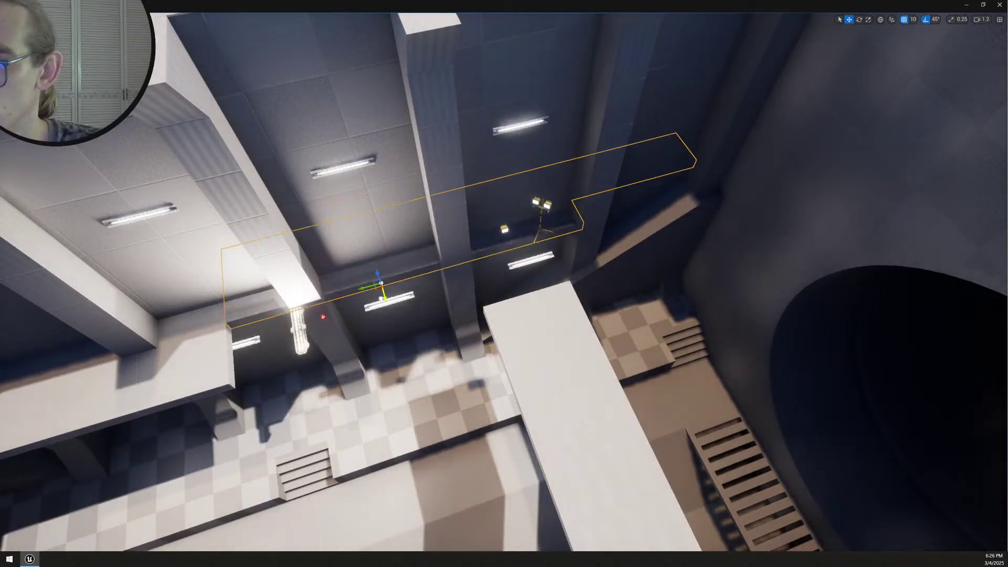
{"action": "right_click_drag", "start_coordinate": [542, 291], "coordinate": [553, 281]}
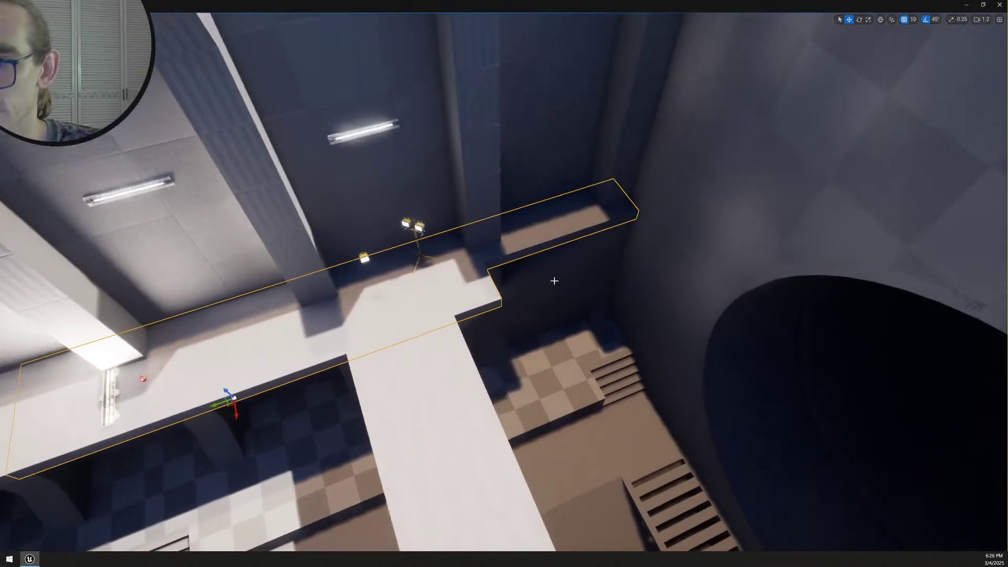
Try pulling the ramp forward toward the notch of the mirrored walkway, and revert both the ramp and walkway changes
{"action": "left_click", "coordinate": [566, 295]}
{"action": "right_click_drag", "start_coordinate": [600, 308], "coordinate": [549, 305]}
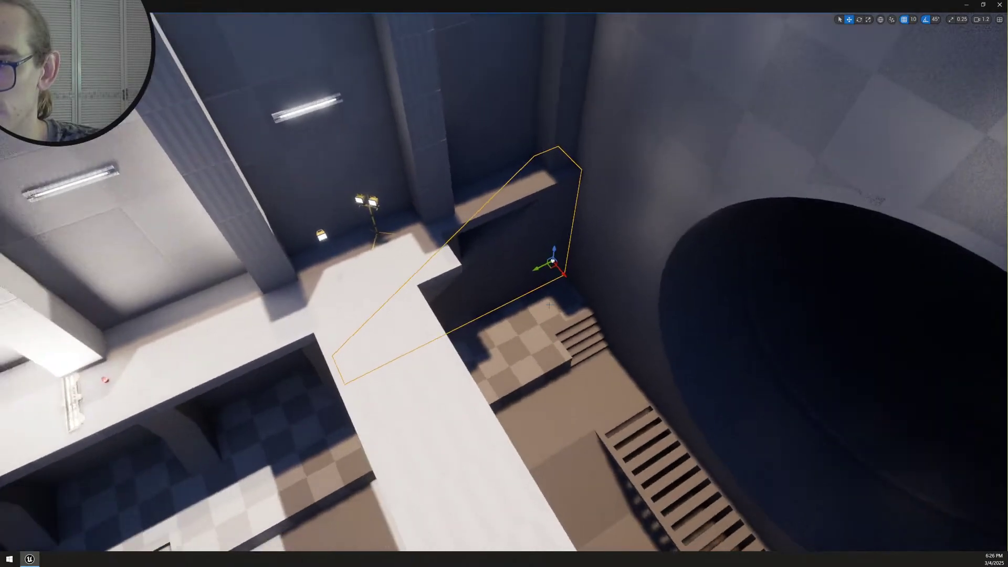
{"action": "left_click_drag", "start_coordinate": [563, 275], "coordinate": [578, 322]}
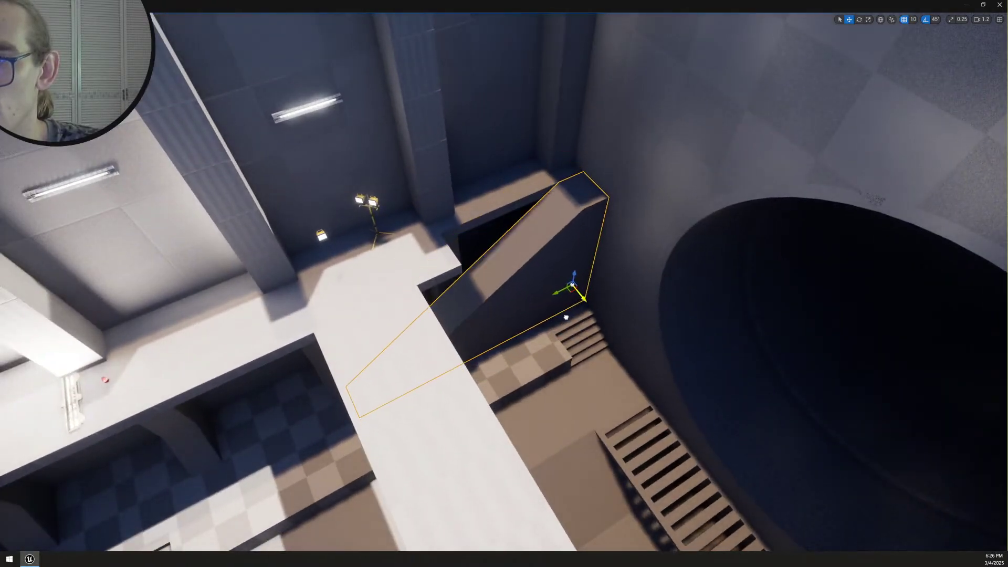
{"action": "key", "text": "f"}
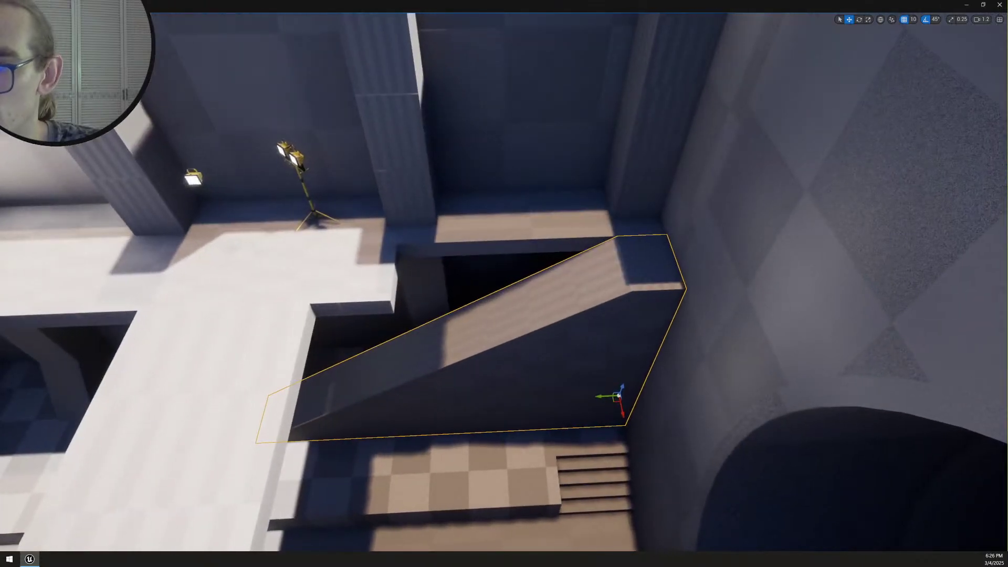
{"action": "right_click_drag", "start_coordinate": [578, 322], "coordinate": [608, 403]}
{"action": "scroll", "coordinate": [576, 382], "scroll_direction": "down", "scroll_amount": 3}
{"action": "scroll", "coordinate": [526, 311], "scroll_direction": "down", "scroll_amount": 2}
{"action": "scroll", "coordinate": [583, 312], "scroll_direction": "down", "scroll_amount": 3}
{"action": "scroll", "coordinate": [648, 372], "scroll_direction": "up", "scroll_amount": 3}
{"action": "scroll", "coordinate": [577, 384], "scroll_direction": "up", "scroll_amount": 1}
{"action": "scroll", "coordinate": [572, 410], "scroll_direction": "up", "scroll_amount": 1}
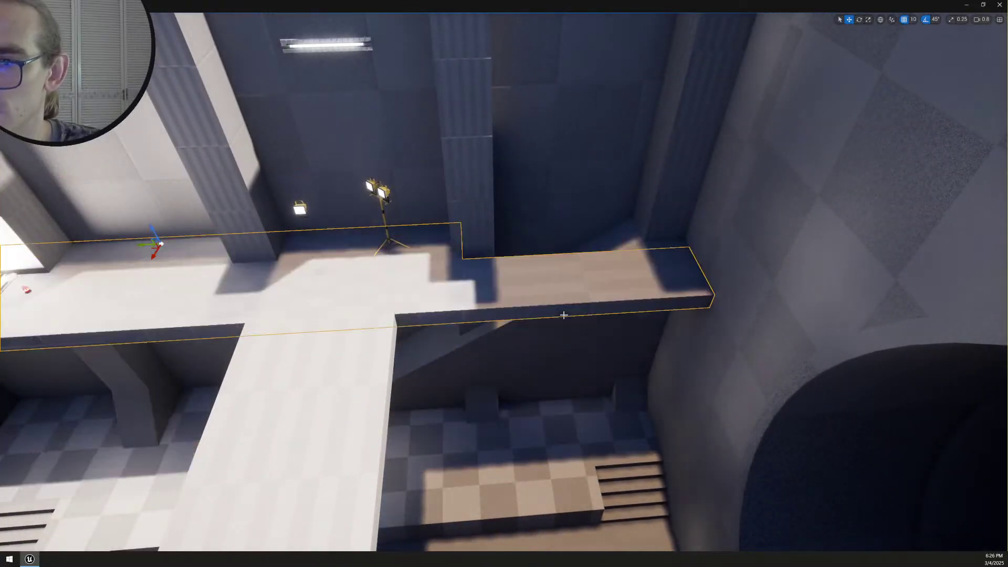
{"action": "right_click_drag", "start_coordinate": [557, 311], "coordinate": [556, 315]}
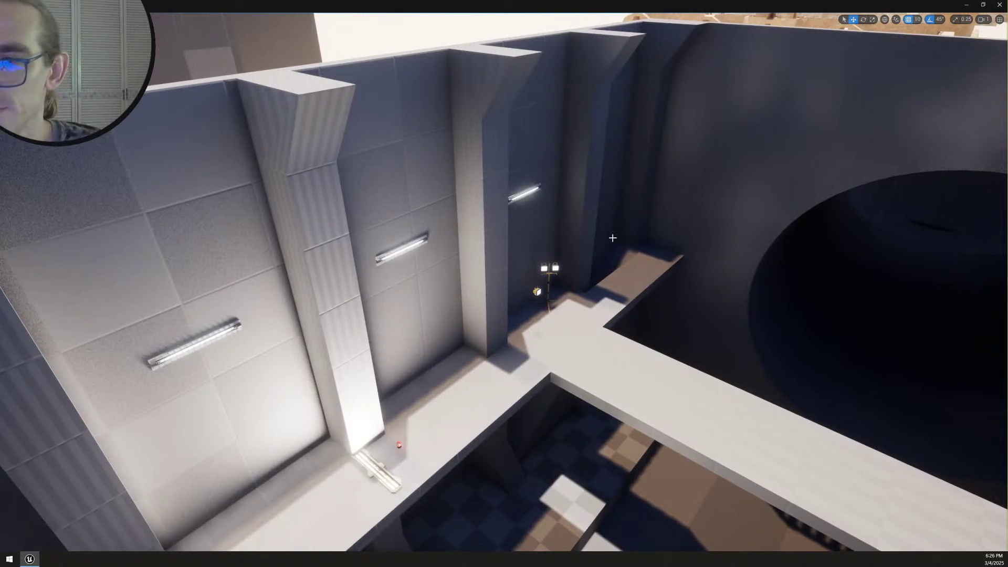
Select all the flared pillars along the back wall and push them back into the wall using a grid snap of 50
{"action": "left_click", "coordinate": [647, 173]}
{"action": "right_click_drag", "start_coordinate": [647, 173], "coordinate": [636, 179]}
{"action": "scroll", "coordinate": [640, 179], "scroll_direction": "up", "scroll_amount": 3}
{"action": "left_click", "coordinate": [441, 298], "text": "ctrl"}
{"action": "left_click", "coordinate": [377, 296], "text": "ctrl"}
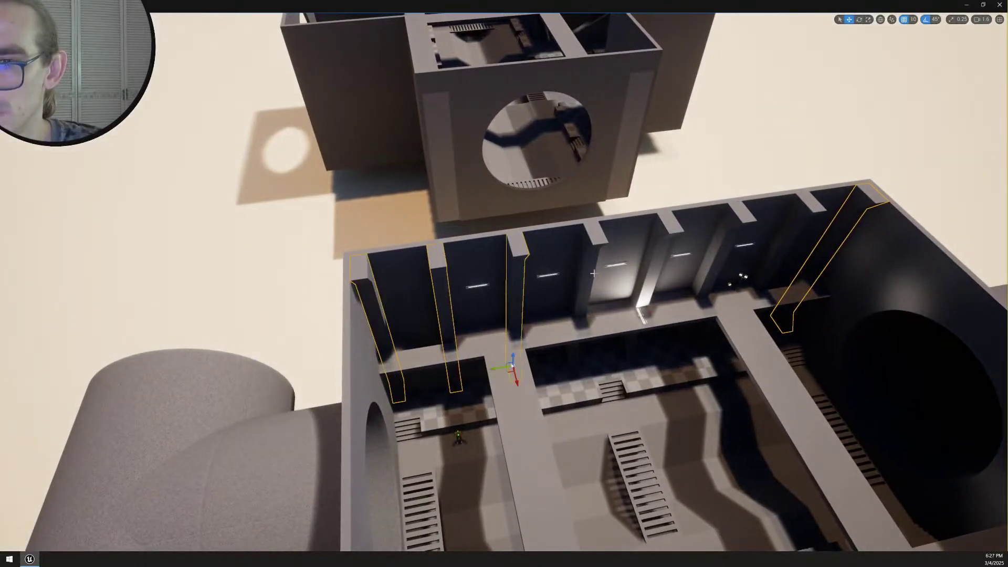
{"action": "left_click", "coordinate": [777, 264], "text": "ctrl"}
{"action": "right_click_drag", "start_coordinate": [777, 264], "coordinate": [765, 234]}
{"action": "key", "text": "w"}
{"action": "scroll", "coordinate": [804, 271], "scroll_direction": "down", "scroll_amount": 3}
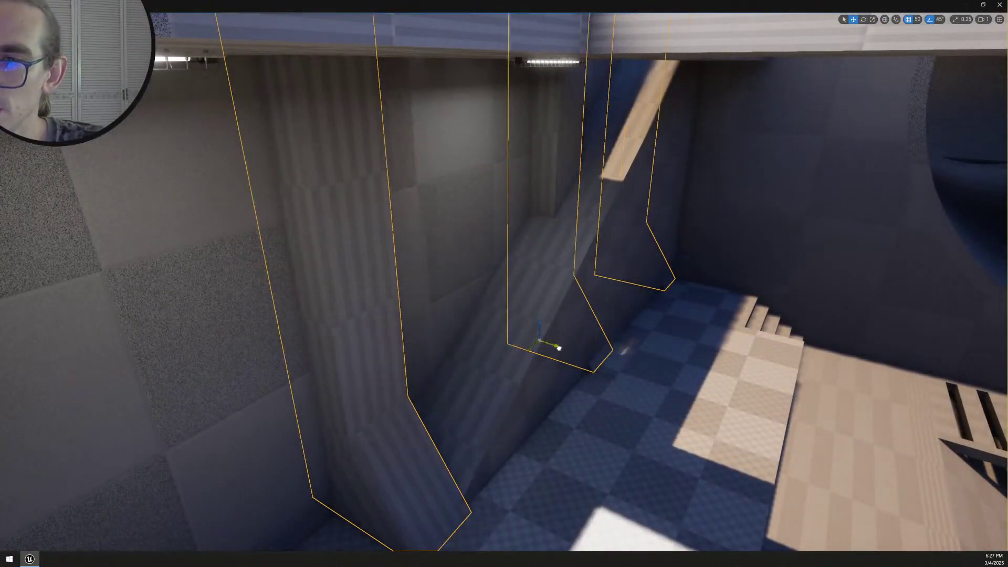
{"action": "right_click_drag", "start_coordinate": [582, 351], "coordinate": [470, 362]}
{"action": "scroll", "coordinate": [528, 397], "scroll_direction": "down", "scroll_amount": 1}
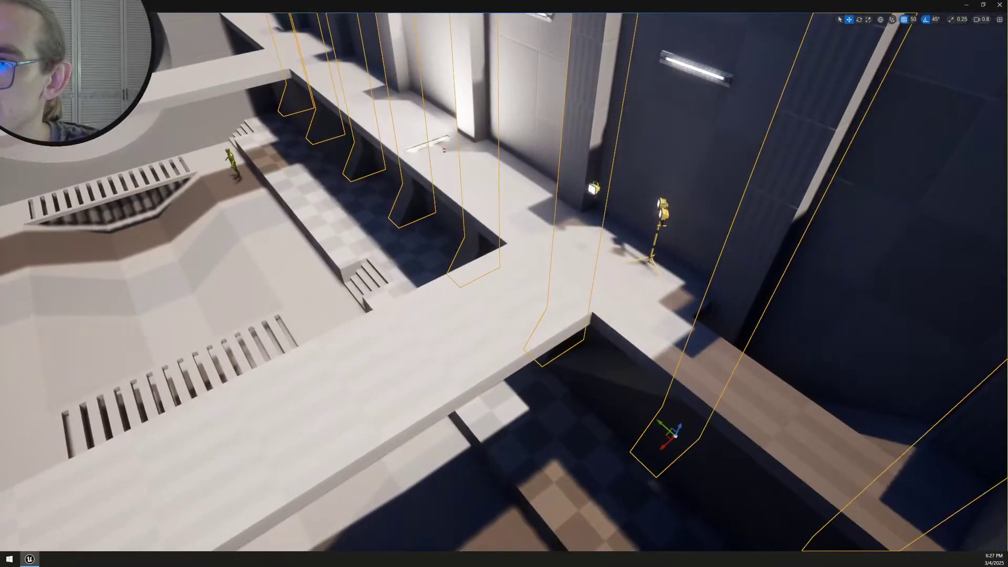
{"action": "right_click_drag", "start_coordinate": [540, 372], "coordinate": [534, 365]}
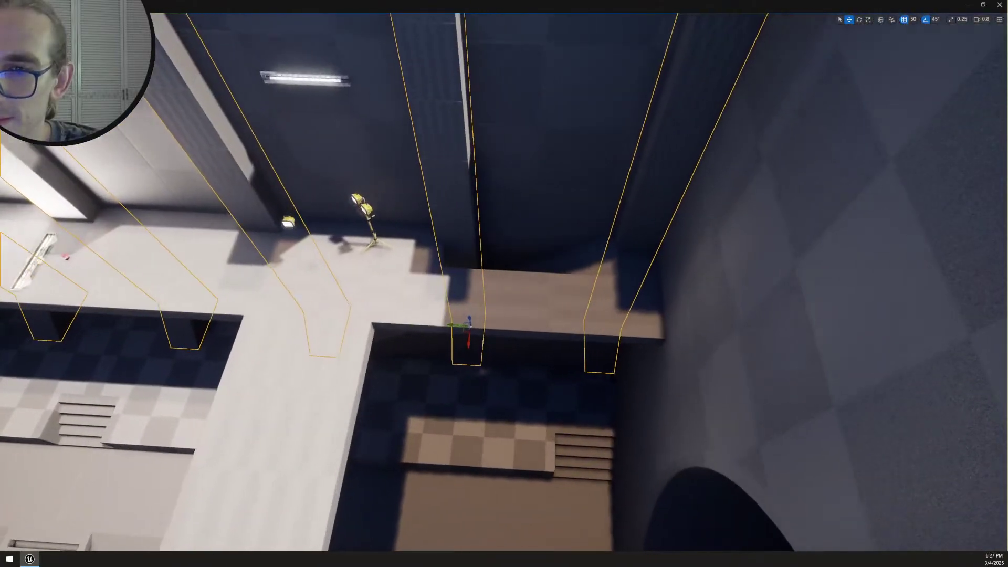
Move the notched walkway section and the ramp together away from the back wall, clear of the pillars
{"action": "right_click_drag", "start_coordinate": [263, 188], "coordinate": [264, 188]}
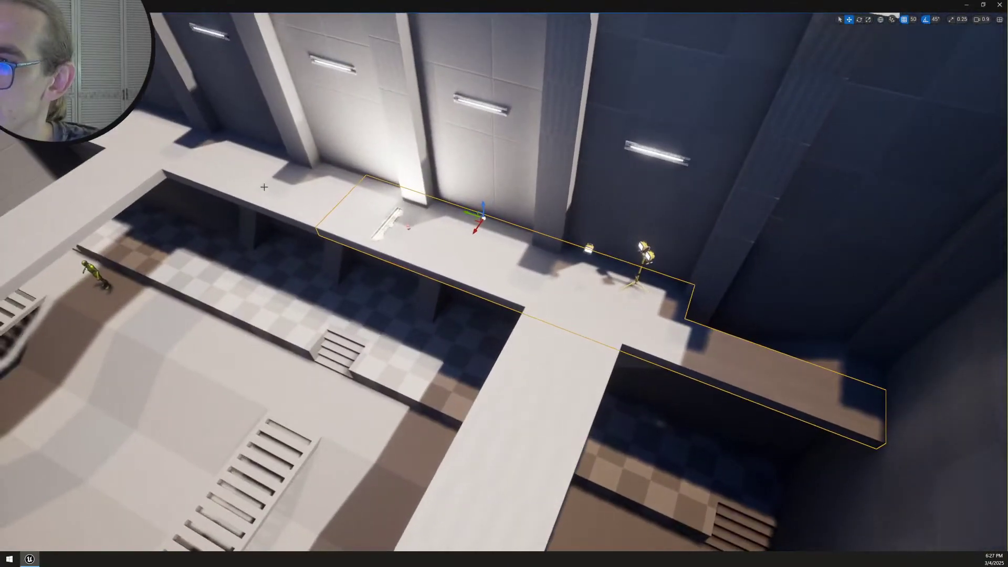
{"action": "right_click_drag", "start_coordinate": [664, 295], "coordinate": [664, 295]}
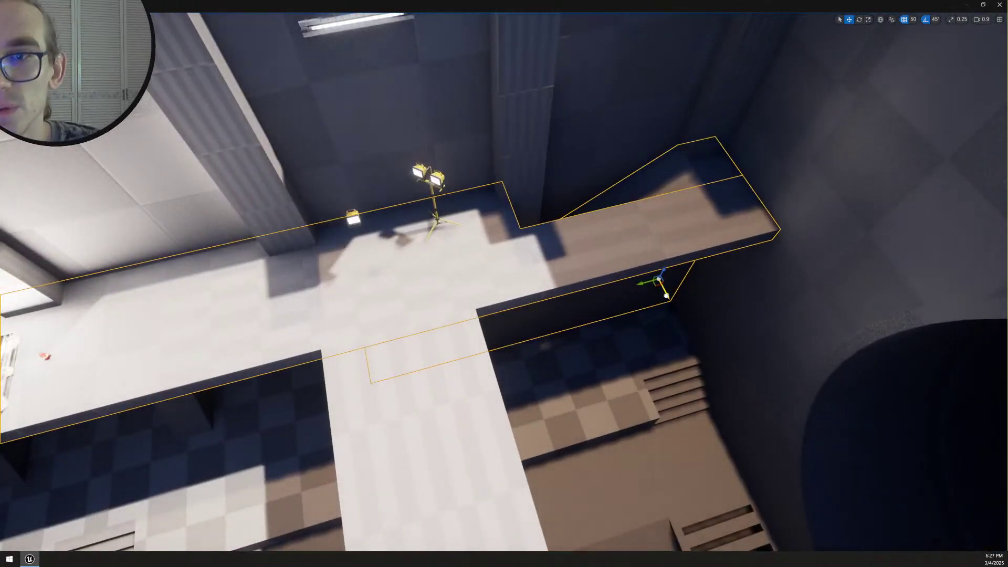
{"action": "left_click_drag", "start_coordinate": [667, 296], "coordinate": [668, 307]}
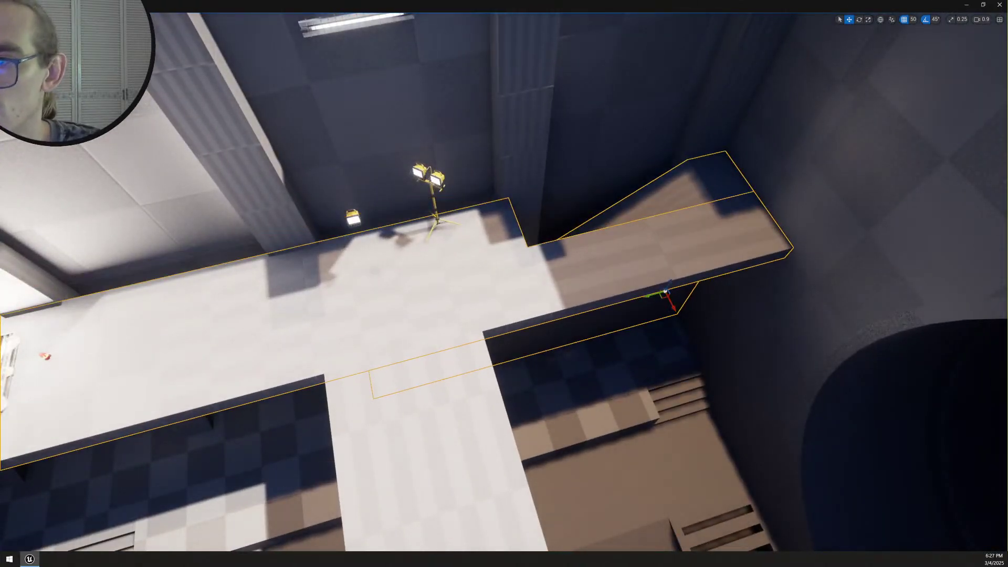
{"action": "right_click_drag", "start_coordinate": [668, 307], "coordinate": [668, 307]}
{"action": "right_click_drag", "start_coordinate": [505, 284], "coordinate": [512, 341]}
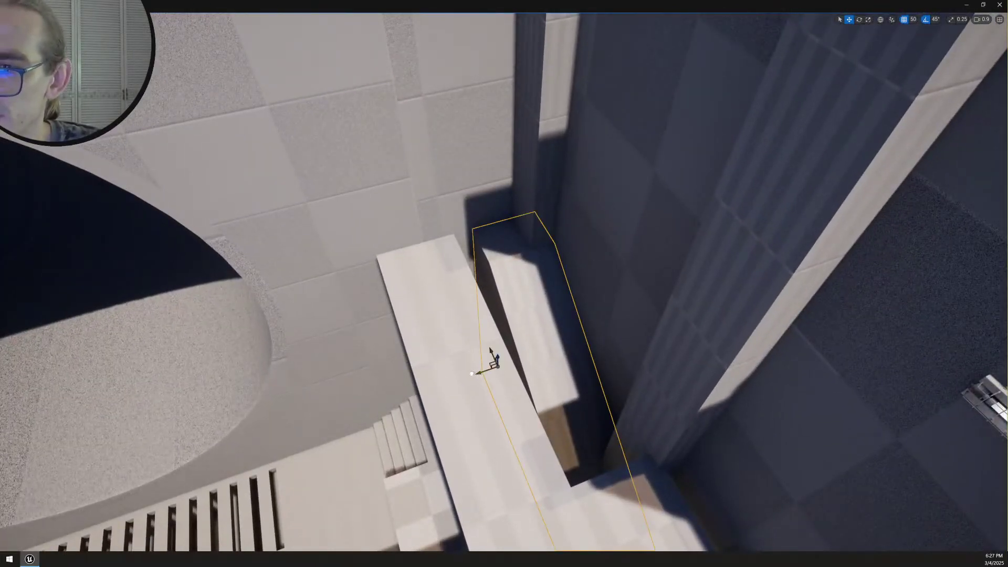
{"action": "right_click_drag", "start_coordinate": [497, 300], "coordinate": [728, 208]}
{"action": "right_click_drag", "start_coordinate": [570, 305], "coordinate": [533, 317]}
Straighten the flared base of the pillar beside the ramp in PolyGroup Edit by pulling its bottom front edge back toward the wall
{"action": "left_click", "coordinate": [569, 350]}
{"action": "right_click_drag", "start_coordinate": [568, 351], "coordinate": [545, 401]}
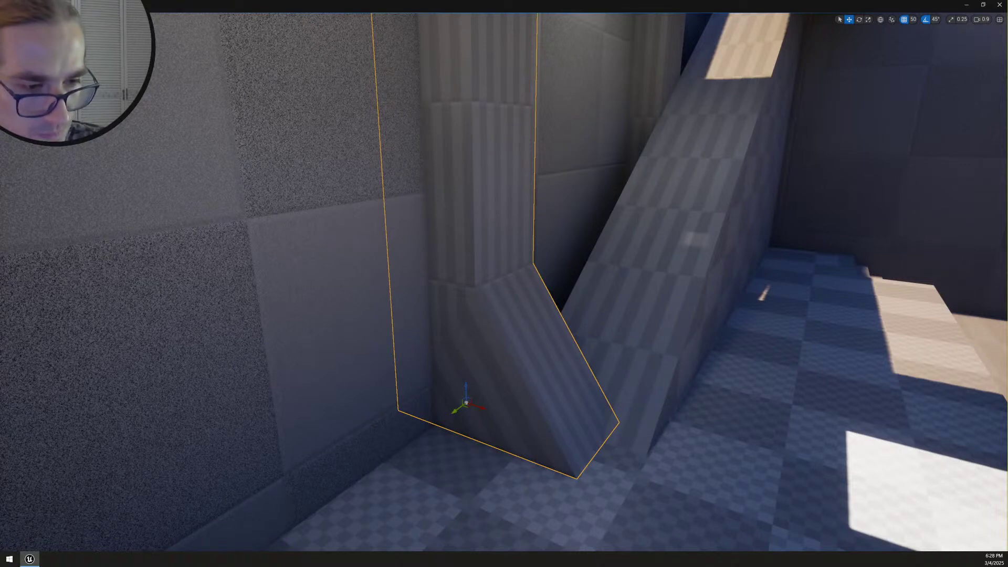
{"action": "right_click_drag", "start_coordinate": [716, 370], "coordinate": [718, 410]}
{"action": "key", "text": "shift+e"}
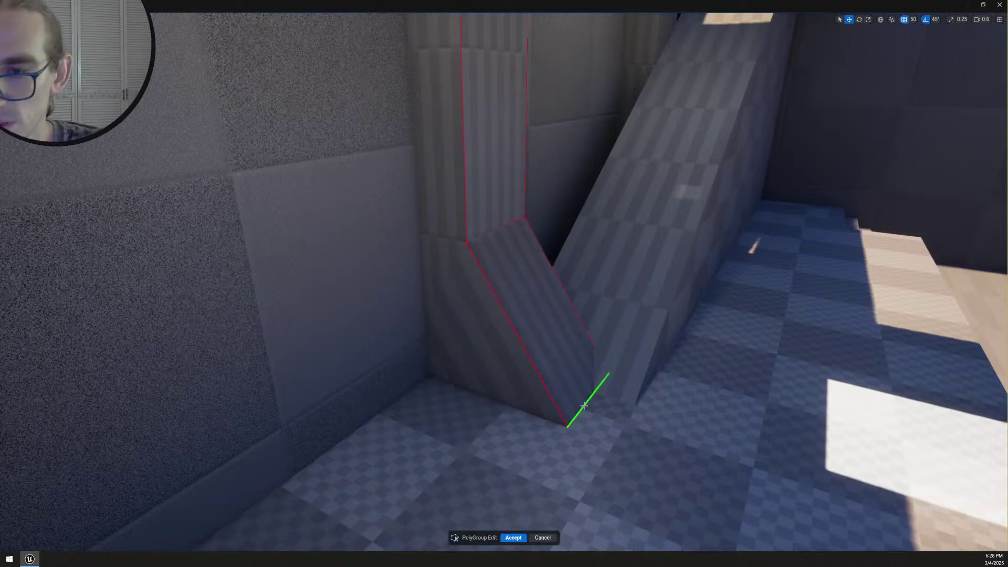
{"action": "left_click", "coordinate": [594, 402]}
{"action": "left_click_drag", "start_coordinate": [604, 402], "coordinate": [513, 391]}
{"action": "right_click_drag", "start_coordinate": [513, 391], "coordinate": [580, 388]}
{"action": "key", "text": "a"}
{"action": "key", "text": "d"}
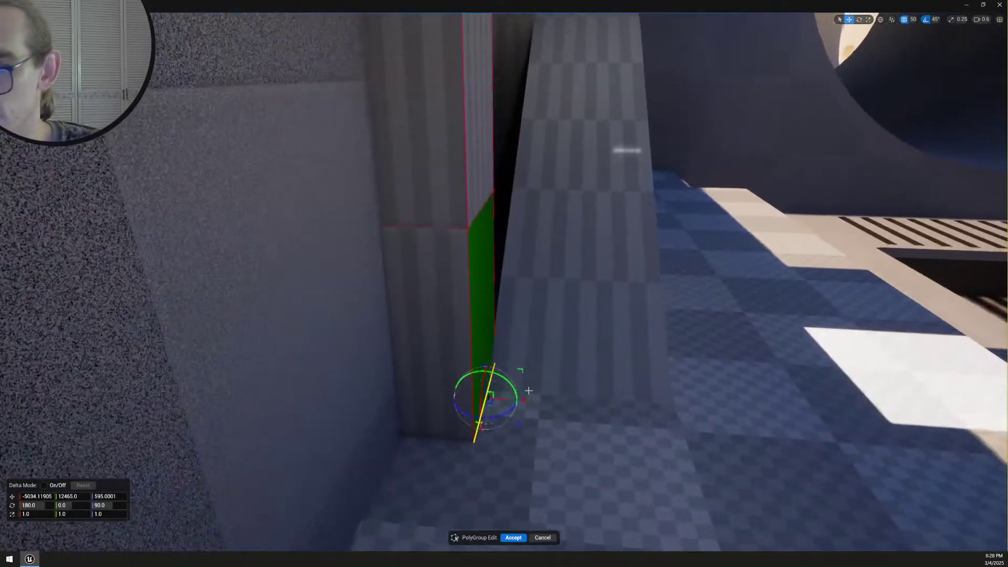
{"action": "left_click", "coordinate": [519, 538]}
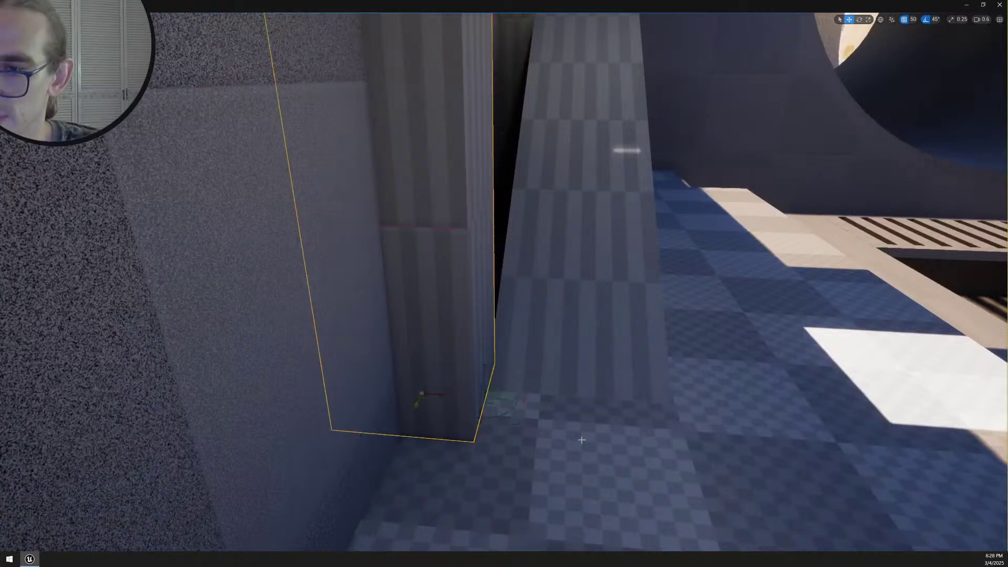
Examine the row of flared pillars along the back wall, above and below the walkway
{"action": "key", "text": "Escape"}
{"action": "right_click_drag", "start_coordinate": [590, 421], "coordinate": [531, 333]}
{"action": "key", "text": "d"}
{"action": "key", "text": "d"}
{"action": "key", "text": "s"}
{"action": "key", "text": "e"}
{"action": "scroll", "coordinate": [562, 347], "scroll_direction": "up", "scroll_amount": 1}
{"action": "key", "text": "s"}
{"action": "mouse_move", "coordinate": [494, 381]}
{"action": "right_mouse_down"}
{"action": "mouse_move", "coordinate": [520, 389]}
{"action": "mouse_move", "coordinate": [502, 384]}
{"action": "right_mouse_up"}
{"action": "left_click", "coordinate": [748, 173]}
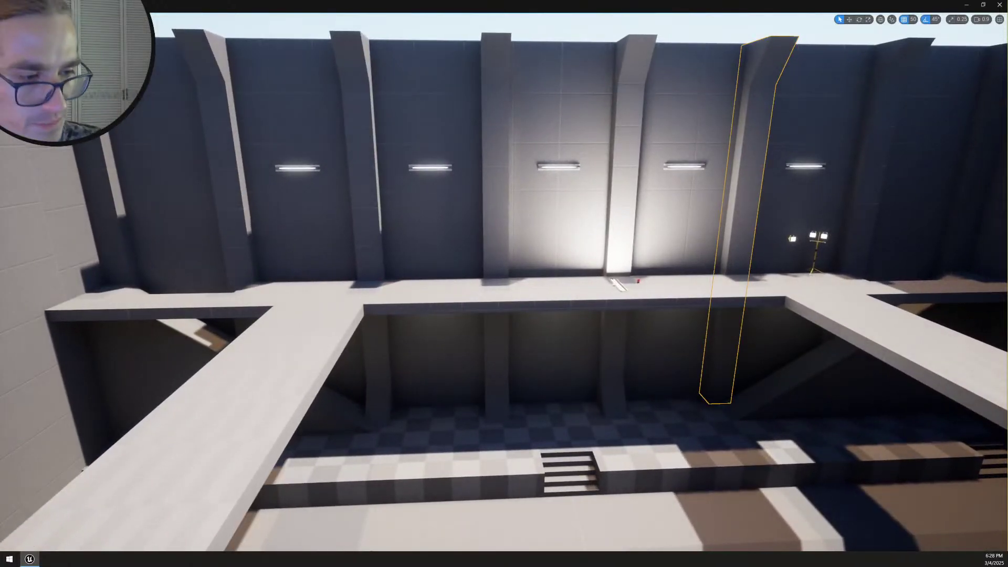
{"action": "left_click", "coordinate": [388, 383]}
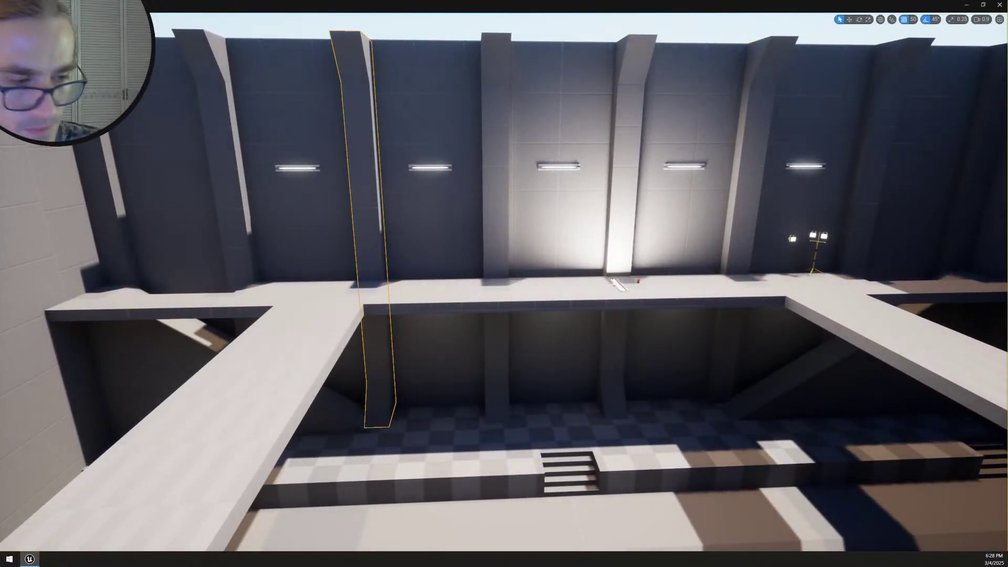
Widen the ramp in PolyGroup Edit by pulling its wall-side face 50 units toward the back wall
{"action": "right_click_drag", "start_coordinate": [668, 407], "coordinate": [543, 392]}
{"action": "left_click", "coordinate": [489, 375]}
{"action": "right_click_drag", "start_coordinate": [488, 375], "coordinate": [441, 388]}
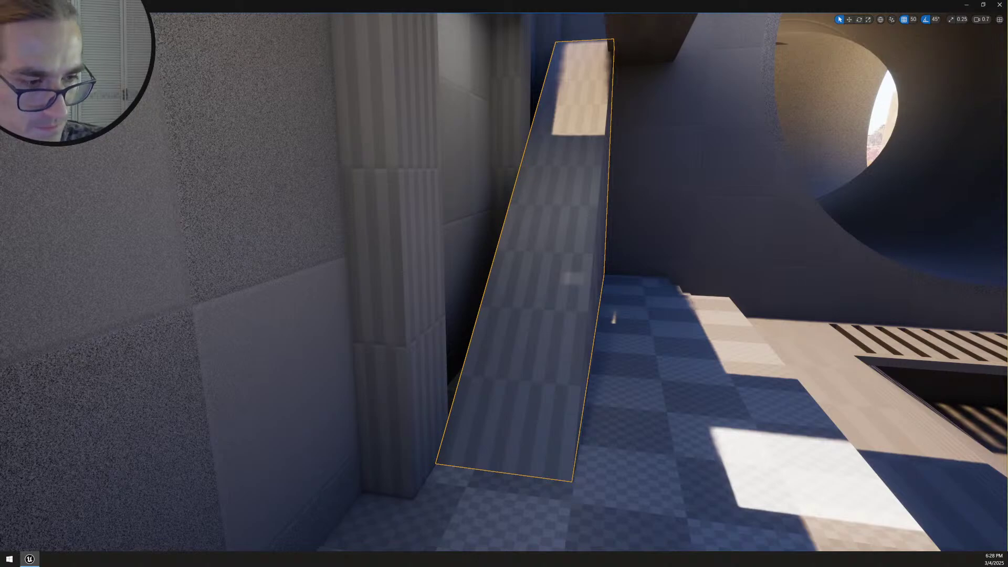
{"action": "right_click_drag", "start_coordinate": [590, 285], "coordinate": [610, 288]}
{"action": "key", "text": "ctrl+e"}
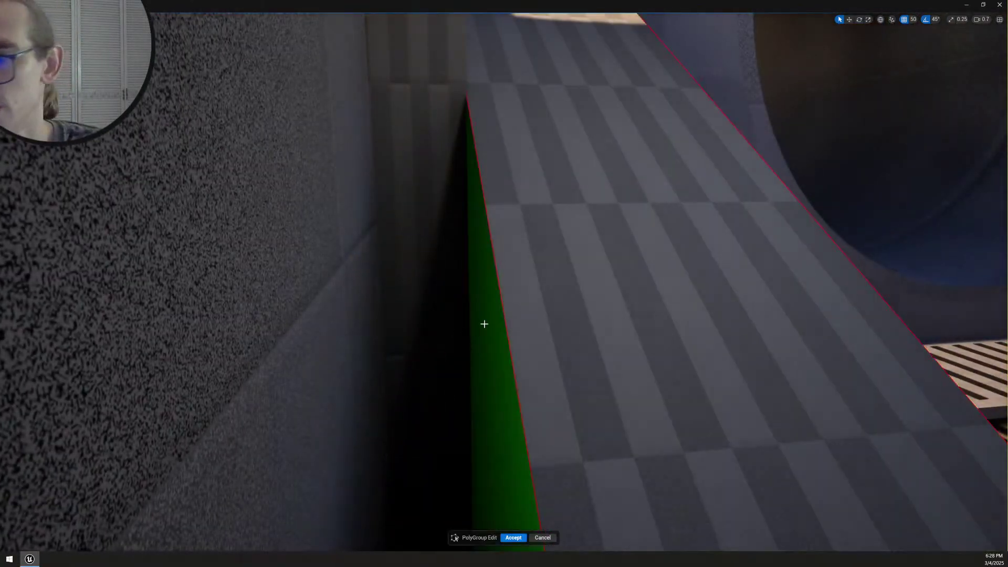
{"action": "left_click", "coordinate": [473, 329]}
{"action": "mouse_move", "coordinate": [561, 319]}
{"action": "right_mouse_down"}
{"action": "mouse_move", "coordinate": [530, 315]}
{"action": "mouse_move", "coordinate": [551, 316]}
{"action": "right_mouse_up"}
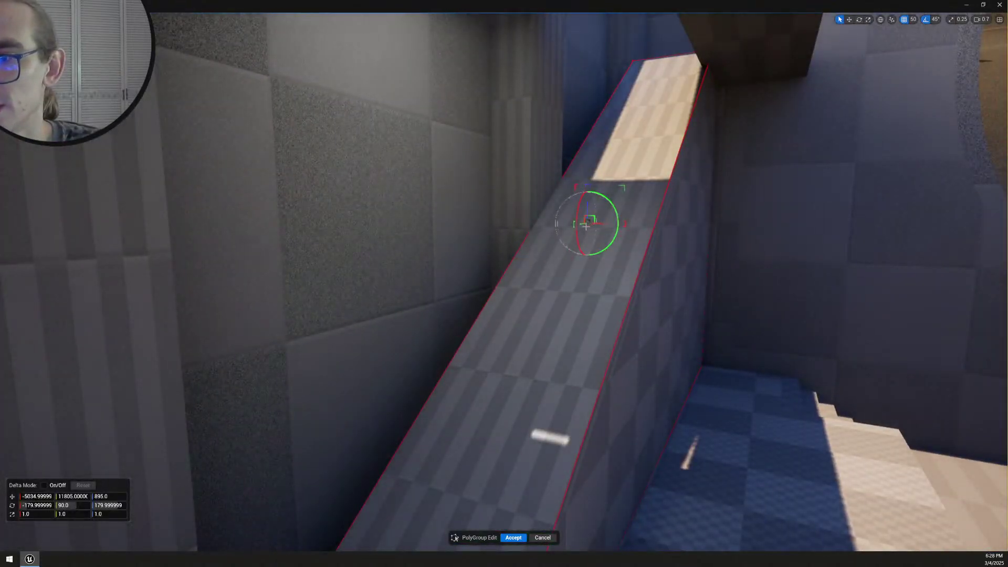
{"action": "left_click_drag", "start_coordinate": [588, 226], "coordinate": [558, 222]}
{"action": "mouse_move", "coordinate": [632, 308]}
{"action": "right_mouse_down"}
{"action": "mouse_move", "coordinate": [609, 308]}
{"action": "mouse_move", "coordinate": [632, 309]}
{"action": "right_mouse_up"}
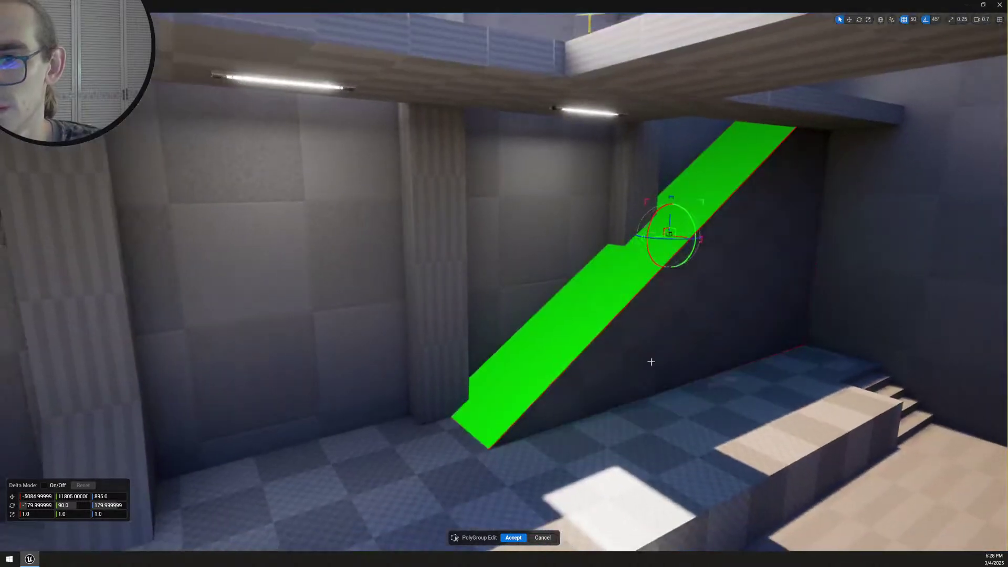
{"action": "left_click", "coordinate": [513, 537]}
Duplicate the flared pillar behind the ramp and move the copy forward, clear of the ramp's front side
{"action": "left_click", "coordinate": [693, 361]}
{"action": "left_click", "coordinate": [652, 235]}
{"action": "right_click_drag", "start_coordinate": [681, 281], "coordinate": [681, 280]}
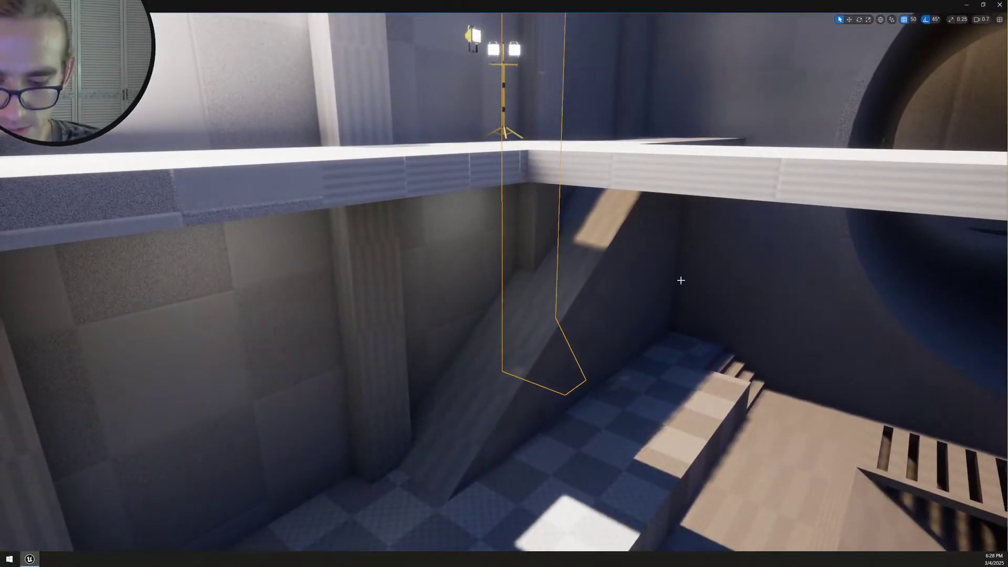
{"action": "key", "text": "w"}
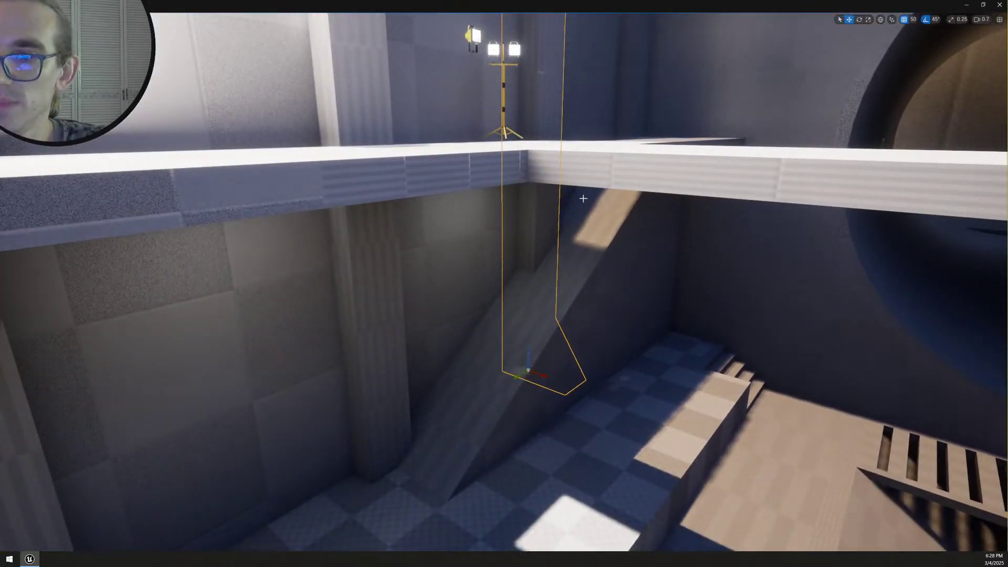
{"action": "left_click_drag", "start_coordinate": [546, 378], "coordinate": [596, 408]}
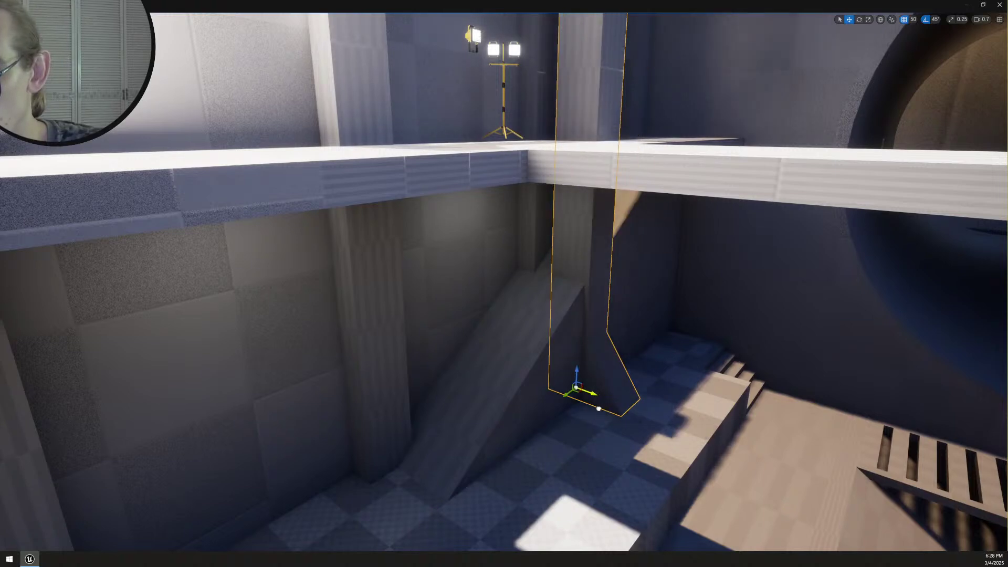
{"action": "right_click_drag", "start_coordinate": [551, 359], "coordinate": [551, 359]}
{"action": "left_click_drag", "start_coordinate": [531, 404], "coordinate": [620, 416]}
{"action": "right_click_drag", "start_coordinate": [564, 435], "coordinate": [564, 435]}
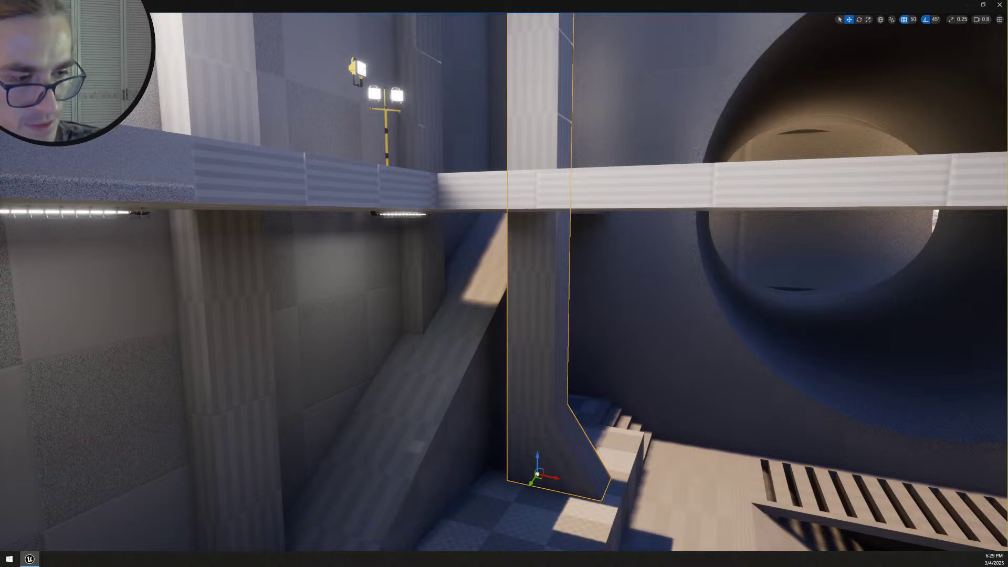
Delete the tall shaft of the copied pillar in PolyGroup Edit, keeping only its flared base
{"action": "key", "text": "ctrl+e"}
{"action": "left_click_drag", "start_coordinate": [481, 294], "coordinate": [645, 339]}
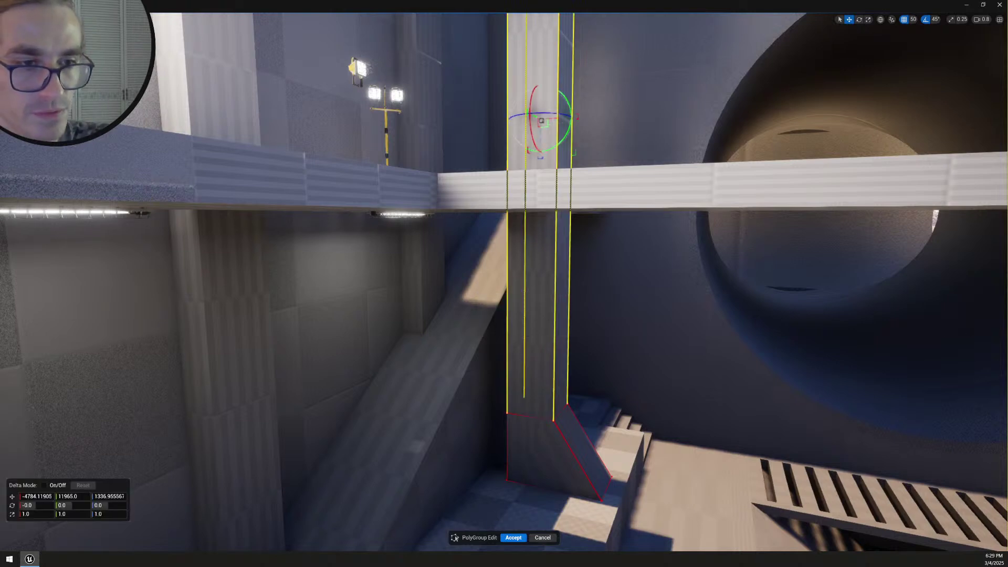
{"action": "key", "text": "Delete"}
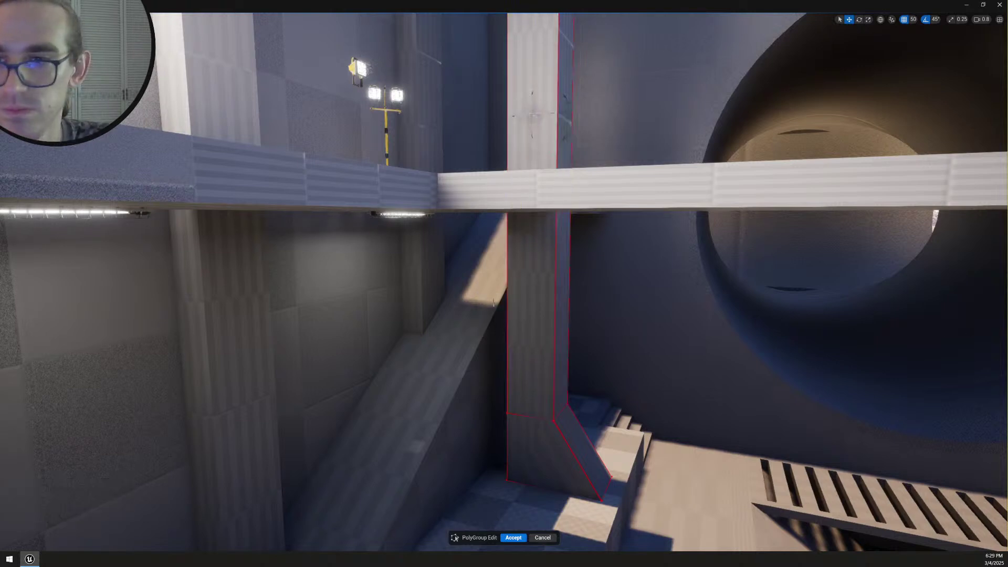
{"action": "right_click_drag", "start_coordinate": [639, 342], "coordinate": [636, 273]}
{"action": "left_click_drag", "start_coordinate": [500, 62], "coordinate": [663, 93]}
{"action": "key", "text": "Delete"}
Remove the straight rear portion of the pillar base to leave a triangular wedge, and accept the mesh edit
{"action": "right_click_drag", "start_coordinate": [664, 93], "coordinate": [672, 284]}
{"action": "key", "text": "w"}
{"action": "scroll", "coordinate": [663, 247], "scroll_direction": "down", "scroll_amount": 1}
{"action": "key", "text": "w"}
{"action": "key", "text": "d"}
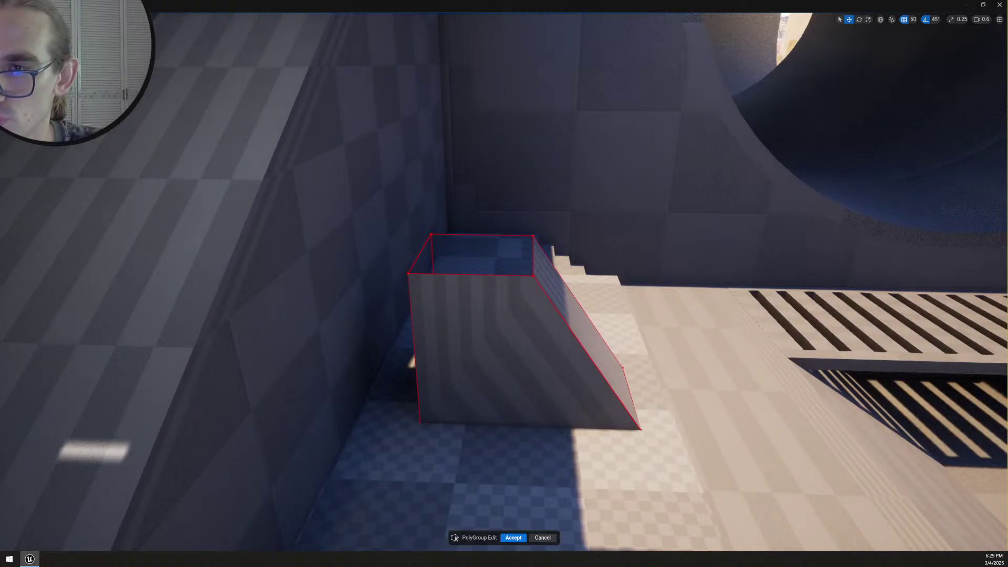
{"action": "right_click_drag", "start_coordinate": [673, 283], "coordinate": [614, 294]}
{"action": "key", "text": "a"}
{"action": "key", "text": "w"}
{"action": "left_click", "coordinate": [550, 325]}
{"action": "right_click_drag", "start_coordinate": [551, 325], "coordinate": [608, 325]}
{"action": "key", "text": "d"}
{"action": "left_click_drag", "start_coordinate": [394, 336], "coordinate": [527, 346]}
{"action": "key", "text": "d"}
{"action": "key", "text": "s"}
{"action": "right_click_drag", "start_coordinate": [526, 346], "coordinate": [497, 343]}
{"action": "left_click_drag", "start_coordinate": [470, 216], "coordinate": [657, 454]}
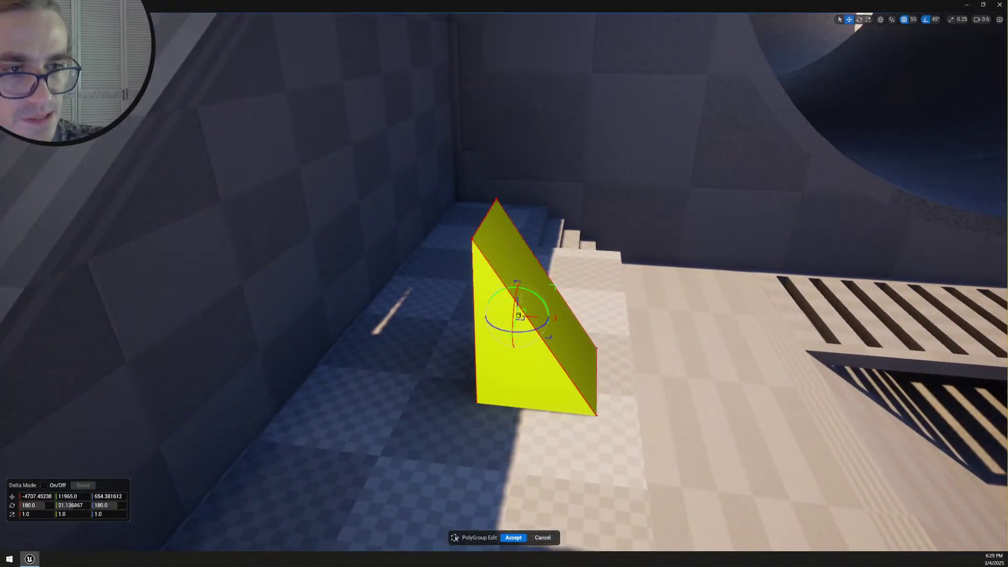
{"action": "left_click_drag", "start_coordinate": [403, 169], "coordinate": [737, 488]}
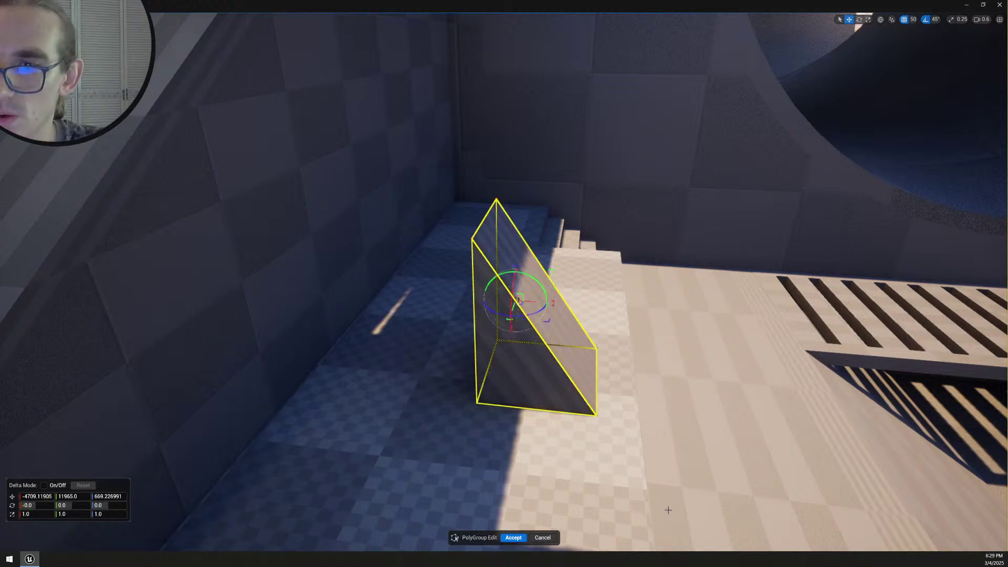
{"action": "left_click", "coordinate": [514, 538]}
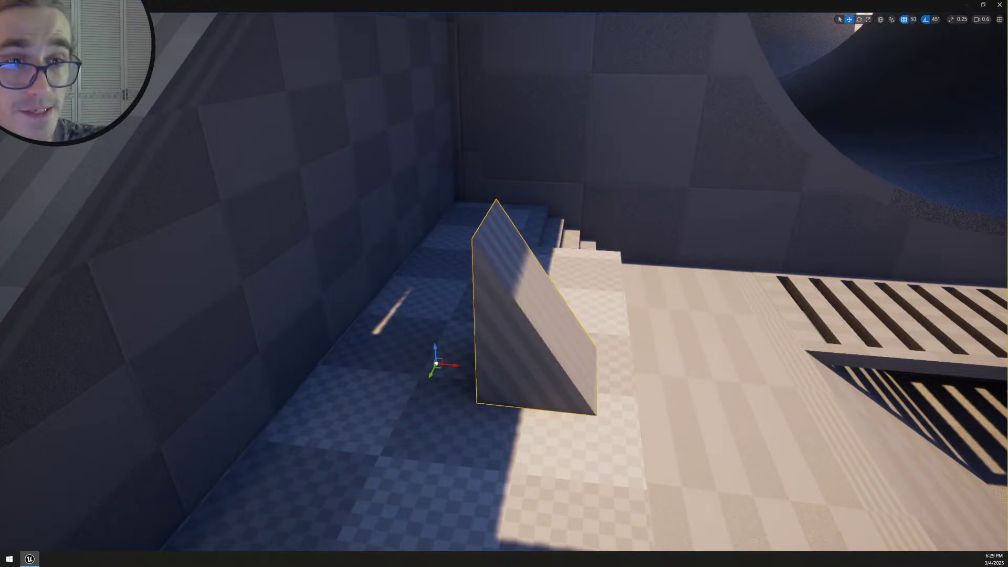
Examine the wedge's edges, sloped front and back face from several sides in PolyGroup Edit
{"action": "key", "text": "shift+e"}
{"action": "left_click_drag", "start_coordinate": [361, 162], "coordinate": [705, 460]}
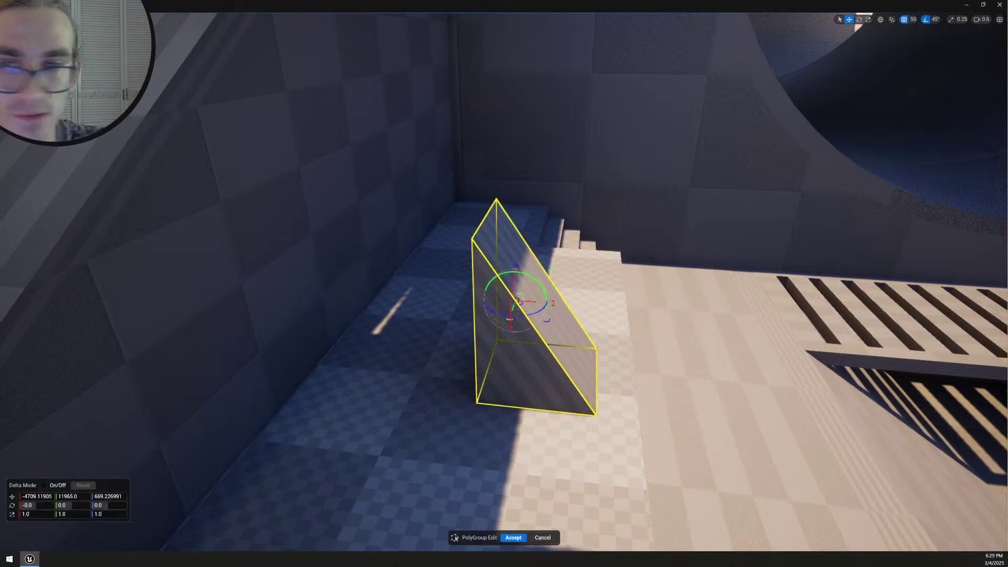
{"action": "left_click", "coordinate": [514, 538]}
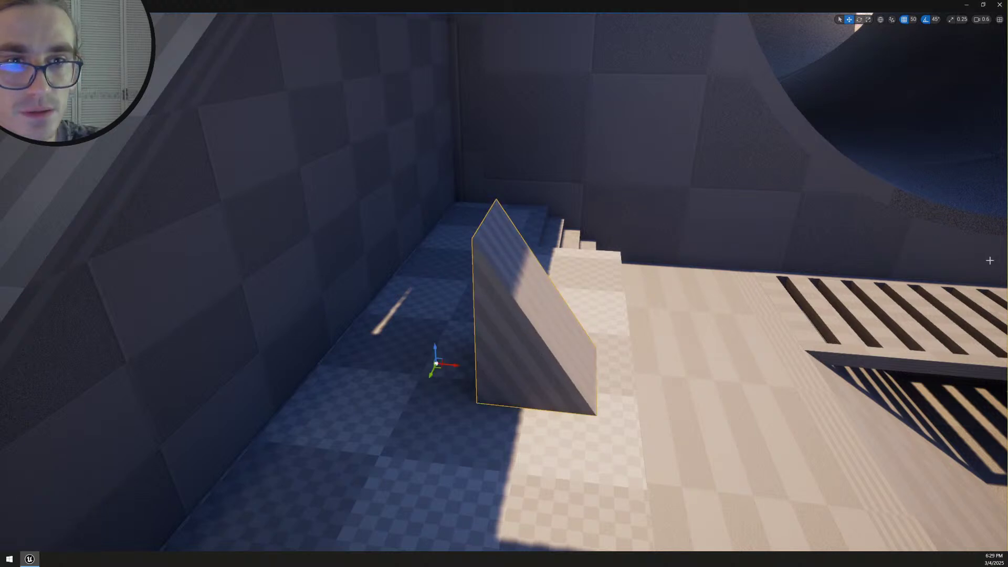
{"action": "key", "text": "shift+e"}
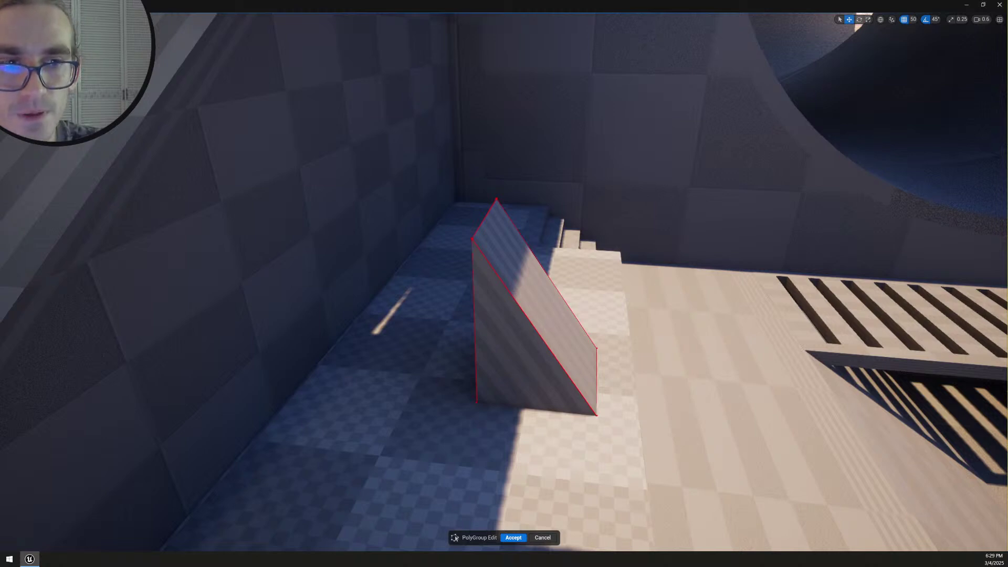
{"action": "key", "text": "a"}
{"action": "right_click_drag", "start_coordinate": [745, 319], "coordinate": [777, 315]}
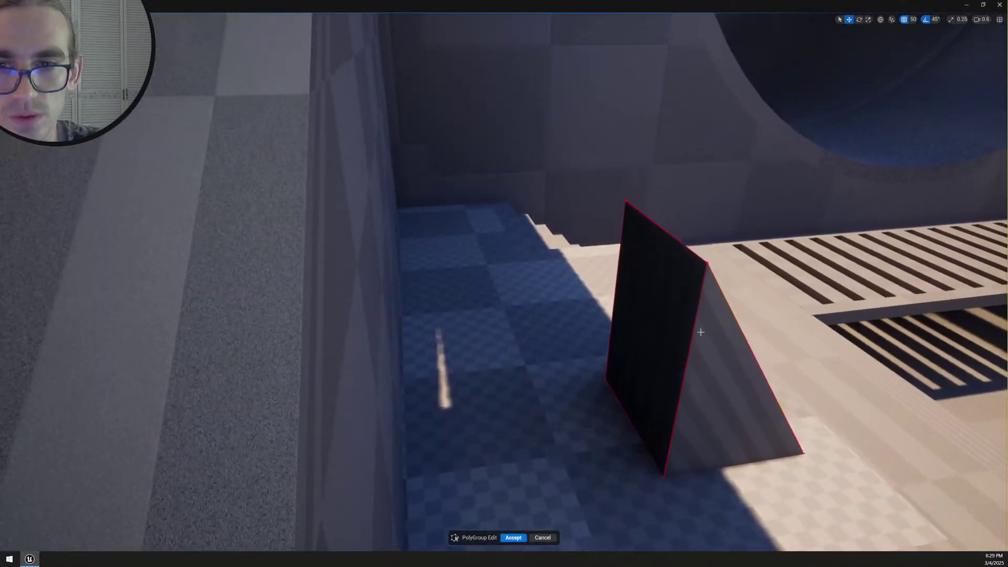
{"action": "left_click", "coordinate": [513, 538]}
{"action": "right_click_drag", "start_coordinate": [670, 353], "coordinate": [685, 358]}
{"action": "left_click", "coordinate": [617, 337]}
{"action": "left_click", "coordinate": [609, 329]}
{"action": "key", "text": "d"}
{"action": "right_click_drag", "start_coordinate": [642, 274], "coordinate": [548, 274]}
{"action": "key", "text": "s"}
{"action": "left_click", "coordinate": [579, 311]}
{"action": "key", "text": "s"}
{"action": "key", "text": "a"}
{"action": "right_click_drag", "start_coordinate": [579, 311], "coordinate": [701, 368]}
{"action": "right_click_drag", "start_coordinate": [832, 392], "coordinate": [832, 386]}
{"action": "key", "text": "e"}
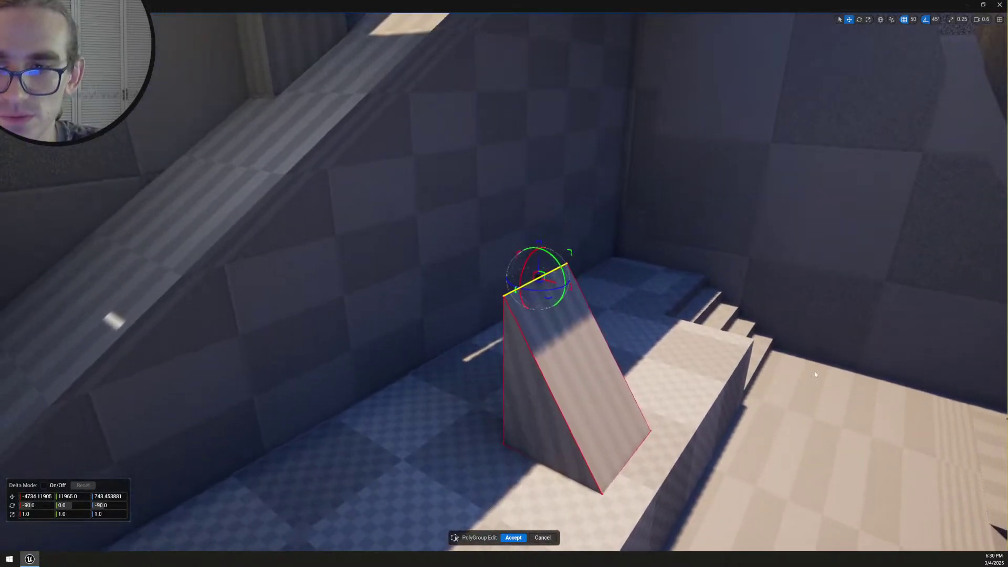
{"action": "key", "text": "a"}
{"action": "right_click_drag", "start_coordinate": [619, 408], "coordinate": [743, 394]}
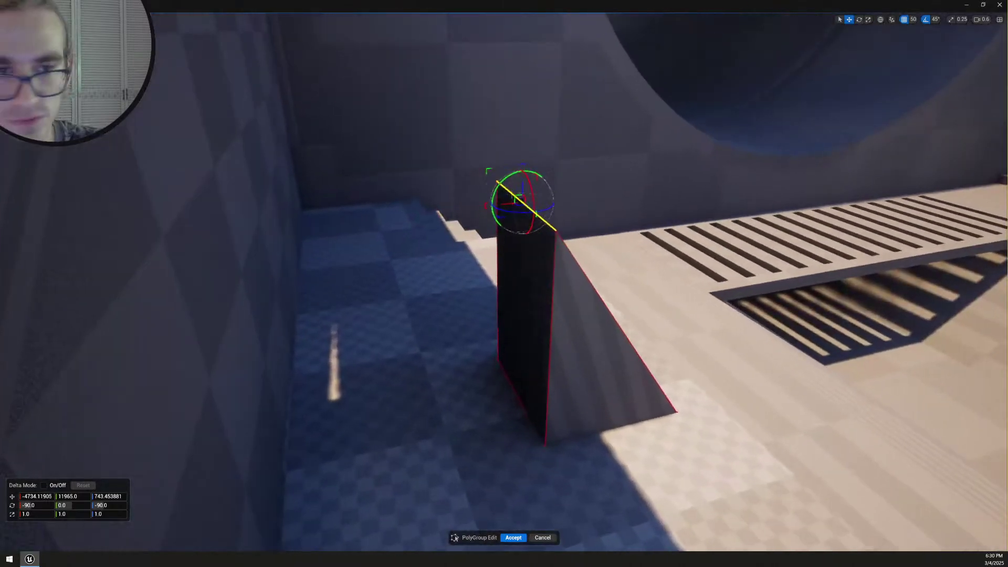
Try pulling the wedge's back face 50 units toward the ramp, and revert it
{"action": "left_click", "coordinate": [499, 288]}
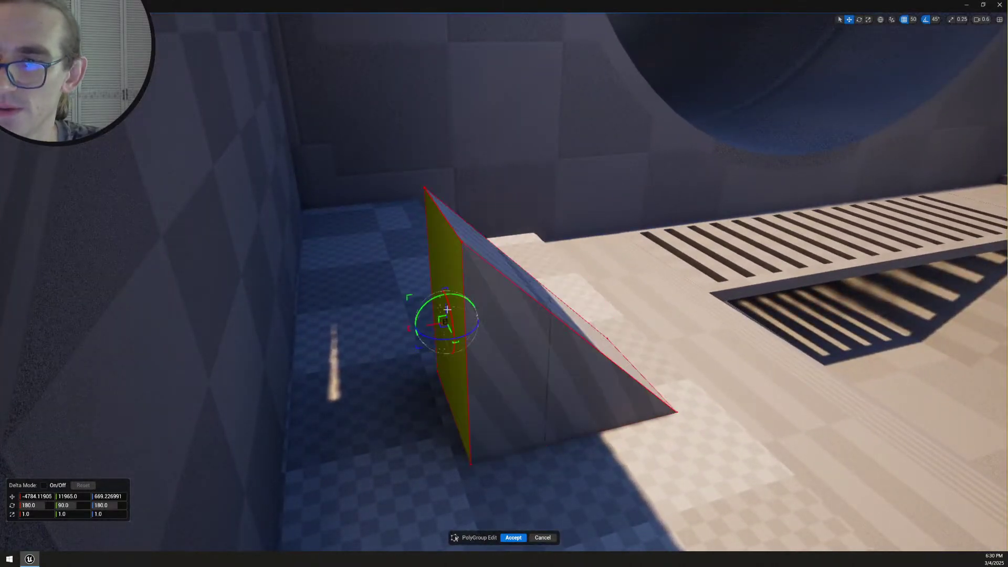
{"action": "right_click_drag", "start_coordinate": [626, 277], "coordinate": [583, 281]}
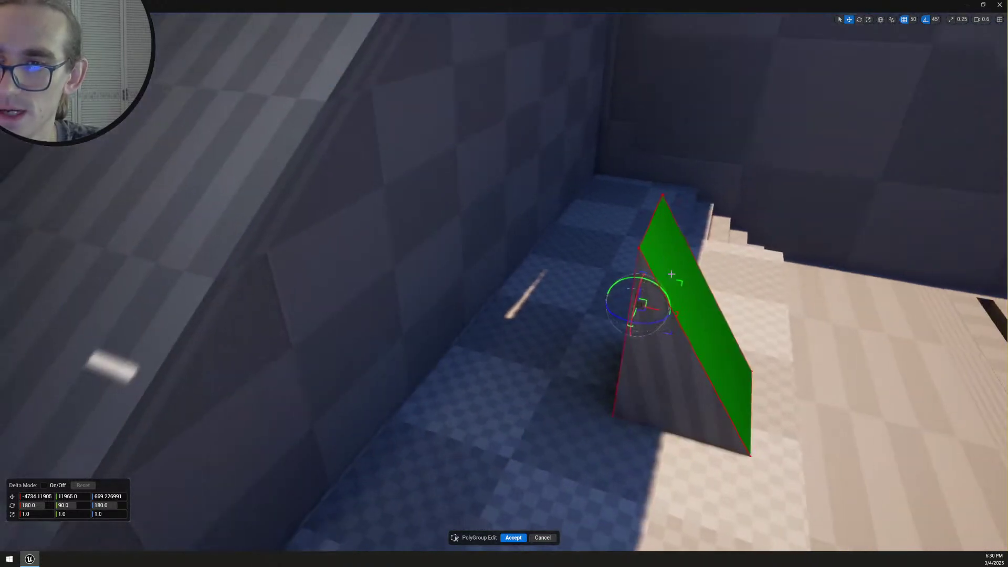
{"action": "right_click_drag", "start_coordinate": [683, 342], "coordinate": [756, 340]}
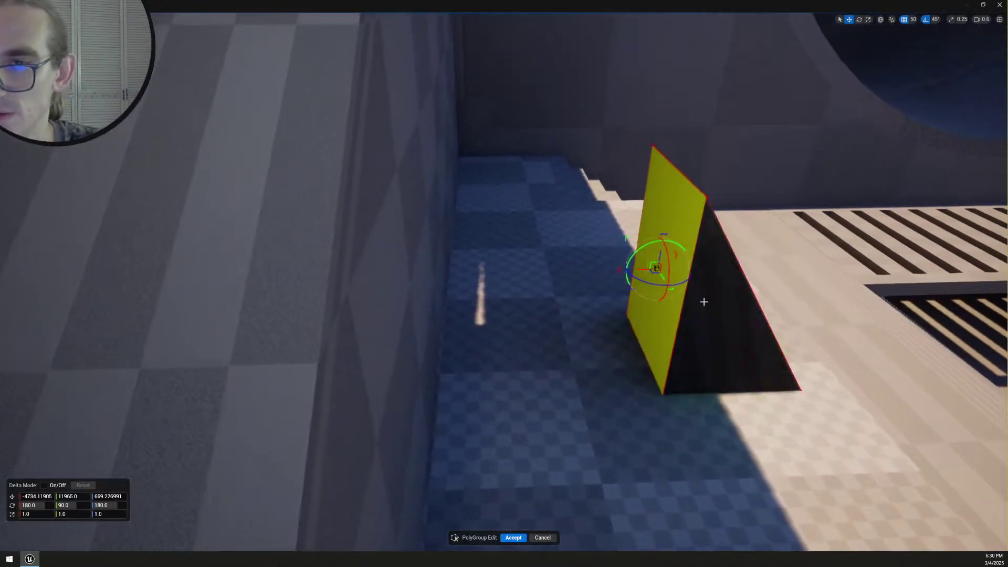
{"action": "right_click_drag", "start_coordinate": [682, 336], "coordinate": [732, 319]}
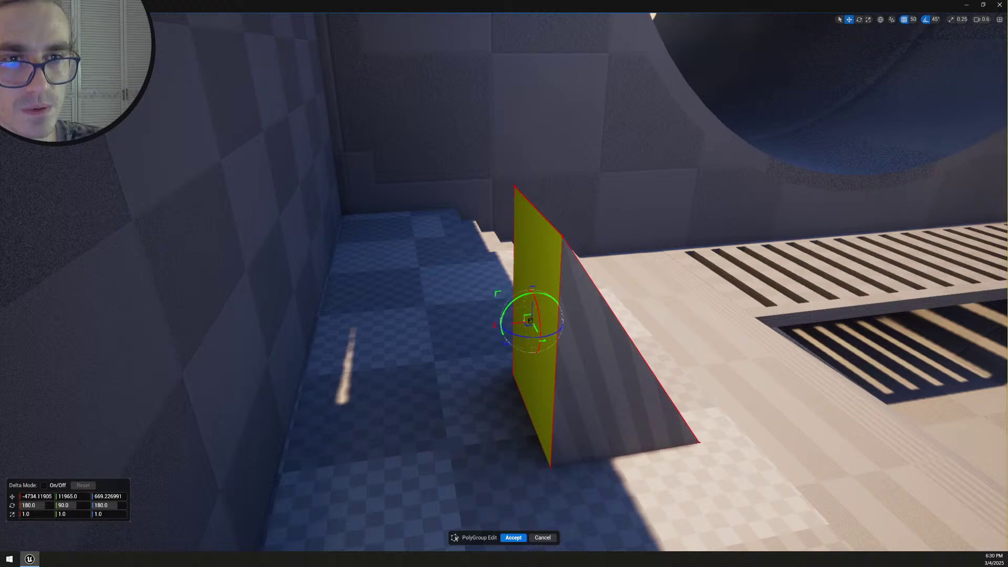
Use Edit Pivot to place the wedge's pivot at the centre of its back face, at X -4734.119
{"action": "key", "text": "p"}
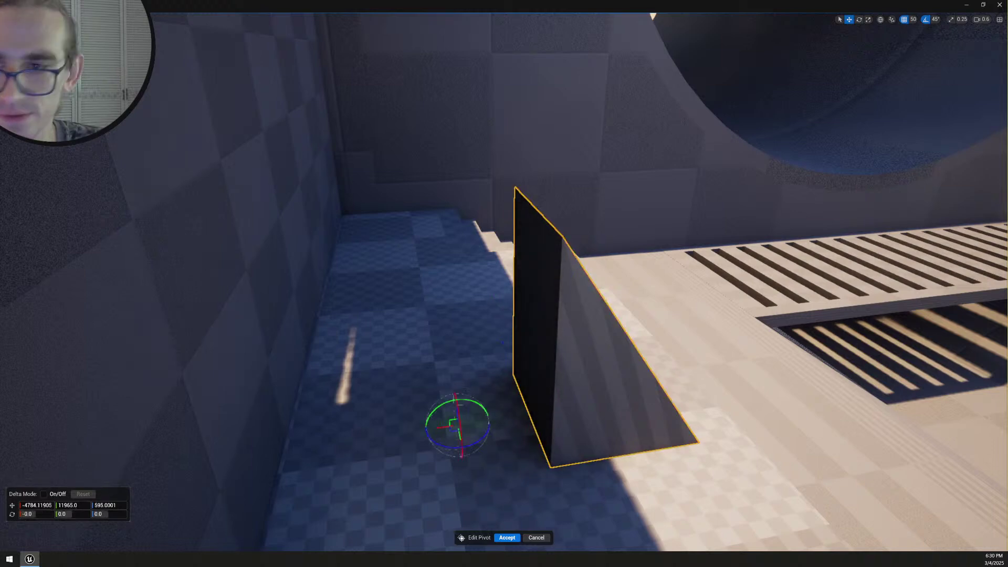
{"action": "right_click_drag", "start_coordinate": [663, 362], "coordinate": [585, 347]}
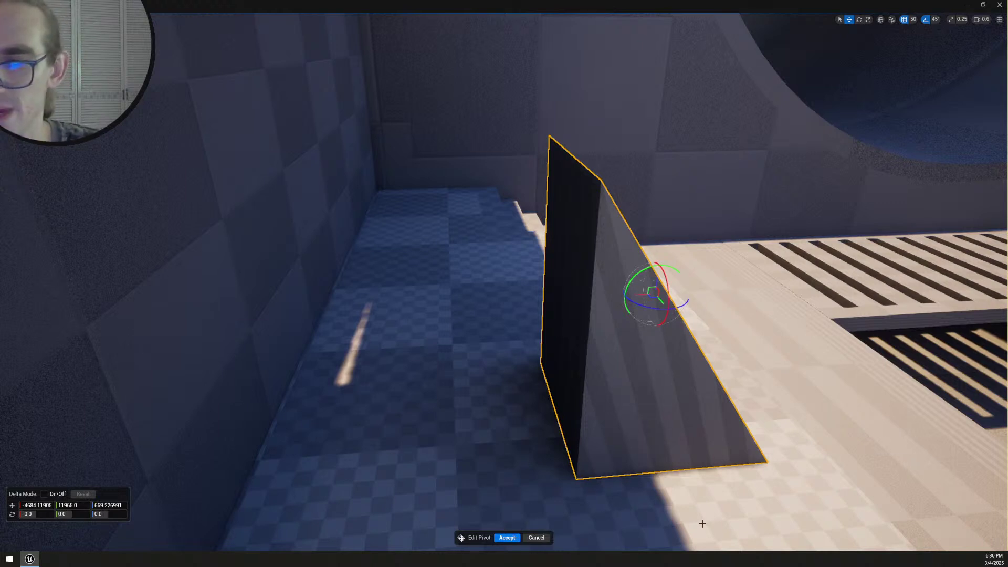
{"action": "left_click_drag", "start_coordinate": [654, 279], "coordinate": [562, 299]}
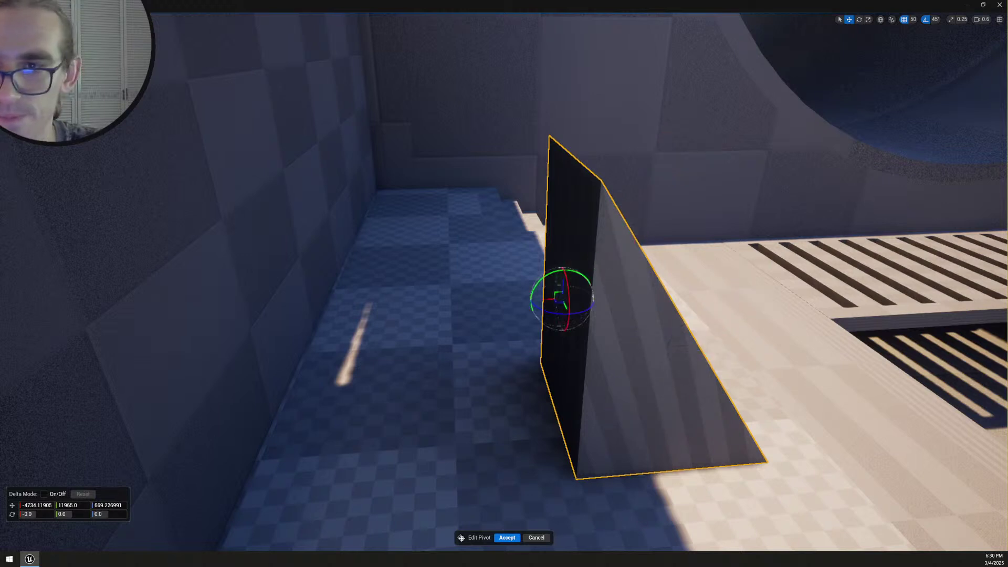
{"action": "left_click", "coordinate": [508, 539]}
Move the wedge against the ramp's side wall, using a grid snap of 10 for the final nudge
{"action": "mouse_move", "coordinate": [647, 356]}
{"action": "right_mouse_down"}
{"action": "mouse_move", "coordinate": [604, 368]}
{"action": "mouse_move", "coordinate": [619, 394]}
{"action": "mouse_move", "coordinate": [648, 356]}
{"action": "right_mouse_up"}
{"action": "left_click_drag", "start_coordinate": [524, 332], "coordinate": [420, 313]}
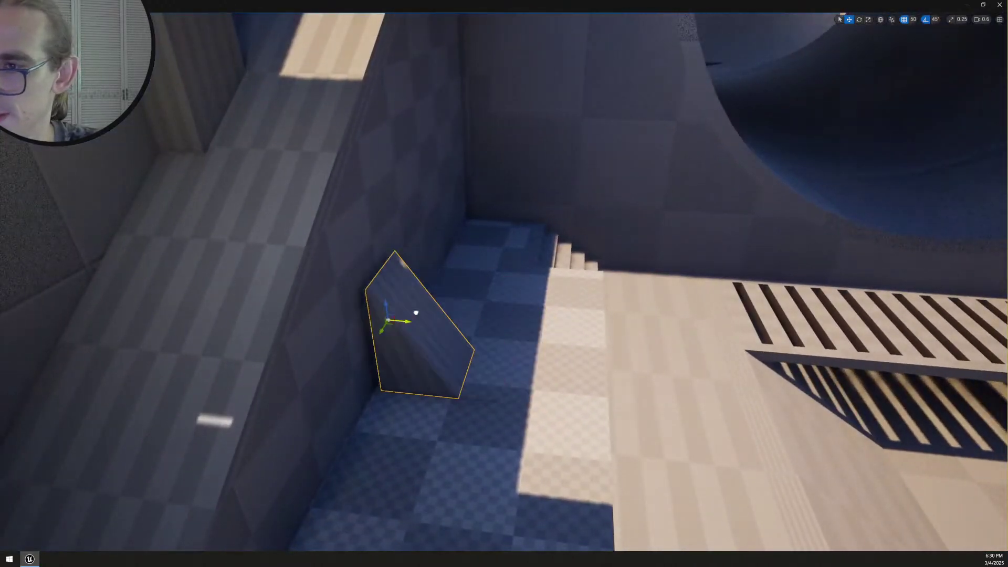
{"action": "right_click_drag", "start_coordinate": [408, 313], "coordinate": [373, 310]}
{"action": "scroll", "coordinate": [408, 312], "scroll_direction": "down", "scroll_amount": 2}
{"action": "key", "text": "w"}
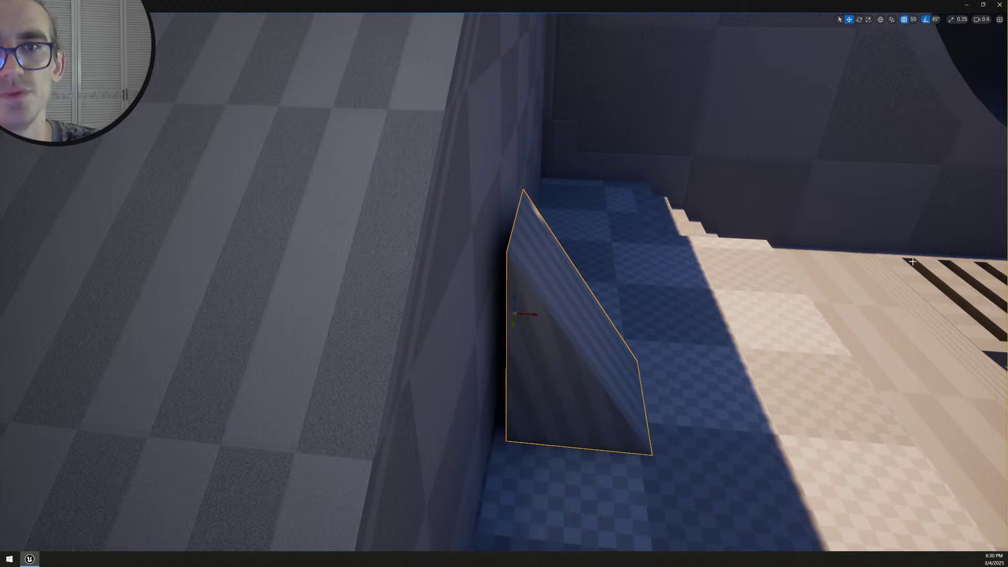
{"action": "left_click", "coordinate": [927, 59]}
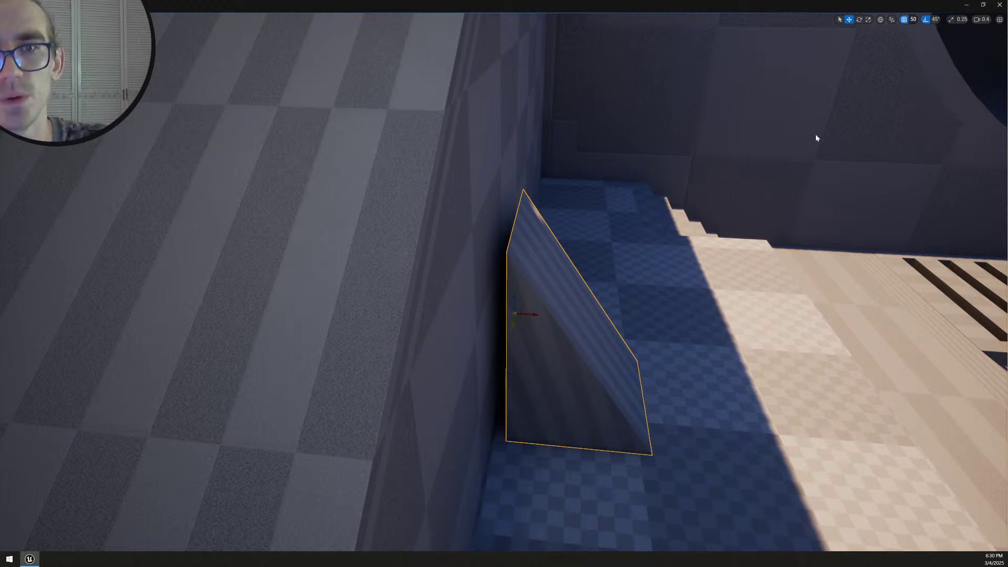
{"action": "left_click_drag", "start_coordinate": [529, 316], "coordinate": [521, 317]}
Duplicate the wedge along the ramp's side wall toward the corner near the steps
{"action": "mouse_move", "coordinate": [592, 316]}
{"action": "right_mouse_down"}
{"action": "mouse_move", "coordinate": [494, 315]}
{"action": "mouse_move", "coordinate": [593, 315]}
{"action": "right_mouse_up"}
{"action": "key", "text": "d"}
{"action": "key", "text": "s"}
{"action": "scroll", "coordinate": [593, 316], "scroll_direction": "up", "scroll_amount": 2}
{"action": "right_click_drag", "start_coordinate": [587, 391], "coordinate": [587, 391]}
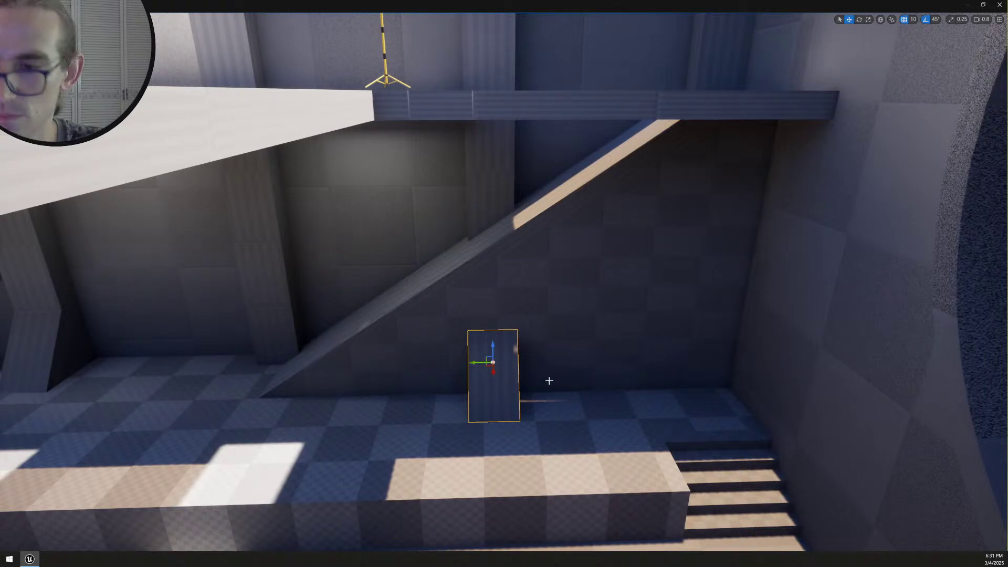
{"action": "left_click_drag", "start_coordinate": [477, 366], "coordinate": [693, 369], "text": "alt"}
{"action": "right_click_drag", "start_coordinate": [697, 369], "coordinate": [698, 369]}
{"action": "key", "text": "g"}
{"action": "scroll", "coordinate": [596, 387], "scroll_direction": "up", "scroll_amount": 1}
{"action": "right_click_drag", "start_coordinate": [596, 387], "coordinate": [596, 387]}
In PolyGroup Edit, pull the wedge's bottom front edge 50 units toward the ramp to X -4844.119, with a grid snap of 50
{"action": "left_click", "coordinate": [616, 397]}
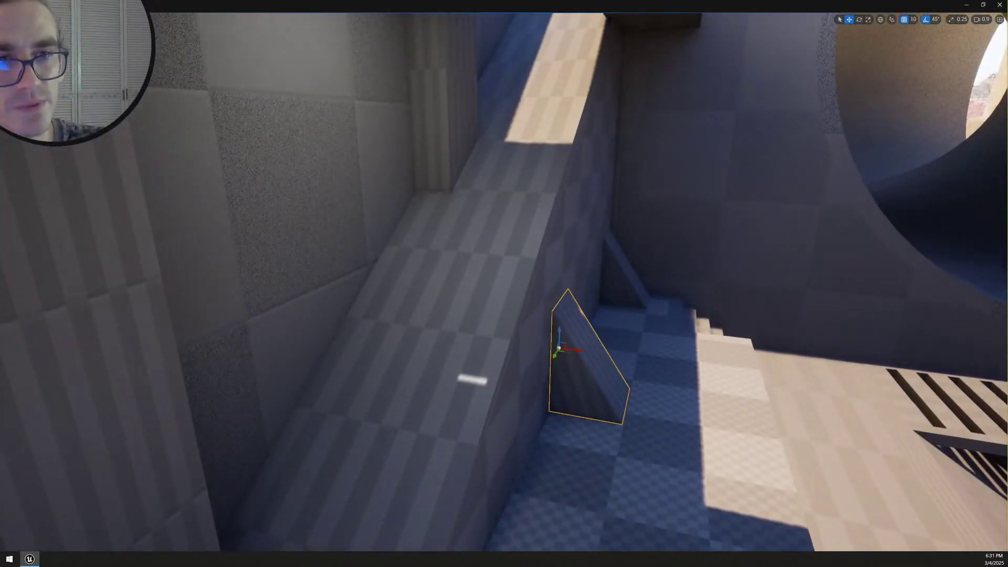
{"action": "key", "text": "shift+e"}
{"action": "left_click_drag", "start_coordinate": [626, 401], "coordinate": [654, 423]}
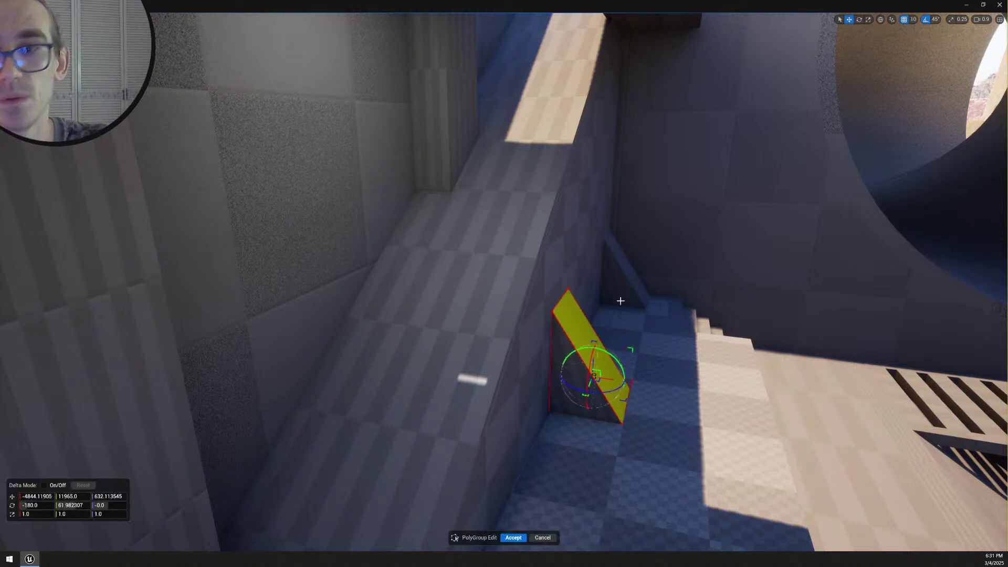
{"action": "left_click", "coordinate": [685, 361]}
{"action": "left_click_drag", "start_coordinate": [621, 396], "coordinate": [641, 420]}
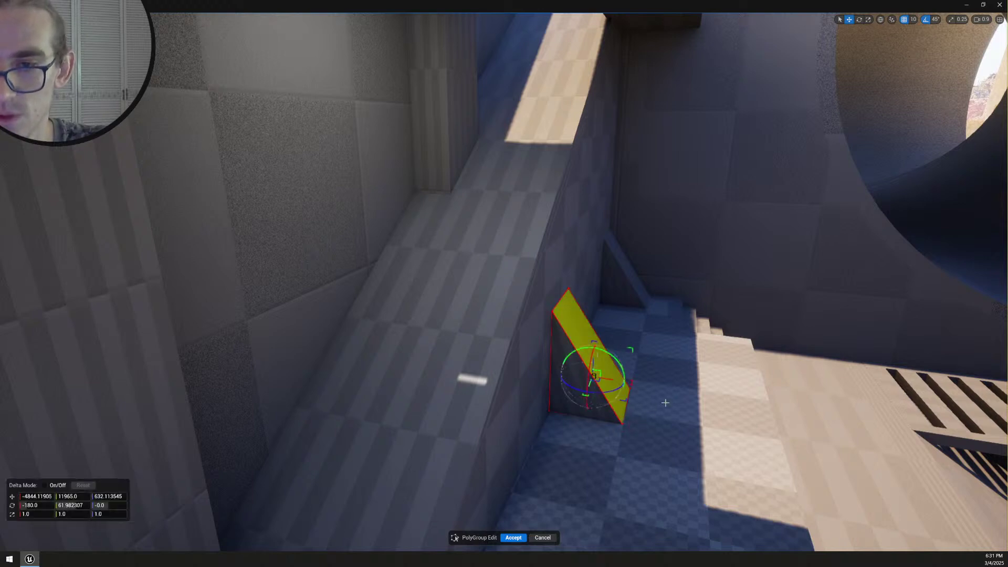
{"action": "left_click", "coordinate": [664, 402]}
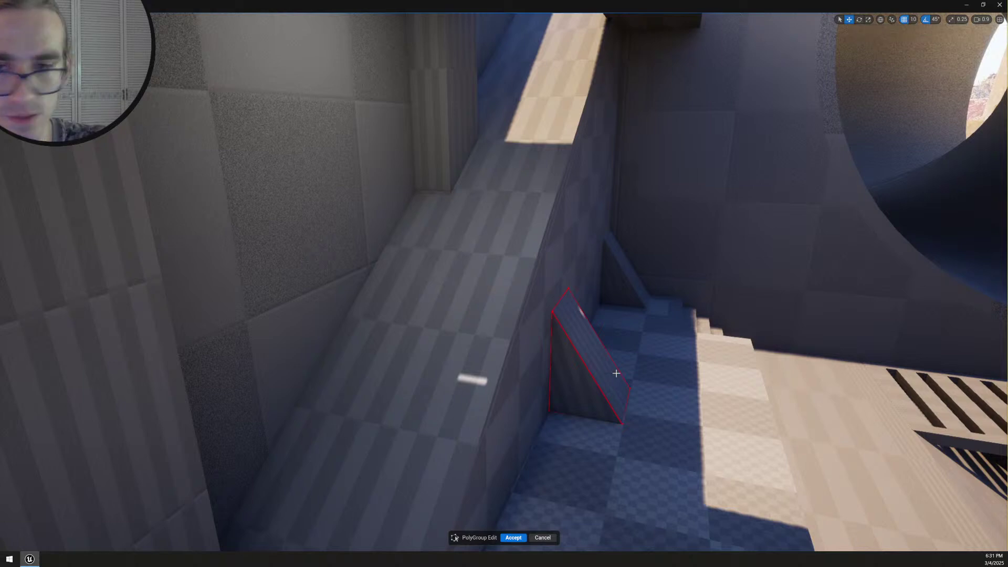
{"action": "left_click", "coordinate": [623, 399]}
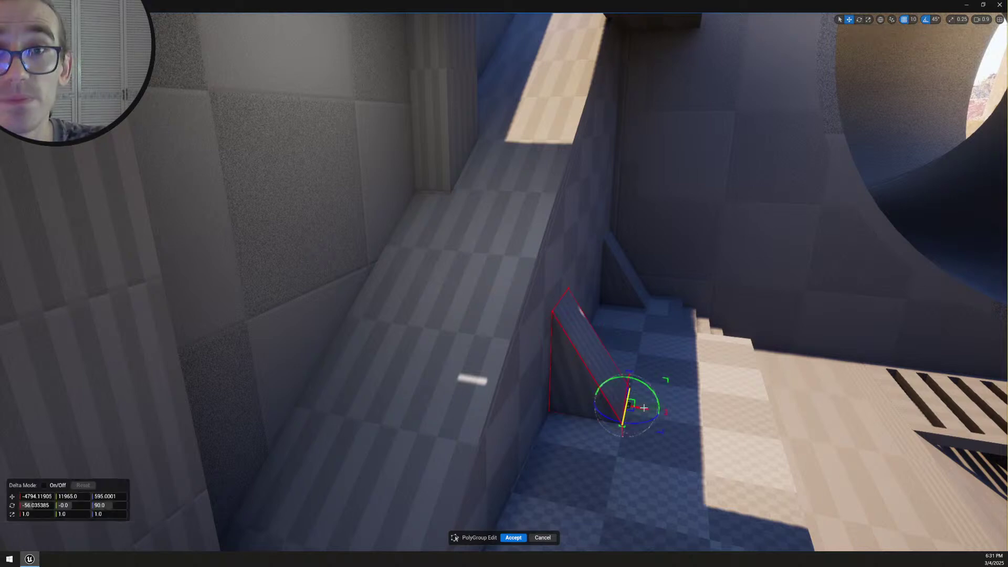
{"action": "left_click", "coordinate": [913, 21]}
{"action": "left_click", "coordinate": [929, 67]}
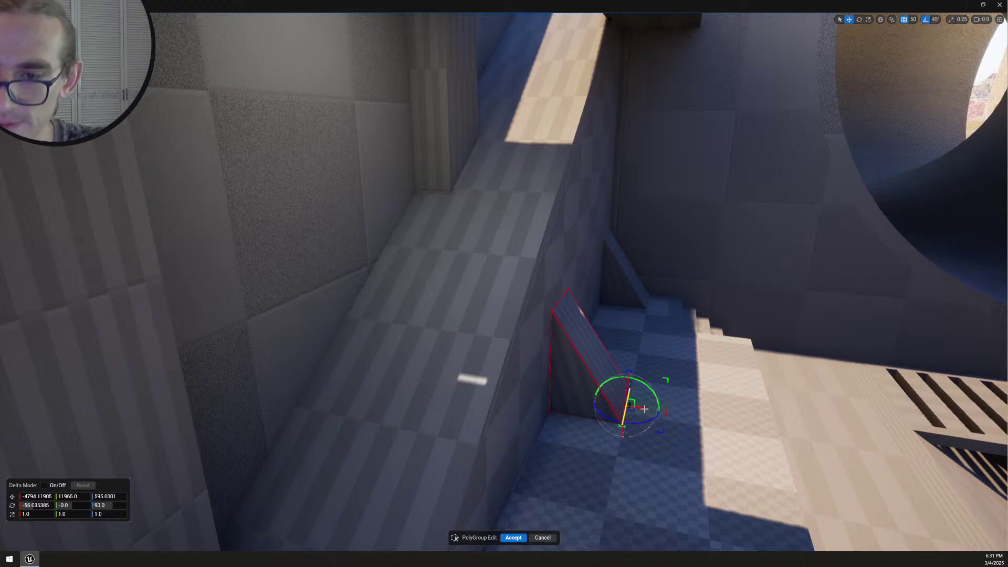
{"action": "left_click_drag", "start_coordinate": [631, 403], "coordinate": [617, 403]}
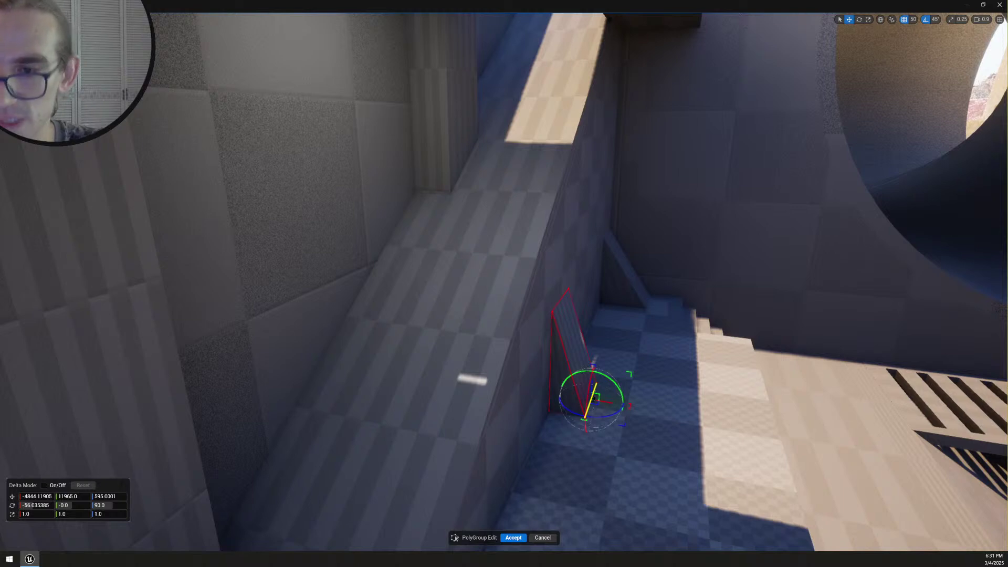
{"action": "left_click", "coordinate": [517, 541]}
{"action": "key", "text": "q"}
{"action": "key", "text": "Escape"}
Select both wedges beside the ramp and duplicate them together across the room toward the opposite ramp
{"action": "right_click_drag", "start_coordinate": [675, 405], "coordinate": [512, 316]}
{"action": "key", "text": "s"}
{"action": "scroll", "coordinate": [676, 405], "scroll_direction": "up", "scroll_amount": 1}
{"action": "right_click_drag", "start_coordinate": [601, 309], "coordinate": [620, 377]}
{"action": "key", "text": "e"}
{"action": "key", "text": "d"}
{"action": "key", "text": "a"}
{"action": "right_click_drag", "start_coordinate": [528, 374], "coordinate": [486, 382]}
{"action": "left_click", "coordinate": [486, 383]}
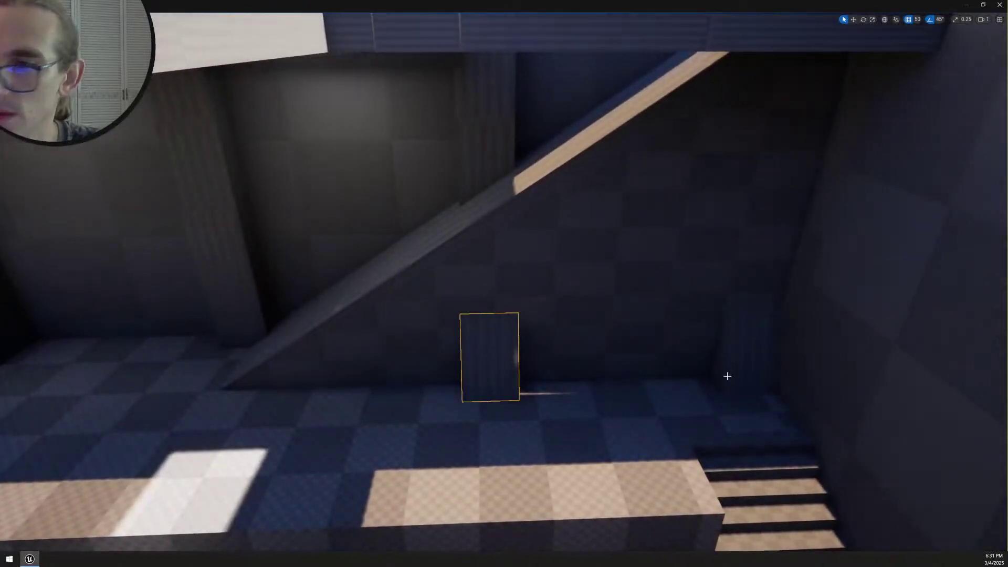
{"action": "left_click", "coordinate": [748, 355], "text": "shift"}
{"action": "right_click_drag", "start_coordinate": [747, 355], "coordinate": [710, 366]}
{"action": "key", "text": "s"}
{"action": "key", "text": "w"}
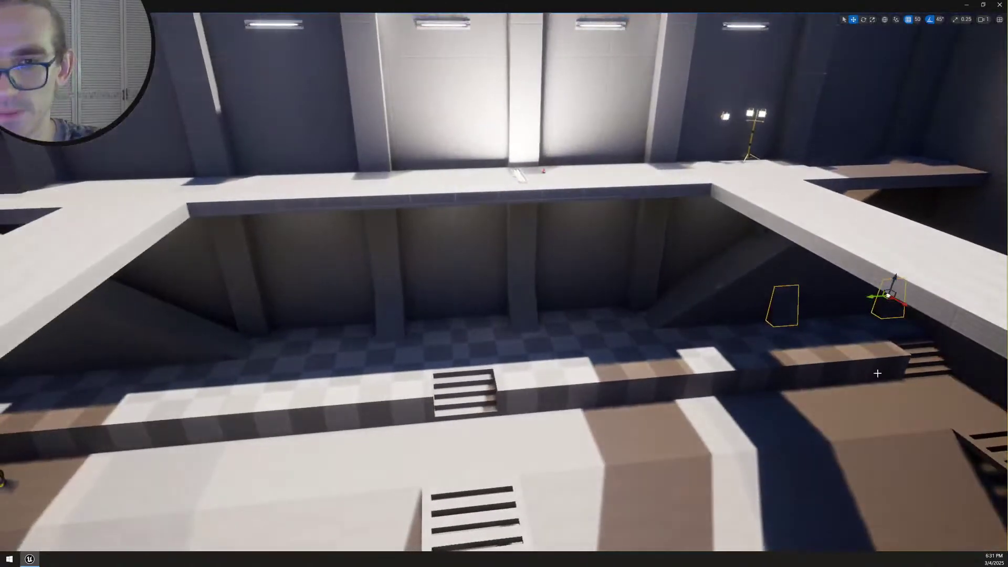
{"action": "mouse_move", "coordinate": [874, 297]}
{"action": "right_mouse_down"}
{"action": "mouse_move", "coordinate": [782, 301]}
{"action": "mouse_move", "coordinate": [867, 300]}
{"action": "right_mouse_up"}
{"action": "left_click_drag", "start_coordinate": [931, 316], "coordinate": [421, 322]}
{"action": "key", "text": "a"}
{"action": "right_click_drag", "start_coordinate": [421, 322], "coordinate": [468, 325]}
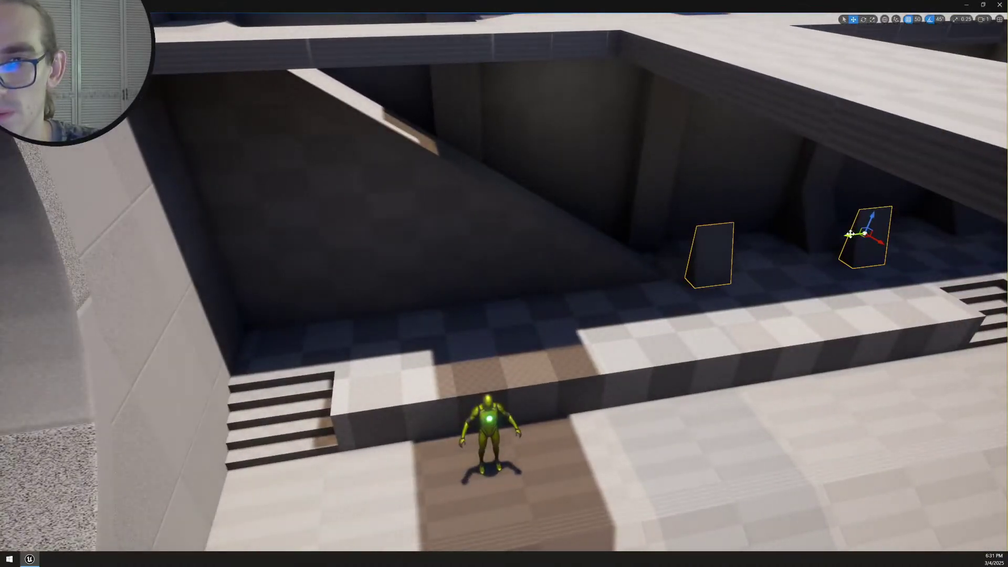
{"action": "right_click_drag", "start_coordinate": [451, 262], "coordinate": [449, 271]}
{"action": "key", "text": "w"}
{"action": "key", "text": "a"}
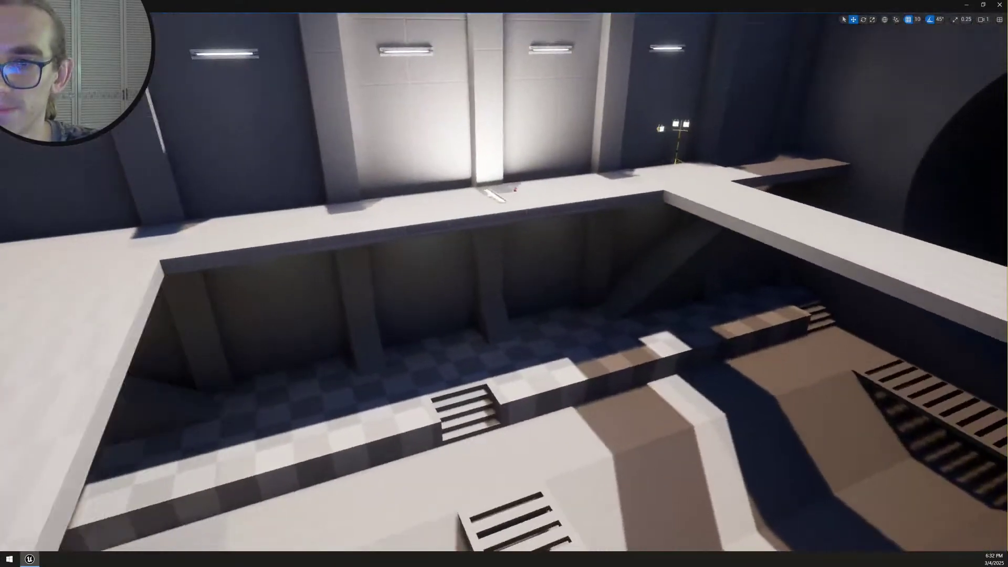
Duplicate the wedge in the corner near the steps straight up to the underside of the walkway
{"action": "right_click_drag", "start_coordinate": [505, 284], "coordinate": [644, 234]}
{"action": "key", "text": "s"}
{"action": "scroll", "coordinate": [507, 283], "scroll_direction": "up", "scroll_amount": 1}
{"action": "key", "text": "w"}
{"action": "scroll", "coordinate": [575, 252], "scroll_direction": "down", "scroll_amount": 2}
{"action": "key", "text": "w"}
{"action": "right_click_drag", "start_coordinate": [531, 262], "coordinate": [687, 331]}
{"action": "left_click", "coordinate": [715, 335]}
{"action": "right_click_drag", "start_coordinate": [677, 386], "coordinate": [707, 342]}
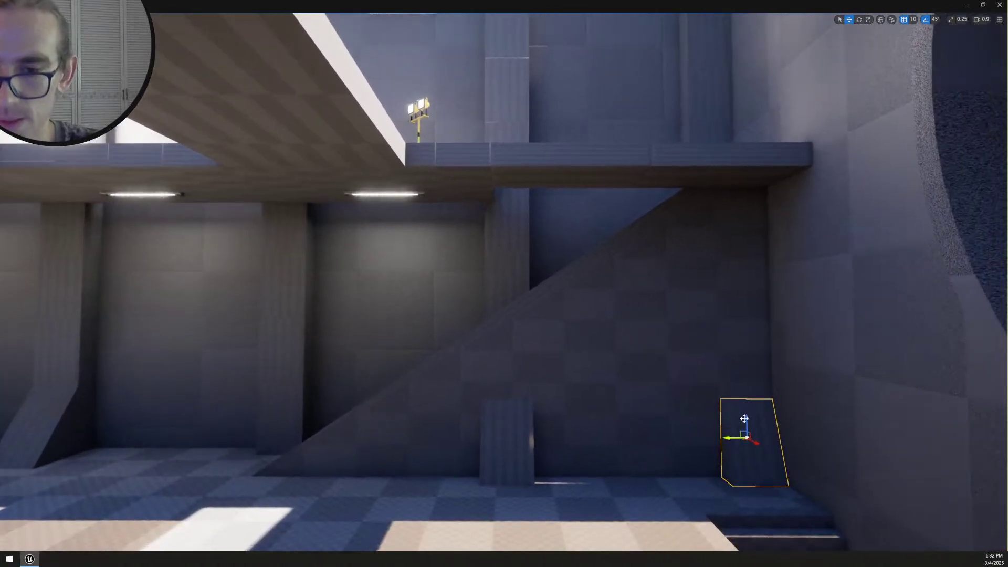
{"action": "left_click_drag", "start_coordinate": [742, 423], "coordinate": [759, 205]}
Rotate the raised wedge copy upside down and turn its back face toward the side wall
{"action": "key", "text": "e"}
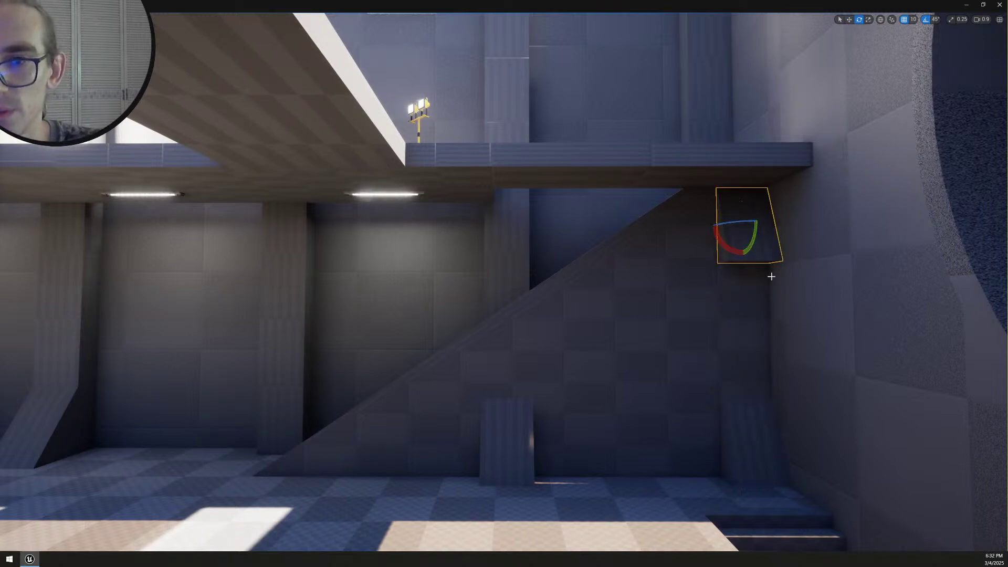
{"action": "left_click_drag", "start_coordinate": [743, 251], "coordinate": [796, 254]}
{"action": "left_click_drag", "start_coordinate": [742, 222], "coordinate": [702, 226]}
{"action": "key", "text": "w"}
{"action": "right_click_drag", "start_coordinate": [702, 226], "coordinate": [814, 213]}
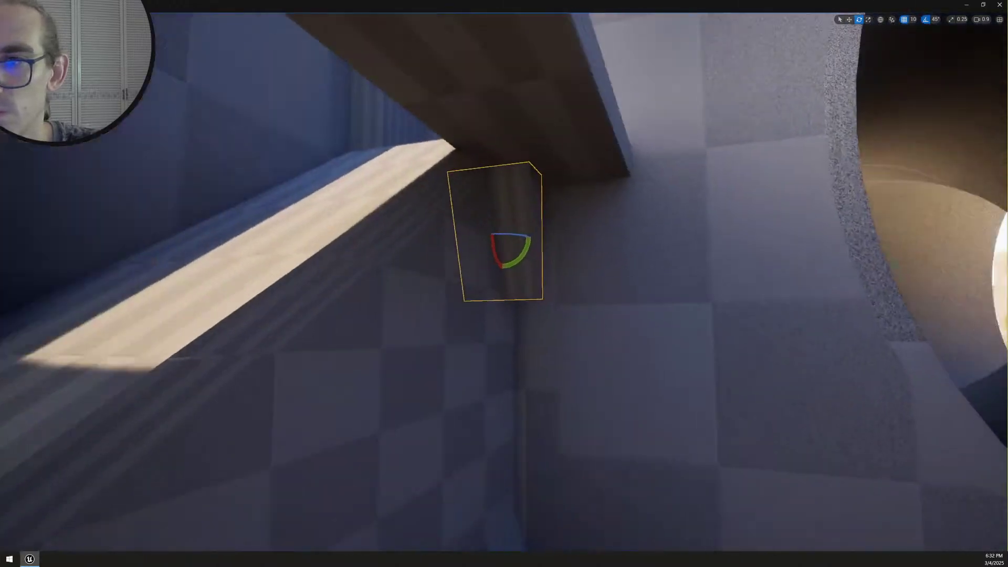
Move the rotated wedge into the corner beneath the walkway, flush against the side wall
{"action": "right_click_drag", "start_coordinate": [747, 226], "coordinate": [704, 247]}
{"action": "key", "text": "w"}
{"action": "left_click_drag", "start_coordinate": [624, 207], "coordinate": [686, 203]}
{"action": "right_click_drag", "start_coordinate": [686, 204], "coordinate": [582, 200]}
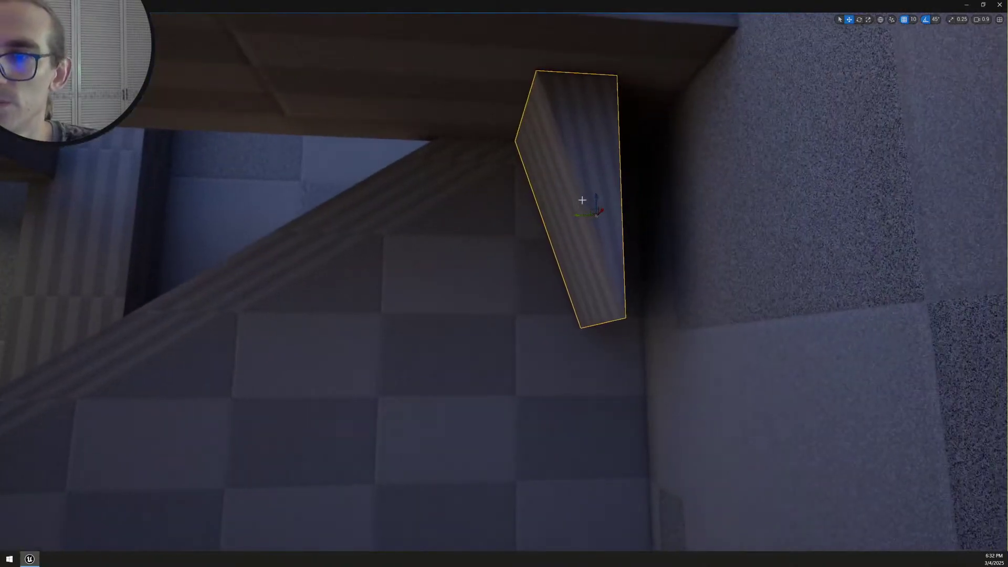
{"action": "left_click_drag", "start_coordinate": [579, 216], "coordinate": [646, 225]}
{"action": "right_click_drag", "start_coordinate": [739, 260], "coordinate": [740, 261]}
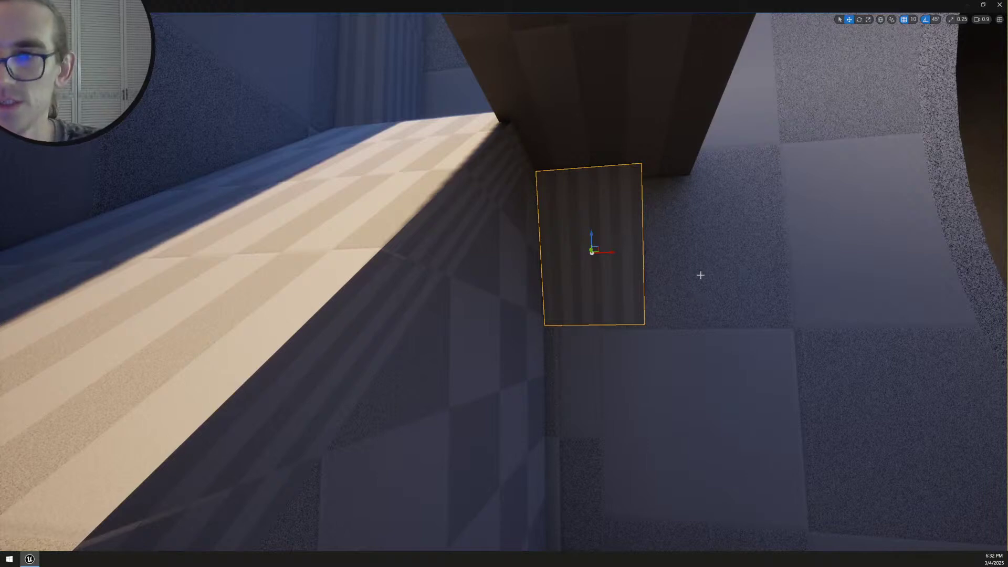
Try moving the upper wedge's outer sloped edge 50 units outward to X -4744.119 in PolyGroup Edit, and undo it
{"action": "right_click_drag", "start_coordinate": [609, 290], "coordinate": [651, 285]}
{"action": "left_click", "coordinate": [506, 230]}
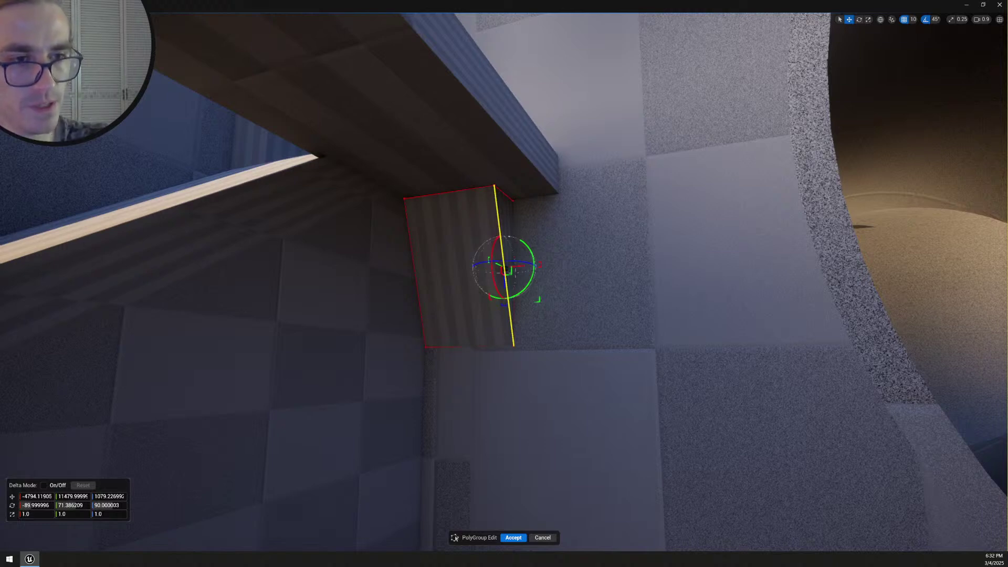
{"action": "mouse_move", "coordinate": [512, 305]}
{"action": "right_mouse_down"}
{"action": "mouse_move", "coordinate": [559, 305]}
{"action": "mouse_move", "coordinate": [512, 305]}
{"action": "right_mouse_up"}
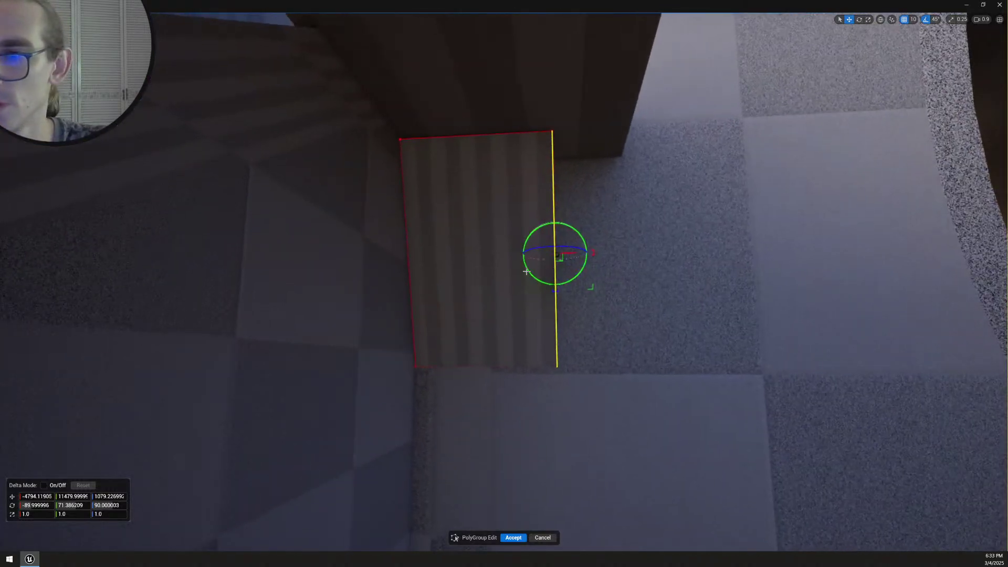
{"action": "left_click_drag", "start_coordinate": [571, 253], "coordinate": [641, 250]}
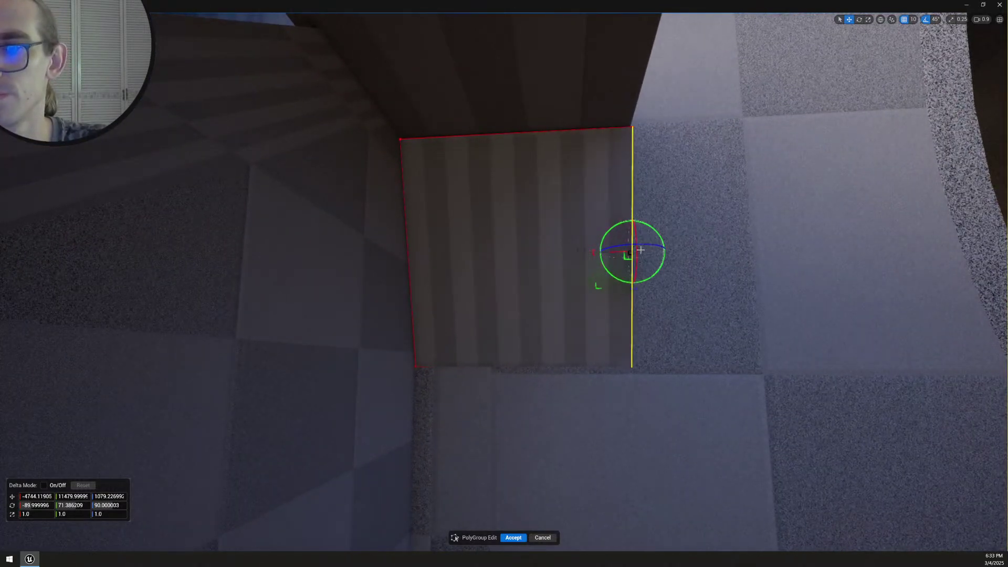
{"action": "right_click_drag", "start_coordinate": [700, 342], "coordinate": [632, 337]}
{"action": "scroll", "coordinate": [699, 342], "scroll_direction": "down", "scroll_amount": 1}
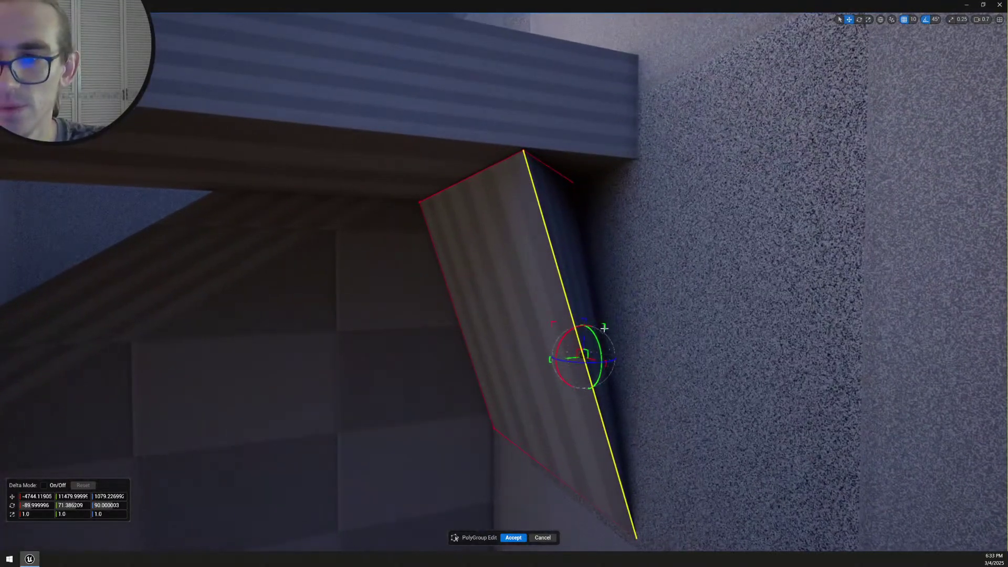
{"action": "key", "text": "ctrl+z"}
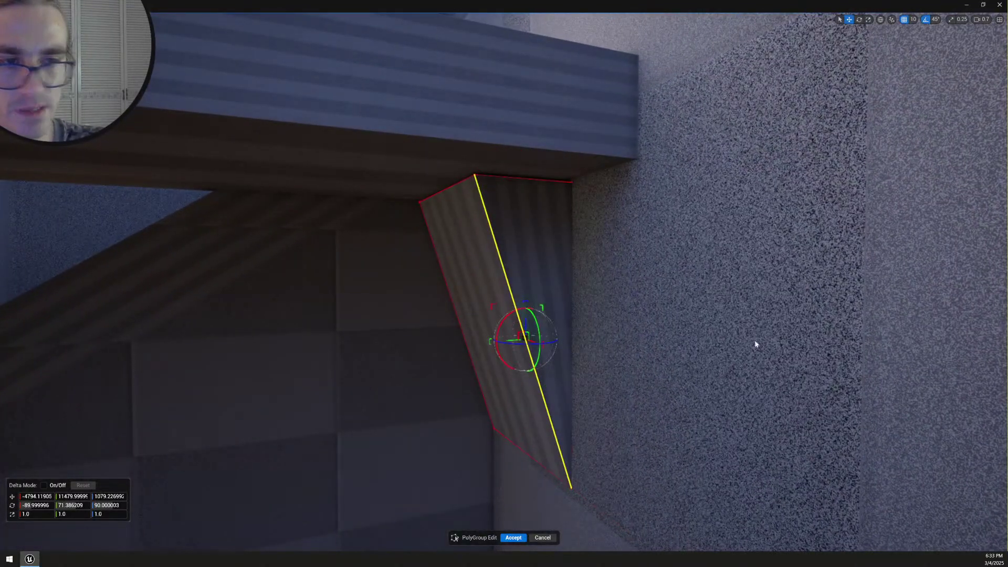
Extend the upper wedge's outer side face to X -4744.119, toward the walkway's front edge
{"action": "left_click", "coordinate": [537, 268]}
{"action": "right_click_drag", "start_coordinate": [538, 268], "coordinate": [604, 278]}
{"action": "left_click_drag", "start_coordinate": [613, 288], "coordinate": [707, 289]}
{"action": "mouse_move", "coordinate": [706, 289]}
{"action": "right_mouse_down"}
{"action": "mouse_move", "coordinate": [704, 321]}
{"action": "mouse_move", "coordinate": [725, 294]}
{"action": "right_mouse_up"}
{"action": "scroll", "coordinate": [707, 289], "scroll_direction": "down", "scroll_amount": 3}
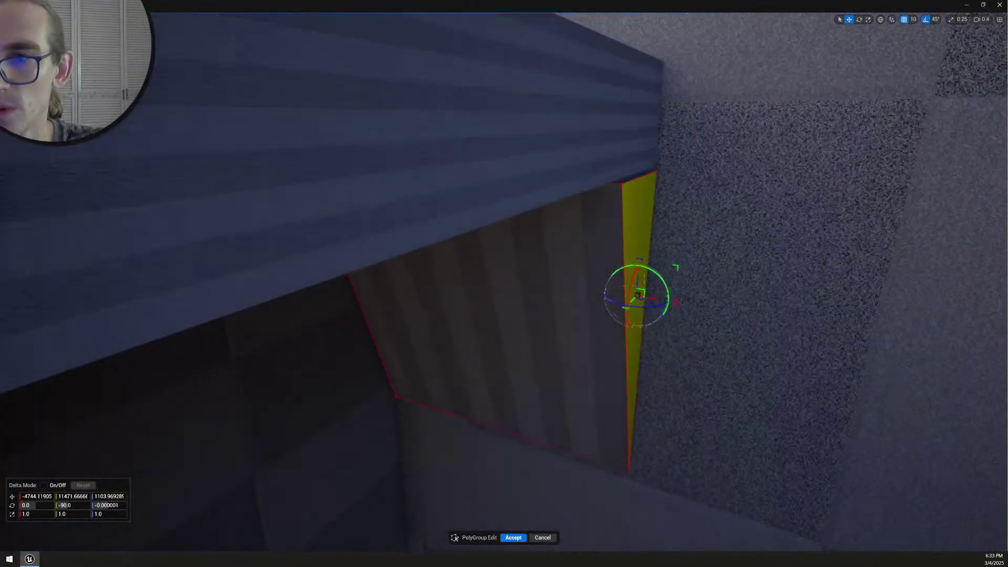
Try pulling the outer side face in to X -4749.119 with a grid snap of 5, and move it back
{"action": "right_click_drag", "start_coordinate": [765, 338], "coordinate": [765, 338]}
{"action": "left_click", "coordinate": [904, 21]}
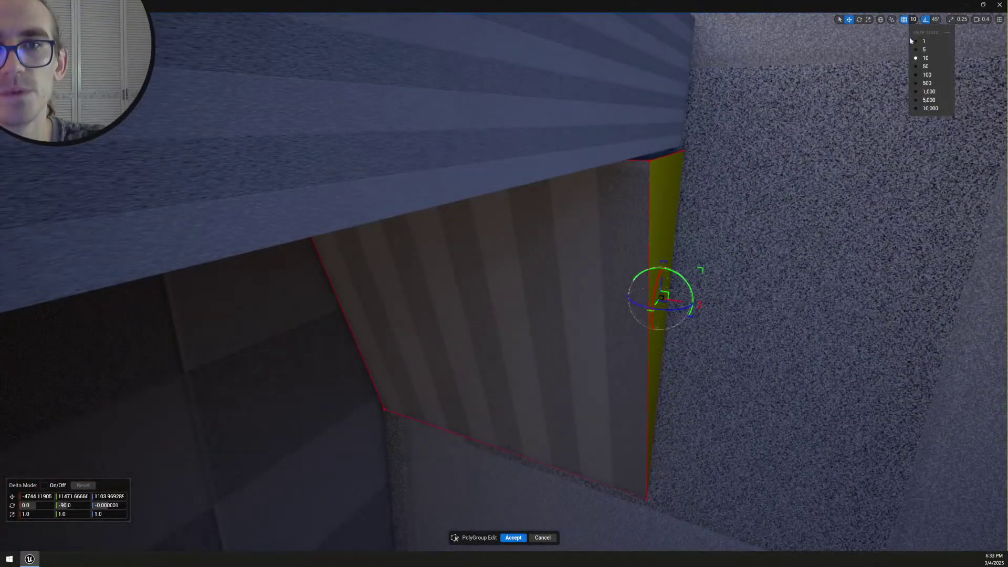
{"action": "left_click", "coordinate": [927, 52]}
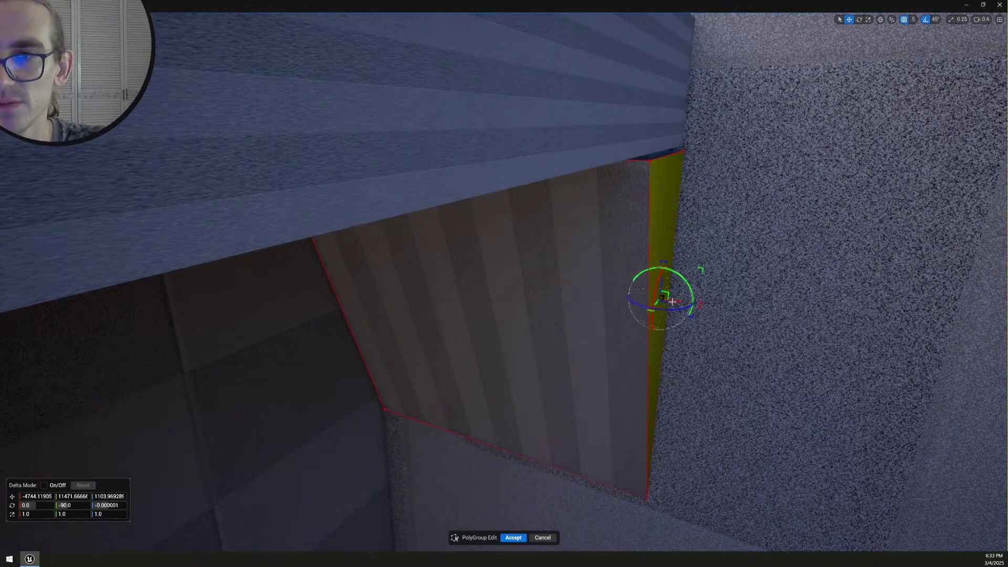
{"action": "left_click_drag", "start_coordinate": [668, 303], "coordinate": [657, 301]}
{"action": "right_click_drag", "start_coordinate": [686, 326], "coordinate": [687, 294]}
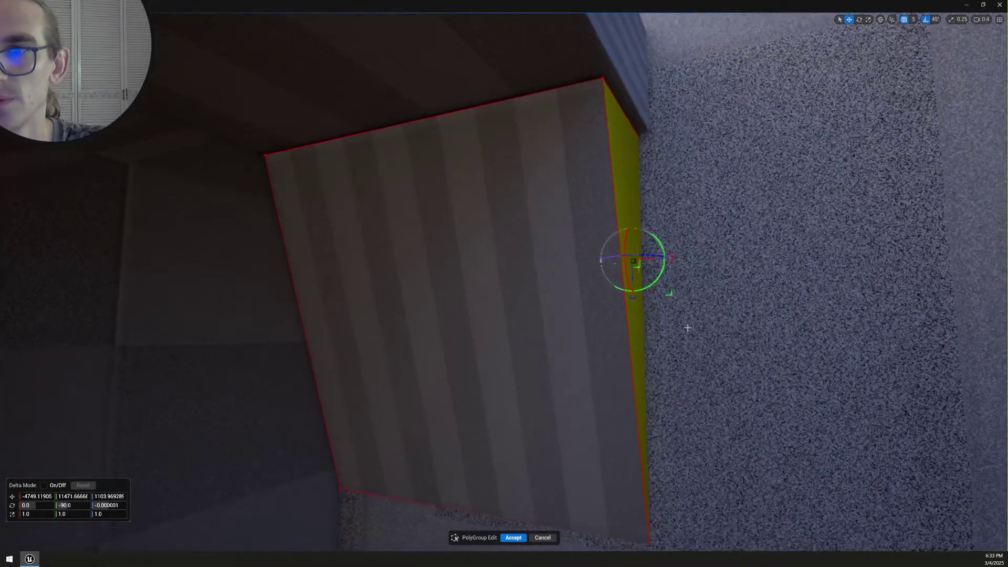
{"action": "left_click_drag", "start_coordinate": [648, 259], "coordinate": [665, 260]}
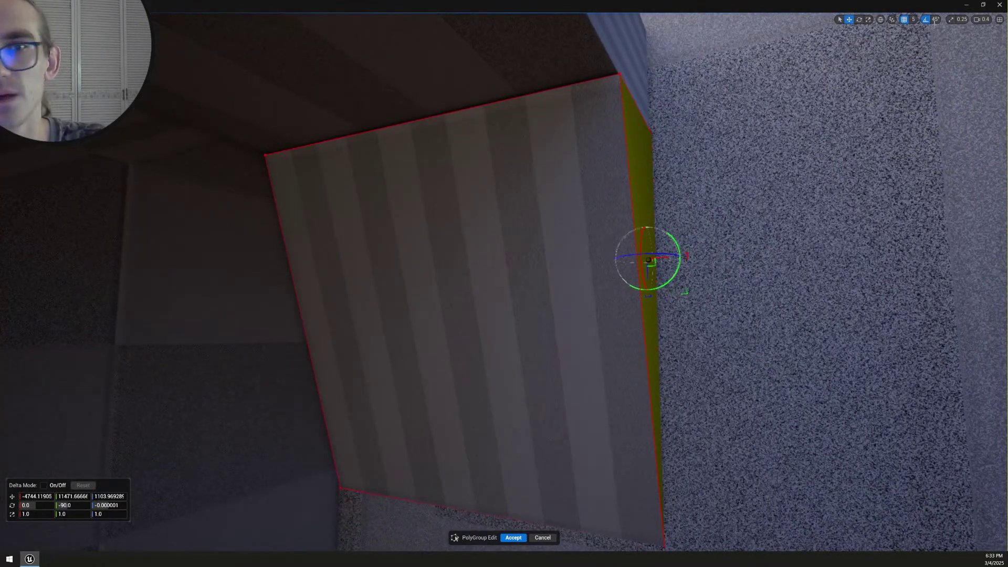
Nudge the outer side face in to X -4745.119 with a grid snap of 1, and accept the PolyGroup edit
{"action": "left_click", "coordinate": [912, 19]}
{"action": "left_click", "coordinate": [927, 45]}
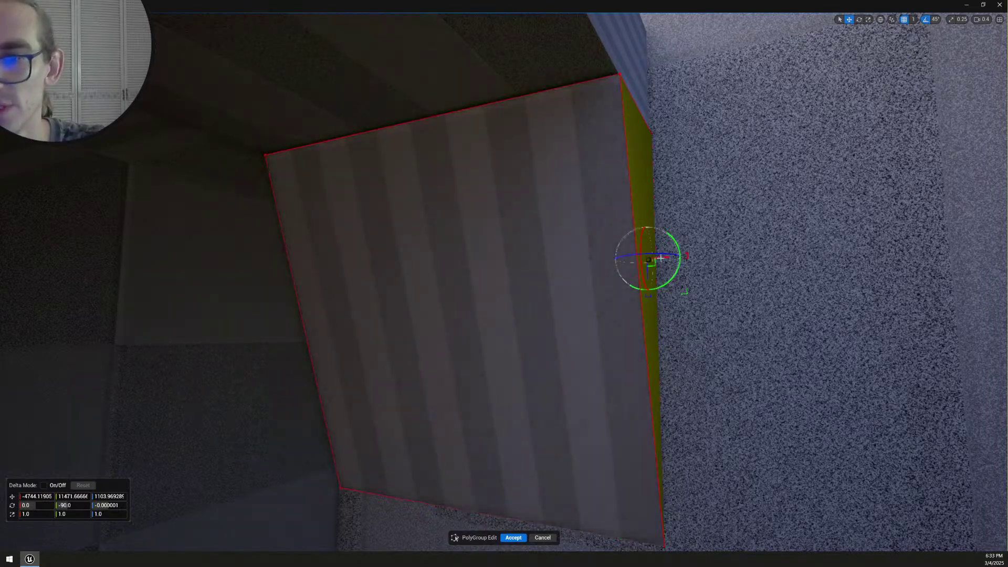
{"action": "left_click_drag", "start_coordinate": [662, 259], "coordinate": [660, 259]}
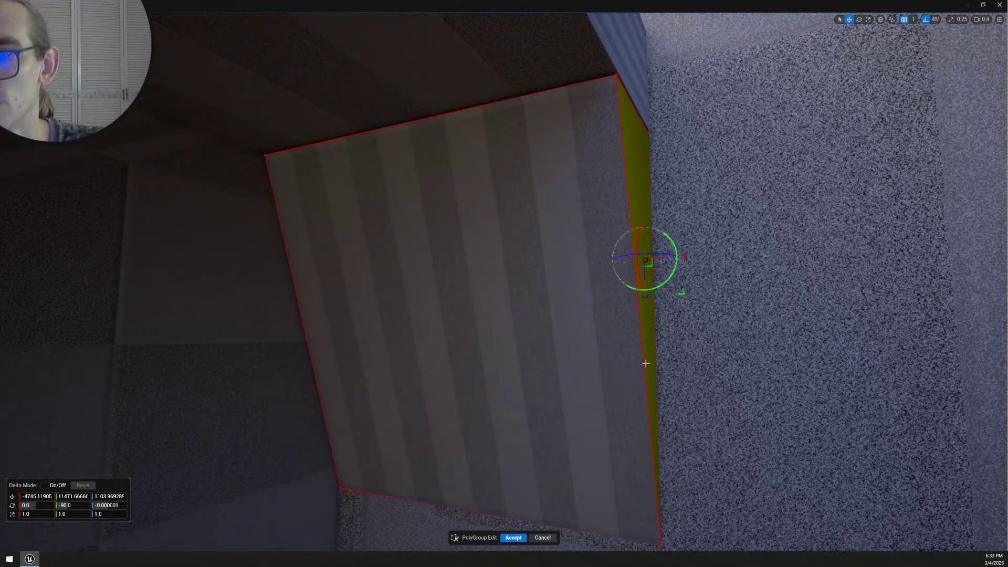
{"action": "left_click", "coordinate": [517, 538]}
{"action": "key", "text": "Escape"}
{"action": "right_click_drag", "start_coordinate": [547, 409], "coordinate": [540, 406]}
{"action": "left_click", "coordinate": [587, 341]}
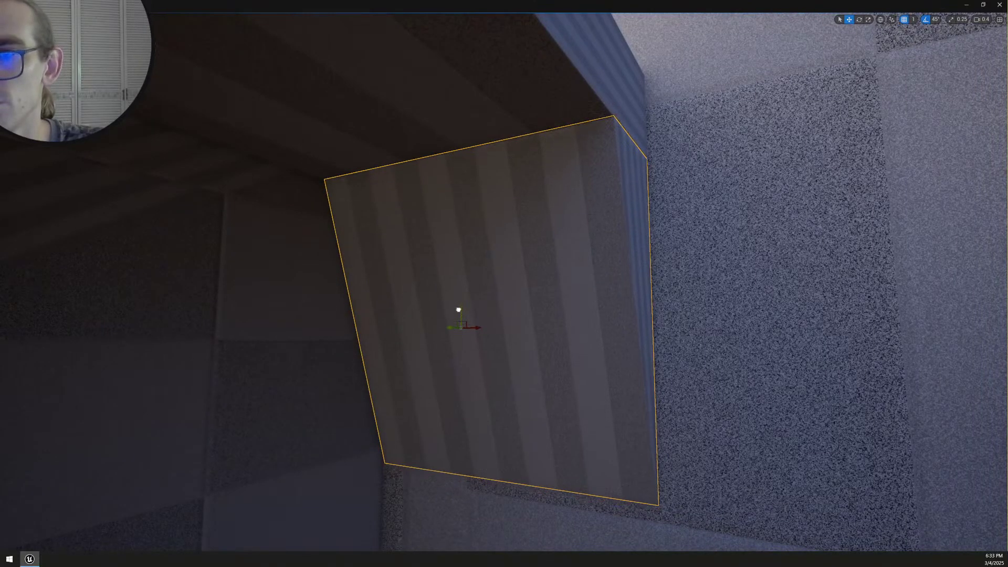
{"action": "key", "text": "Escape"}
{"action": "right_click_drag", "start_coordinate": [579, 306], "coordinate": [574, 293]}
{"action": "left_click", "coordinate": [574, 293]}
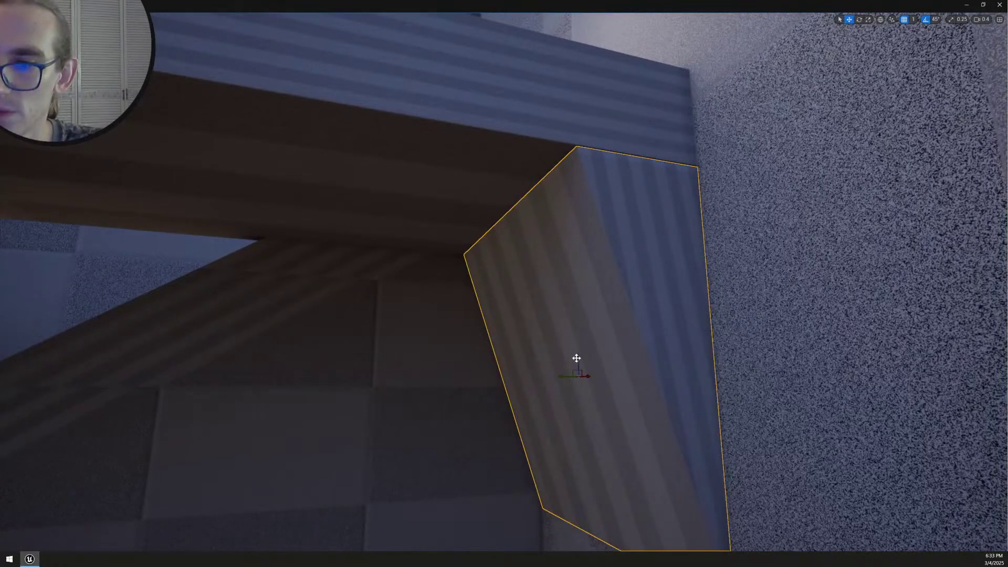
{"action": "key", "text": "Escape"}
In PolyGroup Edit, move the upper wedge's top front edge 100 units along the walkway to Y 11605, using a grid snap of 100
{"action": "left_click", "coordinate": [610, 344]}
{"action": "right_click_drag", "start_coordinate": [610, 345], "coordinate": [610, 344]}
{"action": "key", "text": "s"}
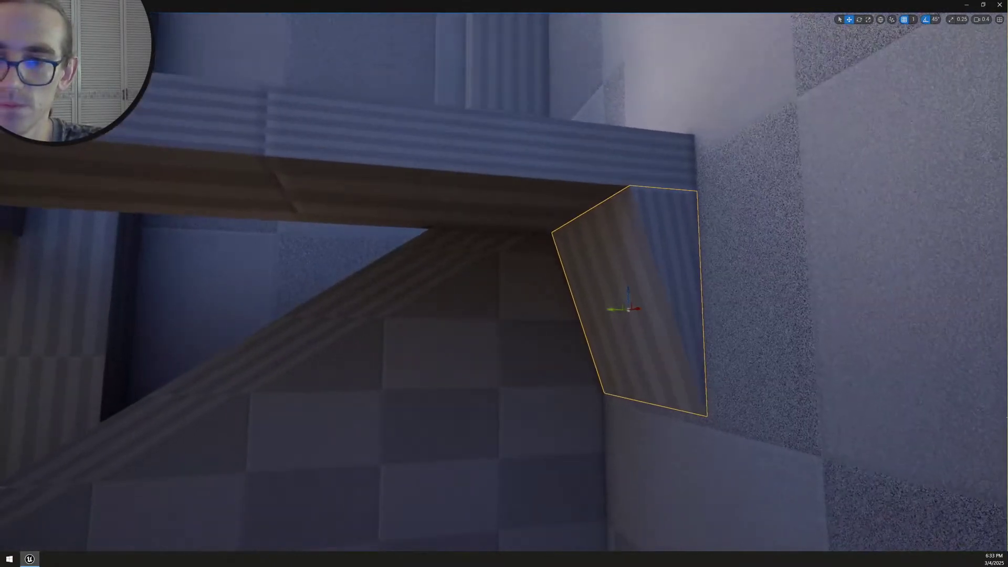
{"action": "key", "text": "shift+e"}
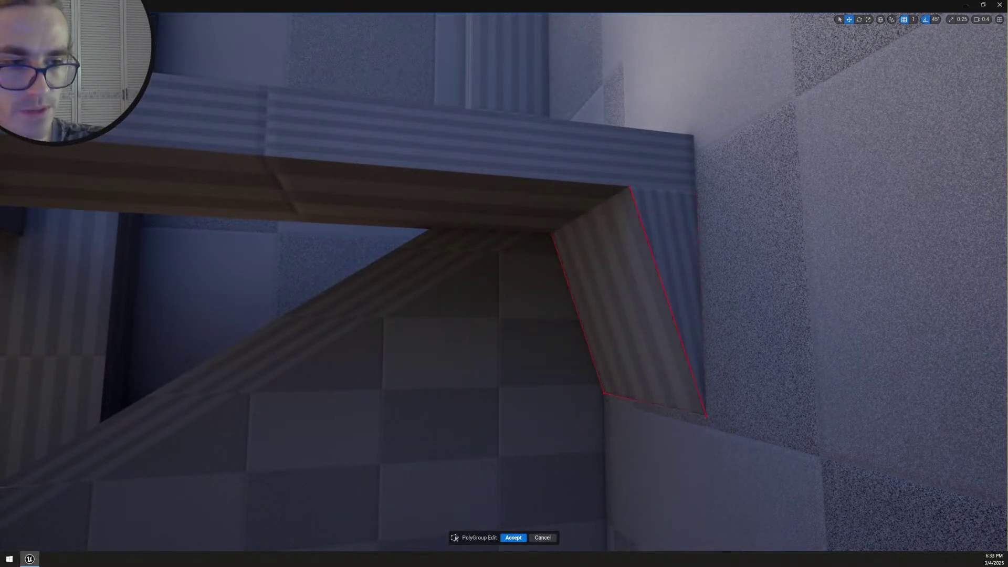
{"action": "left_click", "coordinate": [582, 213]}
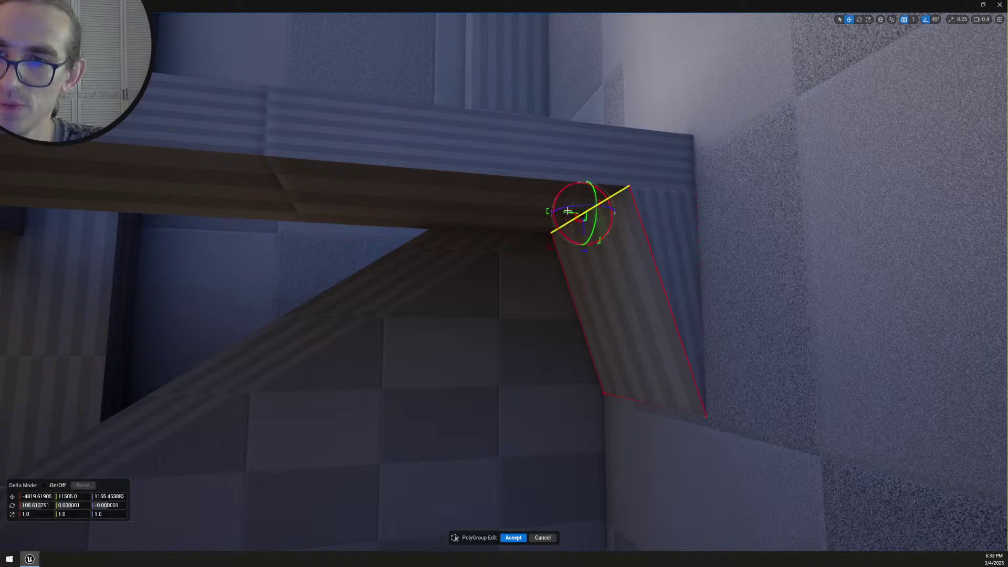
{"action": "left_click", "coordinate": [913, 21]}
{"action": "left_click", "coordinate": [927, 74]}
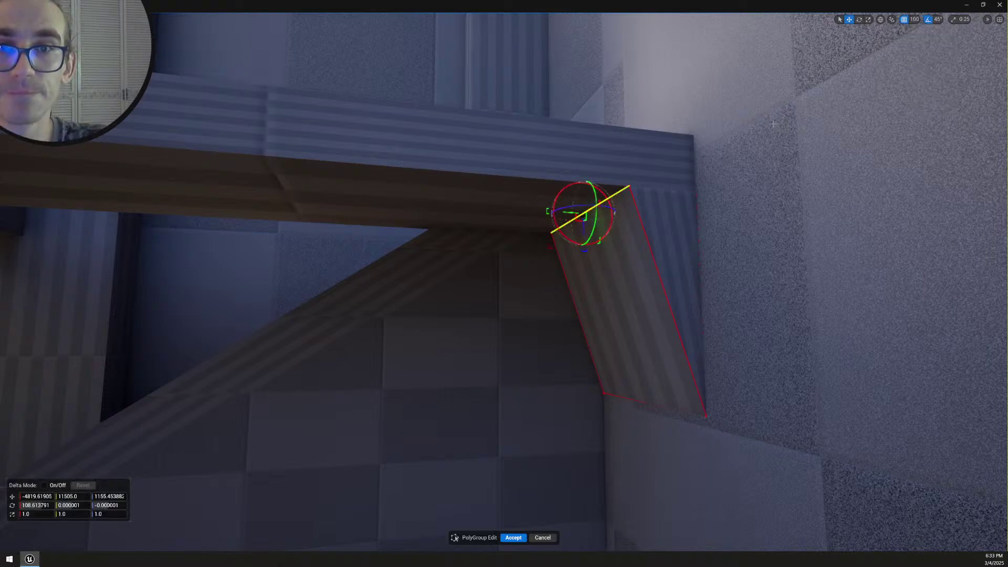
{"action": "left_click_drag", "start_coordinate": [570, 212], "coordinate": [445, 199]}
{"action": "mouse_move", "coordinate": [458, 204]}
{"action": "right_mouse_down"}
{"action": "mouse_move", "coordinate": [415, 236]}
{"action": "mouse_move", "coordinate": [428, 221]}
{"action": "mouse_move", "coordinate": [430, 237]}
{"action": "mouse_move", "coordinate": [430, 213]}
{"action": "mouse_move", "coordinate": [446, 208]}
{"action": "right_mouse_up"}
{"action": "key", "text": "s"}
{"action": "scroll", "coordinate": [458, 204], "scroll_direction": "up", "scroll_amount": 1}
{"action": "key", "text": "w"}
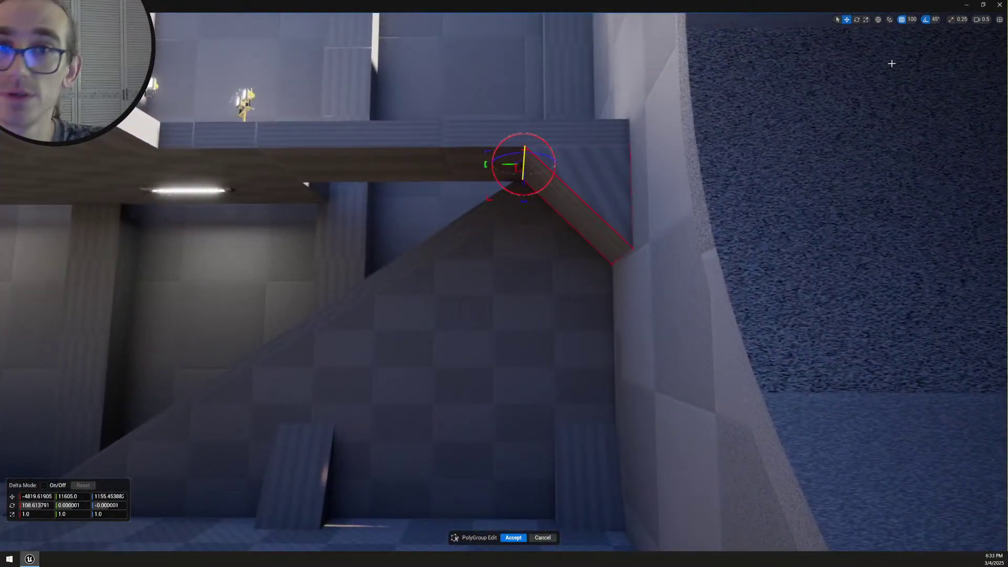
Try moving the upper wedge's top front edge to Y 11555 and raising its lower edge to Z 1057, using a grid snap of 50
{"action": "left_click", "coordinate": [913, 20]}
{"action": "left_click", "coordinate": [924, 63]}
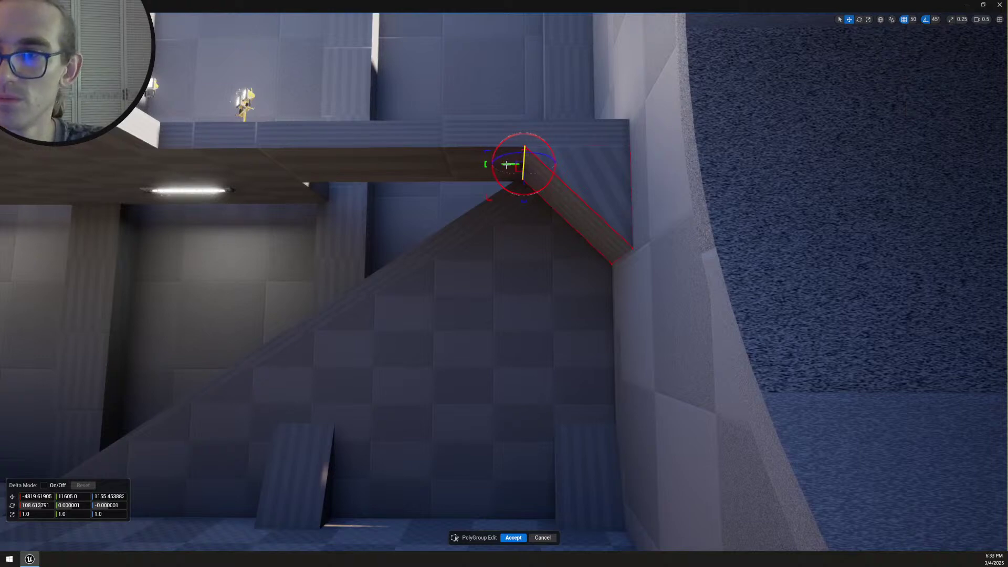
{"action": "left_click_drag", "start_coordinate": [509, 165], "coordinate": [543, 164]}
{"action": "right_click_drag", "start_coordinate": [591, 271], "coordinate": [594, 306]}
{"action": "left_click", "coordinate": [575, 310]}
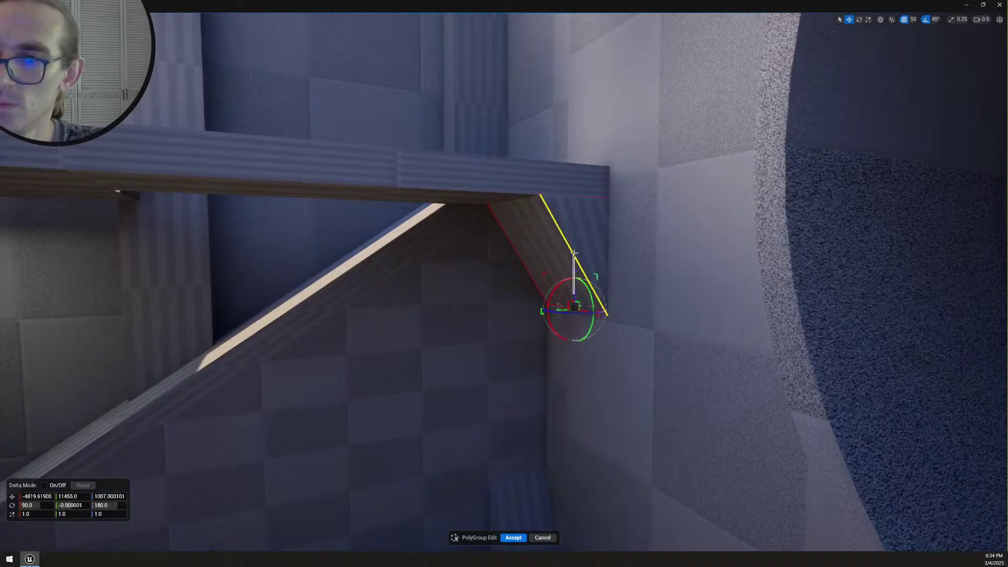
{"action": "left_click_drag", "start_coordinate": [575, 296], "coordinate": [575, 260]}
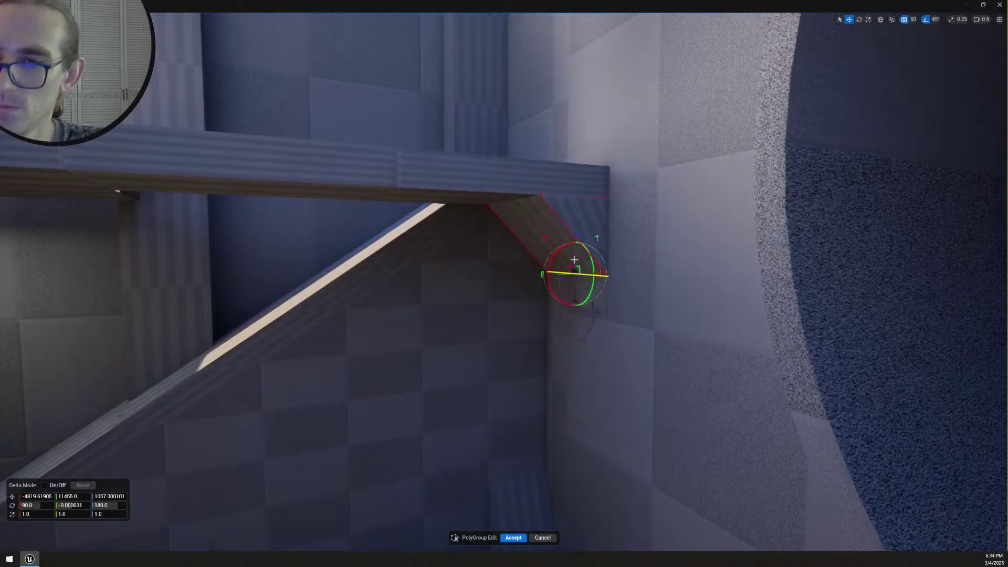
Try moving the upper wedge's top front edge further along the walkway to Y 11505, and cancel the PolyGroup edit
{"action": "mouse_move", "coordinate": [583, 253]}
{"action": "right_mouse_down"}
{"action": "mouse_move", "coordinate": [551, 263]}
{"action": "mouse_move", "coordinate": [558, 268]}
{"action": "mouse_move", "coordinate": [570, 264]}
{"action": "mouse_move", "coordinate": [525, 265]}
{"action": "mouse_move", "coordinate": [569, 263]}
{"action": "right_mouse_up"}
{"action": "scroll", "coordinate": [575, 307], "scroll_direction": "up", "scroll_amount": 1}
{"action": "right_click_drag", "start_coordinate": [575, 315], "coordinate": [578, 289]}
{"action": "left_click", "coordinate": [580, 181]}
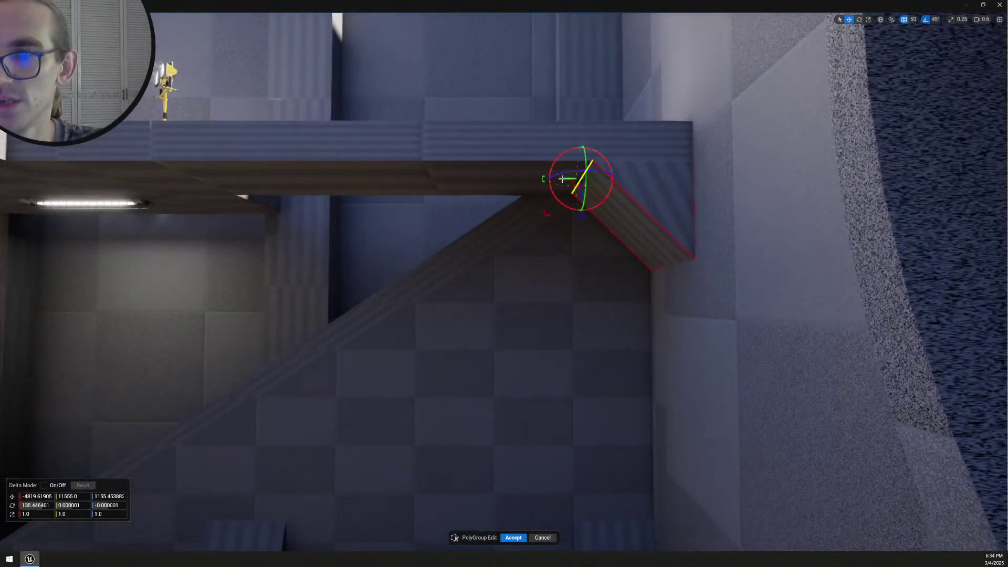
{"action": "left_click_drag", "start_coordinate": [562, 179], "coordinate": [591, 181]}
{"action": "mouse_move", "coordinate": [594, 180]}
{"action": "right_mouse_down"}
{"action": "mouse_move", "coordinate": [575, 197]}
{"action": "mouse_move", "coordinate": [589, 215]}
{"action": "mouse_move", "coordinate": [570, 210]}
{"action": "mouse_move", "coordinate": [620, 202]}
{"action": "mouse_move", "coordinate": [593, 184]}
{"action": "right_mouse_up"}
{"action": "scroll", "coordinate": [575, 197], "scroll_direction": "up", "scroll_amount": 3}
{"action": "scroll", "coordinate": [593, 205], "scroll_direction": "up", "scroll_amount": 1}
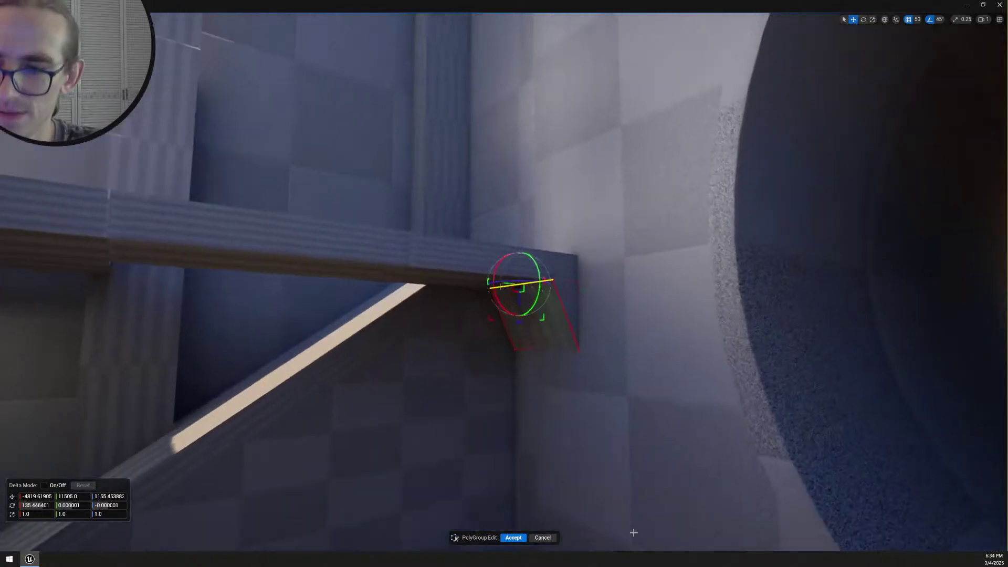
{"action": "left_click", "coordinate": [543, 537]}
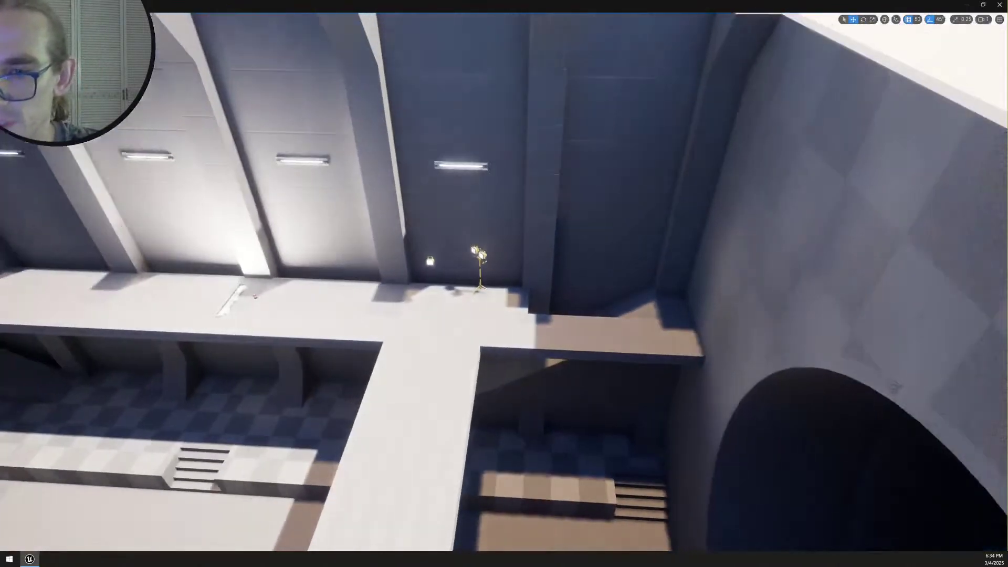
Select the large ramp under the walkway, undo the stray change, and nudge the ramp sideways toward the back wall
{"action": "scroll", "coordinate": [504, 284], "scroll_direction": "down", "scroll_amount": 2}
{"action": "right_click_drag", "start_coordinate": [504, 283], "coordinate": [336, 236]}
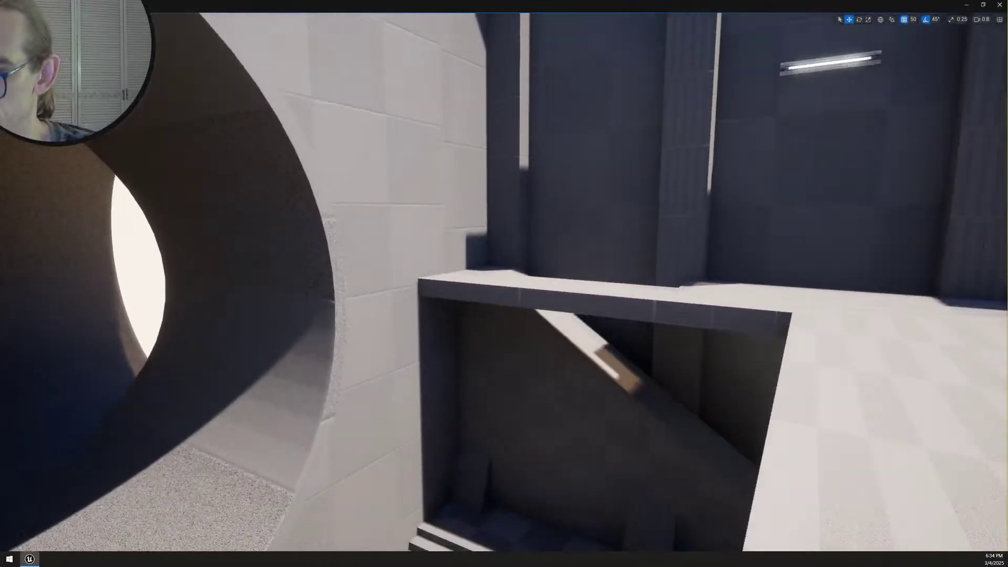
{"action": "right_click_drag", "start_coordinate": [504, 283], "coordinate": [504, 284]}
{"action": "left_click", "coordinate": [712, 301]}
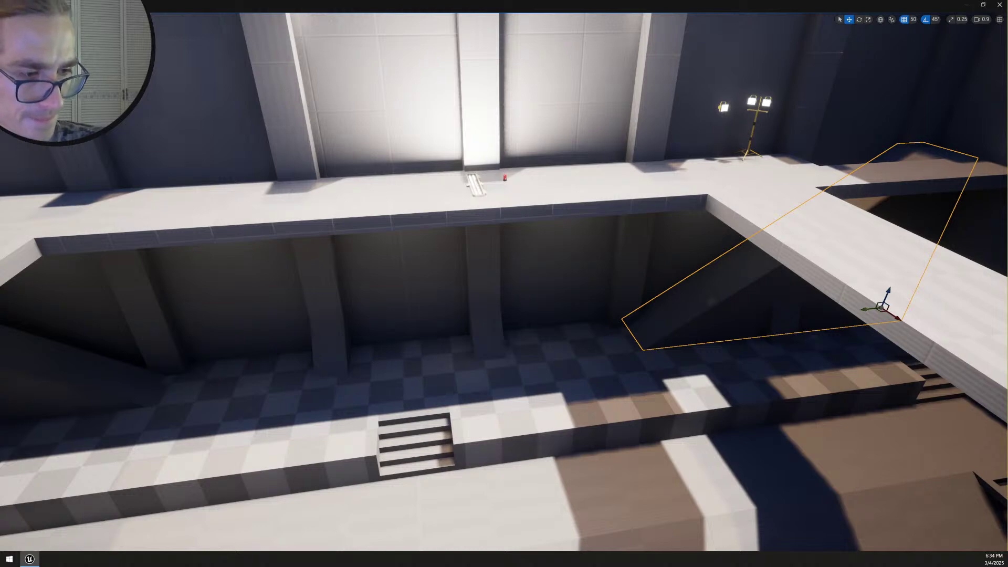
{"action": "right_click_drag", "start_coordinate": [694, 303], "coordinate": [671, 312]}
{"action": "left_click", "coordinate": [645, 338]}
{"action": "key", "text": "ctrl+z"}
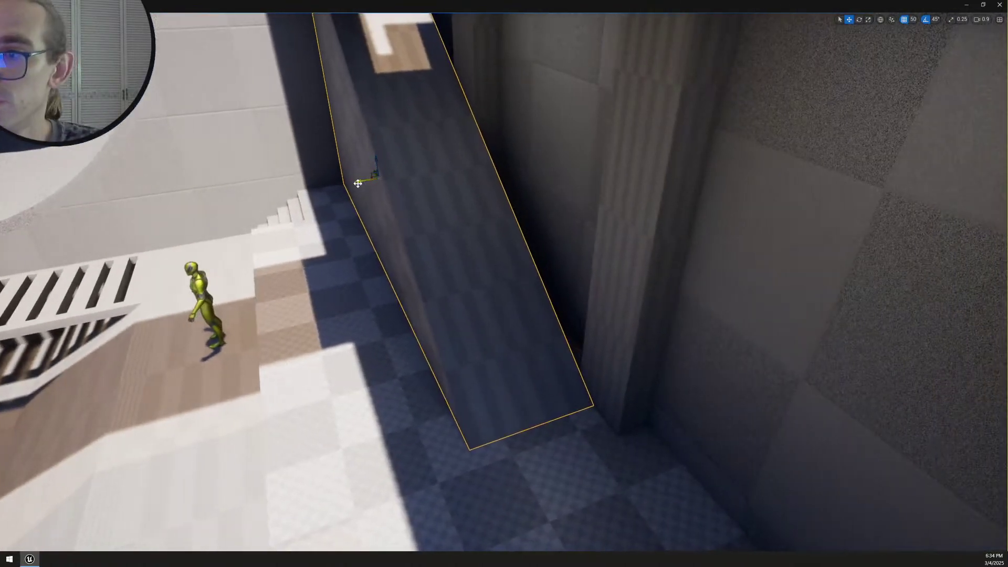
{"action": "left_click_drag", "start_coordinate": [357, 184], "coordinate": [379, 179]}
{"action": "key", "text": "Escape"}
Reselect the large ramp beside the back wall, fine-tune its placement, and clear the selection
{"action": "right_click_drag", "start_coordinate": [495, 235], "coordinate": [536, 243]}
{"action": "left_click", "coordinate": [635, 292]}
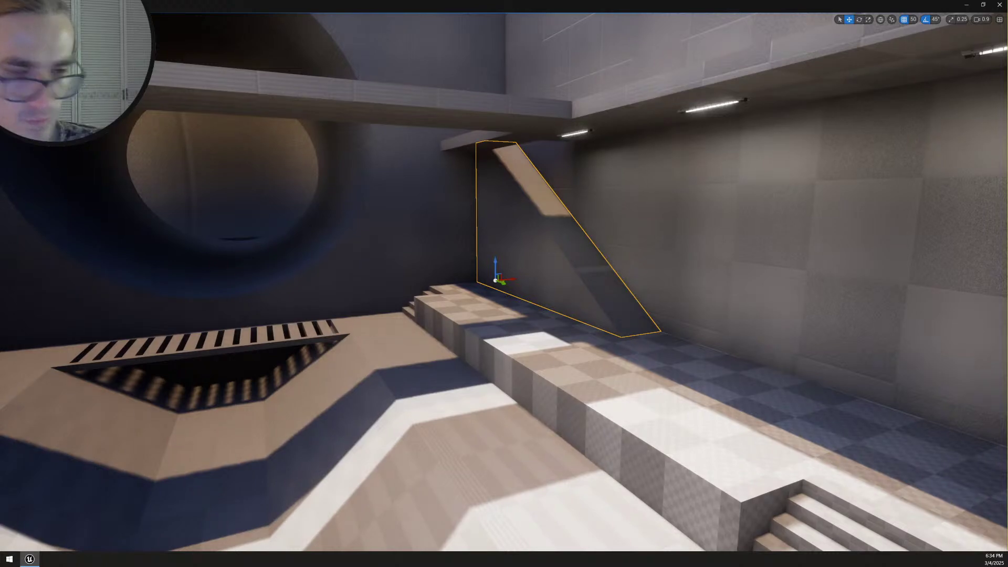
{"action": "right_click_drag", "start_coordinate": [763, 355], "coordinate": [763, 355]}
{"action": "right_click_drag", "start_coordinate": [842, 328], "coordinate": [842, 327]}
{"action": "left_click_drag", "start_coordinate": [824, 327], "coordinate": [809, 326]}
{"action": "key", "text": "Escape"}
{"action": "right_click_drag", "start_coordinate": [809, 327], "coordinate": [843, 327]}
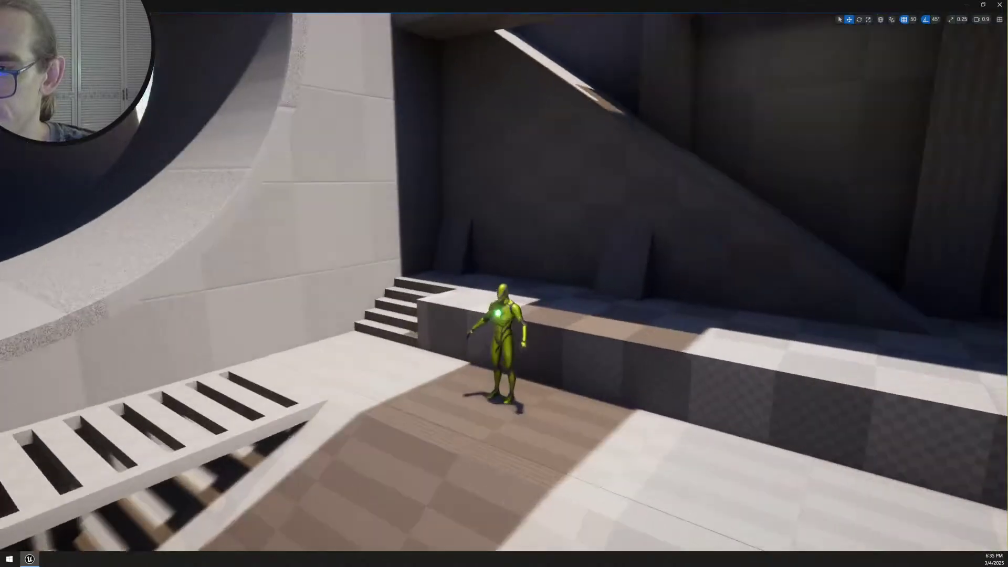
Save the level
{"action": "right_click_drag", "start_coordinate": [504, 283], "coordinate": [717, 368]}
{"action": "scroll", "coordinate": [504, 283], "scroll_direction": "down", "scroll_amount": 2}
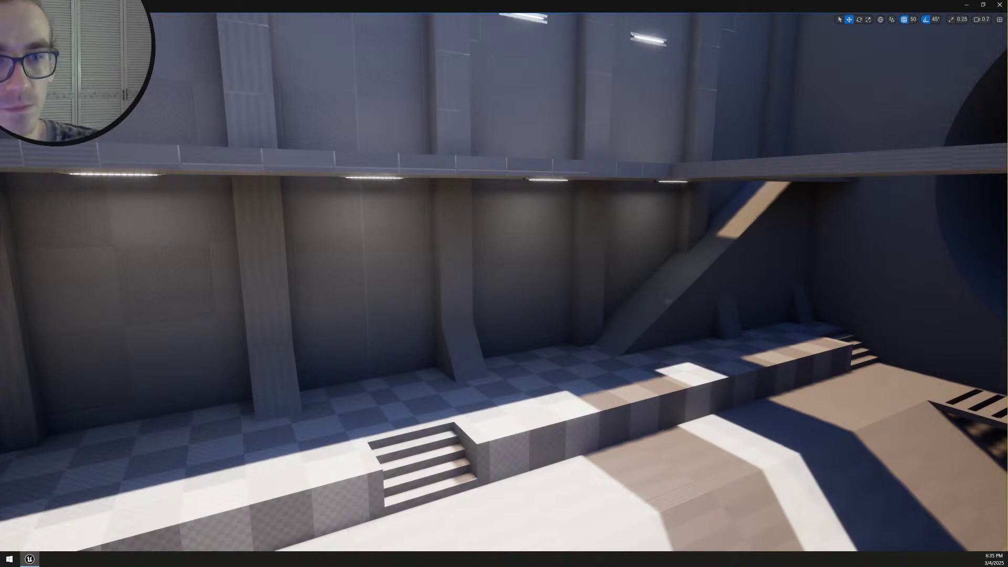
{"action": "key", "text": "ctrl+s"}
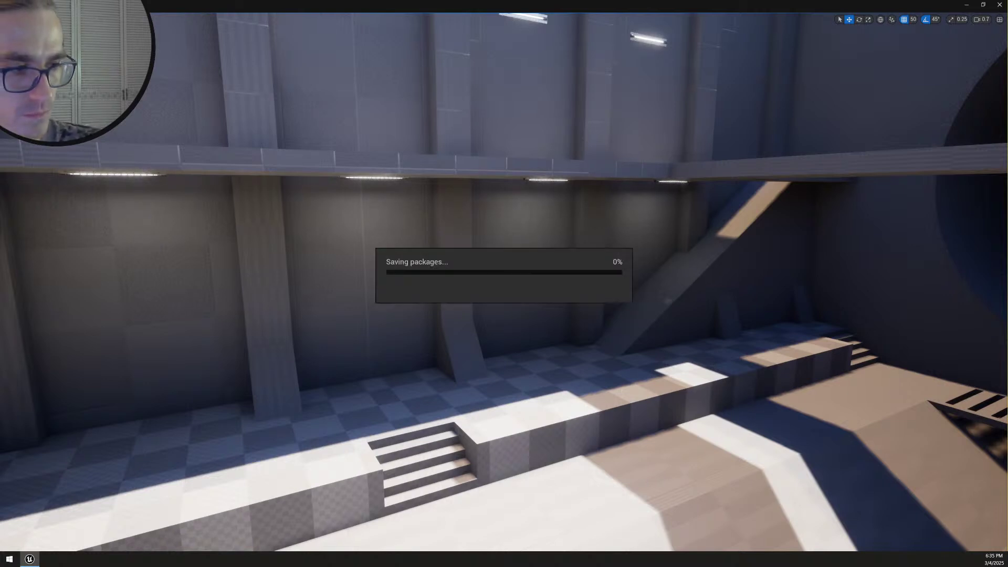
Open the platform block on the right side of the central stairs in PolyGroup Edit
{"action": "right_click_drag", "start_coordinate": [704, 372], "coordinate": [598, 446]}
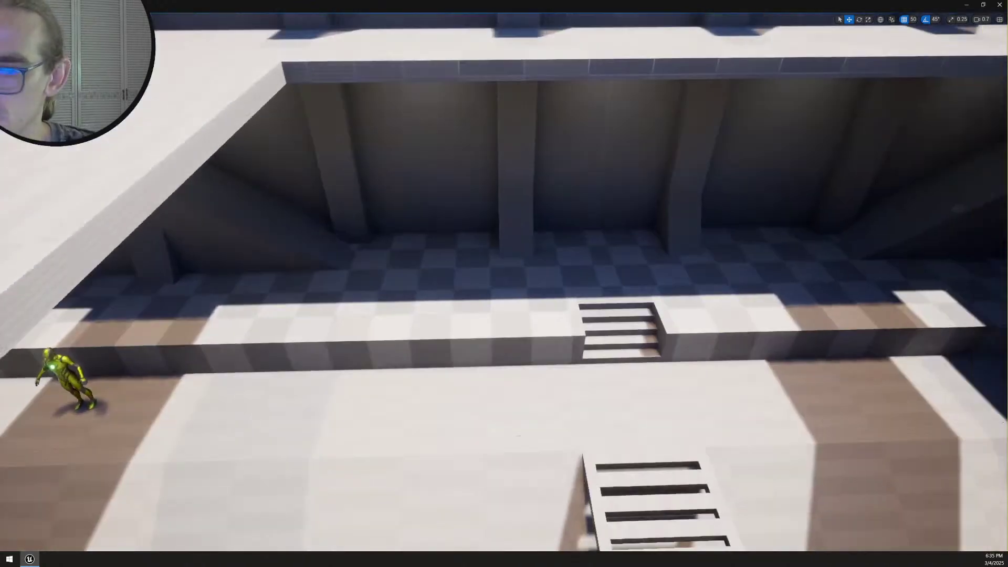
{"action": "right_click_drag", "start_coordinate": [578, 409], "coordinate": [577, 399]}
{"action": "mouse_move", "coordinate": [505, 315]}
{"action": "right_mouse_down"}
{"action": "mouse_move", "coordinate": [656, 310]}
{"action": "mouse_move", "coordinate": [520, 325]}
{"action": "right_mouse_up"}
{"action": "right_click_drag", "start_coordinate": [588, 399], "coordinate": [700, 349]}
{"action": "left_click", "coordinate": [657, 286]}
{"action": "right_click_drag", "start_coordinate": [947, 331], "coordinate": [954, 322]}
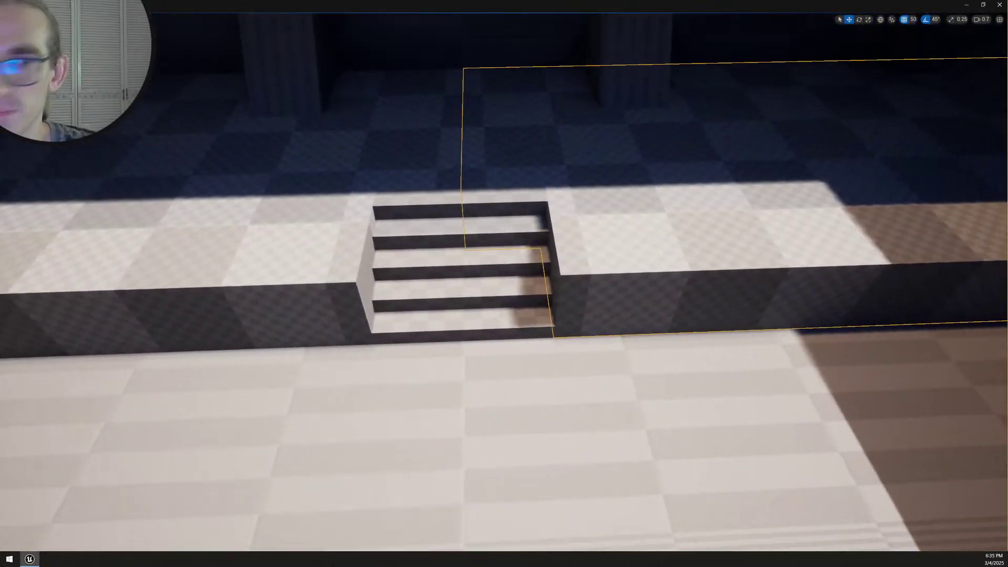
{"action": "key", "text": "ctrl+e"}
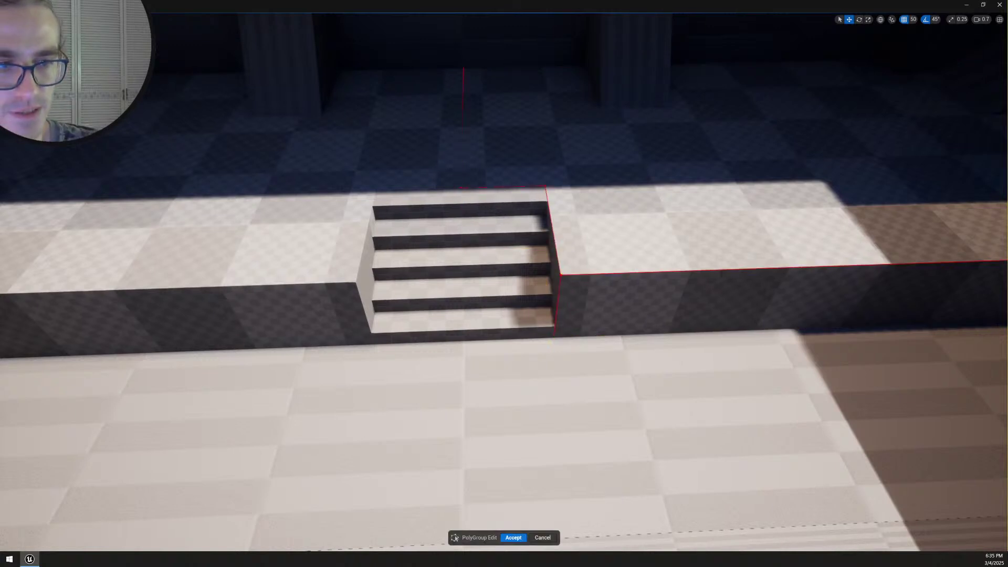
Try pulling the block's top front corner away from the central stairs, undo the move, and clear the selection
{"action": "left_click", "coordinate": [558, 275]}
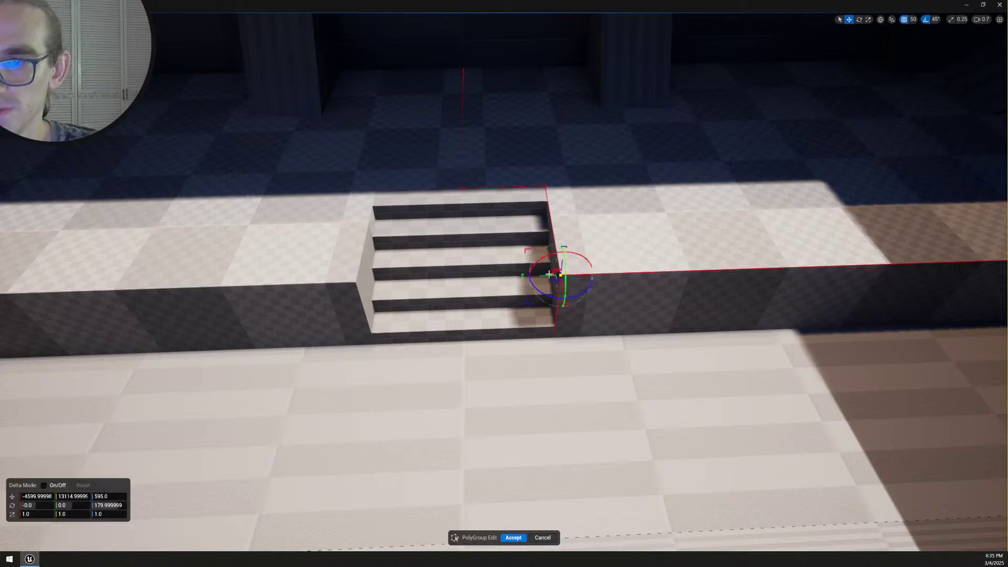
{"action": "left_click_drag", "start_coordinate": [542, 275], "coordinate": [667, 274]}
{"action": "right_click_drag", "start_coordinate": [667, 274], "coordinate": [663, 249]}
{"action": "key", "text": "ctrl+z"}
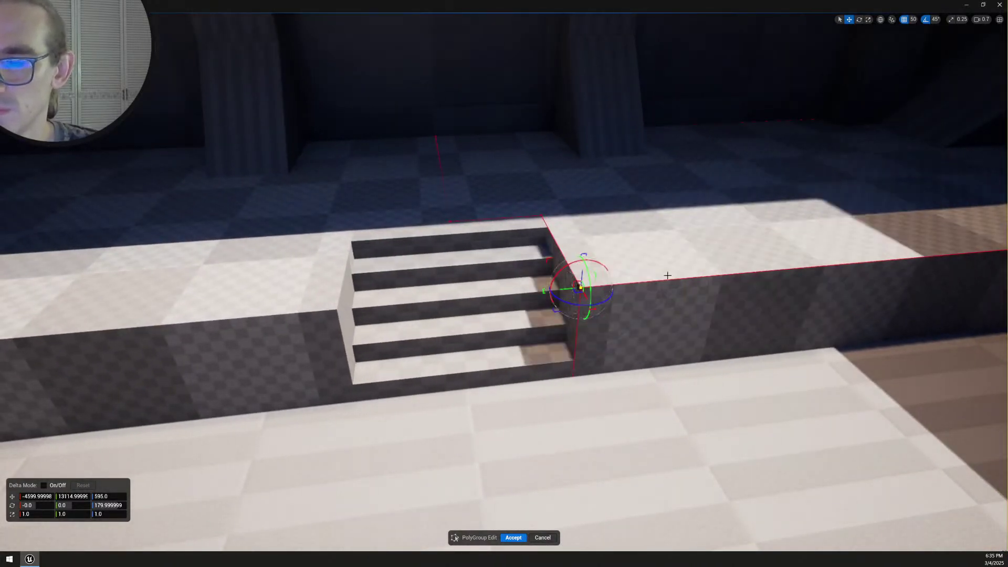
{"action": "key", "text": "Escape"}
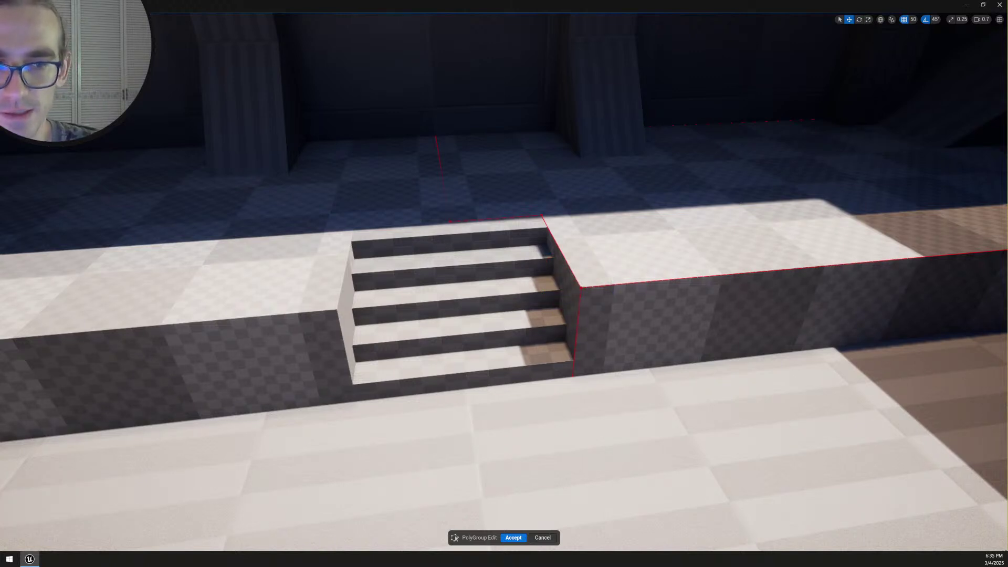
Move the block's vertical front edge beside the central stairs 50 units outward to about Y 13065
{"action": "left_click", "coordinate": [568, 334]}
{"action": "left_click_drag", "start_coordinate": [564, 336], "coordinate": [614, 335]}
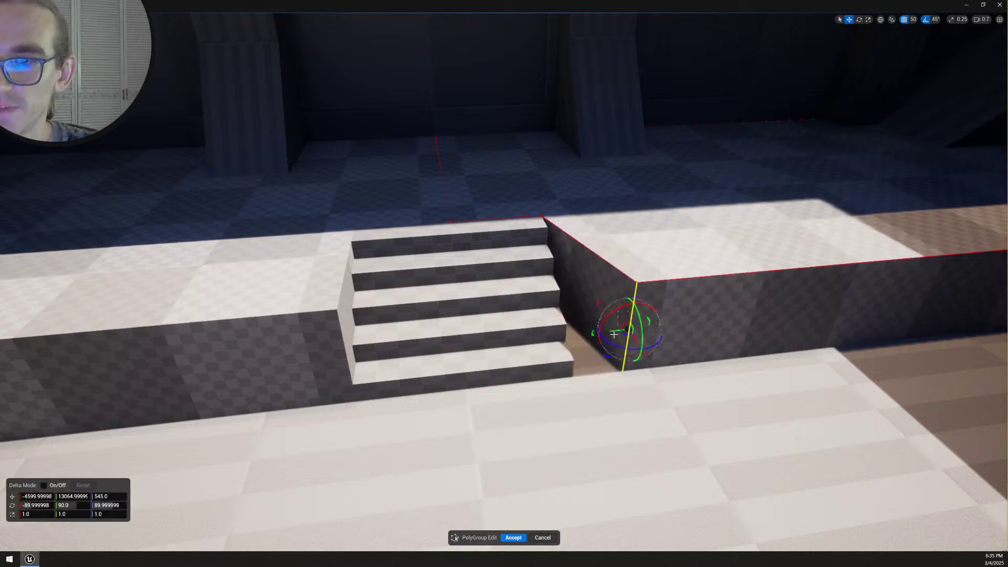
{"action": "right_click_drag", "start_coordinate": [463, 339], "coordinate": [428, 344]}
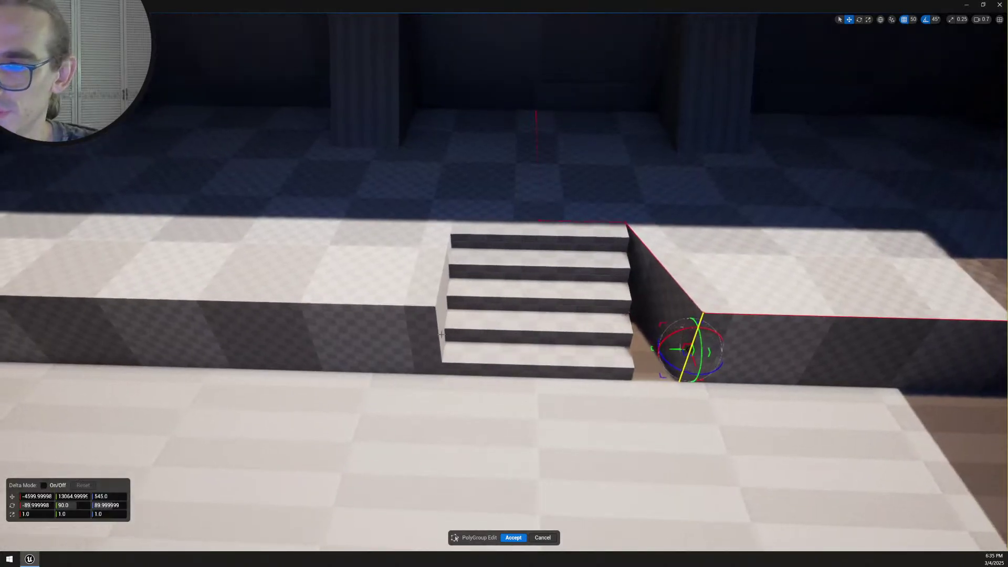
Move the vertical front edge at the block's far end inward to about Y 11705, accept the PolyGroup edit, and clear the selection
{"action": "right_click_drag", "start_coordinate": [701, 389], "coordinate": [704, 436]}
{"action": "key", "text": "w"}
{"action": "scroll", "coordinate": [701, 389], "scroll_direction": "up", "scroll_amount": 1}
{"action": "left_click", "coordinate": [741, 406]}
{"action": "key", "text": "s"}
{"action": "left_click_drag", "start_coordinate": [681, 325], "coordinate": [642, 322]}
{"action": "mouse_move", "coordinate": [656, 339]}
{"action": "right_mouse_down"}
{"action": "mouse_move", "coordinate": [604, 336]}
{"action": "mouse_move", "coordinate": [633, 328]}
{"action": "mouse_move", "coordinate": [656, 339]}
{"action": "right_mouse_up"}
{"action": "key", "text": "a"}
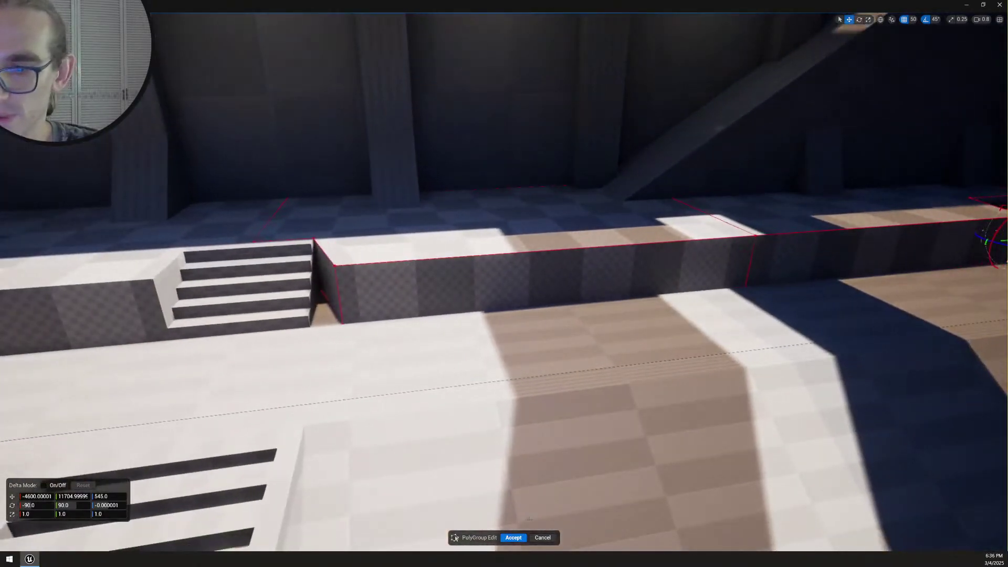
{"action": "left_click", "coordinate": [514, 538]}
{"action": "right_click_drag", "start_coordinate": [514, 538], "coordinate": [513, 537]}
{"action": "key", "text": "s"}
{"action": "key", "text": "Escape"}
Select the central stairs between the two platform blocks and activate the Scale tool
{"action": "right_click_drag", "start_coordinate": [656, 370], "coordinate": [679, 349]}
{"action": "key", "text": "w"}
{"action": "left_click", "coordinate": [658, 363]}
{"action": "key", "text": "s"}
{"action": "key", "text": "r"}
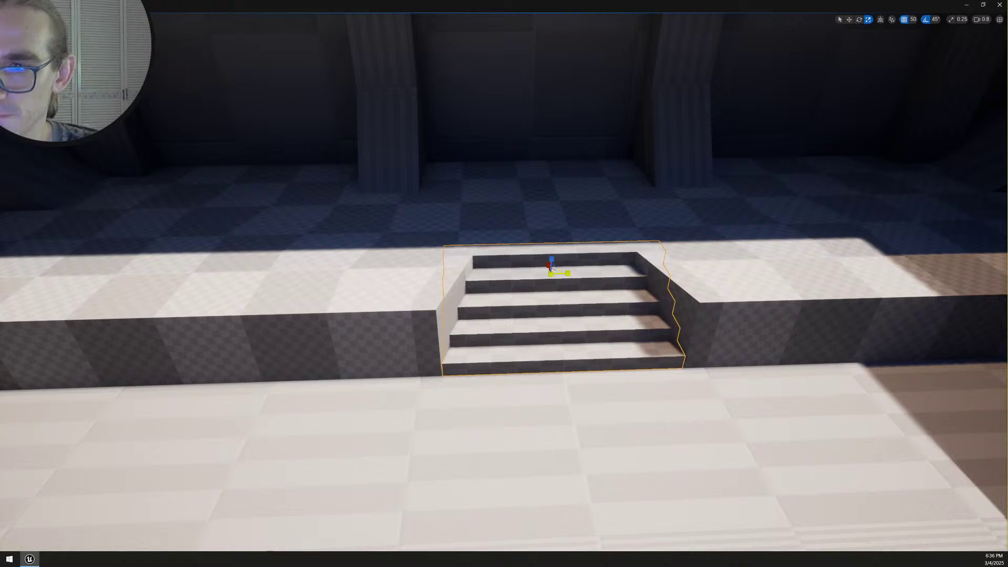
Examine the whole room's layout from outside and return to the central stairs
{"action": "key", "text": "w"}
{"action": "mouse_move", "coordinate": [629, 301]}
{"action": "right_mouse_down"}
{"action": "mouse_move", "coordinate": [661, 294]}
{"action": "mouse_move", "coordinate": [615, 302]}
{"action": "mouse_move", "coordinate": [629, 301]}
{"action": "right_mouse_up"}
{"action": "key", "text": "a"}
{"action": "key", "text": "q"}
{"action": "scroll", "coordinate": [629, 301], "scroll_direction": "down", "scroll_amount": 1}
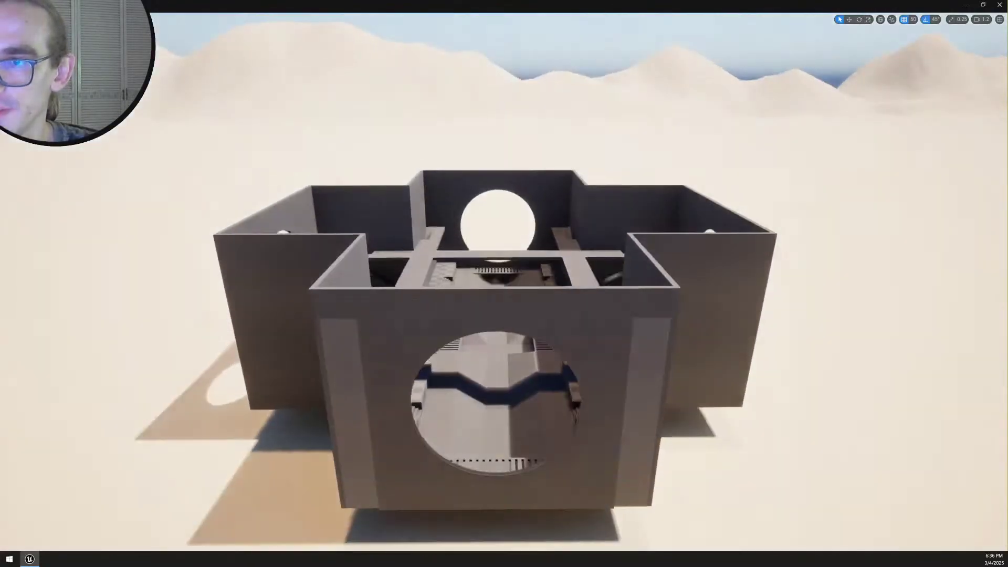
{"action": "key", "text": "w"}
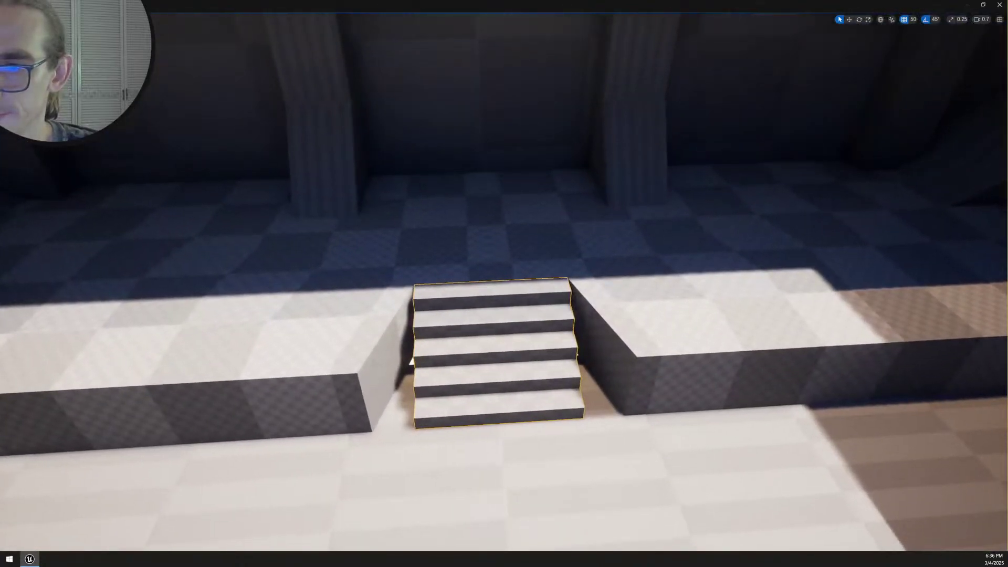
Open the central stairs in PolyGroup Edit and select only the stepped side faces next to the left platform block
{"action": "right_click_drag", "start_coordinate": [578, 301], "coordinate": [577, 317]}
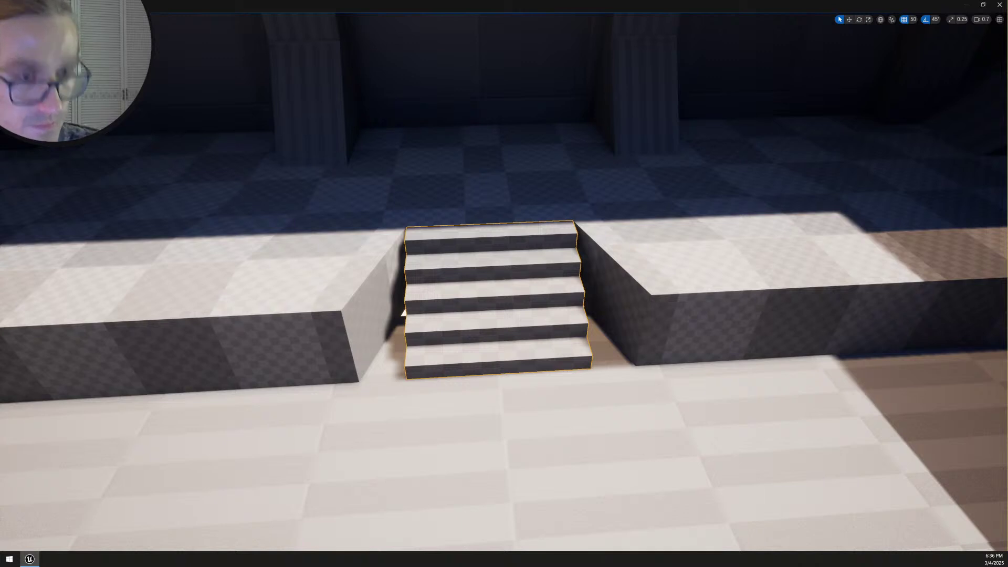
{"action": "scroll", "coordinate": [662, 337], "scroll_direction": "down", "scroll_amount": 1}
{"action": "right_click_drag", "start_coordinate": [662, 338], "coordinate": [668, 332]}
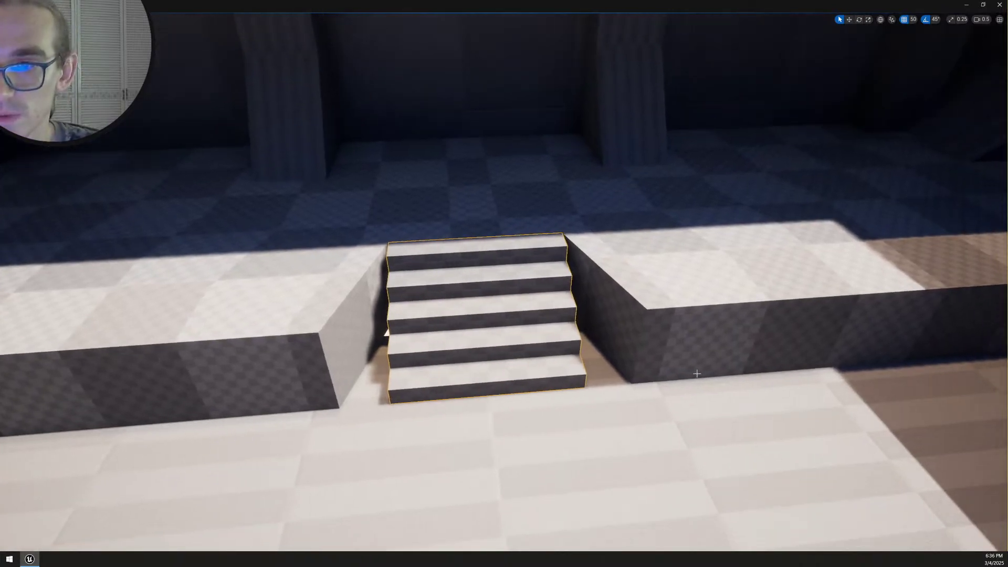
{"action": "right_click_drag", "start_coordinate": [691, 369], "coordinate": [689, 371]}
{"action": "key", "text": "w"}
{"action": "scroll", "coordinate": [691, 370], "scroll_direction": "down", "scroll_amount": 1}
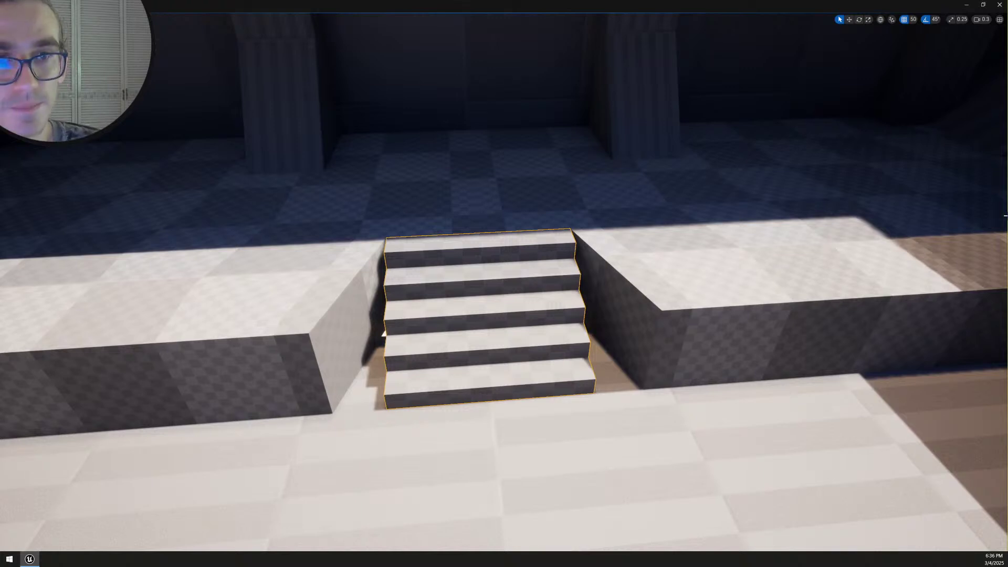
{"action": "key", "text": "shift+e"}
{"action": "right_click_drag", "start_coordinate": [667, 375], "coordinate": [581, 363]}
{"action": "right_click_drag", "start_coordinate": [334, 278], "coordinate": [536, 331]}
{"action": "left_click_drag", "start_coordinate": [450, 139], "coordinate": [556, 399]}
{"action": "left_click_drag", "start_coordinate": [766, 431], "coordinate": [559, 78], "text": "ctrl"}
{"action": "right_click_drag", "start_coordinate": [587, 191], "coordinate": [565, 195]}
Rotate the stairs' selected side 15° using a 5° rotation snap, and move it outward to Y 13365
{"action": "key", "text": "e"}
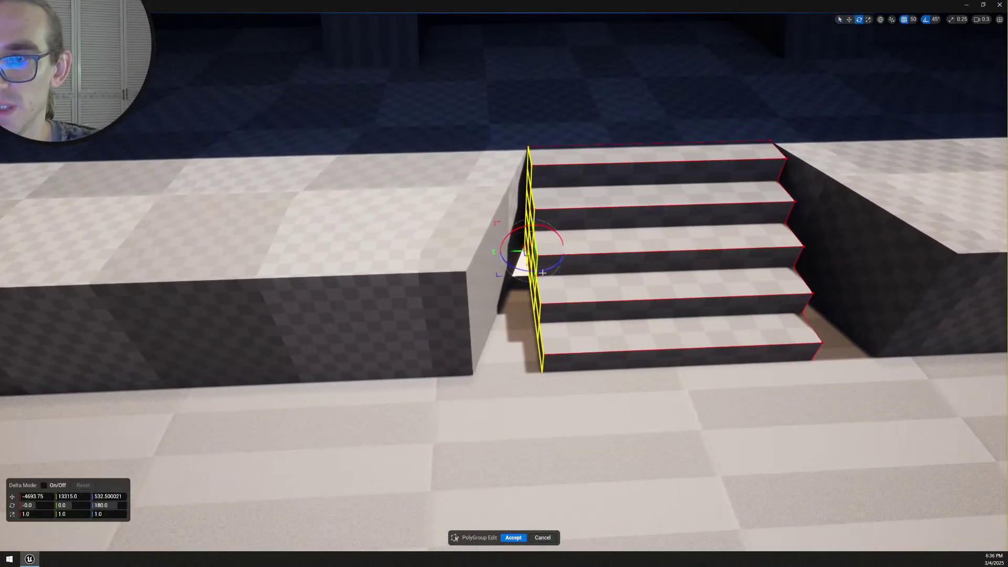
{"action": "left_click", "coordinate": [934, 23]}
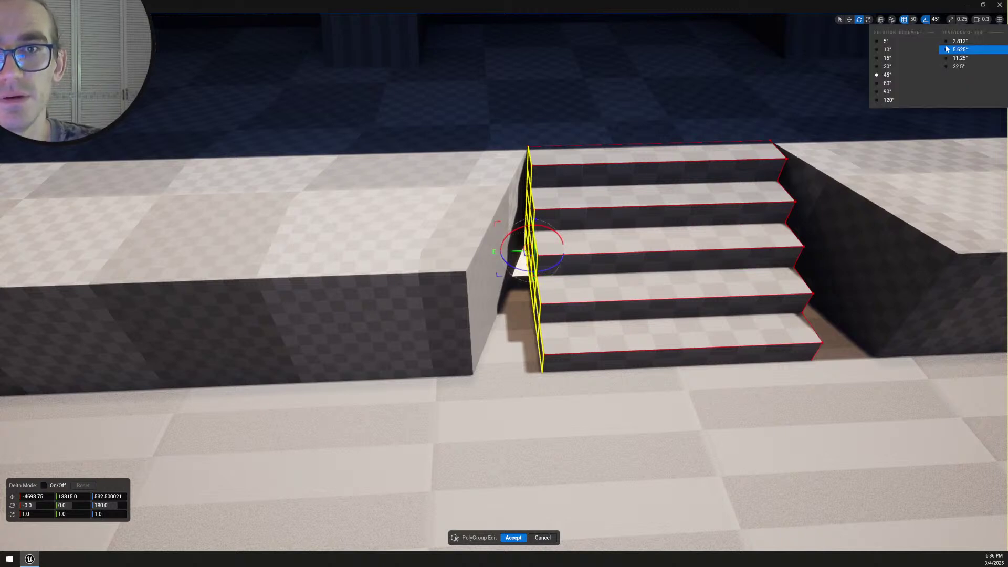
{"action": "left_click", "coordinate": [900, 42]}
{"action": "mouse_move", "coordinate": [546, 270]}
{"action": "left_mouse_down"}
{"action": "mouse_move", "coordinate": [527, 269]}
{"action": "mouse_move", "coordinate": [547, 269]}
{"action": "left_mouse_up"}
{"action": "key", "text": "w"}
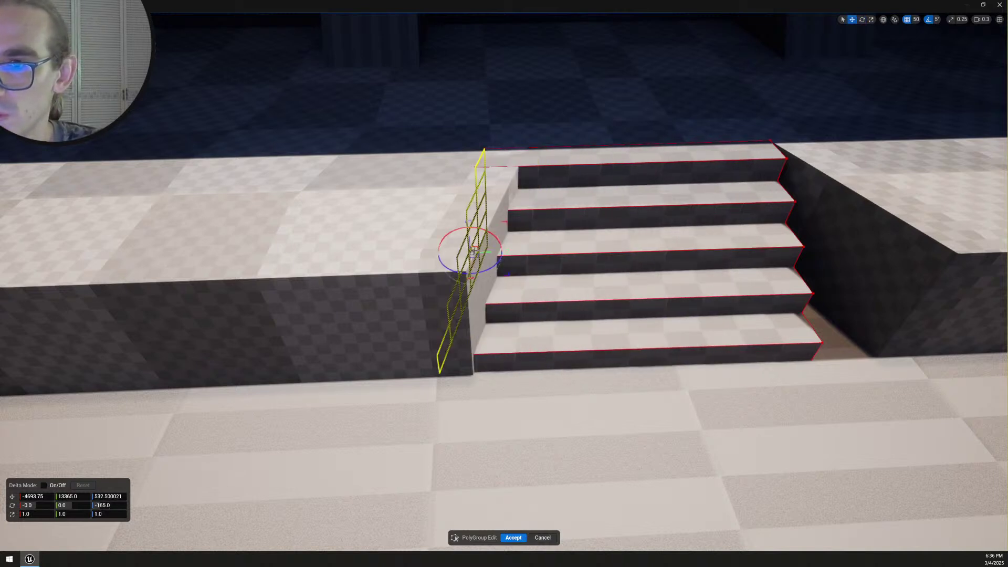
Pull the stairs' rotated side back to Y 13330 using a grid snap of 5
{"action": "left_click", "coordinate": [915, 20]}
{"action": "left_click", "coordinate": [927, 46]}
{"action": "left_click_drag", "start_coordinate": [518, 254], "coordinate": [511, 251]}
{"action": "key", "text": "w"}
{"action": "scroll", "coordinate": [518, 247], "scroll_direction": "up", "scroll_amount": 1}
{"action": "mouse_move", "coordinate": [511, 251]}
{"action": "right_mouse_down"}
{"action": "mouse_move", "coordinate": [533, 252]}
{"action": "mouse_move", "coordinate": [525, 249]}
{"action": "right_mouse_up"}
Try rotating the stairs' left side again with the 5° snap, and return to the Move tool
{"action": "key", "text": "e"}
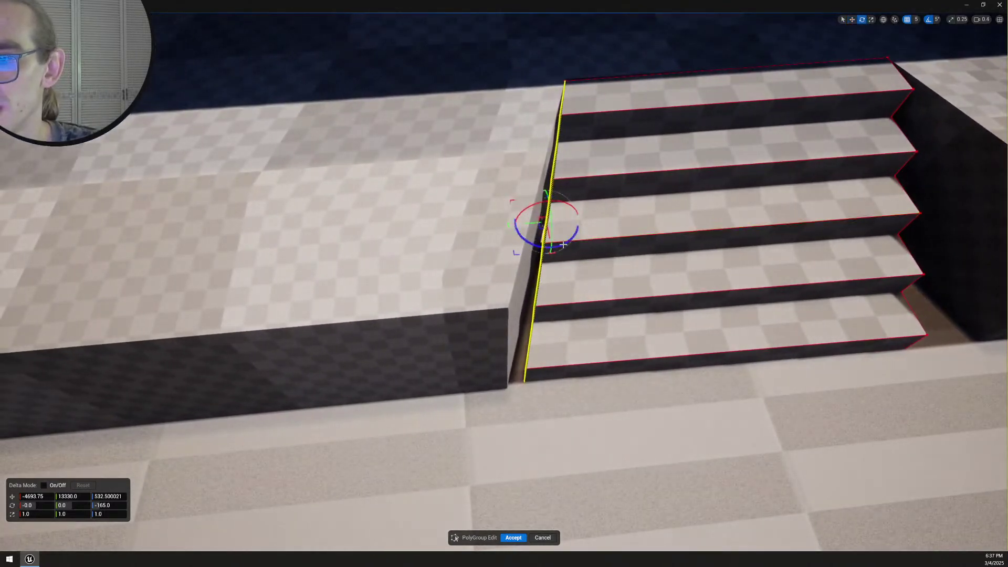
{"action": "left_click_drag", "start_coordinate": [563, 245], "coordinate": [531, 224]}
{"action": "key", "text": "w"}
{"action": "key", "text": "e"}
{"action": "key", "text": "w"}
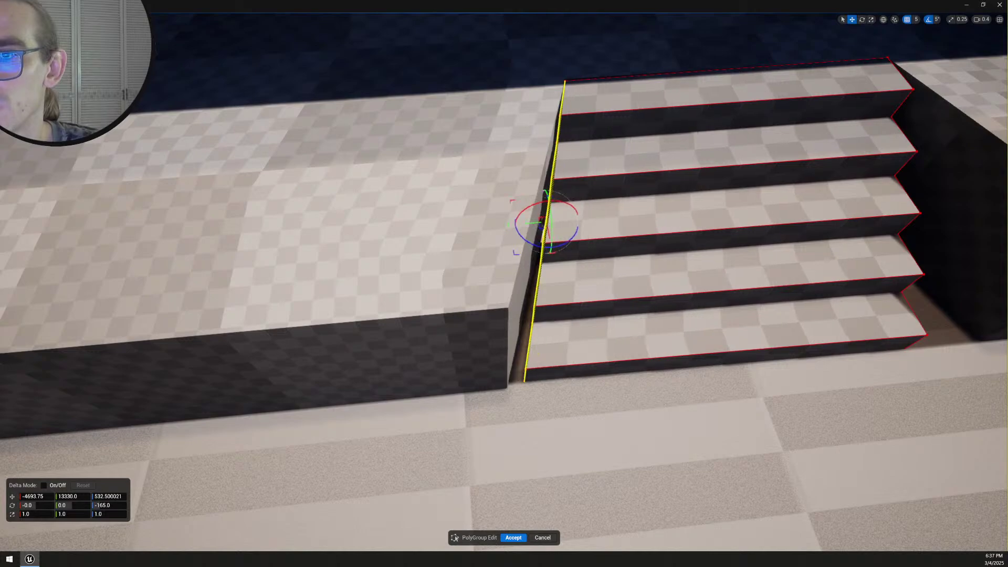
Reselect the stairs' side faces, shift them sideways to close the gap at the left platform block, and accept the PolyGroup edit
{"action": "key", "text": "d"}
{"action": "right_click_drag", "start_coordinate": [659, 260], "coordinate": [639, 263]}
{"action": "key", "text": "a"}
{"action": "key", "text": "s"}
{"action": "left_click_drag", "start_coordinate": [672, 413], "coordinate": [511, 109]}
{"action": "left_click_drag", "start_coordinate": [417, 88], "coordinate": [500, 432], "text": "ctrl"}
{"action": "right_click_drag", "start_coordinate": [630, 321], "coordinate": [636, 320]}
{"action": "key", "text": "w"}
{"action": "left_click_drag", "start_coordinate": [538, 267], "coordinate": [524, 248]}
{"action": "right_click_drag", "start_coordinate": [523, 247], "coordinate": [568, 249]}
{"action": "left_click", "coordinate": [514, 538]}
Start a PolyGroup edit on the right platform block and pull its front corner edge inward toward the central stairs
{"action": "left_click", "coordinate": [660, 320]}
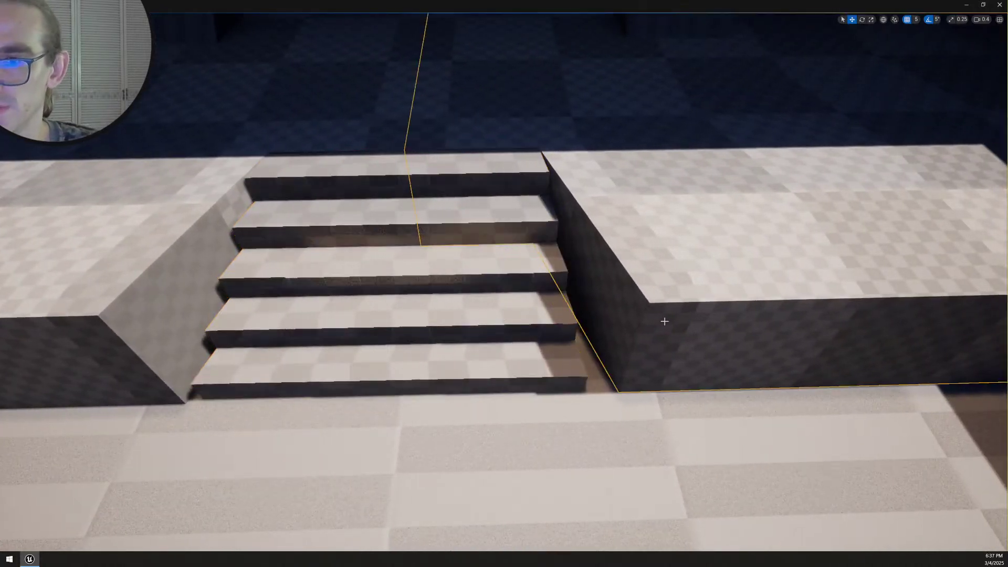
{"action": "key", "text": "ctrl+e"}
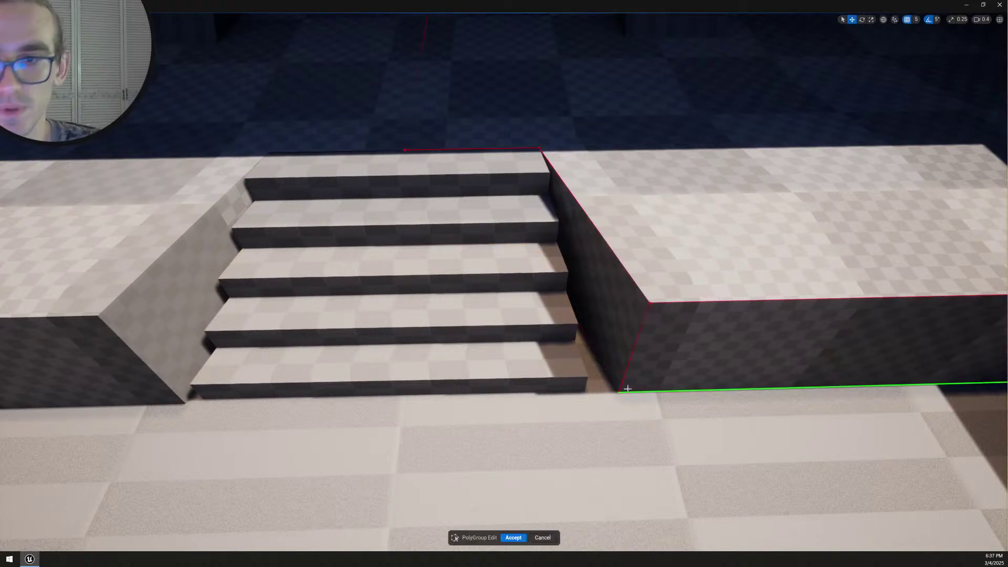
{"action": "left_click", "coordinate": [637, 352]}
{"action": "left_click_drag", "start_coordinate": [608, 354], "coordinate": [578, 355]}
Set the grid snap to 1, fine-tune the right block's corner edge to Y 13088, and accept the PolyGroup edit
{"action": "right_click_drag", "start_coordinate": [577, 354], "coordinate": [609, 364]}
{"action": "key", "text": "w"}
{"action": "scroll", "coordinate": [591, 368], "scroll_direction": "down", "scroll_amount": 3}
{"action": "key", "text": "w"}
{"action": "scroll", "coordinate": [608, 364], "scroll_direction": "up", "scroll_amount": 2}
{"action": "key", "text": "d"}
{"action": "left_click", "coordinate": [916, 19]}
{"action": "left_click", "coordinate": [927, 43]}
{"action": "left_click_drag", "start_coordinate": [503, 352], "coordinate": [495, 354]}
{"action": "right_click_drag", "start_coordinate": [487, 371], "coordinate": [489, 332]}
{"action": "key", "text": "s"}
{"action": "key", "text": "a"}
{"action": "scroll", "coordinate": [487, 371], "scroll_direction": "up", "scroll_amount": 1}
{"action": "key", "text": "s"}
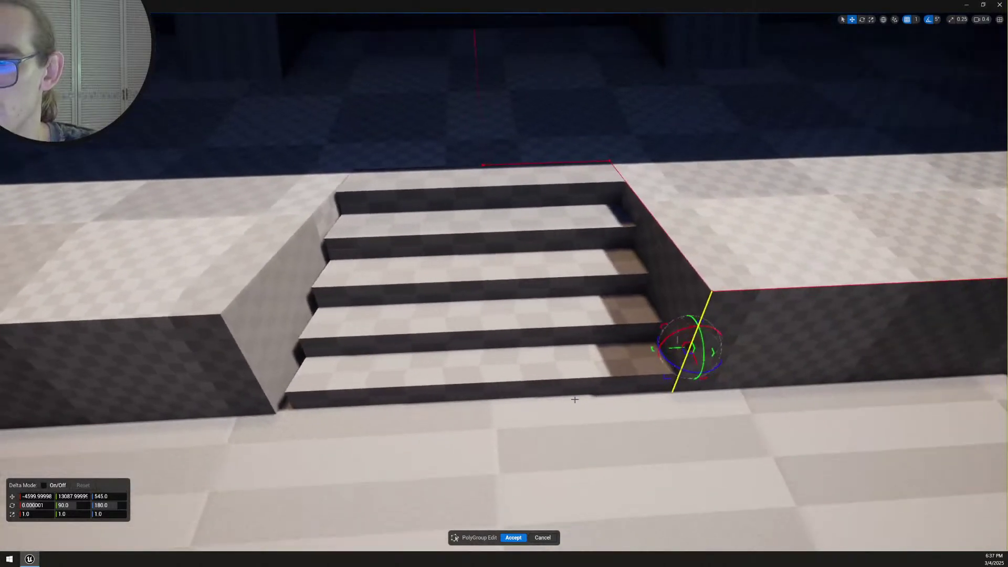
{"action": "left_click", "coordinate": [513, 538]}
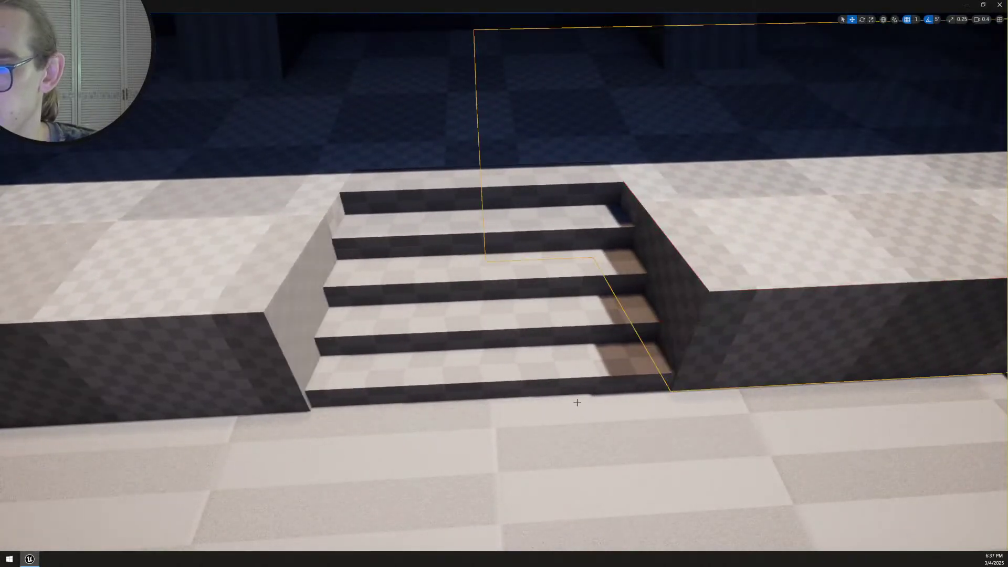
Examine how the central stairs' flared sides line up with the platform blocks, up close and from farther back
{"action": "left_click", "coordinate": [393, 347]}
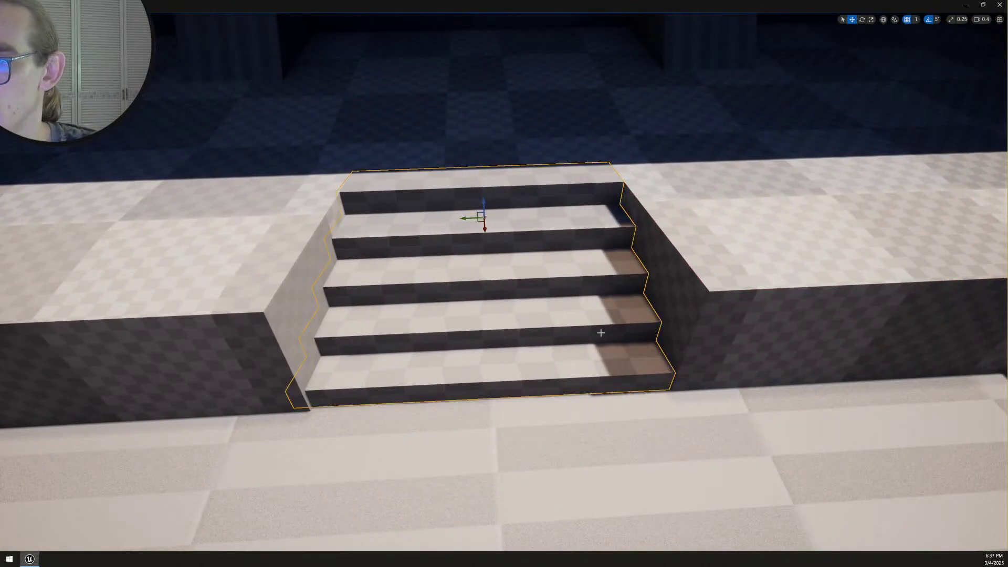
{"action": "left_click", "coordinate": [707, 354]}
{"action": "left_click", "coordinate": [597, 357]}
{"action": "key", "text": "s"}
{"action": "right_click_drag", "start_coordinate": [596, 361], "coordinate": [581, 278]}
{"action": "left_click", "coordinate": [520, 221]}
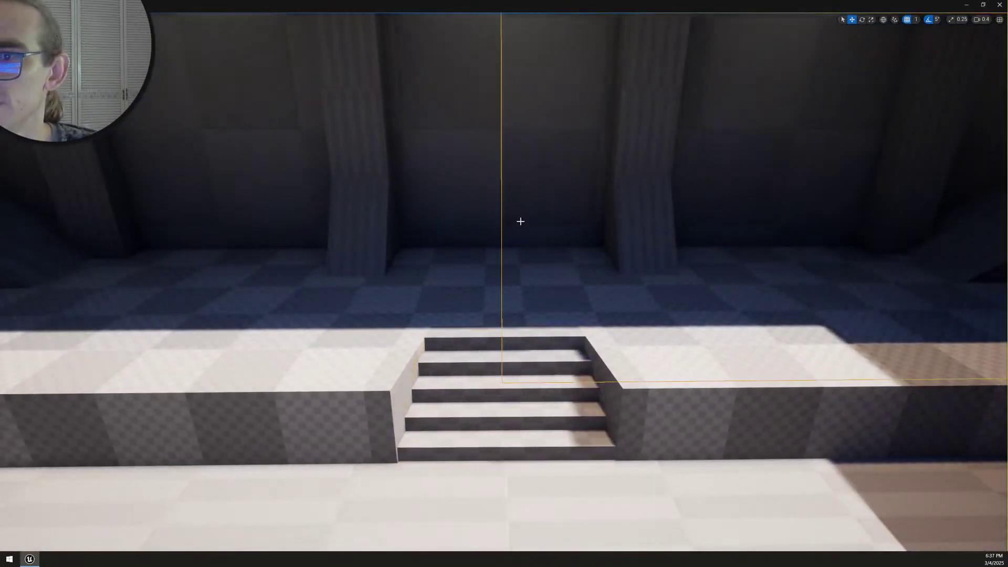
{"action": "left_click", "coordinate": [516, 401]}
{"action": "right_click_drag", "start_coordinate": [530, 396], "coordinate": [523, 436]}
{"action": "key", "text": "w"}
{"action": "key", "text": "s"}
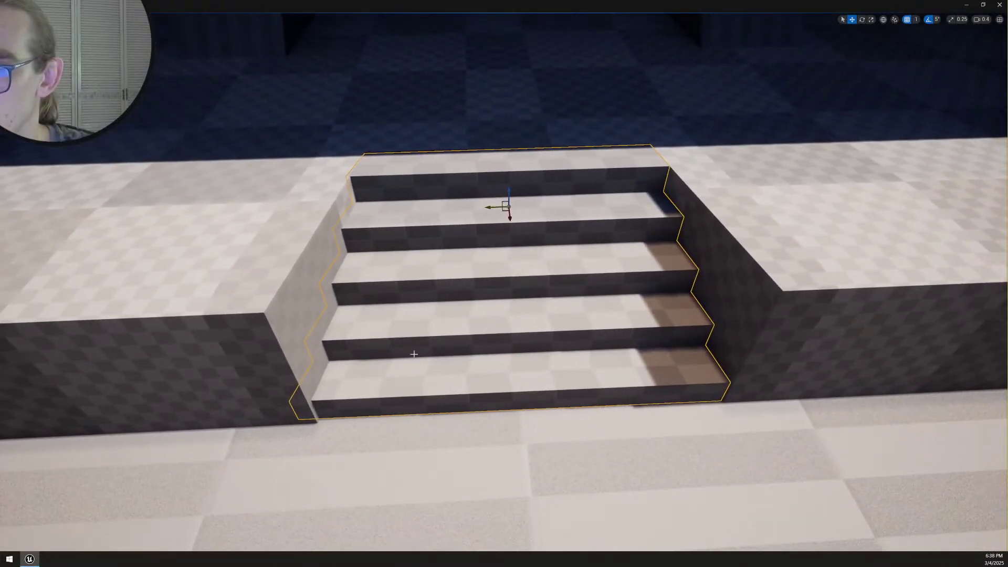
{"action": "left_click", "coordinate": [753, 350]}
{"action": "right_click_drag", "start_coordinate": [747, 367], "coordinate": [584, 318]}
{"action": "key", "text": "w"}
{"action": "key", "text": "s"}
{"action": "scroll", "coordinate": [625, 310], "scroll_direction": "up", "scroll_amount": 3}
{"action": "left_click", "coordinate": [623, 329]}
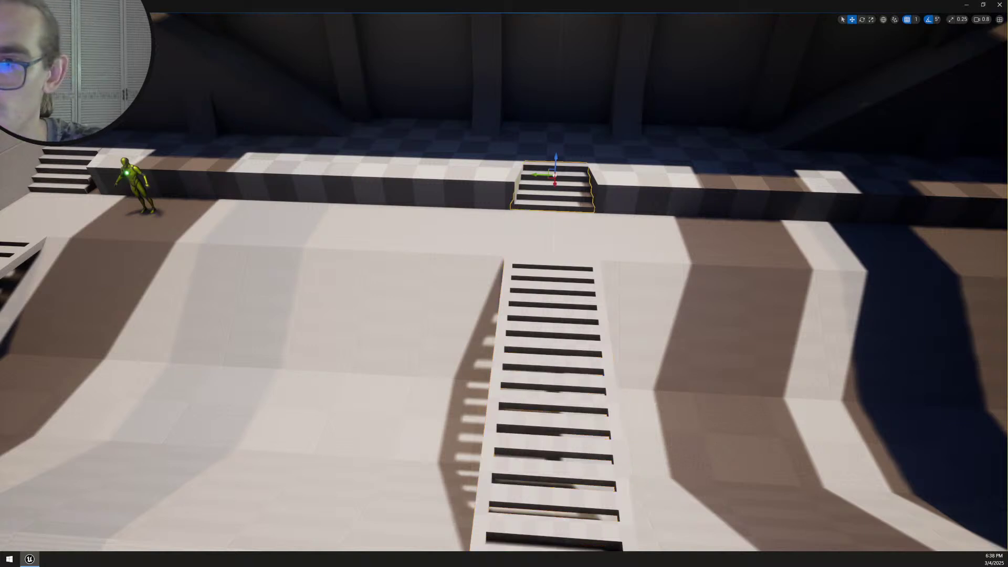
Compare the central stairs and their opening with the long slatted stairs leading up to them
{"action": "key", "text": "w"}
{"action": "right_click_drag", "start_coordinate": [612, 294], "coordinate": [566, 294]}
{"action": "key", "text": "s"}
{"action": "key", "text": "w"}
{"action": "left_click", "coordinate": [614, 334]}
{"action": "left_click", "coordinate": [440, 308]}
{"action": "key", "text": "w"}
{"action": "left_click", "coordinate": [566, 325]}
{"action": "right_click_drag", "start_coordinate": [523, 320], "coordinate": [548, 343]}
{"action": "left_click", "coordinate": [547, 322]}
{"action": "key", "text": "e"}
{"action": "key", "text": "w"}
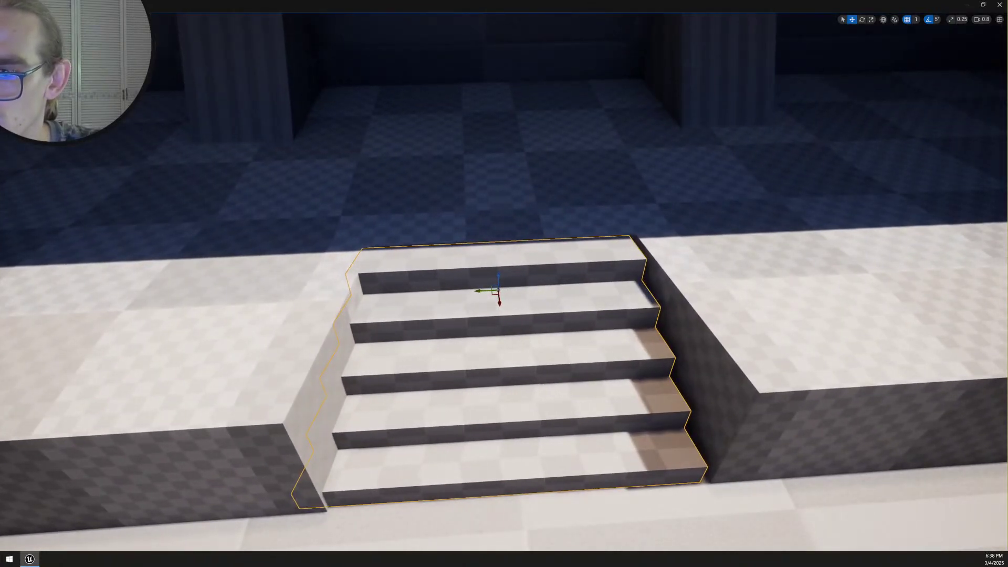
{"action": "key", "text": "s"}
{"action": "right_click_drag", "start_coordinate": [548, 336], "coordinate": [543, 363]}
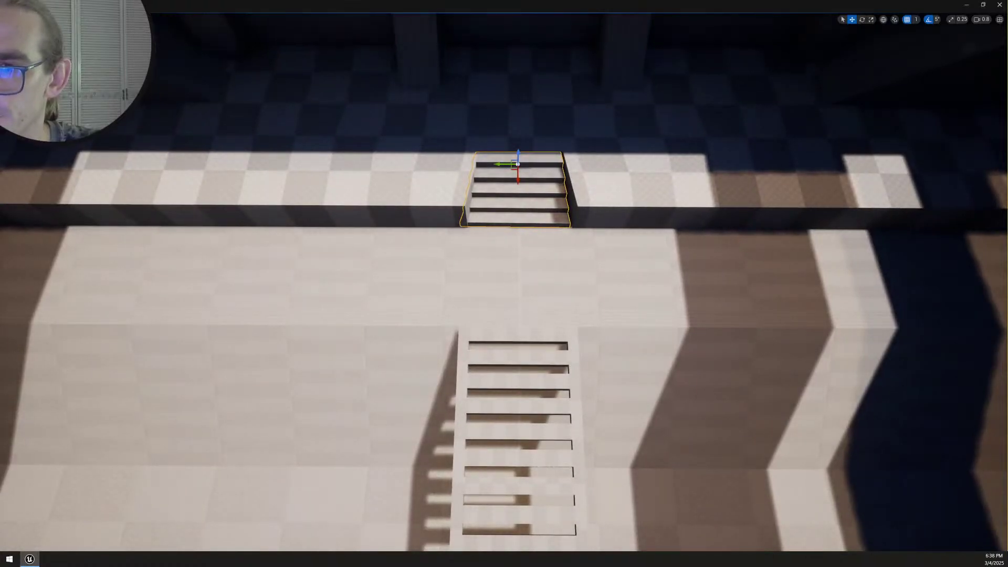
{"action": "right_click_drag", "start_coordinate": [543, 363], "coordinate": [620, 356]}
{"action": "key", "text": "f"}
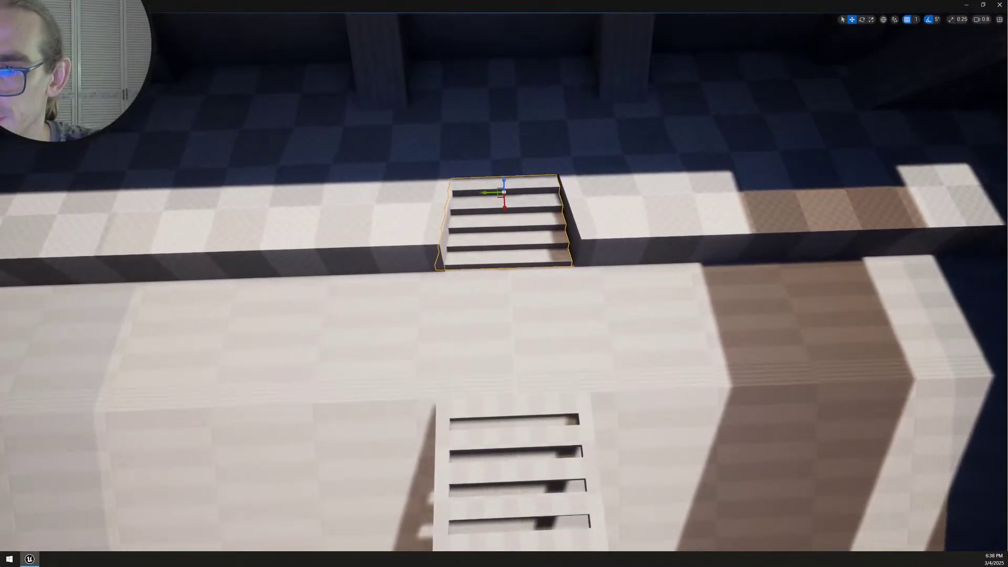
Review the whole back wall with its walkways, pillars and wall lights, and reselect the central stairs
{"action": "key", "text": "s"}
{"action": "right_click_drag", "start_coordinate": [620, 356], "coordinate": [617, 471]}
{"action": "scroll", "coordinate": [615, 409], "scroll_direction": "up", "scroll_amount": 4}
{"action": "key", "text": "w"}
{"action": "scroll", "coordinate": [617, 467], "scroll_direction": "down", "scroll_amount": 4}
{"action": "key", "text": "s"}
{"action": "scroll", "coordinate": [617, 473], "scroll_direction": "up", "scroll_amount": 3}
{"action": "right_click_drag", "start_coordinate": [575, 334], "coordinate": [524, 171]}
{"action": "key", "text": "s"}
{"action": "key", "text": "Delete"}
{"action": "left_click", "coordinate": [499, 166]}
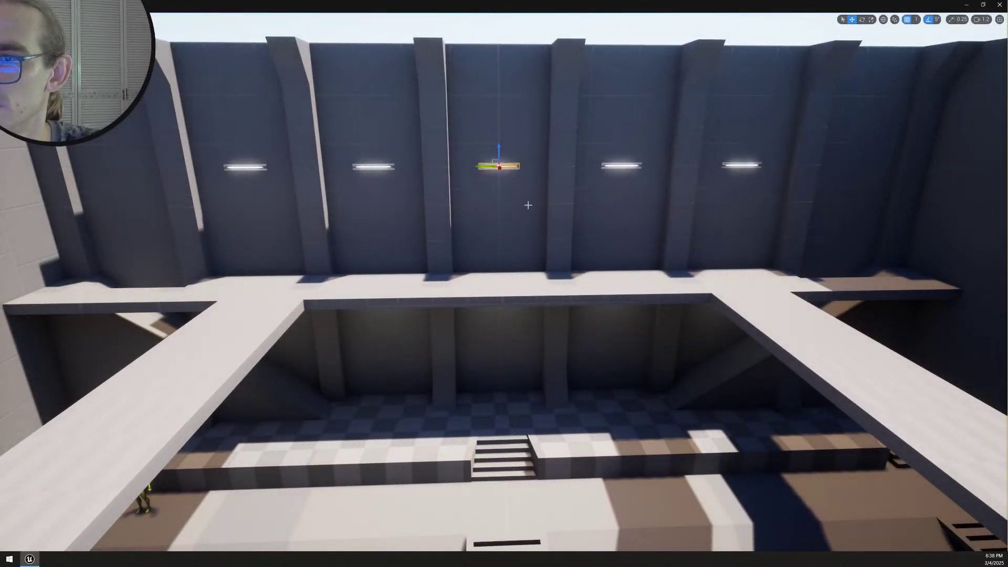
{"action": "left_click", "coordinate": [498, 166]}
{"action": "right_click_drag", "start_coordinate": [536, 342], "coordinate": [530, 442]}
{"action": "key", "text": "w"}
{"action": "left_click", "coordinate": [552, 300]}
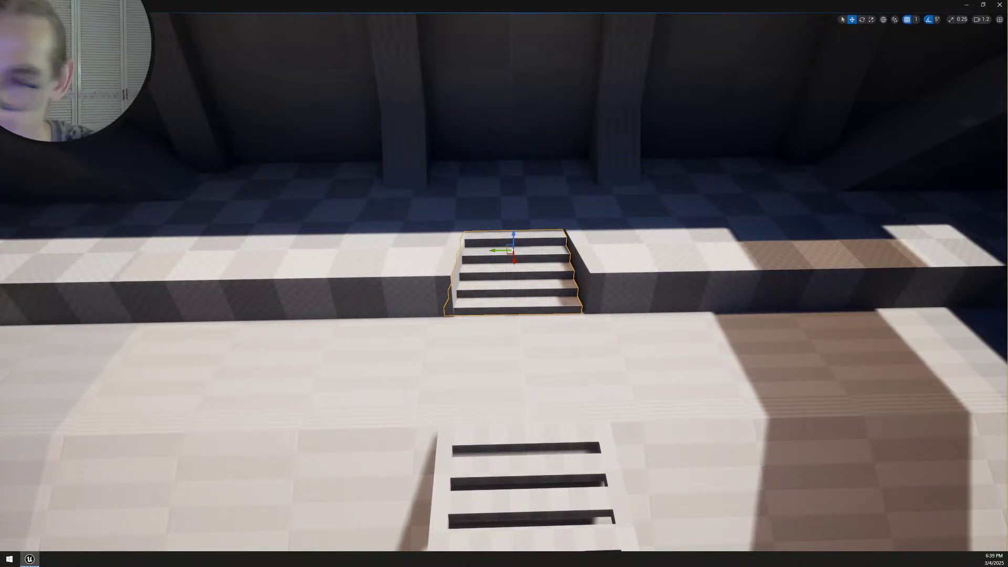
Inspect the matching stairs on the opposite platform, and return to the central stairs' opening
{"action": "right_click_drag", "start_coordinate": [588, 336], "coordinate": [593, 402]}
{"action": "key", "text": "s"}
{"action": "left_click", "coordinate": [570, 349]}
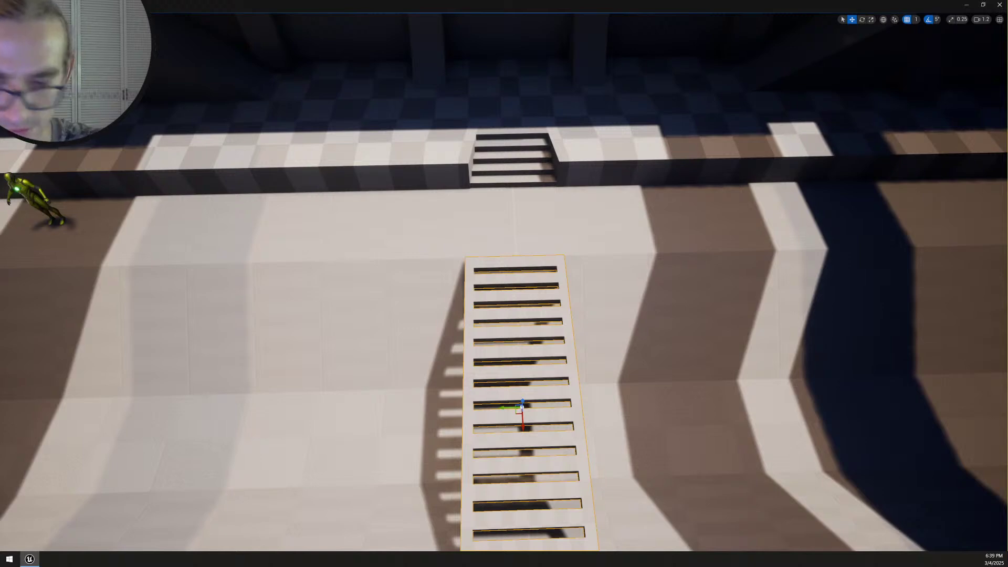
{"action": "key", "text": "Return"}
{"action": "right_click_drag", "start_coordinate": [462, 381], "coordinate": [799, 393]}
{"action": "key", "text": "w"}
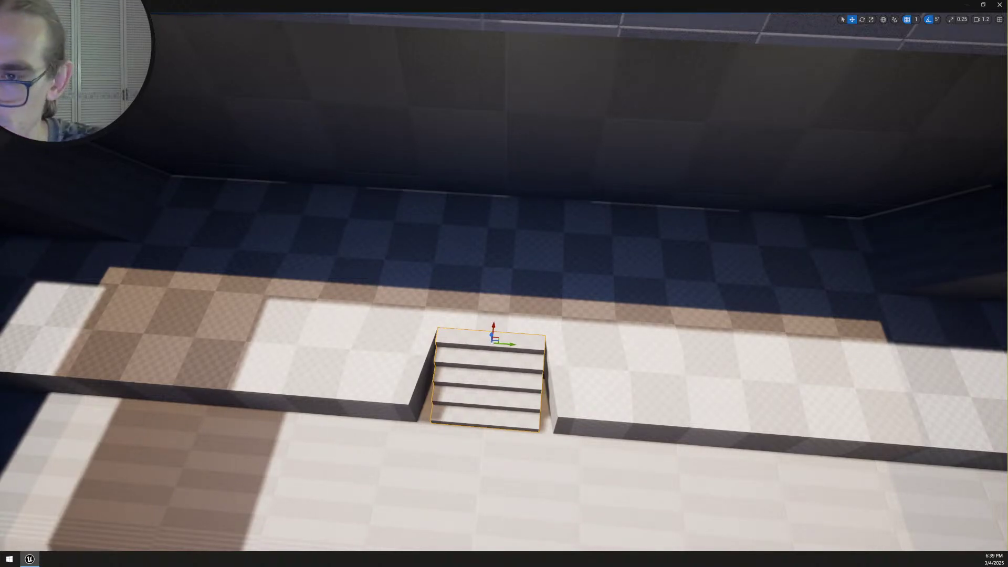
{"action": "right_click_drag", "start_coordinate": [578, 341], "coordinate": [236, 360]}
{"action": "key", "text": "w"}
{"action": "key", "text": "s"}
{"action": "scroll", "coordinate": [236, 355], "scroll_direction": "up", "scroll_amount": 1}
{"action": "key", "text": "w"}
{"action": "right_click_drag", "start_coordinate": [479, 381], "coordinate": [484, 406]}
{"action": "key", "text": "s"}
{"action": "scroll", "coordinate": [620, 351], "scroll_direction": "up", "scroll_amount": 1}
{"action": "scroll", "coordinate": [479, 381], "scroll_direction": "down", "scroll_amount": 4}
{"action": "scroll", "coordinate": [483, 406], "scroll_direction": "down", "scroll_amount": 1}
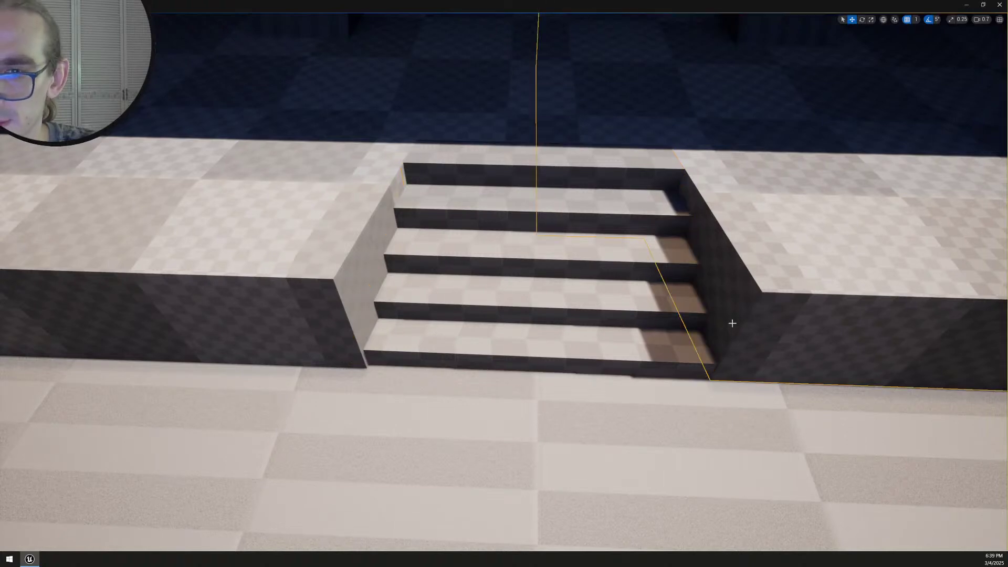
Start a PolyGroup edit on the left platform block, move its front corner edge to Y 13355, and accept the edit
{"action": "right_click_drag", "start_coordinate": [613, 340], "coordinate": [577, 339]}
{"action": "left_click", "coordinate": [342, 336]}
{"action": "right_click_drag", "start_coordinate": [342, 337], "coordinate": [336, 321]}
{"action": "right_click_drag", "start_coordinate": [567, 376], "coordinate": [568, 376]}
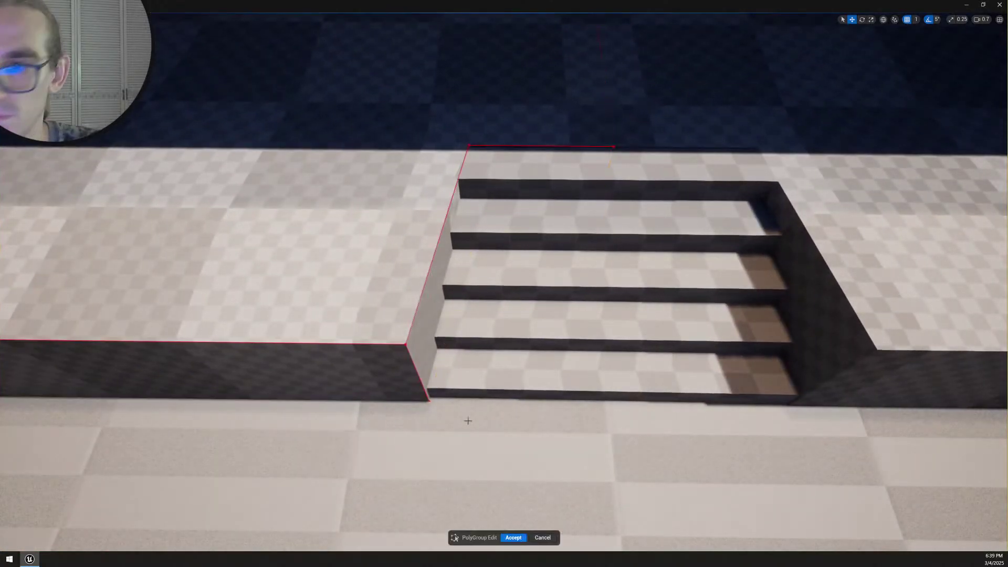
{"action": "left_click", "coordinate": [412, 366]}
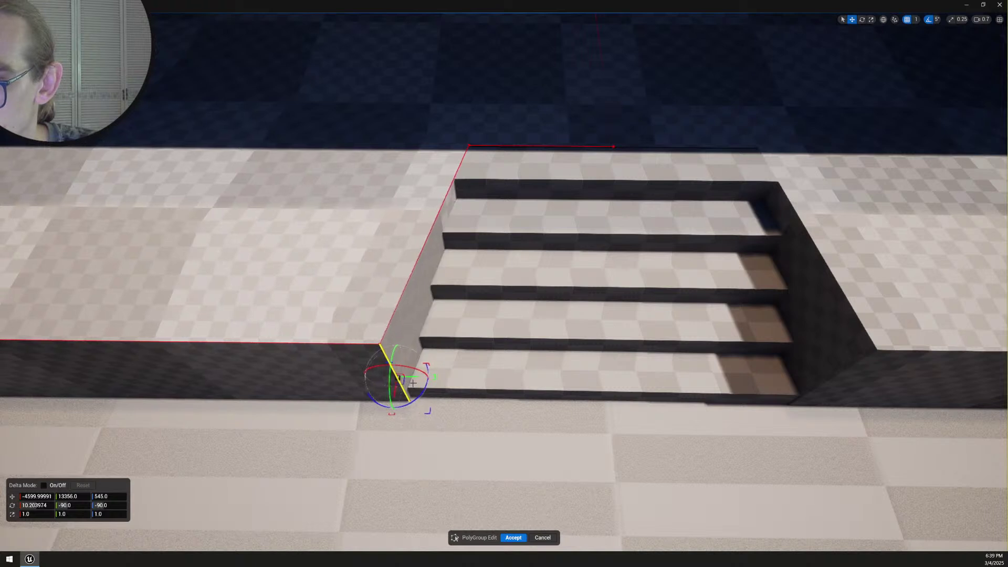
{"action": "right_click_drag", "start_coordinate": [661, 389], "coordinate": [662, 390]}
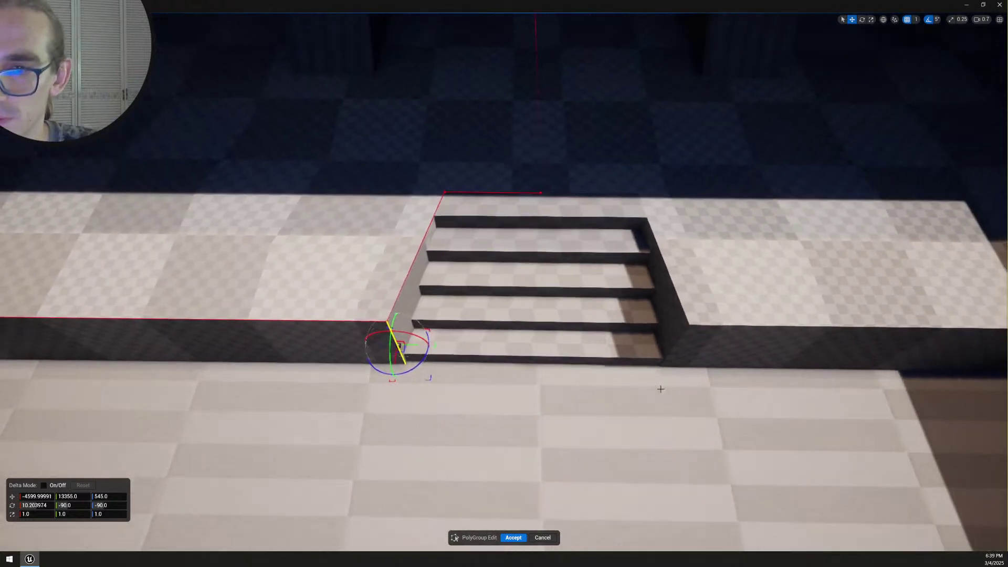
{"action": "left_click", "coordinate": [514, 539]}
Inspect the side stairs in the room's corner, and recheck how the central stairs fit between the platform blocks
{"action": "key", "text": "s"}
{"action": "right_click_drag", "start_coordinate": [687, 382], "coordinate": [669, 327]}
{"action": "key", "text": "w"}
{"action": "scroll", "coordinate": [525, 346], "scroll_direction": "up", "scroll_amount": 2}
{"action": "key", "text": "s"}
{"action": "key", "text": "w"}
{"action": "scroll", "coordinate": [670, 327], "scroll_direction": "up", "scroll_amount": 1}
{"action": "right_click_drag", "start_coordinate": [612, 370], "coordinate": [629, 375]}
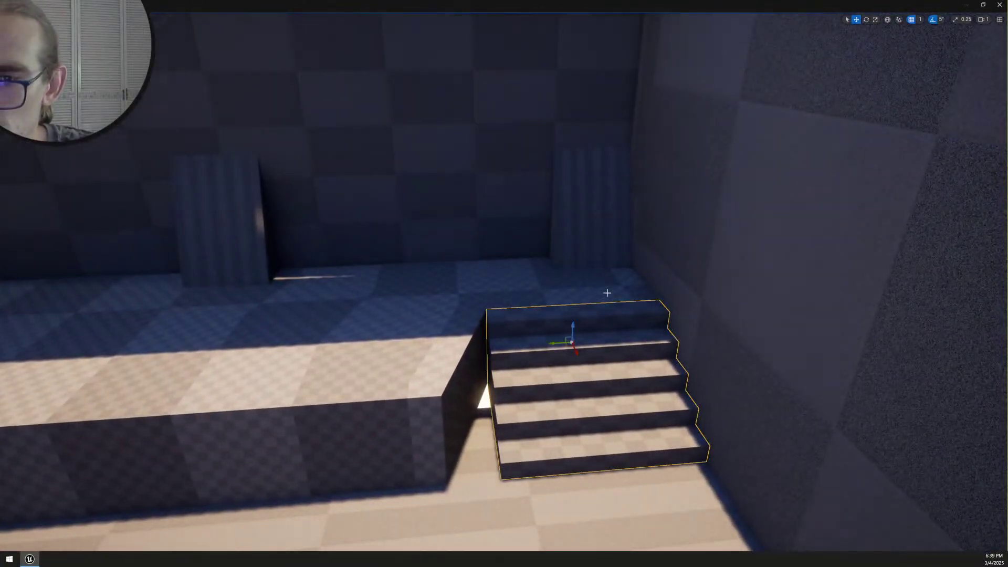
{"action": "mouse_move", "coordinate": [624, 314]}
{"action": "right_mouse_down"}
{"action": "mouse_move", "coordinate": [636, 303]}
{"action": "mouse_move", "coordinate": [650, 324]}
{"action": "mouse_move", "coordinate": [530, 318]}
{"action": "mouse_move", "coordinate": [642, 318]}
{"action": "right_mouse_up"}
{"action": "key", "text": "w"}
{"action": "scroll", "coordinate": [645, 323], "scroll_direction": "down", "scroll_amount": 2}
{"action": "key", "text": "s"}
{"action": "key", "text": "a"}
{"action": "scroll", "coordinate": [570, 321], "scroll_direction": "up", "scroll_amount": 1}
{"action": "key", "text": "d"}
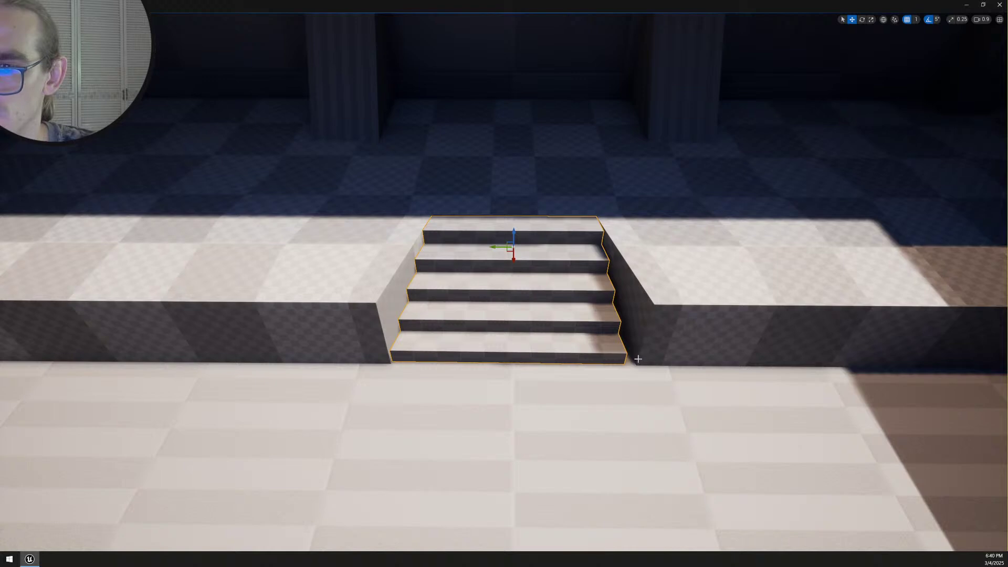
Check the central stairs and platform opening from beyond the long slatted stairs
{"action": "right_click_drag", "start_coordinate": [586, 307], "coordinate": [589, 314]}
{"action": "key", "text": "s"}
{"action": "scroll", "coordinate": [588, 307], "scroll_direction": "up", "scroll_amount": 1}
{"action": "scroll", "coordinate": [588, 307], "scroll_direction": "up", "scroll_amount": 2}
{"action": "key", "text": "e"}
{"action": "key", "text": "s"}
{"action": "key", "text": "w"}
{"action": "scroll", "coordinate": [589, 307], "scroll_direction": "down", "scroll_amount": 4}
{"action": "key", "text": "s"}
{"action": "key", "text": "Delete"}
{"action": "left_click", "coordinate": [580, 349]}
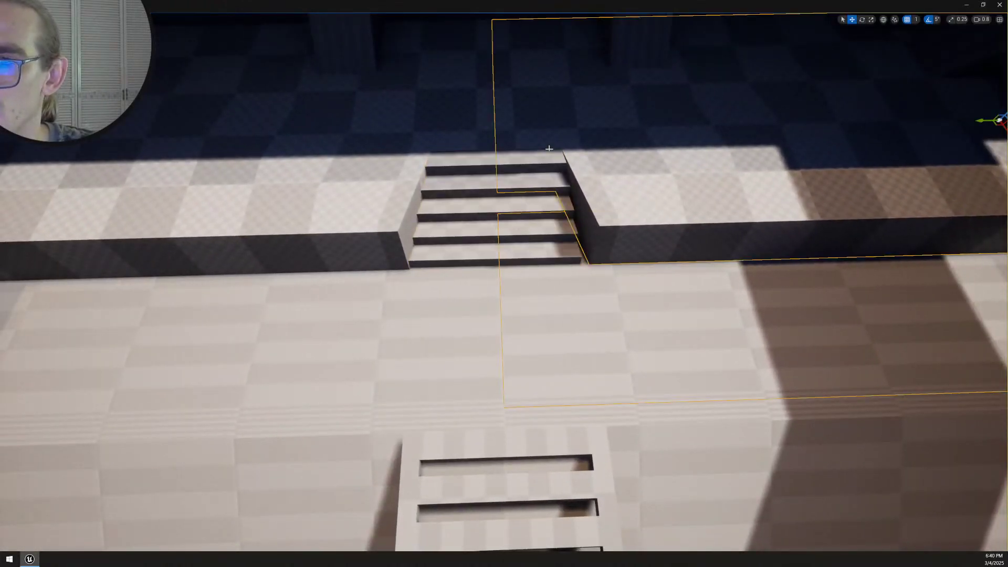
Compare the stair openings of both facing platforms from above and up close
{"action": "key", "text": "s"}
{"action": "right_click_drag", "start_coordinate": [613, 212], "coordinate": [630, 238]}
{"action": "key", "text": "s"}
{"action": "key", "text": "w"}
{"action": "scroll", "coordinate": [688, 236], "scroll_direction": "up", "scroll_amount": 1}
{"action": "key", "text": "w"}
{"action": "key", "text": "d"}
{"action": "scroll", "coordinate": [651, 234], "scroll_direction": "down", "scroll_amount": 3}
{"action": "key", "text": "a"}
{"action": "scroll", "coordinate": [630, 238], "scroll_direction": "up", "scroll_amount": 2}
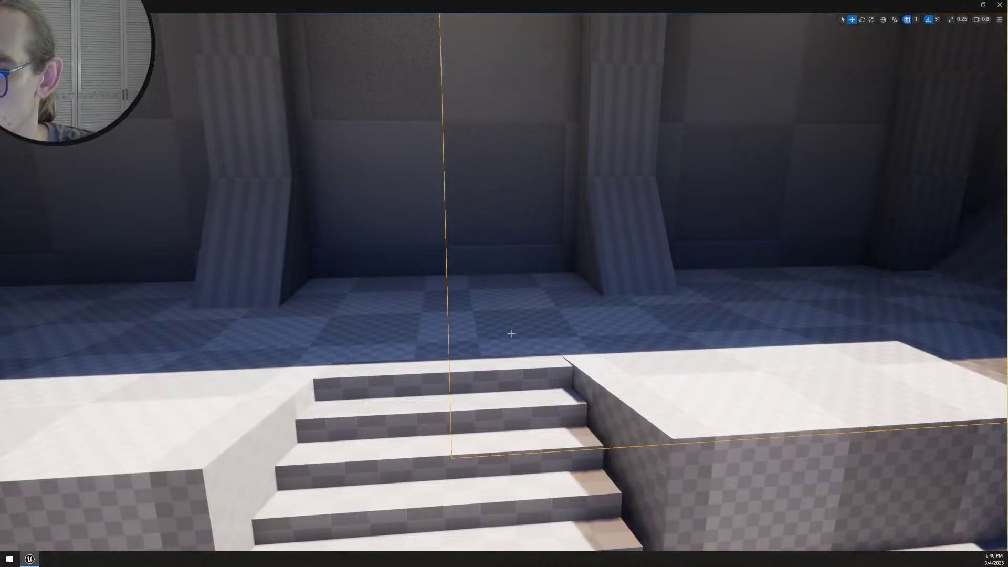
{"action": "right_click_drag", "start_coordinate": [629, 238], "coordinate": [870, 342]}
{"action": "scroll", "coordinate": [629, 238], "scroll_direction": "up", "scroll_amount": 1}
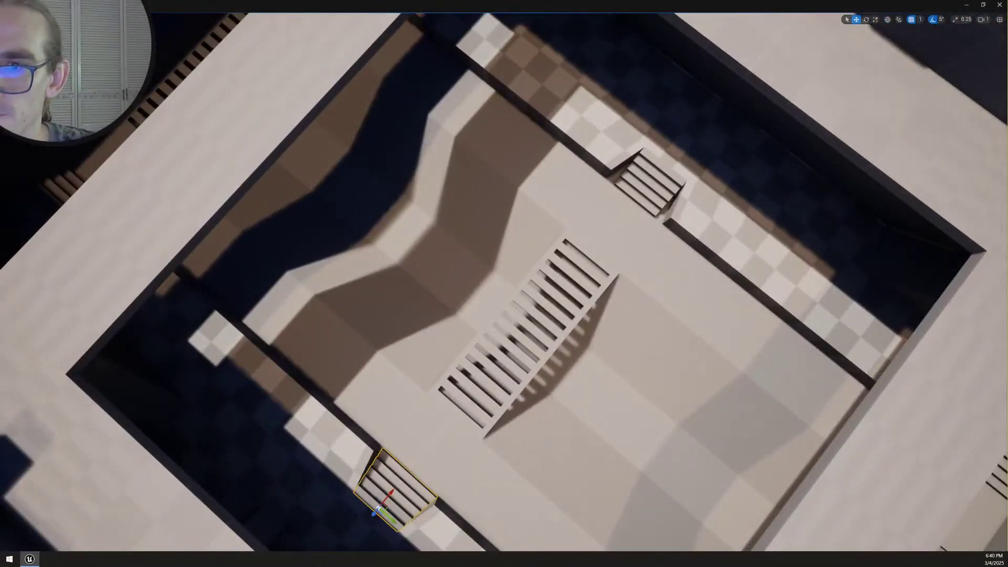
{"action": "right_click_drag", "start_coordinate": [630, 238], "coordinate": [629, 238]}
{"action": "right_click_drag", "start_coordinate": [539, 306], "coordinate": [539, 305]}
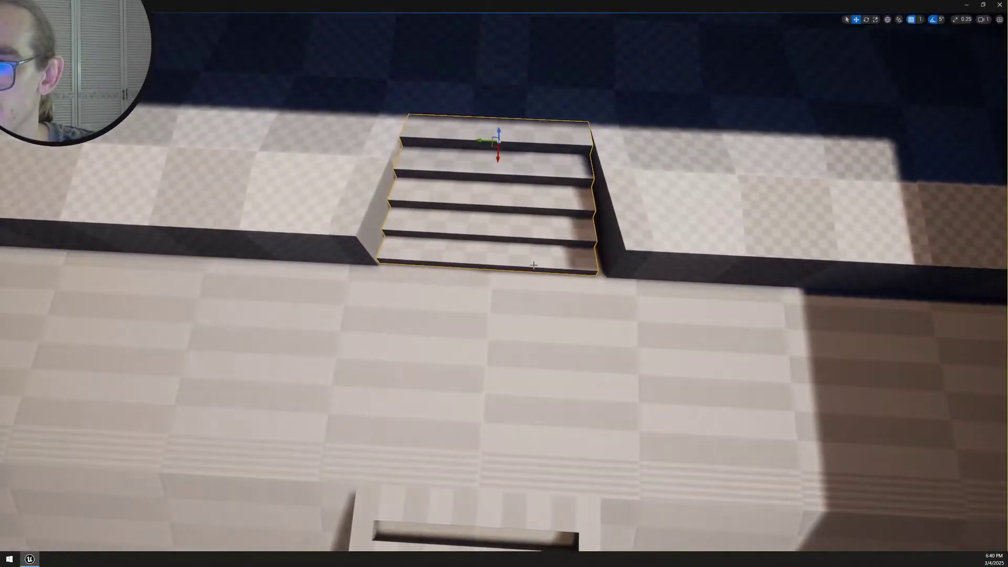
{"action": "right_click_drag", "start_coordinate": [537, 229], "coordinate": [537, 229]}
{"action": "scroll", "coordinate": [537, 229], "scroll_direction": "down", "scroll_amount": 2}
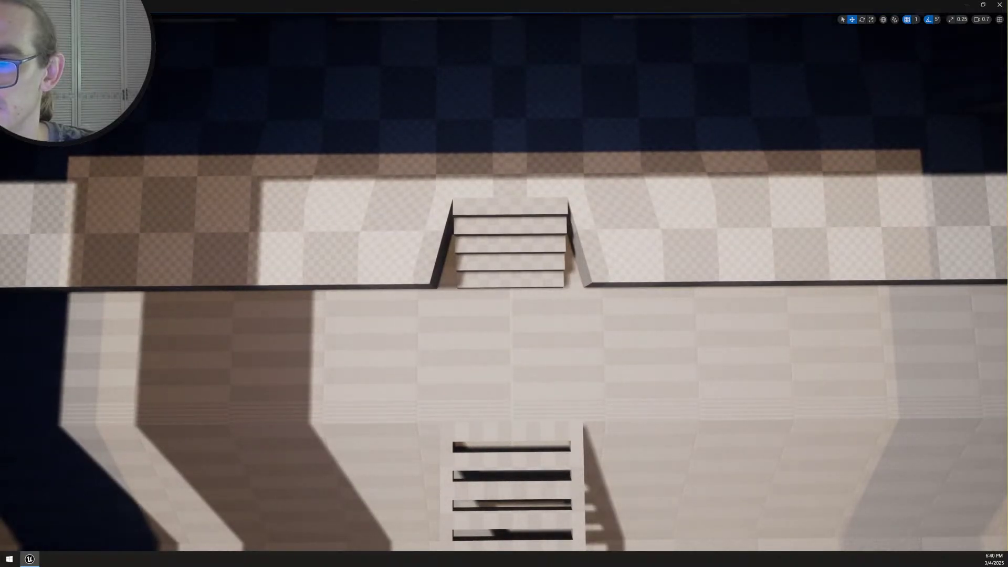
{"action": "right_click_drag", "start_coordinate": [537, 229], "coordinate": [538, 229]}
{"action": "right_click_drag", "start_coordinate": [526, 312], "coordinate": [527, 312]}
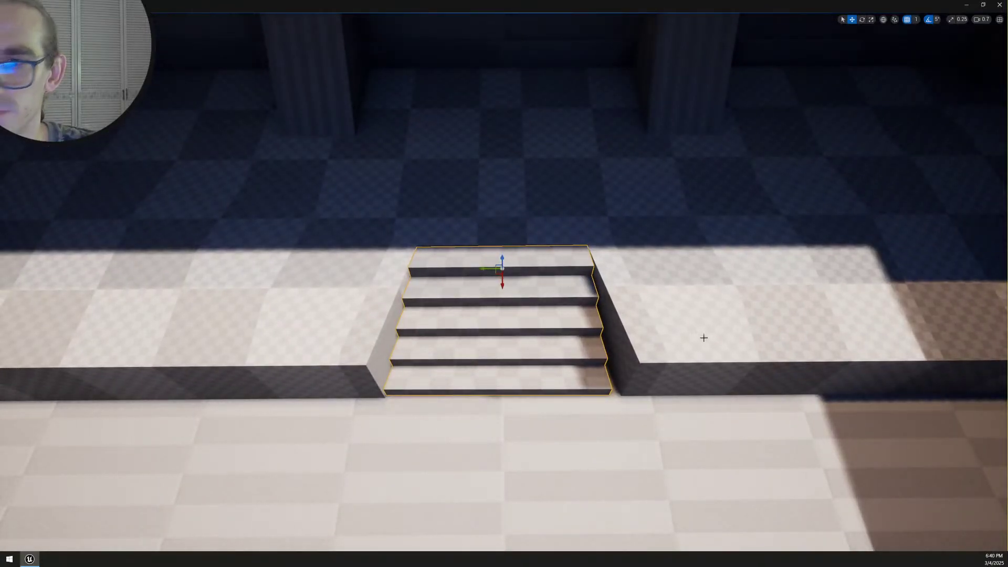
In a PolyGroup edit, rotate the central stairs' right side faces by 5°, move them to Y 13100, and accept
{"action": "key", "text": "shift+e"}
{"action": "right_click_drag", "start_coordinate": [545, 313], "coordinate": [600, 355]}
{"action": "left_click_drag", "start_coordinate": [693, 459], "coordinate": [550, 154]}
{"action": "left_click_drag", "start_coordinate": [468, 144], "coordinate": [531, 428]}
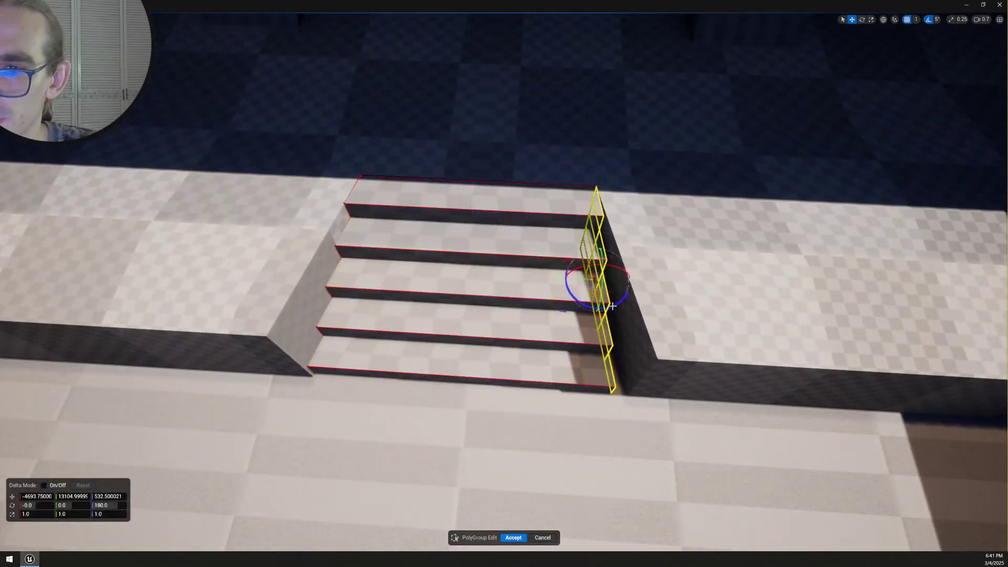
{"action": "left_click_drag", "start_coordinate": [613, 306], "coordinate": [586, 281]}
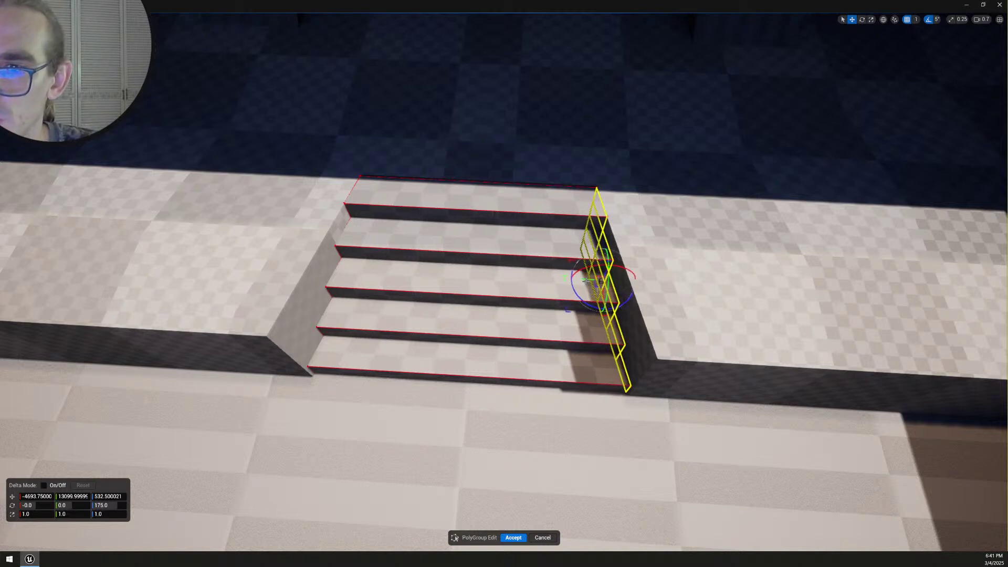
{"action": "mouse_move", "coordinate": [578, 300]}
{"action": "right_mouse_down"}
{"action": "mouse_move", "coordinate": [518, 294]}
{"action": "mouse_move", "coordinate": [567, 300]}
{"action": "right_mouse_up"}
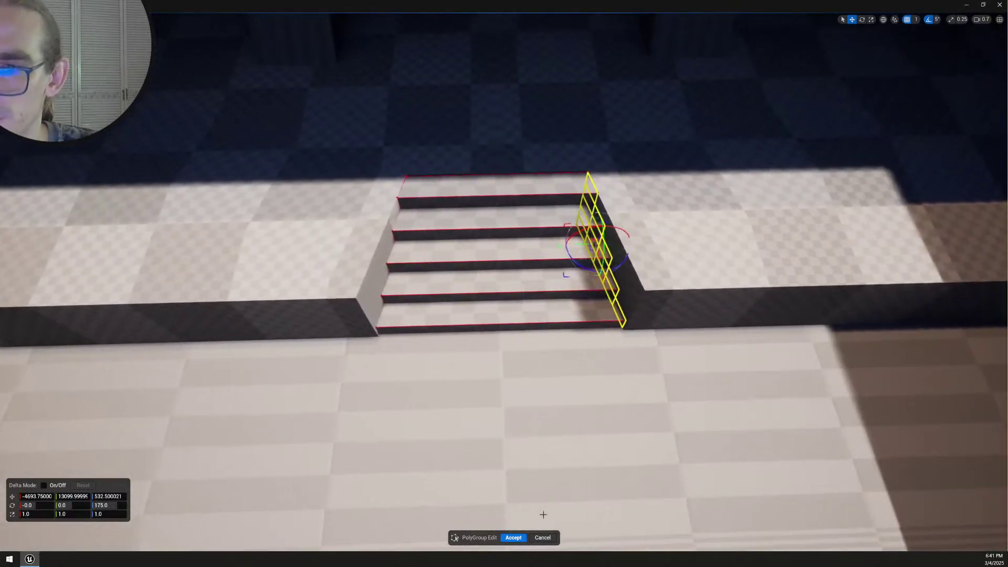
{"action": "left_click", "coordinate": [513, 538]}
Inspect from the side how the central stairs overlap the adjoining platform block
{"action": "scroll", "coordinate": [504, 284], "scroll_direction": "down", "scroll_amount": 2}
{"action": "right_click_drag", "start_coordinate": [504, 284], "coordinate": [562, 287]}
{"action": "right_click_drag", "start_coordinate": [405, 284], "coordinate": [403, 319]}
{"action": "left_click", "coordinate": [546, 304]}
{"action": "mouse_move", "coordinate": [546, 305]}
{"action": "right_mouse_down"}
{"action": "mouse_move", "coordinate": [594, 310]}
{"action": "mouse_move", "coordinate": [557, 289]}
{"action": "right_mouse_up"}
{"action": "right_click_drag", "start_coordinate": [384, 313], "coordinate": [601, 349]}
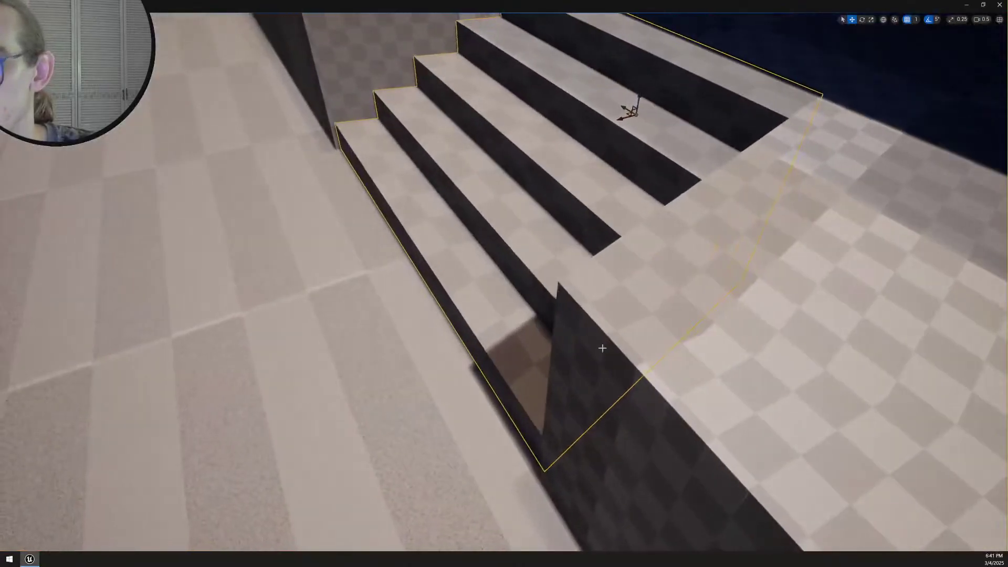
Nudge the central stairs slightly so they line up with the adjoining platform blocks
{"action": "left_click_drag", "start_coordinate": [620, 120], "coordinate": [614, 123]}
{"action": "right_click_drag", "start_coordinate": [614, 123], "coordinate": [583, 154]}
In a PolyGroup edit of the right platform block, move its end faces beneath the stairs' top step to about X -4746 and accept
{"action": "left_click", "coordinate": [599, 250]}
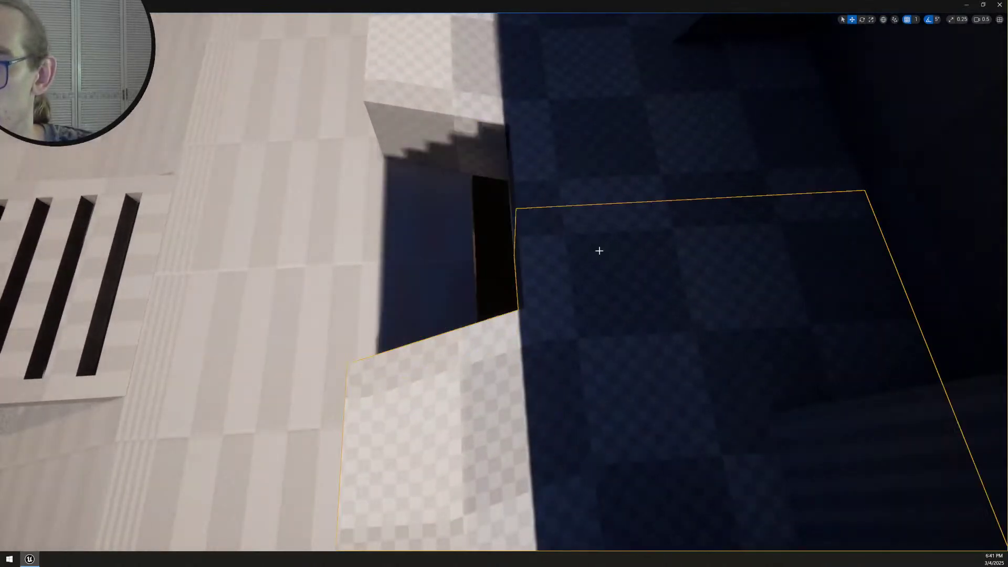
{"action": "key", "text": "p"}
{"action": "left_click_drag", "start_coordinate": [609, 426], "coordinate": [460, 152]}
{"action": "left_click_drag", "start_coordinate": [681, 311], "coordinate": [632, 154], "text": "ctrl"}
{"action": "left_click_drag", "start_coordinate": [415, 411], "coordinate": [462, 273], "text": "ctrl"}
{"action": "key", "text": "w"}
{"action": "right_click_drag", "start_coordinate": [583, 293], "coordinate": [632, 332]}
{"action": "key", "text": "d"}
{"action": "key", "text": "a"}
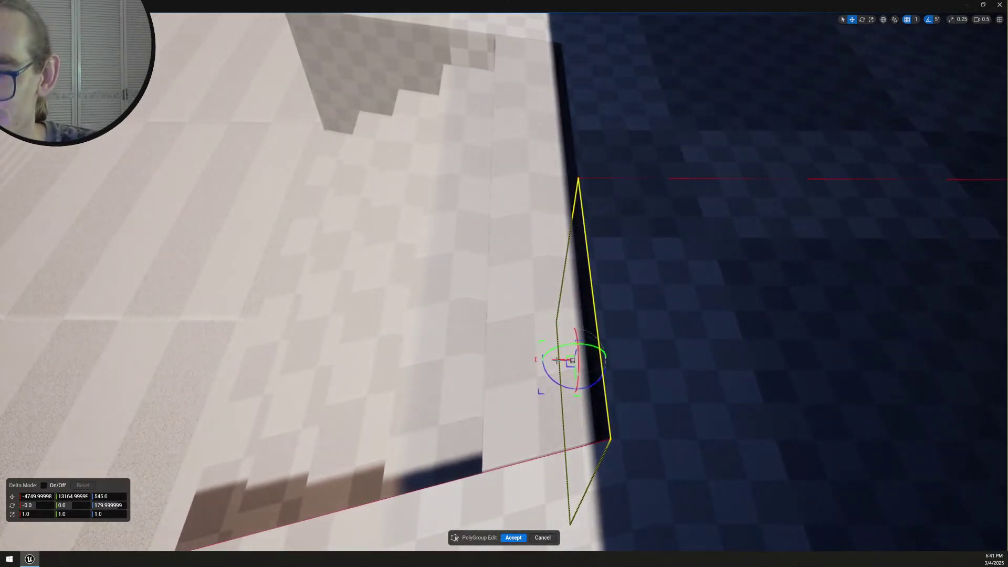
{"action": "left_click_drag", "start_coordinate": [559, 360], "coordinate": [548, 360]}
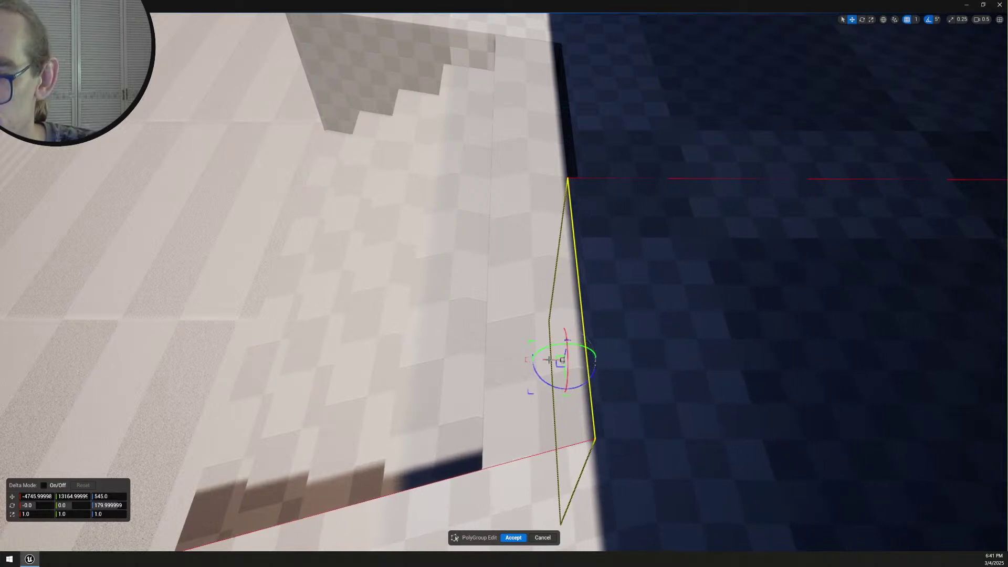
{"action": "key", "text": "a"}
{"action": "mouse_move", "coordinate": [550, 360]}
{"action": "right_mouse_down"}
{"action": "mouse_move", "coordinate": [735, 362]}
{"action": "mouse_move", "coordinate": [746, 373]}
{"action": "mouse_move", "coordinate": [549, 360]}
{"action": "right_mouse_up"}
{"action": "key", "text": "s"}
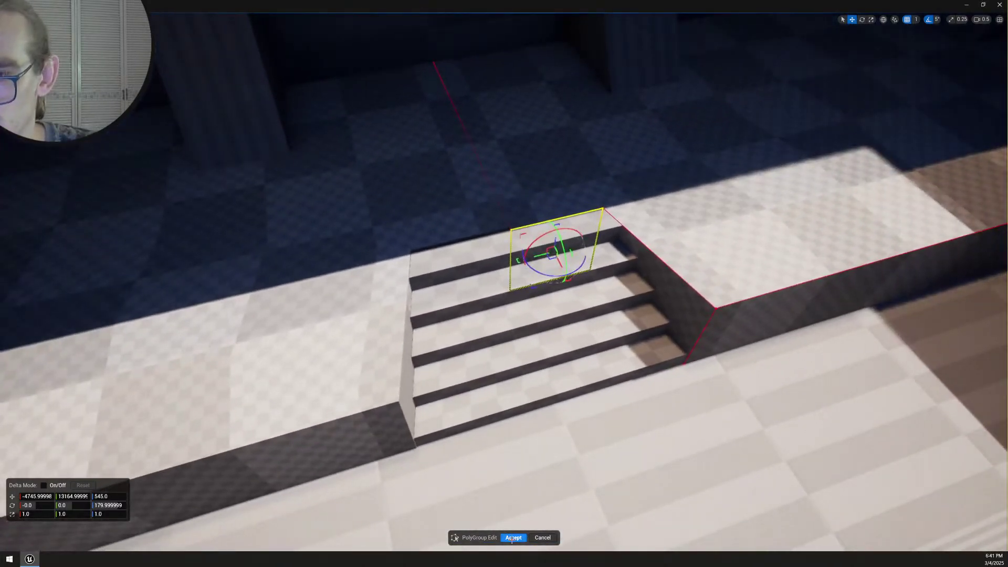
{"action": "left_click", "coordinate": [513, 538]}
Inspect from low and frontal views how both ends of the central stairs meet the platform blocks
{"action": "mouse_move", "coordinate": [612, 439]}
{"action": "right_mouse_down"}
{"action": "mouse_move", "coordinate": [409, 430]}
{"action": "mouse_move", "coordinate": [612, 439]}
{"action": "right_mouse_up"}
{"action": "key", "text": "d"}
{"action": "key", "text": "w"}
{"action": "key", "text": "s"}
{"action": "left_click", "coordinate": [455, 360]}
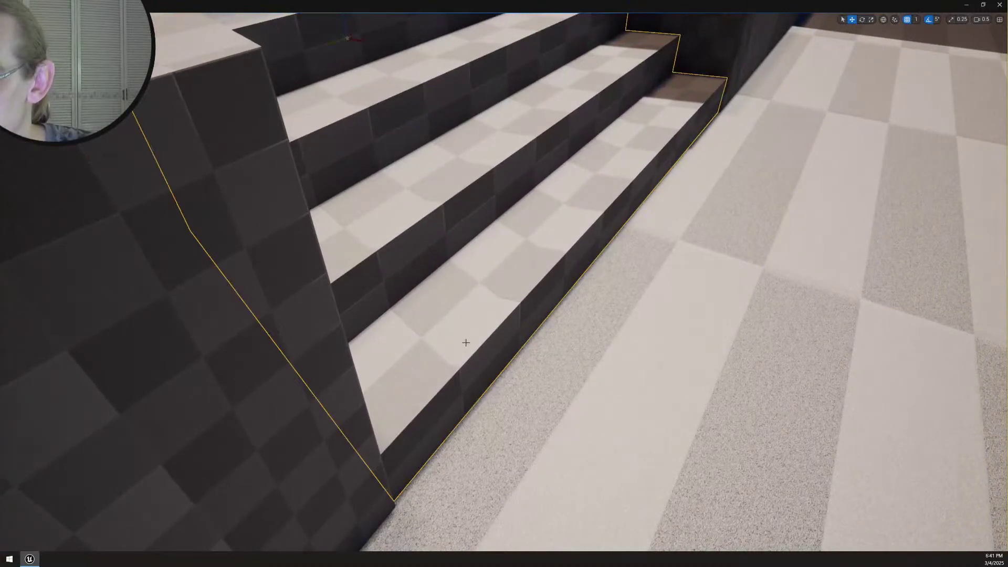
{"action": "right_click_drag", "start_coordinate": [455, 360], "coordinate": [566, 243]}
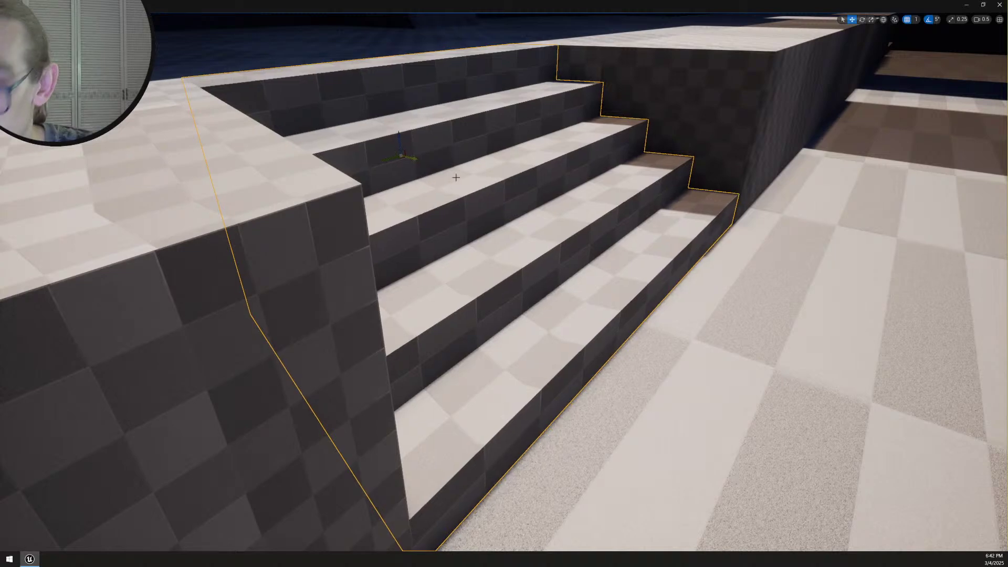
{"action": "key", "text": "Escape"}
{"action": "mouse_move", "coordinate": [456, 178]}
{"action": "right_mouse_down"}
{"action": "mouse_move", "coordinate": [468, 171]}
{"action": "mouse_move", "coordinate": [368, 158]}
{"action": "mouse_move", "coordinate": [446, 158]}
{"action": "mouse_move", "coordinate": [456, 177]}
{"action": "right_mouse_up"}
{"action": "key", "text": "w"}
{"action": "right_click_drag", "start_coordinate": [713, 246], "coordinate": [713, 246]}
Mirror the central stairs across their middle plane at Y 13215, comparing the side planes first, and accept
{"action": "left_click", "coordinate": [687, 254]}
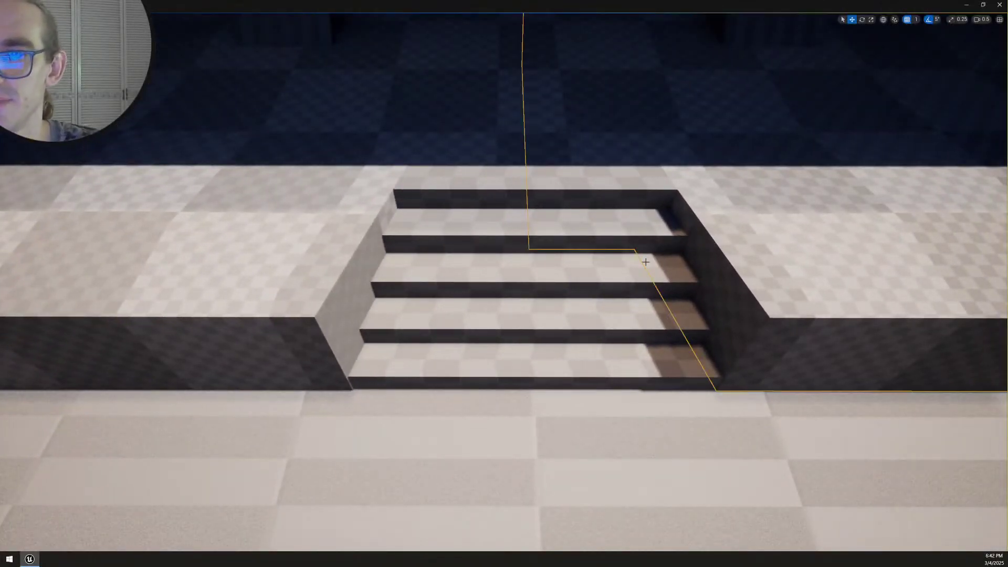
{"action": "right_click_drag", "start_coordinate": [653, 270], "coordinate": [653, 270]}
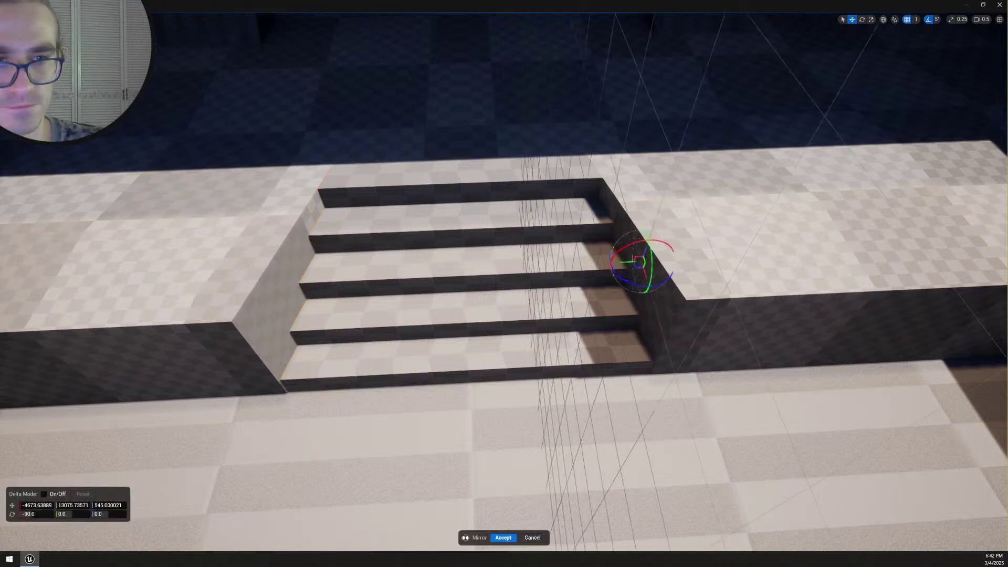
{"action": "left_click", "coordinate": [288, 277], "text": "ctrl"}
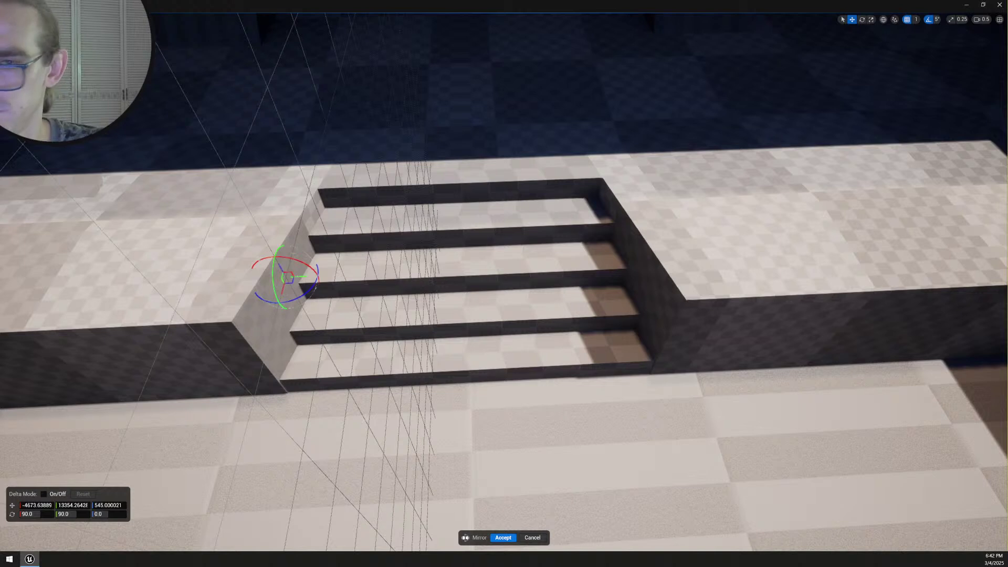
{"action": "left_click", "coordinate": [640, 261], "text": "ctrl"}
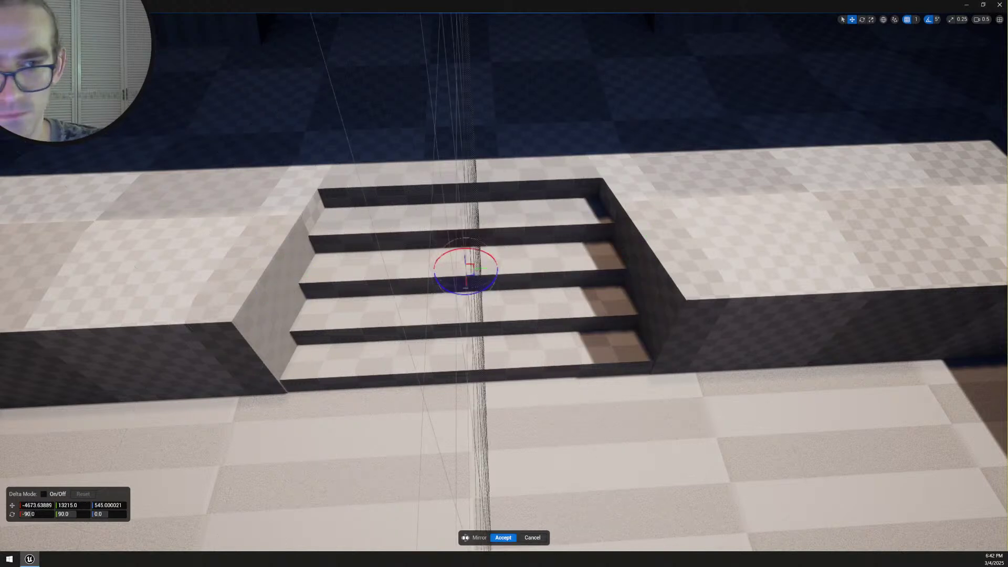
{"action": "left_click", "coordinate": [288, 277], "text": "ctrl"}
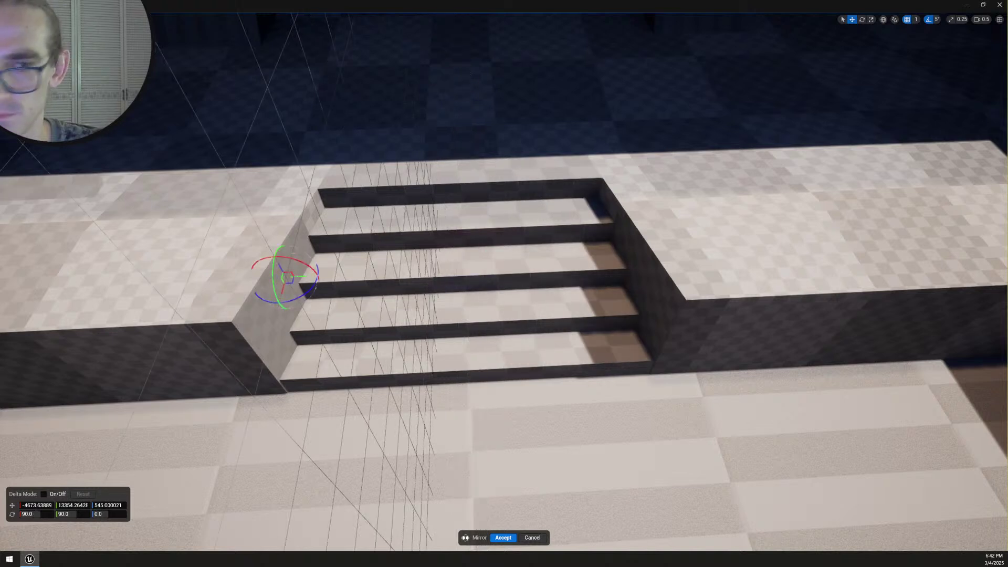
{"action": "left_click_drag", "start_coordinate": [288, 277], "coordinate": [466, 269]}
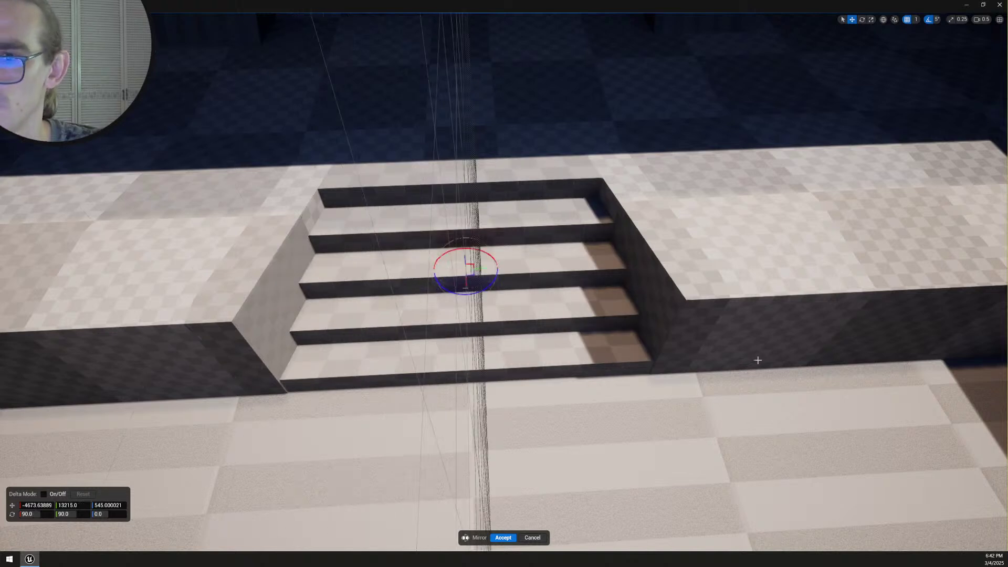
{"action": "mouse_move", "coordinate": [672, 347]}
{"action": "right_mouse_down"}
{"action": "mouse_move", "coordinate": [735, 357]}
{"action": "mouse_move", "coordinate": [748, 391]}
{"action": "mouse_move", "coordinate": [671, 347]}
{"action": "right_mouse_up"}
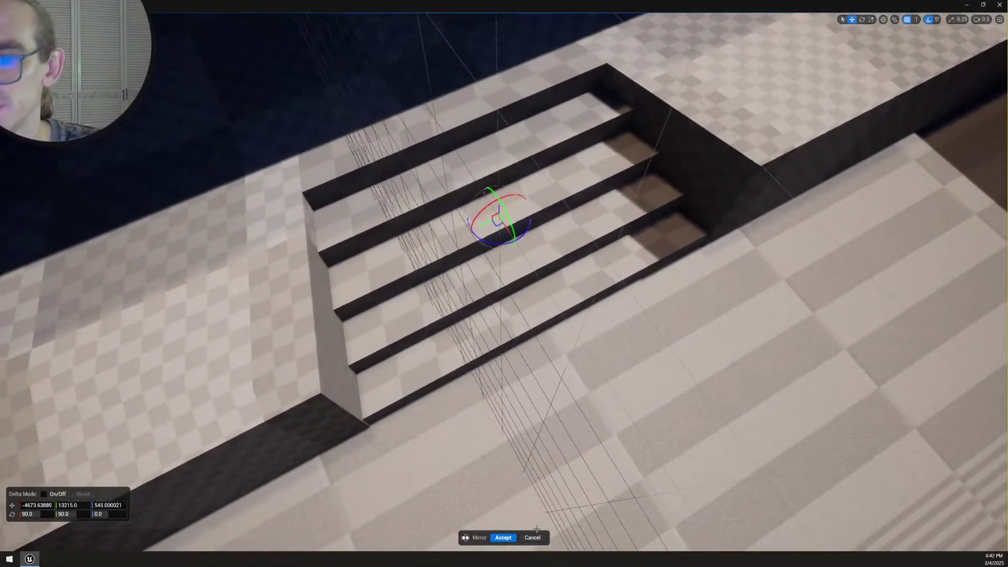
{"action": "left_click", "coordinate": [503, 537]}
Nudge the mirrored stairs slightly along X to line them up with the platform opening, checking them from both ends
{"action": "right_click_drag", "start_coordinate": [450, 152], "coordinate": [534, 295]}
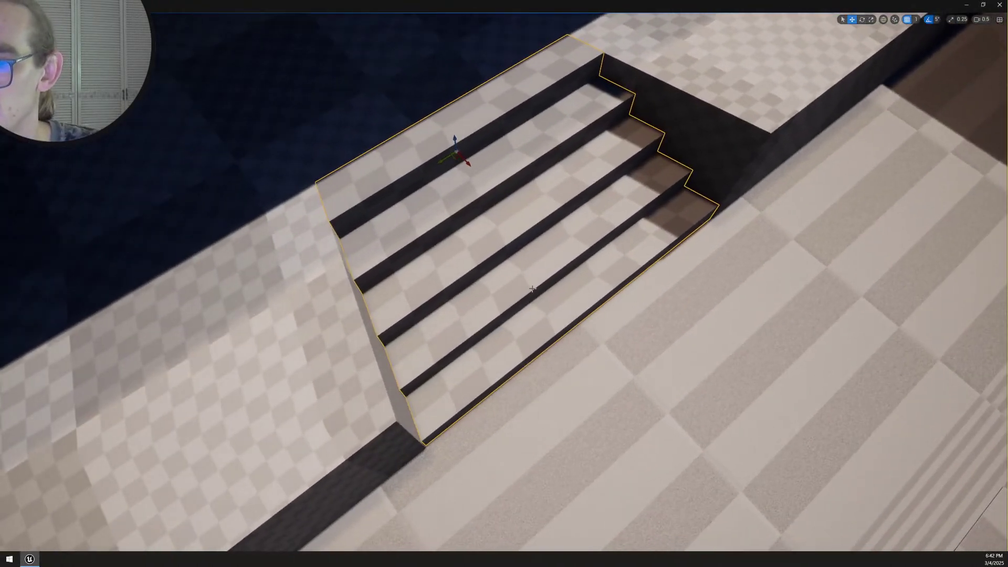
{"action": "left_click_drag", "start_coordinate": [467, 163], "coordinate": [468, 165]}
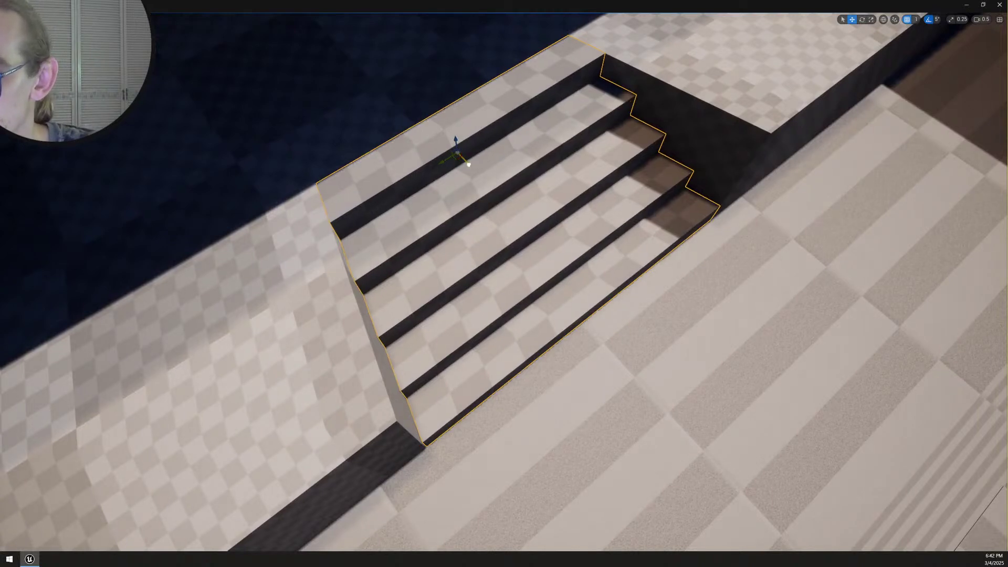
{"action": "key", "text": "Escape"}
{"action": "right_click_drag", "start_coordinate": [534, 295], "coordinate": [341, 323]}
{"action": "key", "text": "Escape"}
{"action": "right_click_drag", "start_coordinate": [657, 256], "coordinate": [605, 259]}
{"action": "left_click", "coordinate": [644, 229]}
{"action": "right_click_drag", "start_coordinate": [644, 229], "coordinate": [651, 178]}
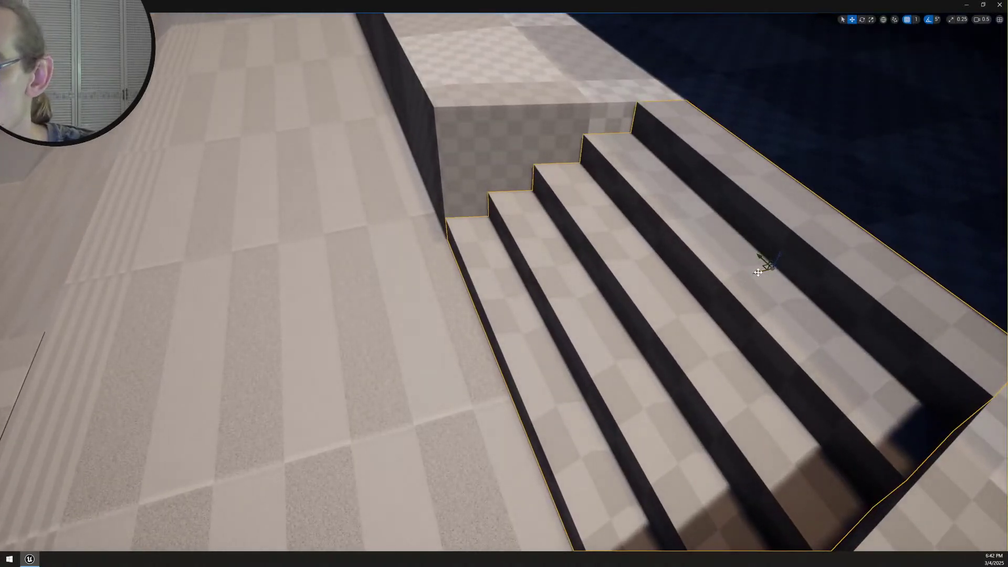
{"action": "left_click_drag", "start_coordinate": [758, 273], "coordinate": [759, 273]}
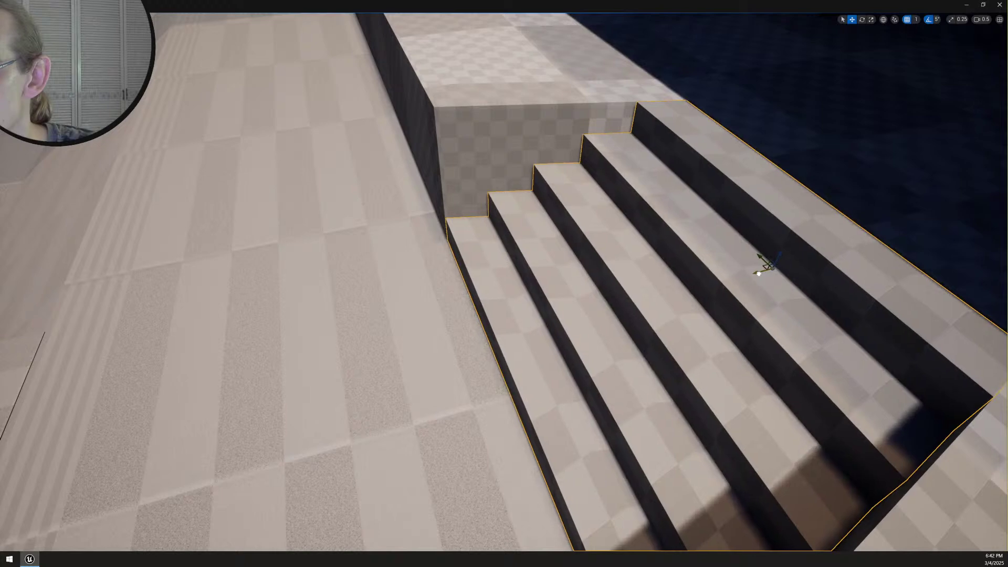
{"action": "right_click_drag", "start_coordinate": [751, 292], "coordinate": [752, 313]}
Reopen the right platform block in a PolyGroup edit, fine-adjust its hidden end faces under the top step at about X -4746, and accept
{"action": "right_click_drag", "start_coordinate": [702, 338], "coordinate": [707, 328]}
{"action": "left_click", "coordinate": [504, 252]}
{"action": "left_click", "coordinate": [530, 383], "text": "shift"}
{"action": "right_click_drag", "start_coordinate": [552, 248], "coordinate": [665, 293]}
{"action": "key", "text": "ctrl+e"}
{"action": "left_click_drag", "start_coordinate": [645, 428], "coordinate": [521, 182]}
{"action": "left_click_drag", "start_coordinate": [495, 276], "coordinate": [507, 462], "text": "ctrl"}
{"action": "left_click_drag", "start_coordinate": [736, 383], "coordinate": [643, 149], "text": "ctrl"}
{"action": "key", "text": "w"}
{"action": "right_click_drag", "start_coordinate": [608, 223], "coordinate": [608, 223]}
{"action": "scroll", "coordinate": [608, 224], "scroll_direction": "down", "scroll_amount": 2}
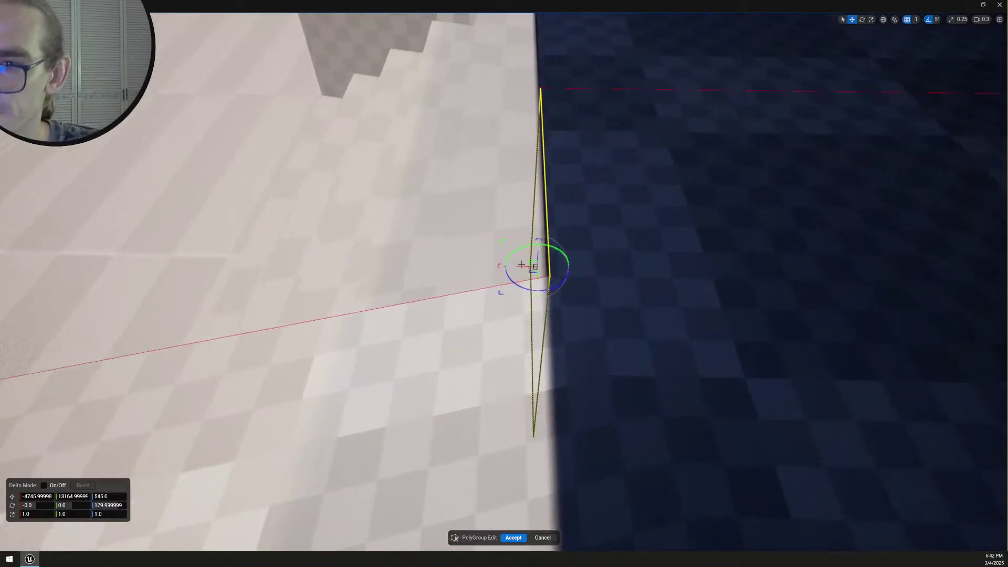
{"action": "left_click_drag", "start_coordinate": [521, 267], "coordinate": [520, 268]}
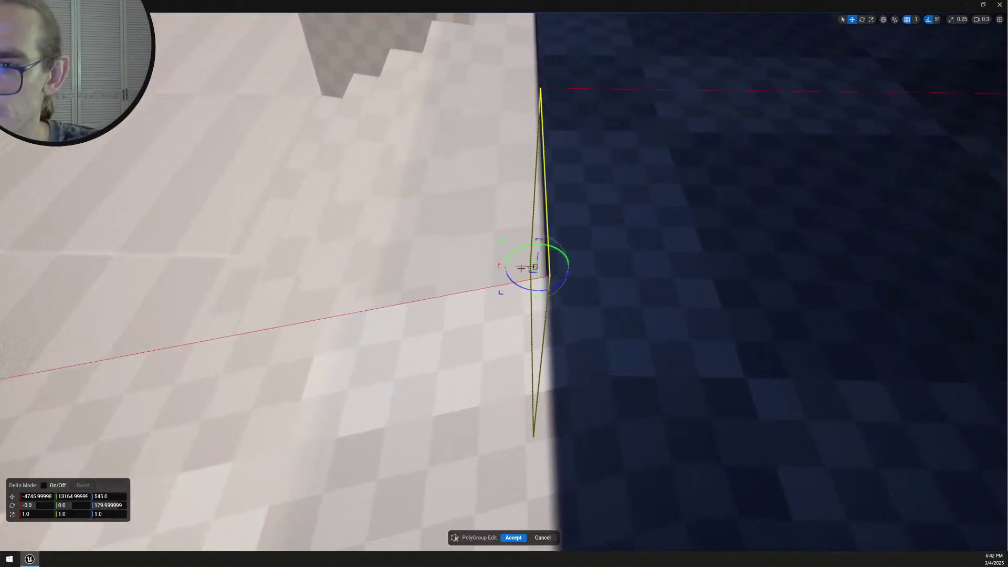
{"action": "key", "text": "s"}
{"action": "right_click_drag", "start_coordinate": [520, 269], "coordinate": [735, 237]}
{"action": "scroll", "coordinate": [520, 269], "scroll_direction": "up", "scroll_amount": 3}
{"action": "left_click", "coordinate": [516, 538]}
Clear the selection, check the stairs and platforms from a distance, and save the level
{"action": "key", "text": "q"}
{"action": "key", "text": "Escape"}
{"action": "key", "text": "w"}
{"action": "right_click_drag", "start_coordinate": [618, 367], "coordinate": [618, 404]}
{"action": "right_click_drag", "start_coordinate": [544, 431], "coordinate": [581, 429]}
{"action": "key", "text": "w"}
{"action": "scroll", "coordinate": [696, 445], "scroll_direction": "down", "scroll_amount": 2}
{"action": "key", "text": "s"}
{"action": "key", "text": "s"}
{"action": "scroll", "coordinate": [593, 435], "scroll_direction": "up", "scroll_amount": 3}
{"action": "key", "text": "w"}
{"action": "right_click_drag", "start_coordinate": [617, 374], "coordinate": [616, 374]}
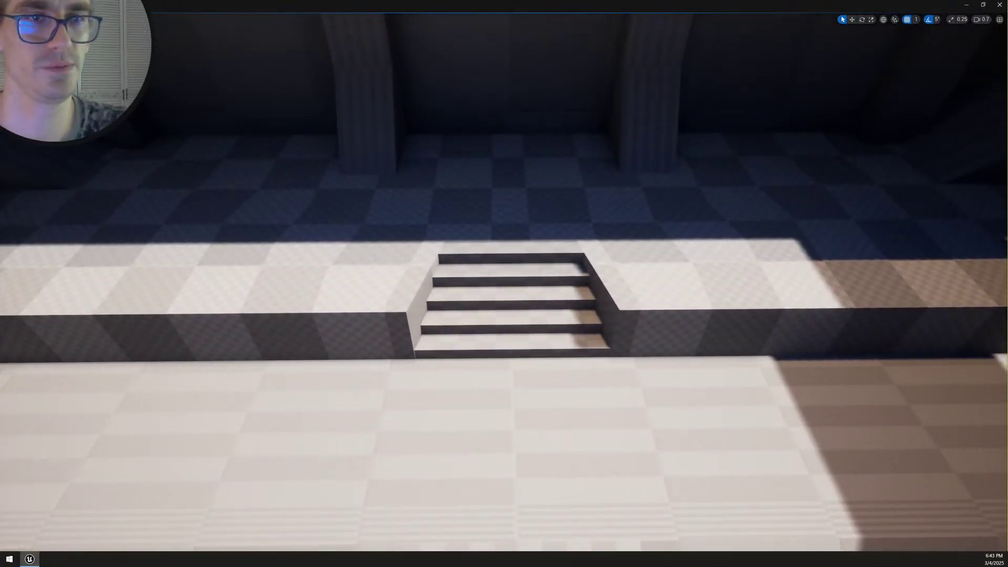
{"action": "key", "text": "ctrl+s"}
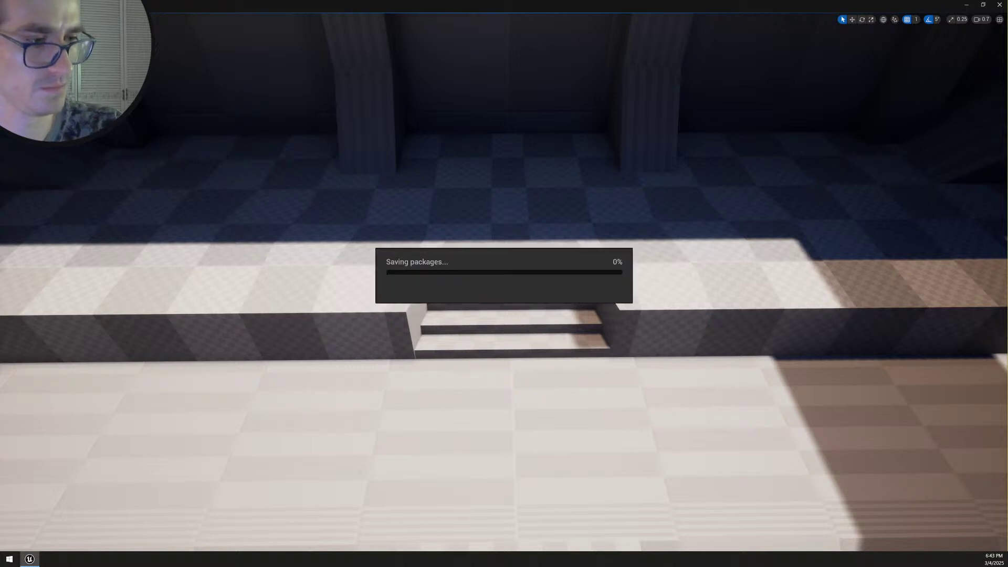
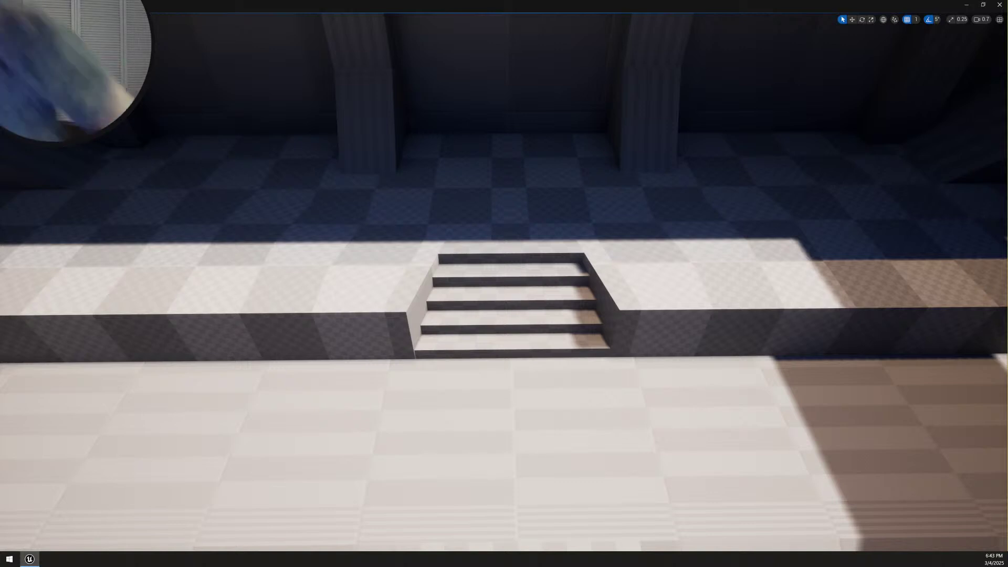
In a PolyGroup edit of the left platform block, move the front vertical corner edge beside the stairs to Y 13354 and accept
{"action": "right_click_drag", "start_coordinate": [574, 318], "coordinate": [546, 385]}
{"action": "key", "text": "w"}
{"action": "scroll", "coordinate": [574, 318], "scroll_direction": "down", "scroll_amount": 2}
{"action": "key", "text": "a"}
{"action": "key", "text": "d"}
{"action": "key", "text": "w"}
{"action": "key", "text": "a"}
{"action": "right_click_drag", "start_coordinate": [502, 354], "coordinate": [514, 303]}
{"action": "left_click", "coordinate": [514, 304]}
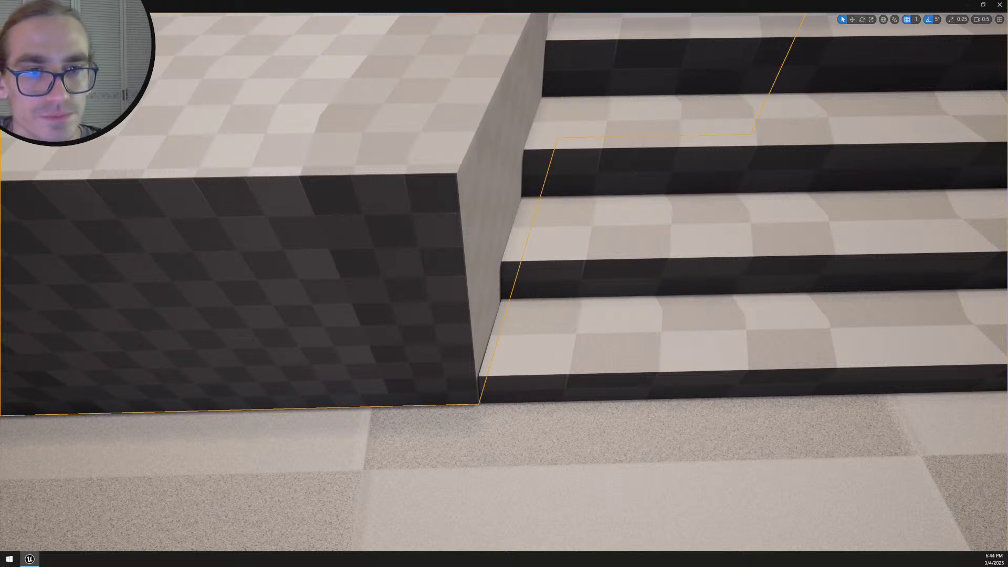
{"action": "key", "text": "shift+e"}
{"action": "left_click", "coordinate": [469, 311]}
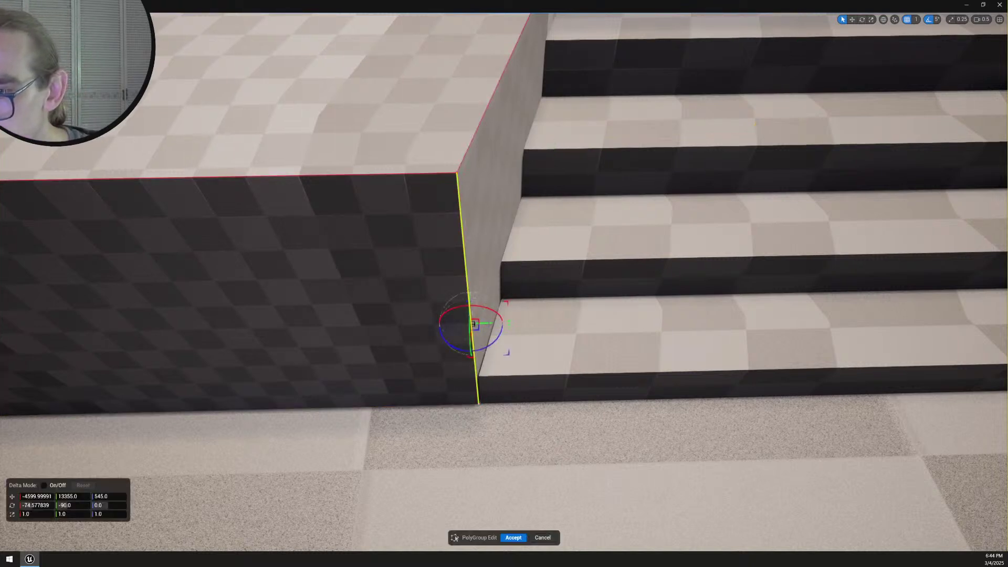
{"action": "left_click", "coordinate": [918, 24]}
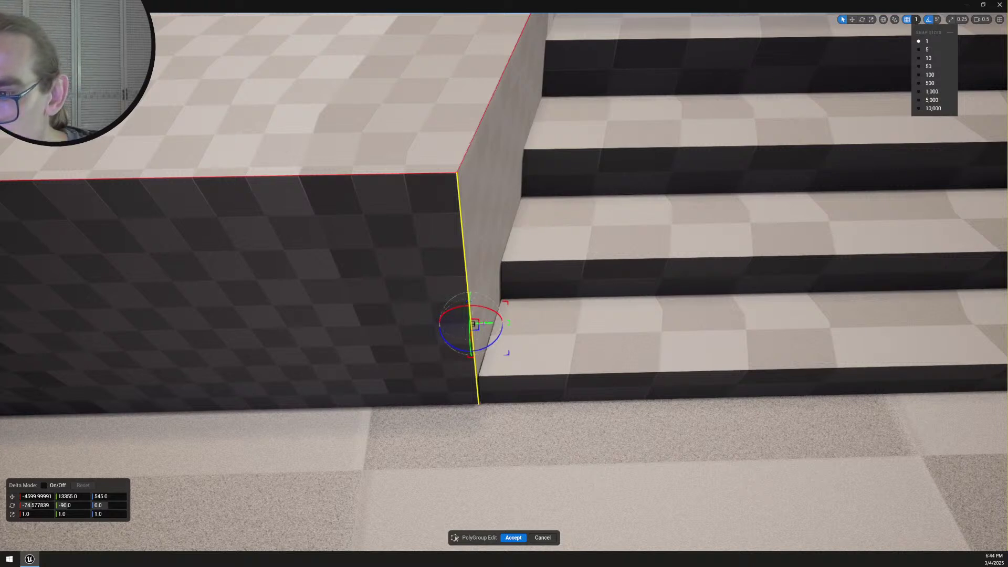
{"action": "left_click_drag", "start_coordinate": [489, 323], "coordinate": [493, 323]}
{"action": "right_click_drag", "start_coordinate": [620, 317], "coordinate": [585, 340]}
{"action": "right_click_drag", "start_coordinate": [462, 356], "coordinate": [420, 375]}
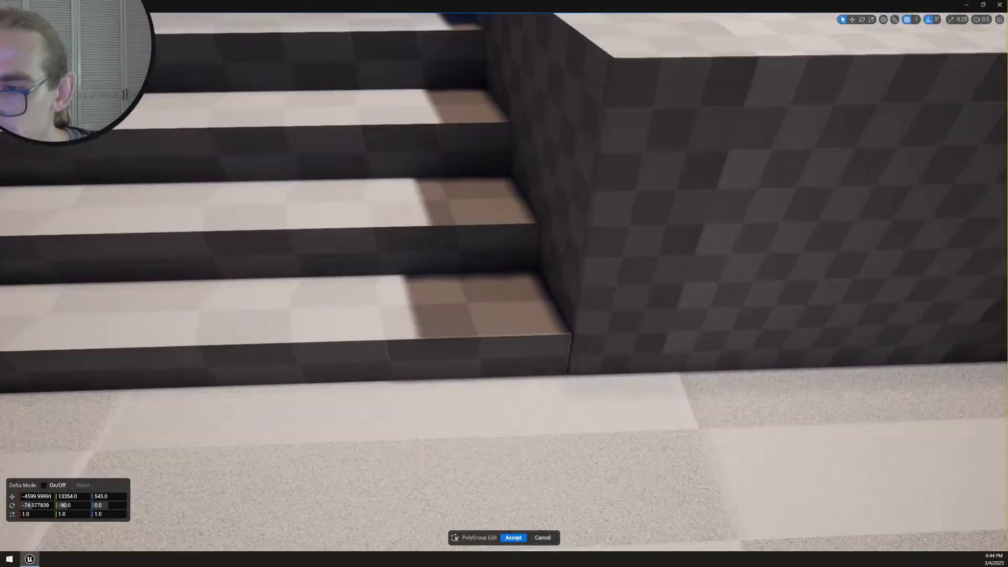
{"action": "scroll", "coordinate": [462, 356], "scroll_direction": "down", "scroll_amount": 3}
{"action": "left_click", "coordinate": [514, 538]}
Inspect up close how the stairs' lowest step meets the front corner of the left platform block
{"action": "right_click_drag", "start_coordinate": [552, 339], "coordinate": [575, 335]}
{"action": "scroll", "coordinate": [552, 339], "scroll_direction": "down", "scroll_amount": 2}
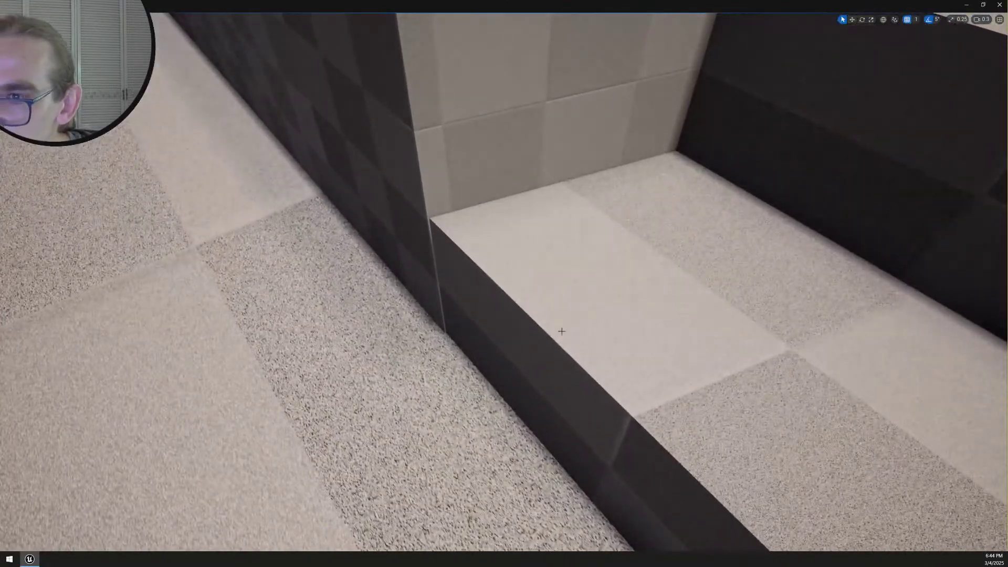
{"action": "right_click_drag", "start_coordinate": [596, 298], "coordinate": [590, 315]}
{"action": "key", "text": "w"}
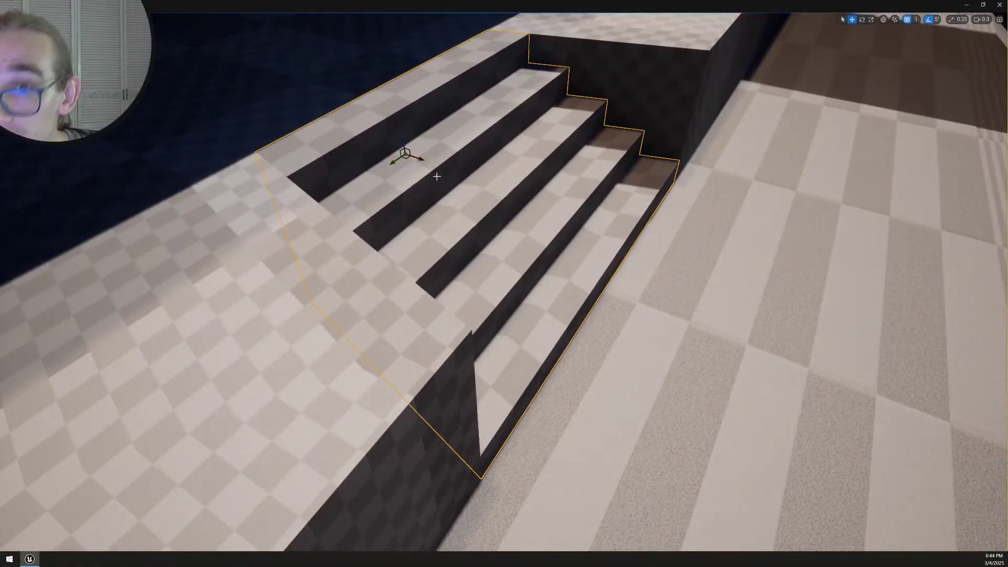
{"action": "key", "text": "Escape"}
{"action": "right_click_drag", "start_coordinate": [427, 169], "coordinate": [275, 155]}
Try to fine-adjust the front face of the stairs' lowest step around X -4600 in a PolyGroup edit
{"action": "scroll", "coordinate": [427, 169], "scroll_direction": "down", "scroll_amount": 1}
{"action": "left_click", "coordinate": [614, 310]}
{"action": "right_click_drag", "start_coordinate": [621, 315], "coordinate": [738, 323]}
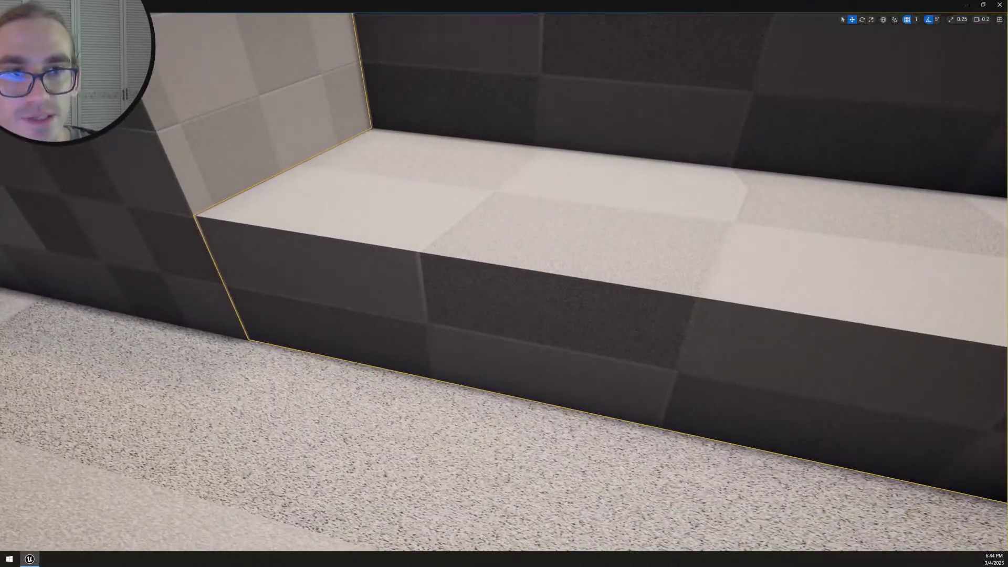
{"action": "key", "text": "ctrl+e"}
{"action": "right_click_drag", "start_coordinate": [604, 389], "coordinate": [736, 392]}
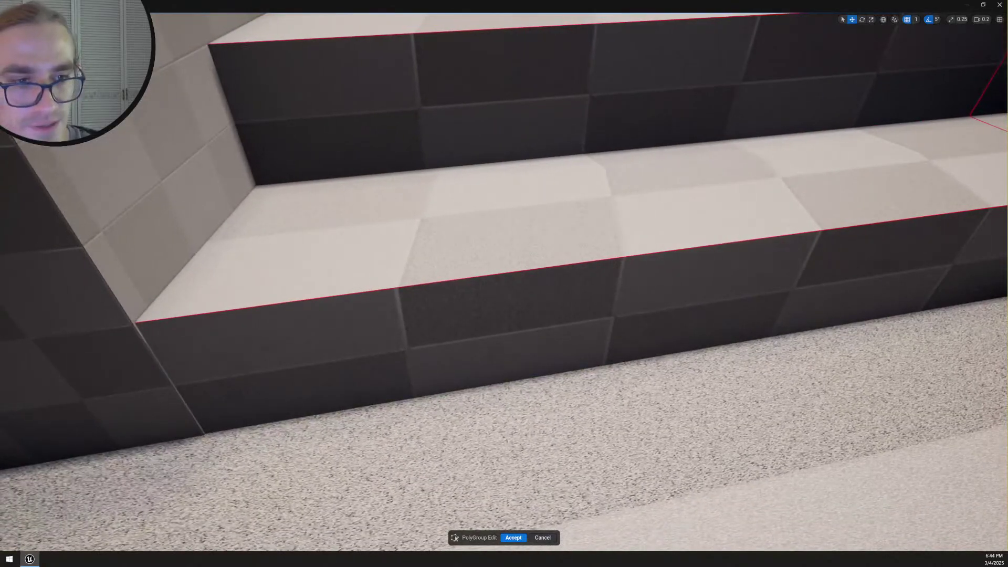
{"action": "left_click", "coordinate": [779, 328]}
{"action": "right_click_drag", "start_coordinate": [780, 328], "coordinate": [875, 366]}
{"action": "scroll", "coordinate": [872, 364], "scroll_direction": "down", "scroll_amount": 1}
{"action": "right_click_drag", "start_coordinate": [895, 116], "coordinate": [895, 115]}
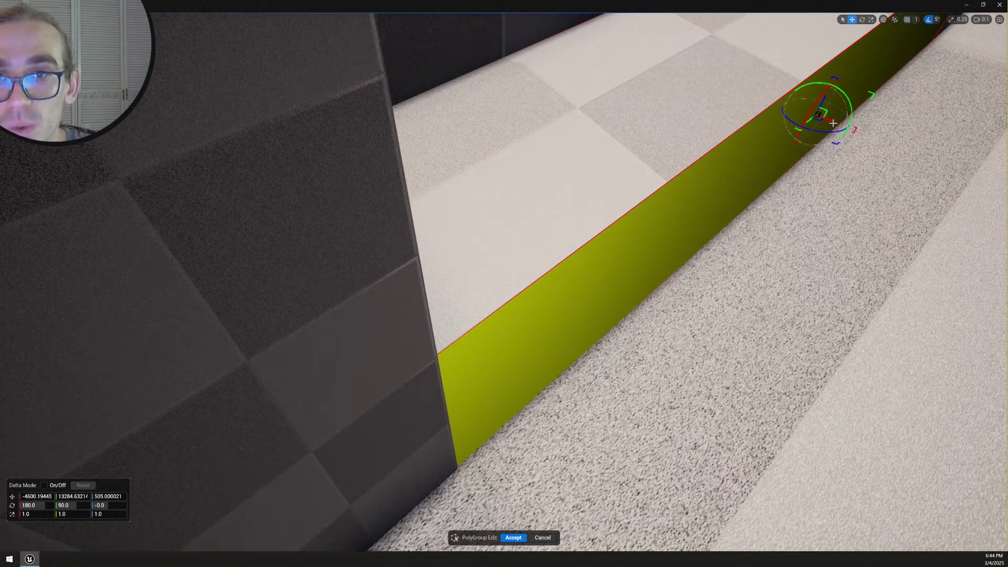
{"action": "left_click_drag", "start_coordinate": [833, 123], "coordinate": [834, 124]}
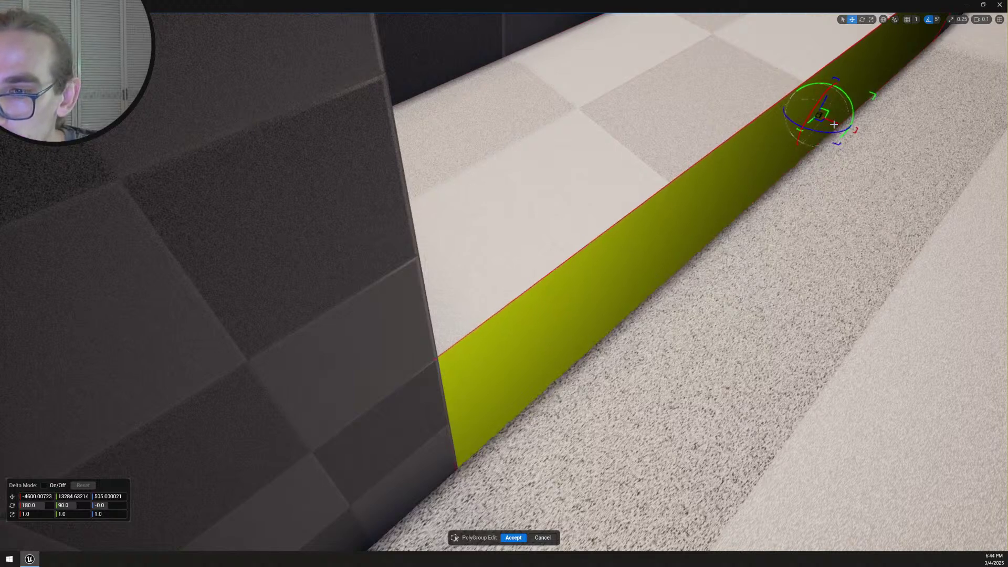
{"action": "left_click_drag", "start_coordinate": [834, 126], "coordinate": [832, 126]}
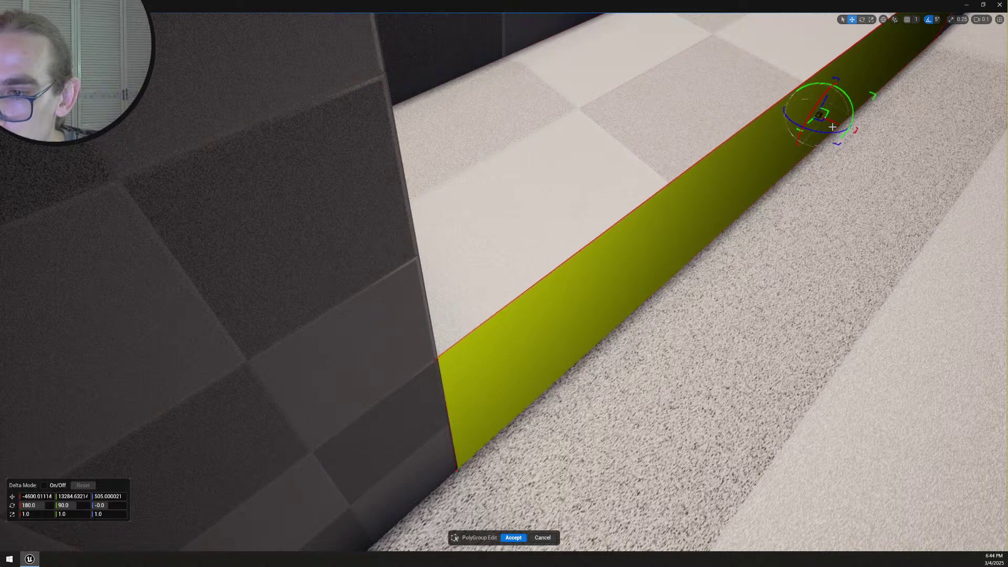
{"action": "right_click_drag", "start_coordinate": [752, 238], "coordinate": [808, 124]}
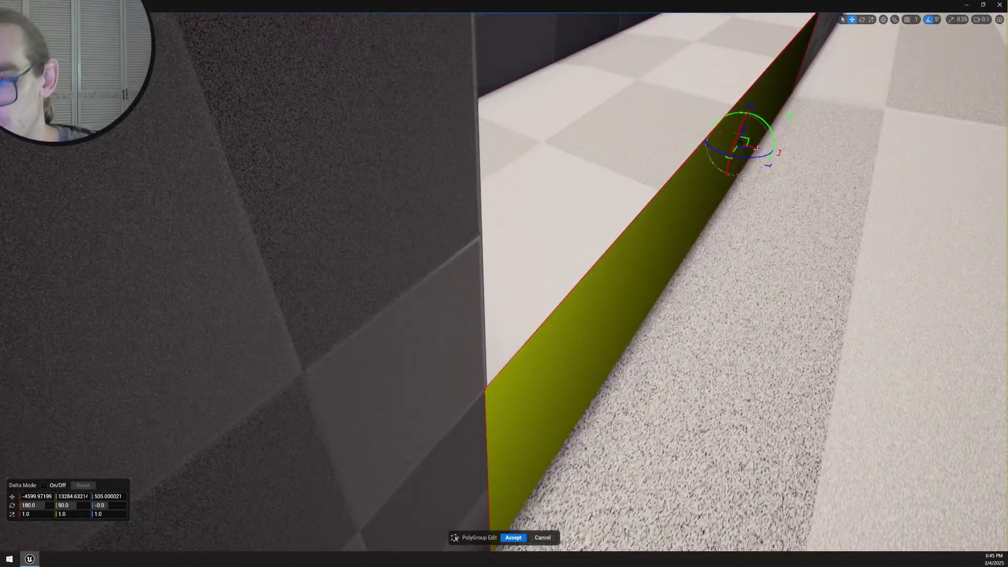
{"action": "left_click_drag", "start_coordinate": [756, 148], "coordinate": [758, 149]}
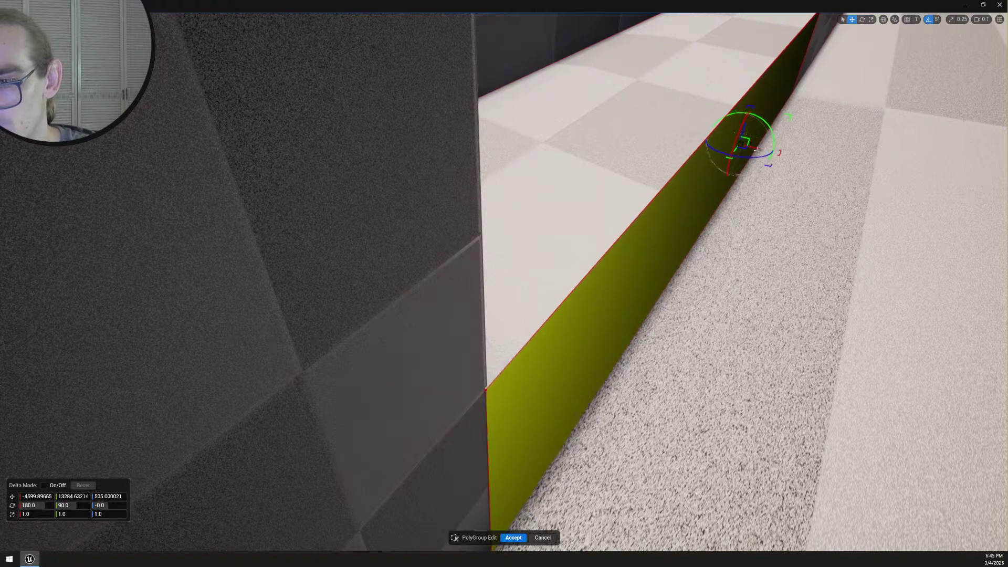
{"action": "right_click_drag", "start_coordinate": [756, 150], "coordinate": [909, 226]}
{"action": "scroll", "coordinate": [735, 152], "scroll_direction": "up", "scroll_amount": 1}
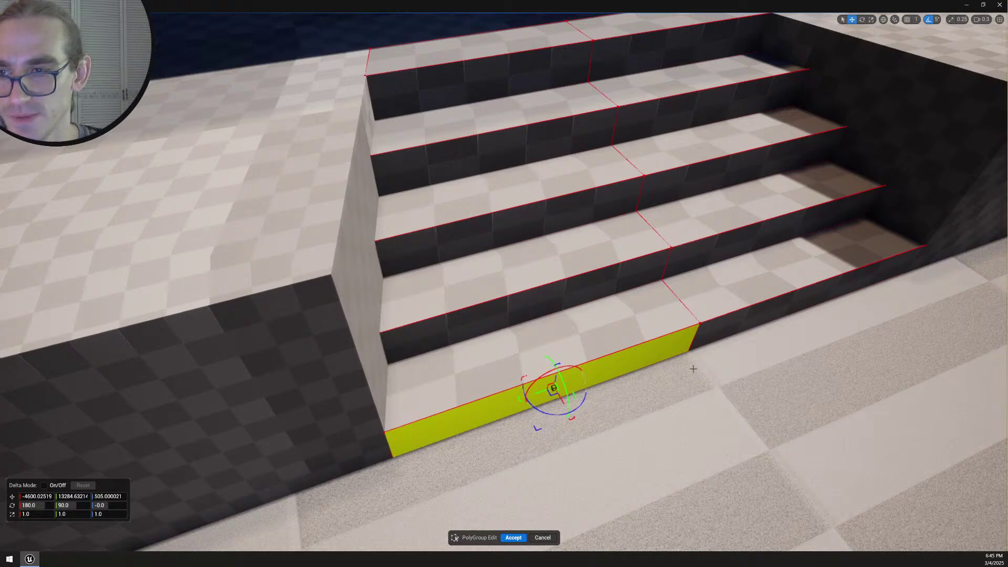
{"action": "left_click", "coordinate": [549, 535]}
{"action": "key", "text": "Escape"}
Apply a UV Projection to the central flared stairs with the default placement and accept it
{"action": "right_click_drag", "start_coordinate": [626, 376], "coordinate": [590, 377]}
{"action": "scroll", "coordinate": [677, 331], "scroll_direction": "up", "scroll_amount": 1}
{"action": "left_click", "coordinate": [589, 377]}
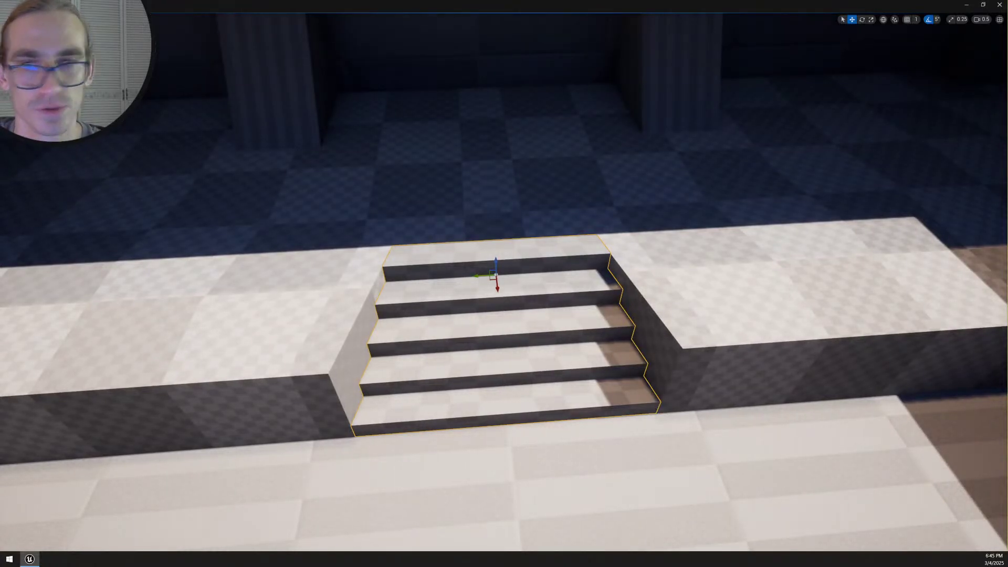
{"action": "key", "text": "u"}
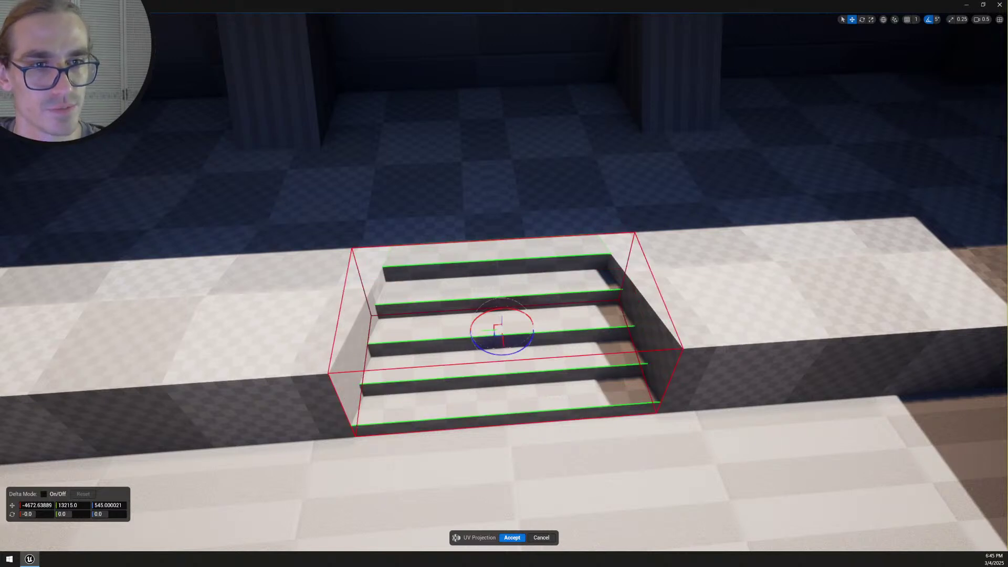
{"action": "left_click", "coordinate": [513, 538]}
Select the straight stairs in the right corner of the room, beside the end of the platform block
{"action": "right_click_drag", "start_coordinate": [625, 439], "coordinate": [556, 441]}
{"action": "scroll", "coordinate": [394, 412], "scroll_direction": "up", "scroll_amount": 2}
{"action": "right_click_drag", "start_coordinate": [557, 336], "coordinate": [626, 332]}
{"action": "right_click_drag", "start_coordinate": [525, 273], "coordinate": [599, 281]}
{"action": "key", "text": "w"}
{"action": "right_click_drag", "start_coordinate": [700, 343], "coordinate": [914, 328]}
{"action": "left_click", "coordinate": [456, 304]}
{"action": "right_click_drag", "start_coordinate": [456, 304], "coordinate": [419, 315]}
{"action": "right_click_drag", "start_coordinate": [739, 353], "coordinate": [407, 315]}
{"action": "key", "text": "w"}
{"action": "scroll", "coordinate": [740, 353], "scroll_direction": "up", "scroll_amount": 3}
{"action": "key", "text": "d"}
{"action": "left_click", "coordinate": [740, 353]}
{"action": "left_click", "coordinate": [646, 357]}
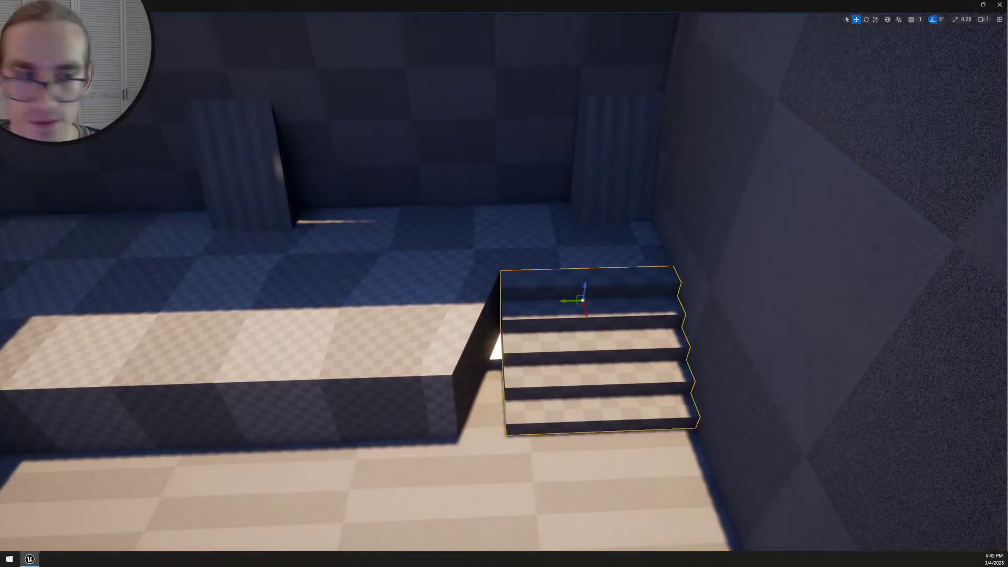
Select the straight stairs in the opposite corner too, and replace the corner stairs' mesh with the flared central stairs
{"action": "right_click_drag", "start_coordinate": [699, 342], "coordinate": [583, 336]}
{"action": "key", "text": "w"}
{"action": "left_click", "coordinate": [557, 267]}
{"action": "right_click_drag", "start_coordinate": [557, 266], "coordinate": [699, 262]}
{"action": "right_click_drag", "start_coordinate": [534, 328], "coordinate": [594, 294]}
{"action": "key", "text": "s"}
{"action": "mouse_move", "coordinate": [534, 327]}
{"action": "right_mouse_down"}
{"action": "mouse_move", "coordinate": [725, 331]}
{"action": "mouse_move", "coordinate": [528, 331]}
{"action": "right_mouse_up"}
{"action": "key", "text": "w"}
{"action": "left_click", "coordinate": [435, 248]}
{"action": "key", "text": "w"}
{"action": "mouse_move", "coordinate": [463, 283]}
{"action": "right_mouse_down"}
{"action": "mouse_move", "coordinate": [641, 279]}
{"action": "mouse_move", "coordinate": [656, 257]}
{"action": "mouse_move", "coordinate": [458, 283]}
{"action": "right_mouse_up"}
{"action": "key", "text": "a"}
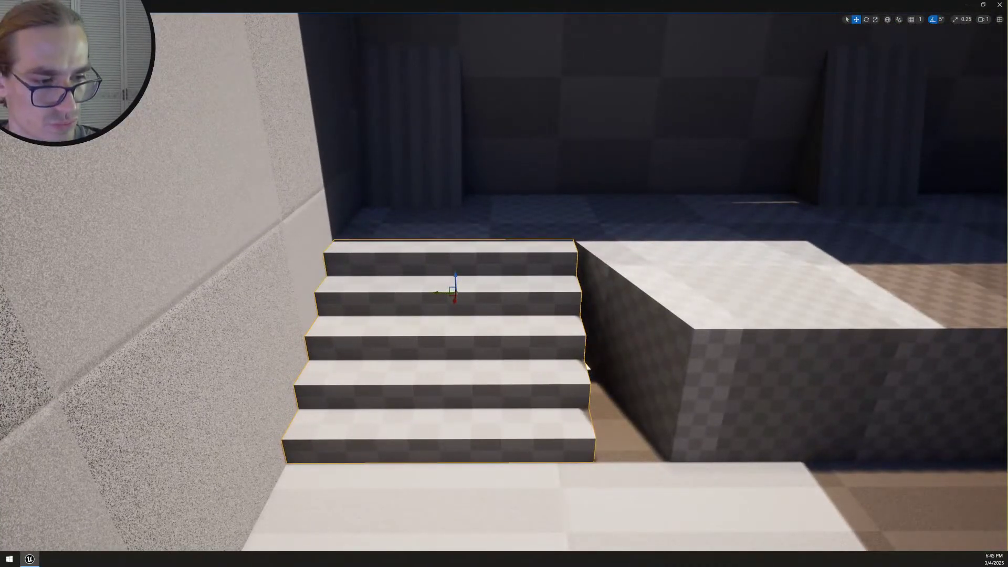
{"action": "key", "text": "h"}
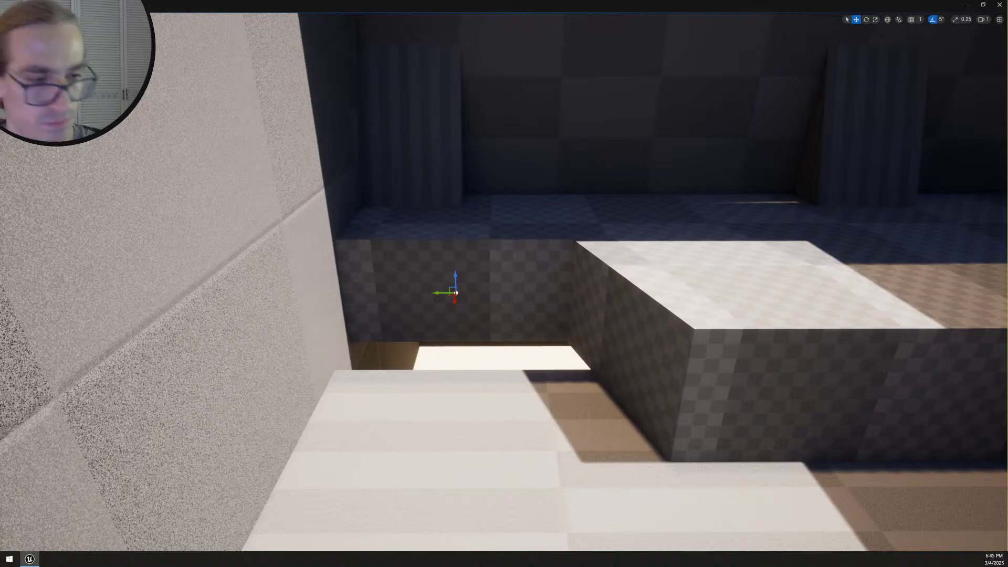
{"action": "key", "text": "ctrl+h"}
{"action": "key", "text": "ctrl+z"}
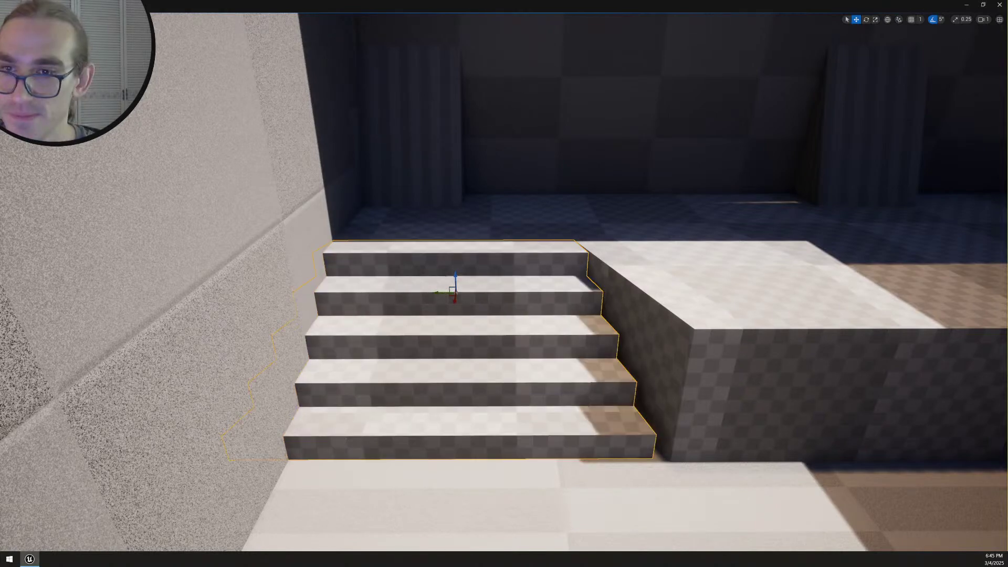
Open the platform block beside the left corner stairs in a PolyGroup edit and select its front vertical corner edge
{"action": "left_click", "coordinate": [698, 361]}
{"action": "mouse_move", "coordinate": [697, 361]}
{"action": "right_mouse_down"}
{"action": "mouse_move", "coordinate": [738, 381]}
{"action": "mouse_move", "coordinate": [707, 378]}
{"action": "right_mouse_up"}
{"action": "key", "text": "w"}
{"action": "scroll", "coordinate": [709, 361], "scroll_direction": "down", "scroll_amount": 1}
{"action": "key", "text": "s"}
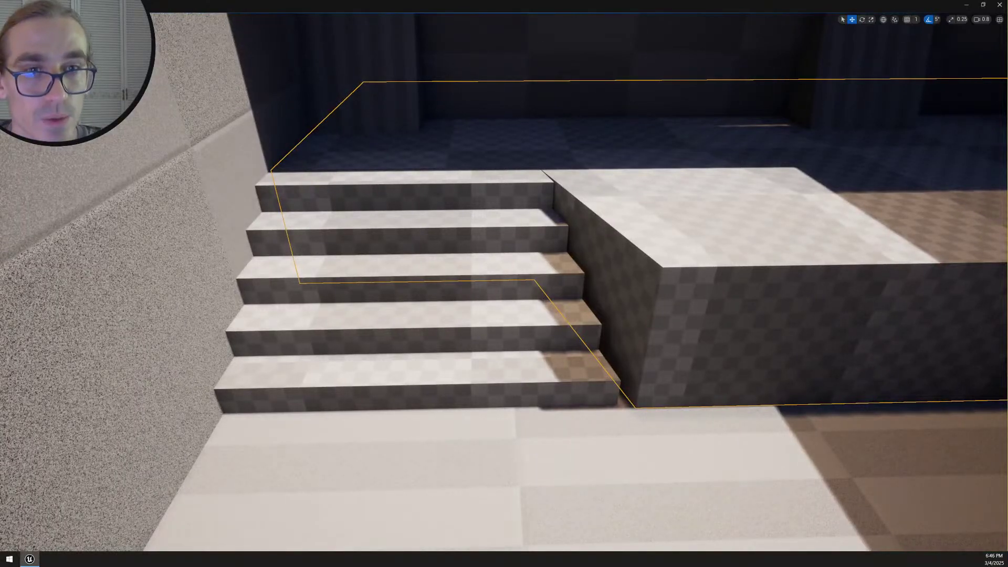
{"action": "key", "text": "ctrl+e"}
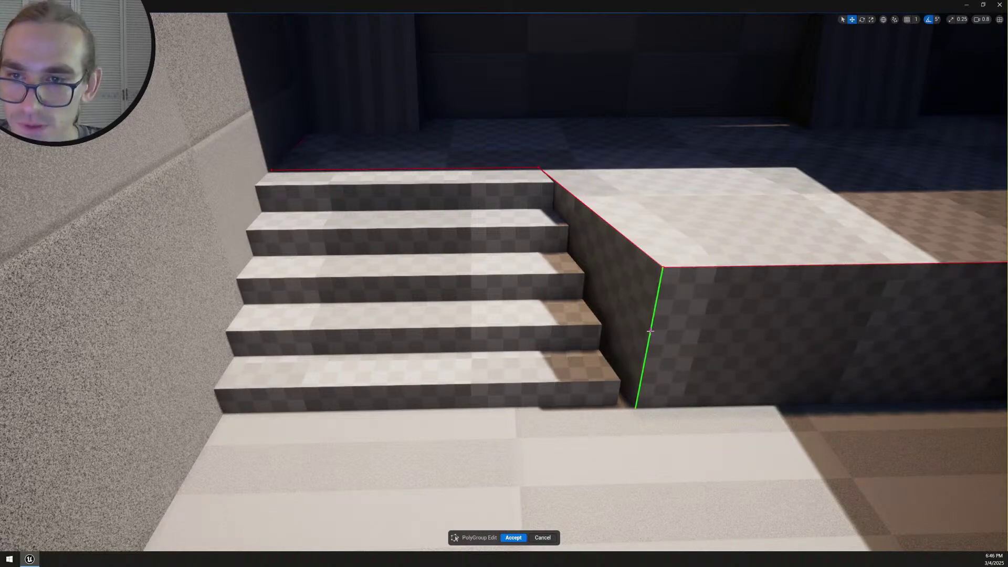
{"action": "left_click", "coordinate": [635, 331]}
Try moving the corner edge freely toward the stairs to about Y 14734.6, and undo the move
{"action": "left_click_drag", "start_coordinate": [636, 345], "coordinate": [620, 345]}
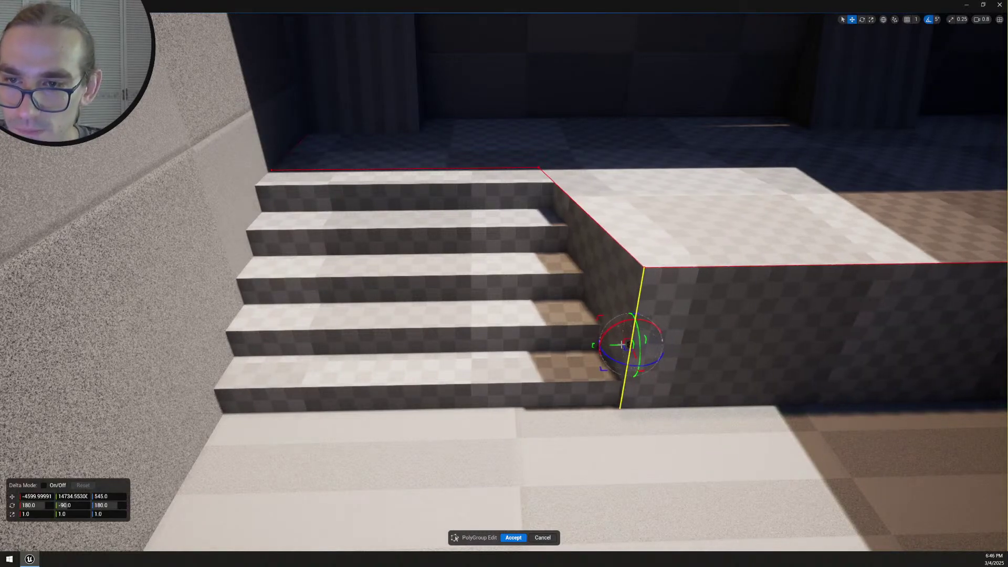
{"action": "key", "text": "w"}
{"action": "right_click_drag", "start_coordinate": [657, 361], "coordinate": [683, 381]}
{"action": "scroll", "coordinate": [657, 360], "scroll_direction": "down", "scroll_amount": 4}
{"action": "key", "text": "s"}
{"action": "key", "text": "ctrl+z"}
{"action": "scroll", "coordinate": [650, 329], "scroll_direction": "down", "scroll_amount": 3}
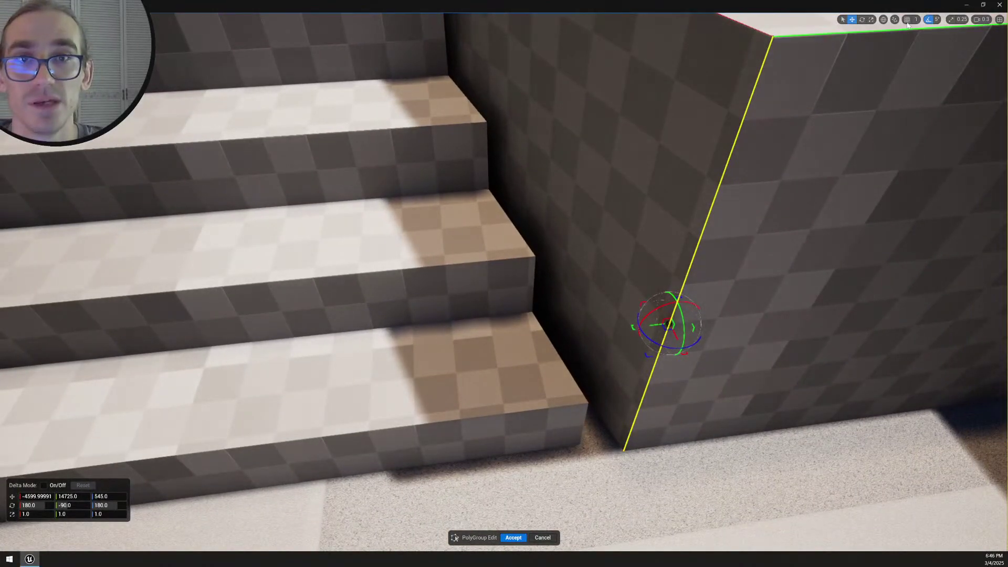
Move the platform block's front corner edge to Y 14735 with grid snapping and accept the edit
{"action": "left_click_drag", "start_coordinate": [656, 324], "coordinate": [601, 331]}
{"action": "right_click_drag", "start_coordinate": [601, 330], "coordinate": [562, 349]}
{"action": "right_click_drag", "start_coordinate": [617, 505], "coordinate": [645, 526]}
{"action": "left_click", "coordinate": [514, 537]}
{"action": "right_click_drag", "start_coordinate": [561, 405], "coordinate": [531, 370]}
{"action": "left_click", "coordinate": [560, 406]}
Check the platform row from a distance, and nudge the left corner stairs slightly forward
{"action": "right_click_drag", "start_coordinate": [611, 424], "coordinate": [544, 425]}
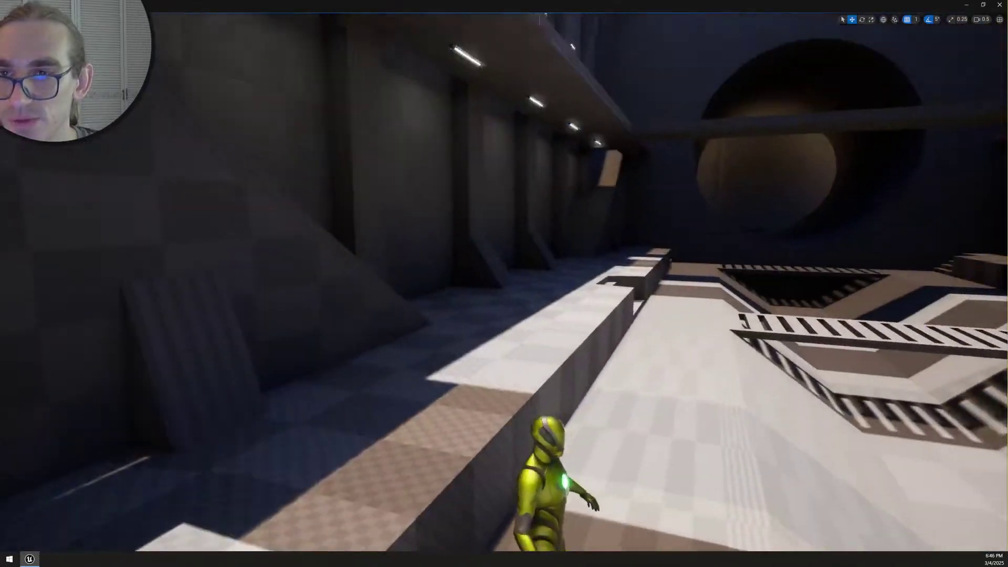
{"action": "right_click_drag", "start_coordinate": [660, 391], "coordinate": [662, 423]}
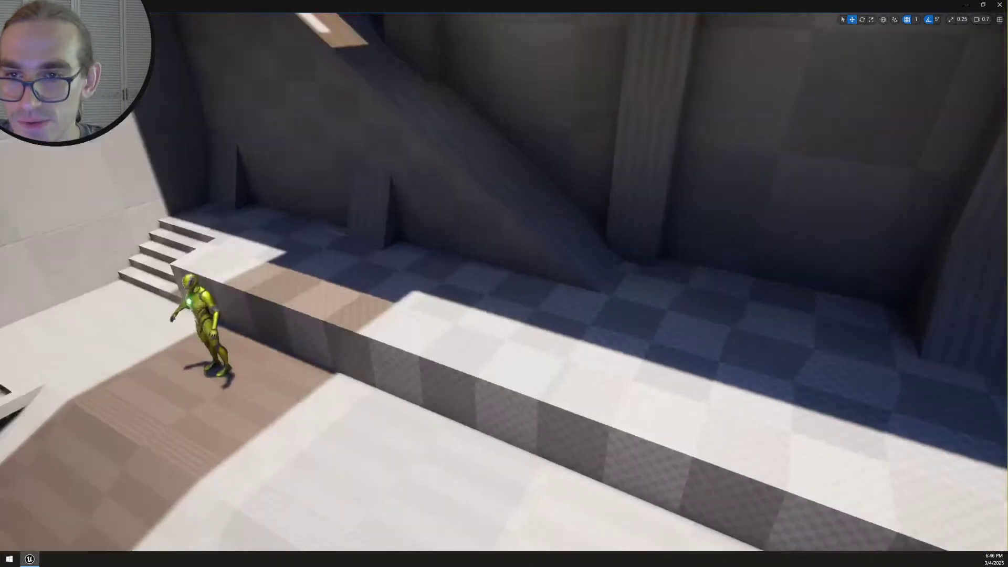
{"action": "right_click_drag", "start_coordinate": [678, 336], "coordinate": [629, 333]}
{"action": "key", "text": "F8"}
{"action": "left_click", "coordinate": [530, 325]}
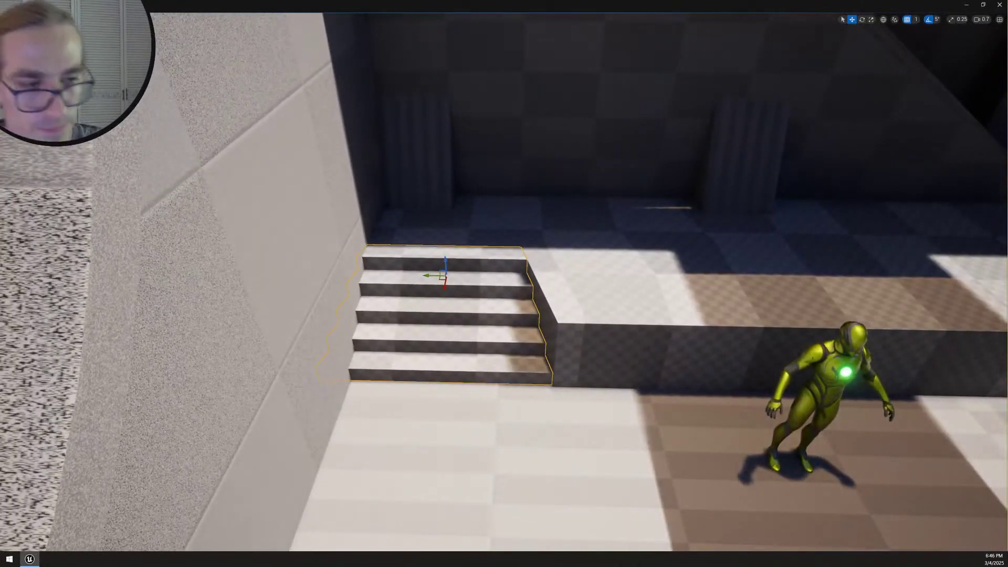
{"action": "left_click_drag", "start_coordinate": [444, 287], "coordinate": [445, 288]}
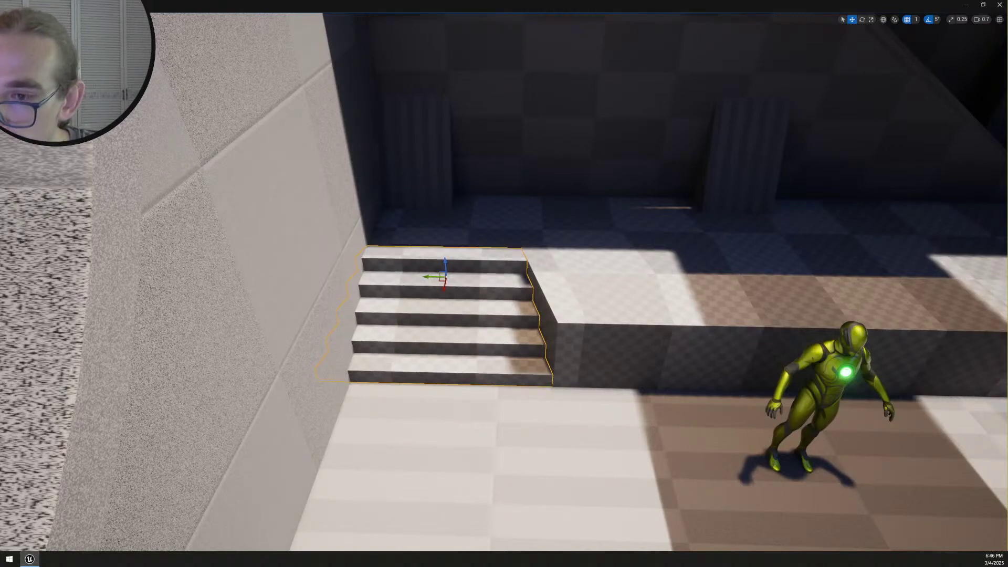
Open the platform block beside the left corner stairs in a PolyGroup edit and select its hidden end faces under the top step
{"action": "key", "text": "w"}
{"action": "right_click_drag", "start_coordinate": [688, 310], "coordinate": [451, 358]}
{"action": "scroll", "coordinate": [688, 310], "scroll_direction": "down", "scroll_amount": 1}
{"action": "key", "text": "s"}
{"action": "left_click", "coordinate": [640, 326]}
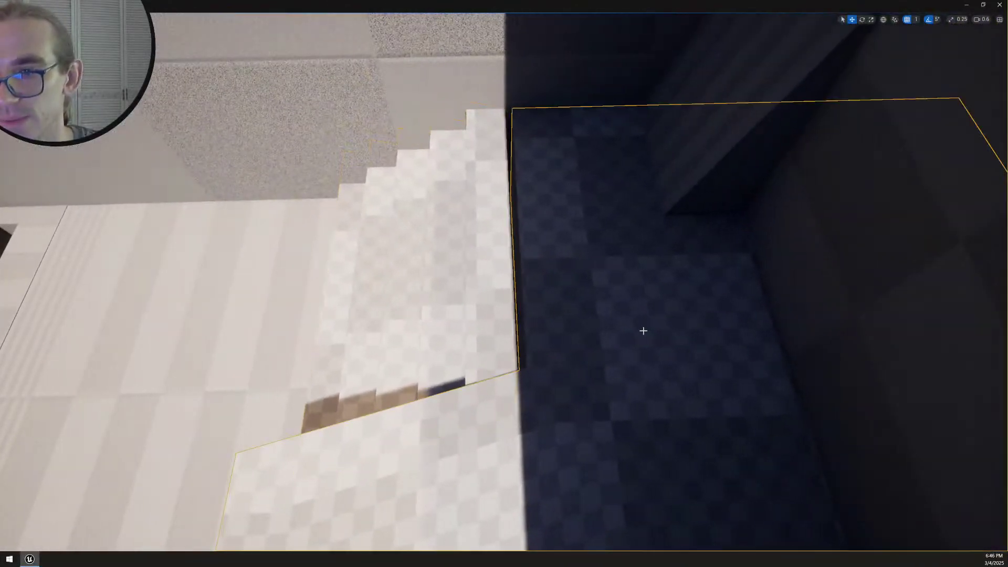
{"action": "key", "text": "ctrl+e"}
{"action": "left_click_drag", "start_coordinate": [405, 68], "coordinate": [612, 462]}
{"action": "left_click_drag", "start_coordinate": [404, 383], "coordinate": [682, 45], "text": "ctrl"}
Move the selected end faces under the corner stairs' top step to X -4745 and accept the edit
{"action": "right_click_drag", "start_coordinate": [588, 217], "coordinate": [588, 195]}
{"action": "key", "text": "w"}
{"action": "scroll", "coordinate": [587, 217], "scroll_direction": "down", "scroll_amount": 2}
{"action": "left_click_drag", "start_coordinate": [509, 157], "coordinate": [491, 159]}
{"action": "key", "text": "s"}
{"action": "right_click_drag", "start_coordinate": [491, 158], "coordinate": [690, 176]}
{"action": "scroll", "coordinate": [491, 159], "scroll_direction": "up", "scroll_amount": 1}
{"action": "right_click_drag", "start_coordinate": [532, 278], "coordinate": [532, 303]}
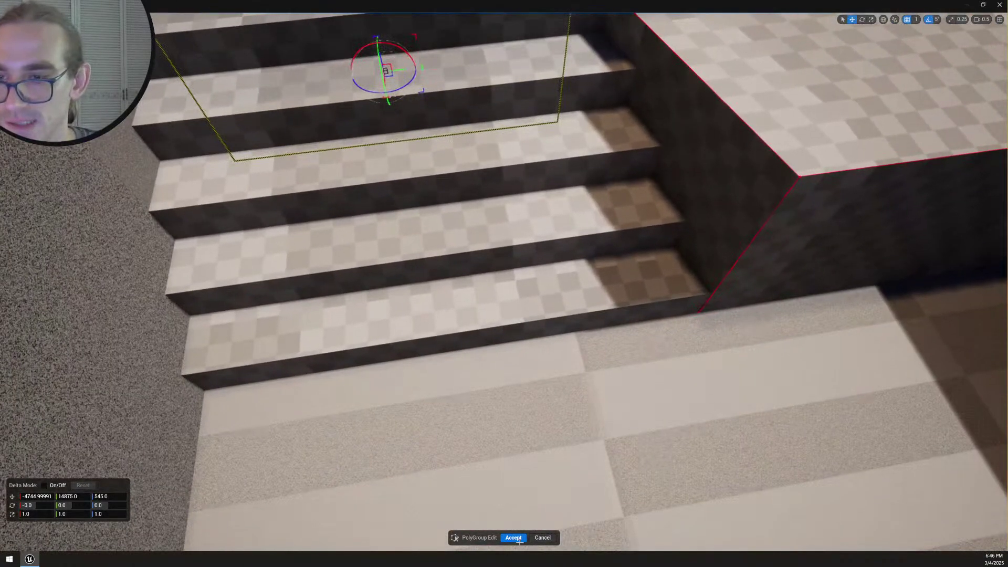
{"action": "left_click", "coordinate": [518, 538]}
Reopen the block in a PolyGroup edit, nudge its front vertical corner edge against the corner stairs' lowest step, and accept
{"action": "key", "text": "w"}
{"action": "right_click_drag", "start_coordinate": [672, 373], "coordinate": [781, 343]}
{"action": "scroll", "coordinate": [672, 373], "scroll_direction": "down", "scroll_amount": 3}
{"action": "key", "text": "ctrl+e"}
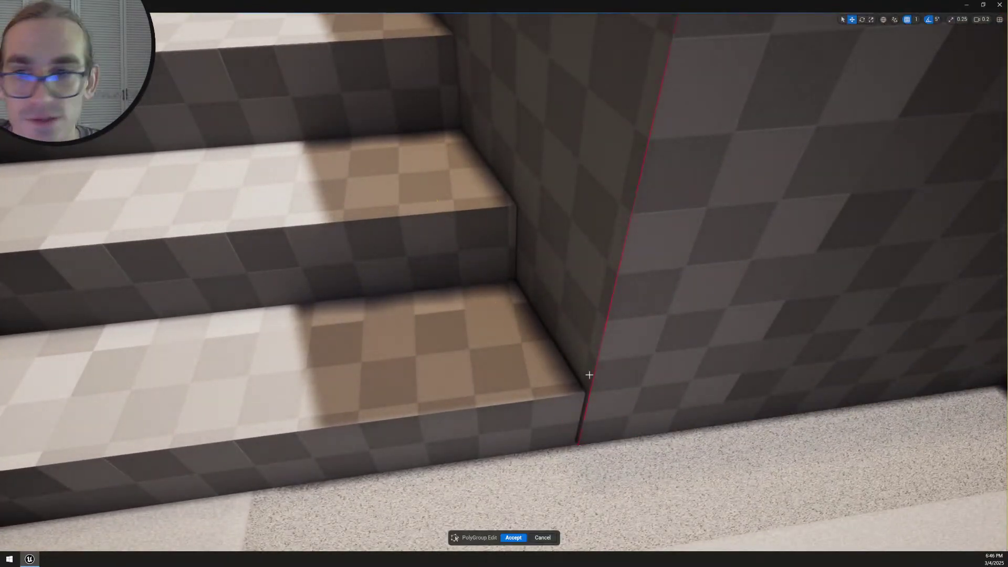
{"action": "left_click", "coordinate": [594, 349]}
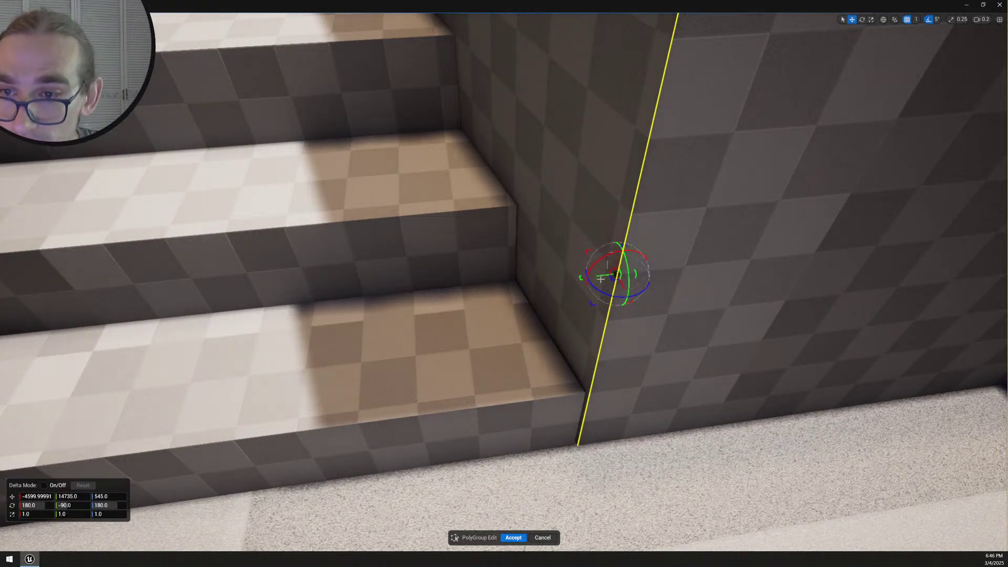
{"action": "left_click_drag", "start_coordinate": [602, 279], "coordinate": [601, 280]}
{"action": "left_click", "coordinate": [517, 541]}
Check the central stairs from a distance, and nudge the stairs in the right corner slightly forward
{"action": "key", "text": "Escape"}
{"action": "right_click_drag", "start_coordinate": [604, 434], "coordinate": [583, 404]}
{"action": "key", "text": "s"}
{"action": "scroll", "coordinate": [604, 434], "scroll_direction": "up", "scroll_amount": 3}
{"action": "key", "text": "s"}
{"action": "scroll", "coordinate": [604, 435], "scroll_direction": "up", "scroll_amount": 3}
{"action": "right_click_drag", "start_coordinate": [398, 368], "coordinate": [398, 368]}
{"action": "scroll", "coordinate": [398, 368], "scroll_direction": "up", "scroll_amount": 1}
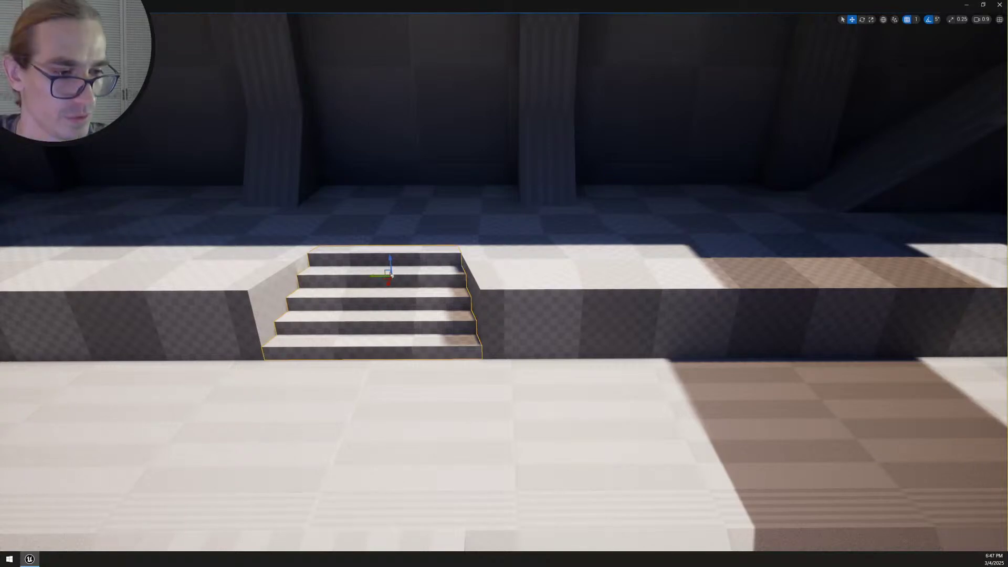
{"action": "right_click_drag", "start_coordinate": [391, 274], "coordinate": [391, 275]}
{"action": "scroll", "coordinate": [391, 274], "scroll_direction": "up", "scroll_amount": 3}
{"action": "left_click", "coordinate": [546, 235]}
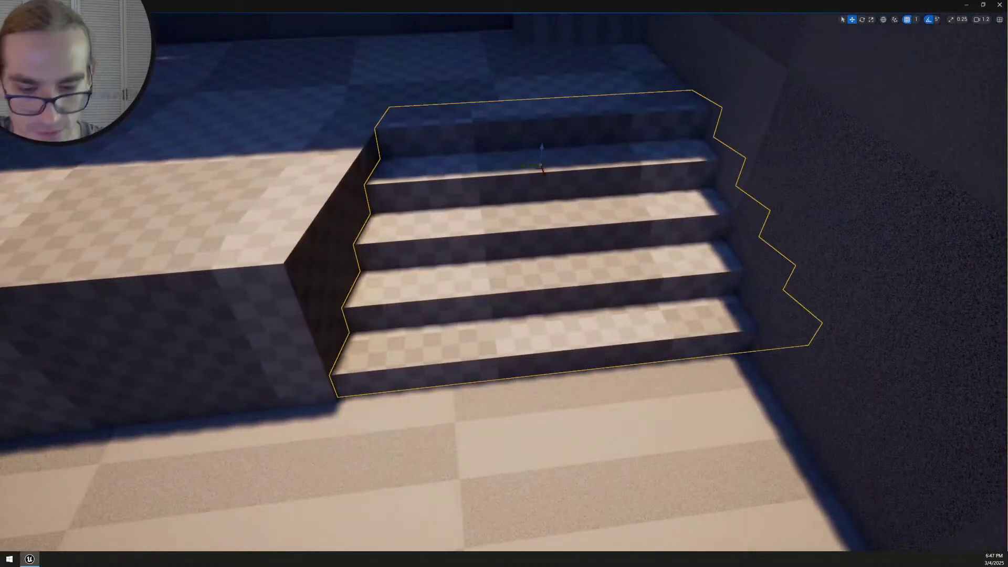
{"action": "left_click_drag", "start_coordinate": [544, 173], "coordinate": [545, 176]}
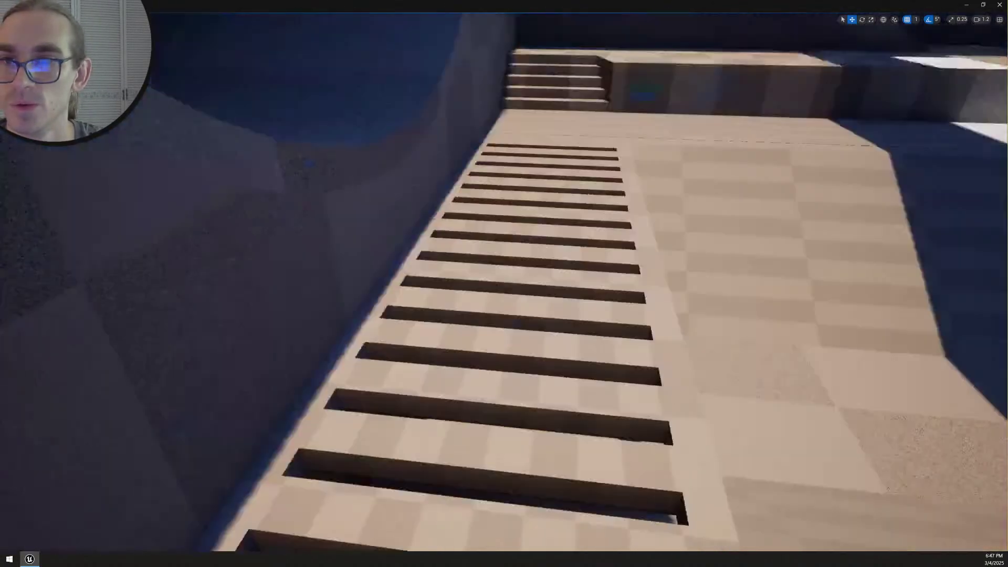
Nudge the central stairs on the opposite side of the room slightly forward, and check the corner stairs on that side
{"action": "right_click_drag", "start_coordinate": [673, 519], "coordinate": [674, 519]}
{"action": "right_click_drag", "start_coordinate": [657, 318], "coordinate": [657, 317]}
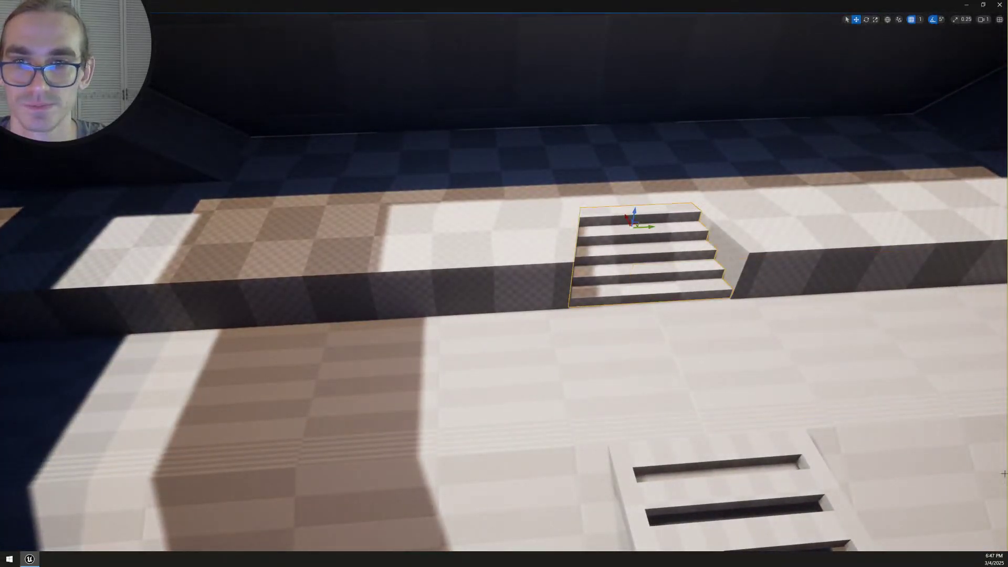
{"action": "right_click_drag", "start_coordinate": [660, 308], "coordinate": [661, 308]}
{"action": "scroll", "coordinate": [661, 308], "scroll_direction": "down", "scroll_amount": 1}
{"action": "scroll", "coordinate": [735, 218], "scroll_direction": "down", "scroll_amount": 1}
{"action": "right_click_drag", "start_coordinate": [735, 218], "coordinate": [736, 217]}
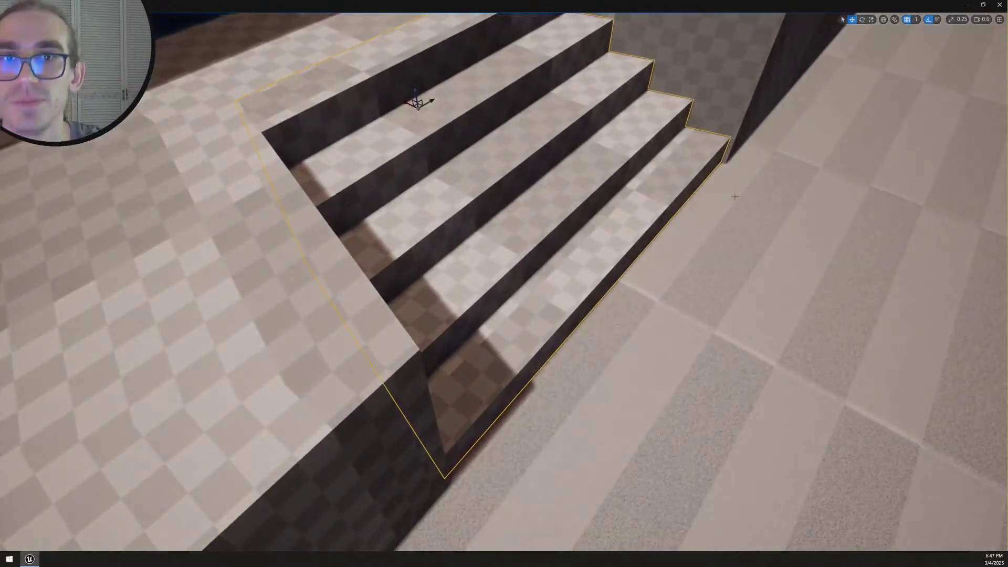
{"action": "left_click_drag", "start_coordinate": [404, 105], "coordinate": [408, 108]}
{"action": "right_click_drag", "start_coordinate": [576, 199], "coordinate": [576, 200]}
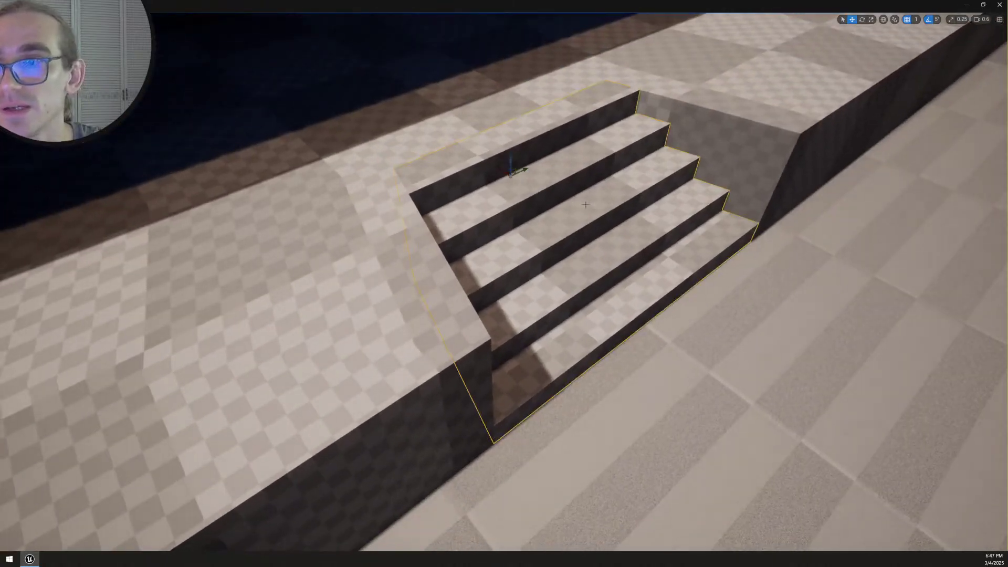
{"action": "right_click_drag", "start_coordinate": [748, 429], "coordinate": [748, 428]}
{"action": "right_click_drag", "start_coordinate": [532, 282], "coordinate": [533, 283]}
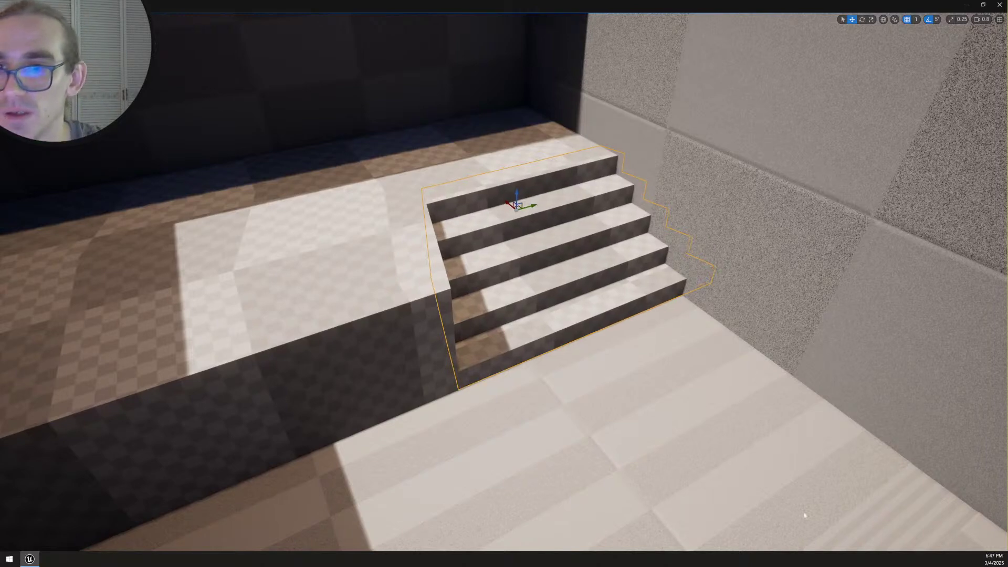
Clear the selection and examine the room's platforms, stairs and slotted floor strips from above
{"action": "key", "text": "Escape"}
{"action": "scroll", "coordinate": [672, 345], "scroll_direction": "down", "scroll_amount": 2}
{"action": "mouse_move", "coordinate": [672, 345]}
{"action": "right_mouse_down"}
{"action": "mouse_move", "coordinate": [672, 336]}
{"action": "mouse_move", "coordinate": [556, 409]}
{"action": "mouse_move", "coordinate": [451, 294]}
{"action": "mouse_move", "coordinate": [384, 257]}
{"action": "mouse_move", "coordinate": [671, 342]}
{"action": "right_mouse_up"}
{"action": "key", "text": "s"}
{"action": "key", "text": "w"}
{"action": "scroll", "coordinate": [410, 262], "scroll_direction": "up", "scroll_amount": 2}
{"action": "key", "text": "w"}
{"action": "key", "text": "s"}
{"action": "scroll", "coordinate": [671, 342], "scroll_direction": "up", "scroll_amount": 1}
{"action": "right_click_drag", "start_coordinate": [640, 199], "coordinate": [641, 199]}
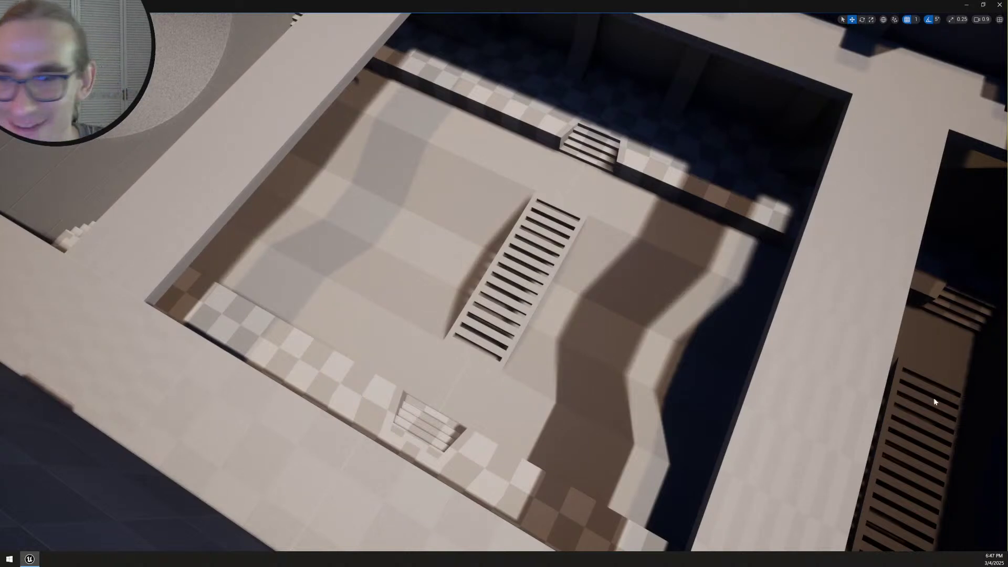
Open the platform block beside the central stairs in a PolyGroup edit and select both segments of its front upper edge
{"action": "right_click_drag", "start_coordinate": [551, 412], "coordinate": [551, 412]}
{"action": "key", "text": "w"}
{"action": "scroll", "coordinate": [551, 412], "scroll_direction": "down", "scroll_amount": 2}
{"action": "left_click", "coordinate": [522, 364]}
{"action": "right_click_drag", "start_coordinate": [657, 452], "coordinate": [657, 452]}
{"action": "key", "text": "s"}
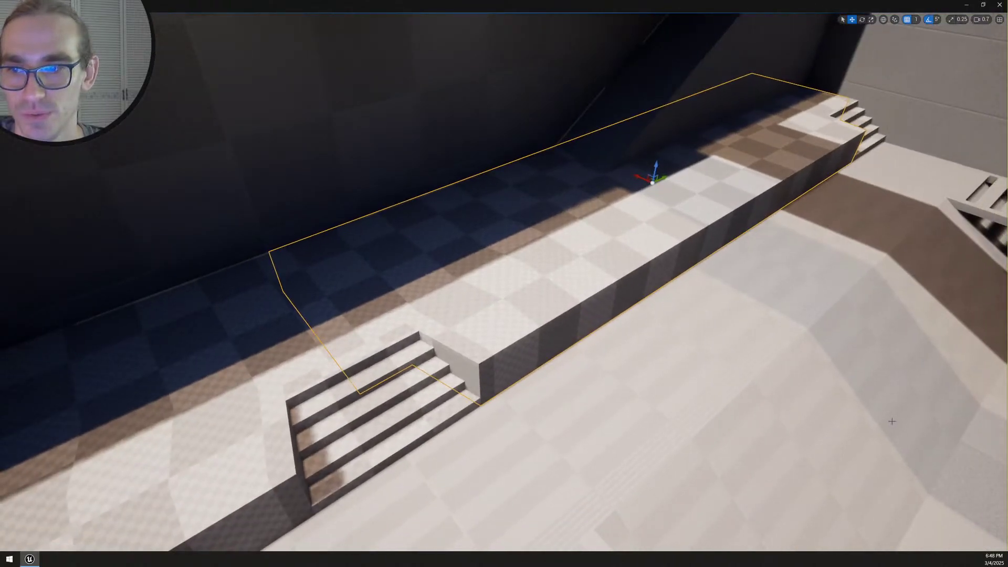
{"action": "key", "text": "ctrl+e"}
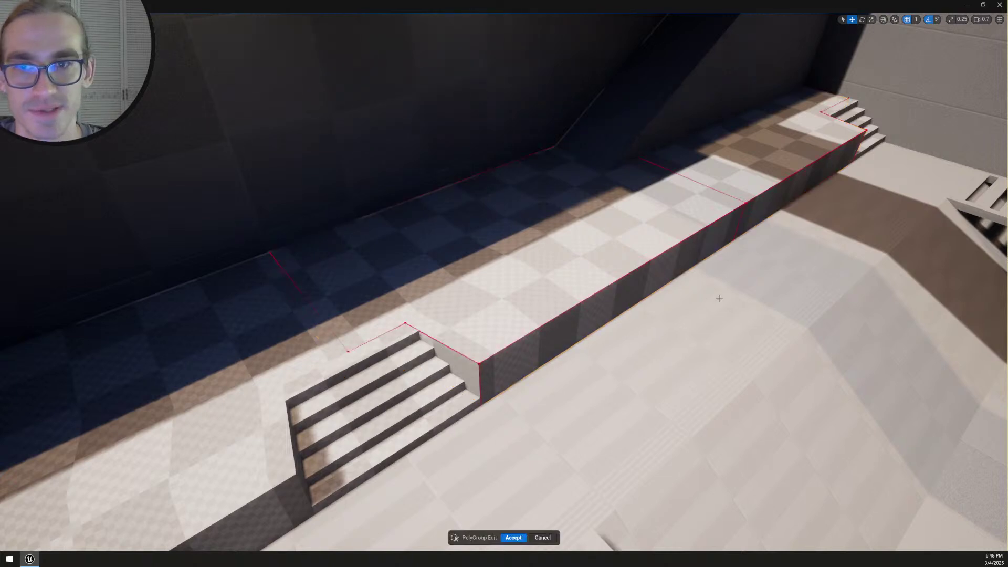
{"action": "left_click", "coordinate": [681, 248]}
{"action": "left_click", "coordinate": [753, 198], "text": "shift"}
Start a Bevel on the platform block's selected front upper edges and widen its bevel distance
{"action": "right_click_drag", "start_coordinate": [753, 197], "coordinate": [577, 294]}
{"action": "key", "text": "w"}
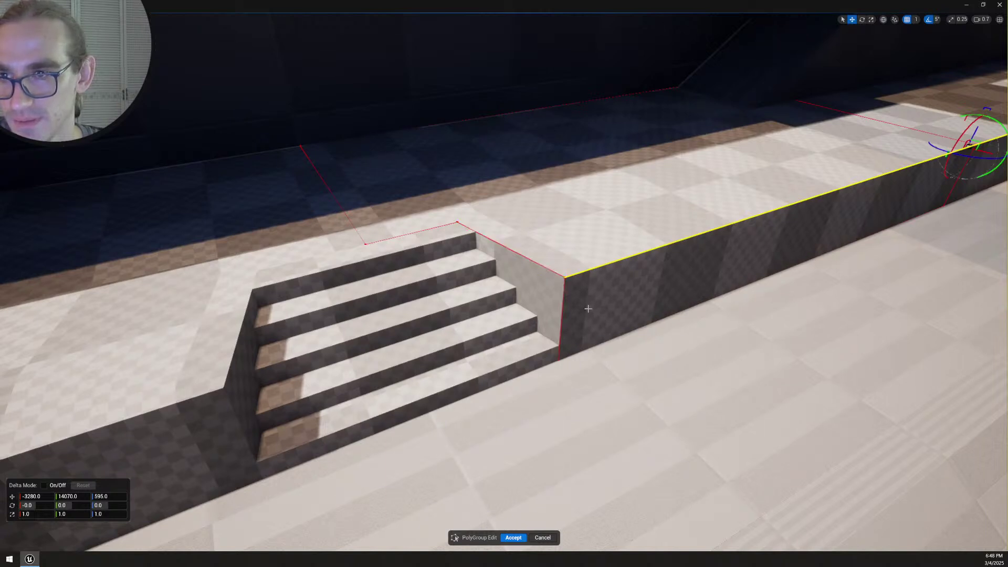
{"action": "key", "text": "s"}
{"action": "right_click_drag", "start_coordinate": [711, 327], "coordinate": [736, 325]}
{"action": "key", "text": "w"}
{"action": "scroll", "coordinate": [735, 325], "scroll_direction": "down", "scroll_amount": 2}
{"action": "right_click_drag", "start_coordinate": [515, 310], "coordinate": [691, 331]}
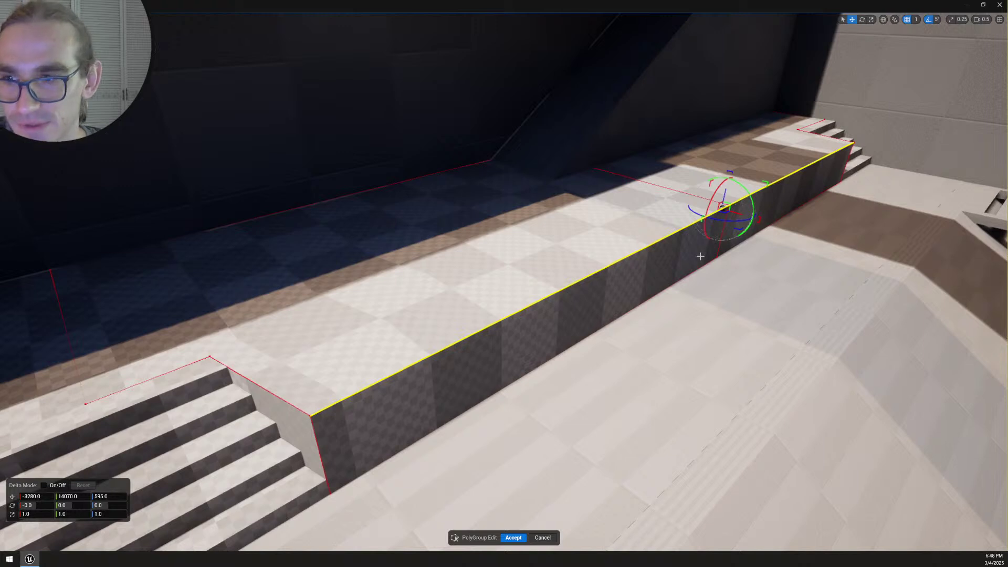
{"action": "scroll", "coordinate": [758, 287], "scroll_direction": "up", "scroll_amount": 3}
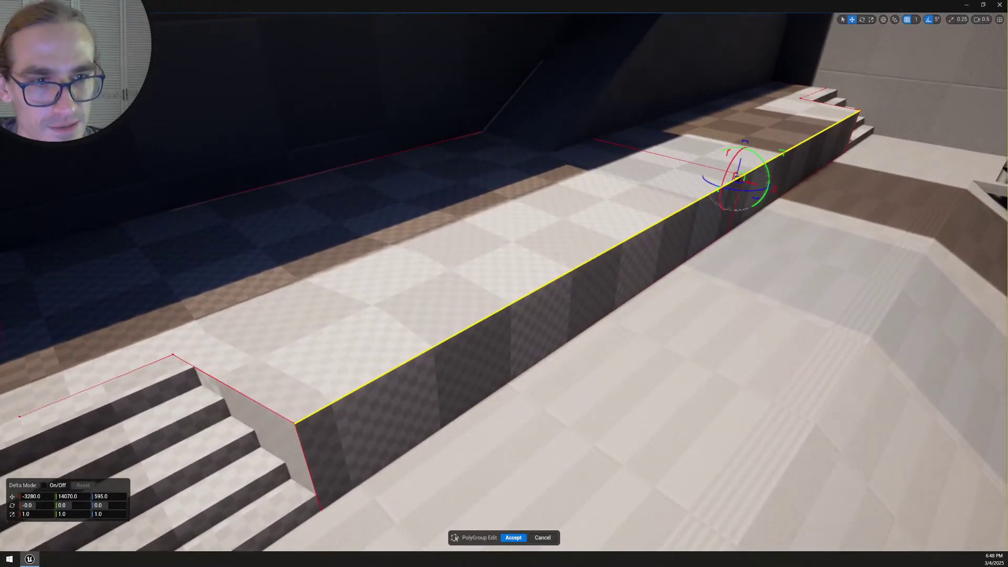
{"action": "key", "text": "b"}
{"action": "right_click_drag", "start_coordinate": [698, 317], "coordinate": [713, 336]}
{"action": "scroll", "coordinate": [737, 299], "scroll_direction": "down", "scroll_amount": 1}
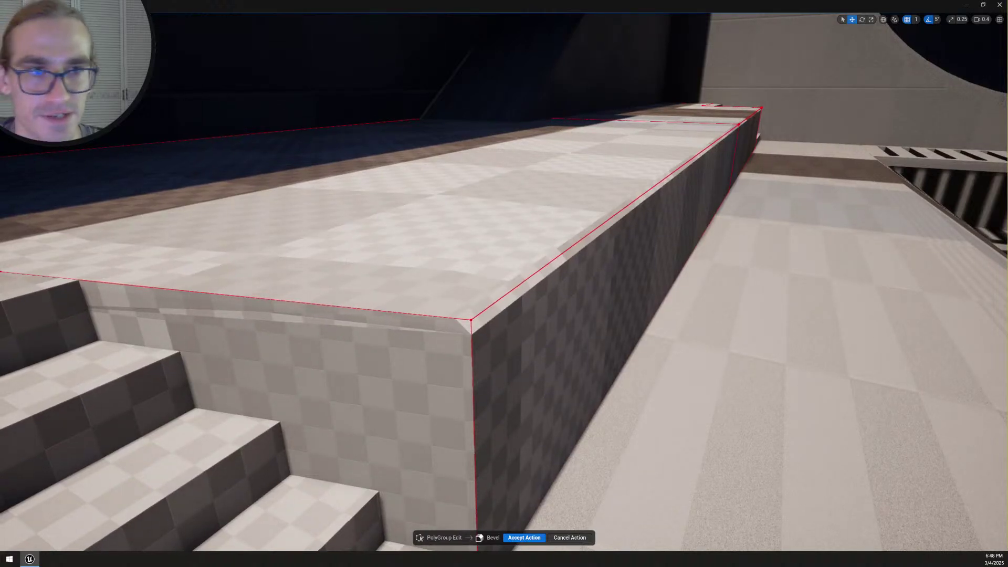
{"action": "key", "text": "Return"}
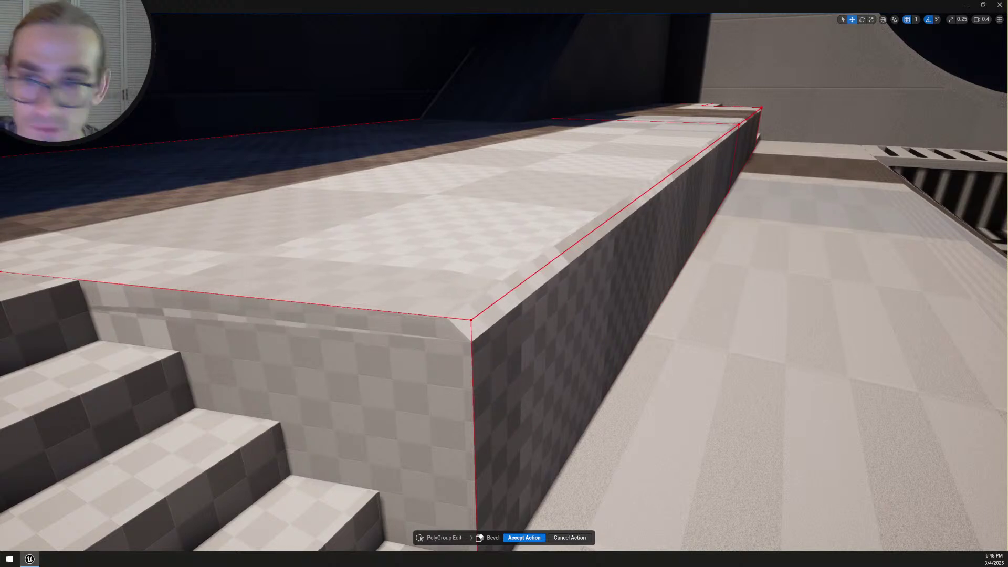
Inspect the bevelled corner up close in wireframe, adjust the bevel distance, and accept the bevel and the PolyGroup edit
{"action": "mouse_move", "coordinate": [714, 314]}
{"action": "right_mouse_down"}
{"action": "mouse_move", "coordinate": [724, 304]}
{"action": "mouse_move", "coordinate": [701, 288]}
{"action": "mouse_move", "coordinate": [730, 267]}
{"action": "mouse_move", "coordinate": [486, 298]}
{"action": "mouse_move", "coordinate": [820, 284]}
{"action": "mouse_move", "coordinate": [839, 305]}
{"action": "mouse_move", "coordinate": [714, 314]}
{"action": "right_mouse_up"}
{"action": "key", "text": "w"}
{"action": "scroll", "coordinate": [714, 314], "scroll_direction": "up", "scroll_amount": 3}
{"action": "key", "text": "d"}
{"action": "key", "text": "a"}
{"action": "scroll", "coordinate": [588, 294], "scroll_direction": "up", "scroll_amount": 1}
{"action": "key", "text": "a"}
{"action": "scroll", "coordinate": [838, 294], "scroll_direction": "down", "scroll_amount": 2}
{"action": "key", "text": "d"}
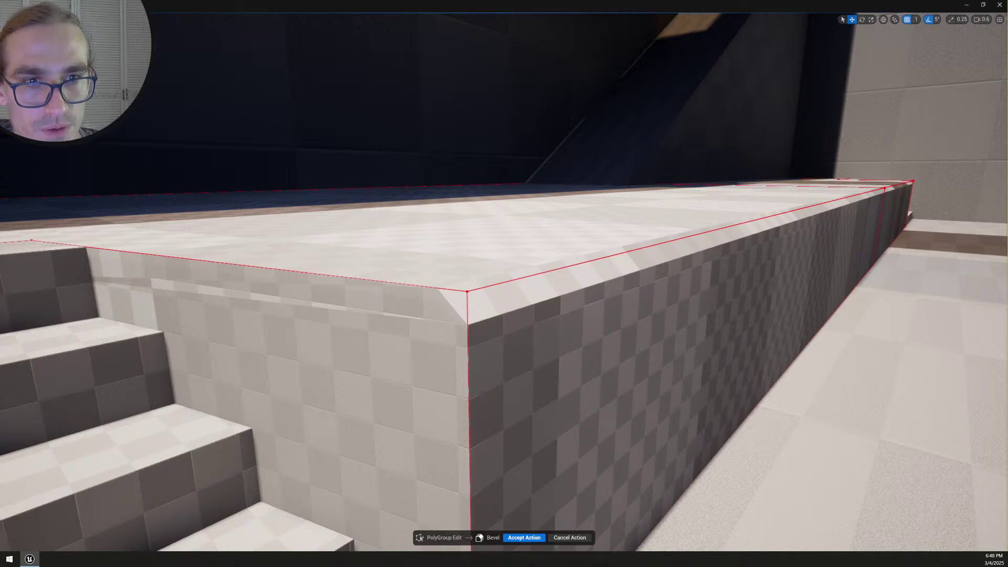
{"action": "key", "text": "alt+w"}
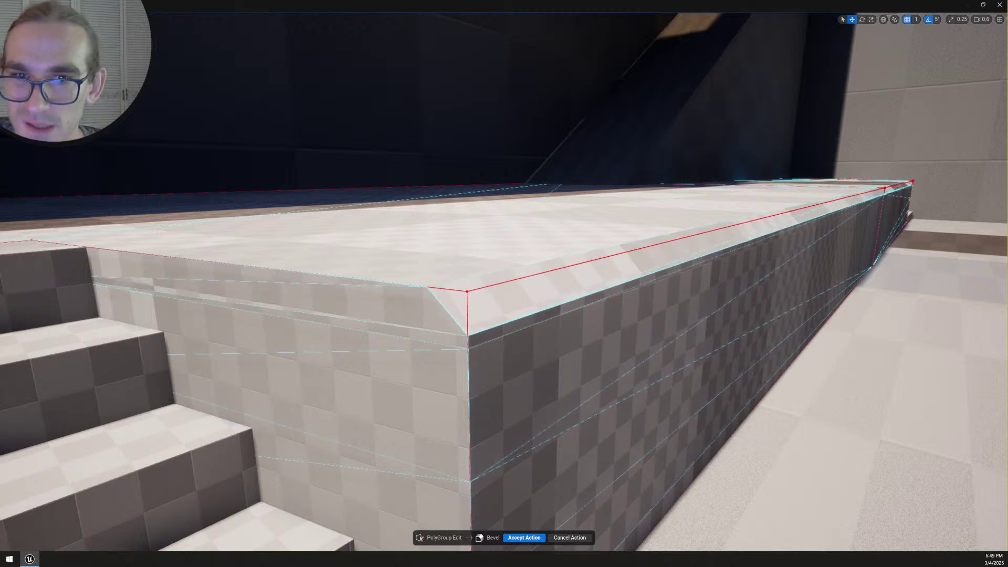
{"action": "key", "text": "Return"}
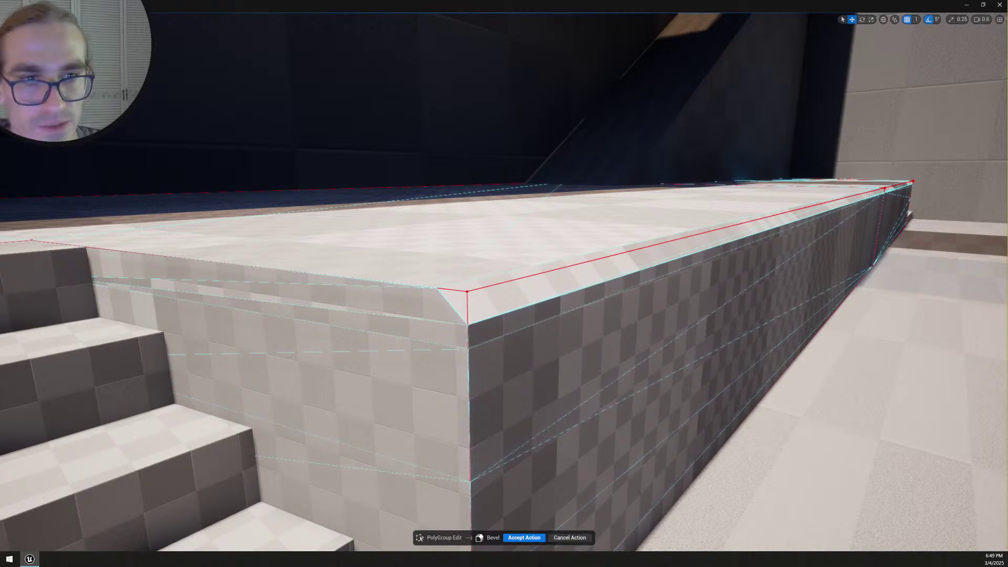
{"action": "left_click", "coordinate": [525, 538]}
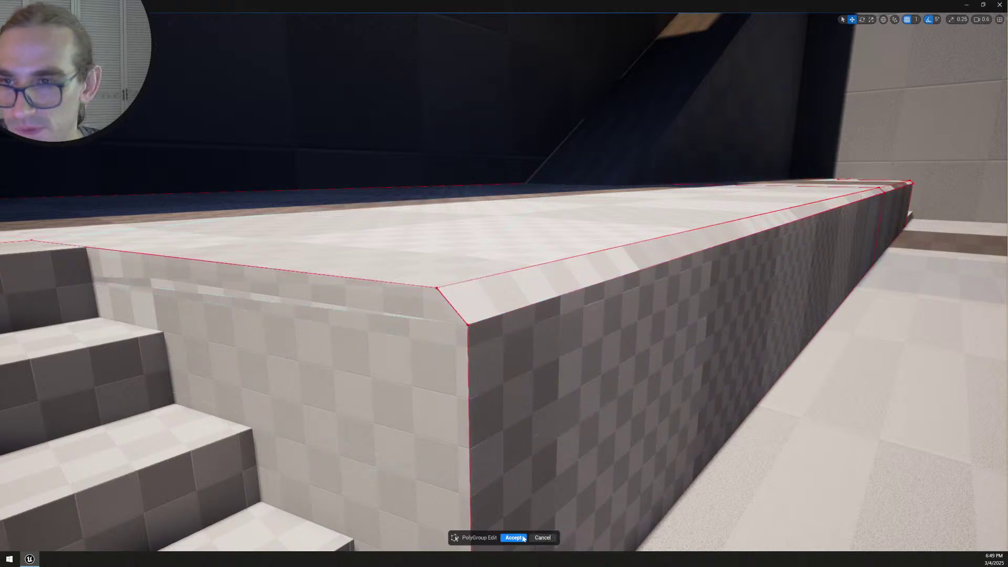
{"action": "left_click", "coordinate": [513, 538]}
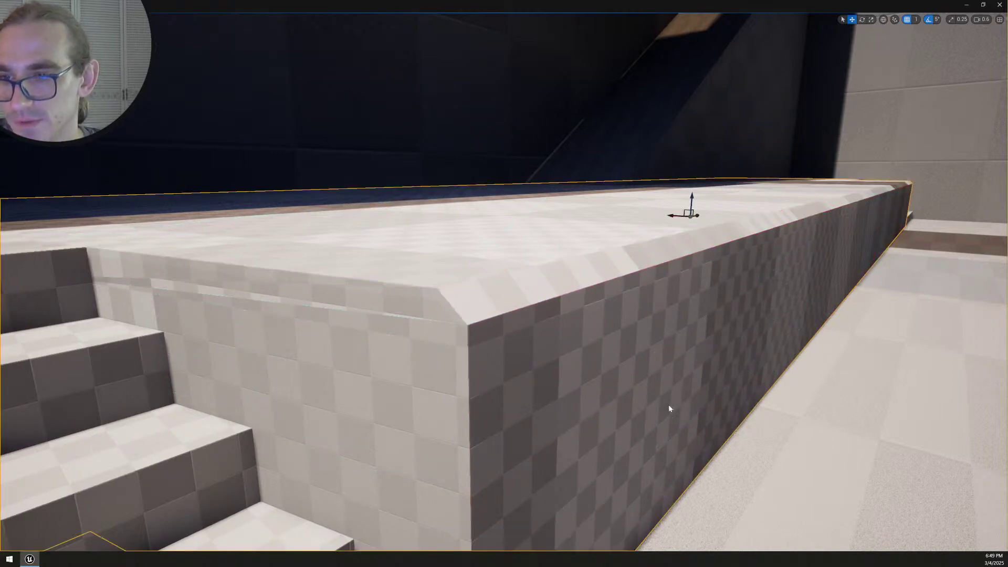
Examine the bevelled platform edges around the central stairs from several angles
{"action": "right_click_drag", "start_coordinate": [660, 412], "coordinate": [787, 404]}
{"action": "key", "text": "w"}
{"action": "scroll", "coordinate": [688, 378], "scroll_direction": "up", "scroll_amount": 1}
{"action": "scroll", "coordinate": [646, 420], "scroll_direction": "down", "scroll_amount": 3}
{"action": "scroll", "coordinate": [664, 400], "scroll_direction": "down", "scroll_amount": 2}
{"action": "scroll", "coordinate": [714, 394], "scroll_direction": "up", "scroll_amount": 2}
{"action": "key", "text": "s"}
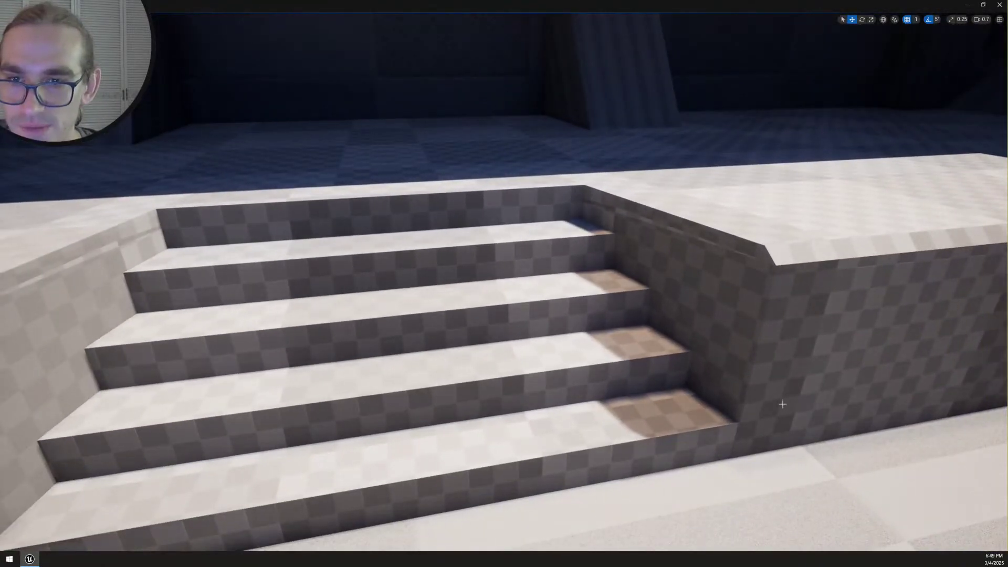
{"action": "key", "text": "d"}
{"action": "right_click_drag", "start_coordinate": [753, 345], "coordinate": [665, 431]}
{"action": "key", "text": "s"}
{"action": "key", "text": "a"}
{"action": "right_click_drag", "start_coordinate": [585, 182], "coordinate": [646, 226]}
{"action": "key", "text": "e"}
{"action": "scroll", "coordinate": [625, 223], "scroll_direction": "down", "scroll_amount": 2}
{"action": "key", "text": "d"}
{"action": "key", "text": "w"}
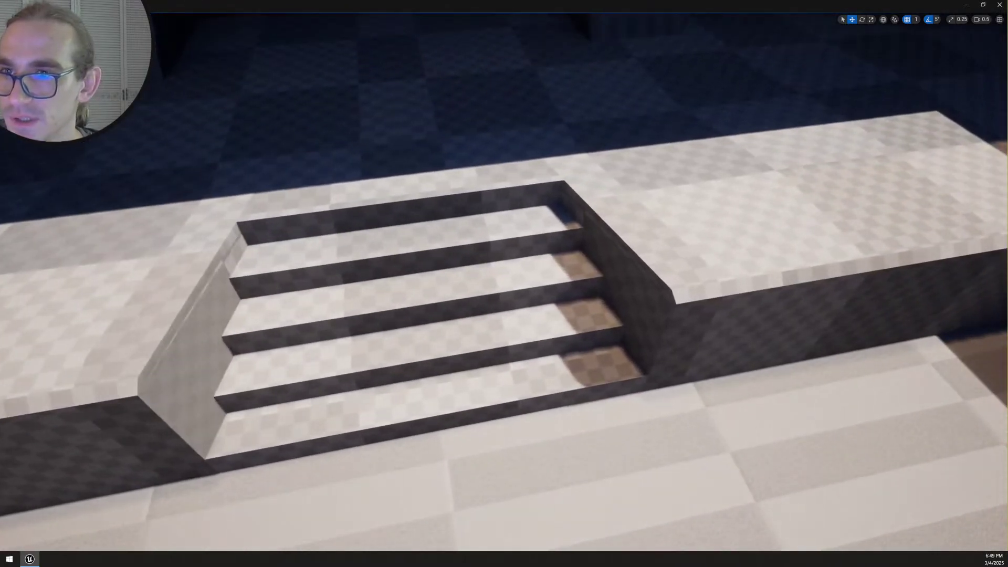
Check the platform blocks on both sides of the central stairs, and apply a UV Projection to the block beside the stairs
{"action": "left_click", "coordinate": [616, 211]}
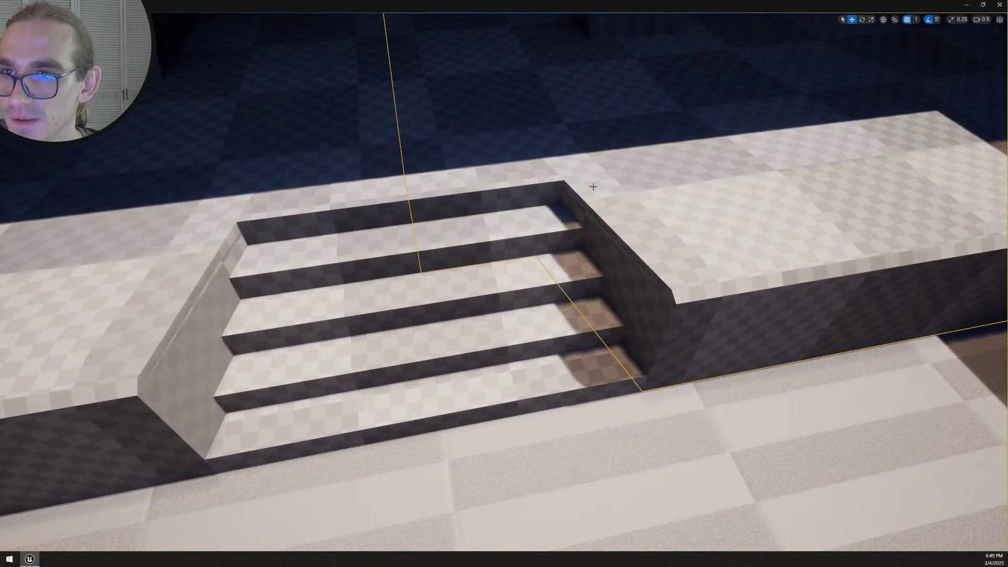
{"action": "key", "text": "d"}
{"action": "right_click_drag", "start_coordinate": [350, 224], "coordinate": [330, 241]}
{"action": "left_click", "coordinate": [329, 250]}
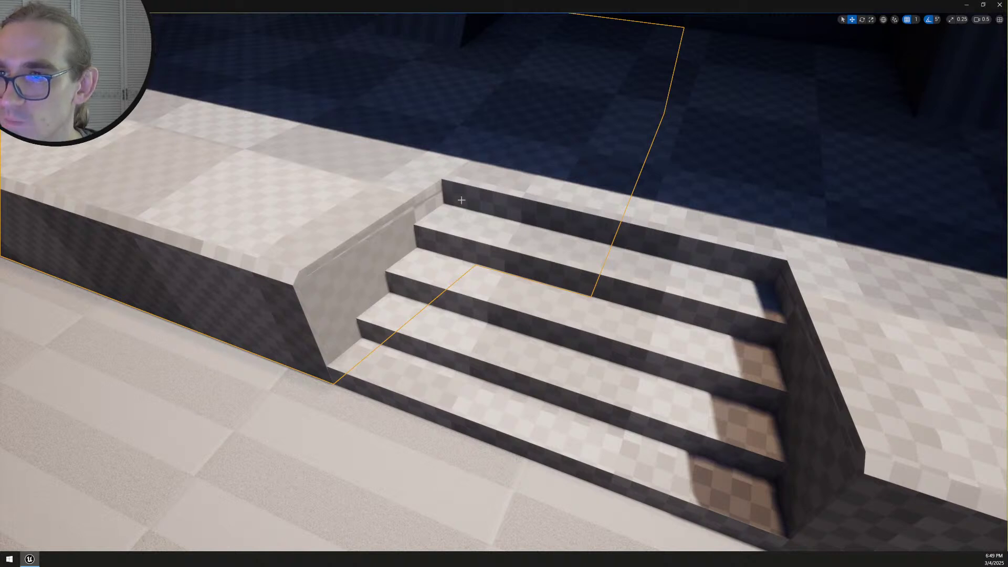
{"action": "right_click_drag", "start_coordinate": [788, 246], "coordinate": [691, 278]}
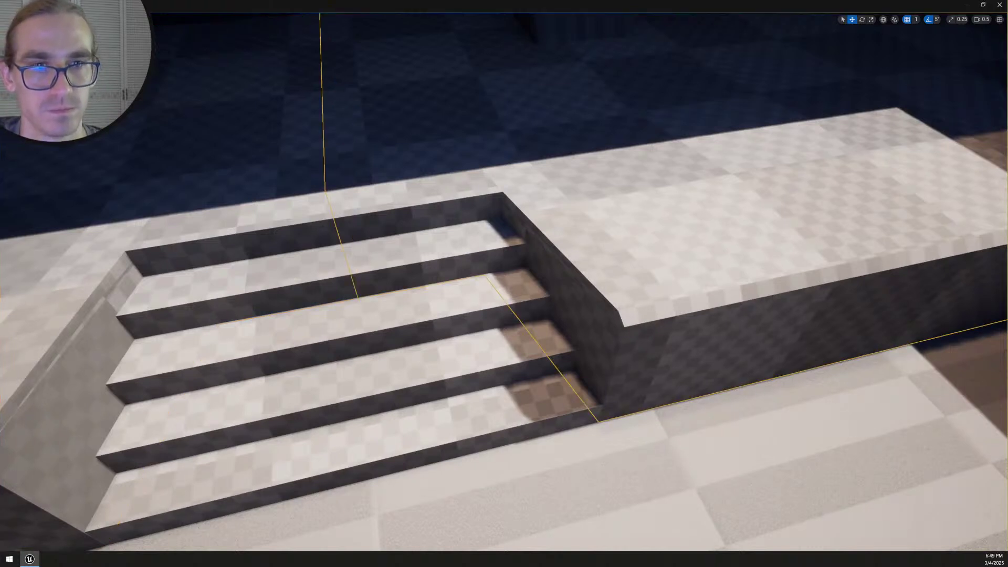
{"action": "left_click", "coordinate": [689, 344]}
{"action": "key", "text": "s"}
{"action": "right_click_drag", "start_coordinate": [830, 384], "coordinate": [816, 377]}
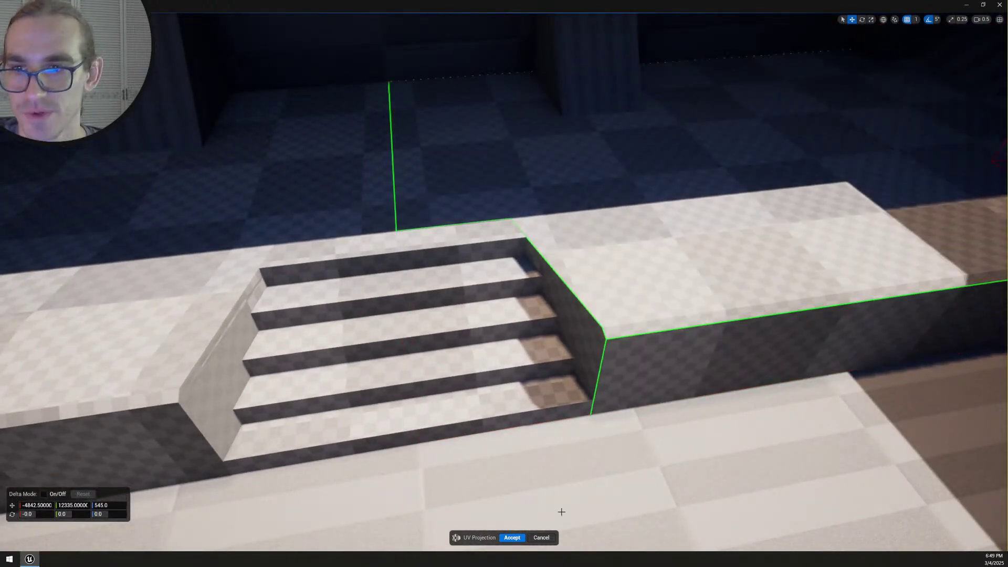
{"action": "left_click", "coordinate": [512, 538]}
Select all eight pillars along the room's long wall
{"action": "right_click_drag", "start_coordinate": [530, 510], "coordinate": [289, 494]}
{"action": "scroll", "coordinate": [289, 494], "scroll_direction": "up", "scroll_amount": 1}
{"action": "right_click_drag", "start_coordinate": [431, 494], "coordinate": [686, 517]}
{"action": "scroll", "coordinate": [620, 481], "scroll_direction": "up", "scroll_amount": 2}
{"action": "scroll", "coordinate": [675, 504], "scroll_direction": "up", "scroll_amount": 2}
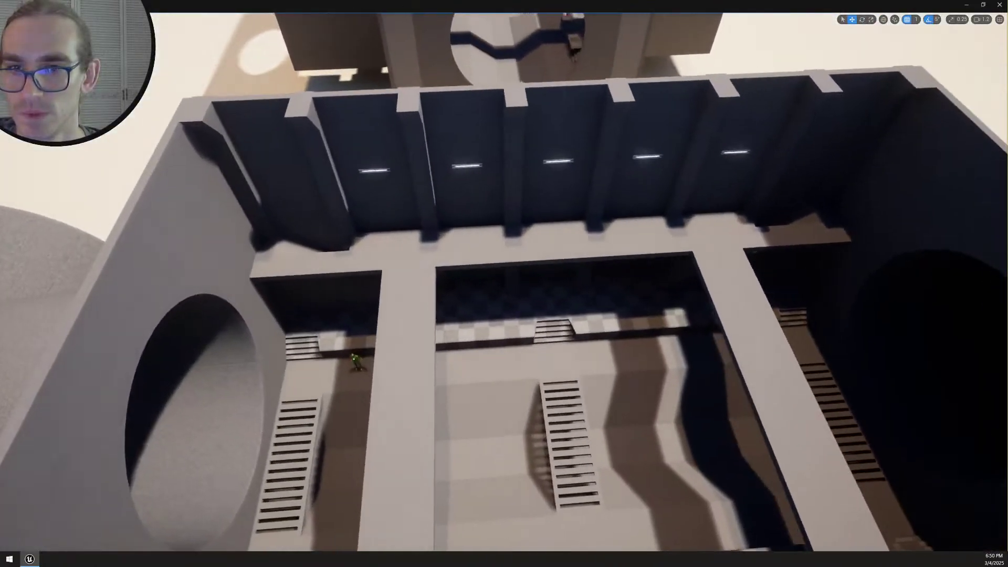
{"action": "right_click_drag", "start_coordinate": [525, 475], "coordinate": [402, 374]}
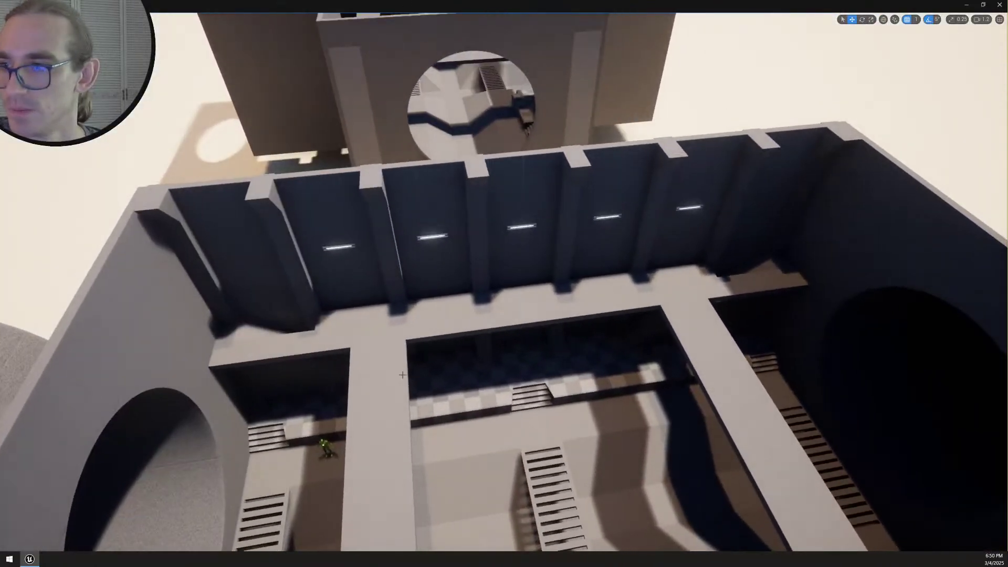
{"action": "left_click", "coordinate": [216, 286]}
{"action": "left_click", "coordinate": [301, 284], "text": "ctrl"}
{"action": "left_click", "coordinate": [378, 279], "text": "ctrl"}
{"action": "left_click", "coordinate": [477, 276], "text": "ctrl"}
{"action": "left_click", "coordinate": [570, 270], "text": "ctrl"}
{"action": "left_click", "coordinate": [647, 259], "text": "ctrl"}
{"action": "left_click", "coordinate": [725, 255], "text": "ctrl"}
{"action": "left_click", "coordinate": [786, 245], "text": "ctrl"}
{"action": "right_click_drag", "start_coordinate": [786, 244], "coordinate": [979, 289]}
{"action": "left_click_drag", "start_coordinate": [457, 179], "coordinate": [458, 179], "text": "alt"}
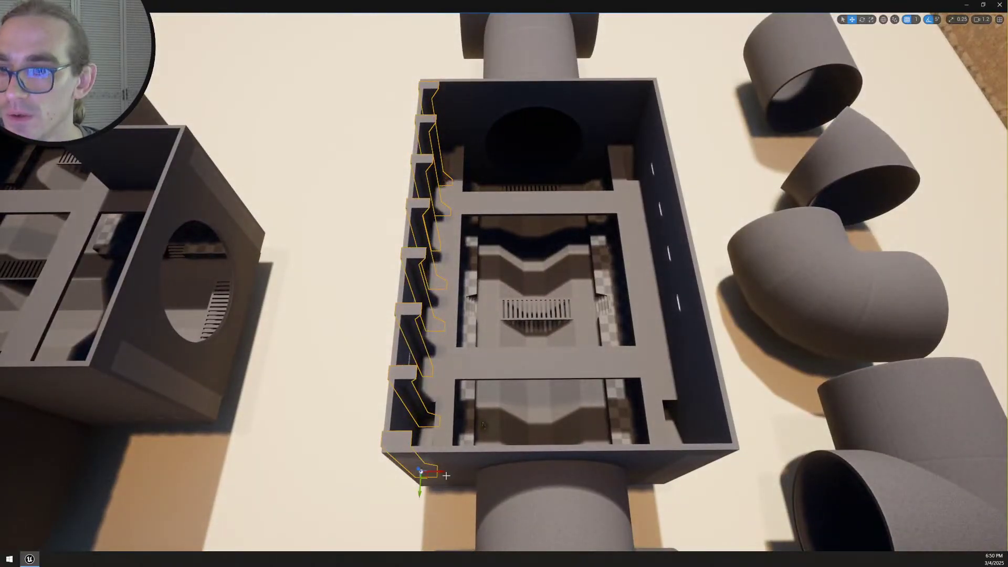
{"action": "left_click_drag", "start_coordinate": [443, 467], "coordinate": [692, 465], "text": "alt"}
{"action": "mouse_move", "coordinate": [694, 464]}
{"action": "right_mouse_down"}
{"action": "mouse_move", "coordinate": [751, 468]}
{"action": "mouse_move", "coordinate": [693, 464]}
{"action": "right_mouse_up"}
{"action": "key", "text": "ctrl+z"}
Set the position snap to 10 and duplicate the selected pillars across to the opposite long wall
{"action": "left_click", "coordinate": [916, 19]}
{"action": "left_click", "coordinate": [927, 53]}
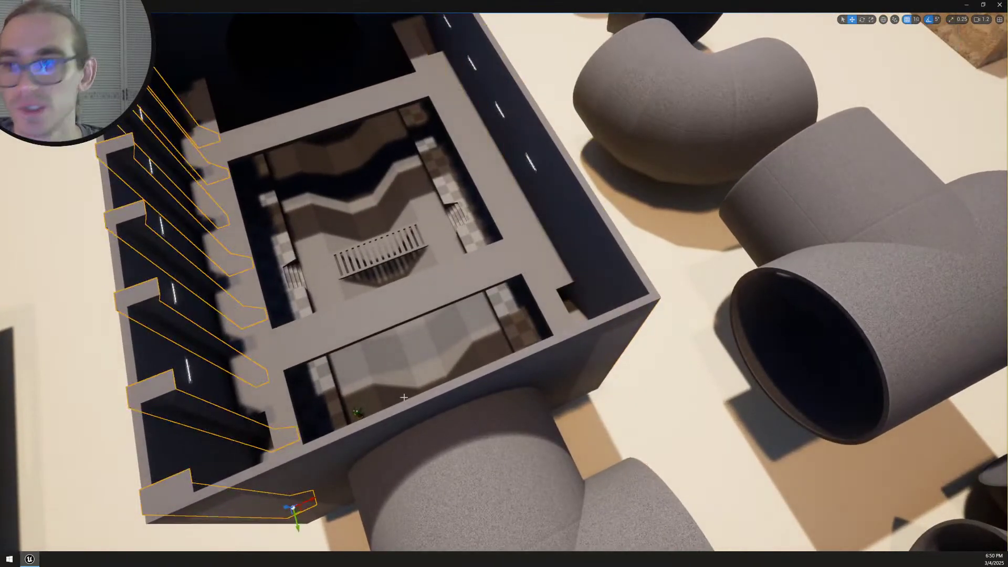
{"action": "left_click_drag", "start_coordinate": [307, 500], "coordinate": [615, 359], "text": "alt"}
{"action": "key", "text": "w"}
{"action": "right_click_drag", "start_coordinate": [616, 359], "coordinate": [646, 362]}
{"action": "mouse_move", "coordinate": [558, 414]}
{"action": "left_mouse_down"}
{"action": "mouse_move", "coordinate": [548, 414]}
{"action": "mouse_move", "coordinate": [556, 410]}
{"action": "left_mouse_up"}
Mirror the duplicated pillars along X and move them against the inner side of the opposite wall
{"action": "right_click", "coordinate": [639, 261]}
{"action": "mouse_move", "coordinate": [682, 441]}
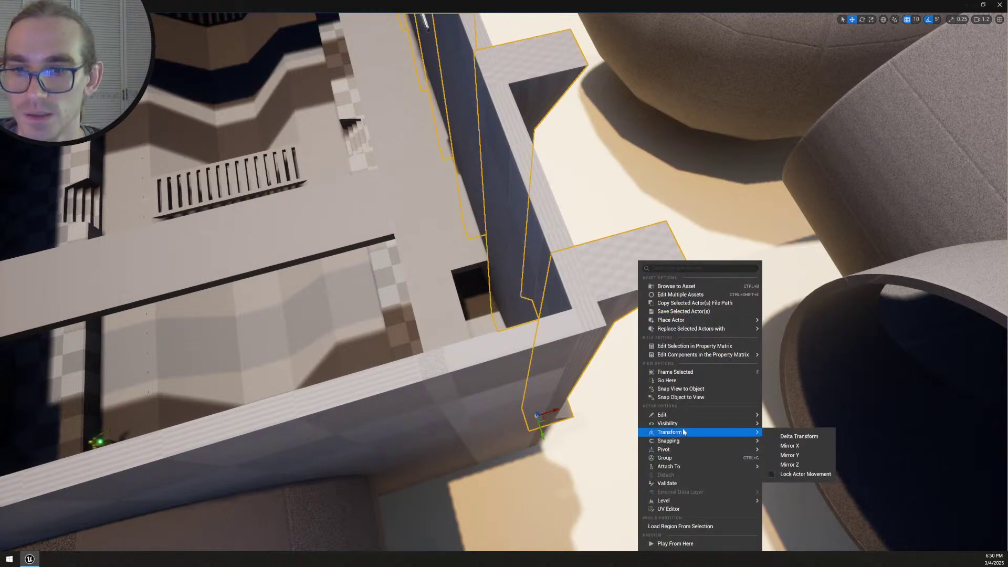
{"action": "mouse_move", "coordinate": [755, 433]}
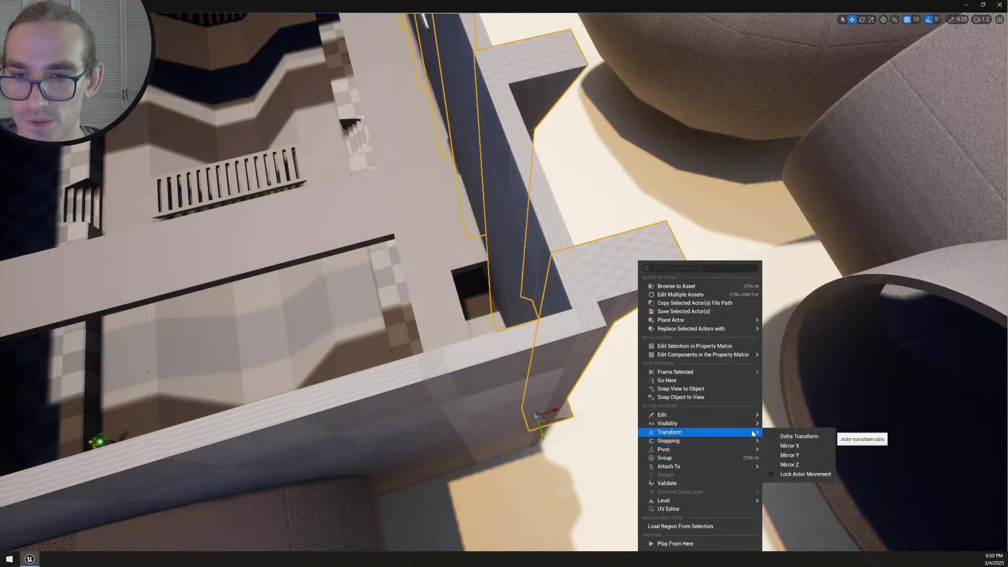
{"action": "left_click", "coordinate": [791, 447]}
{"action": "left_click_drag", "start_coordinate": [557, 410], "coordinate": [530, 408]}
{"action": "right_click_drag", "start_coordinate": [536, 345], "coordinate": [525, 252]}
{"action": "scroll", "coordinate": [619, 310], "scroll_direction": "down", "scroll_amount": 2}
{"action": "scroll", "coordinate": [719, 262], "scroll_direction": "down", "scroll_amount": 1}
{"action": "right_click_drag", "start_coordinate": [630, 284], "coordinate": [652, 326]}
{"action": "right_click_drag", "start_coordinate": [505, 284], "coordinate": [641, 283]}
{"action": "right_click_drag", "start_coordinate": [751, 315], "coordinate": [699, 310]}
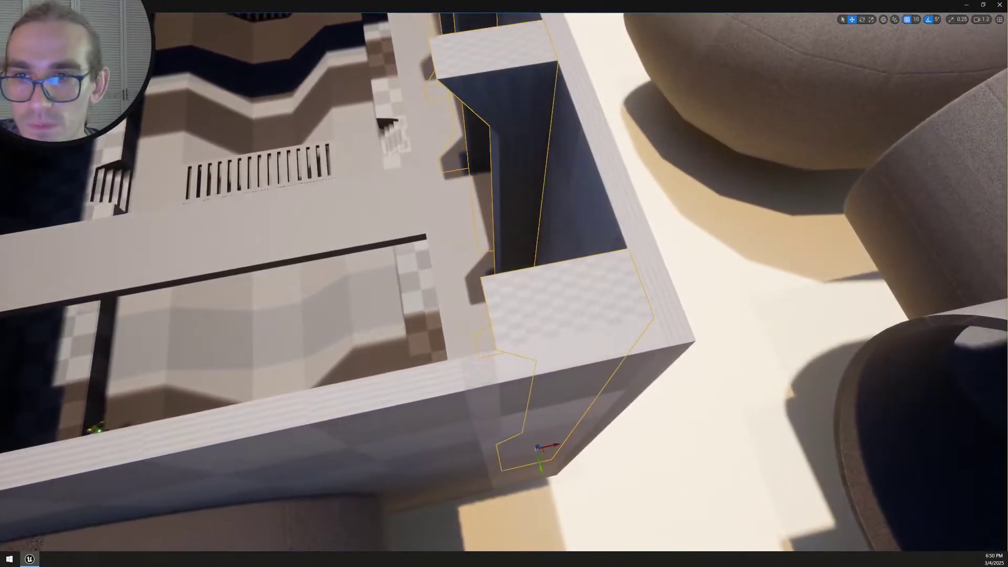
{"action": "mouse_move", "coordinate": [880, 207]}
{"action": "right_mouse_down"}
{"action": "mouse_move", "coordinate": [880, 226]}
{"action": "mouse_move", "coordinate": [888, 215]}
{"action": "right_mouse_up"}
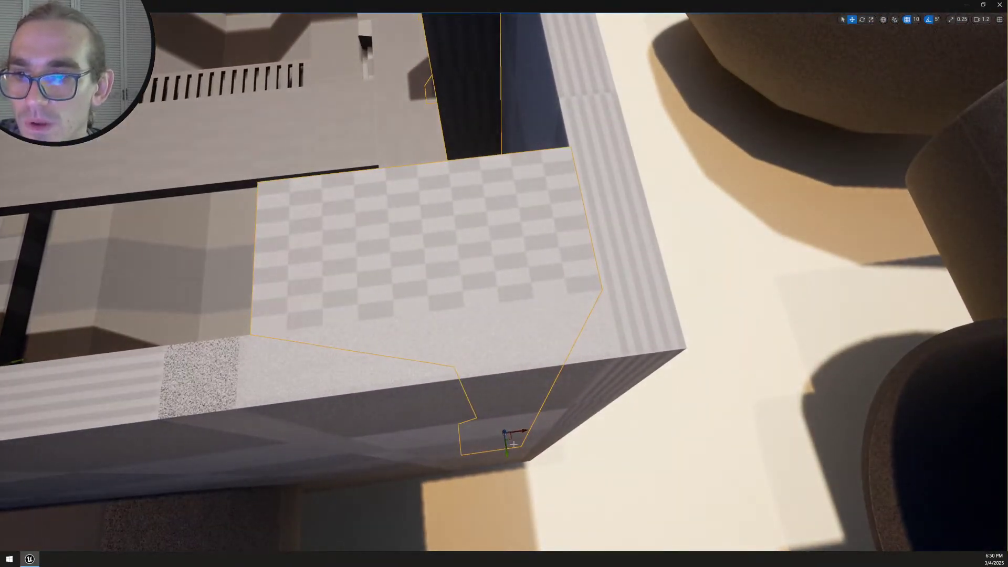
Nudge the mirrored pillars with a position snap of 1, and shift them toward the outer wall with a snap of 50
{"action": "left_click", "coordinate": [917, 20]}
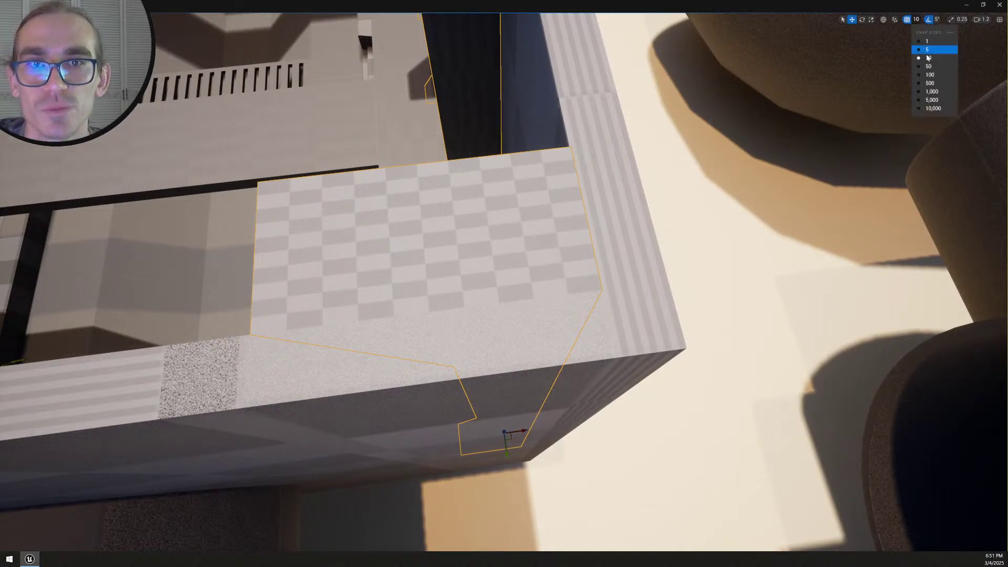
{"action": "left_click", "coordinate": [924, 40]}
{"action": "left_click_drag", "start_coordinate": [523, 432], "coordinate": [525, 432]}
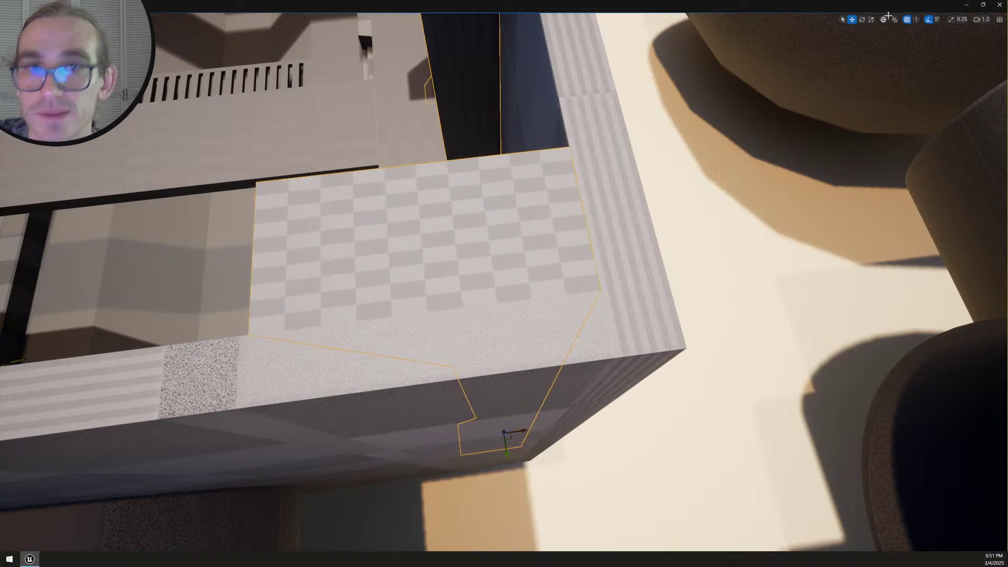
{"action": "left_click", "coordinate": [920, 20]}
{"action": "left_click", "coordinate": [924, 64]}
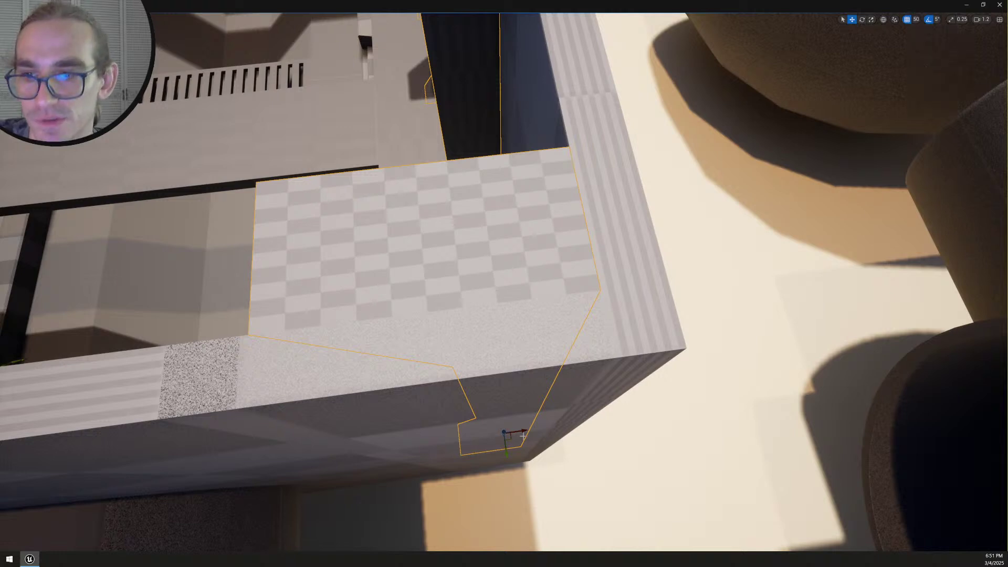
{"action": "left_click_drag", "start_coordinate": [523, 430], "coordinate": [543, 434]}
Clear the selection and examine the pillars along both walls from above and from inside the room
{"action": "right_click_drag", "start_coordinate": [544, 434], "coordinate": [874, 300]}
{"action": "scroll", "coordinate": [544, 435], "scroll_direction": "up", "scroll_amount": 3}
{"action": "scroll", "coordinate": [657, 415], "scroll_direction": "down", "scroll_amount": 6}
{"action": "key", "text": "Escape"}
{"action": "right_click_drag", "start_coordinate": [552, 341], "coordinate": [551, 389]}
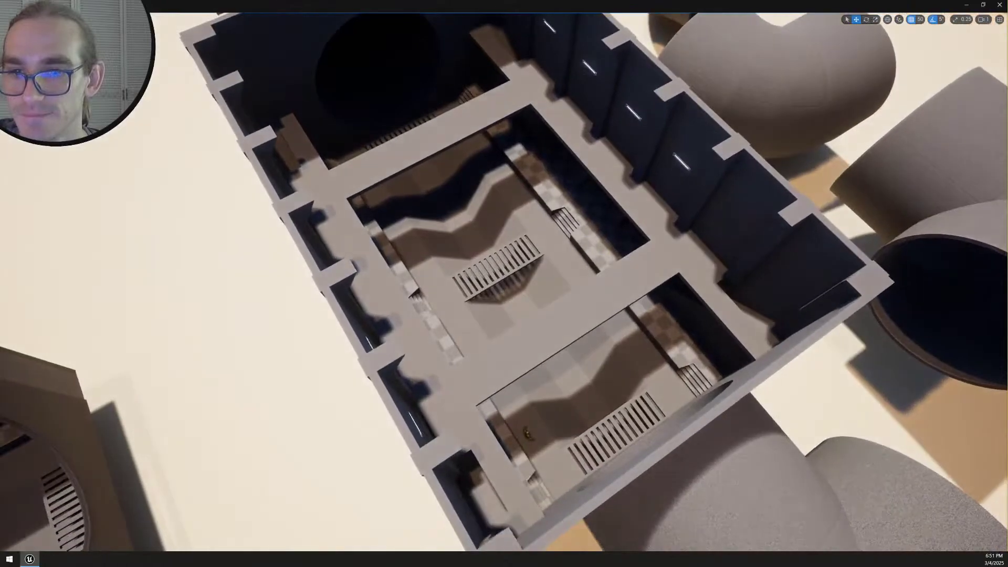
{"action": "right_click_drag", "start_coordinate": [504, 284], "coordinate": [536, 294]}
{"action": "right_click_drag", "start_coordinate": [651, 295], "coordinate": [888, 417]}
{"action": "key", "text": "q"}
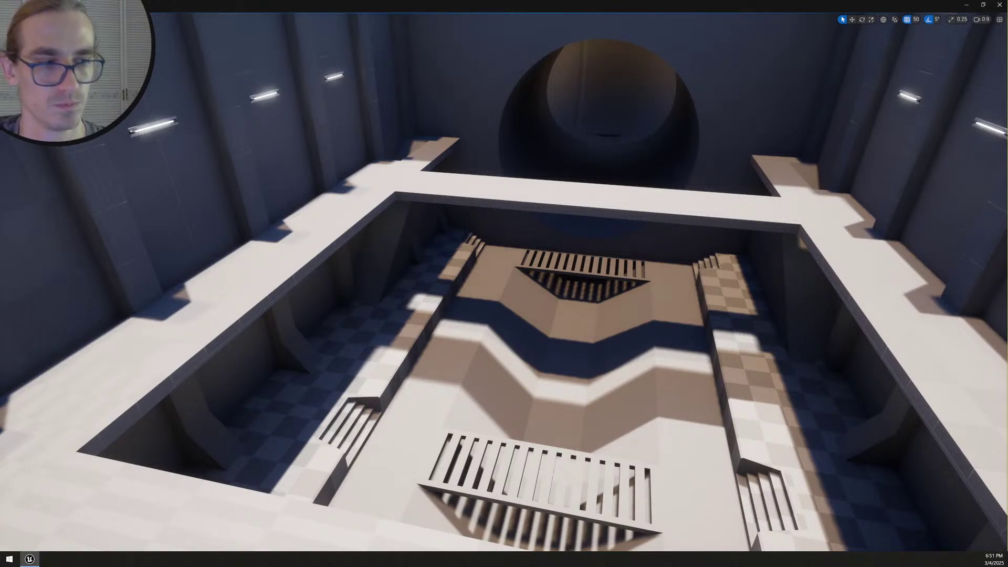
{"action": "mouse_move", "coordinate": [766, 439]}
{"action": "right_mouse_down"}
{"action": "mouse_move", "coordinate": [903, 430]}
{"action": "mouse_move", "coordinate": [766, 440]}
{"action": "right_mouse_up"}
{"action": "scroll", "coordinate": [767, 439], "scroll_direction": "down", "scroll_amount": 3}
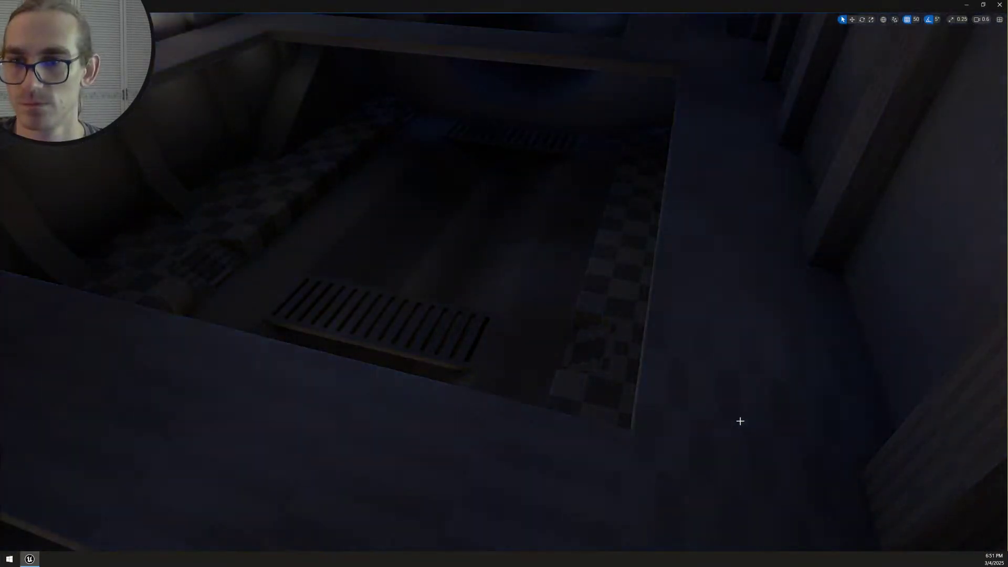
Play the level from the upper walkway and run the character past the pillars and over the lower platforms
{"action": "right_click", "coordinate": [729, 408]}
{"action": "left_click", "coordinate": [748, 402]}
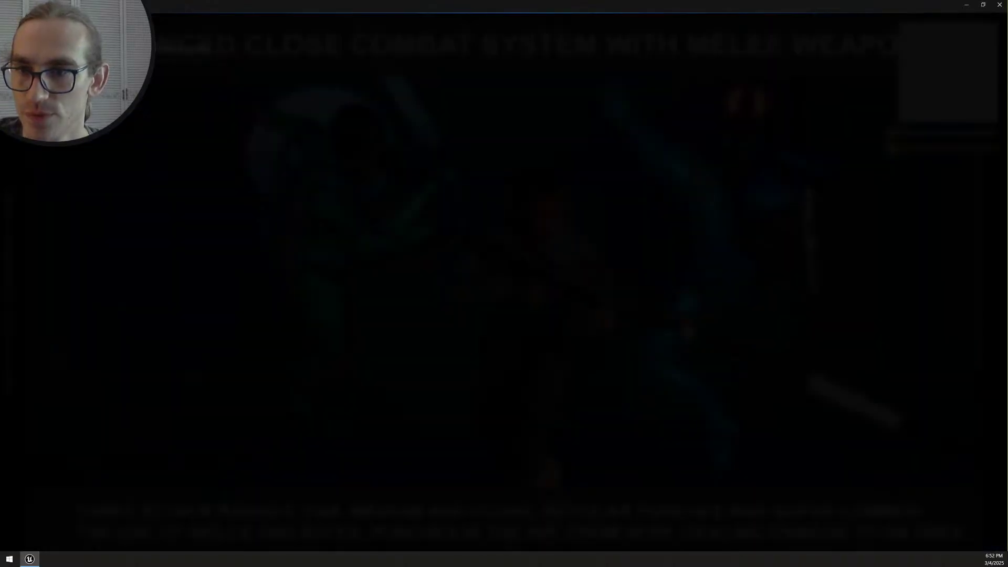
{"action": "key", "text": "w"}
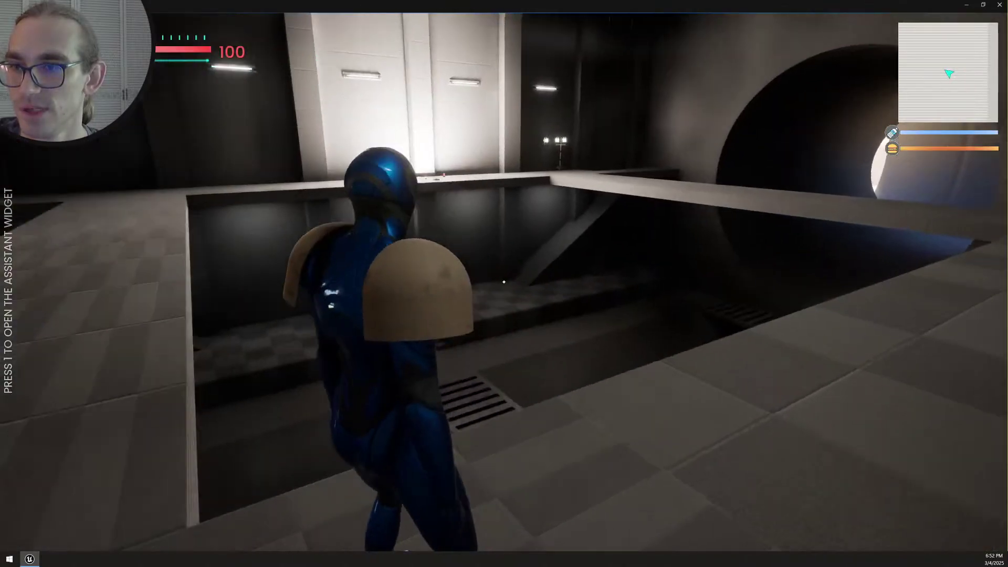
{"action": "key", "text": "w"}
{"action": "key", "text": "w"}
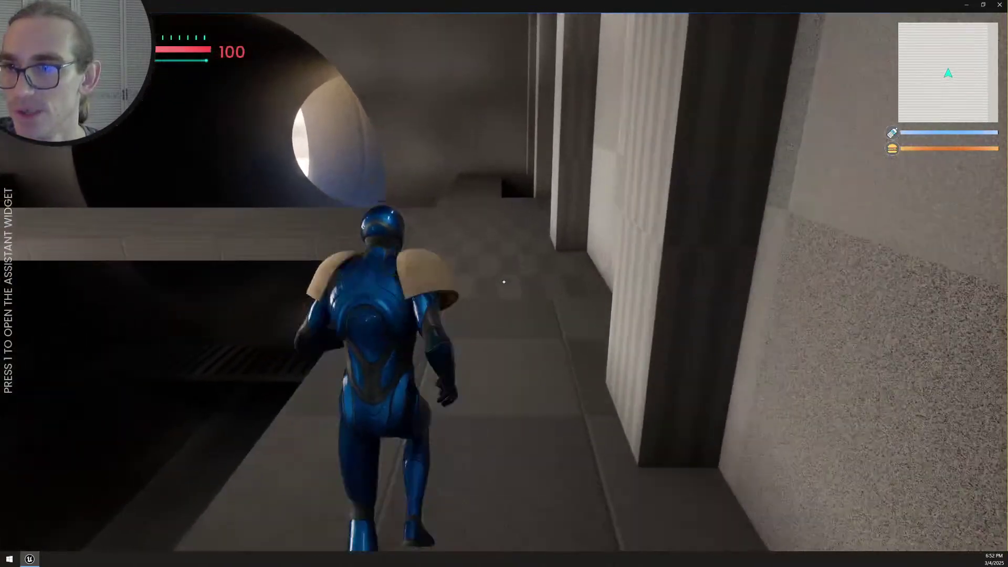
{"action": "key", "text": "w"}
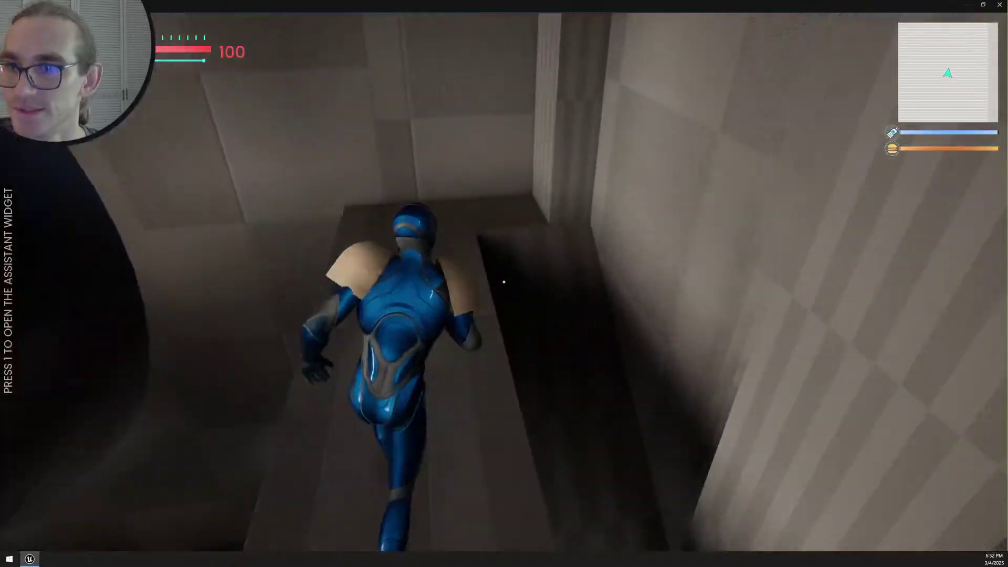
{"action": "key", "text": "w"}
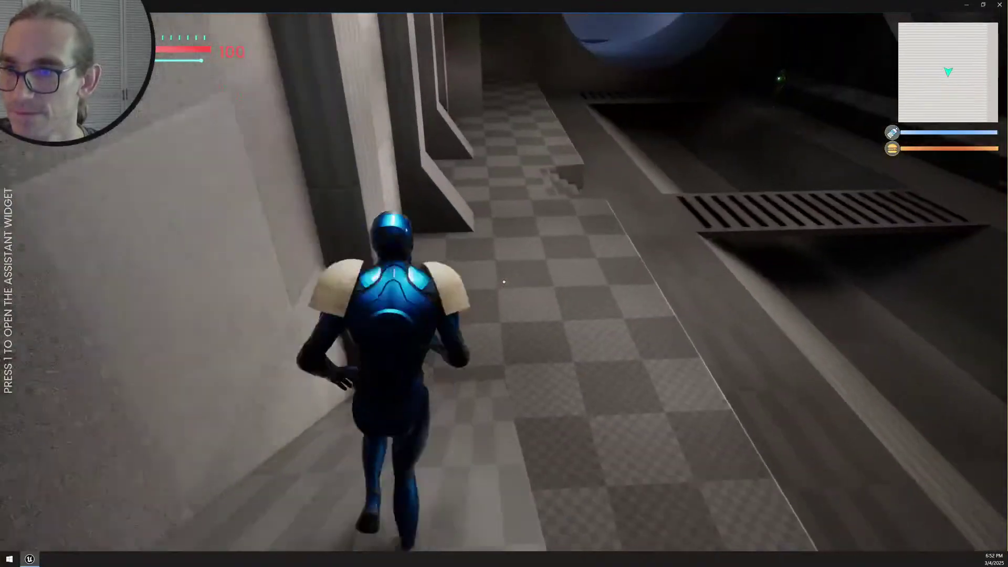
{"action": "key", "text": "w"}
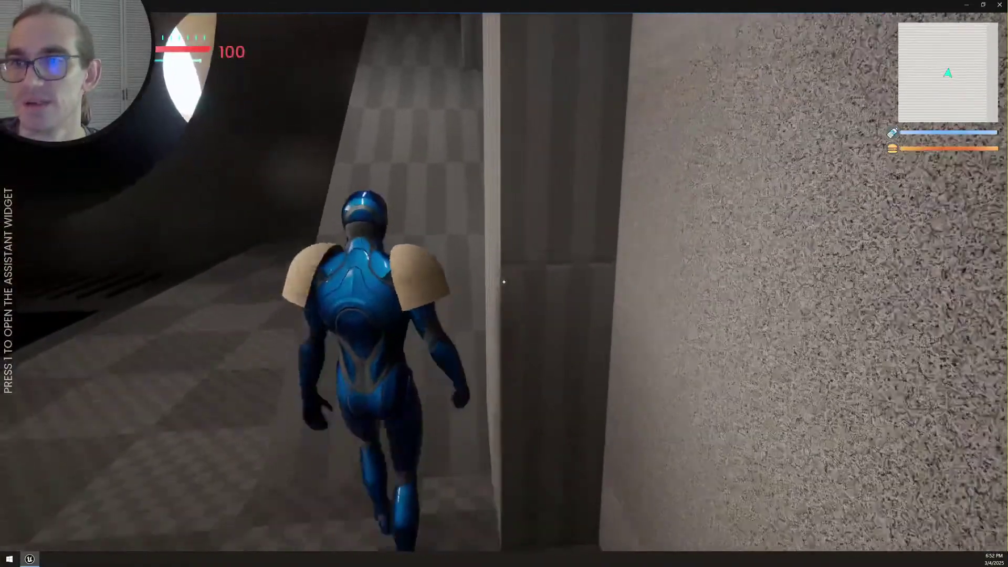
Walk the character along the upper walkways of the chamber to judge the layout, and end the play session
{"action": "key", "text": "w"}
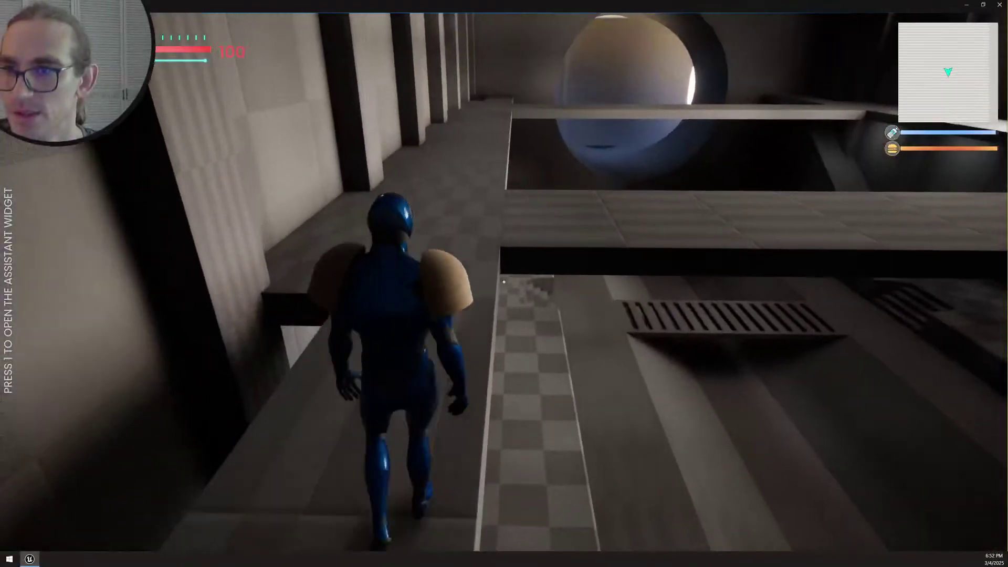
{"action": "key", "text": "w"}
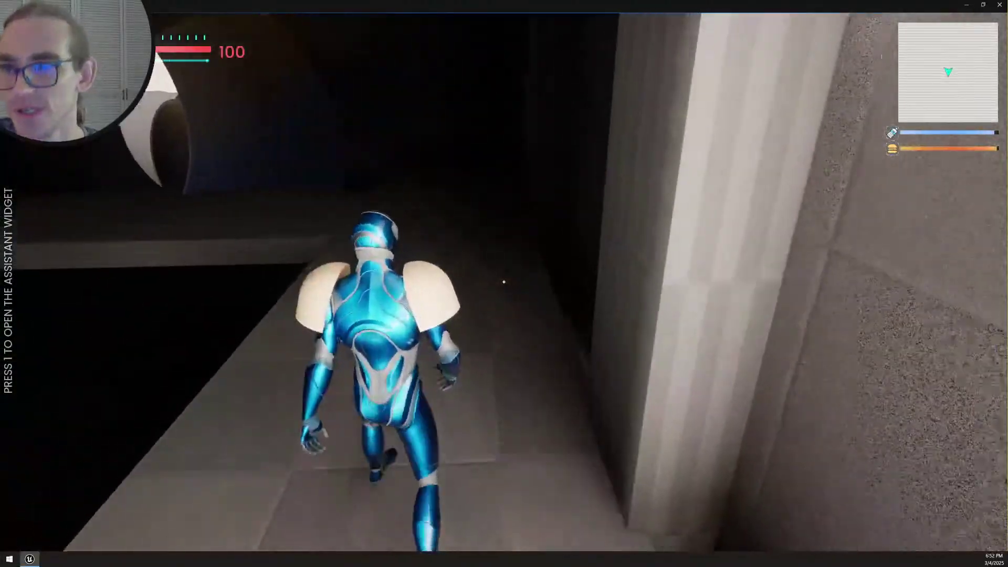
{"action": "key", "text": "w"}
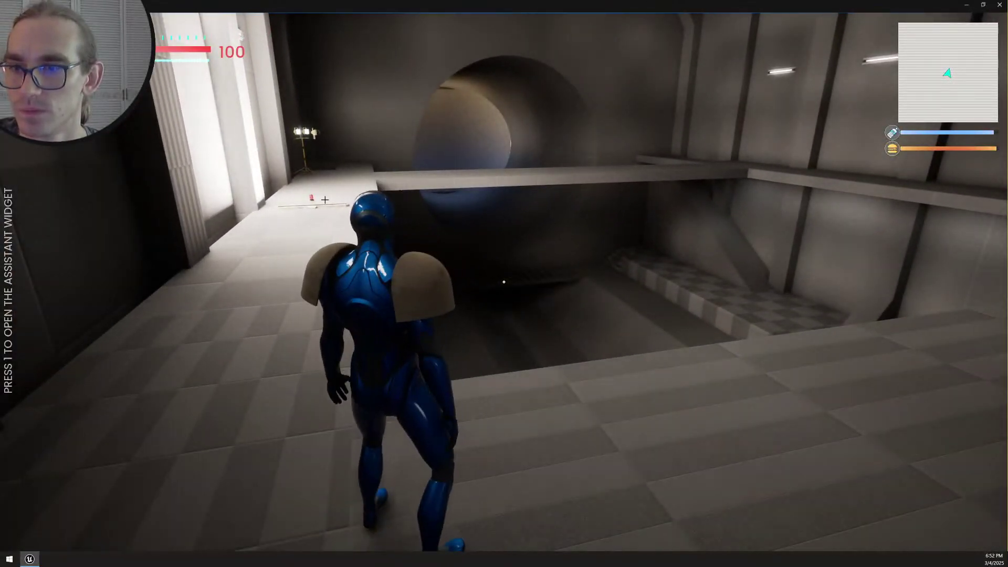
{"action": "key", "text": "Escape"}
Hide the two roof slabs covering the chamber between the pipes
{"action": "right_click_drag", "start_coordinate": [533, 287], "coordinate": [551, 305]}
{"action": "key", "text": "s"}
{"action": "left_click", "coordinate": [554, 276]}
{"action": "key", "text": "s"}
{"action": "scroll", "coordinate": [554, 277], "scroll_direction": "up", "scroll_amount": 1}
{"action": "key", "text": "w"}
{"action": "key", "text": "d"}
{"action": "key", "text": "s"}
{"action": "key", "text": "s"}
{"action": "scroll", "coordinate": [563, 279], "scroll_direction": "up", "scroll_amount": 3}
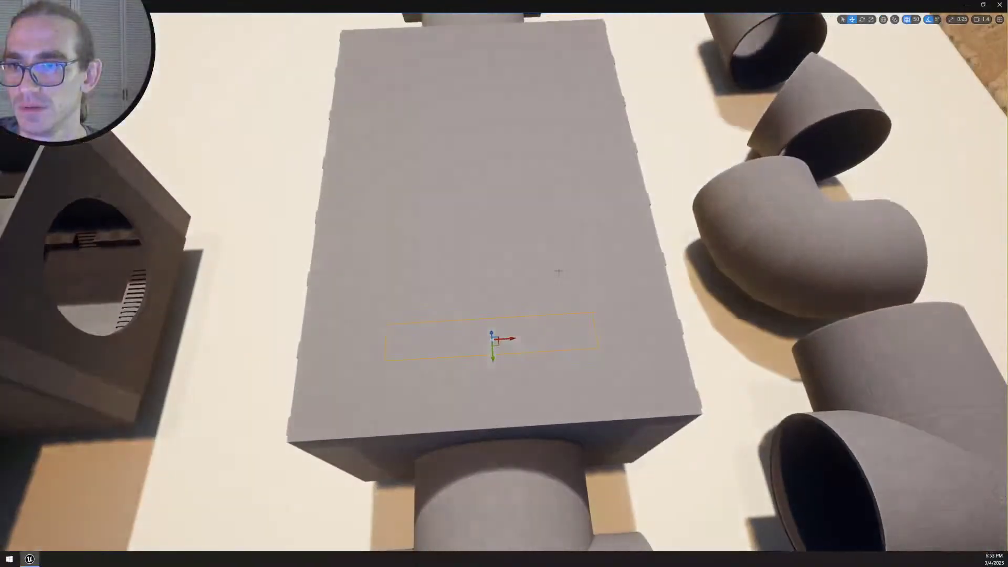
{"action": "left_click", "coordinate": [563, 279]}
{"action": "left_click", "coordinate": [559, 150], "text": "ctrl"}
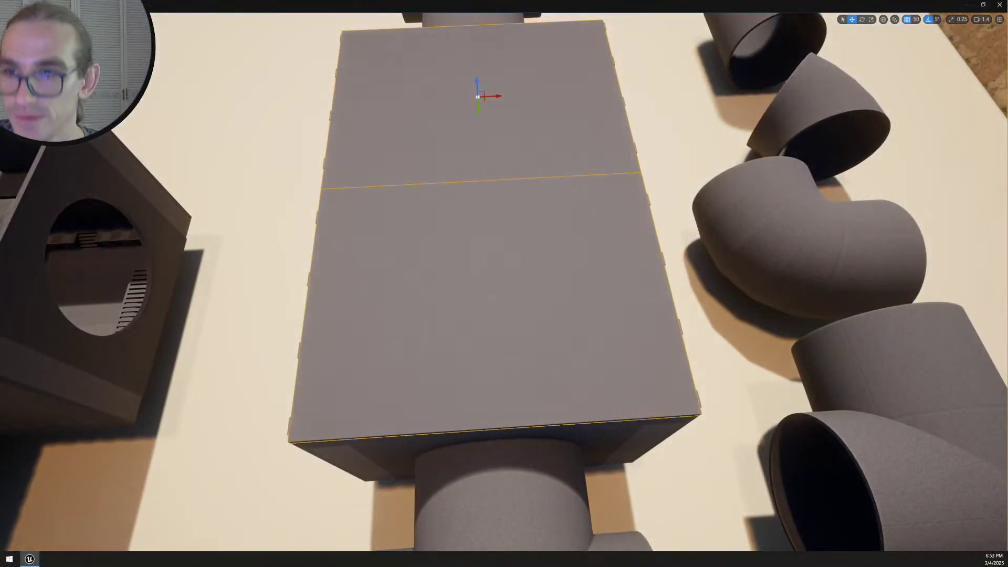
{"action": "left_click", "coordinate": [561, 273]}
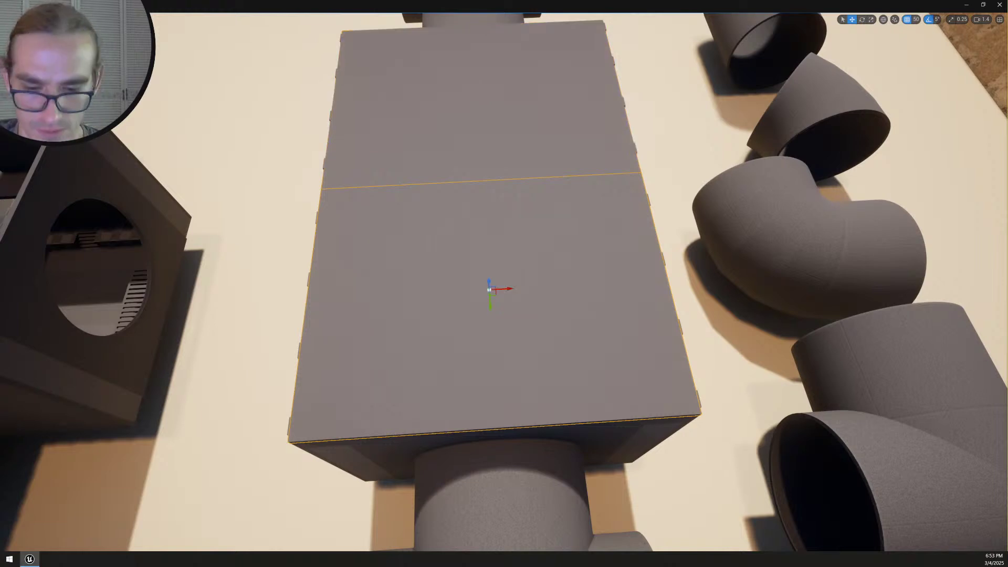
{"action": "left_click", "coordinate": [489, 105]}
{"action": "key", "text": "h"}
{"action": "left_click", "coordinate": [490, 289]}
{"action": "key", "text": "h"}
Hide the ceiling light fixtures hanging above the centre of the open chamber
{"action": "right_click_drag", "start_coordinate": [490, 289], "coordinate": [490, 357]}
{"action": "key", "text": "w"}
{"action": "left_click", "coordinate": [480, 362]}
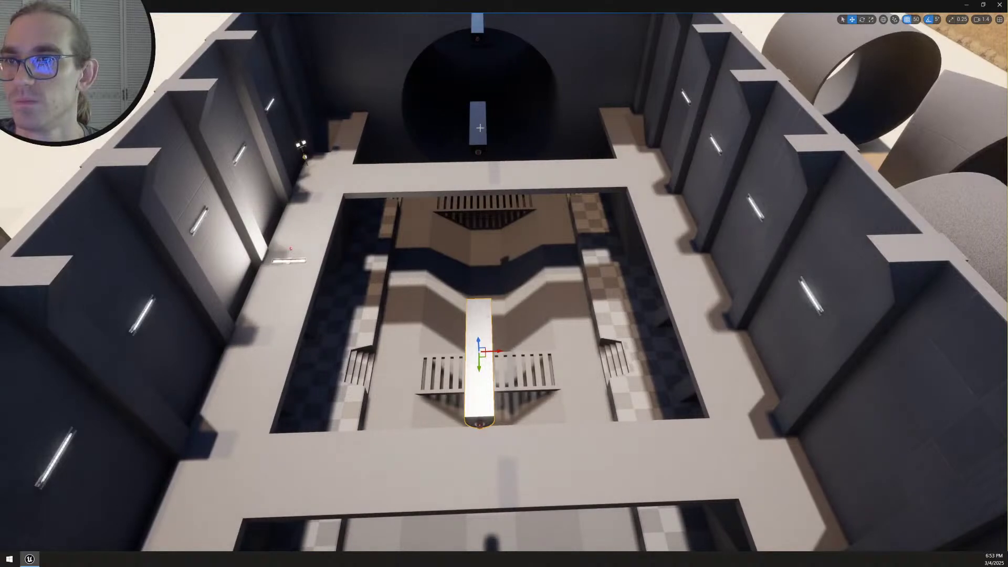
{"action": "left_click", "coordinate": [481, 126], "text": "ctrl"}
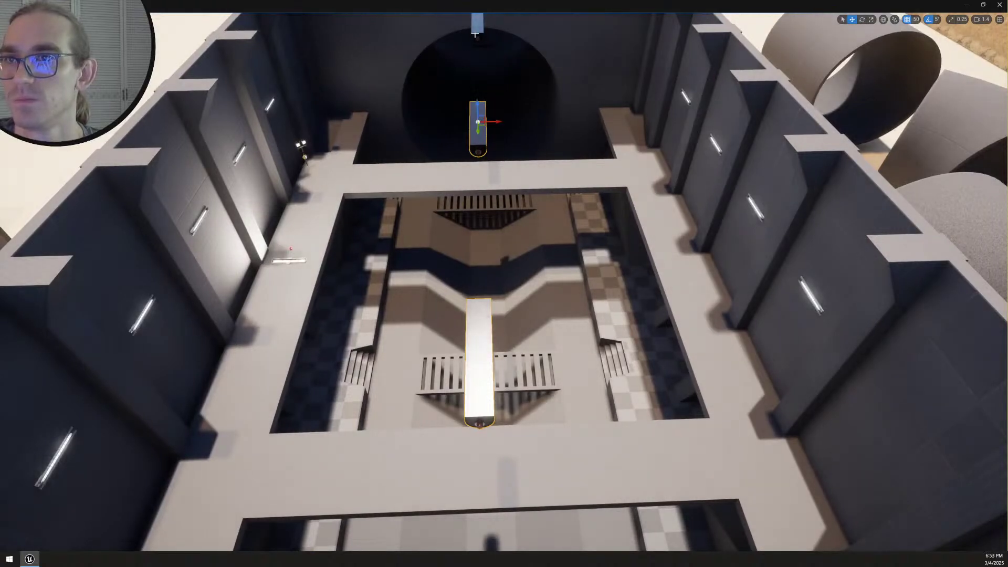
{"action": "key", "text": "h"}
Examine the middle cross walkway and the places where it meets the side walkways
{"action": "left_click", "coordinate": [527, 425]}
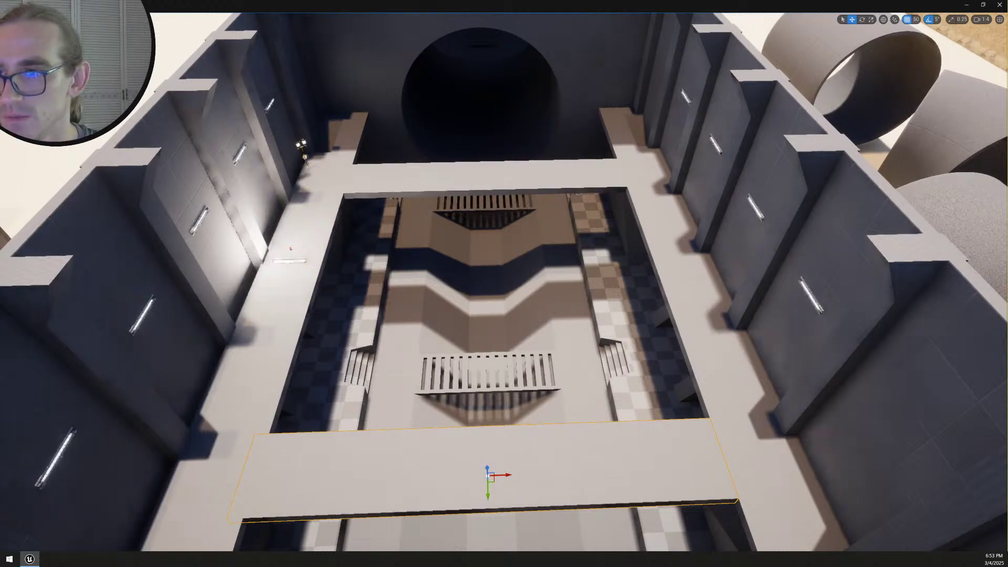
{"action": "right_click_drag", "start_coordinate": [407, 358], "coordinate": [407, 310]}
{"action": "left_click", "coordinate": [485, 269]}
{"action": "right_click_drag", "start_coordinate": [485, 269], "coordinate": [420, 352]}
{"action": "key", "text": "s"}
{"action": "right_click_drag", "start_coordinate": [534, 315], "coordinate": [573, 320]}
{"action": "scroll", "coordinate": [533, 315], "scroll_direction": "down", "scroll_amount": 2}
{"action": "key", "text": "w"}
{"action": "left_click", "coordinate": [534, 315]}
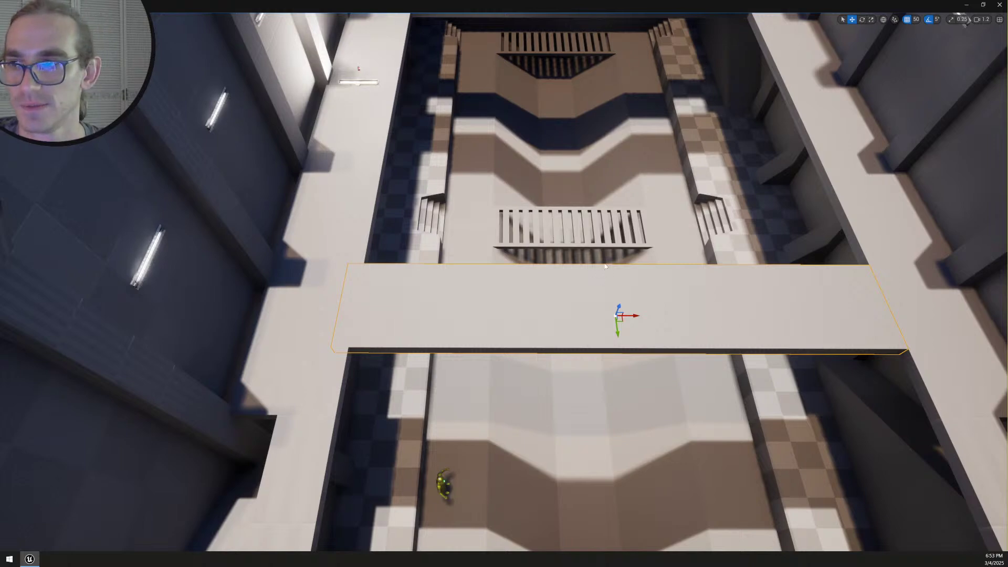
{"action": "key", "text": "s"}
{"action": "right_click_drag", "start_coordinate": [609, 281], "coordinate": [522, 315]}
{"action": "scroll", "coordinate": [610, 282], "scroll_direction": "up", "scroll_amount": 4}
{"action": "key", "text": "w"}
{"action": "scroll", "coordinate": [567, 336], "scroll_direction": "down", "scroll_amount": 1}
{"action": "key", "text": "w"}
{"action": "scroll", "coordinate": [515, 326], "scroll_direction": "down", "scroll_amount": 2}
{"action": "key", "text": "w"}
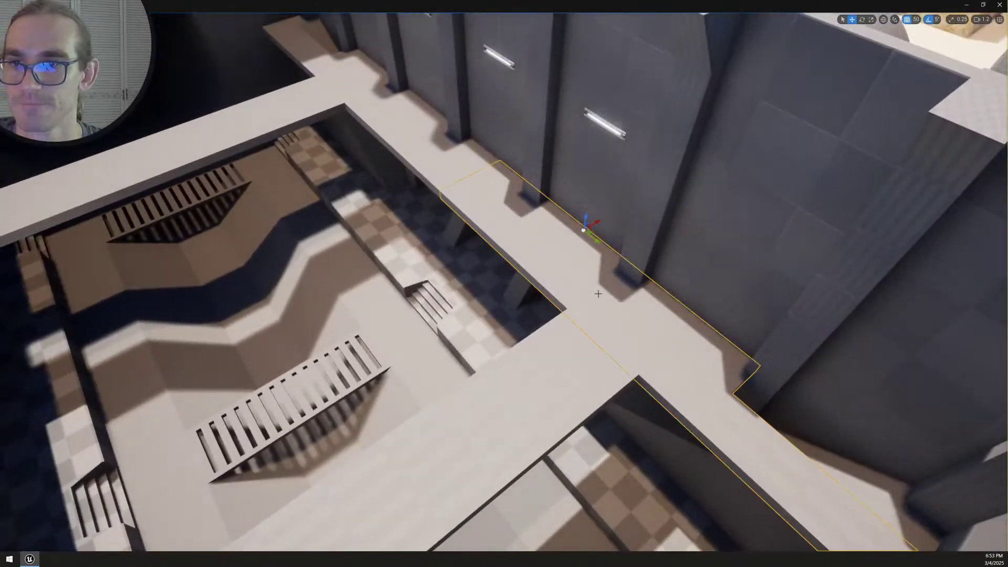
{"action": "right_click_drag", "start_coordinate": [522, 294], "coordinate": [394, 308]}
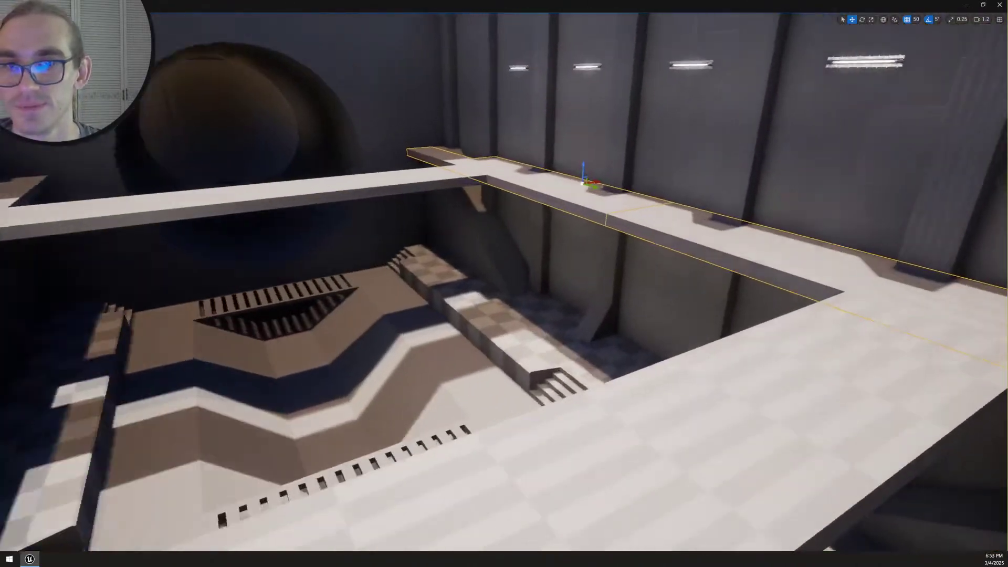
{"action": "right_click_drag", "start_coordinate": [493, 321], "coordinate": [718, 370]}
{"action": "right_click_drag", "start_coordinate": [787, 369], "coordinate": [683, 315]}
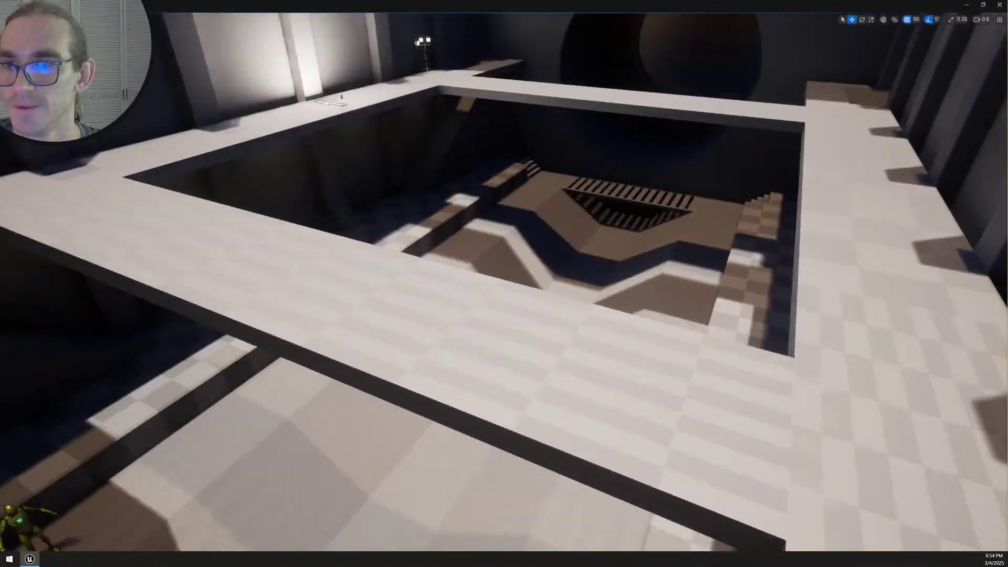
{"action": "scroll", "coordinate": [505, 252], "scroll_direction": "up", "scroll_amount": 2}
{"action": "right_click_drag", "start_coordinate": [504, 252], "coordinate": [444, 246]}
In PolyGroup Edit, pull in the end of the middle cross walkway that overlaps the side walkway by the lit wall
{"action": "left_click", "coordinate": [504, 252]}
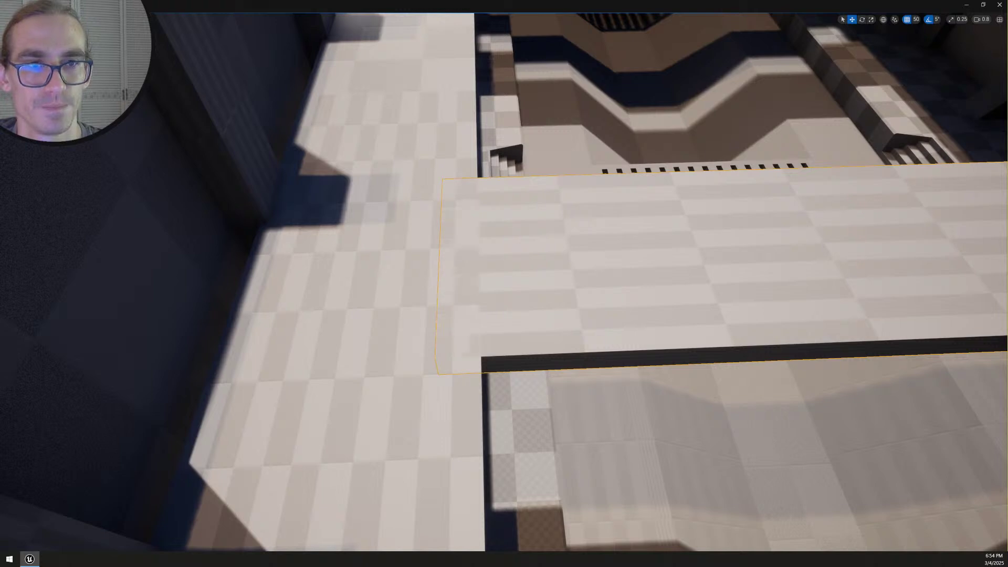
{"action": "key", "text": "p"}
{"action": "left_click_drag", "start_coordinate": [401, 159], "coordinate": [549, 439]}
{"action": "left_click_drag", "start_coordinate": [617, 408], "coordinate": [552, 152], "text": "ctrl"}
{"action": "left_click_drag", "start_coordinate": [455, 263], "coordinate": [517, 282]}
Adjust the cross walkway's opposite end face so it no longer overlaps the other side walkway, and accept the PolyGroup Edit
{"action": "mouse_move", "coordinate": [528, 291]}
{"action": "right_mouse_down"}
{"action": "mouse_move", "coordinate": [551, 278]}
{"action": "mouse_move", "coordinate": [530, 262]}
{"action": "mouse_move", "coordinate": [520, 273]}
{"action": "mouse_move", "coordinate": [528, 291]}
{"action": "right_mouse_up"}
{"action": "key", "text": "d"}
{"action": "left_click_drag", "start_coordinate": [712, 460], "coordinate": [568, 174]}
{"action": "left_click_drag", "start_coordinate": [551, 166], "coordinate": [617, 435], "text": "ctrl"}
{"action": "left_click_drag", "start_coordinate": [633, 282], "coordinate": [787, 279]}
{"action": "left_click_drag", "start_coordinate": [608, 260], "coordinate": [762, 295]}
{"action": "left_click_drag", "start_coordinate": [666, 279], "coordinate": [615, 276]}
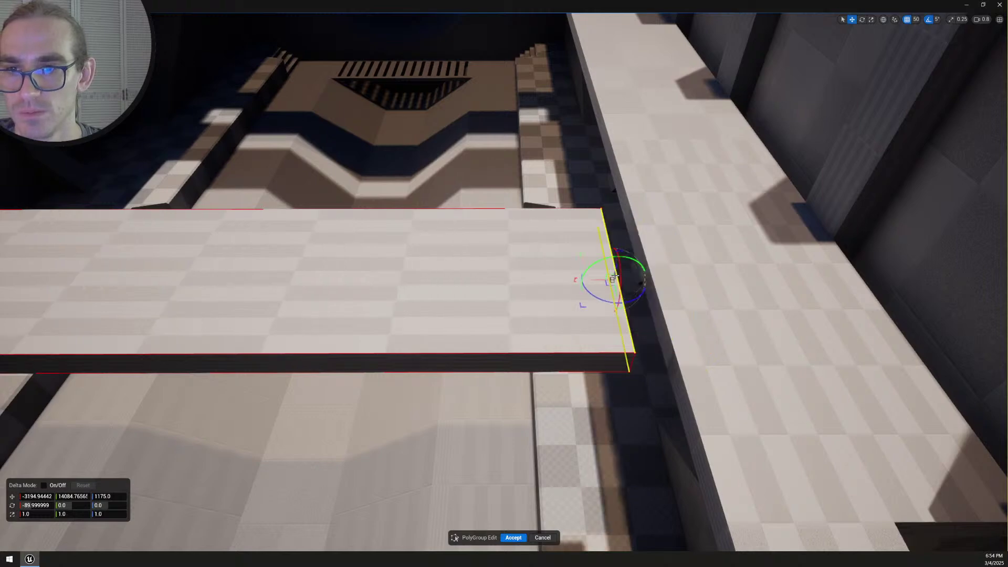
{"action": "left_click", "coordinate": [512, 537]}
{"action": "key", "text": "Escape"}
Examine the lower channel, floor grates, side walls and upper walkways of the chamber from several angles
{"action": "right_click_drag", "start_coordinate": [534, 367], "coordinate": [504, 310]}
{"action": "key", "text": "s"}
{"action": "scroll", "coordinate": [517, 325], "scroll_direction": "up", "scroll_amount": 1}
{"action": "key", "text": "w"}
{"action": "scroll", "coordinate": [412, 384], "scroll_direction": "down", "scroll_amount": 1}
{"action": "right_click_drag", "start_coordinate": [533, 344], "coordinate": [567, 393]}
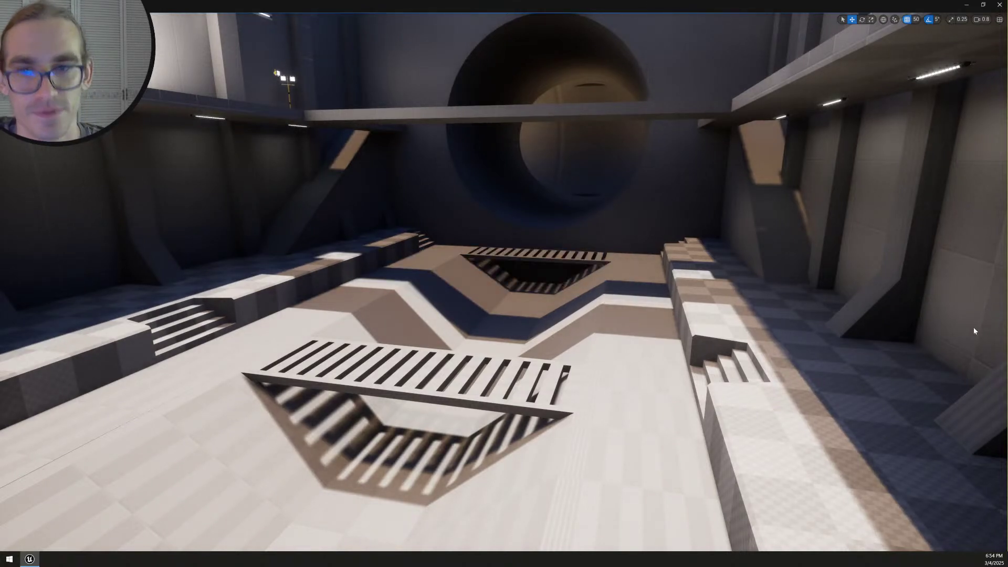
{"action": "right_click_drag", "start_coordinate": [504, 284], "coordinate": [756, 286]}
{"action": "key", "text": "e"}
{"action": "key", "text": "w"}
{"action": "scroll", "coordinate": [517, 266], "scroll_direction": "down", "scroll_amount": 2}
{"action": "scroll", "coordinate": [861, 281], "scroll_direction": "up", "scroll_amount": 1}
{"action": "right_click_drag", "start_coordinate": [504, 347], "coordinate": [537, 385]}
{"action": "scroll", "coordinate": [536, 383], "scroll_direction": "down", "scroll_amount": 1}
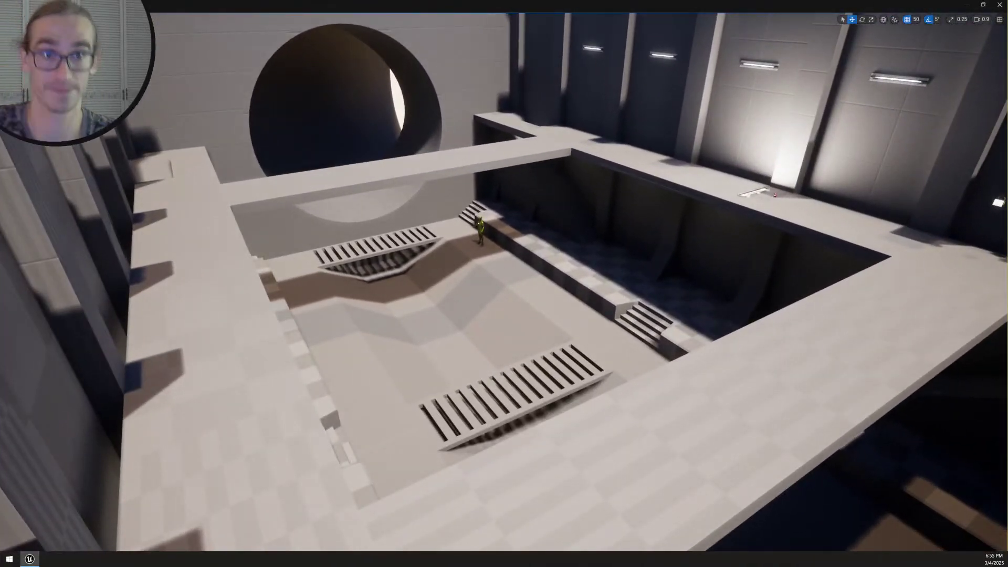
Start a play session and run the character along the side walkway by the lit wall, checking the end ledge
{"action": "right_click", "coordinate": [672, 472]}
{"action": "left_click", "coordinate": [702, 464]}
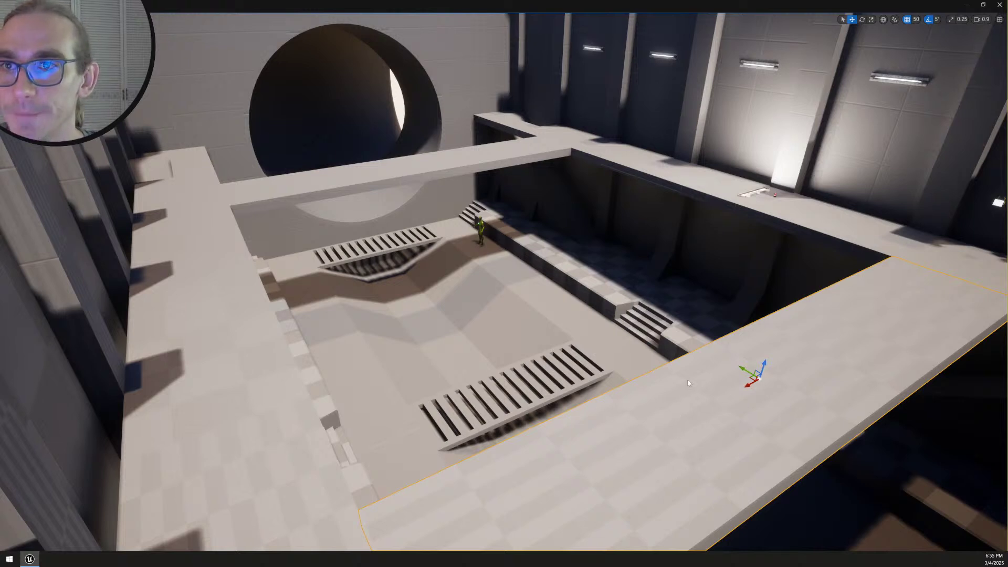
{"action": "key", "text": "w"}
{"action": "key", "text": "shift+w"}
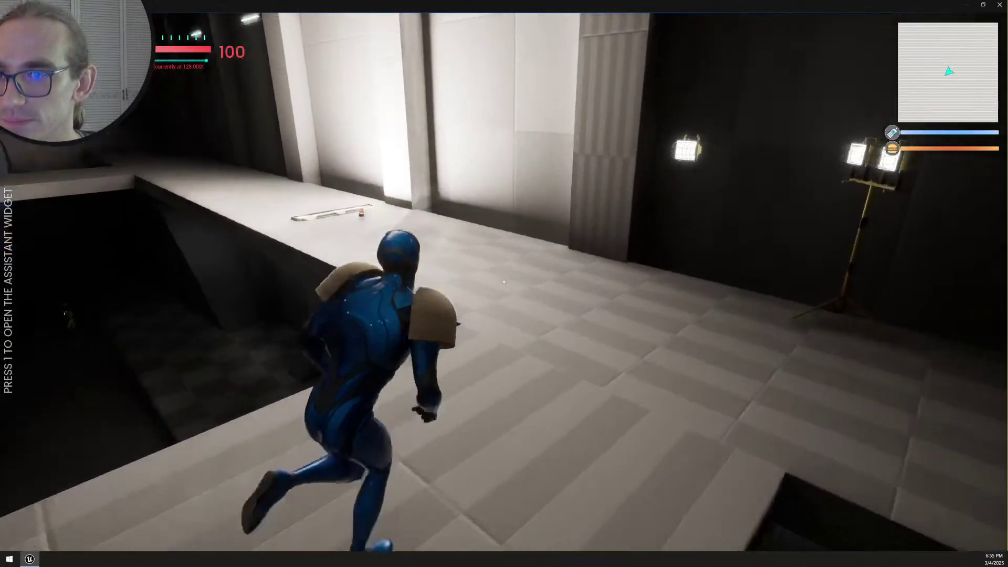
{"action": "key", "text": "w"}
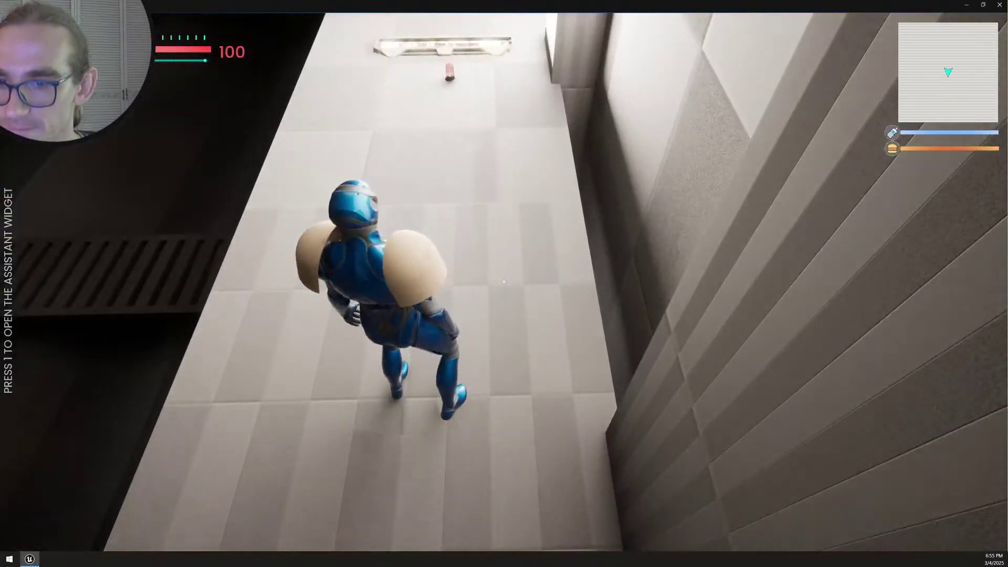
{"action": "key", "text": "w"}
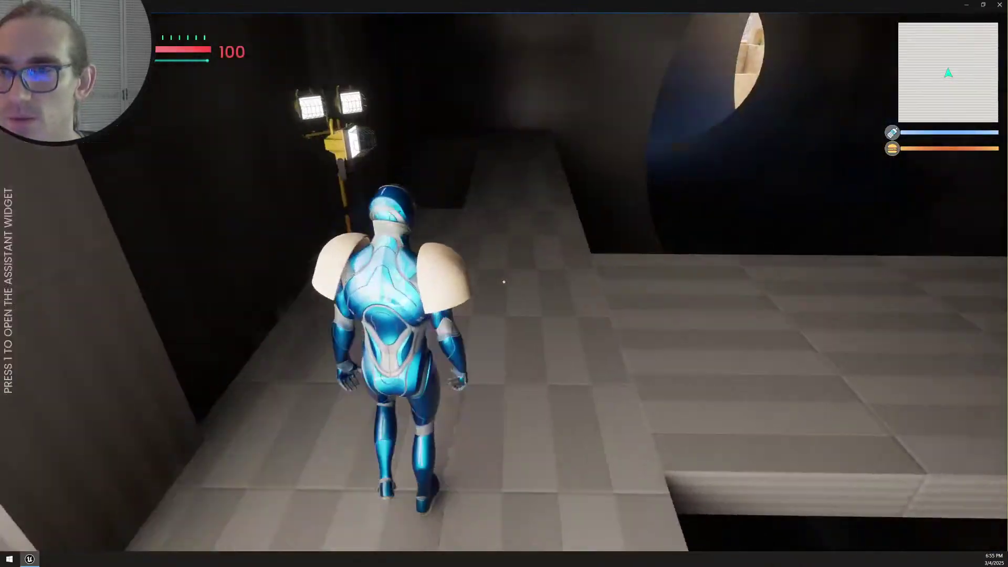
{"action": "key", "text": "w"}
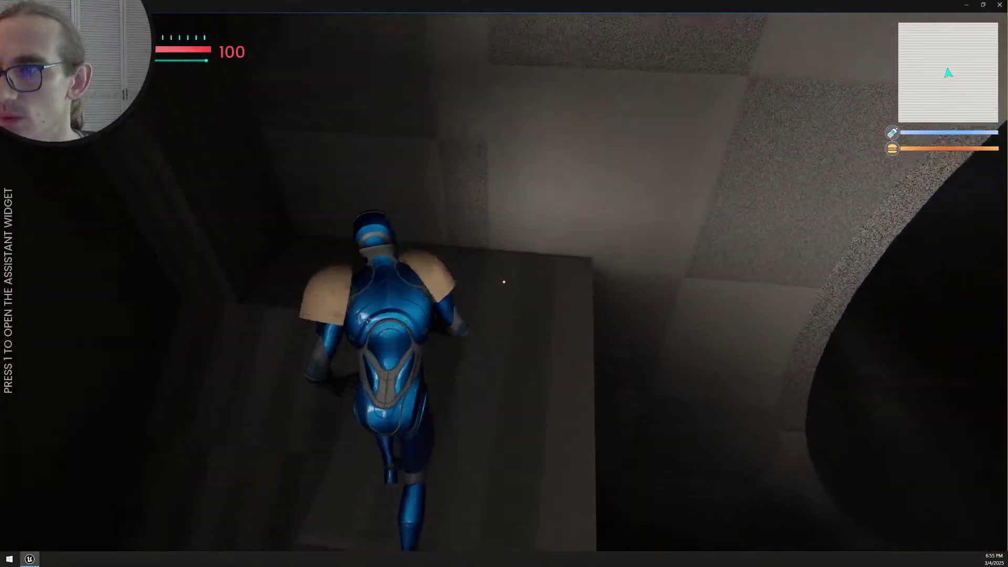
{"action": "key", "text": "w"}
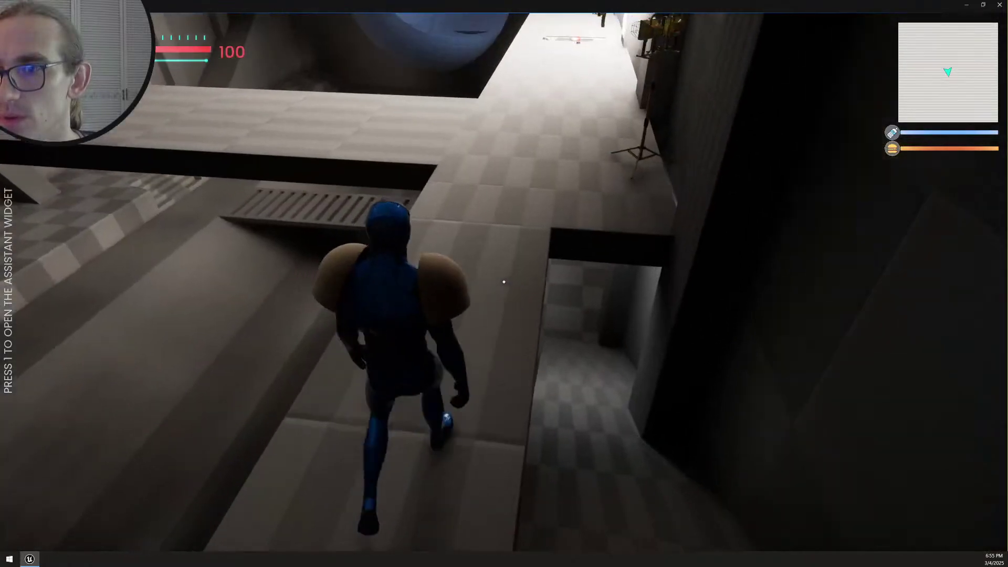
{"action": "key", "text": "w"}
{"action": "key", "text": "w"}
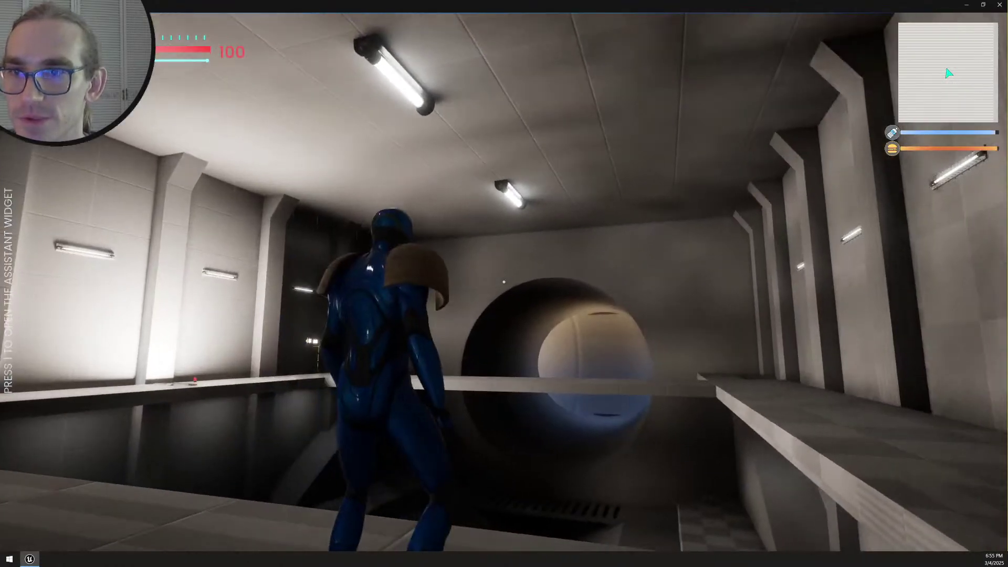
Run the character along the opposite side walkway and across to the pipe opening, and end the play session
{"action": "key", "text": "w"}
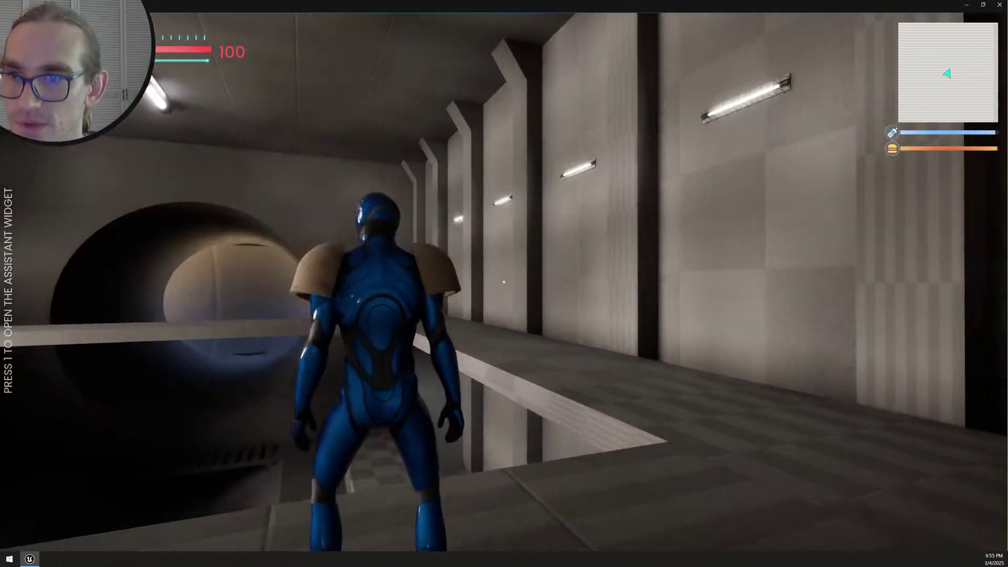
{"action": "key", "text": "w"}
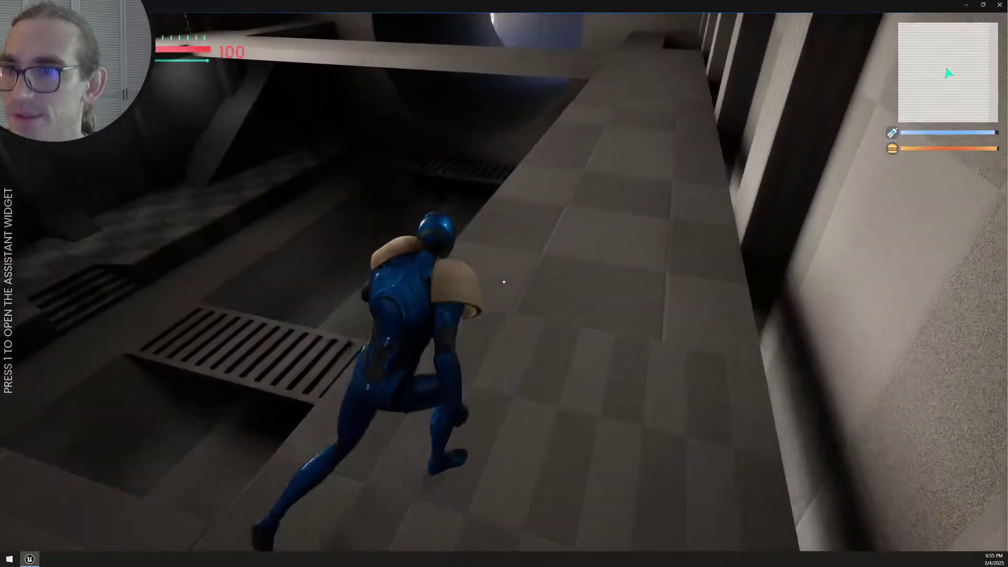
{"action": "key", "text": "w"}
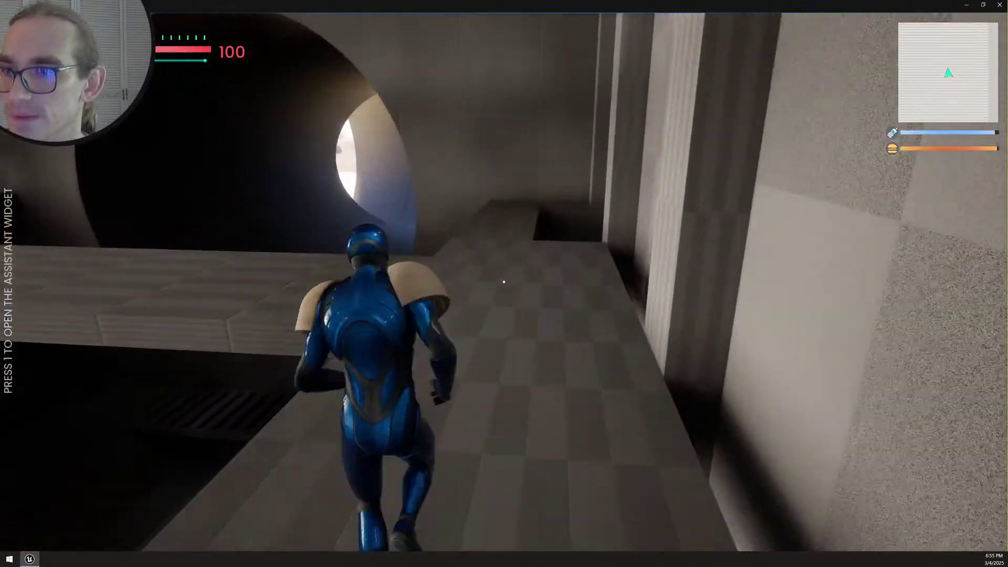
{"action": "key", "text": "w"}
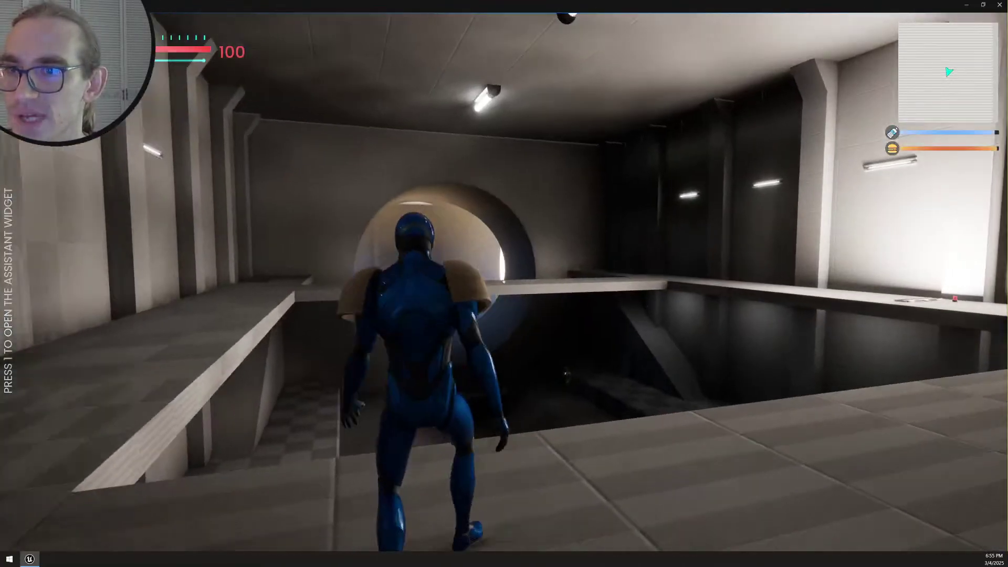
{"action": "key", "text": "w"}
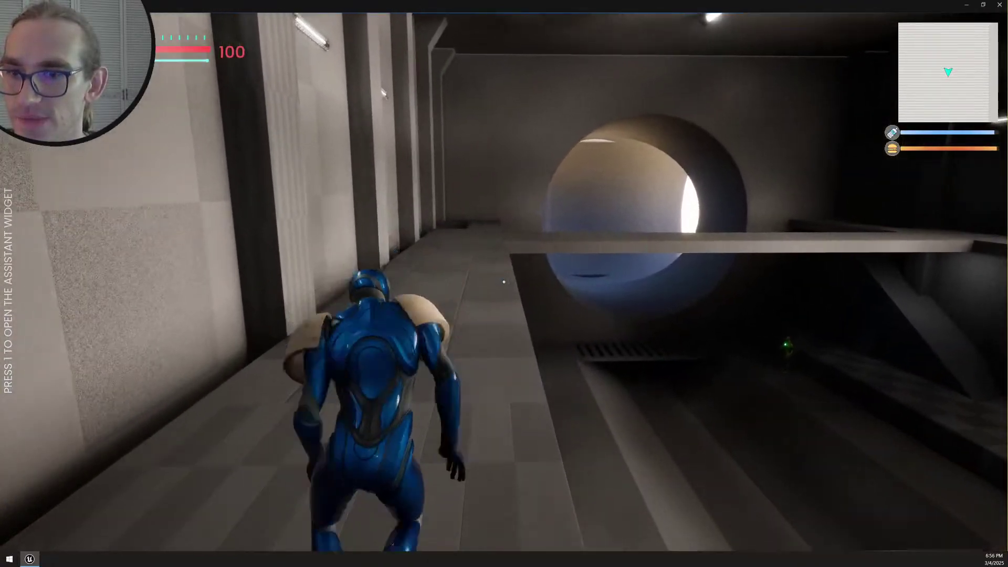
{"action": "key", "text": "w"}
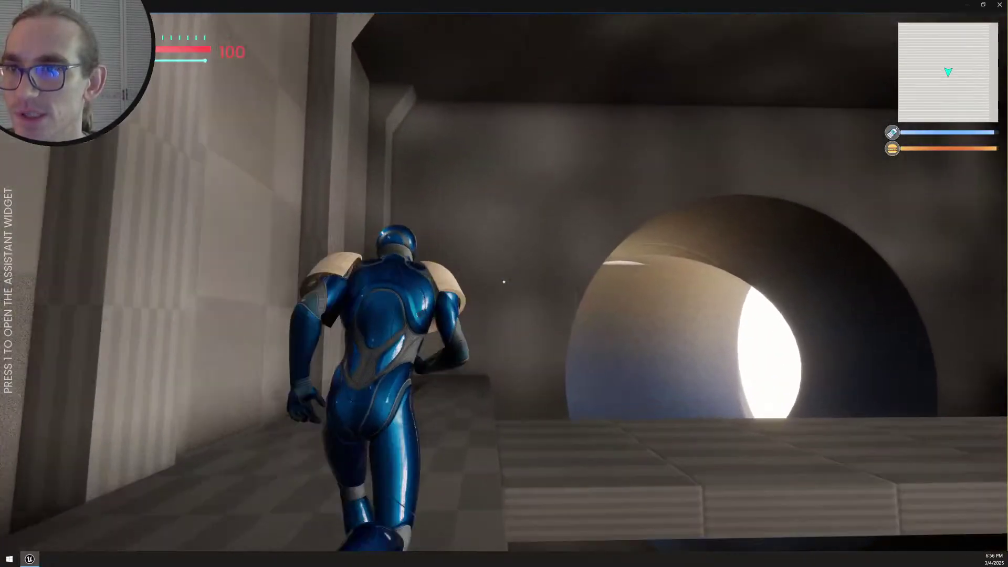
{"action": "key", "text": "w"}
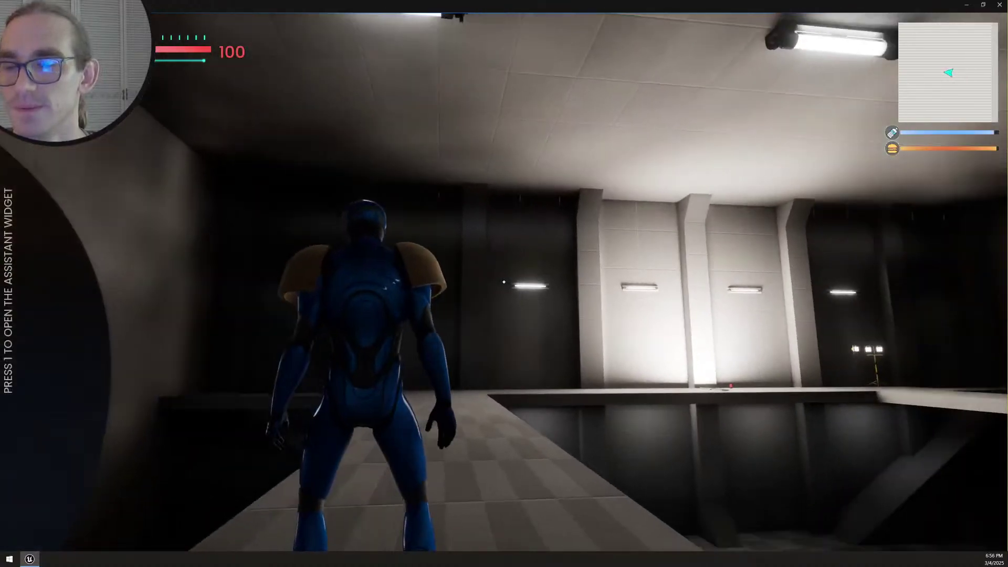
{"action": "key", "text": "w"}
{"action": "key", "text": "Escape"}
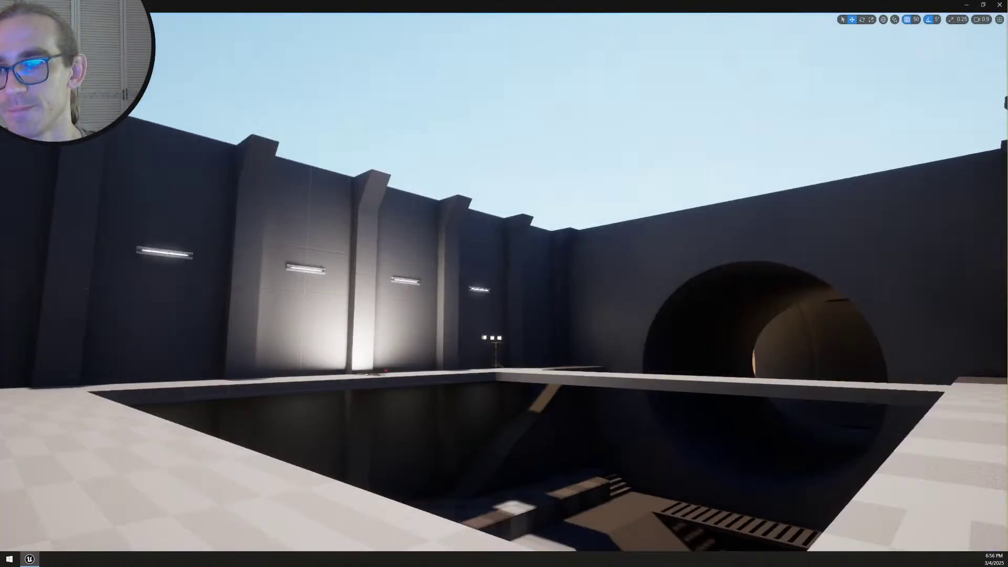
Select the wall pillar standing between the two brightly lit wall panels
{"action": "key", "text": "e"}
{"action": "scroll", "coordinate": [479, 275], "scroll_direction": "down", "scroll_amount": 2}
{"action": "right_click_drag", "start_coordinate": [479, 275], "coordinate": [492, 329]}
{"action": "key", "text": "s"}
{"action": "left_click", "coordinate": [357, 223]}
{"action": "key", "text": "s"}
{"action": "right_click_drag", "start_coordinate": [390, 215], "coordinate": [427, 232]}
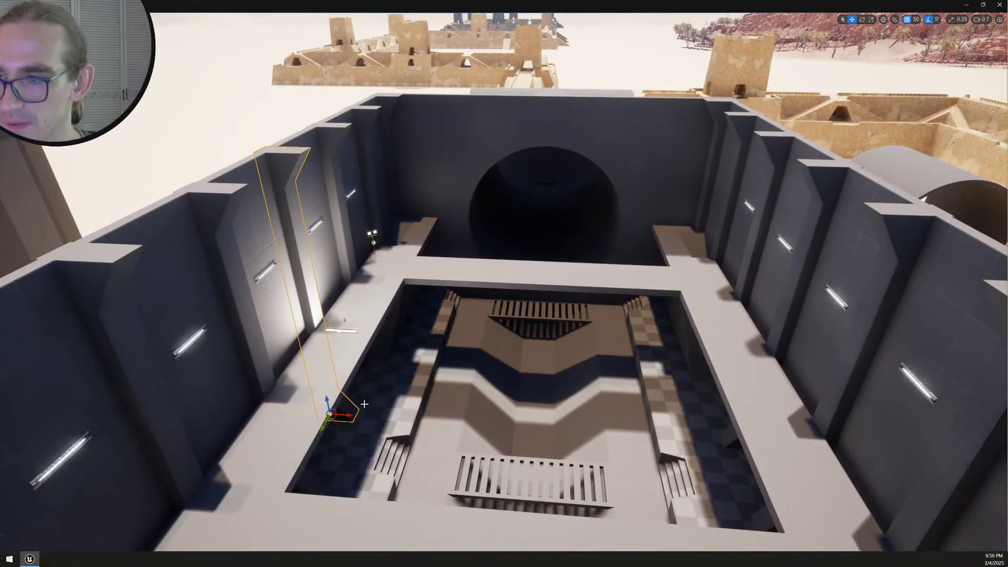
Try to rotate the selected wall pillar about its base out over the channel, and undo the rotation
{"action": "key", "text": "e"}
{"action": "left_click_drag", "start_coordinate": [346, 404], "coordinate": [347, 434]}
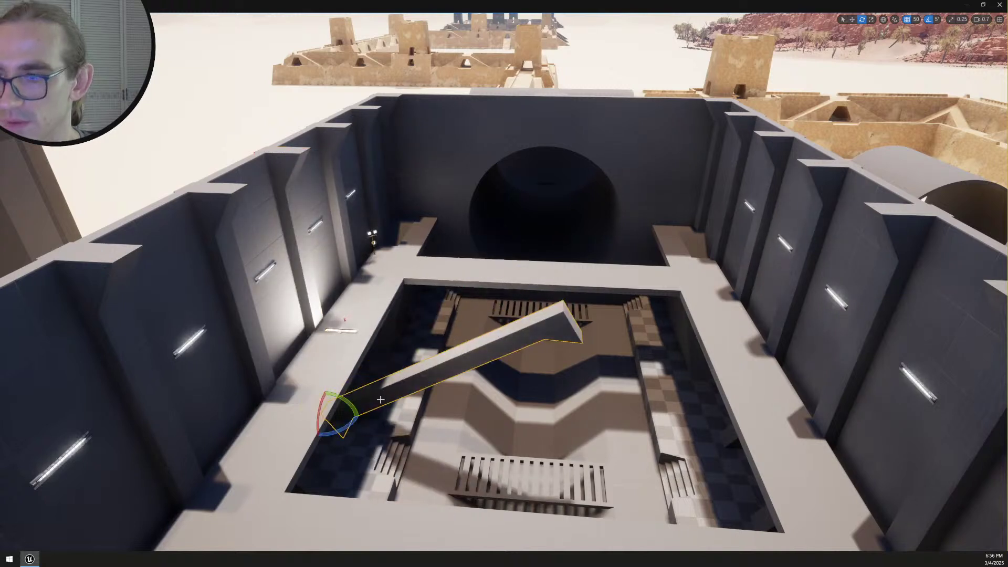
{"action": "key", "text": "ctrl+z"}
Set the rotation snap to 45°, lay a copy of the wall pillar horizontally across the channel and raise it to ceiling height
{"action": "left_click", "coordinate": [938, 19]}
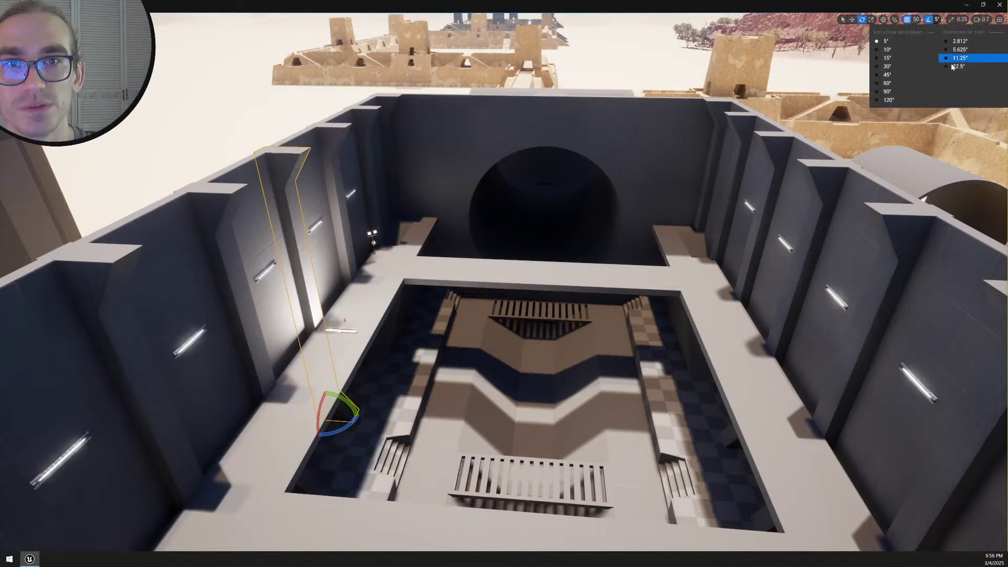
{"action": "left_click", "coordinate": [906, 76]}
{"action": "left_click_drag", "start_coordinate": [343, 402], "coordinate": [339, 418]}
{"action": "key", "text": "w"}
{"action": "left_click_drag", "start_coordinate": [297, 274], "coordinate": [255, 139]}
Examine the raised beam from inside the chamber, checking how it sits under the ceiling and against the wall pillars
{"action": "key", "text": "w"}
{"action": "right_click_drag", "start_coordinate": [473, 284], "coordinate": [120, 190]}
{"action": "key", "text": "g"}
{"action": "key", "text": "w"}
{"action": "key", "text": "s"}
{"action": "right_click_drag", "start_coordinate": [504, 284], "coordinate": [809, 368]}
{"action": "key", "text": "s"}
{"action": "scroll", "coordinate": [421, 283], "scroll_direction": "up", "scroll_amount": 1}
{"action": "key", "text": "s"}
{"action": "scroll", "coordinate": [399, 358], "scroll_direction": "up", "scroll_amount": 2}
{"action": "key", "text": "w"}
{"action": "key", "text": "s"}
{"action": "key", "text": "e"}
{"action": "scroll", "coordinate": [695, 342], "scroll_direction": "down", "scroll_amount": 1}
{"action": "mouse_move", "coordinate": [231, 221]}
{"action": "right_mouse_down"}
{"action": "mouse_move", "coordinate": [256, 227]}
{"action": "mouse_move", "coordinate": [240, 214]}
{"action": "mouse_move", "coordinate": [255, 215]}
{"action": "mouse_move", "coordinate": [231, 216]}
{"action": "right_mouse_up"}
{"action": "key", "text": "s"}
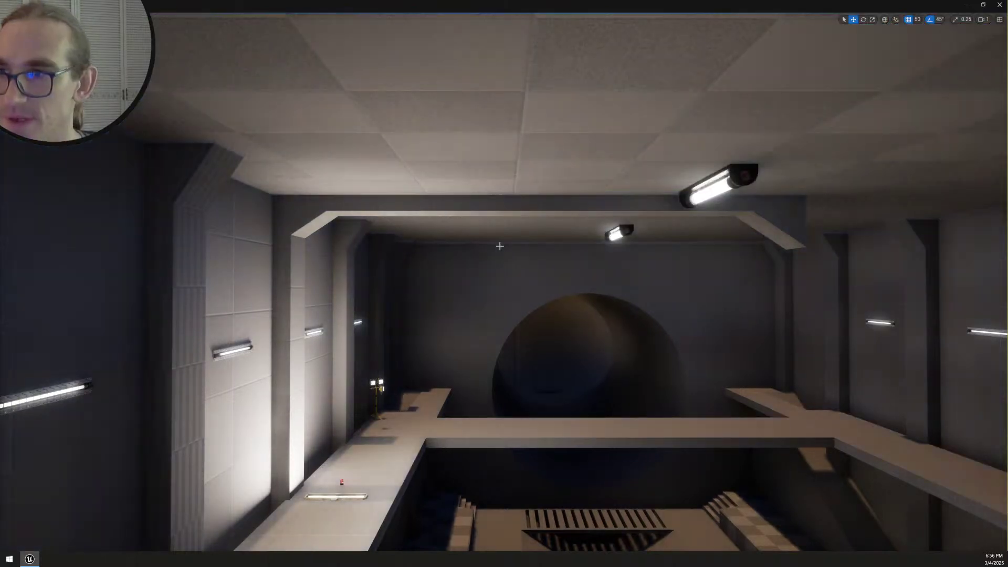
{"action": "right_click_drag", "start_coordinate": [499, 243], "coordinate": [496, 247]}
{"action": "mouse_move", "coordinate": [477, 151]}
{"action": "right_mouse_down"}
{"action": "mouse_move", "coordinate": [470, 145]}
{"action": "mouse_move", "coordinate": [480, 157]}
{"action": "right_mouse_up"}
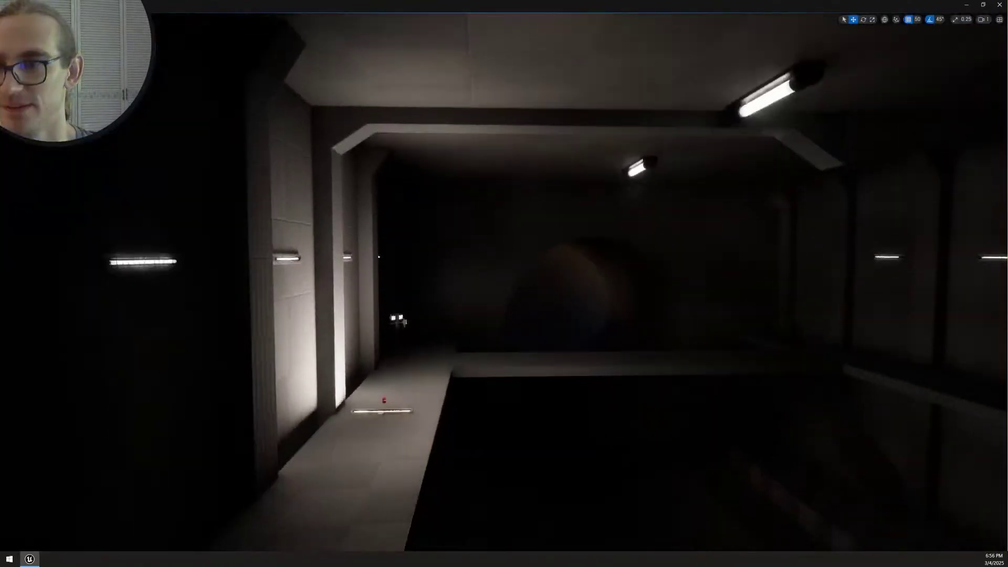
{"action": "right_click_drag", "start_coordinate": [490, 237], "coordinate": [513, 224]}
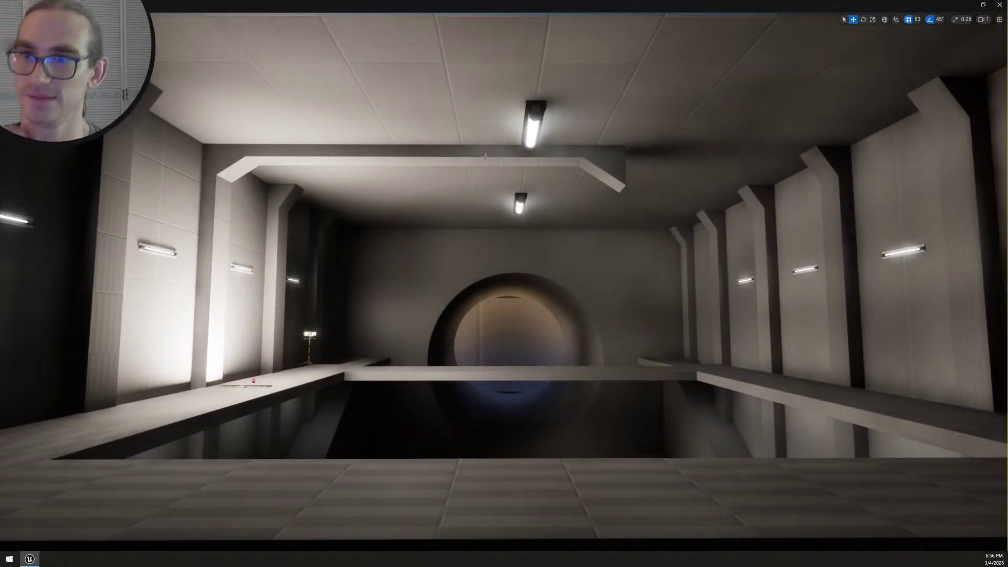
Select the ceiling beam and shift it slightly out of the lit wall toward the middle of the chamber
{"action": "left_click", "coordinate": [484, 159]}
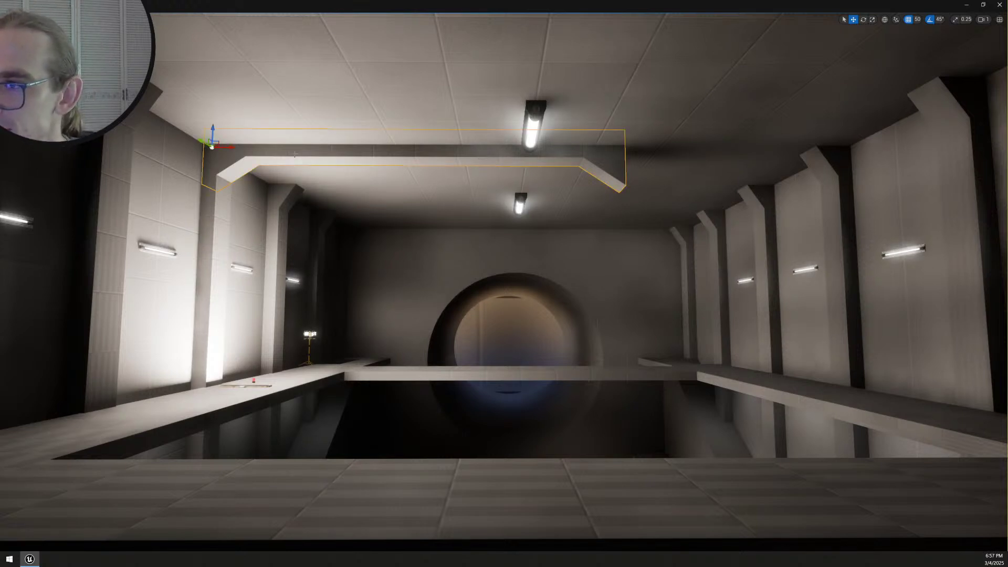
{"action": "left_click_drag", "start_coordinate": [227, 147], "coordinate": [250, 143]}
{"action": "right_click_drag", "start_coordinate": [250, 143], "coordinate": [211, 123]}
{"action": "key", "text": "w"}
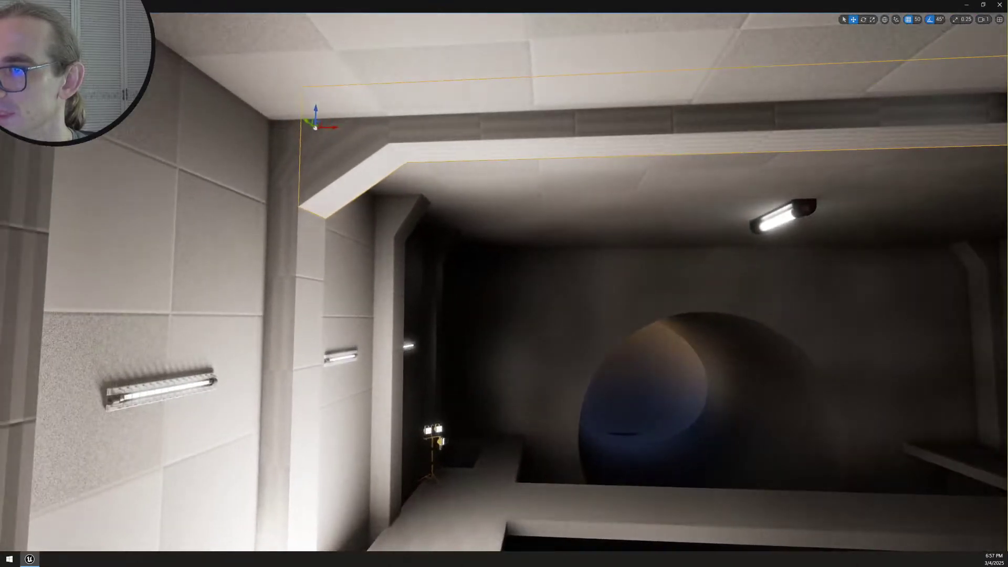
{"action": "key", "text": "s"}
{"action": "right_click_drag", "start_coordinate": [310, 195], "coordinate": [321, 213]}
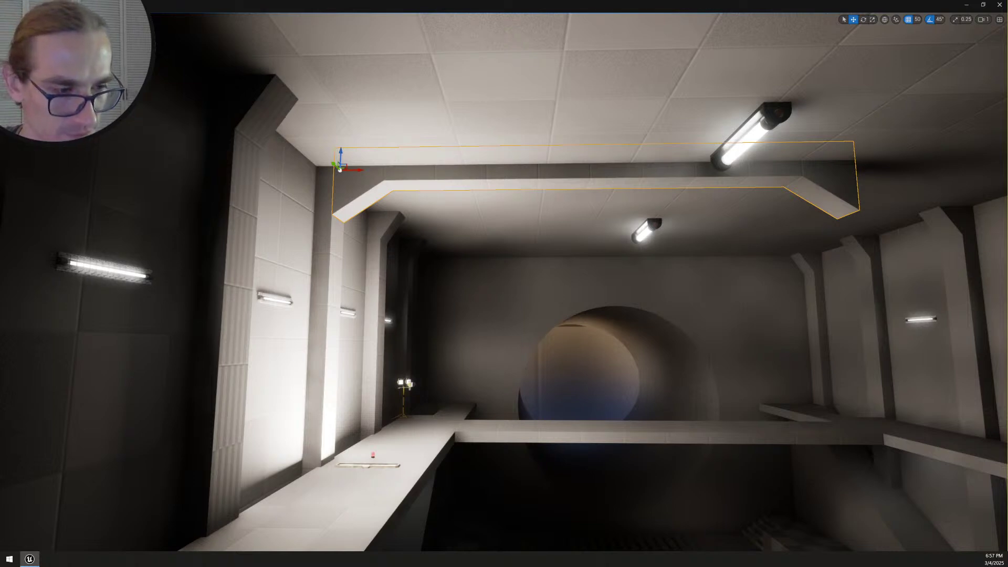
{"action": "key", "text": "d"}
{"action": "right_click_drag", "start_coordinate": [774, 239], "coordinate": [775, 238]}
{"action": "key", "text": "s"}
Open the beam in PolyGroup Edit, select its free flared end and pull it back 400 units to X -4023.89
{"action": "key", "text": "q"}
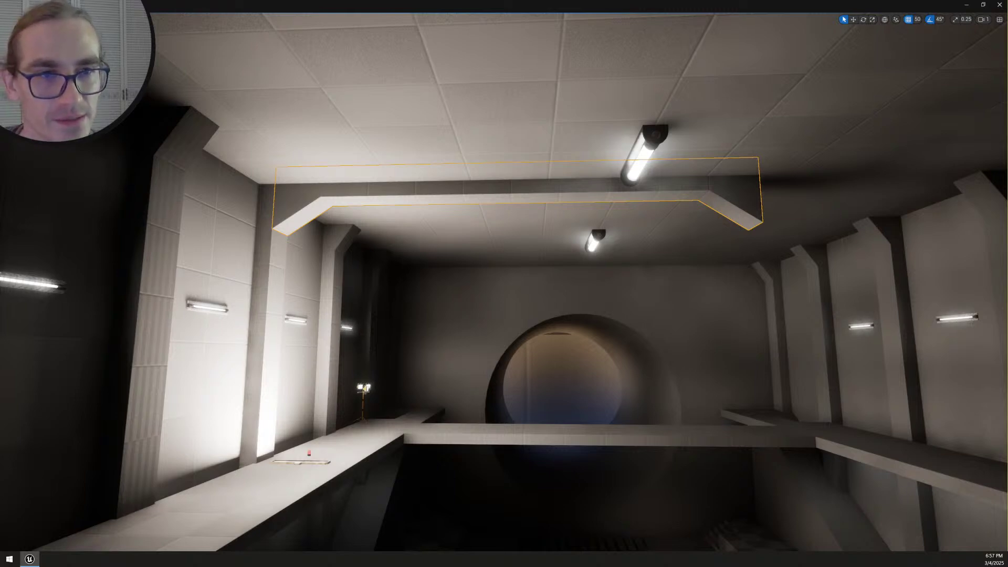
{"action": "key", "text": "ctrl+e"}
{"action": "left_click_drag", "start_coordinate": [827, 340], "coordinate": [660, 107]}
{"action": "left_click_drag", "start_coordinate": [502, 118], "coordinate": [594, 251], "text": "ctrl"}
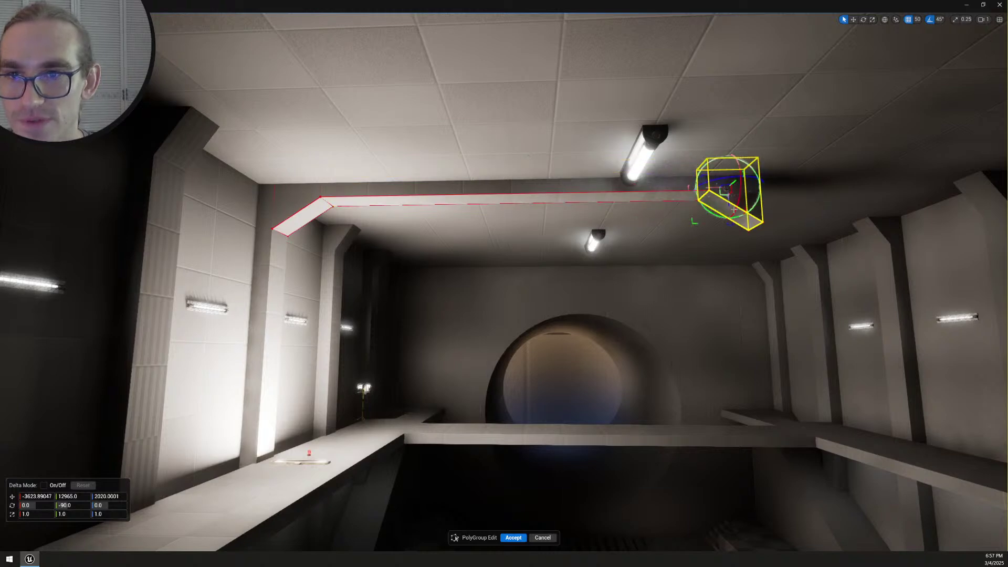
{"action": "left_click_drag", "start_coordinate": [713, 187], "coordinate": [583, 182]}
{"action": "right_click_drag", "start_coordinate": [583, 183], "coordinate": [603, 175]}
{"action": "key", "text": "w"}
{"action": "key", "text": "d"}
{"action": "key", "text": "w"}
{"action": "key", "text": "d"}
{"action": "scroll", "coordinate": [566, 162], "scroll_direction": "down", "scroll_amount": 1}
{"action": "key", "text": "w"}
{"action": "key", "text": "d"}
{"action": "key", "text": "a"}
{"action": "key", "text": "s"}
{"action": "scroll", "coordinate": [580, 134], "scroll_direction": "down", "scroll_amount": 3}
{"action": "key", "text": "d"}
{"action": "key", "text": "w"}
{"action": "key", "text": "s"}
{"action": "right_click_drag", "start_coordinate": [839, 73], "coordinate": [850, 63]}
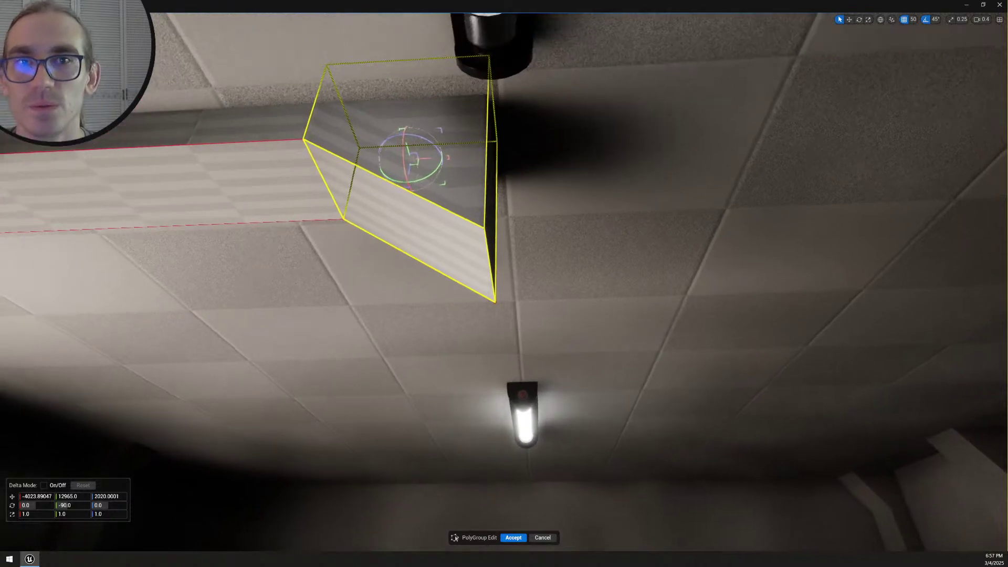
Set the grid snap to 5, fine-tune the beam's flared end to X -4013.89 under the ceiling lights, and accept the edit
{"action": "left_click", "coordinate": [914, 19]}
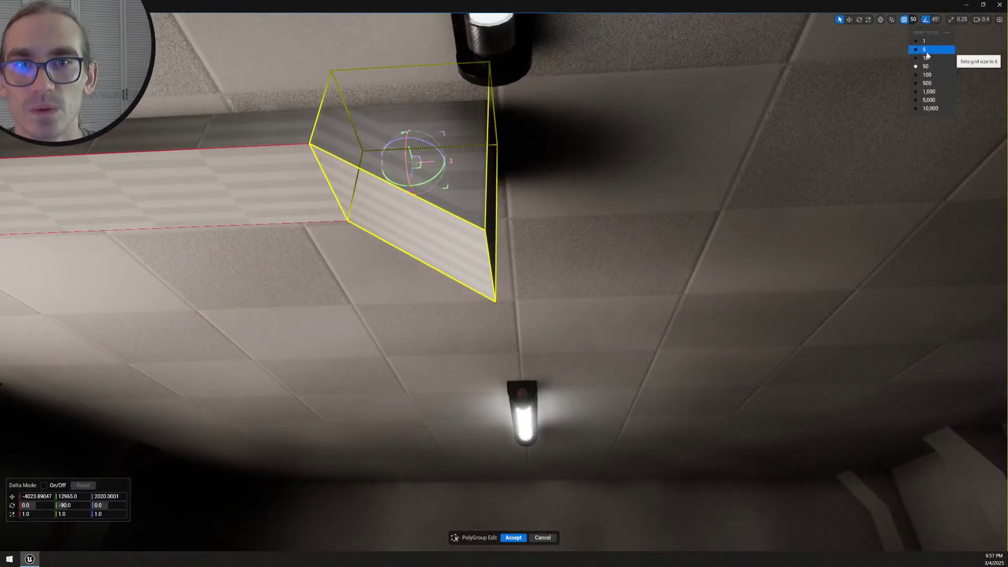
{"action": "left_click", "coordinate": [920, 45]}
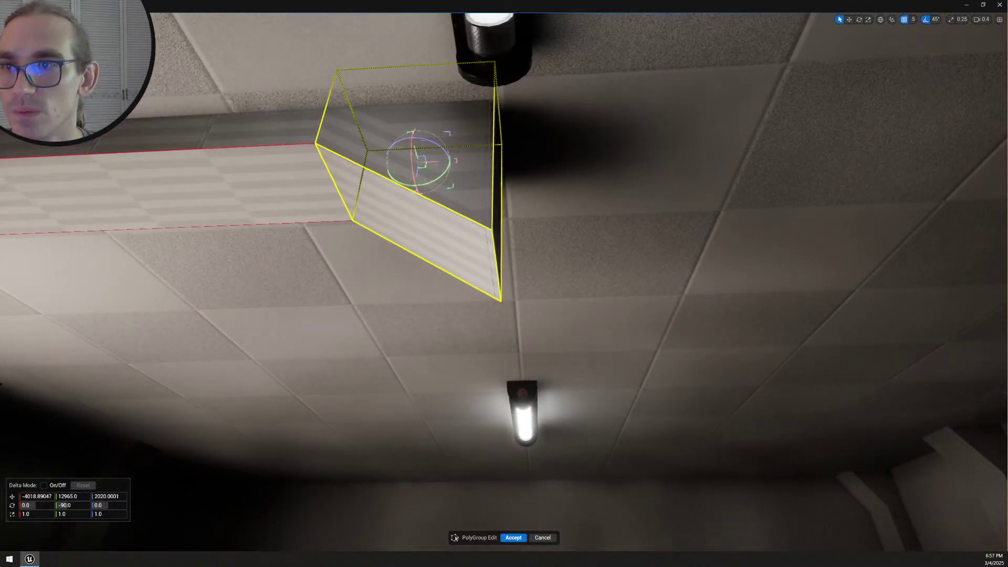
{"action": "key", "text": "s"}
{"action": "right_click_drag", "start_coordinate": [504, 284], "coordinate": [245, 258]}
{"action": "scroll", "coordinate": [491, 326], "scroll_direction": "up", "scroll_amount": 3}
{"action": "key", "text": "d"}
{"action": "key", "text": "w"}
{"action": "key", "text": "d"}
{"action": "key", "text": "a"}
{"action": "key", "text": "d"}
{"action": "key", "text": "d"}
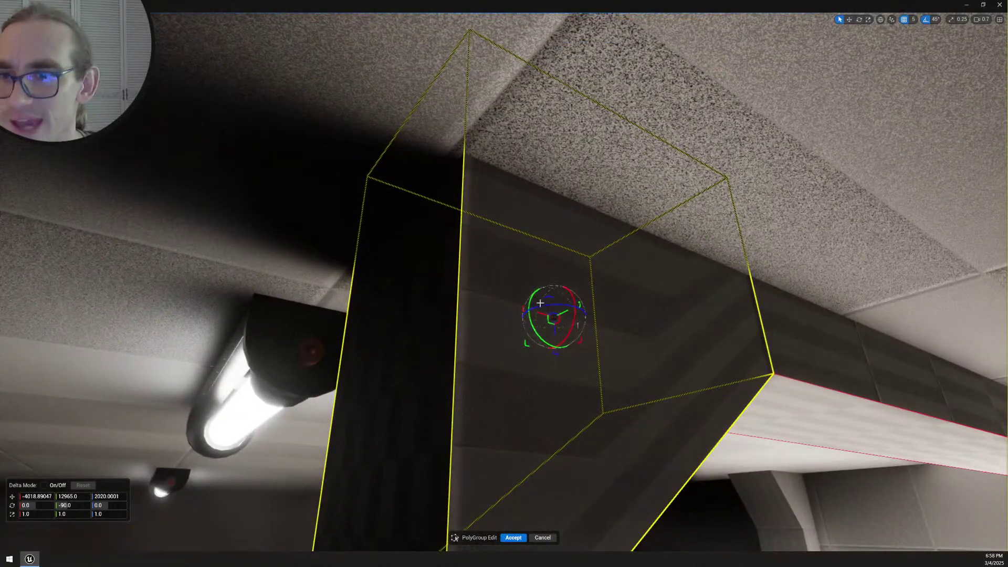
{"action": "left_click_drag", "start_coordinate": [545, 313], "coordinate": [539, 314]}
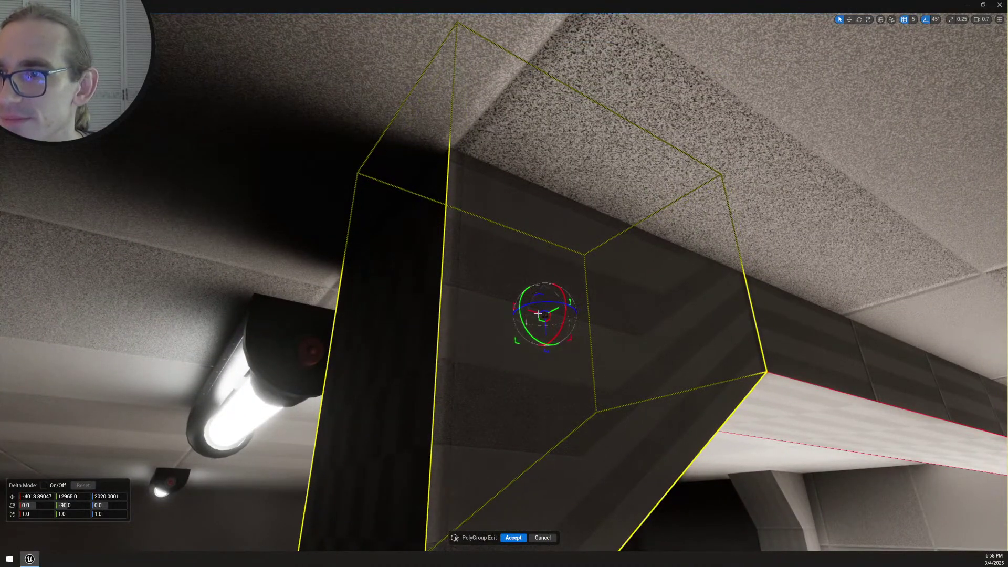
{"action": "key", "text": "a"}
{"action": "scroll", "coordinate": [530, 240], "scroll_direction": "up", "scroll_amount": 1}
{"action": "right_click_drag", "start_coordinate": [530, 241], "coordinate": [820, 333]}
{"action": "right_click_drag", "start_coordinate": [498, 207], "coordinate": [466, 423]}
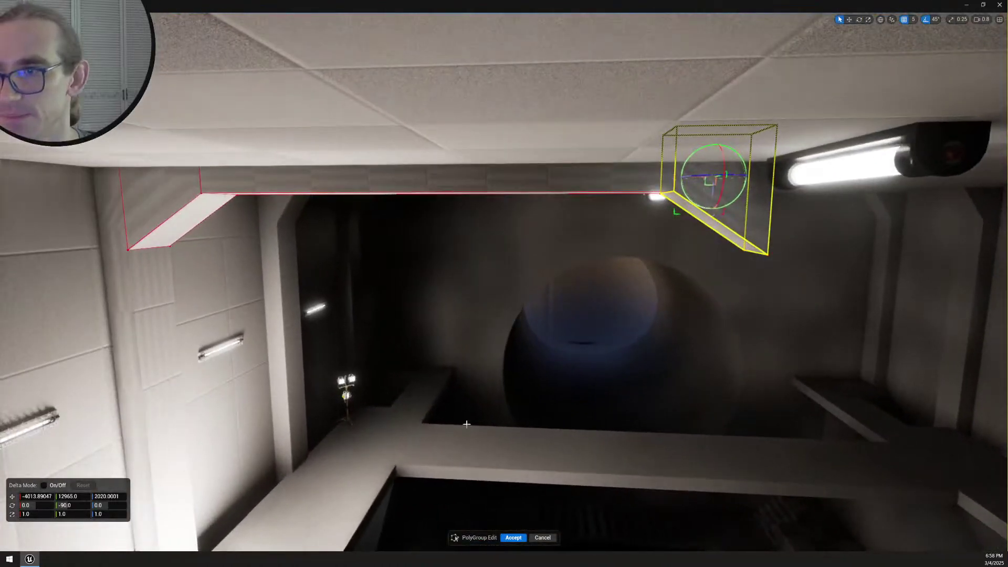
{"action": "left_click", "coordinate": [510, 538]}
{"action": "mouse_move", "coordinate": [586, 312]}
{"action": "right_mouse_down"}
{"action": "mouse_move", "coordinate": [578, 300]}
{"action": "mouse_move", "coordinate": [586, 312]}
{"action": "right_mouse_up"}
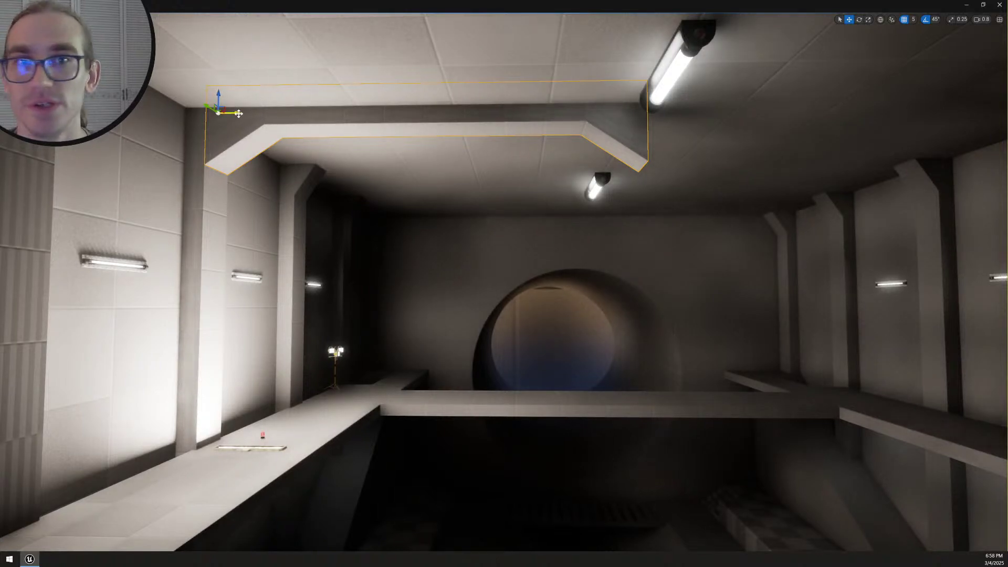
Set the grid snap to 10 and duplicate the beam along its length toward the opposite wall, meeting the original mid-ceiling
{"action": "left_click", "coordinate": [913, 20]}
{"action": "left_click", "coordinate": [925, 57]}
{"action": "left_click_drag", "start_coordinate": [234, 112], "coordinate": [666, 107]}
{"action": "left_click_drag", "start_coordinate": [671, 144], "coordinate": [668, 144]}
{"action": "right_click_drag", "start_coordinate": [664, 143], "coordinate": [664, 136]}
{"action": "key", "text": "w"}
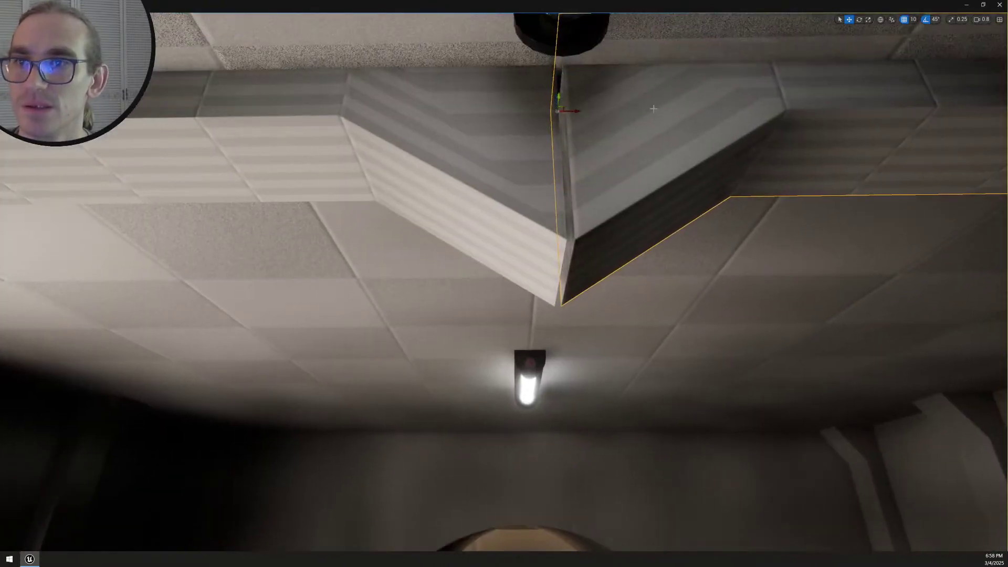
Set the grid snap to 5 and nudge the duplicated beam to close the gap with the first beam's flared end
{"action": "left_click_drag", "start_coordinate": [573, 112], "coordinate": [571, 117]}
{"action": "left_click", "coordinate": [915, 23]}
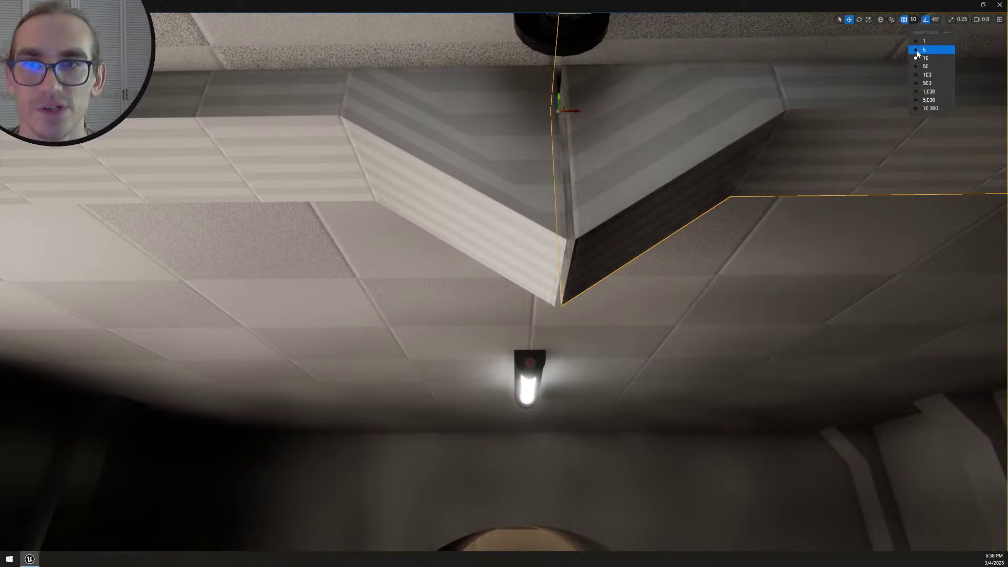
{"action": "left_click", "coordinate": [925, 49]}
{"action": "left_click_drag", "start_coordinate": [572, 111], "coordinate": [567, 112]}
{"action": "key", "text": "Escape"}
{"action": "right_click_drag", "start_coordinate": [567, 112], "coordinate": [567, 189]}
{"action": "key", "text": "s"}
{"action": "scroll", "coordinate": [573, 184], "scroll_direction": "up", "scroll_amount": 2}
{"action": "key", "text": "s"}
{"action": "key", "text": "w"}
{"action": "key", "text": "d"}
{"action": "mouse_move", "coordinate": [521, 104]}
{"action": "right_mouse_down"}
{"action": "mouse_move", "coordinate": [515, 136]}
{"action": "mouse_move", "coordinate": [536, 142]}
{"action": "mouse_move", "coordinate": [528, 113]}
{"action": "right_mouse_up"}
Select the beam on the brightly lit side and open it in PolyGroup Edit with its inner flared end selected
{"action": "left_click", "coordinate": [515, 135]}
{"action": "key", "text": "a"}
{"action": "key", "text": "s"}
{"action": "scroll", "coordinate": [531, 141], "scroll_direction": "down", "scroll_amount": 3}
{"action": "key", "text": "q"}
{"action": "key", "text": "e"}
{"action": "right_click_drag", "start_coordinate": [539, 149], "coordinate": [538, 157]}
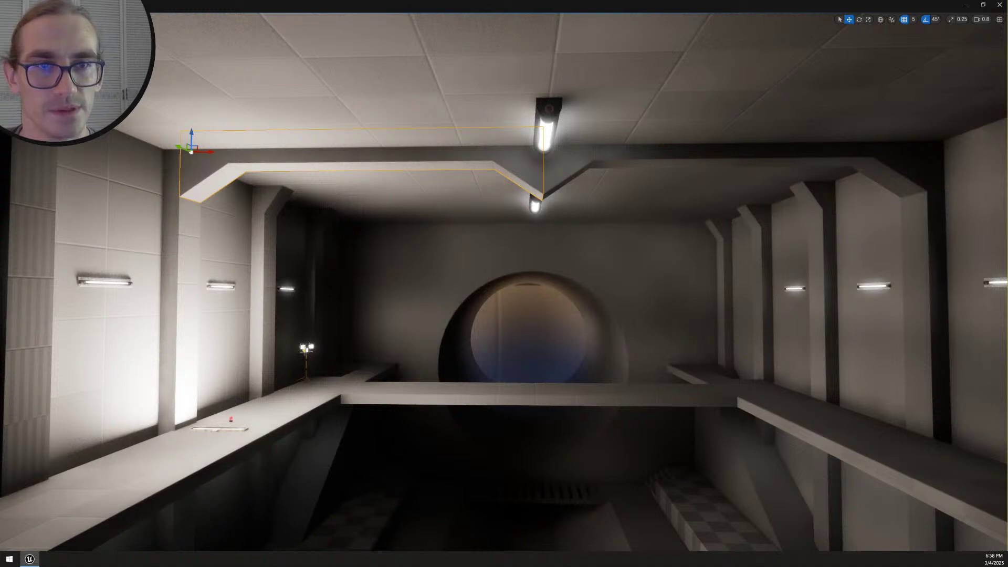
{"action": "key", "text": "Tab"}
{"action": "left_click_drag", "start_coordinate": [592, 282], "coordinate": [484, 230]}
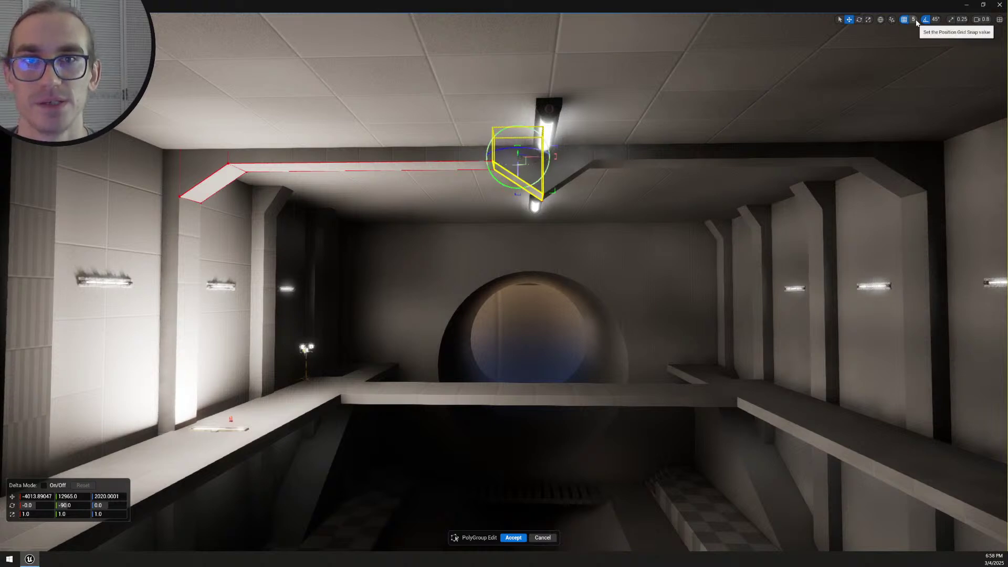
{"action": "key", "text": "w"}
{"action": "key", "text": "d"}
{"action": "right_click_drag", "start_coordinate": [596, 164], "coordinate": [538, 117]}
{"action": "key", "text": "w"}
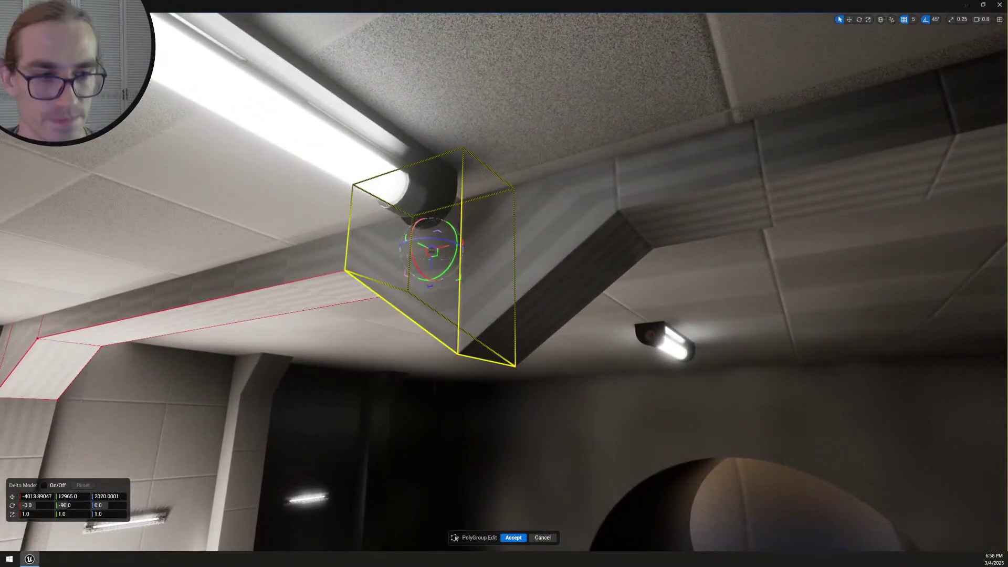
Reselect only the inner flared end, pull it back 300 units to X -4313.89 with a grid snap of 100, and accept
{"action": "left_click", "coordinate": [499, 271]}
{"action": "right_click_drag", "start_coordinate": [498, 253], "coordinate": [565, 274]}
{"action": "key", "text": "s"}
{"action": "key", "text": "a"}
{"action": "left_click_drag", "start_coordinate": [670, 331], "coordinate": [500, 163]}
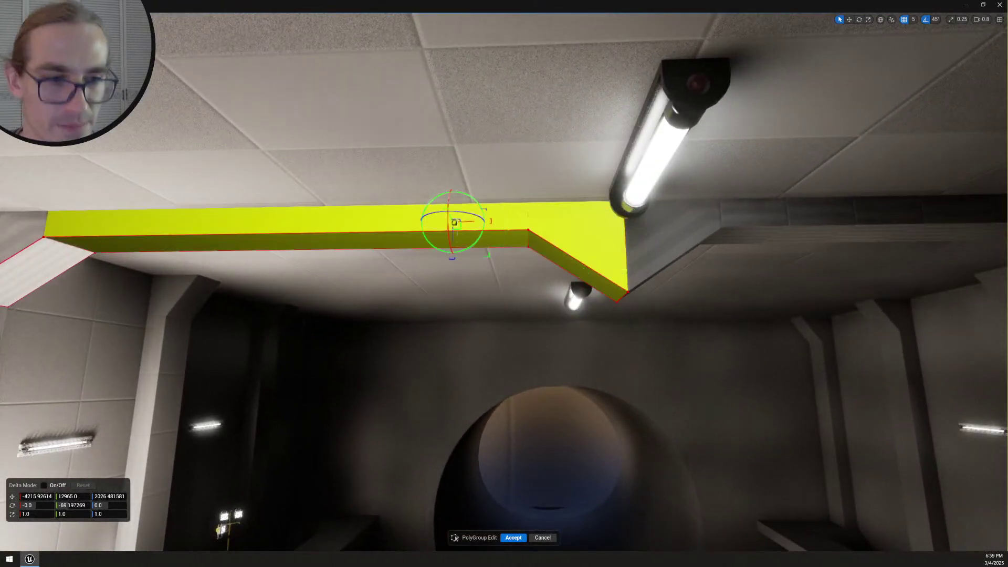
{"action": "left_click_drag", "start_coordinate": [720, 347], "coordinate": [490, 142]}
{"action": "left_click_drag", "start_coordinate": [427, 110], "coordinate": [498, 309], "text": "ctrl"}
{"action": "scroll", "coordinate": [428, 106], "scroll_direction": "down", "scroll_amount": 3}
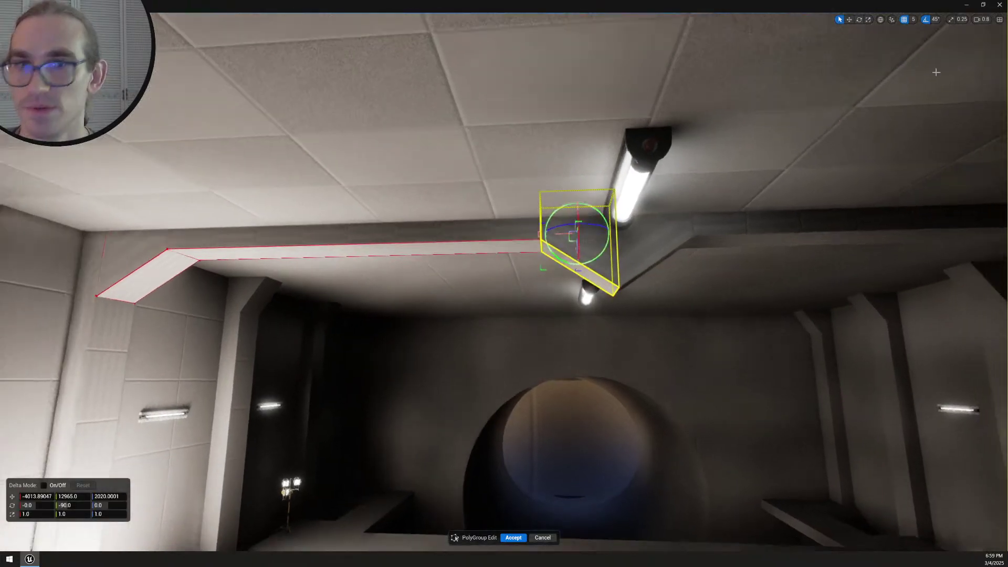
{"action": "left_click", "coordinate": [913, 19]}
{"action": "left_click", "coordinate": [932, 76]}
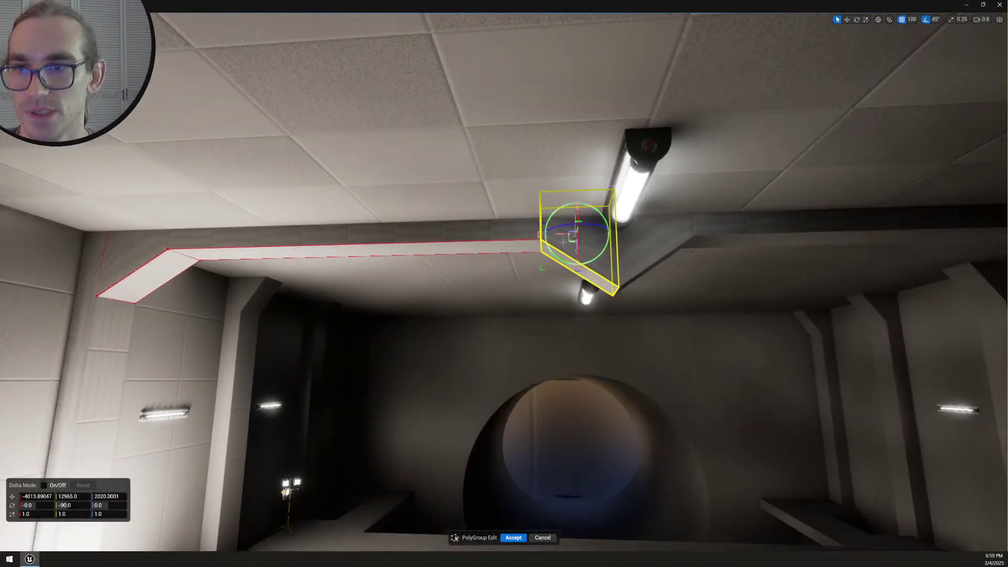
{"action": "left_click_drag", "start_coordinate": [561, 234], "coordinate": [474, 227]}
{"action": "key", "text": "s"}
{"action": "right_click_drag", "start_coordinate": [474, 226], "coordinate": [473, 275]}
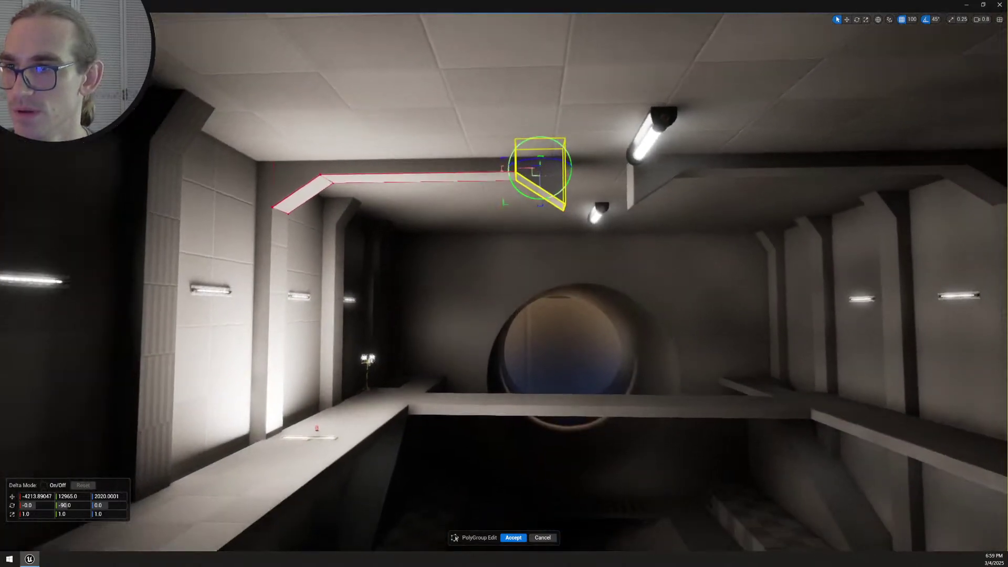
{"action": "mouse_move", "coordinate": [499, 167]}
{"action": "left_mouse_down"}
{"action": "mouse_move", "coordinate": [520, 166]}
{"action": "mouse_move", "coordinate": [500, 163]}
{"action": "left_mouse_up"}
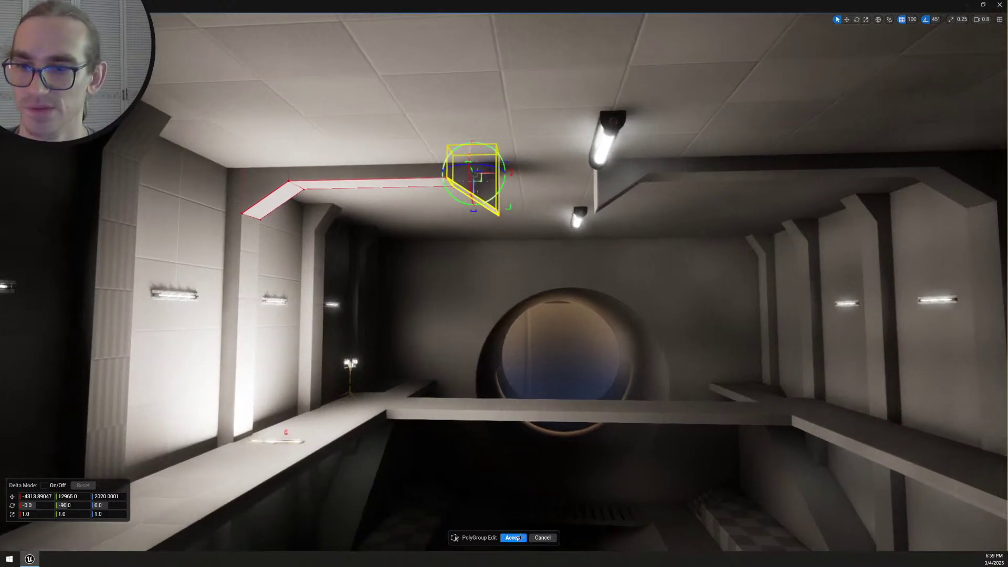
{"action": "left_click", "coordinate": [514, 538]}
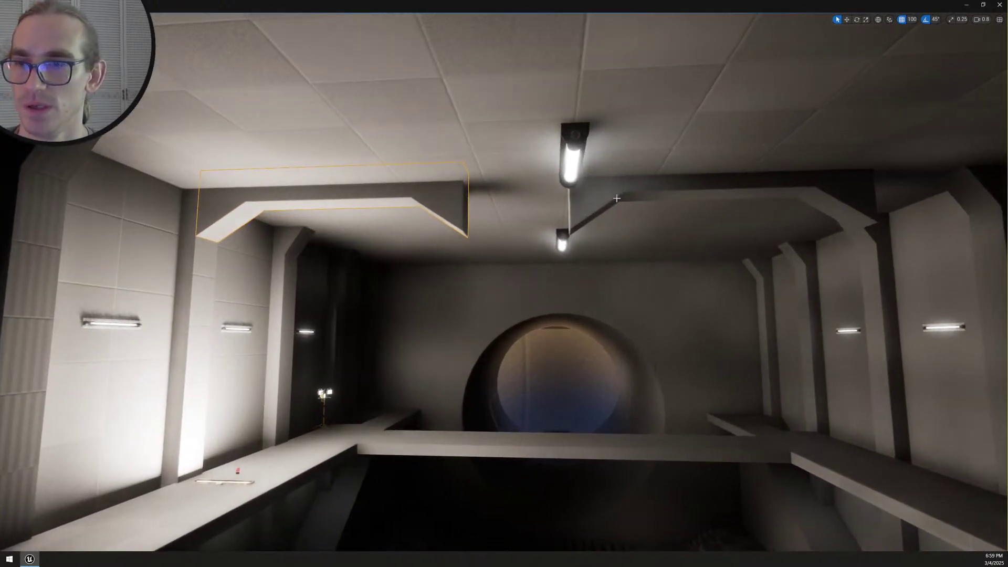
Select the second beam, turn it around and slide it against the opposite wall, leaving a gap around the ceiling lights
{"action": "left_click", "coordinate": [752, 214]}
{"action": "key", "text": "f"}
{"action": "key", "text": "w"}
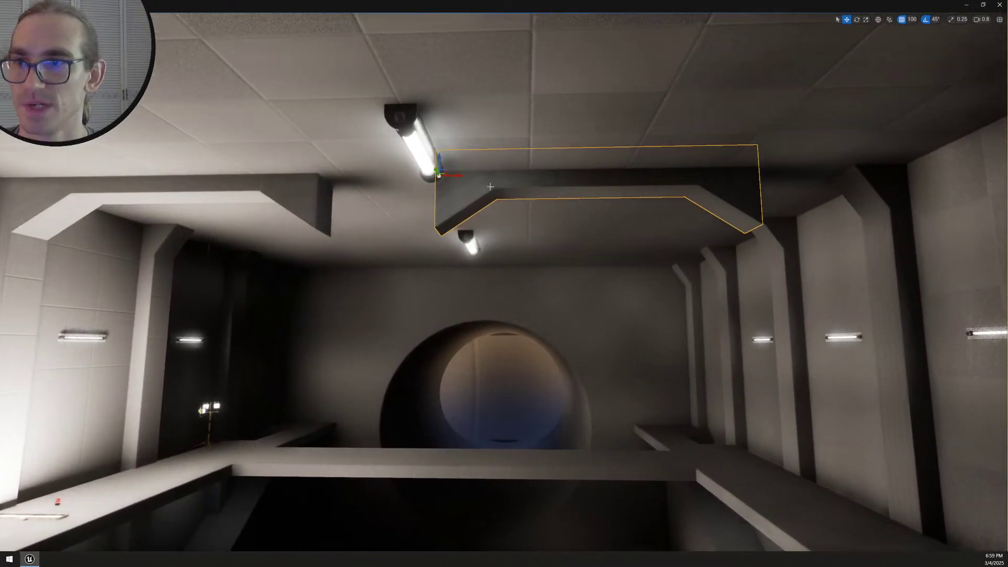
{"action": "right_click_drag", "start_coordinate": [480, 173], "coordinate": [486, 195]}
{"action": "key", "text": "e"}
{"action": "left_click_drag", "start_coordinate": [455, 171], "coordinate": [813, 225]}
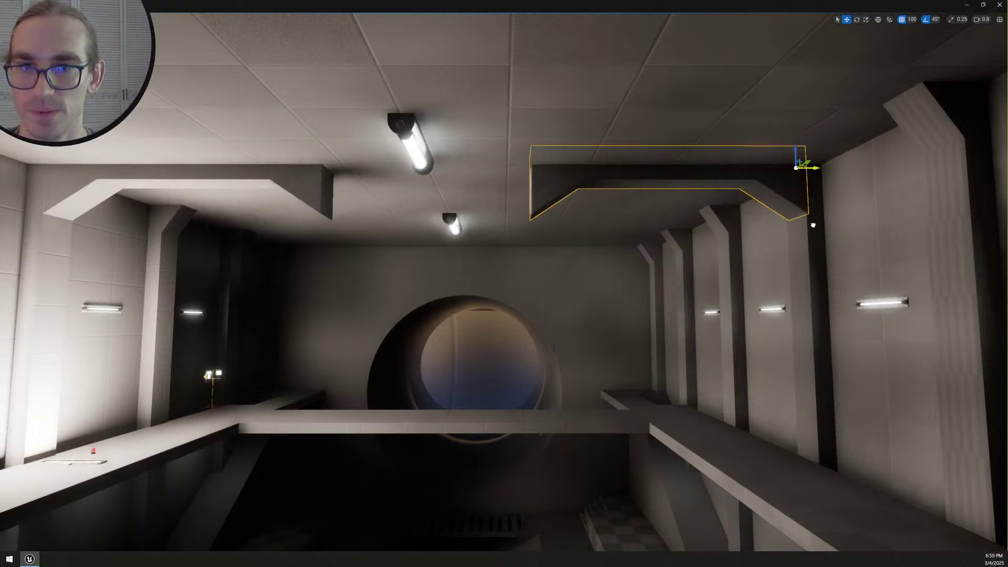
Examine the two shortened beams and the gap between them from several viewpoints inside the chamber
{"action": "key", "text": "Escape"}
{"action": "key", "text": "a"}
{"action": "right_click_drag", "start_coordinate": [743, 231], "coordinate": [744, 232]}
{"action": "key", "text": "s"}
{"action": "key", "text": "q"}
{"action": "key", "text": "w"}
{"action": "scroll", "coordinate": [527, 203], "scroll_direction": "down", "scroll_amount": 3}
{"action": "right_click_drag", "start_coordinate": [526, 203], "coordinate": [365, 114]}
{"action": "key", "text": "a"}
{"action": "scroll", "coordinate": [527, 203], "scroll_direction": "up", "scroll_amount": 2}
{"action": "key", "text": "d"}
{"action": "scroll", "coordinate": [526, 203], "scroll_direction": "up", "scroll_amount": 1}
{"action": "key", "text": "s"}
{"action": "key", "text": "w"}
{"action": "scroll", "coordinate": [527, 203], "scroll_direction": "up", "scroll_amount": 1}
{"action": "key", "text": "d"}
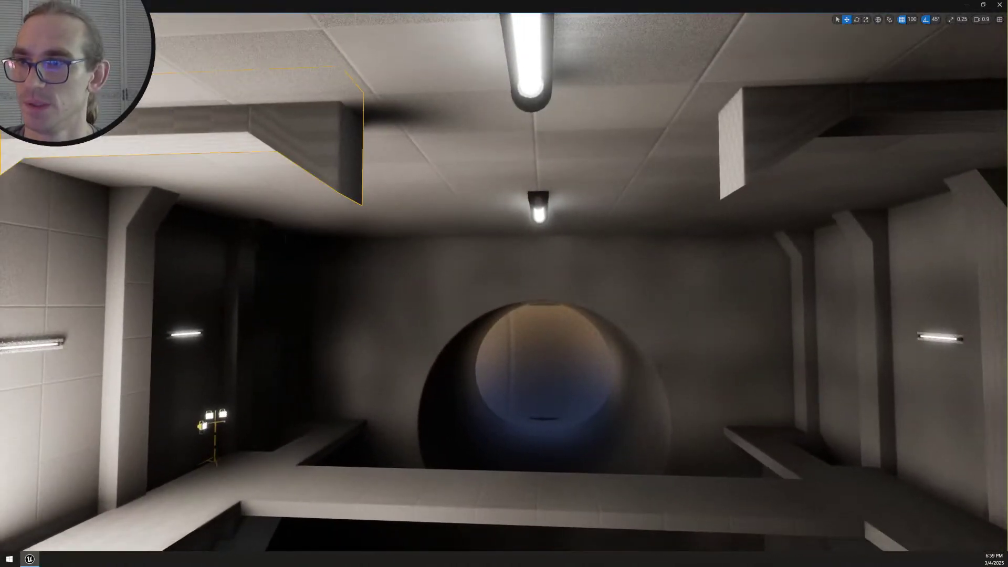
Select both ceiling beams together and combine them into one mesh with the Append tool
{"action": "key", "text": "s"}
{"action": "mouse_move", "coordinate": [609, 210]}
{"action": "right_mouse_down"}
{"action": "mouse_move", "coordinate": [597, 205]}
{"action": "mouse_move", "coordinate": [609, 210]}
{"action": "right_mouse_up"}
{"action": "key", "text": "d"}
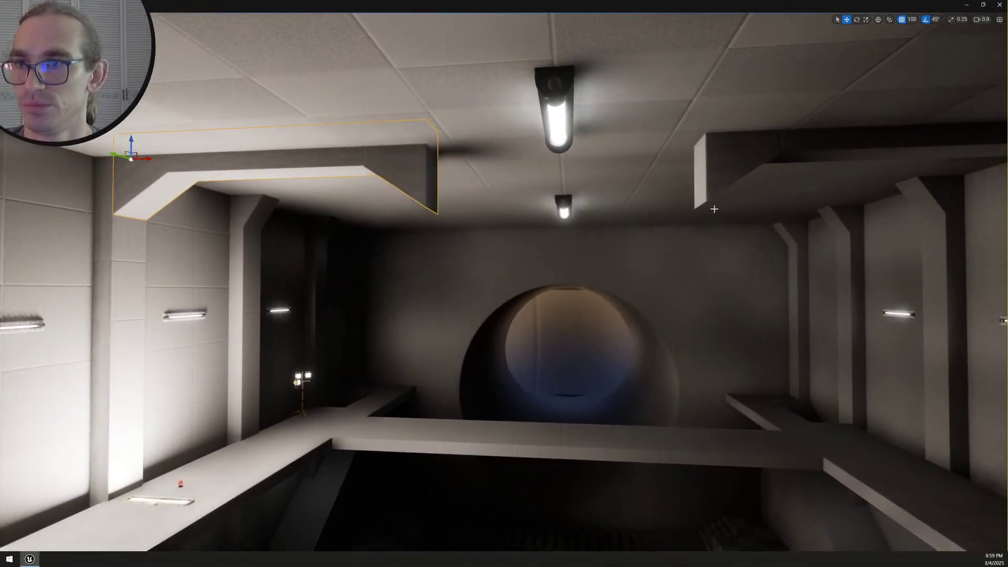
{"action": "left_click", "coordinate": [716, 208], "text": "ctrl"}
{"action": "right_click_drag", "start_coordinate": [716, 209], "coordinate": [674, 195]}
{"action": "scroll", "coordinate": [693, 202], "scroll_direction": "down", "scroll_amount": 1}
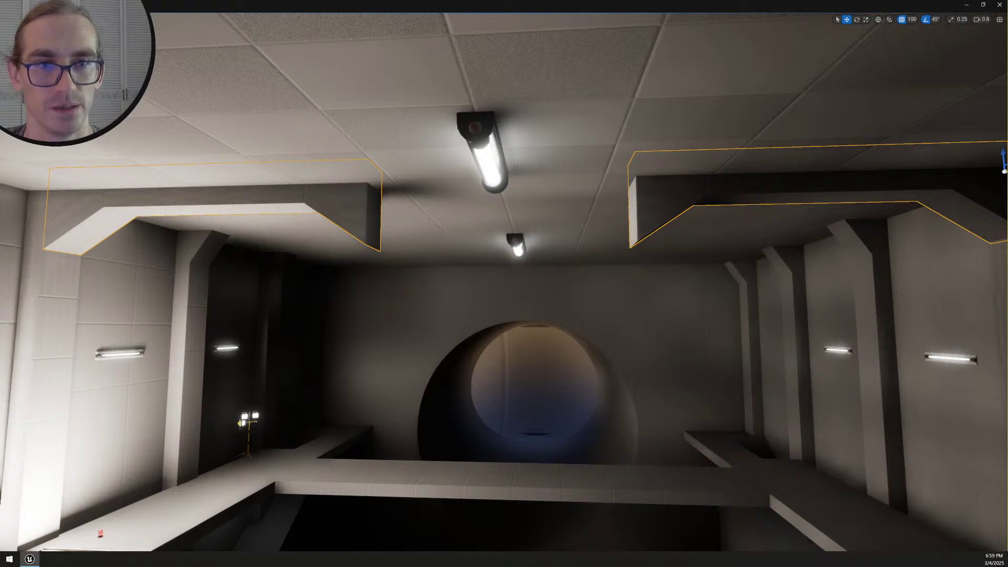
{"action": "key", "text": "shift+a"}
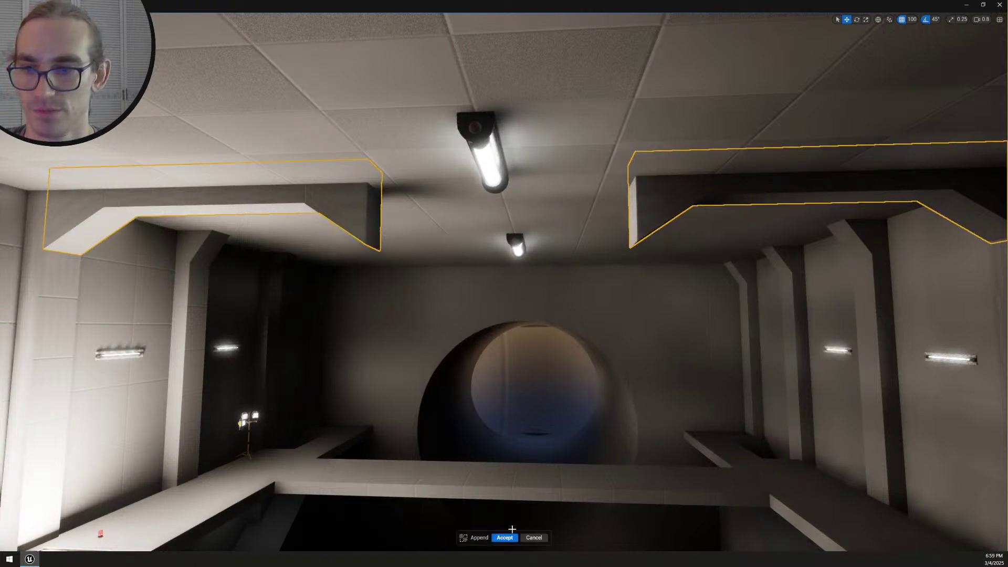
{"action": "key", "text": "Return"}
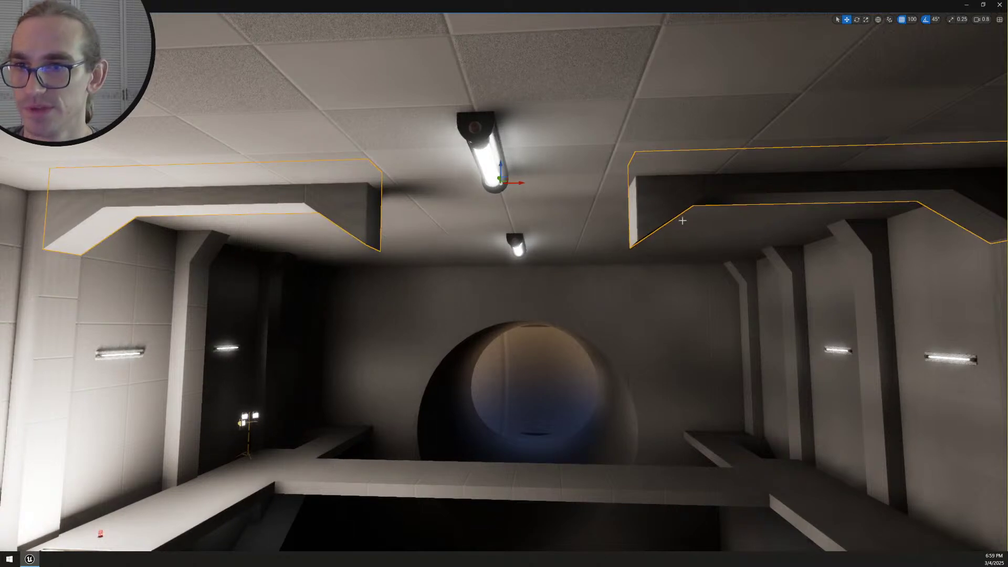
{"action": "right_click_drag", "start_coordinate": [688, 224], "coordinate": [670, 223]}
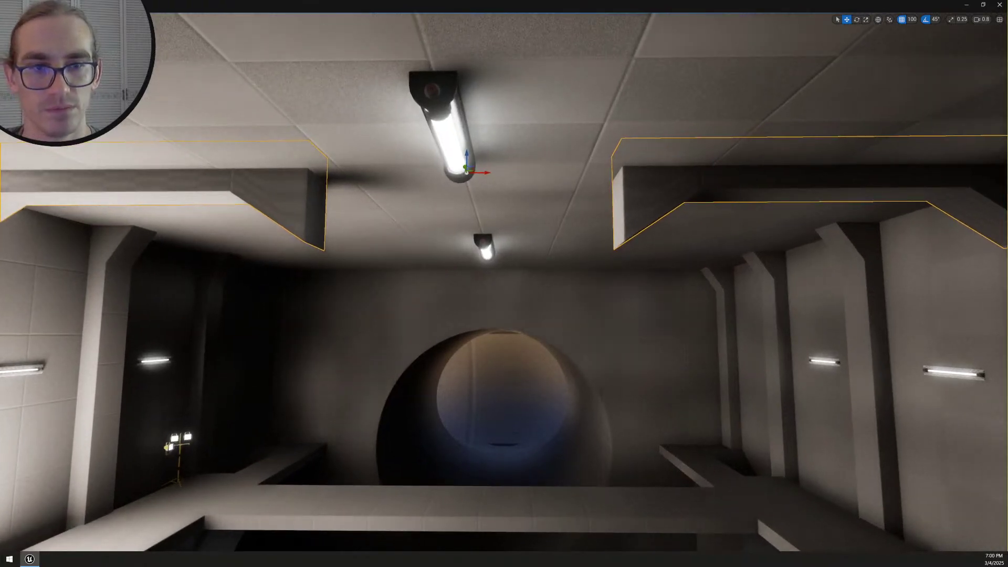
Open the combined ceiling beams in PolyGroup Edit and delete the two facing inner end faces
{"action": "key", "text": "shift+e"}
{"action": "right_click_drag", "start_coordinate": [569, 306], "coordinate": [606, 257]}
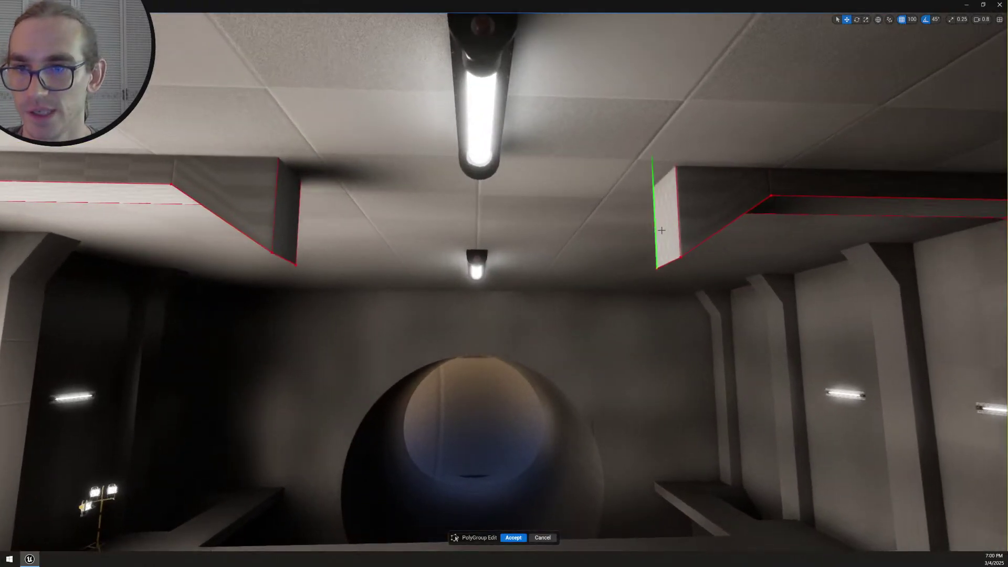
{"action": "left_click", "coordinate": [661, 230]}
{"action": "left_click", "coordinate": [679, 234]}
{"action": "left_click", "coordinate": [668, 236]}
{"action": "right_click_drag", "start_coordinate": [698, 247], "coordinate": [672, 247]}
{"action": "left_click", "coordinate": [298, 210], "text": "shift"}
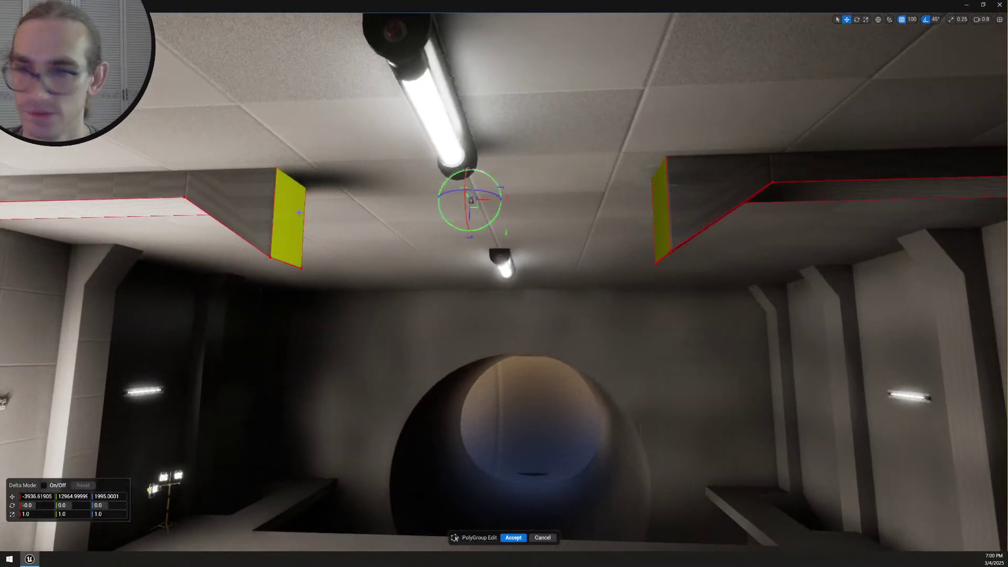
{"action": "key", "text": "Delete"}
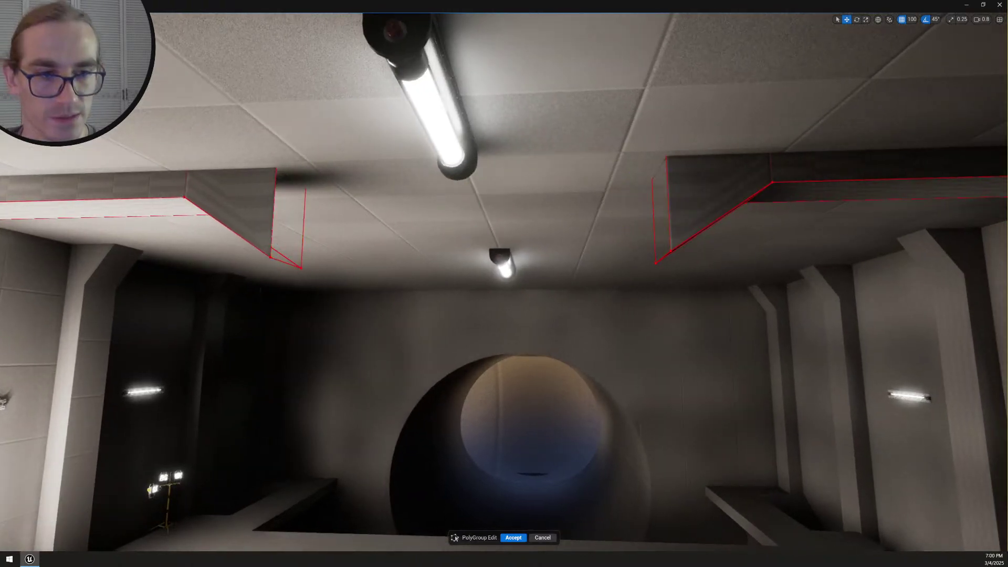
Bridge the gap between the two beams on its far side and along its underside
{"action": "left_click_drag", "start_coordinate": [377, 227], "coordinate": [653, 236]}
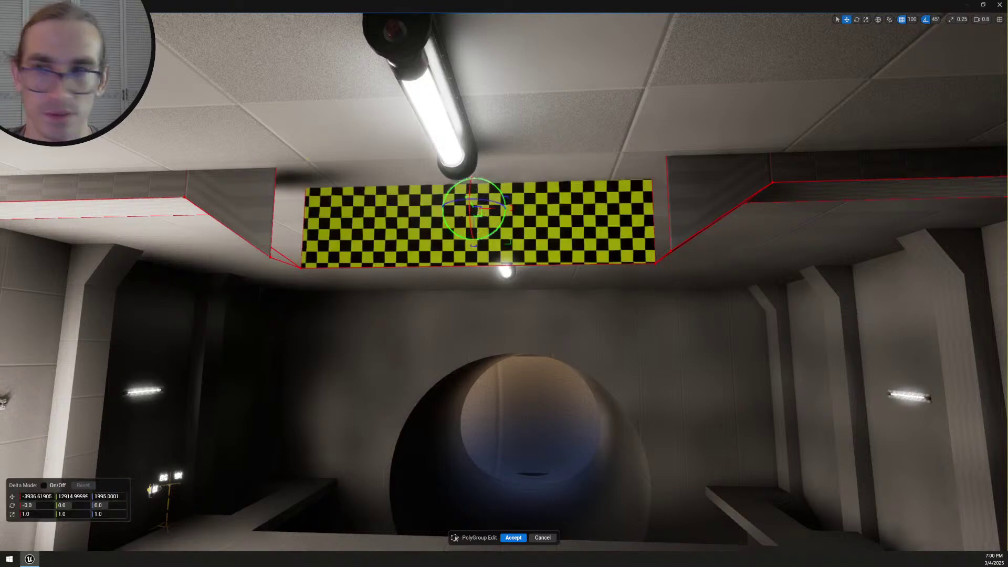
{"action": "right_click_drag", "start_coordinate": [341, 171], "coordinate": [328, 210]}
{"action": "key", "text": "w"}
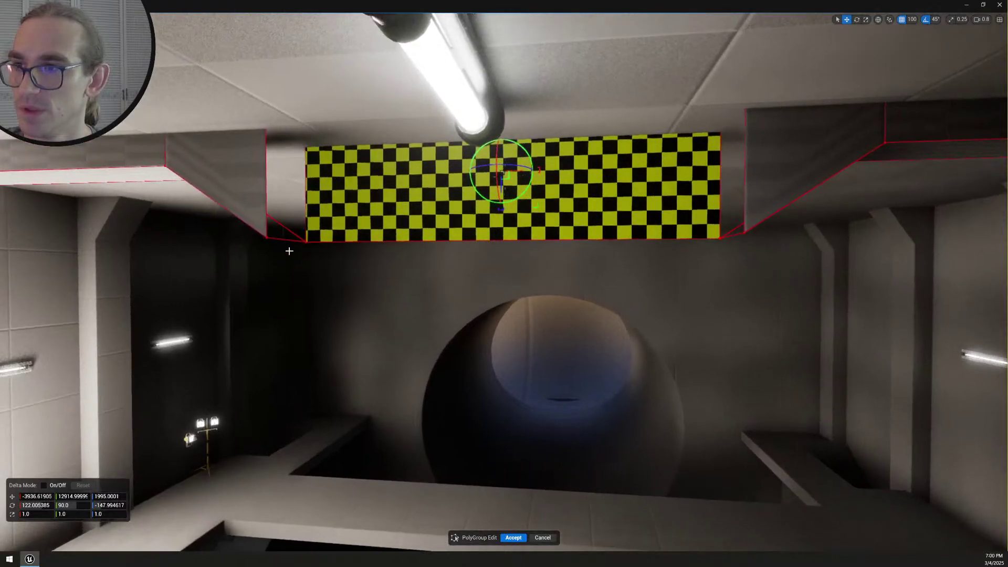
{"action": "left_click", "coordinate": [287, 244]}
{"action": "key", "text": "a"}
{"action": "right_click_drag", "start_coordinate": [637, 319], "coordinate": [676, 321]}
{"action": "left_click", "coordinate": [685, 238], "text": "shift"}
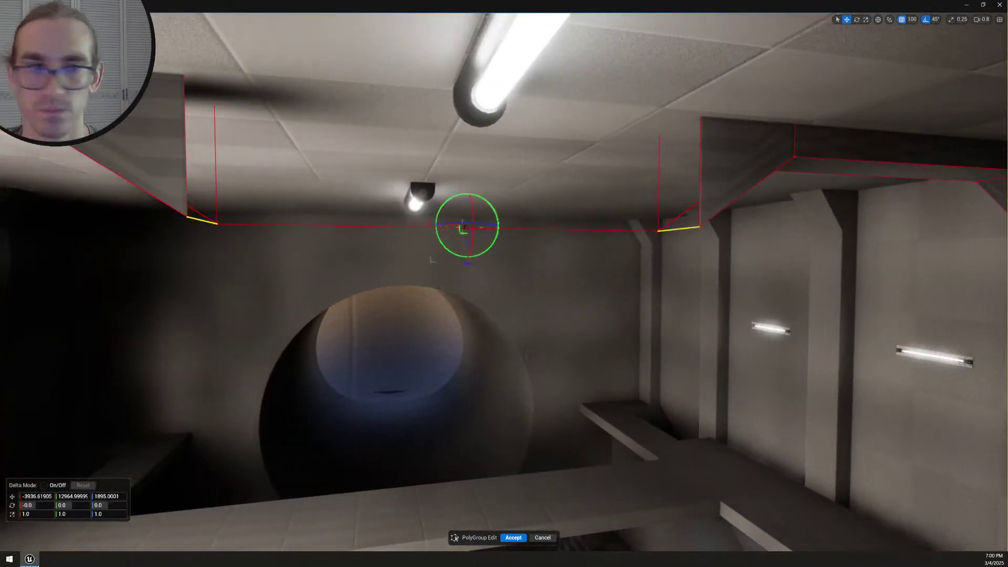
{"action": "key", "text": "b"}
Bridge the near-side vertical edges across the gap between the beams and accept the mesh edit
{"action": "right_click_drag", "start_coordinate": [538, 256], "coordinate": [486, 257]}
{"action": "key", "text": "d"}
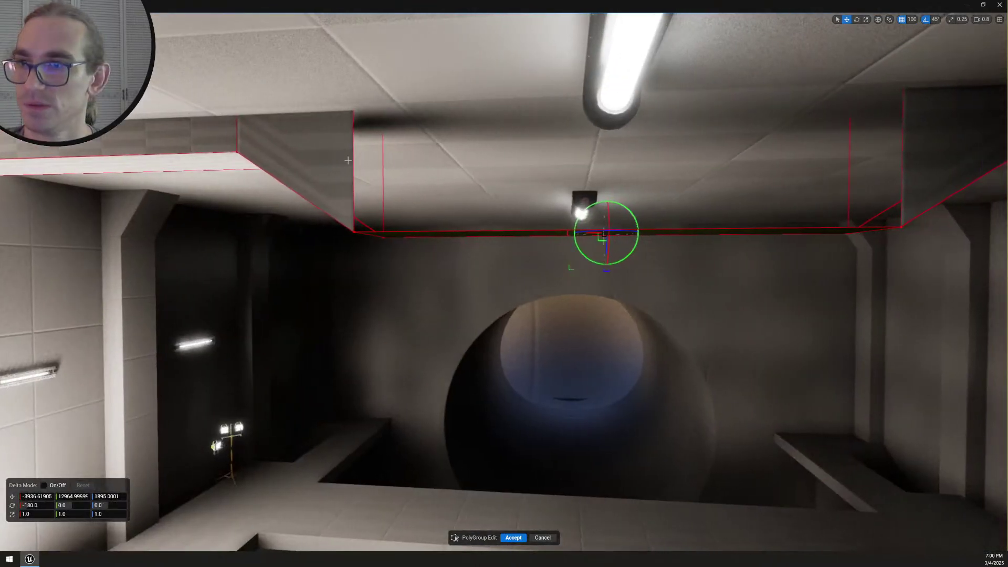
{"action": "left_click", "coordinate": [356, 160]}
{"action": "left_click", "coordinate": [902, 165], "text": "shift"}
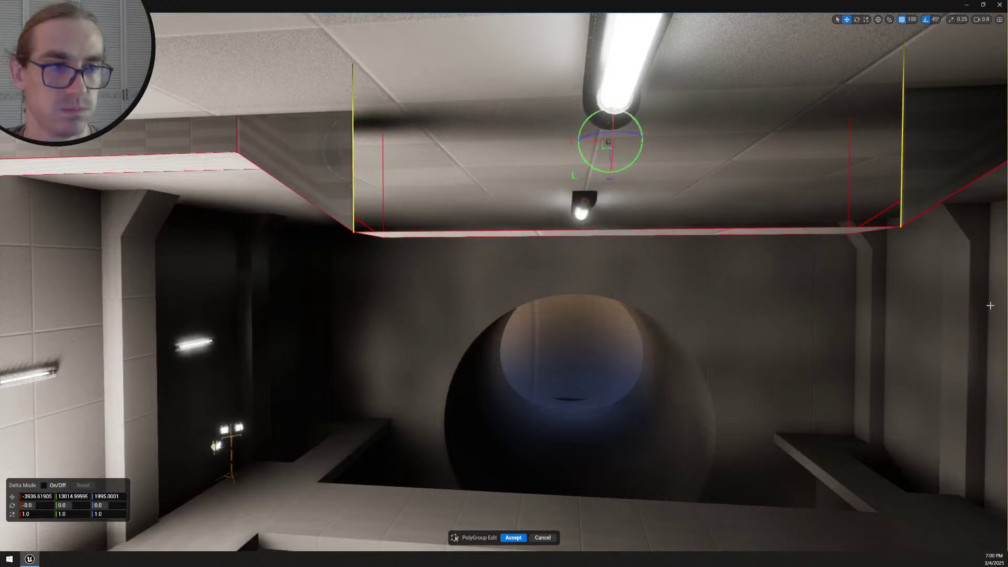
{"action": "key", "text": "b"}
{"action": "left_click", "coordinate": [513, 537]}
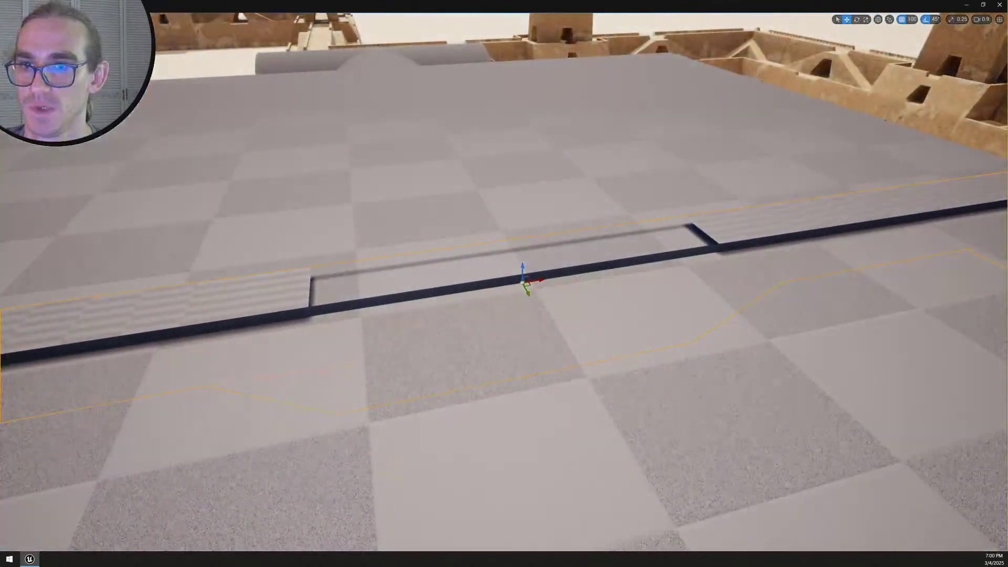
Hide the ceiling, bridge the open top edges of the beam's middle section, accept, and show the ceiling again
{"action": "left_click", "coordinate": [668, 409]}
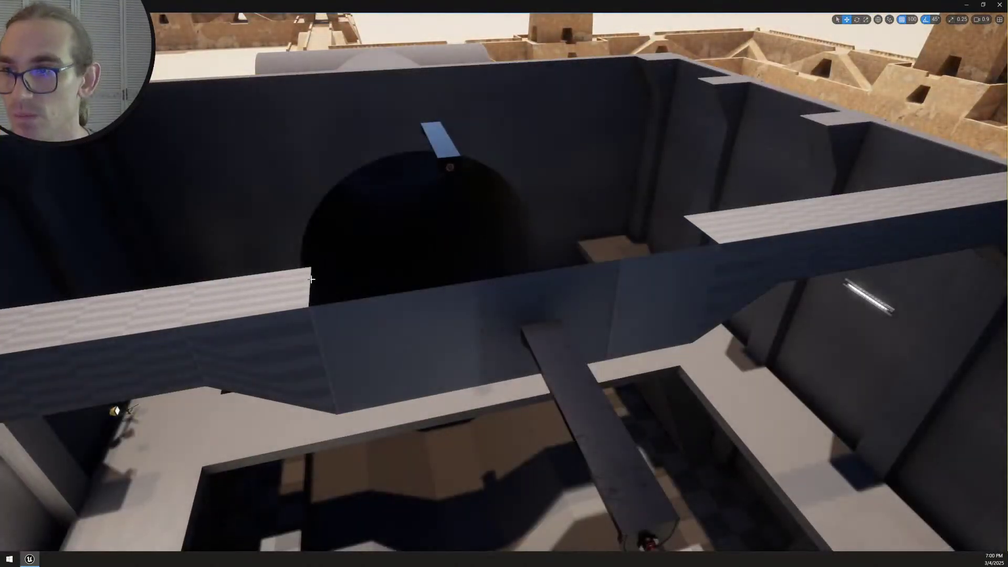
{"action": "right_click_drag", "start_coordinate": [506, 295], "coordinate": [581, 306]}
{"action": "key", "text": "p"}
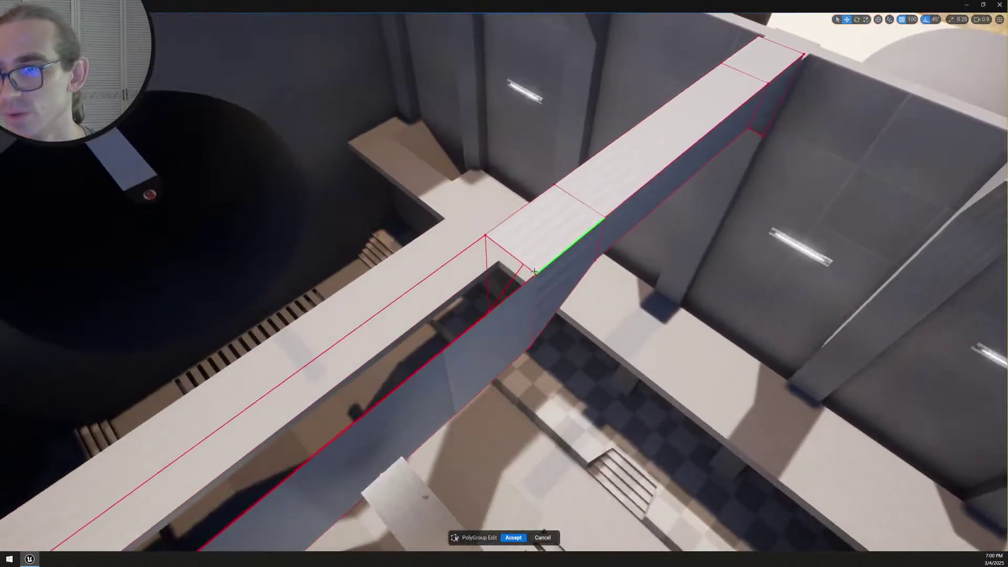
{"action": "left_click_drag", "start_coordinate": [524, 275], "coordinate": [523, 275]}
{"action": "right_click_drag", "start_coordinate": [536, 268], "coordinate": [404, 266]}
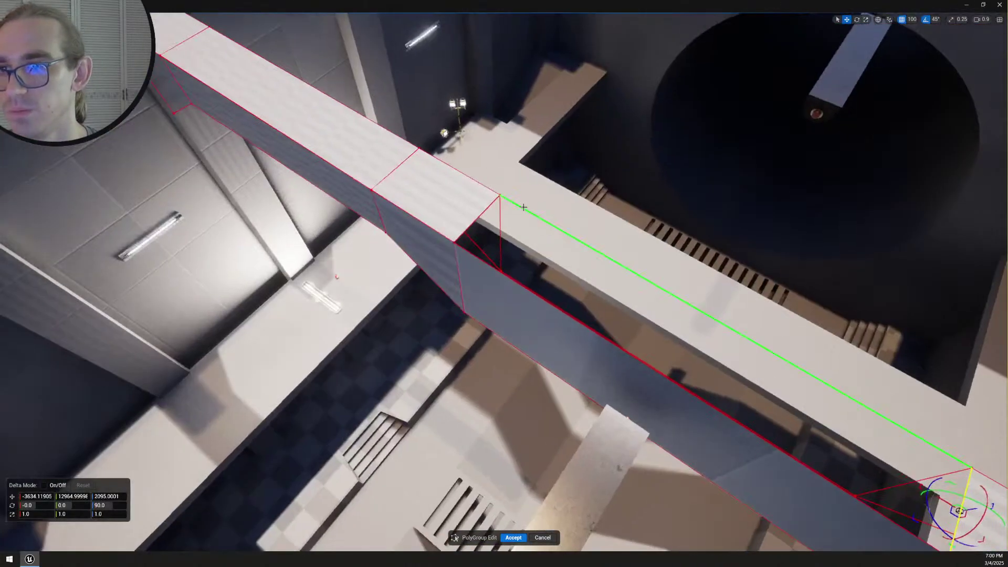
{"action": "left_click", "coordinate": [490, 213], "text": "shift"}
{"action": "key", "text": "b"}
{"action": "right_click_drag", "start_coordinate": [490, 212], "coordinate": [554, 149]}
{"action": "left_click", "coordinate": [520, 539]}
{"action": "key", "text": "ctrl+h"}
{"action": "key", "text": "Escape"}
Reopen the joined beam in PolyGroup Edit and move the inner flare farther from the brightly lit wall 100 units inward to X -3659.35
{"action": "right_click_drag", "start_coordinate": [639, 387], "coordinate": [639, 334]}
{"action": "key", "text": "q"}
{"action": "key", "text": "s"}
{"action": "mouse_move", "coordinate": [594, 483]}
{"action": "right_mouse_down"}
{"action": "mouse_move", "coordinate": [585, 464]}
{"action": "mouse_move", "coordinate": [601, 503]}
{"action": "mouse_move", "coordinate": [593, 470]}
{"action": "right_mouse_up"}
{"action": "scroll", "coordinate": [584, 469], "scroll_direction": "up", "scroll_amount": 1}
{"action": "key", "text": "s"}
{"action": "key", "text": "w"}
{"action": "key", "text": "w"}
{"action": "key", "text": "s"}
{"action": "left_click", "coordinate": [599, 213]}
{"action": "key", "text": "ctrl+e"}
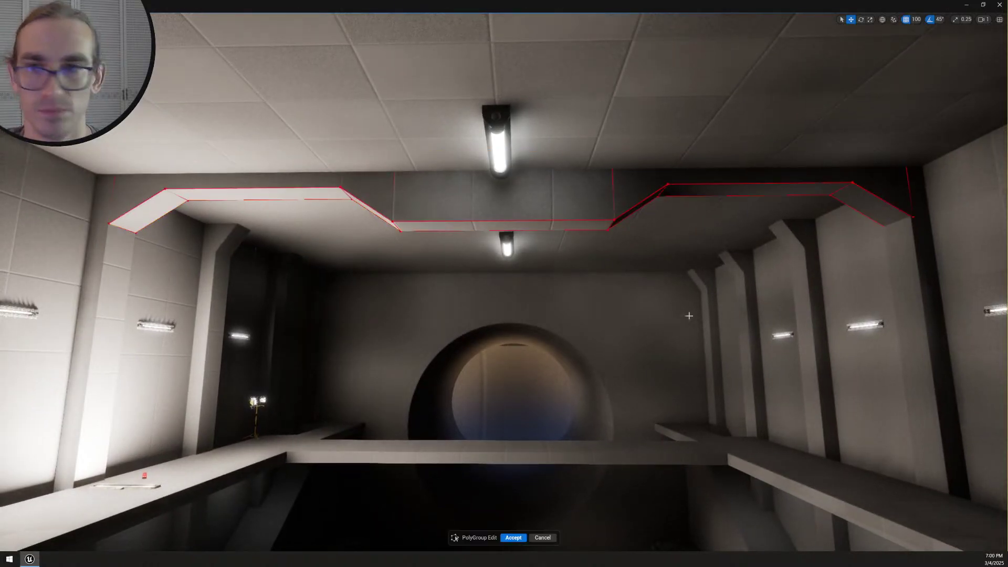
{"action": "left_click_drag", "start_coordinate": [722, 288], "coordinate": [562, 117]}
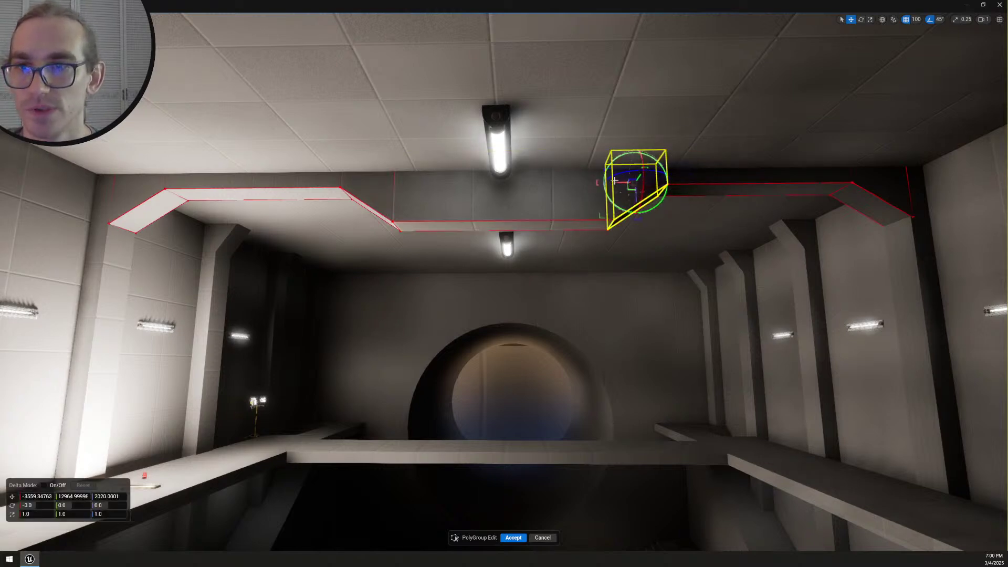
{"action": "left_click_drag", "start_coordinate": [619, 182], "coordinate": [597, 180]}
Select the inner flare nearer the brightly lit wall and move it 100 units toward the middle to X -4213.89
{"action": "left_click_drag", "start_coordinate": [315, 109], "coordinate": [512, 293]}
{"action": "left_click_drag", "start_coordinate": [264, 122], "coordinate": [305, 278], "text": "ctrl"}
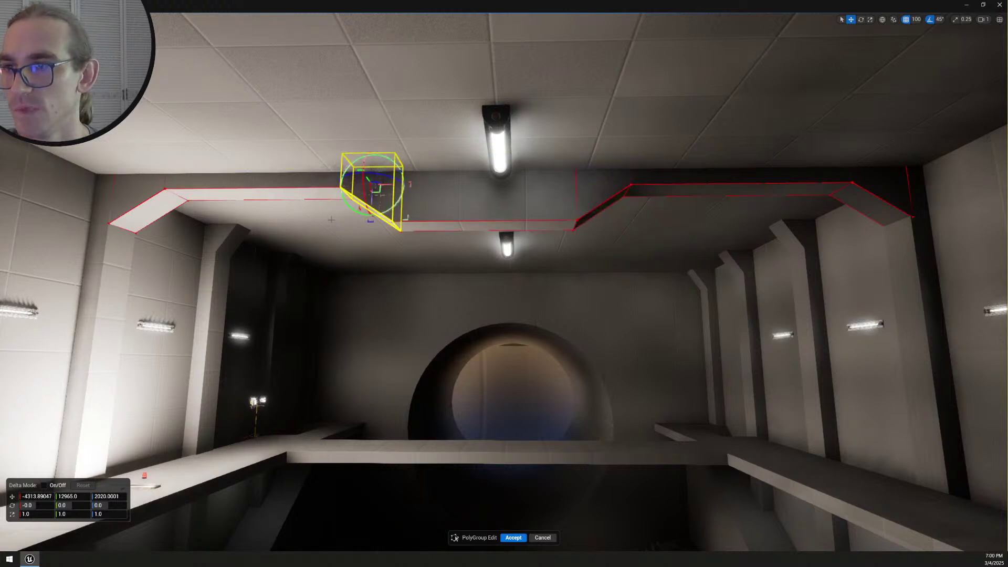
{"action": "left_click_drag", "start_coordinate": [391, 185], "coordinate": [429, 185]}
Move the inner flare farther from the brightly lit wall another 100 units toward the ceiling light
{"action": "mouse_move", "coordinate": [429, 185]}
{"action": "right_mouse_down"}
{"action": "mouse_move", "coordinate": [468, 186]}
{"action": "mouse_move", "coordinate": [427, 183]}
{"action": "right_mouse_up"}
{"action": "key", "text": "a"}
{"action": "key", "text": "d"}
{"action": "left_click_drag", "start_coordinate": [678, 268], "coordinate": [543, 135]}
{"action": "left_click_drag", "start_coordinate": [735, 276], "coordinate": [677, 126], "text": "ctrl"}
{"action": "left_click_drag", "start_coordinate": [483, 271], "coordinate": [514, 115], "text": "ctrl"}
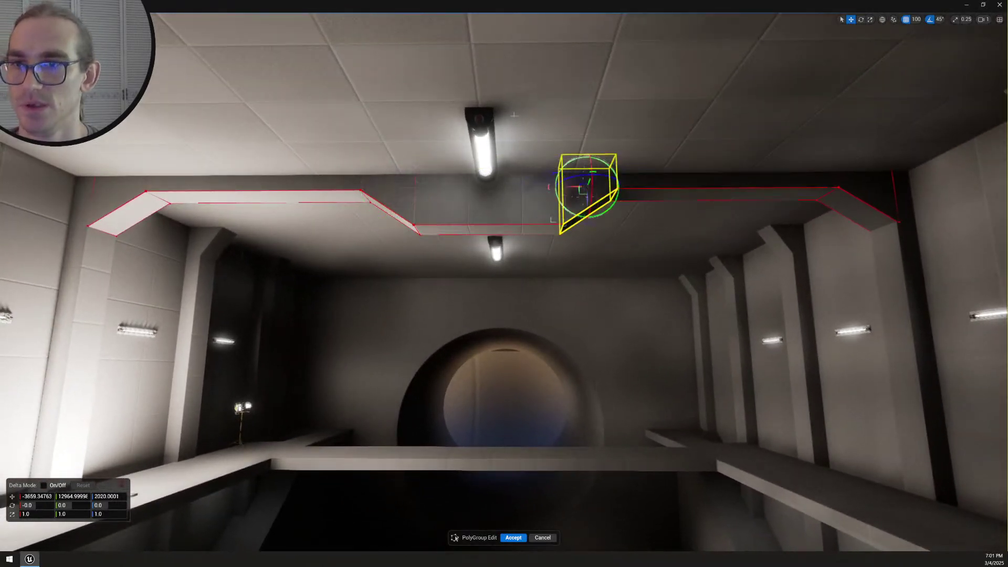
{"action": "left_click_drag", "start_coordinate": [551, 188], "coordinate": [518, 188]}
Move the inner flare nearer the brightly lit wall another 100 units inward to X -4113.89 and accept the edit
{"action": "left_click_drag", "start_coordinate": [317, 131], "coordinate": [445, 281]}
{"action": "left_click_drag", "start_coordinate": [517, 309], "coordinate": [486, 131], "text": "ctrl"}
{"action": "left_click_drag", "start_coordinate": [267, 117], "coordinate": [332, 296], "text": "ctrl"}
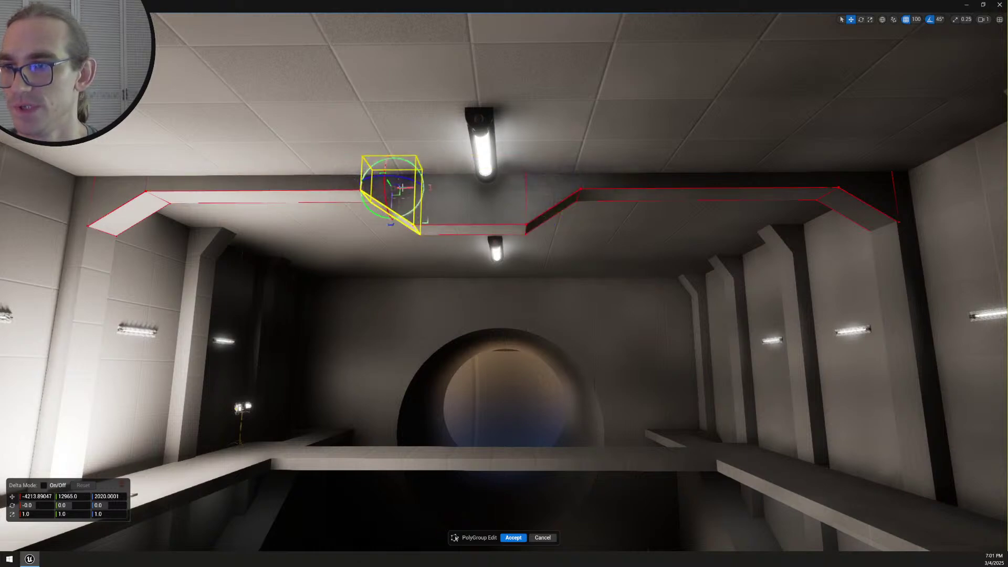
{"action": "left_click_drag", "start_coordinate": [417, 191], "coordinate": [452, 191]}
{"action": "key", "text": "a"}
{"action": "mouse_move", "coordinate": [558, 282]}
{"action": "right_mouse_down"}
{"action": "mouse_move", "coordinate": [568, 286]}
{"action": "mouse_move", "coordinate": [558, 285]}
{"action": "right_mouse_up"}
{"action": "key", "text": "s"}
{"action": "left_click", "coordinate": [522, 536]}
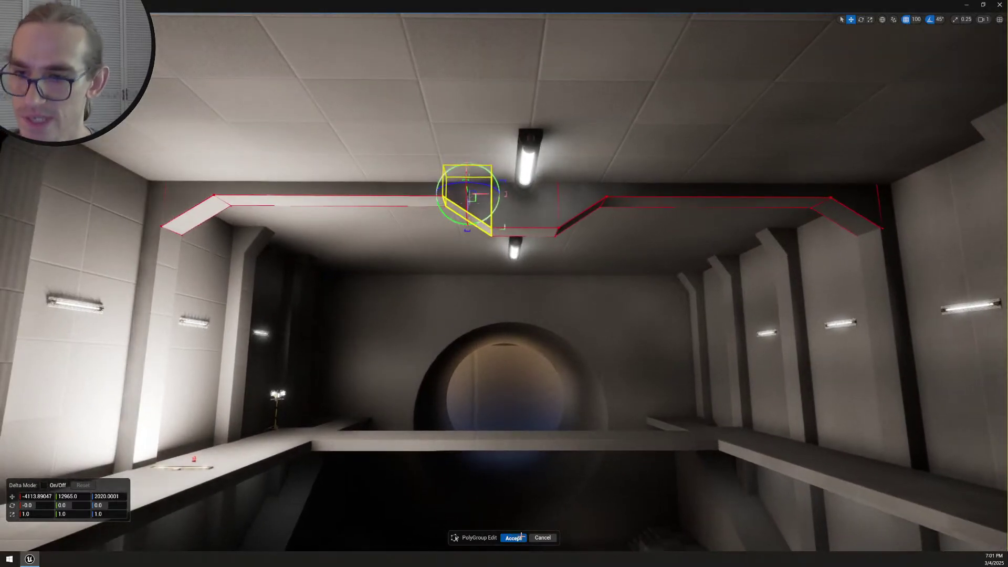
Raise the bottom face of the beam's lowered middle section 50 units to Z 1945 using a grid snap of 50, and accept
{"action": "key", "text": "Escape"}
{"action": "mouse_move", "coordinate": [628, 326]}
{"action": "right_mouse_down"}
{"action": "mouse_move", "coordinate": [644, 330]}
{"action": "mouse_move", "coordinate": [573, 336]}
{"action": "mouse_move", "coordinate": [611, 339]}
{"action": "mouse_move", "coordinate": [614, 330]}
{"action": "right_mouse_up"}
{"action": "key", "text": "d"}
{"action": "key", "text": "a"}
{"action": "right_click_drag", "start_coordinate": [575, 167], "coordinate": [583, 113]}
{"action": "key", "text": "w"}
{"action": "key", "text": "d"}
{"action": "left_click", "coordinate": [545, 171]}
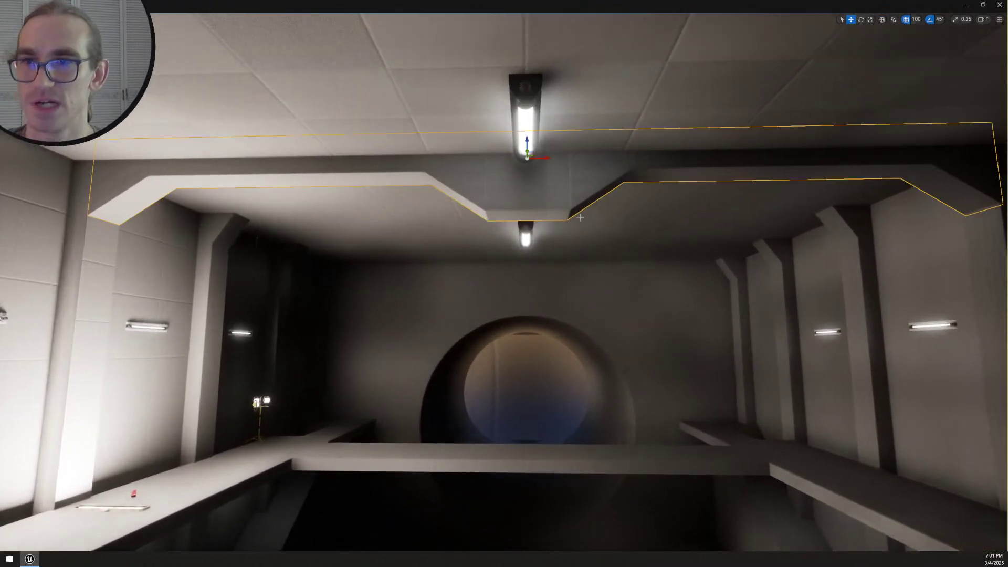
{"action": "key", "text": "shift+e"}
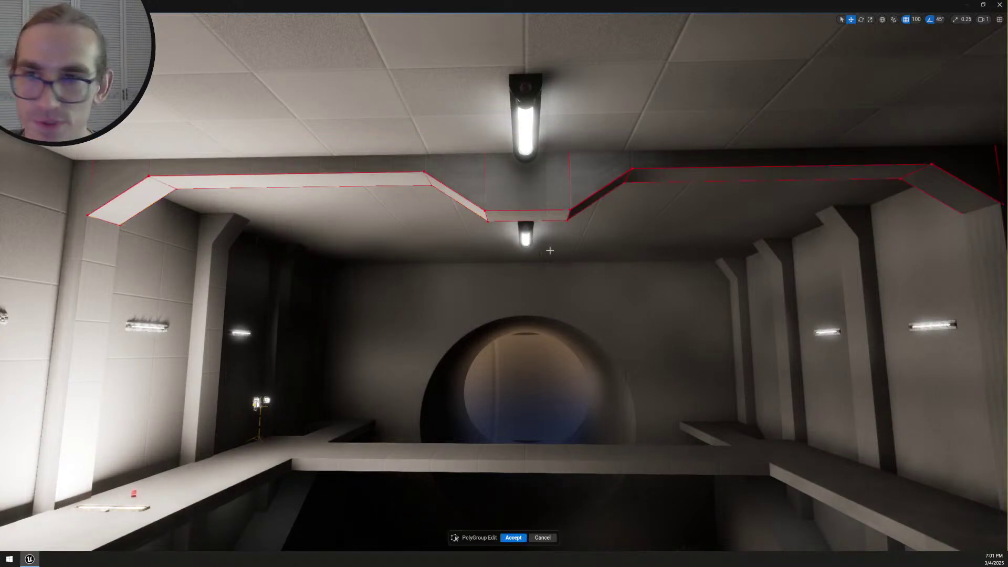
{"action": "left_click", "coordinate": [535, 217]}
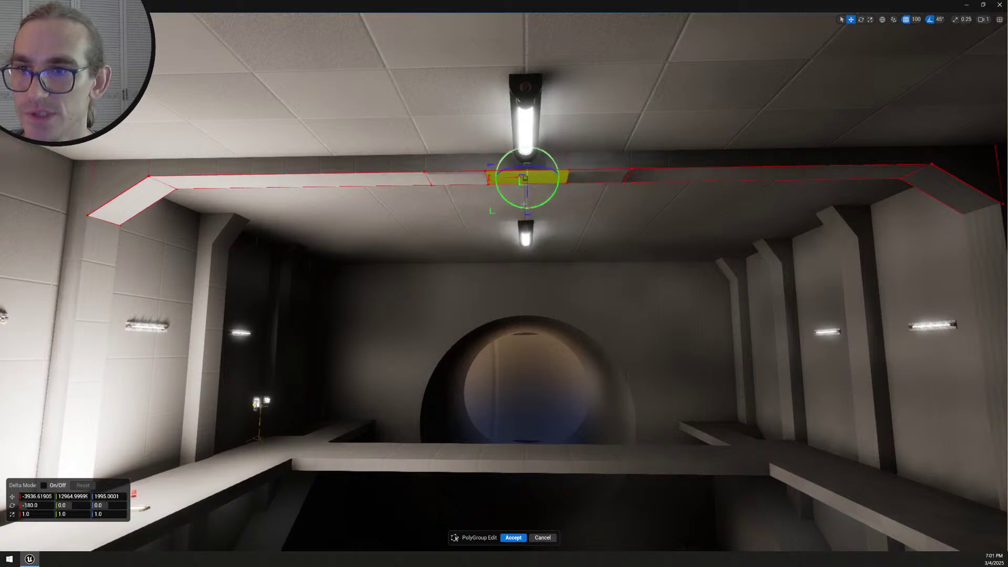
{"action": "left_click", "coordinate": [916, 20]}
{"action": "left_click", "coordinate": [930, 64]}
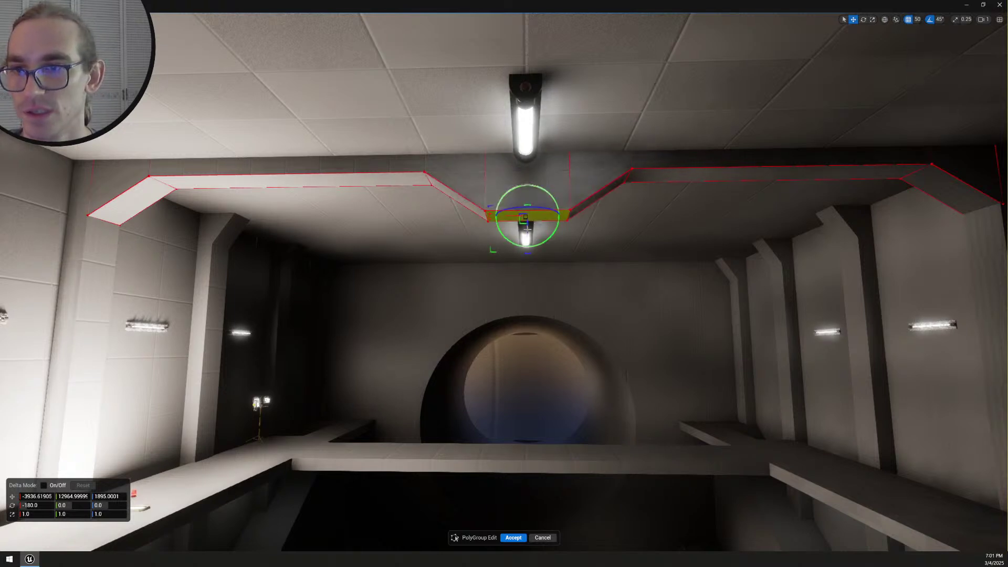
{"action": "left_click_drag", "start_coordinate": [527, 229], "coordinate": [527, 211]}
{"action": "right_click_drag", "start_coordinate": [527, 212], "coordinate": [585, 229]}
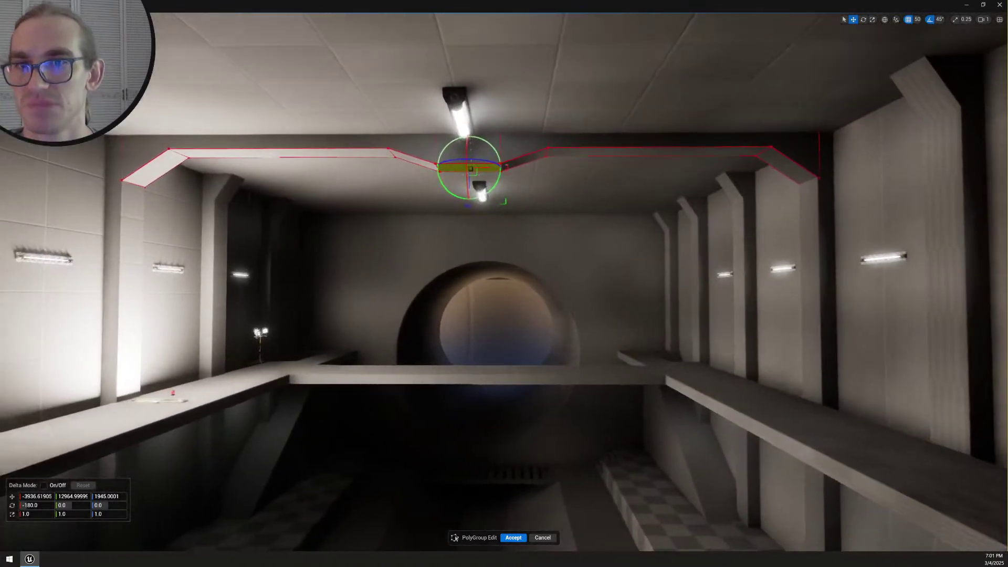
{"action": "left_click", "coordinate": [515, 538]}
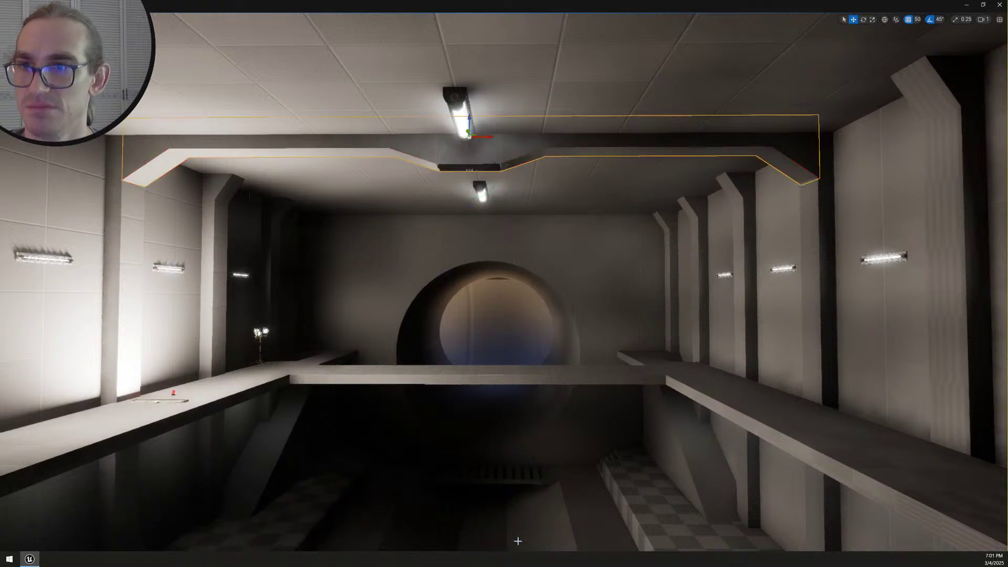
Duplicate the finished ceiling beam over to the neighbouring pillar on the side away from the floodlight stand, then reselect the original beam
{"action": "right_click_drag", "start_coordinate": [512, 399], "coordinate": [398, 368]}
{"action": "left_click", "coordinate": [476, 230]}
{"action": "right_click_drag", "start_coordinate": [475, 229], "coordinate": [270, 221]}
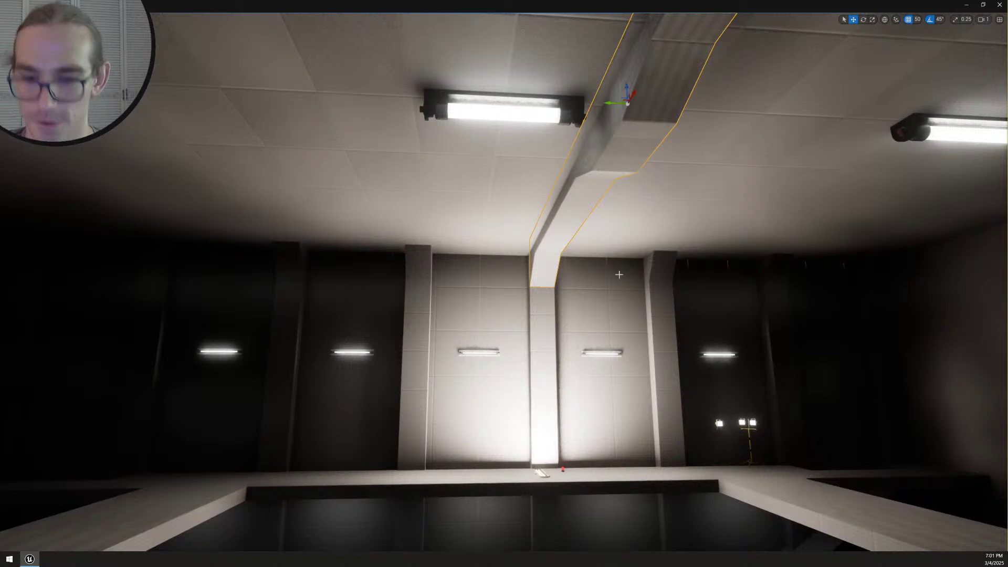
{"action": "left_click_drag", "start_coordinate": [609, 103], "coordinate": [348, 100], "text": "alt"}
{"action": "left_click", "coordinate": [582, 173]}
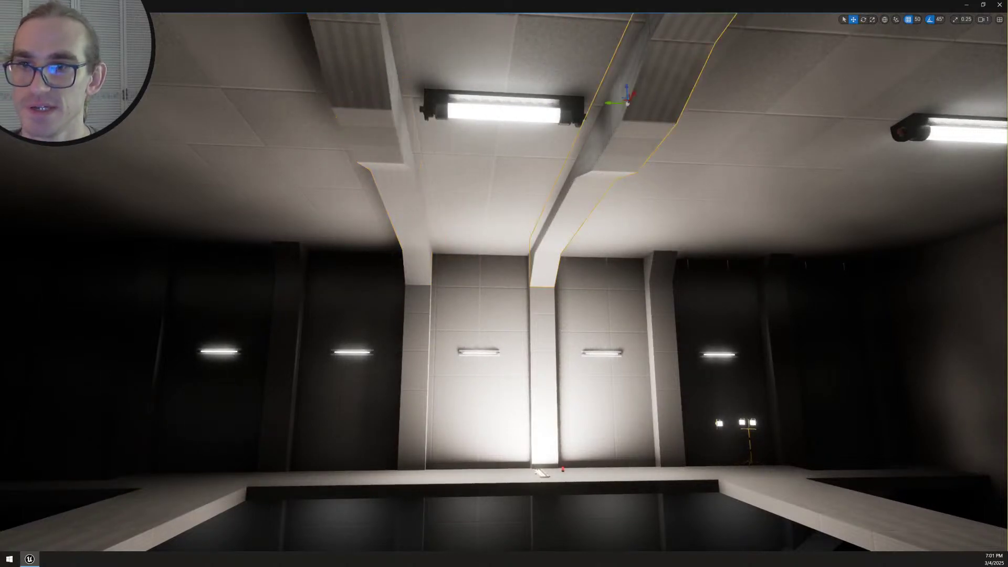
Duplicate the original ceiling beam over to the adjacent pillar on the floodlight side
{"action": "right_click_drag", "start_coordinate": [582, 168], "coordinate": [570, 168]}
{"action": "key", "text": "d"}
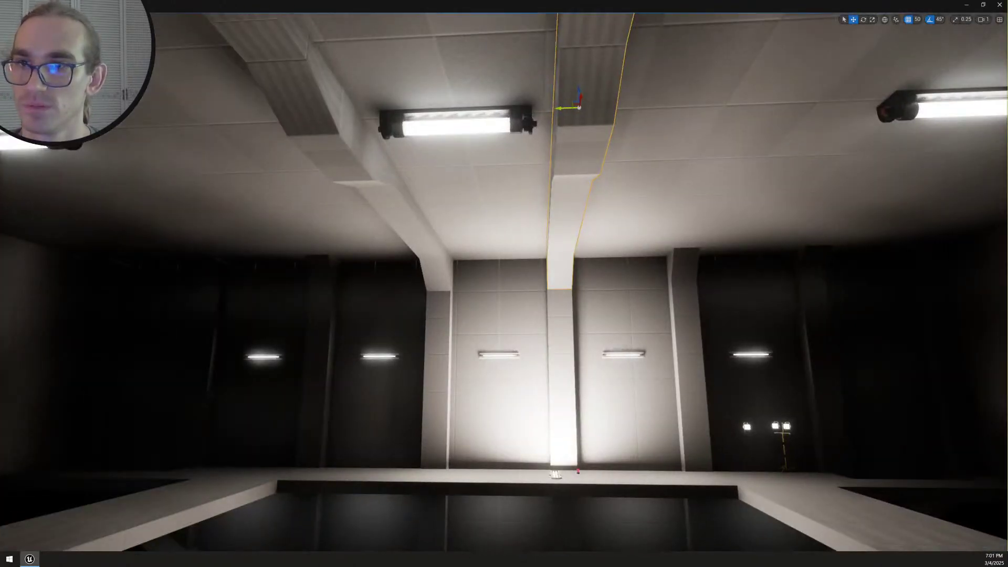
{"action": "left_click_drag", "start_coordinate": [560, 108], "coordinate": [815, 154], "text": "alt"}
{"action": "right_click_drag", "start_coordinate": [814, 154], "coordinate": [810, 139]}
{"action": "key", "text": "d"}
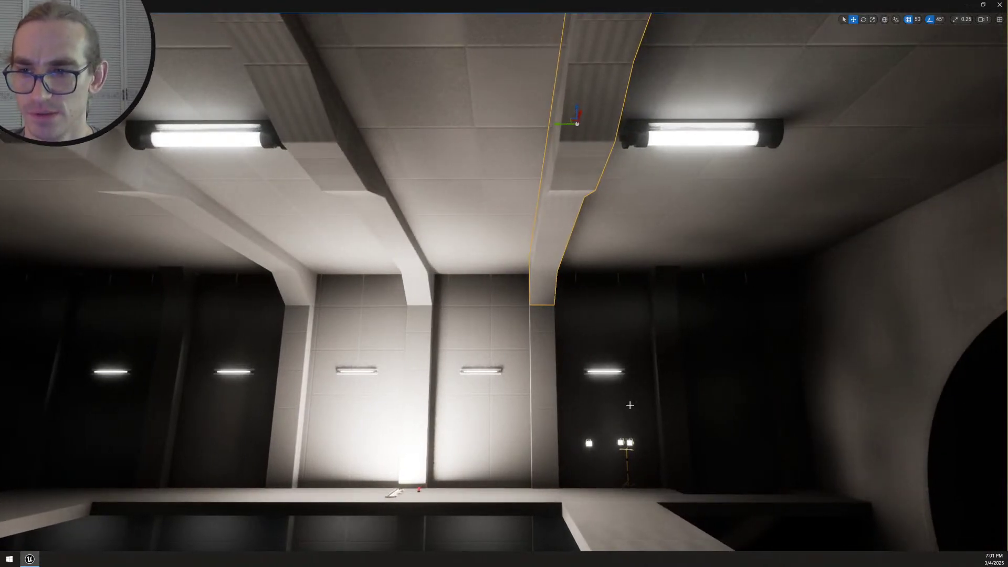
Place further copies of the ceiling beam in line with the remaining wall pillars along the chamber, then clear the selection
{"action": "left_click_drag", "start_coordinate": [561, 124], "coordinate": [817, 165], "text": "alt"}
{"action": "key", "text": "a"}
{"action": "right_click_drag", "start_coordinate": [817, 165], "coordinate": [790, 172]}
{"action": "left_click", "coordinate": [731, 179]}
{"action": "left_click_drag", "start_coordinate": [717, 146], "coordinate": [269, 155], "text": "alt"}
{"action": "key", "text": "Escape"}
Examine the row of ceiling beams and the tunnel end wall from further back in the chamber
{"action": "right_click_drag", "start_coordinate": [269, 155], "coordinate": [778, 152]}
{"action": "scroll", "coordinate": [746, 192], "scroll_direction": "down", "scroll_amount": 3}
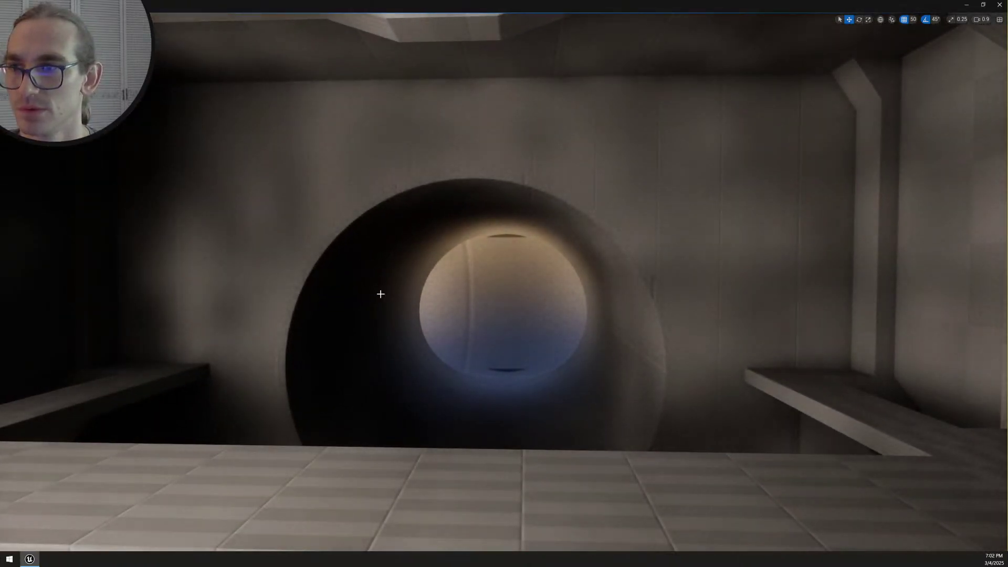
{"action": "key", "text": "s"}
{"action": "key", "text": "e"}
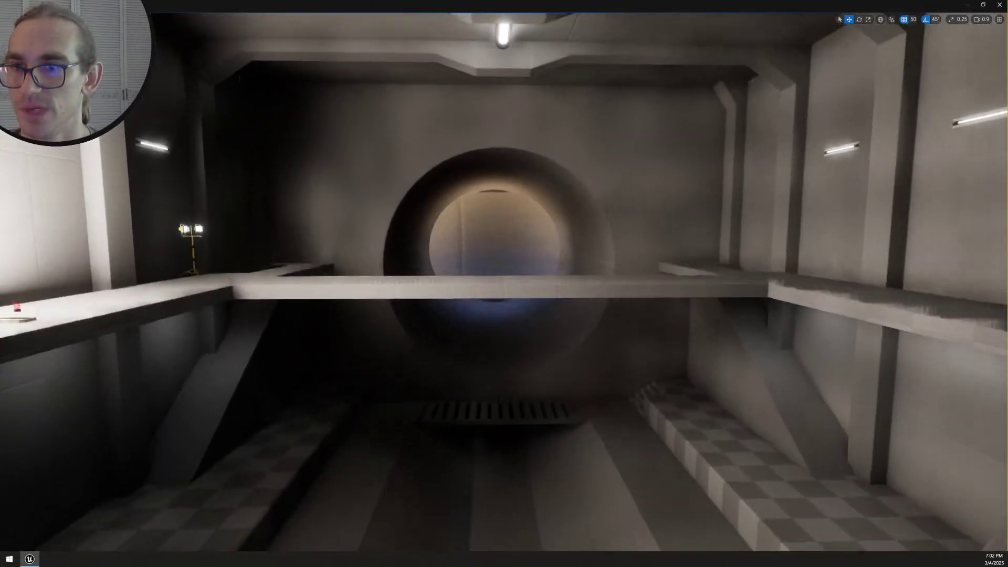
{"action": "key", "text": "s"}
{"action": "key", "text": "s"}
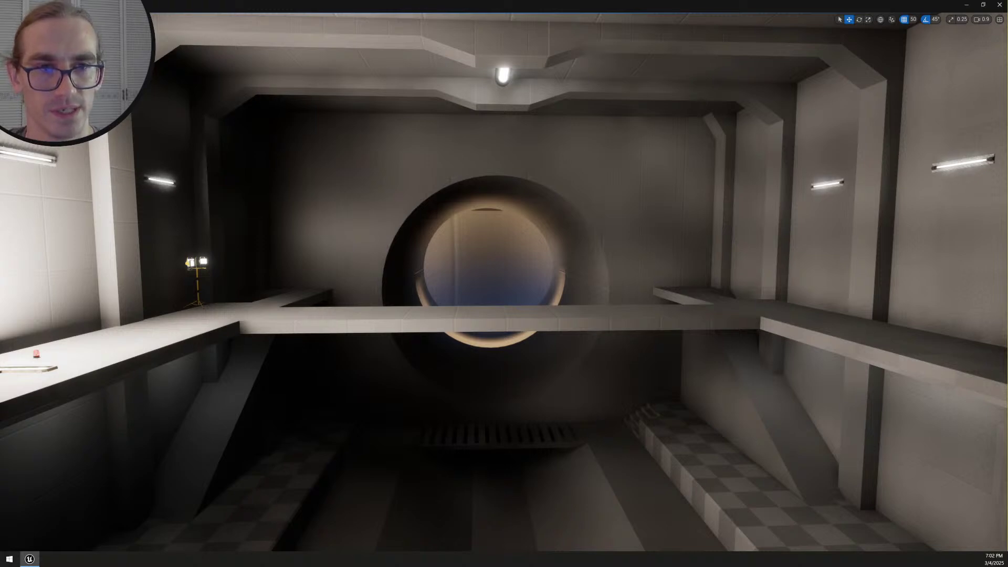
Place a cylinder on the end wall beside the tunnel opening, reduce it to six sides and accept it
{"action": "key", "text": "c"}
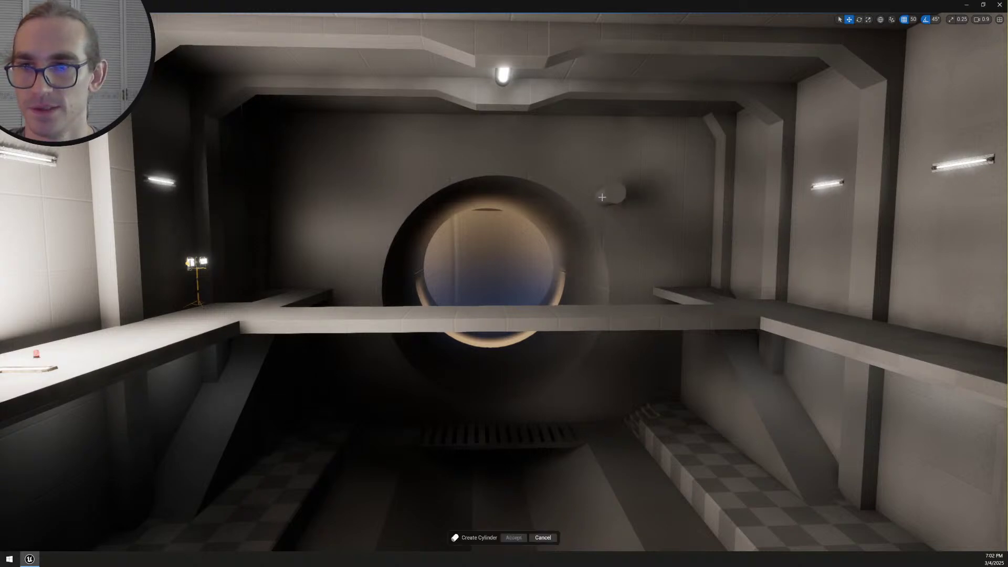
{"action": "left_click", "coordinate": [600, 194]}
{"action": "right_click_drag", "start_coordinate": [599, 195], "coordinate": [628, 136]}
{"action": "key", "text": "w"}
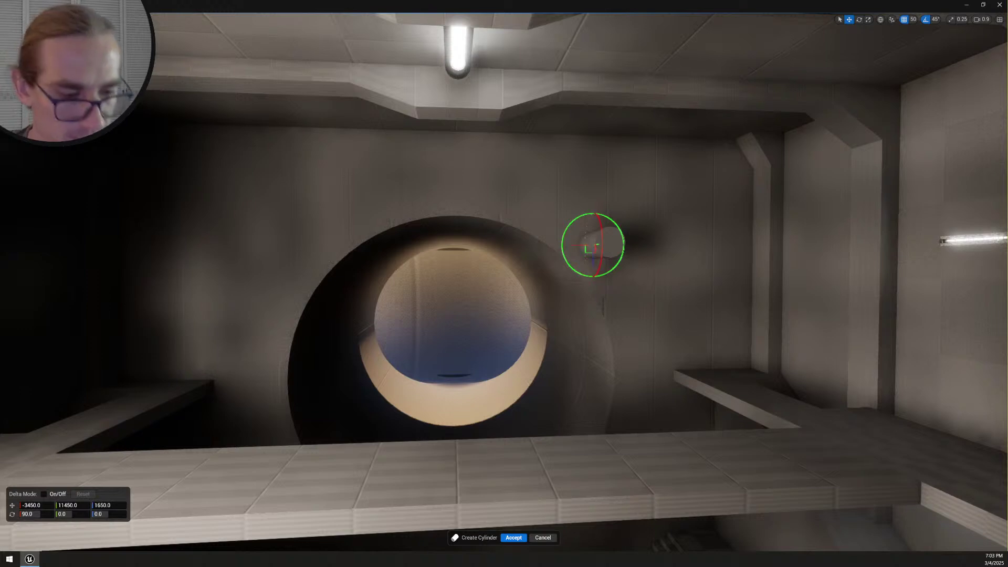
{"action": "mouse_move", "coordinate": [600, 210]}
{"action": "right_mouse_down"}
{"action": "mouse_move", "coordinate": [581, 228]}
{"action": "mouse_move", "coordinate": [600, 210]}
{"action": "right_mouse_up"}
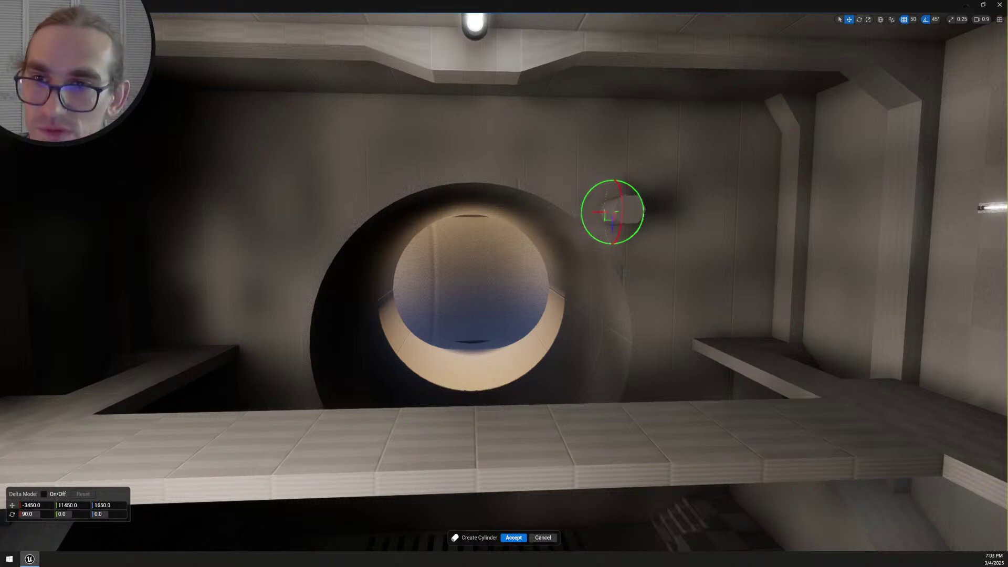
{"action": "key", "text": "s"}
{"action": "right_click_drag", "start_coordinate": [623, 258], "coordinate": [634, 281]}
{"action": "key", "text": "w"}
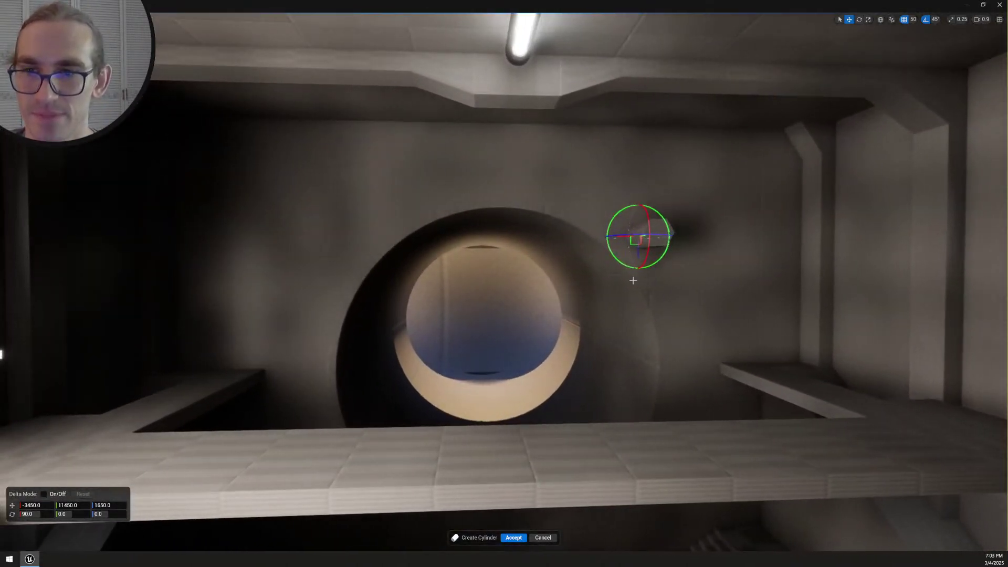
{"action": "left_click", "coordinate": [514, 538]}
Centre the six-sided cylinder on the tunnel opening and scale it up uniformly until it covers the opening
{"action": "right_click_drag", "start_coordinate": [514, 538], "coordinate": [514, 526]}
{"action": "right_click_drag", "start_coordinate": [585, 297], "coordinate": [590, 310]}
{"action": "key", "text": "s"}
{"action": "left_click", "coordinate": [583, 287]}
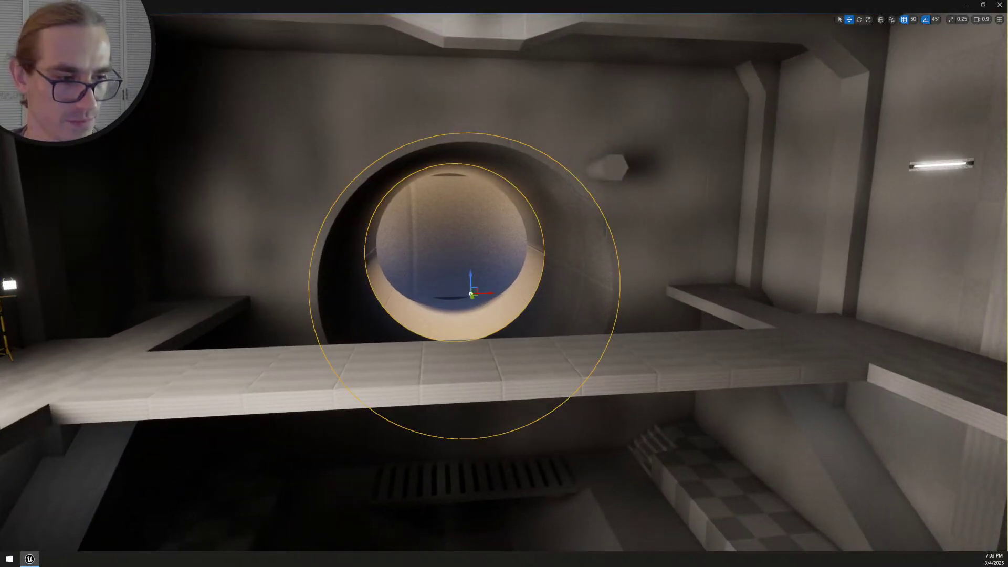
{"action": "left_click", "coordinate": [620, 171]}
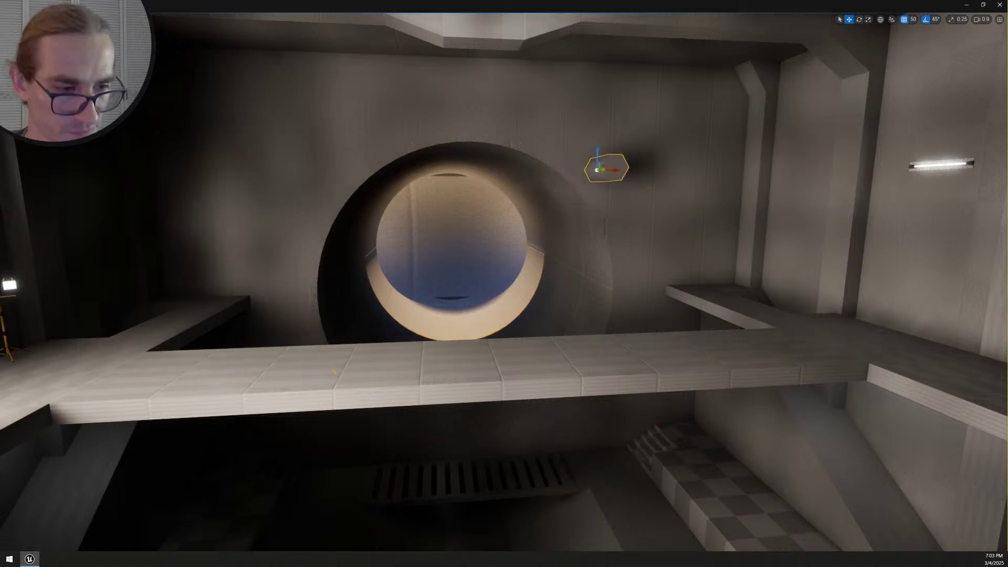
{"action": "key", "text": "r"}
{"action": "mouse_move", "coordinate": [495, 308]}
{"action": "right_mouse_down"}
{"action": "mouse_move", "coordinate": [517, 307]}
{"action": "mouse_move", "coordinate": [494, 307]}
{"action": "right_mouse_up"}
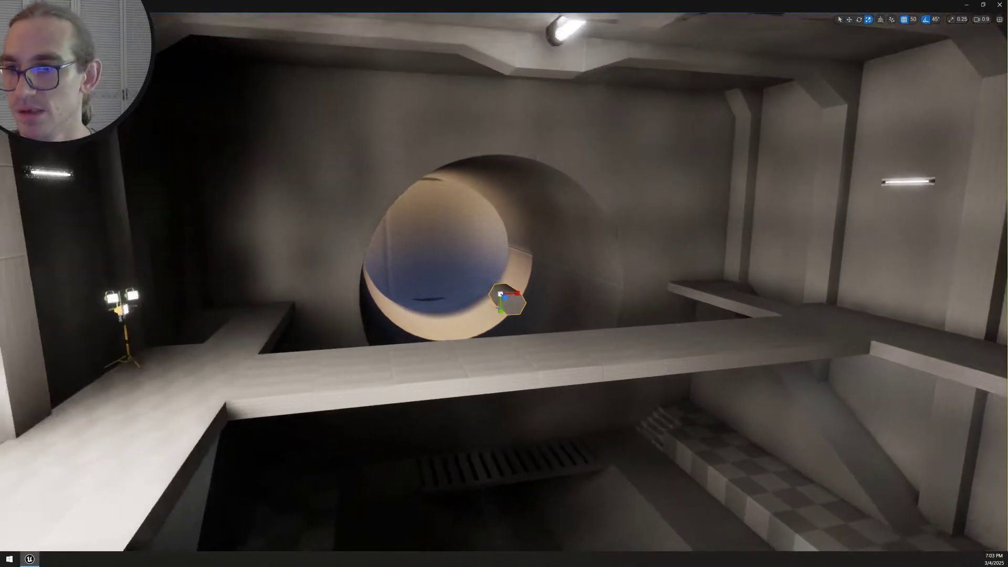
{"action": "left_click_drag", "start_coordinate": [500, 294], "coordinate": [599, 275]}
Adjust the depth of the large hexagon so it forms a thin plate against the end wall
{"action": "right_click_drag", "start_coordinate": [465, 327], "coordinate": [494, 320]}
{"action": "left_click_drag", "start_coordinate": [389, 322], "coordinate": [338, 304]}
{"action": "right_click_drag", "start_coordinate": [337, 304], "coordinate": [446, 321]}
{"action": "key", "text": "w"}
{"action": "mouse_move", "coordinate": [492, 354]}
{"action": "right_mouse_down"}
{"action": "mouse_move", "coordinate": [468, 331]}
{"action": "mouse_move", "coordinate": [491, 355]}
{"action": "right_mouse_up"}
{"action": "key", "text": "s"}
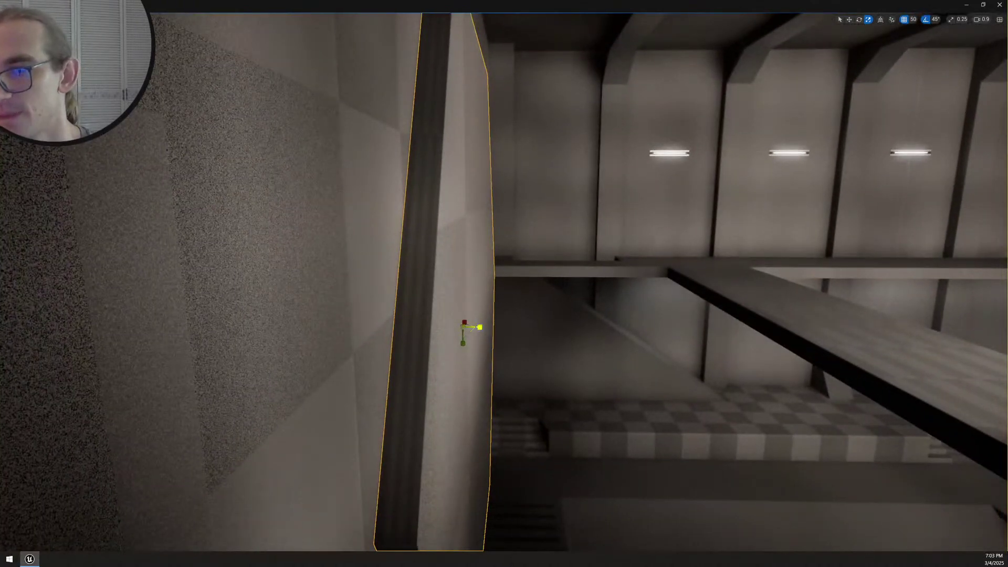
{"action": "mouse_move", "coordinate": [482, 329]}
{"action": "left_mouse_down"}
{"action": "mouse_move", "coordinate": [458, 327]}
{"action": "mouse_move", "coordinate": [491, 327]}
{"action": "mouse_move", "coordinate": [481, 327]}
{"action": "left_mouse_up"}
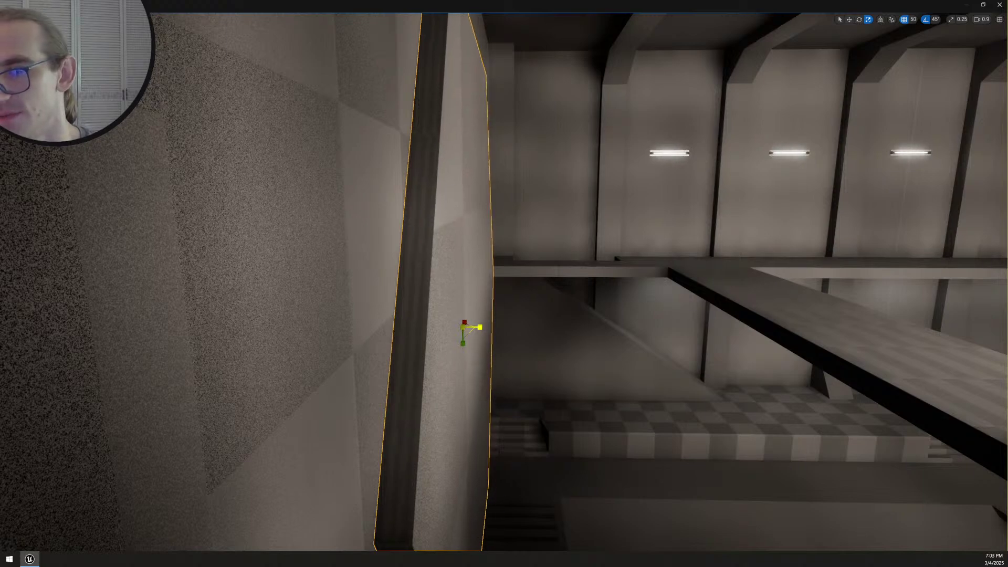
Examine the hexagonal plate's thickness and its size against the end wall from several distances in the chamber
{"action": "right_click_drag", "start_coordinate": [550, 344], "coordinate": [376, 362]}
{"action": "key", "text": "a"}
{"action": "key", "text": "d"}
{"action": "key", "text": "s"}
{"action": "scroll", "coordinate": [379, 370], "scroll_direction": "up", "scroll_amount": 3}
{"action": "right_click_drag", "start_coordinate": [483, 355], "coordinate": [489, 320]}
{"action": "right_click_drag", "start_coordinate": [549, 345], "coordinate": [549, 357]}
{"action": "key", "text": "w"}
{"action": "scroll", "coordinate": [549, 345], "scroll_direction": "down", "scroll_amount": 3}
{"action": "key", "text": "q"}
{"action": "key", "text": "s"}
{"action": "right_click_drag", "start_coordinate": [616, 332], "coordinate": [546, 346]}
{"action": "key", "text": "a"}
{"action": "scroll", "coordinate": [604, 341], "scroll_direction": "up", "scroll_amount": 1}
{"action": "key", "text": "s"}
{"action": "scroll", "coordinate": [604, 373], "scroll_direction": "up", "scroll_amount": 2}
{"action": "key", "text": "d"}
{"action": "key", "text": "s"}
{"action": "mouse_move", "coordinate": [669, 365]}
{"action": "right_mouse_down"}
{"action": "mouse_move", "coordinate": [648, 354]}
{"action": "mouse_move", "coordinate": [669, 365]}
{"action": "right_mouse_up"}
{"action": "key", "text": "w"}
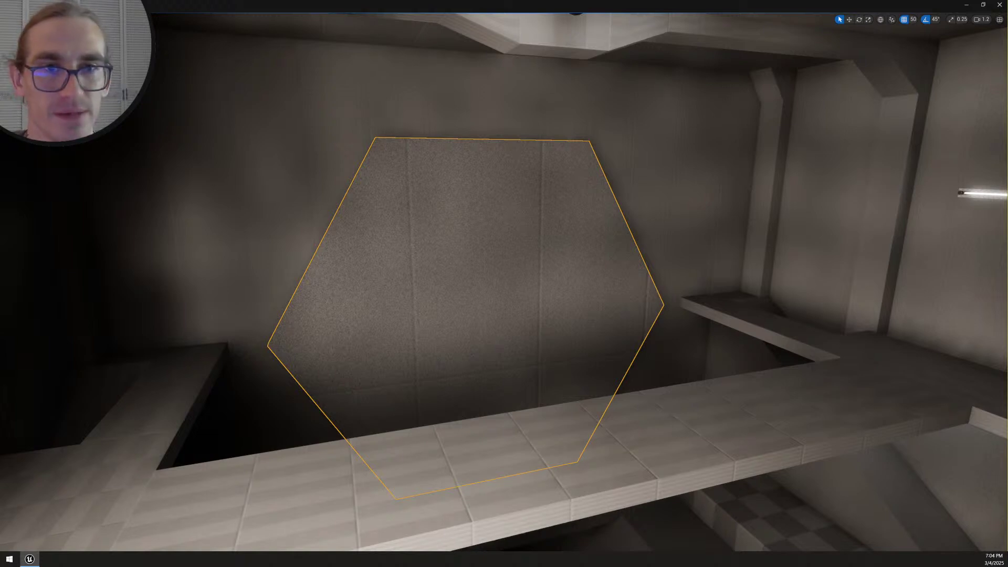
Duplicate the hexagonal plate and pull the copy outward from the tunnel end wall
{"action": "right_click_drag", "start_coordinate": [678, 357], "coordinate": [672, 362]}
{"action": "scroll", "coordinate": [674, 360], "scroll_direction": "down", "scroll_amount": 2}
{"action": "key", "text": "e"}
{"action": "key", "text": "s"}
{"action": "right_click_drag", "start_coordinate": [594, 294], "coordinate": [594, 286]}
{"action": "key", "text": "w"}
{"action": "key", "text": "e"}
{"action": "left_click_drag", "start_coordinate": [525, 285], "coordinate": [567, 263]}
{"action": "key", "text": "w"}
{"action": "right_click_drag", "start_coordinate": [567, 263], "coordinate": [592, 312]}
{"action": "key", "text": "e"}
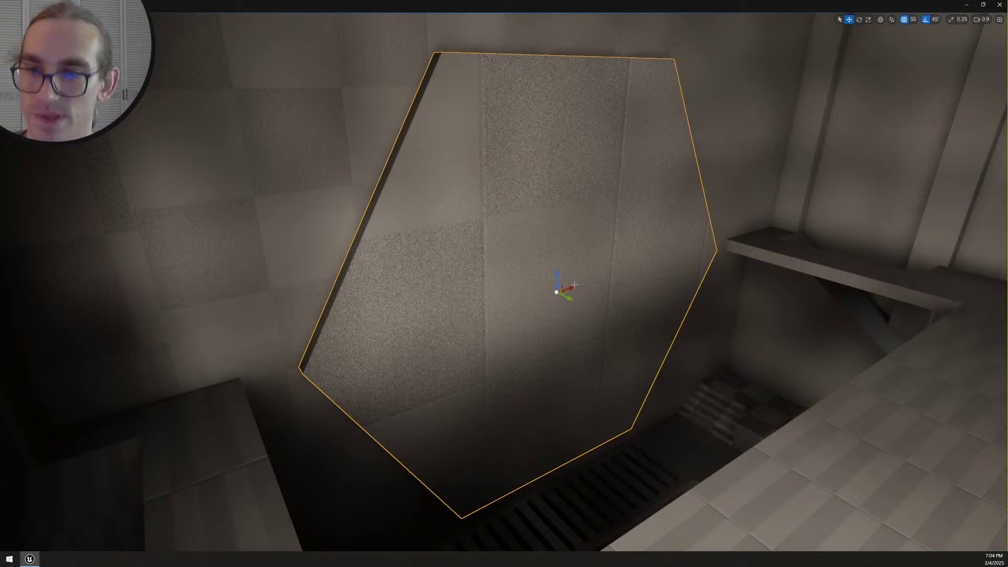
{"action": "left_click_drag", "start_coordinate": [573, 299], "coordinate": [525, 279]}
Scale the protruding hexagon copy down slightly to serve as a cutter that leaves an even border of the plate
{"action": "right_click_drag", "start_coordinate": [525, 279], "coordinate": [546, 249]}
{"action": "key", "text": "d"}
{"action": "scroll", "coordinate": [527, 273], "scroll_direction": "up", "scroll_amount": 1}
{"action": "key", "text": "a"}
{"action": "key", "text": "s"}
{"action": "key", "text": "w"}
{"action": "key", "text": "q"}
{"action": "right_click_drag", "start_coordinate": [478, 263], "coordinate": [475, 265]}
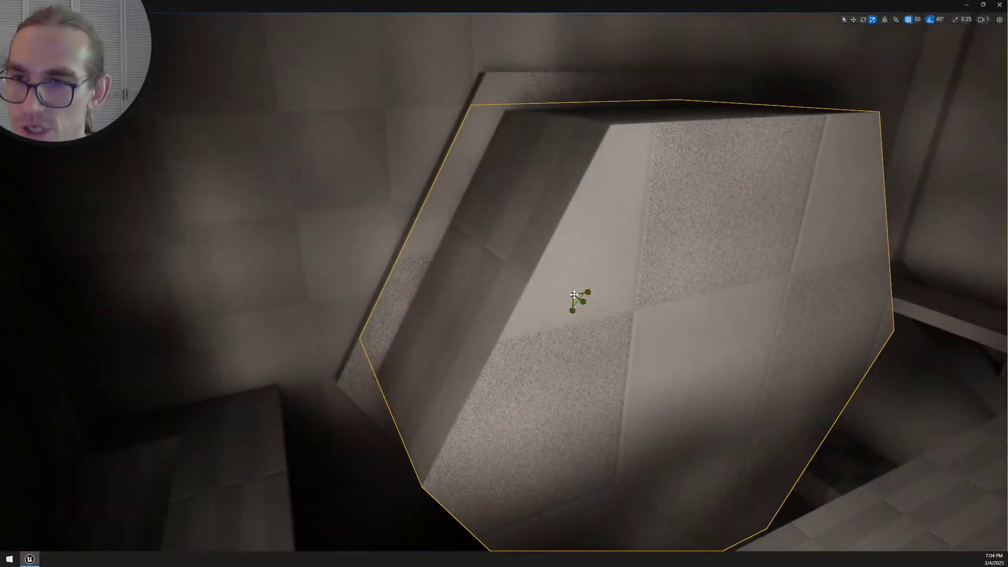
{"action": "left_click_drag", "start_coordinate": [571, 295], "coordinate": [567, 299]}
{"action": "right_click_drag", "start_coordinate": [570, 299], "coordinate": [553, 228]}
{"action": "key", "text": "w"}
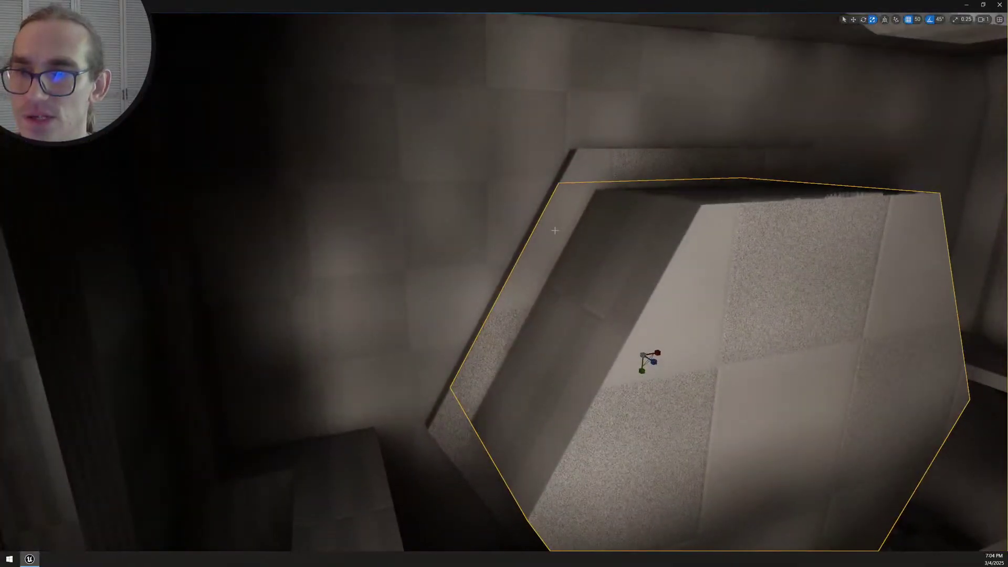
Subtract the smaller hexagon from the plate with Mesh Boolean, scaling the cutter to about 11.51 × 11.51 × 2.48
{"action": "left_click_drag", "start_coordinate": [559, 236], "coordinate": [633, 247]}
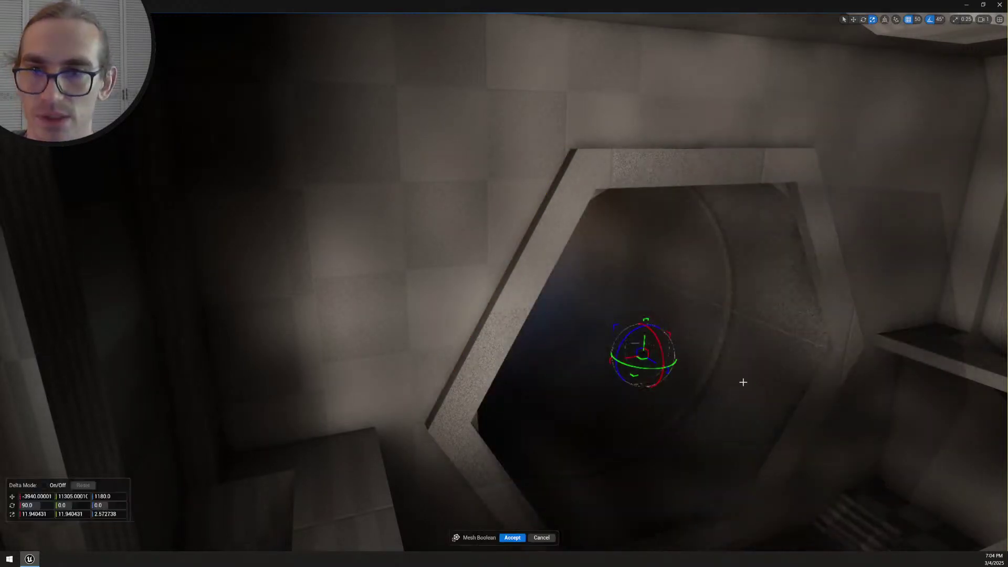
{"action": "right_click_drag", "start_coordinate": [743, 381], "coordinate": [721, 364]}
{"action": "key", "text": "s"}
{"action": "key", "text": "q"}
{"action": "key", "text": "e"}
{"action": "mouse_move", "coordinate": [550, 311]}
{"action": "left_mouse_down"}
{"action": "mouse_move", "coordinate": [544, 318]}
{"action": "mouse_move", "coordinate": [557, 305]}
{"action": "mouse_move", "coordinate": [553, 312]}
{"action": "left_mouse_up"}
{"action": "key", "text": "ctrl+z"}
{"action": "key", "text": "ctrl+y"}
{"action": "mouse_move", "coordinate": [553, 312]}
{"action": "right_mouse_down"}
{"action": "mouse_move", "coordinate": [551, 297]}
{"action": "mouse_move", "coordinate": [567, 297]}
{"action": "mouse_move", "coordinate": [547, 304]}
{"action": "mouse_move", "coordinate": [568, 310]}
{"action": "right_mouse_up"}
{"action": "right_click_drag", "start_coordinate": [507, 274], "coordinate": [568, 346]}
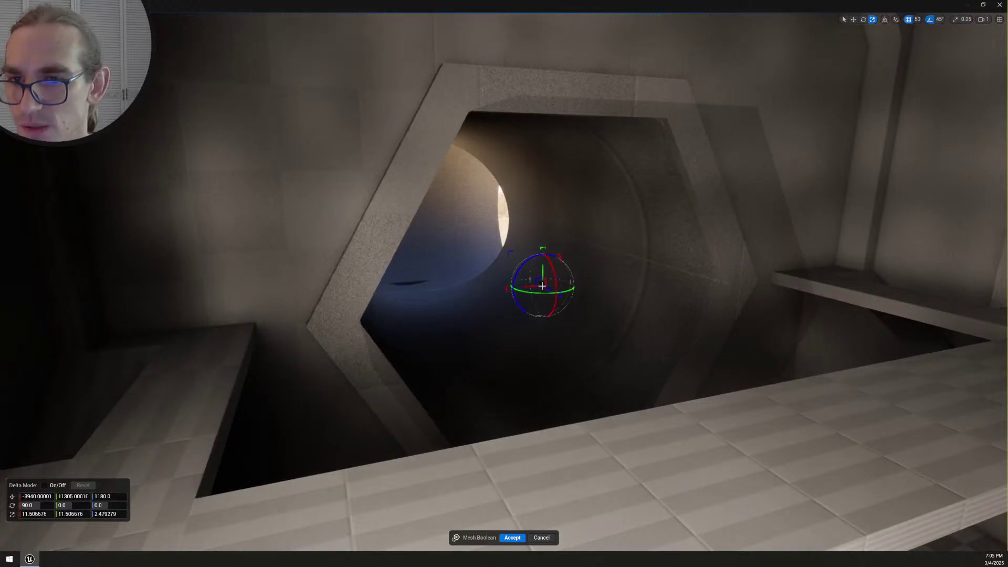
Try enlarging the Boolean cutter to about 13.33 × 13.33 × 2.87 for a thinner frame, and undo that scaling
{"action": "right_click_drag", "start_coordinate": [542, 286], "coordinate": [701, 228]}
{"action": "key", "text": "w"}
{"action": "key", "text": "s"}
{"action": "key", "text": "w"}
{"action": "right_click_drag", "start_coordinate": [582, 277], "coordinate": [581, 273]}
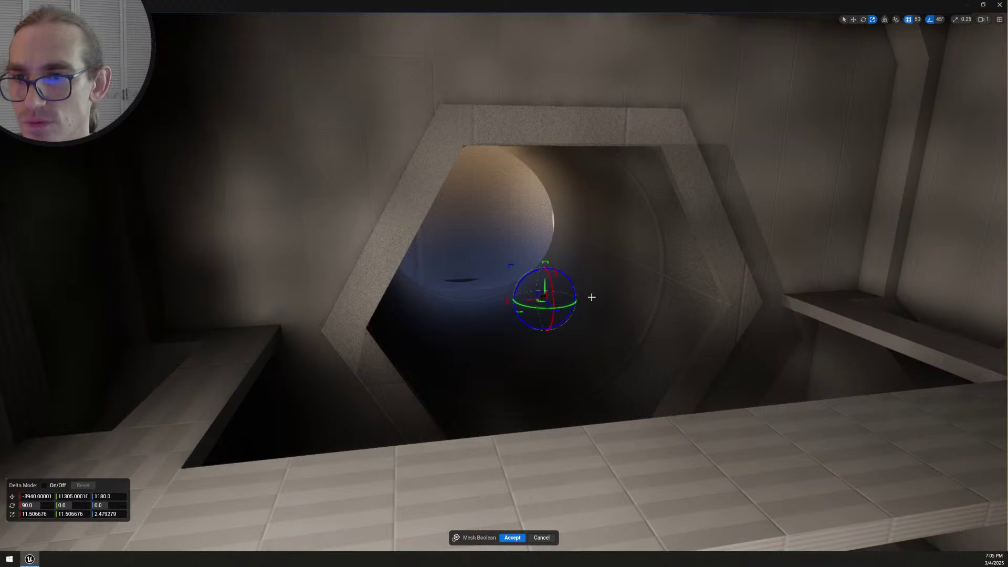
{"action": "left_click_drag", "start_coordinate": [546, 299], "coordinate": [546, 297]}
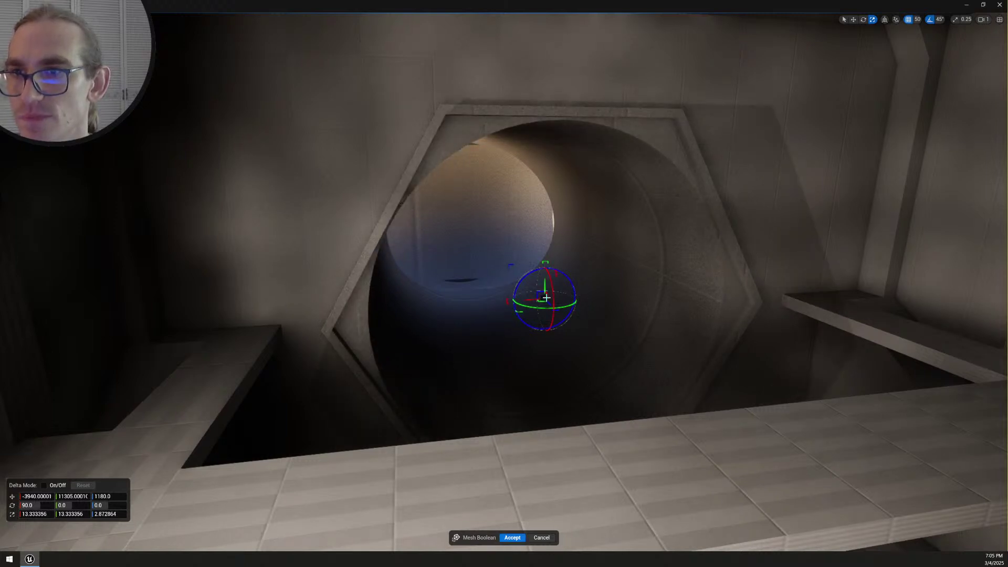
{"action": "key", "text": "w"}
{"action": "right_click_drag", "start_coordinate": [546, 298], "coordinate": [590, 282]}
{"action": "key", "text": "s"}
{"action": "key", "text": "ctrl+z"}
Accept the Mesh Boolean to finish the hexagonal frame around the tunnel opening
{"action": "key", "text": "w"}
{"action": "key", "text": "s"}
{"action": "key", "text": "s"}
{"action": "key", "text": "w"}
{"action": "key", "text": "w"}
{"action": "key", "text": "w"}
{"action": "key", "text": "s"}
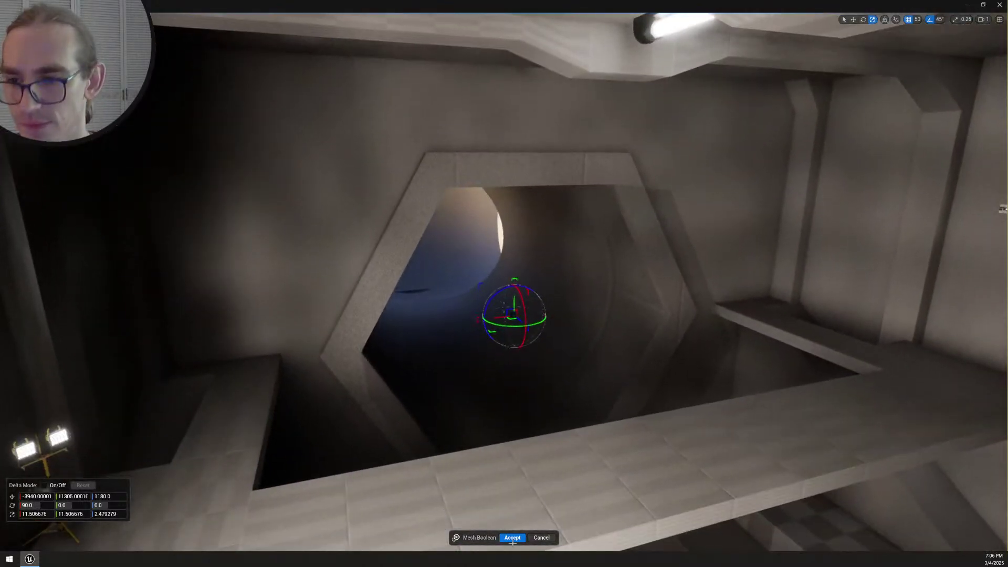
{"action": "left_click", "coordinate": [601, 328]}
Examine the hexagonal frame from close up and from inside the tunnel, then clear the selection
{"action": "key", "text": "w"}
{"action": "right_click_drag", "start_coordinate": [540, 321], "coordinate": [539, 321]}
{"action": "key", "text": "r"}
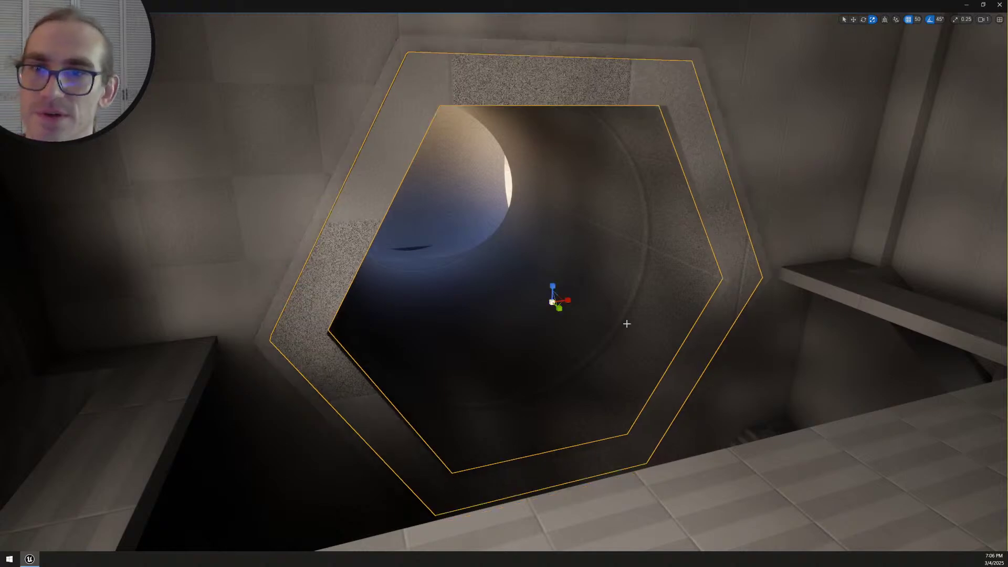
{"action": "right_click_drag", "start_coordinate": [635, 322], "coordinate": [635, 322]}
{"action": "scroll", "coordinate": [634, 322], "scroll_direction": "up", "scroll_amount": 1}
{"action": "right_click_drag", "start_coordinate": [662, 289], "coordinate": [608, 295]}
{"action": "scroll", "coordinate": [662, 289], "scroll_direction": "down", "scroll_amount": 1}
{"action": "left_click", "coordinate": [661, 289]}
{"action": "key", "text": "w"}
{"action": "key", "text": "Escape"}
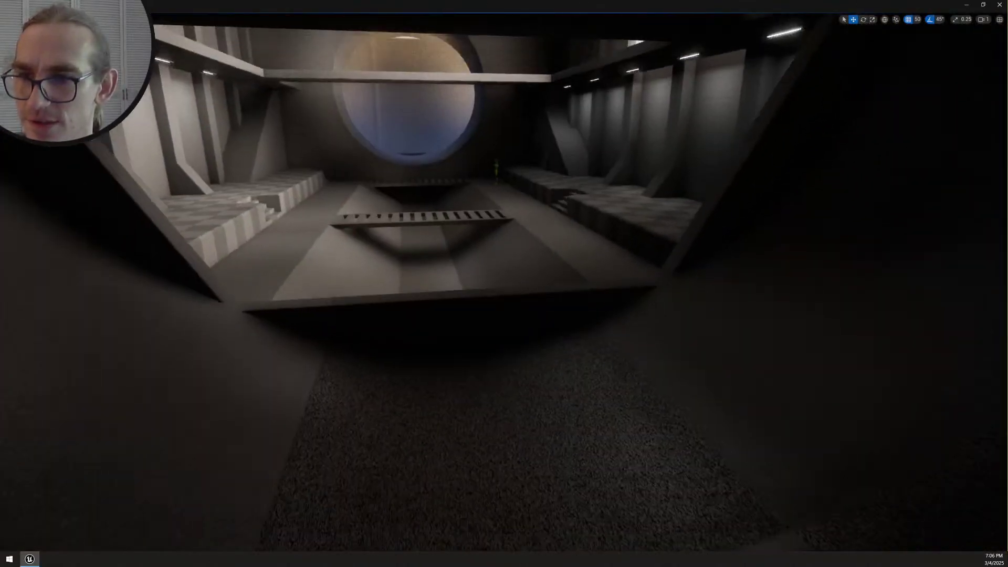
Reselect the hexagonal frame and check its proportions around the tunnel opening from the chamber
{"action": "right_click_drag", "start_coordinate": [481, 305], "coordinate": [482, 304]}
{"action": "scroll", "coordinate": [481, 304], "scroll_direction": "down", "scroll_amount": 1}
{"action": "scroll", "coordinate": [481, 304], "scroll_direction": "up", "scroll_amount": 1}
{"action": "left_click", "coordinate": [619, 298]}
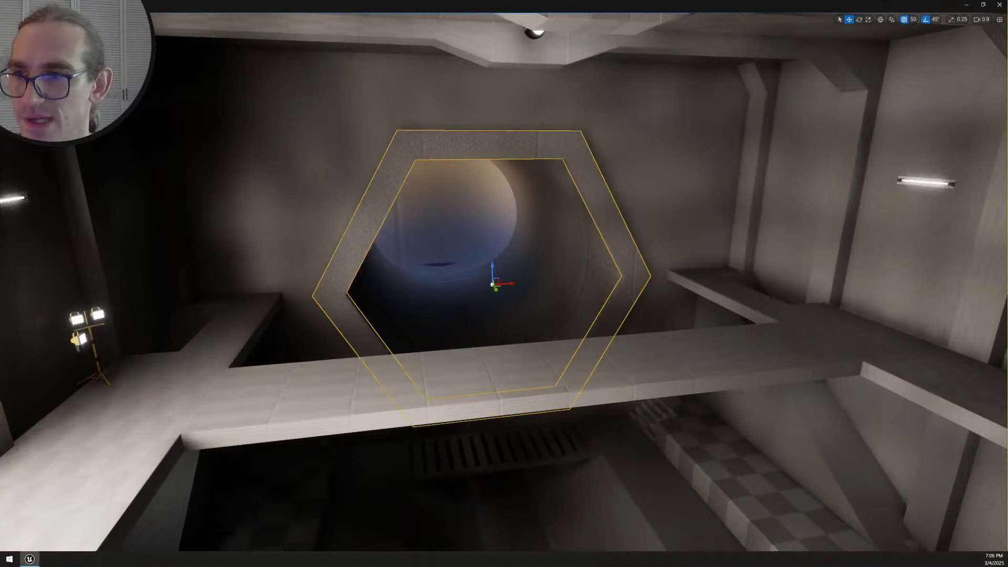
{"action": "right_click_drag", "start_coordinate": [576, 336], "coordinate": [576, 335]}
{"action": "right_click_drag", "start_coordinate": [499, 281], "coordinate": [499, 281]}
{"action": "key", "text": "r"}
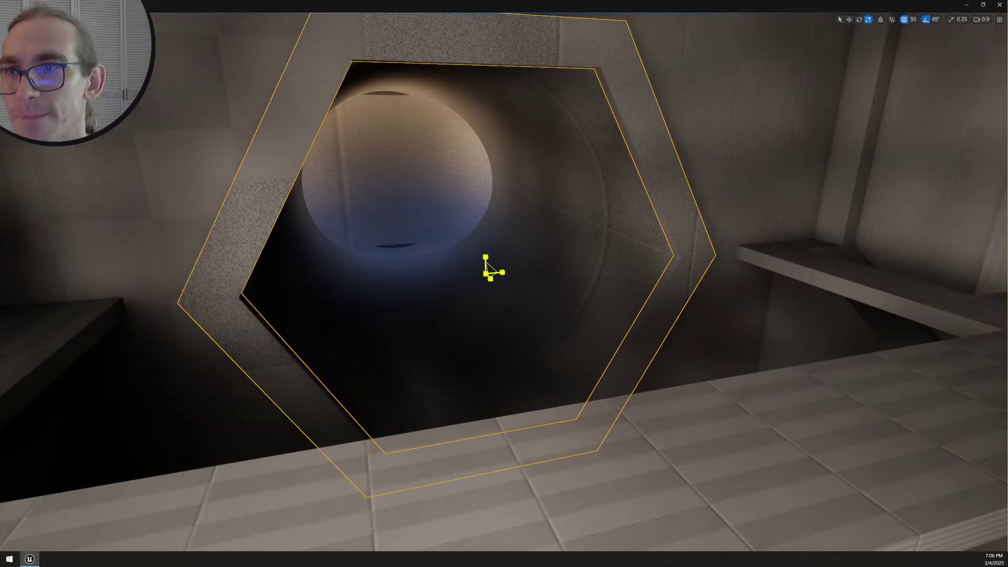
{"action": "scroll", "coordinate": [504, 282], "scroll_direction": "up", "scroll_amount": 1}
{"action": "right_click_drag", "start_coordinate": [504, 282], "coordinate": [504, 281]}
{"action": "scroll", "coordinate": [504, 281], "scroll_direction": "up", "scroll_amount": 1}
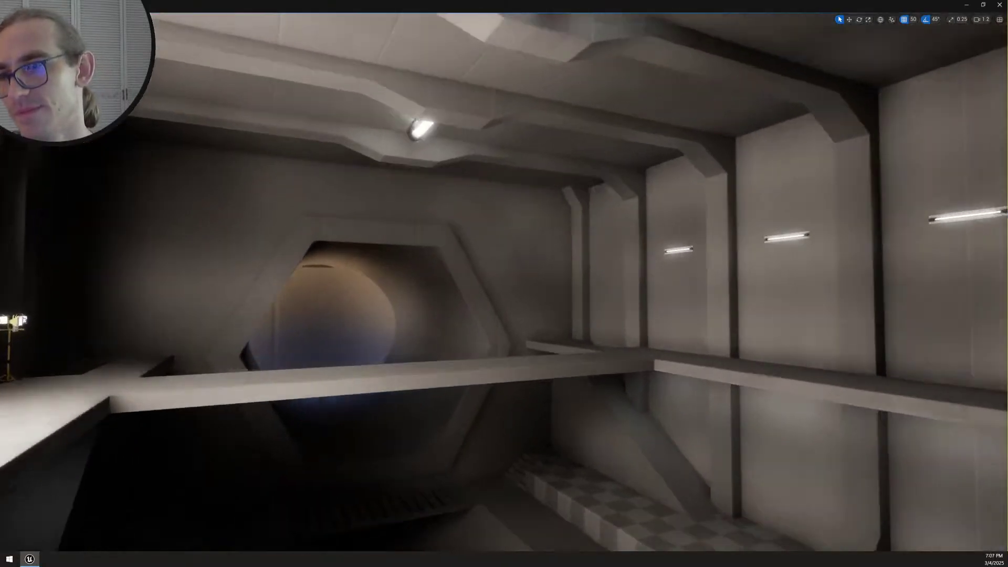
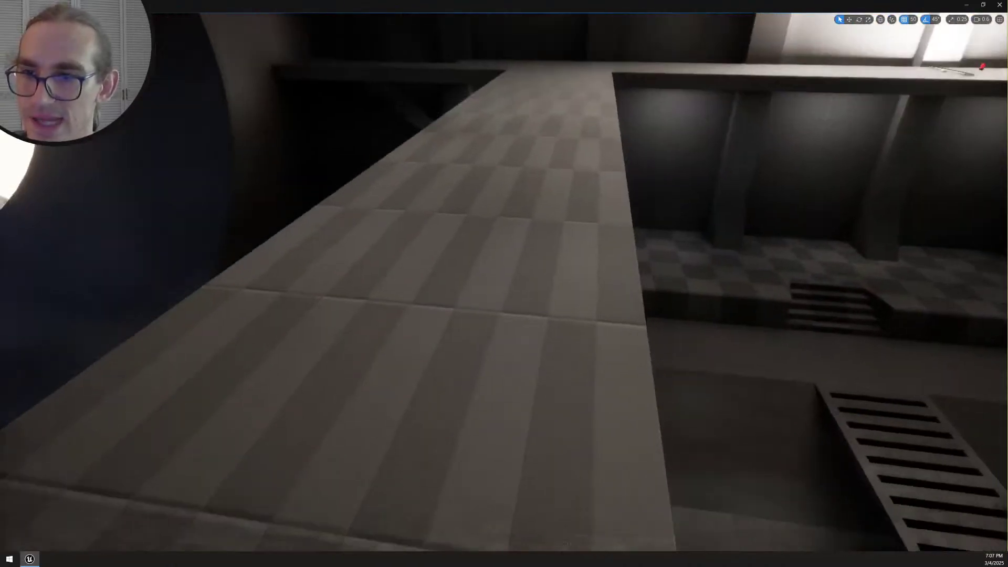
Select the hexagonal frame on the tunnel end wall and duplicate it toward the opposite end of the chamber
{"action": "right_click_drag", "start_coordinate": [505, 283], "coordinate": [656, 262]}
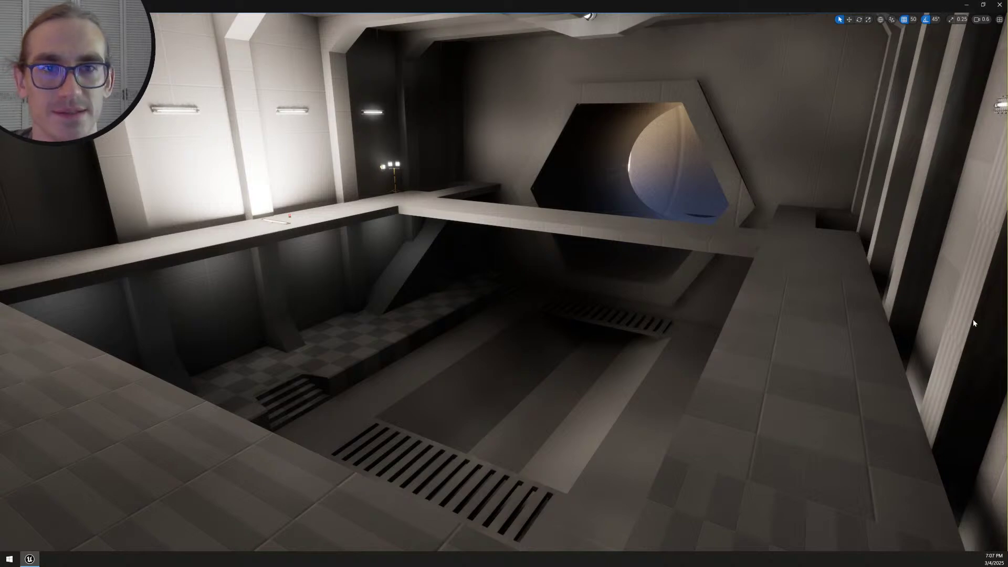
{"action": "right_click_drag", "start_coordinate": [746, 326], "coordinate": [788, 163]}
{"action": "key", "text": "w"}
{"action": "scroll", "coordinate": [804, 184], "scroll_direction": "up", "scroll_amount": 2}
{"action": "right_click_drag", "start_coordinate": [696, 289], "coordinate": [643, 310]}
{"action": "left_click", "coordinate": [797, 299]}
{"action": "right_click_drag", "start_coordinate": [797, 298], "coordinate": [759, 305]}
{"action": "key", "text": "s"}
{"action": "key", "text": "w"}
{"action": "key", "text": "s"}
{"action": "key", "text": "w"}
{"action": "left_click_drag", "start_coordinate": [711, 392], "coordinate": [265, 325], "text": "alt"}
Move the copied hexagonal frame along the chamber to the opposite tunnel's end wall
{"action": "right_click_drag", "start_coordinate": [266, 326], "coordinate": [218, 344]}
{"action": "key", "text": "a"}
{"action": "key", "text": "e"}
{"action": "left_click_drag", "start_coordinate": [495, 344], "coordinate": [402, 339]}
{"action": "key", "text": "w"}
{"action": "mouse_move", "coordinate": [442, 344]}
{"action": "right_mouse_down"}
{"action": "mouse_move", "coordinate": [294, 339]}
{"action": "mouse_move", "coordinate": [442, 343]}
{"action": "right_mouse_up"}
{"action": "left_click_drag", "start_coordinate": [430, 334], "coordinate": [118, 332]}
{"action": "right_click_drag", "start_coordinate": [118, 332], "coordinate": [26, 362]}
{"action": "right_click_drag", "start_coordinate": [557, 271], "coordinate": [468, 242]}
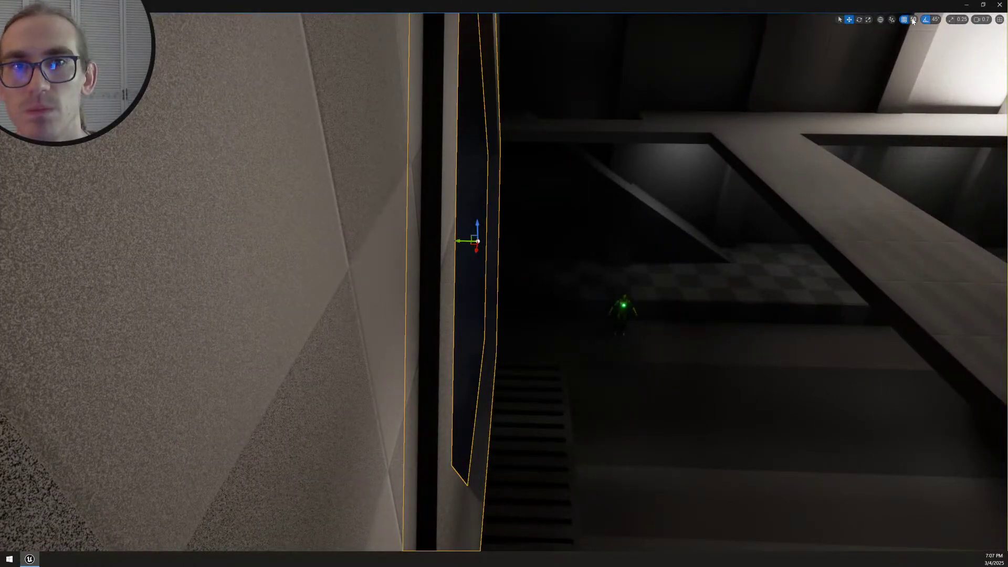
Set the grid snap size to 10 and adjust how far the copied frame stands out from the wall
{"action": "left_click", "coordinate": [926, 58]}
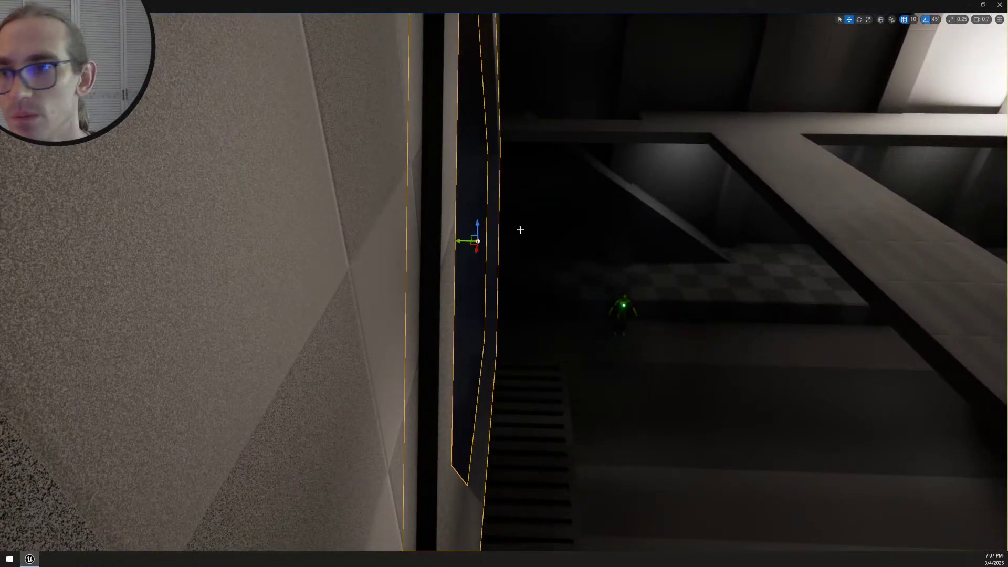
{"action": "mouse_move", "coordinate": [466, 241]}
{"action": "left_mouse_down"}
{"action": "mouse_move", "coordinate": [475, 239]}
{"action": "mouse_move", "coordinate": [468, 243]}
{"action": "left_mouse_up"}
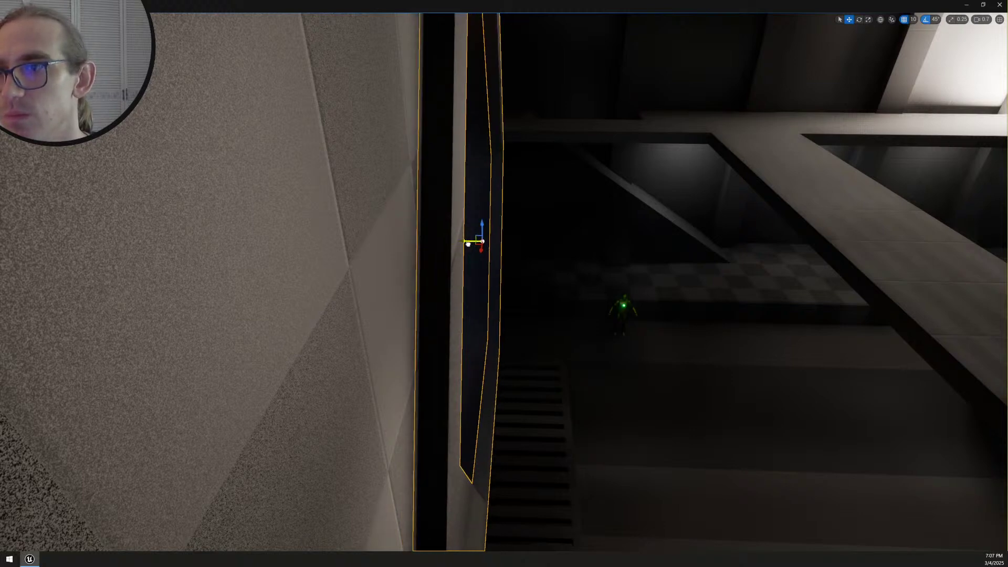
{"action": "right_click_drag", "start_coordinate": [472, 250], "coordinate": [468, 245]}
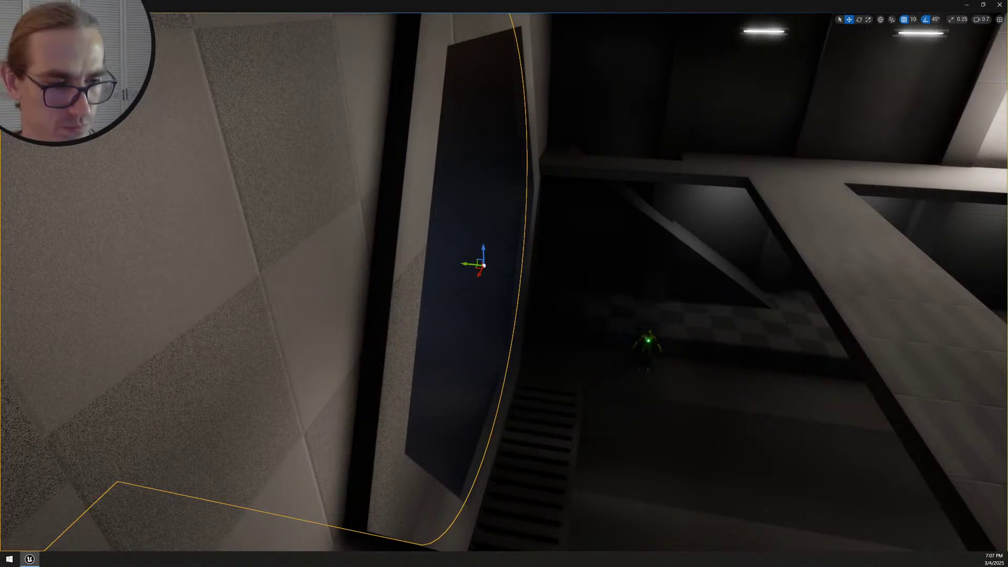
{"action": "left_click", "coordinate": [456, 306]}
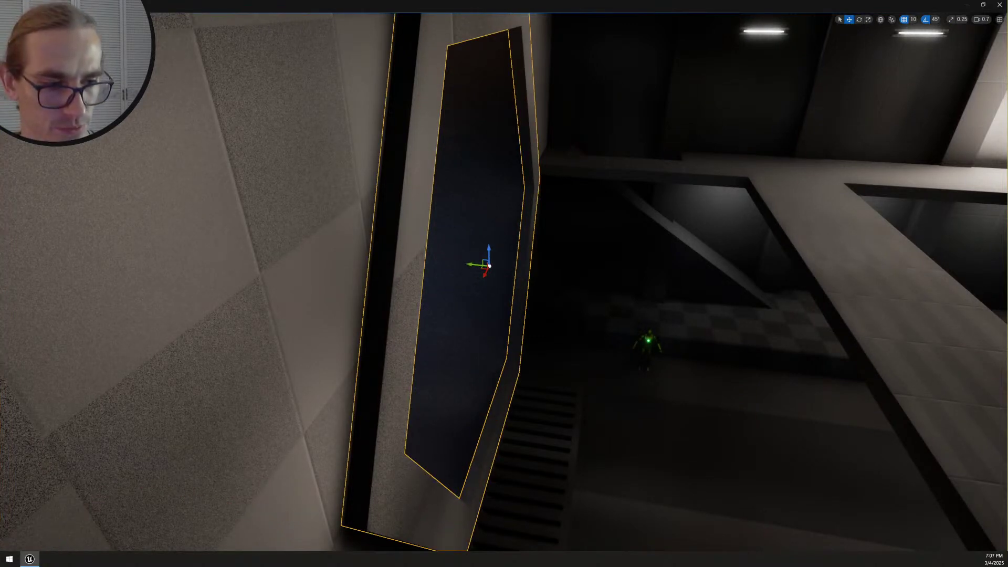
{"action": "right_click_drag", "start_coordinate": [695, 385], "coordinate": [690, 385], "text": "ctrl"}
{"action": "right_click_drag", "start_coordinate": [592, 367], "coordinate": [603, 351]}
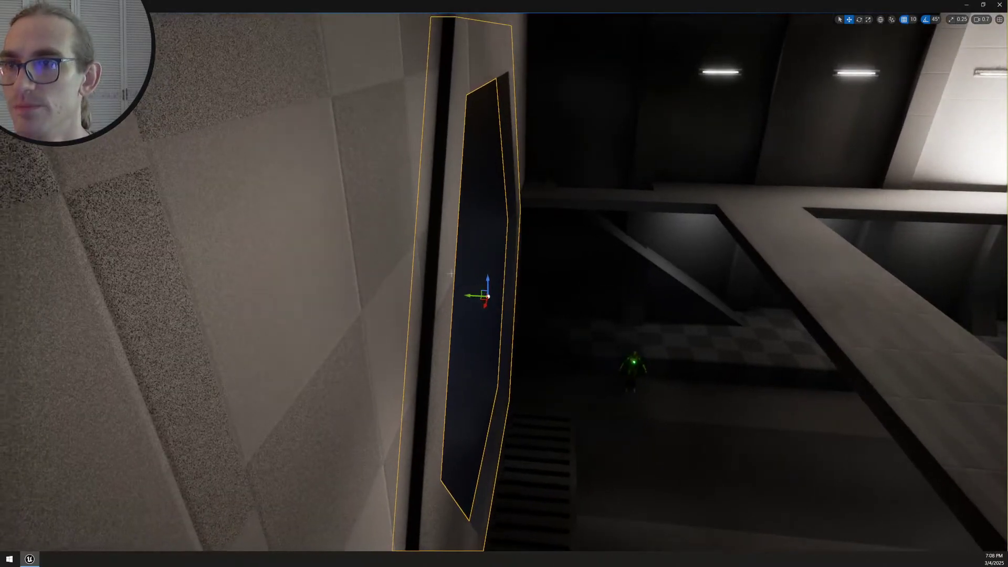
{"action": "left_click_drag", "start_coordinate": [469, 295], "coordinate": [479, 301]}
{"action": "key", "text": "Escape"}
Set the grid snap size to 5 and fine-tune the copied frame's depth against the opposite wall
{"action": "right_click_drag", "start_coordinate": [491, 320], "coordinate": [493, 292]}
{"action": "key", "text": "g"}
{"action": "left_click", "coordinate": [913, 21]}
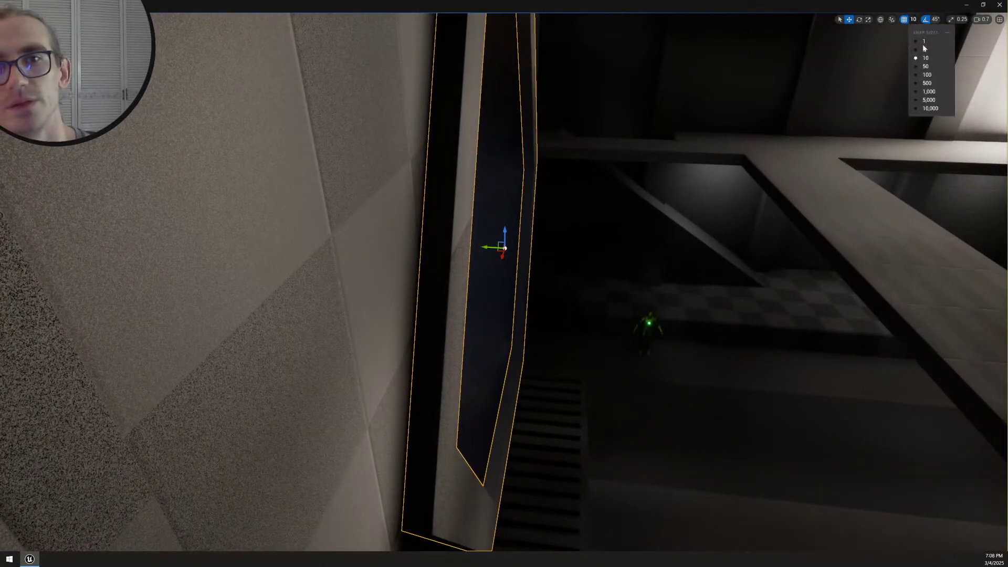
{"action": "left_click", "coordinate": [917, 50]}
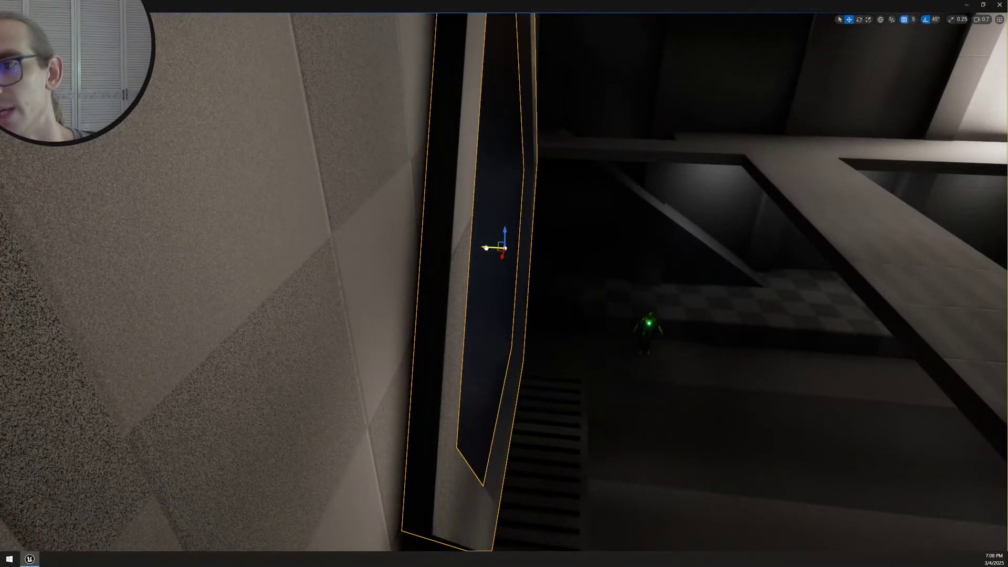
{"action": "left_click_drag", "start_coordinate": [486, 248], "coordinate": [485, 249]}
{"action": "right_click_drag", "start_coordinate": [514, 282], "coordinate": [262, 143]}
{"action": "scroll", "coordinate": [515, 281], "scroll_direction": "up", "scroll_amount": 1}
{"action": "scroll", "coordinate": [514, 282], "scroll_direction": "up", "scroll_amount": 1}
{"action": "scroll", "coordinate": [515, 282], "scroll_direction": "down", "scroll_amount": 2}
{"action": "scroll", "coordinate": [514, 282], "scroll_direction": "down", "scroll_amount": 2}
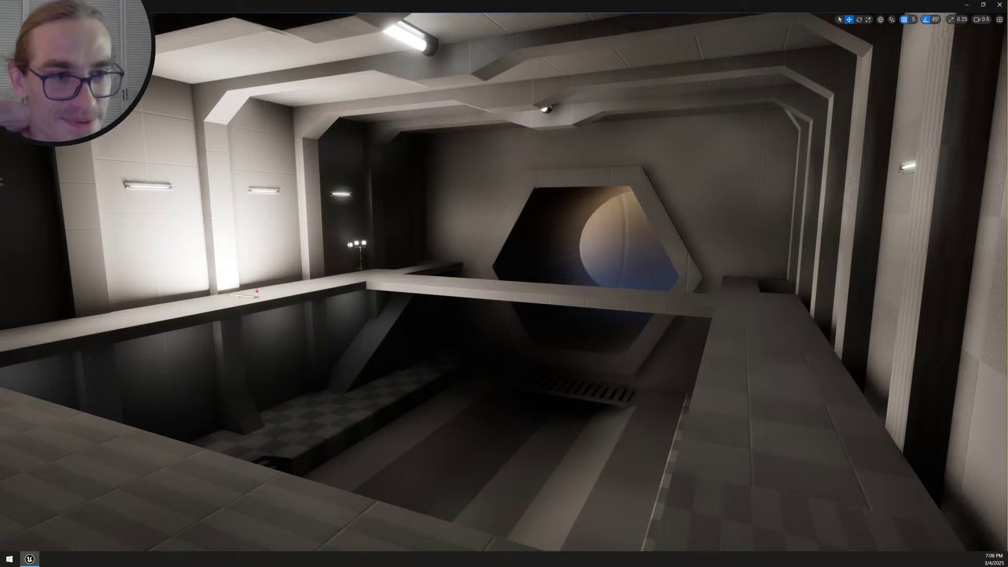
Approach the lit walkway and select the fluorescent light fixture lying beside the red beacon
{"action": "right_click_drag", "start_coordinate": [666, 308], "coordinate": [604, 276]}
{"action": "scroll", "coordinate": [666, 308], "scroll_direction": "up", "scroll_amount": 1}
{"action": "key", "text": "w"}
{"action": "key", "text": "w"}
{"action": "right_click_drag", "start_coordinate": [683, 254], "coordinate": [703, 305]}
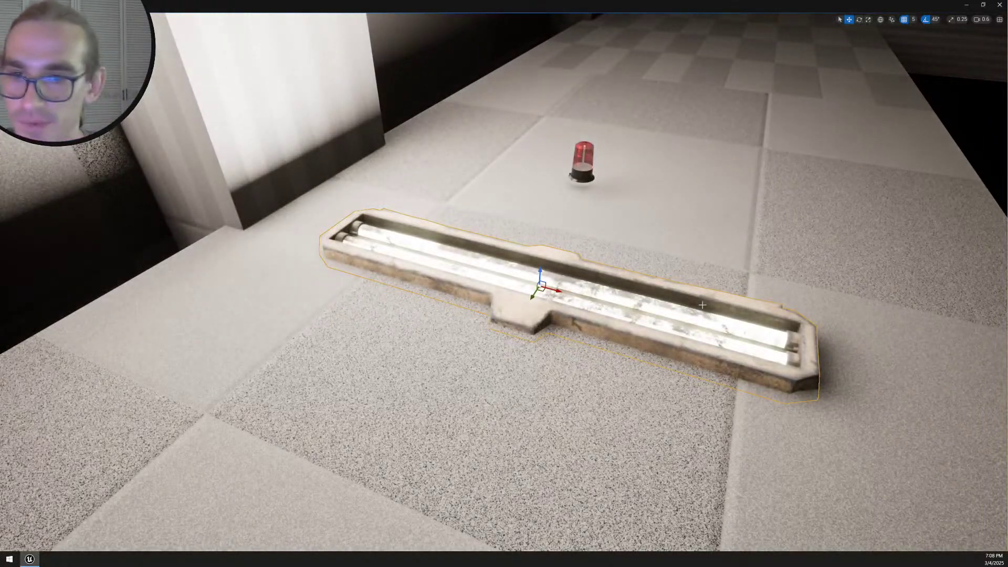
Delete the fluorescent fixture lying on the walkway and select a lit fluorescent fixture on the chamber ceiling
{"action": "key", "text": "Delete"}
{"action": "right_click_drag", "start_coordinate": [725, 214], "coordinate": [727, 170]}
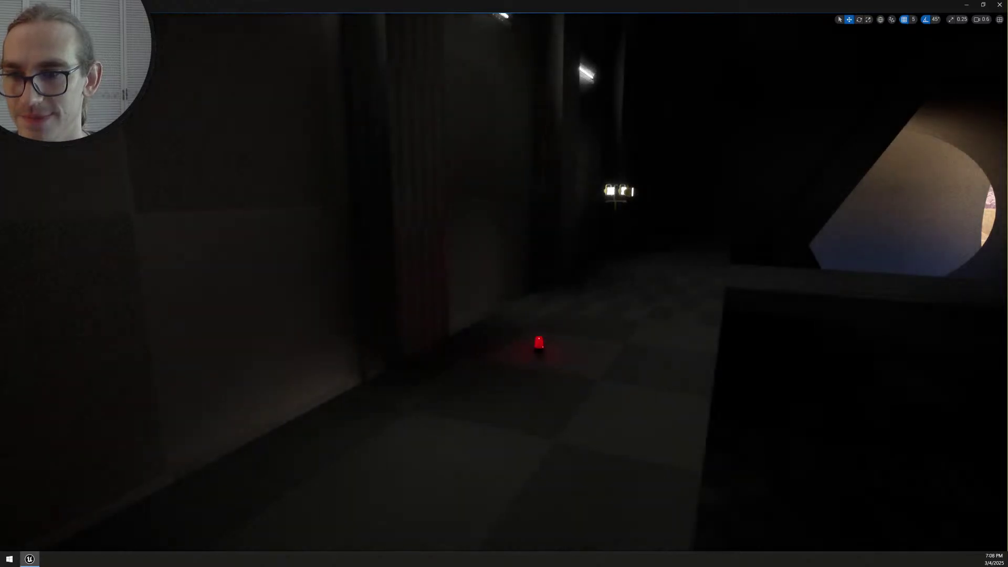
{"action": "right_click_drag", "start_coordinate": [585, 310], "coordinate": [409, 168]}
{"action": "scroll", "coordinate": [597, 324], "scroll_direction": "up", "scroll_amount": 2}
{"action": "scroll", "coordinate": [425, 294], "scroll_direction": "down", "scroll_amount": 7}
{"action": "key", "text": "w"}
{"action": "scroll", "coordinate": [389, 217], "scroll_direction": "up", "scroll_amount": 6}
{"action": "scroll", "coordinate": [428, 216], "scroll_direction": "up", "scroll_amount": 1}
{"action": "right_click_drag", "start_coordinate": [457, 195], "coordinate": [597, 322]}
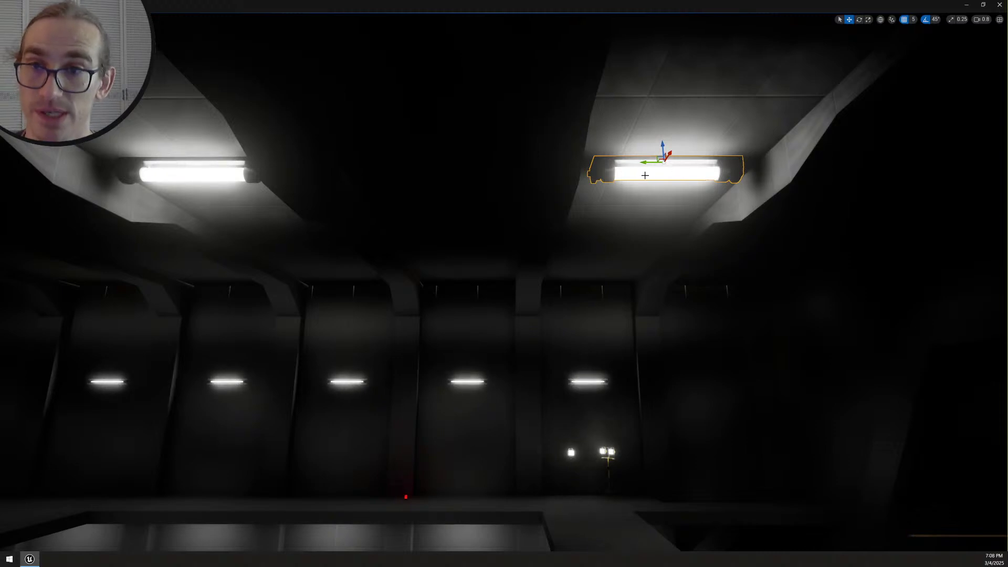
{"action": "left_click_drag", "start_coordinate": [646, 164], "coordinate": [478, 163], "text": "alt"}
{"action": "key", "text": "ctrl+z"}
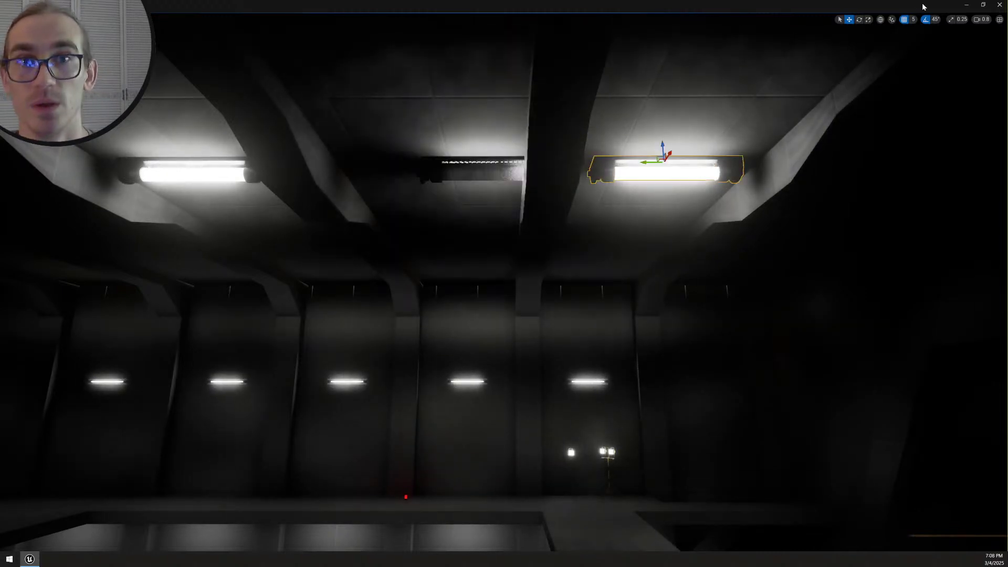
{"action": "key", "text": "ctrl+z"}
Set the grid snap size to 50 and copy the selected ceiling light into the neighbouring unlit ceiling bay
{"action": "left_click", "coordinate": [915, 21]}
{"action": "left_click", "coordinate": [742, 159]}
{"action": "left_click", "coordinate": [913, 20]}
{"action": "left_click", "coordinate": [926, 66]}
{"action": "left_click_drag", "start_coordinate": [646, 161], "coordinate": [409, 161], "text": "alt"}
{"action": "right_click_drag", "start_coordinate": [410, 161], "coordinate": [402, 153]}
{"action": "key", "text": "a"}
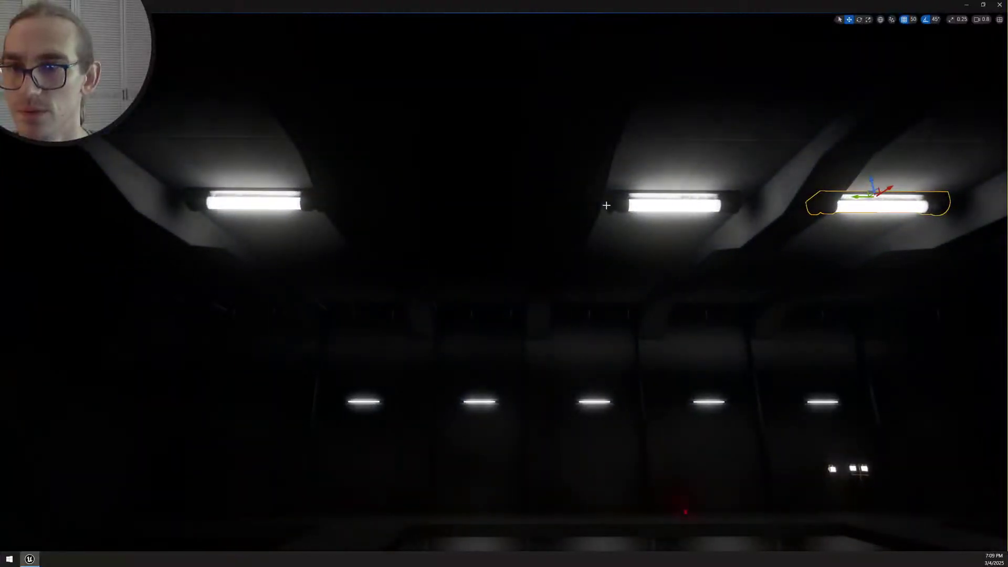
Copy ceiling lights along the chamber into further unlit bays between the beams
{"action": "left_click", "coordinate": [620, 203]}
{"action": "left_click_drag", "start_coordinate": [652, 195], "coordinate": [445, 195], "text": "alt"}
{"action": "key", "text": "a"}
{"action": "right_click_drag", "start_coordinate": [488, 203], "coordinate": [462, 200]}
{"action": "right_click_drag", "start_coordinate": [599, 205], "coordinate": [586, 195]}
{"action": "left_click_drag", "start_coordinate": [623, 184], "coordinate": [340, 193], "text": "alt"}
{"action": "right_click_drag", "start_coordinate": [387, 203], "coordinate": [462, 204]}
Copy the last ceiling light into the end bay beside the tunnel wall and go to the opposite end bay's light
{"action": "right_click_drag", "start_coordinate": [405, 156], "coordinate": [405, 156]}
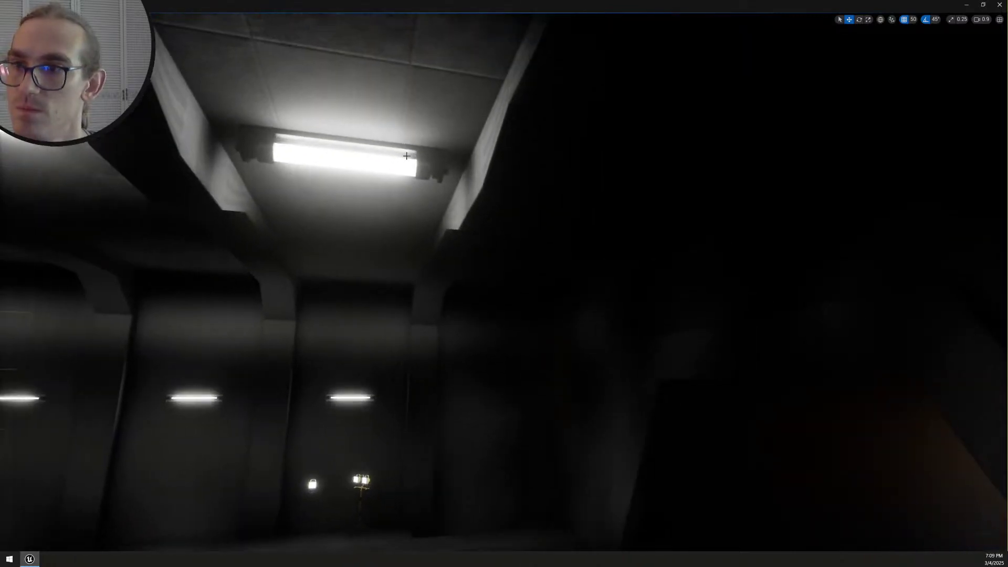
{"action": "left_click_drag", "start_coordinate": [333, 143], "coordinate": [611, 175], "text": "alt"}
{"action": "right_click_drag", "start_coordinate": [526, 163], "coordinate": [526, 164]}
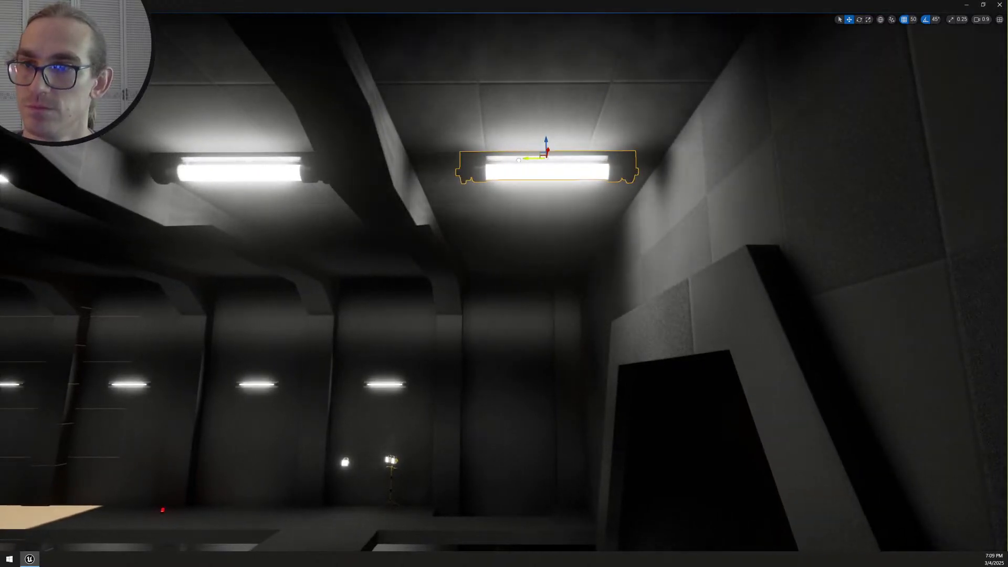
{"action": "right_click_drag", "start_coordinate": [522, 162], "coordinate": [521, 162]}
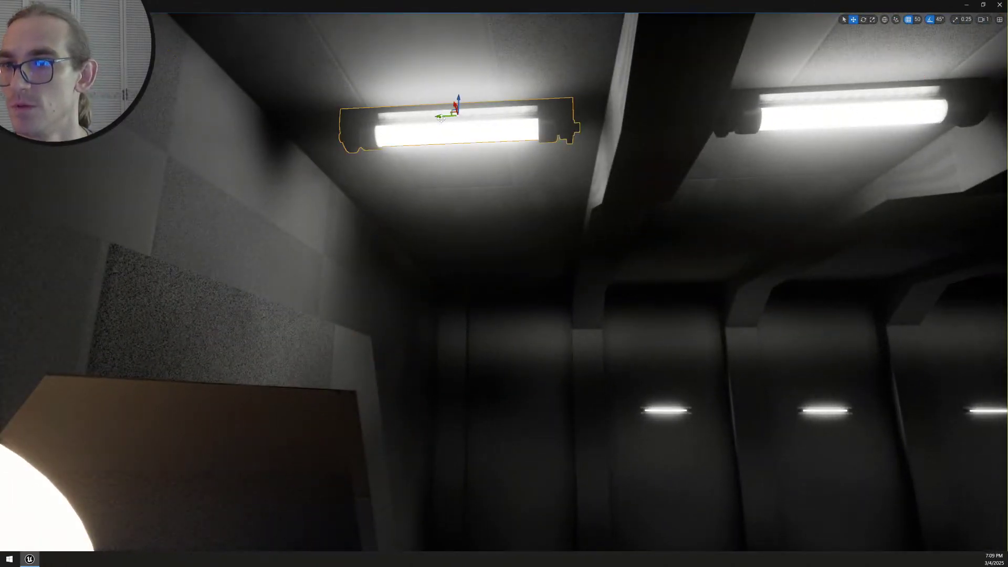
{"action": "left_click_drag", "start_coordinate": [427, 116], "coordinate": [400, 118]}
{"action": "key", "text": "ctrl+z"}
{"action": "key", "text": "ctrl+z"}
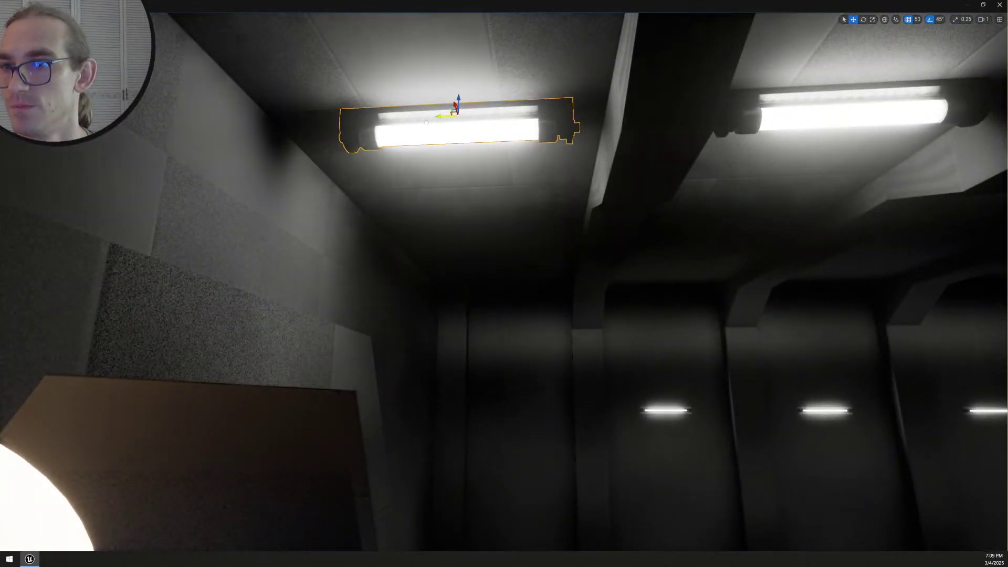
Inspect the end bay's ceiling light and the row of ceiling lights from inside the chamber
{"action": "right_click_drag", "start_coordinate": [400, 118], "coordinate": [428, 115]}
{"action": "scroll", "coordinate": [400, 117], "scroll_direction": "up", "scroll_amount": 2}
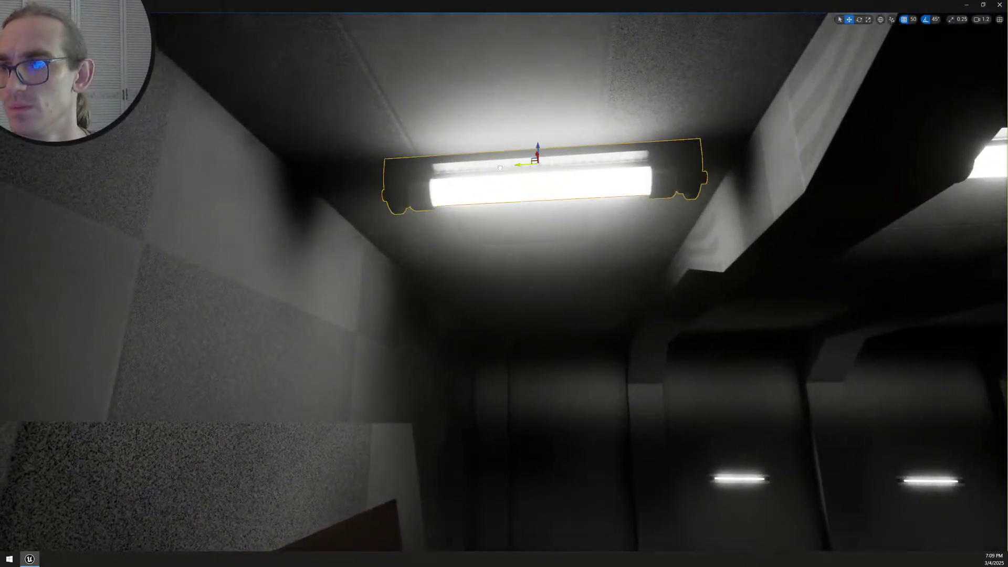
{"action": "right_click_drag", "start_coordinate": [428, 115], "coordinate": [427, 115]}
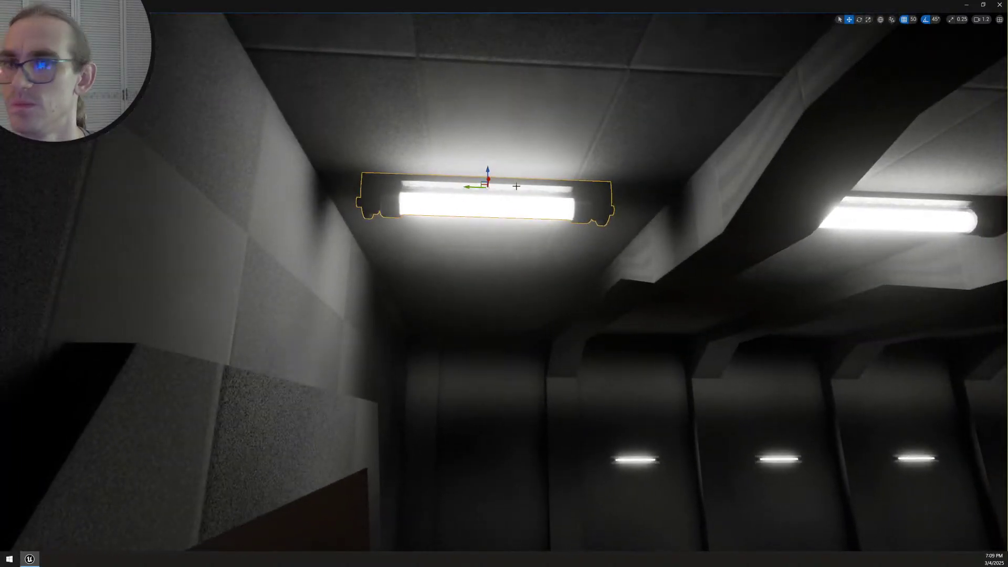
{"action": "right_click_drag", "start_coordinate": [591, 223], "coordinate": [591, 224]}
{"action": "scroll", "coordinate": [591, 224], "scroll_direction": "down", "scroll_amount": 3}
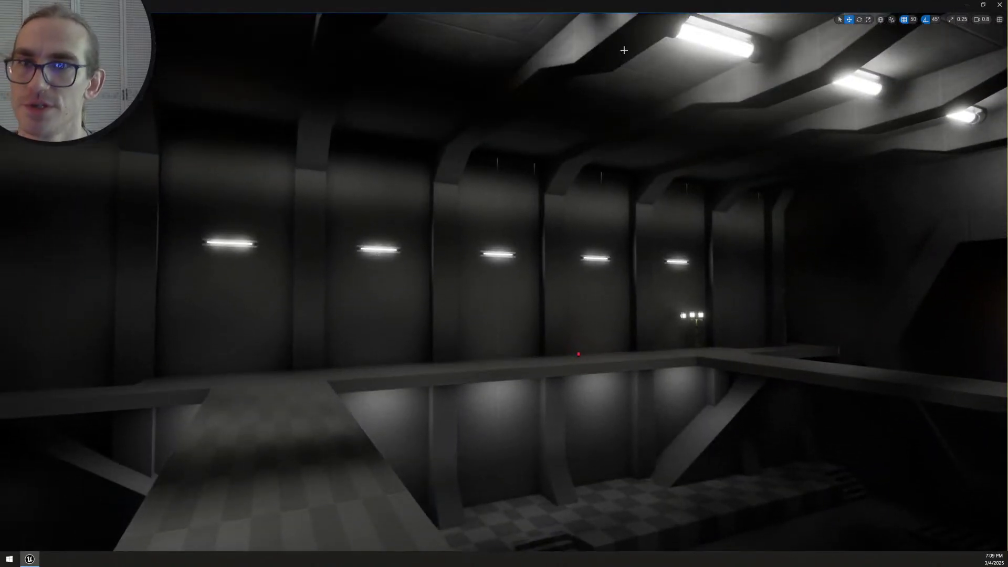
{"action": "right_click_drag", "start_coordinate": [679, 147], "coordinate": [679, 146]}
Turn the red beacon from the walkway onto its side and move it in front of the hexagonal tunnel opening
{"action": "right_click_drag", "start_coordinate": [536, 314], "coordinate": [535, 314]}
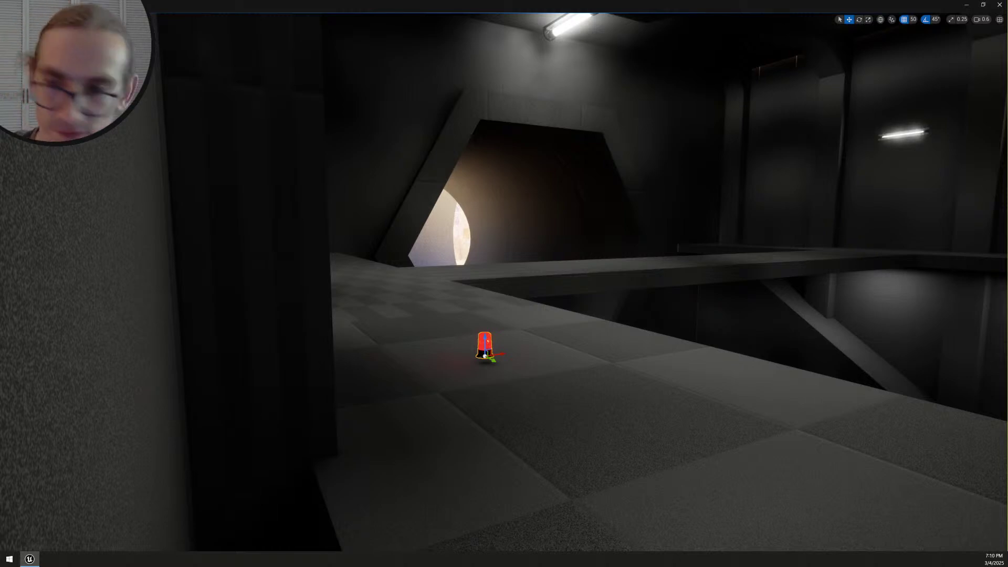
{"action": "right_click_drag", "start_coordinate": [653, 186], "coordinate": [653, 186]}
{"action": "left_click", "coordinate": [693, 206]}
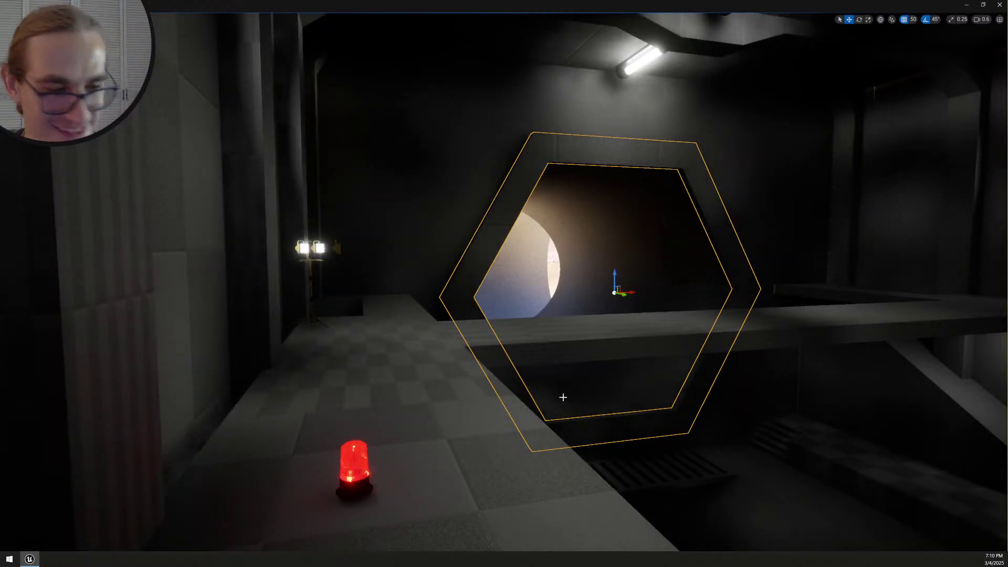
{"action": "left_click", "coordinate": [358, 480]}
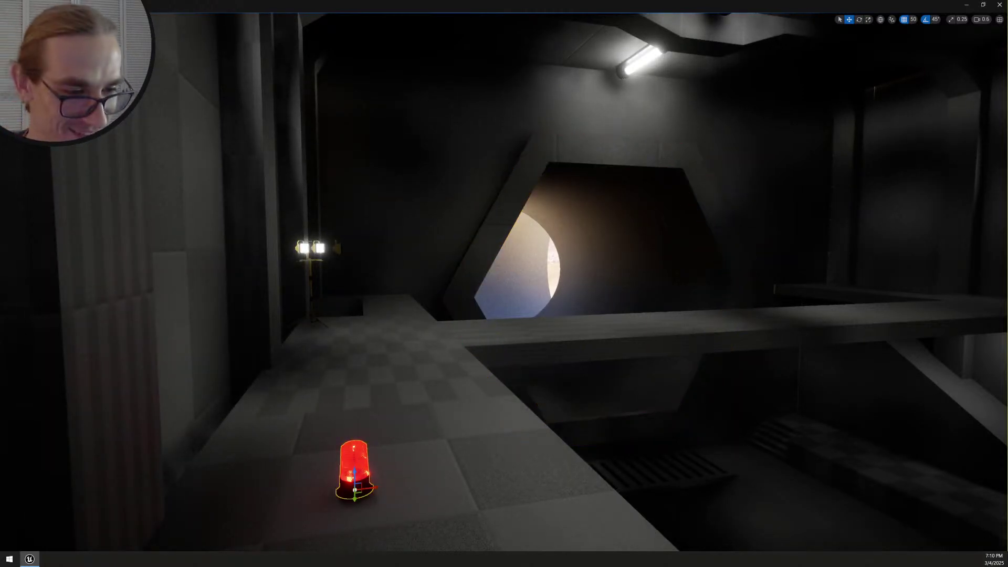
{"action": "key", "text": "s"}
{"action": "right_click_drag", "start_coordinate": [639, 267], "coordinate": [639, 266]}
{"action": "key", "text": "w"}
{"action": "scroll", "coordinate": [638, 267], "scroll_direction": "up", "scroll_amount": 3}
{"action": "key", "text": "e"}
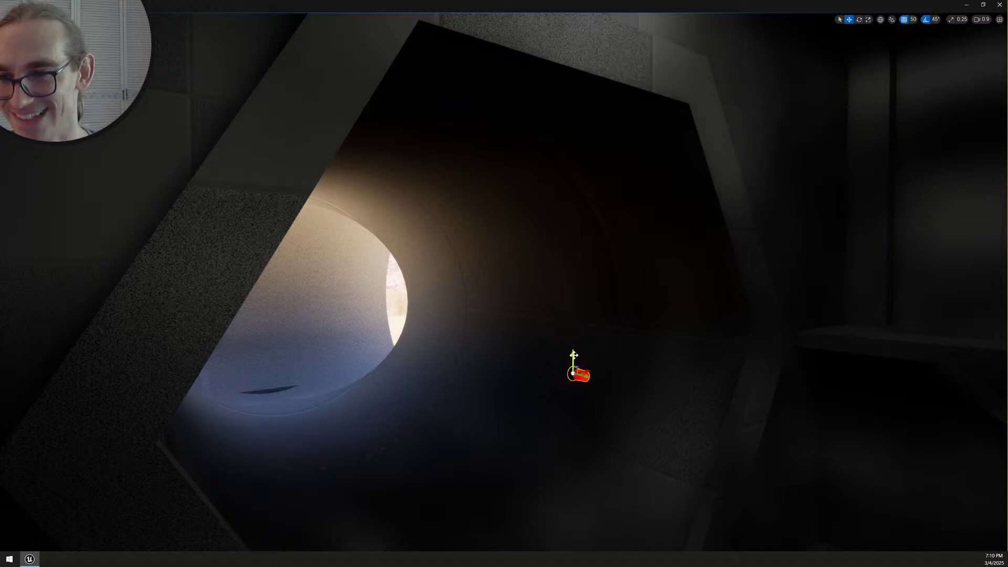
Place the beacon against the hexagonal frame's face above the tunnel opening and scale it up
{"action": "key", "text": "s"}
{"action": "right_click_drag", "start_coordinate": [618, 28], "coordinate": [618, 28]}
{"action": "key", "text": "d"}
{"action": "key", "text": "w"}
{"action": "key", "text": "w"}
{"action": "scroll", "coordinate": [617, 27], "scroll_direction": "down", "scroll_amount": 2}
{"action": "key", "text": "e"}
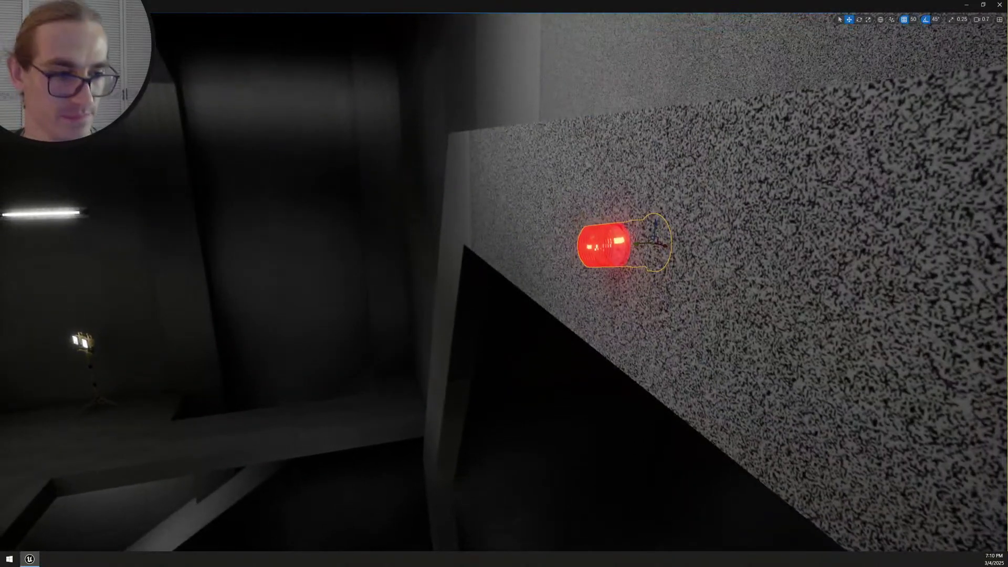
{"action": "key", "text": "Return"}
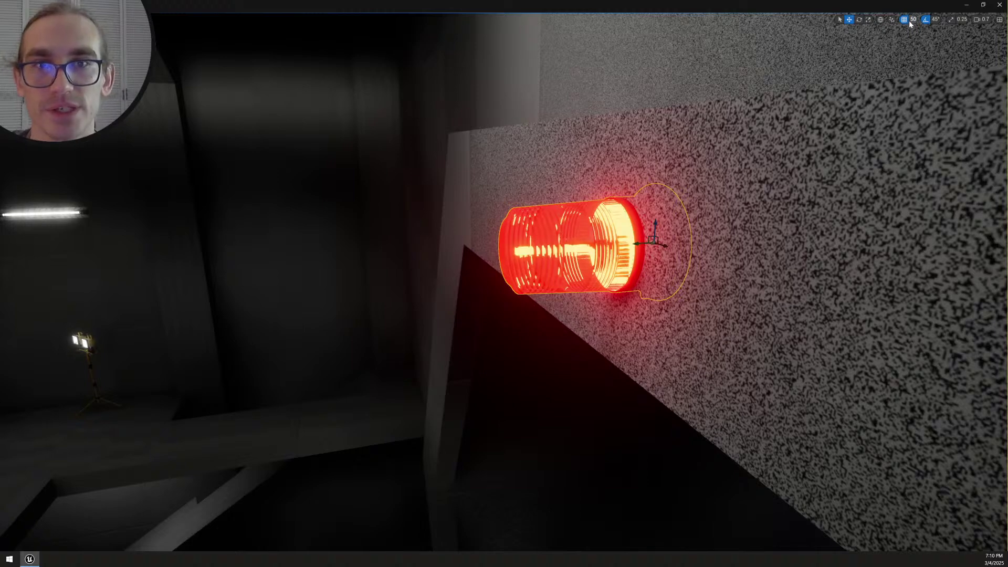
Reduce the grid snap size to 10 and then 1, and seat the beacon's base flush against the hexagonal frame
{"action": "left_click_drag", "start_coordinate": [636, 245], "coordinate": [598, 247]}
{"action": "key", "text": "d"}
{"action": "scroll", "coordinate": [648, 240], "scroll_direction": "down", "scroll_amount": 3}
{"action": "right_click_drag", "start_coordinate": [648, 239], "coordinate": [648, 239]}
{"action": "left_click", "coordinate": [645, 239]}
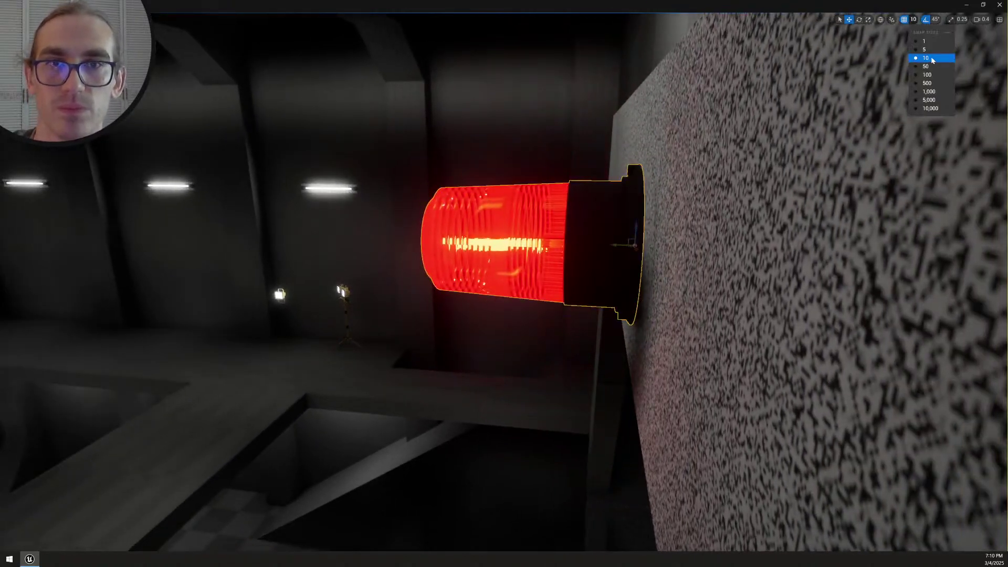
{"action": "left_click_drag", "start_coordinate": [613, 245], "coordinate": [625, 247]}
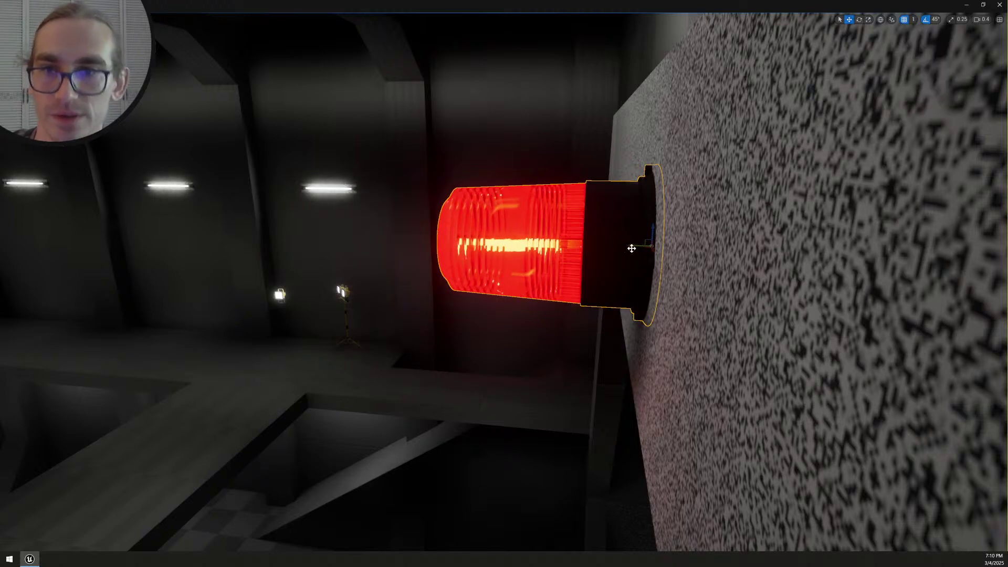
{"action": "left_click_drag", "start_coordinate": [635, 246], "coordinate": [627, 246]}
Check the mounted beacon above the tunnel opening from a distance and keep it selected
{"action": "mouse_move", "coordinate": [665, 262]}
{"action": "right_mouse_down"}
{"action": "mouse_move", "coordinate": [735, 263]}
{"action": "mouse_move", "coordinate": [665, 262]}
{"action": "right_mouse_up"}
{"action": "scroll", "coordinate": [664, 262], "scroll_direction": "up", "scroll_amount": 1}
{"action": "left_click", "coordinate": [420, 275]}
{"action": "right_click_drag", "start_coordinate": [420, 275], "coordinate": [509, 228]}
{"action": "key", "text": "Escape"}
{"action": "scroll", "coordinate": [420, 275], "scroll_direction": "up", "scroll_amount": 1}
{"action": "key", "text": "s"}
{"action": "scroll", "coordinate": [420, 276], "scroll_direction": "up", "scroll_amount": 1}
{"action": "key", "text": "w"}
{"action": "scroll", "coordinate": [421, 275], "scroll_direction": "up", "scroll_amount": 1}
{"action": "left_click", "coordinate": [434, 193]}
{"action": "key", "text": "s"}
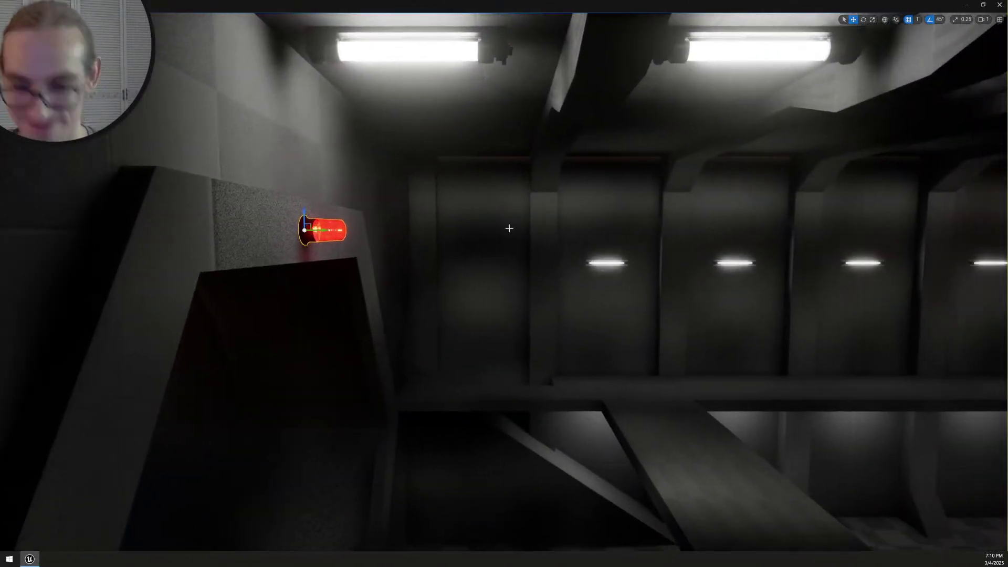
Copy the beacon along the chamber to the hexagonal frame around the opposite tunnel opening
{"action": "key", "text": "s"}
{"action": "right_click_drag", "start_coordinate": [833, 250], "coordinate": [873, 250]}
{"action": "key", "text": "w"}
{"action": "key", "text": "s"}
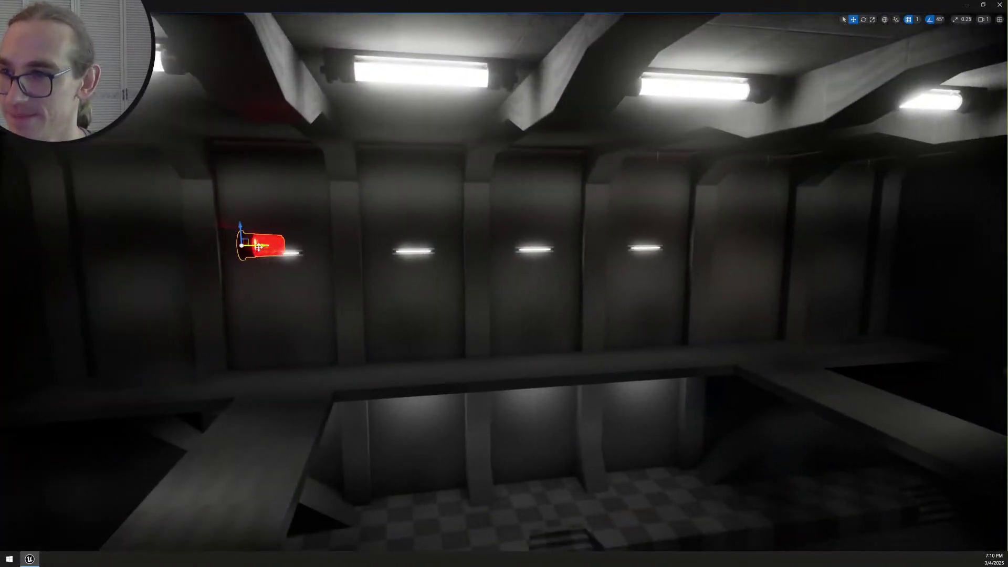
{"action": "right_click_drag", "start_coordinate": [352, 244], "coordinate": [443, 247]}
{"action": "key", "text": "w"}
{"action": "right_click_drag", "start_coordinate": [767, 220], "coordinate": [809, 217]}
{"action": "key", "text": "w"}
{"action": "scroll", "coordinate": [767, 221], "scroll_direction": "down", "scroll_amount": 1}
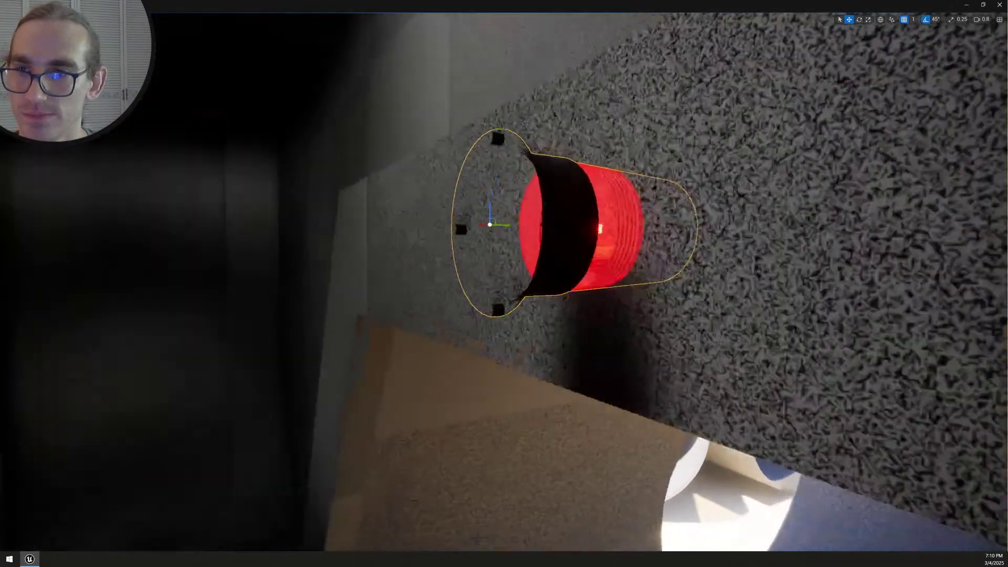
Rotate the copied beacon 180 degrees so that it points away from the opposite frame into the chamber
{"action": "right_click_drag", "start_coordinate": [539, 278], "coordinate": [528, 310]}
{"action": "scroll", "coordinate": [540, 278], "scroll_direction": "down", "scroll_amount": 1}
{"action": "key", "text": "e"}
{"action": "left_click_drag", "start_coordinate": [496, 276], "coordinate": [517, 273]}
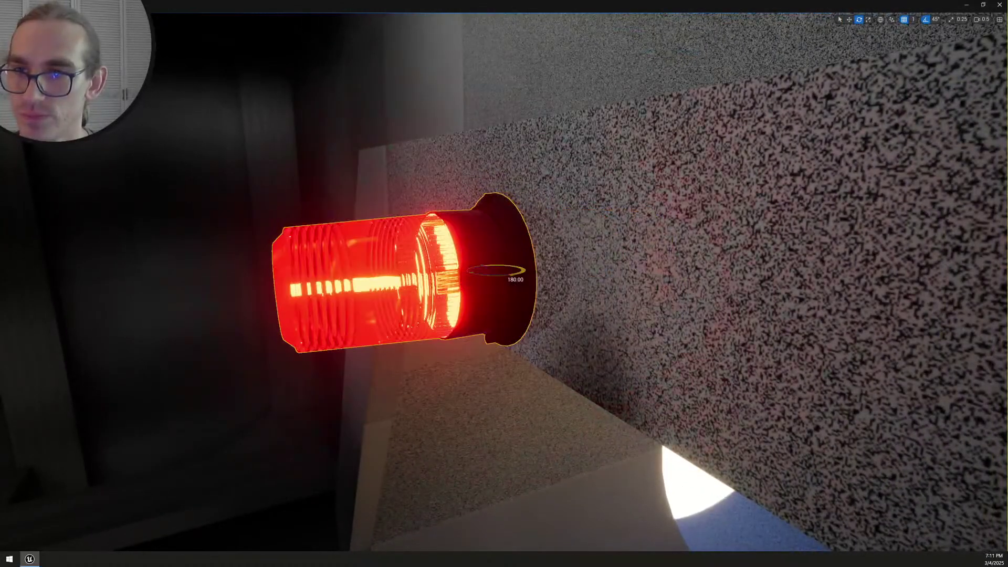
{"action": "key", "text": "d"}
{"action": "right_click_drag", "start_coordinate": [489, 275], "coordinate": [464, 273]}
Move the rotated beacon up to the face of the opposite hexagonal frame
{"action": "key", "text": "w"}
{"action": "left_click_drag", "start_coordinate": [552, 274], "coordinate": [651, 275]}
{"action": "scroll", "coordinate": [651, 276], "scroll_direction": "down", "scroll_amount": 1}
{"action": "right_click_drag", "start_coordinate": [651, 275], "coordinate": [628, 252]}
{"action": "key", "text": "w"}
{"action": "key", "text": "d"}
{"action": "right_click_drag", "start_coordinate": [551, 274], "coordinate": [552, 273]}
Fine-tune the copied beacon's depth so that its base sits flush on the frame, and deselect it
{"action": "mouse_move", "coordinate": [549, 237]}
{"action": "left_mouse_down"}
{"action": "mouse_move", "coordinate": [574, 235]}
{"action": "mouse_move", "coordinate": [563, 238]}
{"action": "left_mouse_up"}
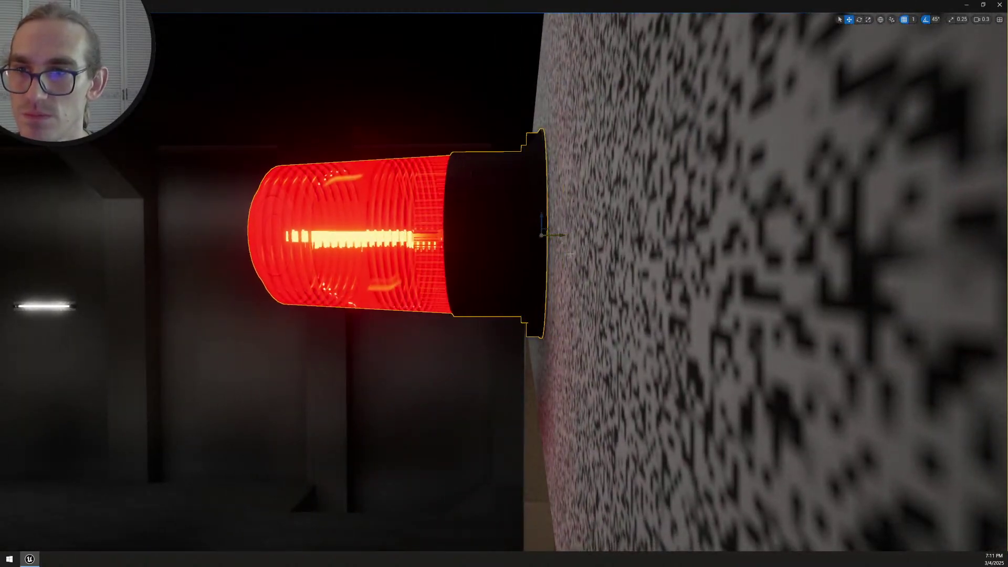
{"action": "right_click_drag", "start_coordinate": [885, 40], "coordinate": [883, 62]}
{"action": "scroll", "coordinate": [885, 40], "scroll_direction": "down", "scroll_amount": 1}
{"action": "key", "text": "s"}
{"action": "key", "text": "a"}
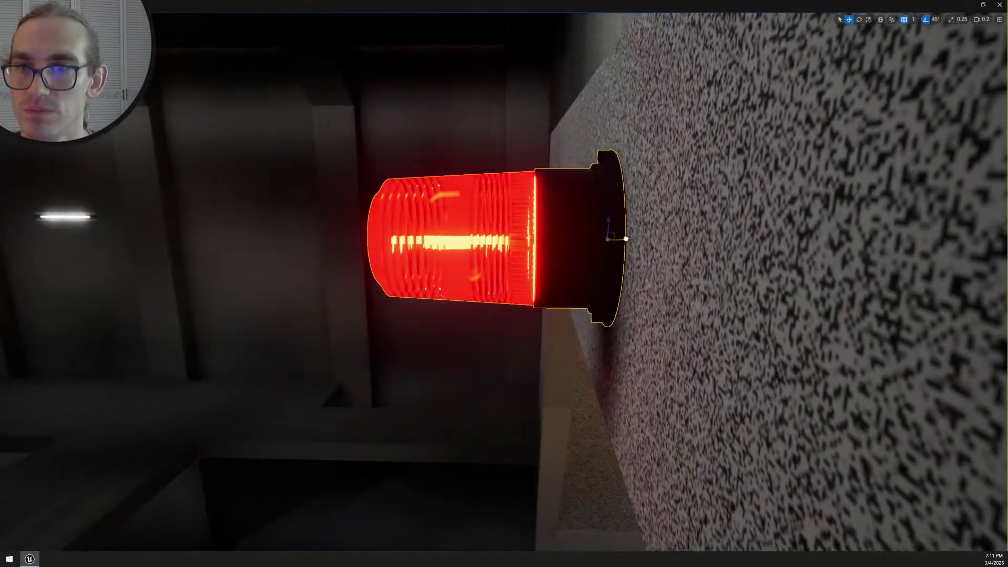
{"action": "key", "text": "Escape"}
Examine the beacon above the tunnel opening from the far side of the chamber
{"action": "mouse_move", "coordinate": [628, 241]}
{"action": "right_mouse_down"}
{"action": "mouse_move", "coordinate": [779, 226]}
{"action": "mouse_move", "coordinate": [990, 236]}
{"action": "mouse_move", "coordinate": [648, 249]}
{"action": "right_mouse_up"}
{"action": "key", "text": "a"}
{"action": "key", "text": "s"}
{"action": "scroll", "coordinate": [627, 241], "scroll_direction": "up", "scroll_amount": 5}
{"action": "key", "text": "s"}
{"action": "scroll", "coordinate": [769, 228], "scroll_direction": "up", "scroll_amount": 2}
{"action": "key", "text": "w"}
{"action": "scroll", "coordinate": [882, 237], "scroll_direction": "down", "scroll_amount": 2}
{"action": "key", "text": "w"}
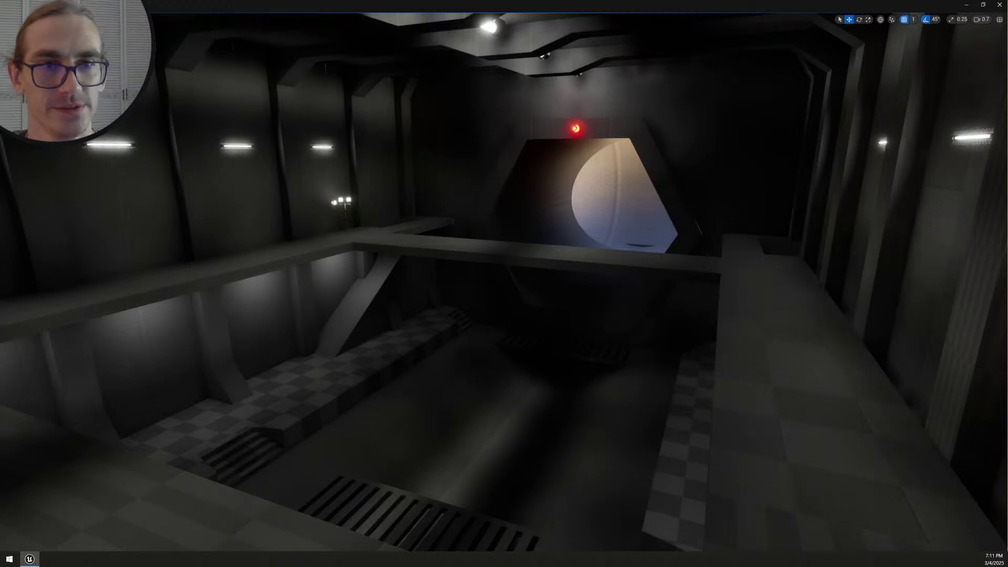
Examine the side wall's lights up to the unlit bay next to the end wall
{"action": "right_click_drag", "start_coordinate": [671, 373], "coordinate": [634, 360]}
{"action": "scroll", "coordinate": [670, 373], "scroll_direction": "down", "scroll_amount": 4}
{"action": "key", "text": "w"}
{"action": "scroll", "coordinate": [670, 373], "scroll_direction": "up", "scroll_amount": 3}
{"action": "key", "text": "w"}
{"action": "scroll", "coordinate": [670, 373], "scroll_direction": "up", "scroll_amount": 2}
{"action": "key", "text": "d"}
{"action": "scroll", "coordinate": [670, 372], "scroll_direction": "down", "scroll_amount": 3}
{"action": "key", "text": "w"}
{"action": "scroll", "coordinate": [671, 372], "scroll_direction": "up", "scroll_amount": 2}
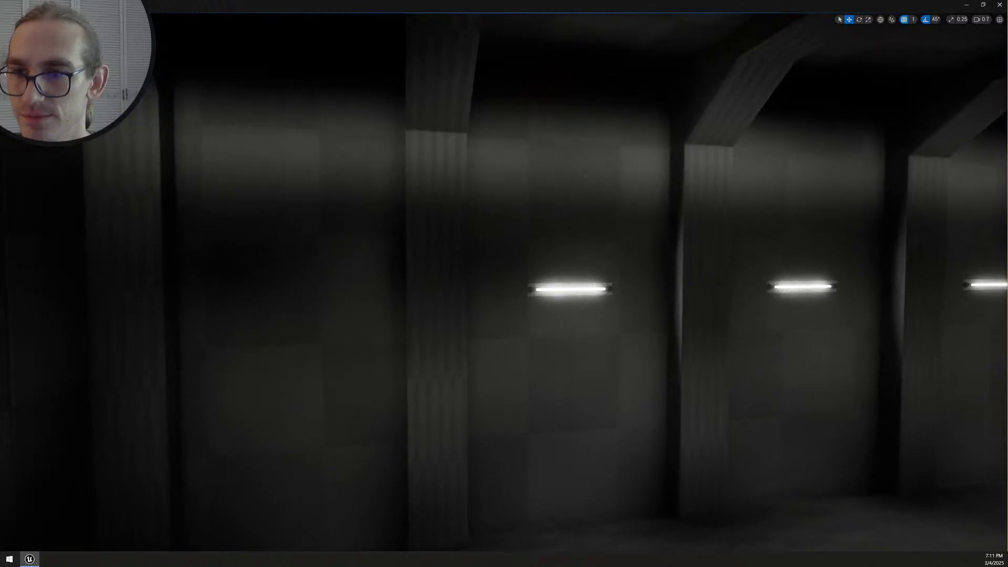
Set the grid snap size to 50 and copy the last side-wall light into the unlit bay beside the end wall
{"action": "right_click_drag", "start_coordinate": [606, 291], "coordinate": [606, 291]}
{"action": "key", "text": "s"}
{"action": "left_click", "coordinate": [606, 291]}
{"action": "left_click", "coordinate": [595, 270]}
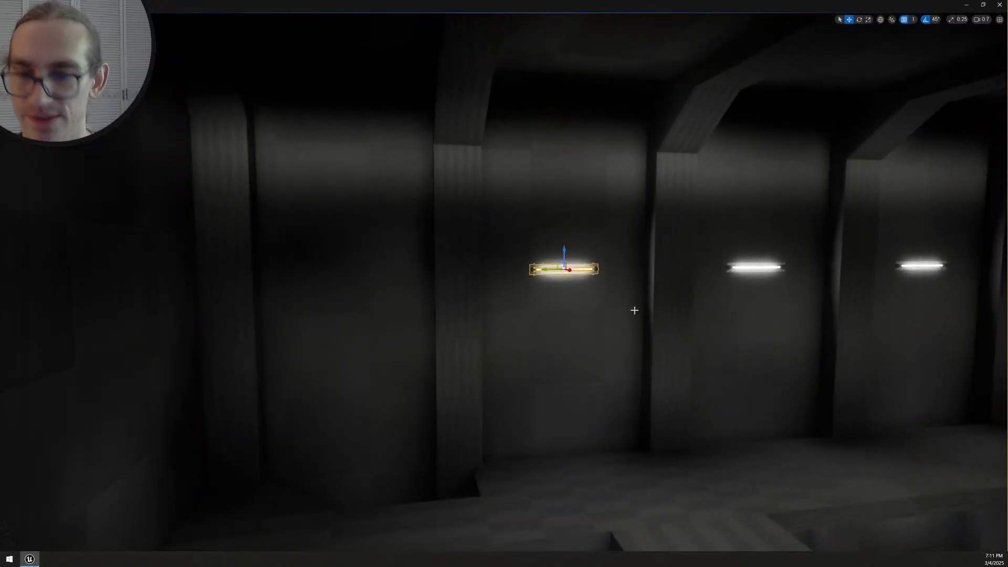
{"action": "left_click", "coordinate": [913, 19]}
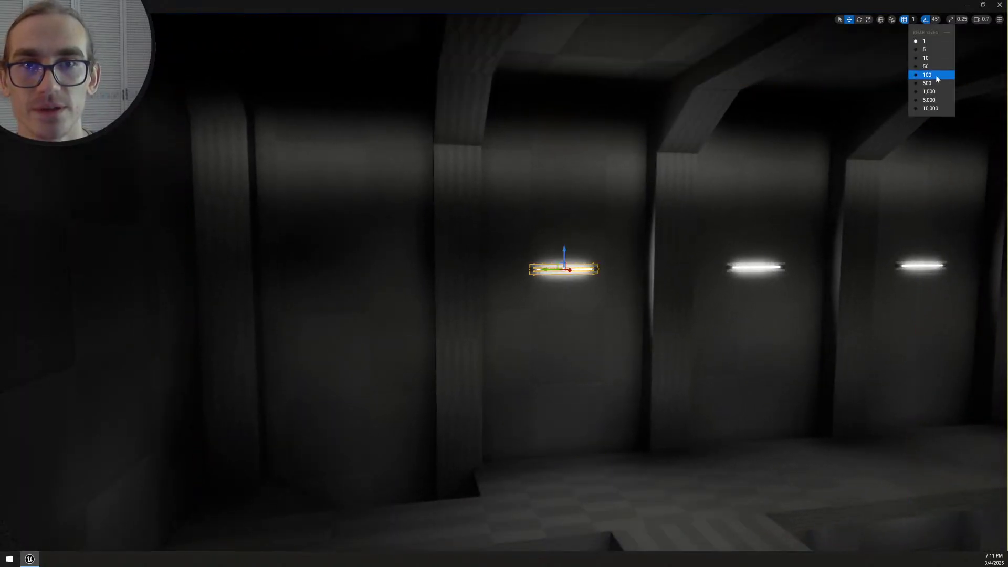
{"action": "left_click", "coordinate": [935, 67]}
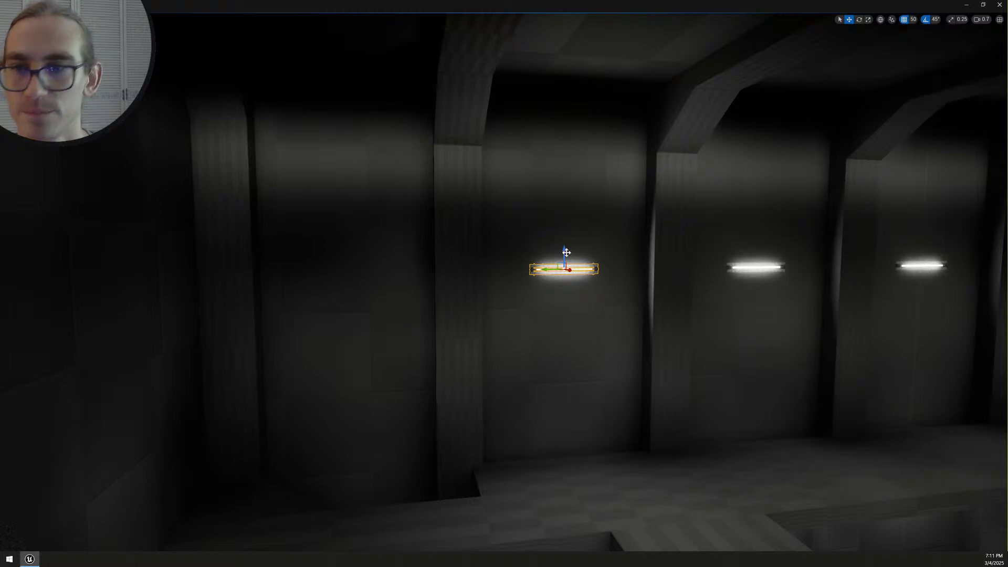
{"action": "left_click_drag", "start_coordinate": [547, 271], "coordinate": [340, 250], "text": "alt"}
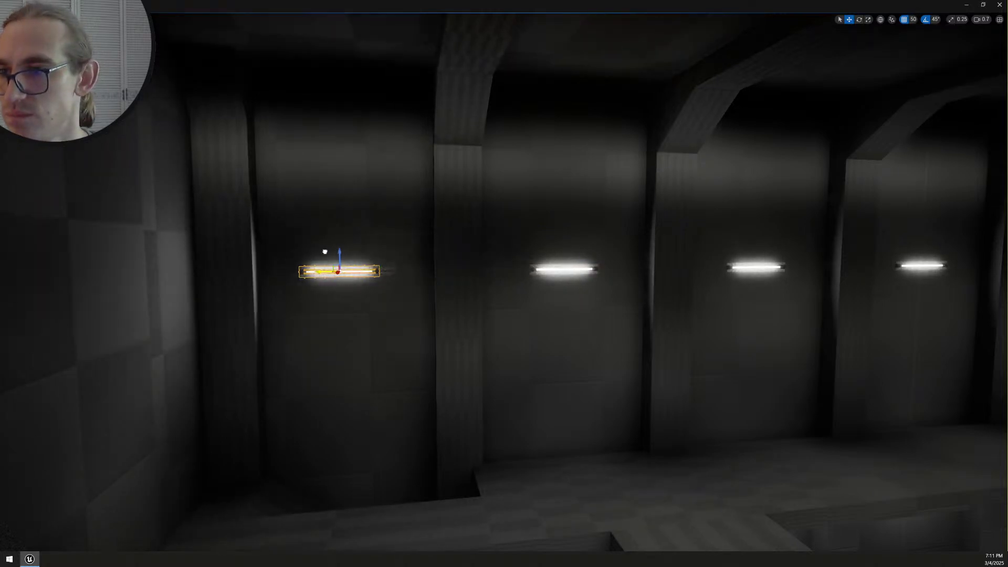
Set the grid snap size to 10 and centre the copied wall light between the bay's two pillars
{"action": "right_click_drag", "start_coordinate": [509, 257], "coordinate": [470, 294]}
{"action": "key", "text": "s"}
{"action": "right_click_drag", "start_coordinate": [473, 180], "coordinate": [474, 143]}
{"action": "left_click", "coordinate": [917, 20]}
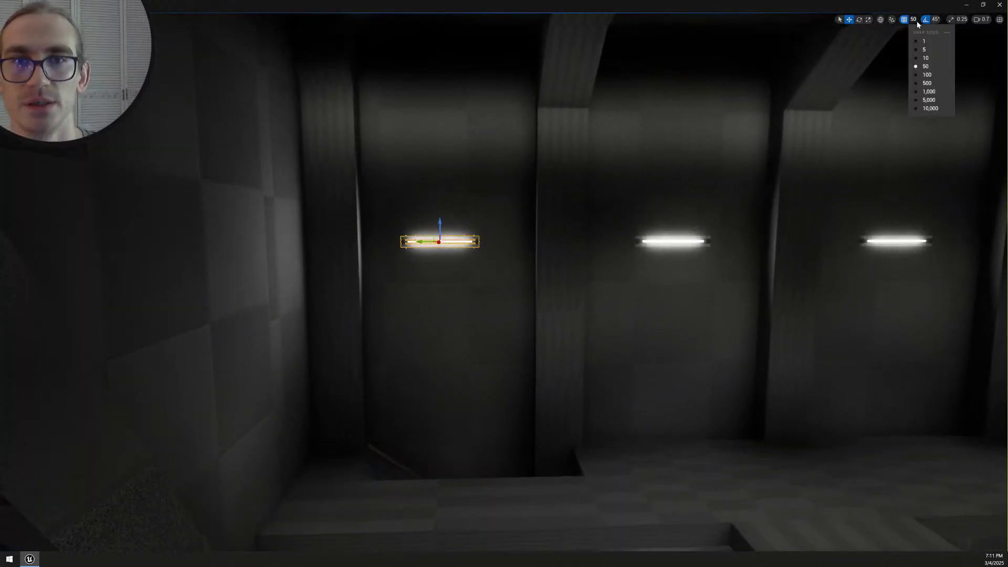
{"action": "left_click", "coordinate": [931, 59]}
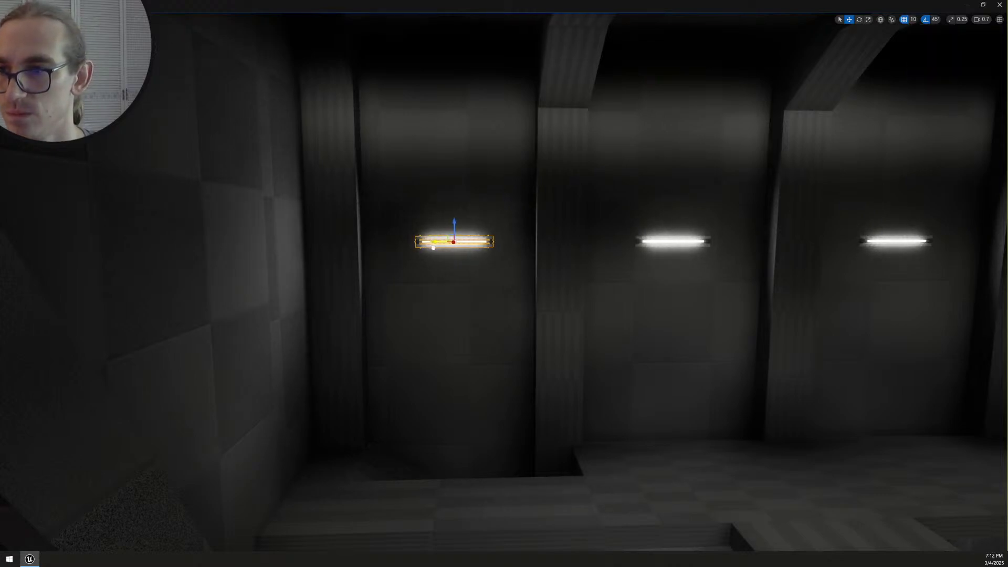
Copy the wall light above the tripod work lights into the unlit bay at the opposite end of the side wall
{"action": "mouse_move", "coordinate": [504, 283]}
{"action": "right_mouse_down"}
{"action": "mouse_move", "coordinate": [524, 274]}
{"action": "mouse_move", "coordinate": [493, 285]}
{"action": "right_mouse_up"}
{"action": "key", "text": "d"}
{"action": "scroll", "coordinate": [494, 286], "scroll_direction": "up", "scroll_amount": 5}
{"action": "right_click_drag", "start_coordinate": [473, 252], "coordinate": [460, 252]}
{"action": "key", "text": "d"}
{"action": "key", "text": "w"}
{"action": "key", "text": "s"}
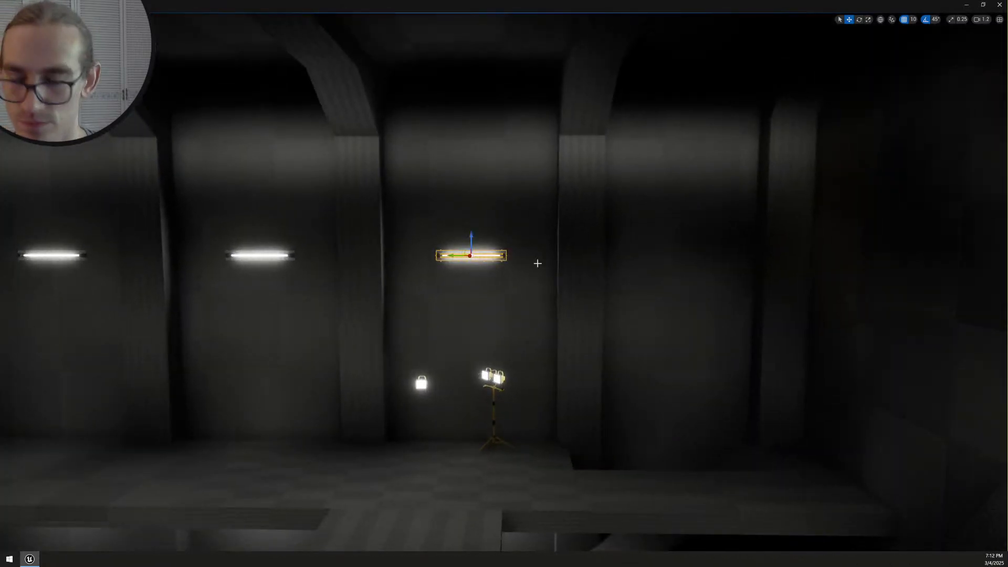
{"action": "left_click_drag", "start_coordinate": [456, 255], "coordinate": [655, 275], "text": "alt"}
{"action": "right_click_drag", "start_coordinate": [664, 274], "coordinate": [696, 274]}
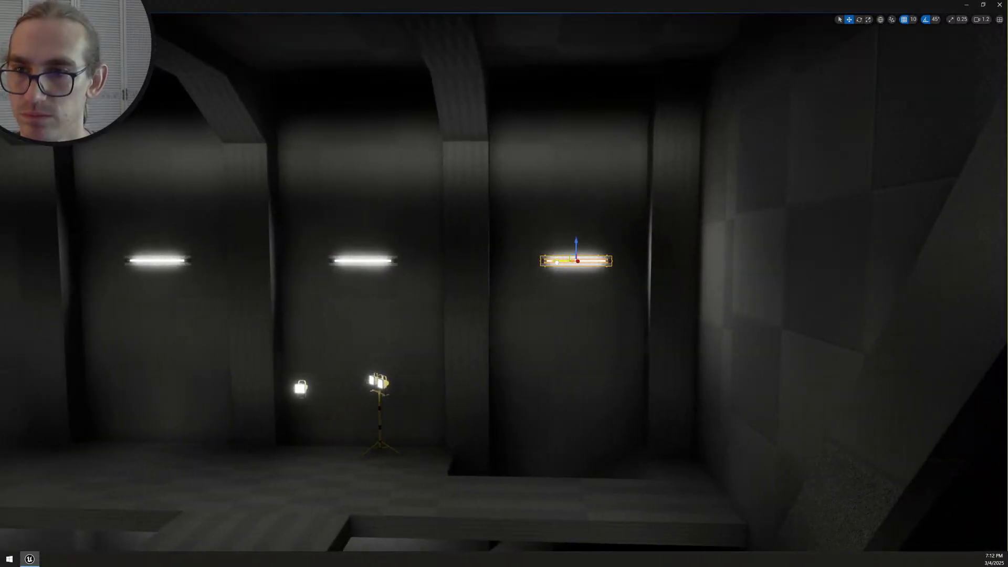
Copy the last wall light on the opposite side wall into the unlit bay beside the end wall
{"action": "right_click_drag", "start_coordinate": [585, 313], "coordinate": [772, 268]}
{"action": "key", "text": "s"}
{"action": "key", "text": "Escape"}
{"action": "mouse_move", "coordinate": [646, 284]}
{"action": "right_mouse_down"}
{"action": "mouse_move", "coordinate": [704, 283]}
{"action": "mouse_move", "coordinate": [645, 284]}
{"action": "right_mouse_up"}
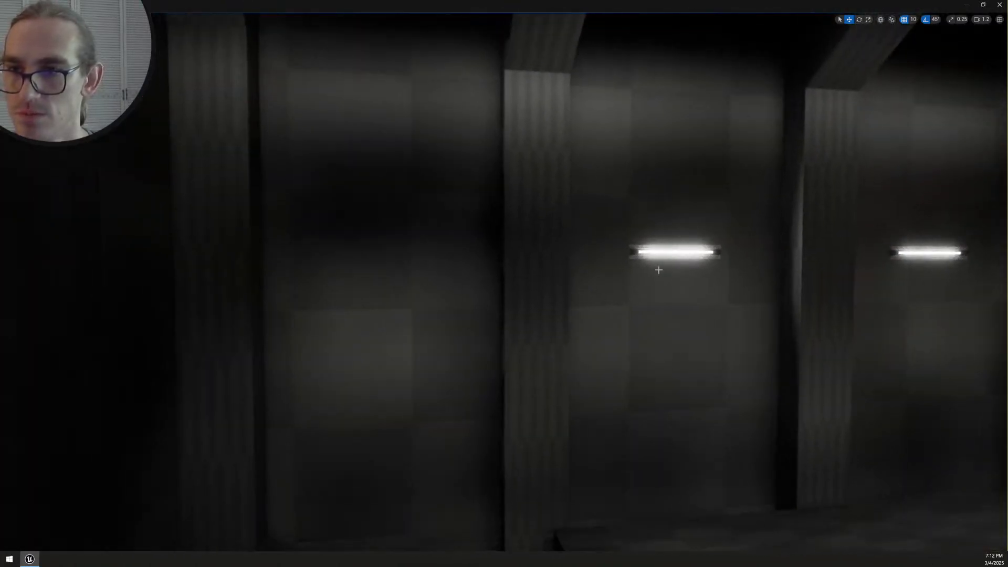
{"action": "right_click_drag", "start_coordinate": [592, 237], "coordinate": [604, 246]}
{"action": "key", "text": "s"}
{"action": "left_click_drag", "start_coordinate": [592, 215], "coordinate": [387, 211], "text": "alt"}
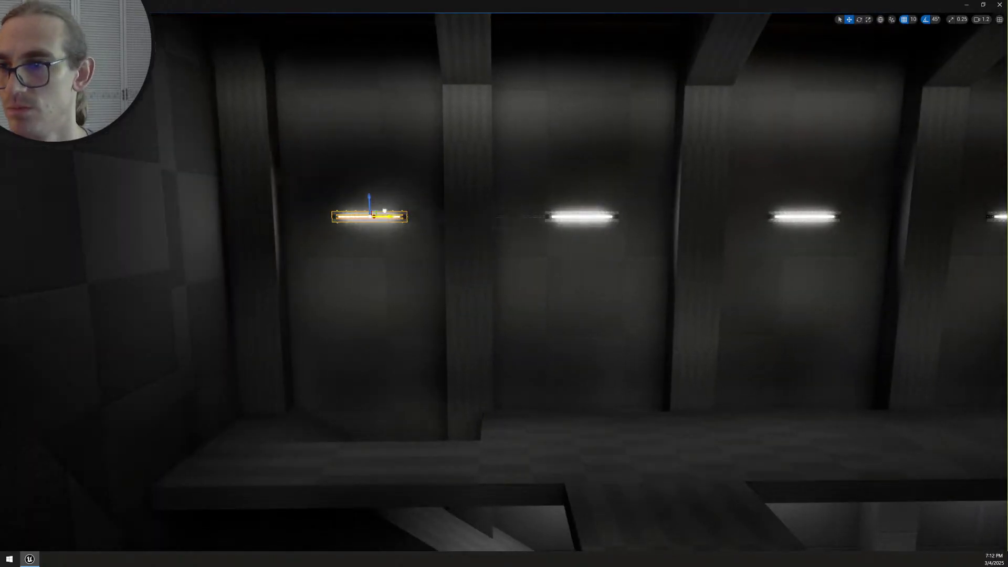
Set the grid snap size to 50 and copy the last wall light into the remaining unlit bays at that side wall's other end
{"action": "right_click_drag", "start_coordinate": [505, 197], "coordinate": [453, 196]}
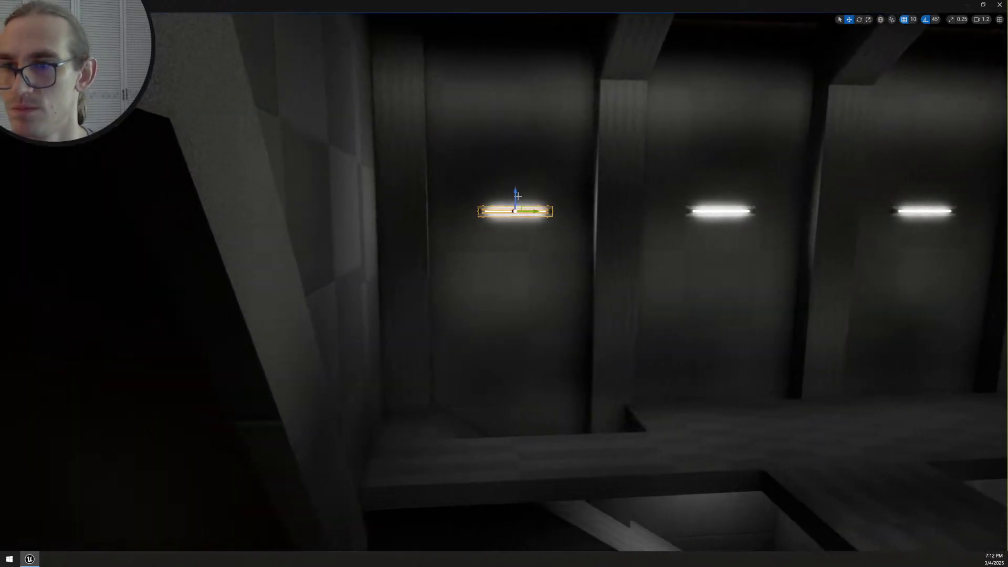
{"action": "mouse_move", "coordinate": [532, 211]}
{"action": "right_mouse_down"}
{"action": "mouse_move", "coordinate": [612, 199]}
{"action": "mouse_move", "coordinate": [514, 195]}
{"action": "mouse_move", "coordinate": [189, 214]}
{"action": "mouse_move", "coordinate": [488, 184]}
{"action": "mouse_move", "coordinate": [552, 210]}
{"action": "right_mouse_up"}
{"action": "key", "text": "d"}
{"action": "key", "text": "d"}
{"action": "key", "text": "s"}
{"action": "key", "text": "a"}
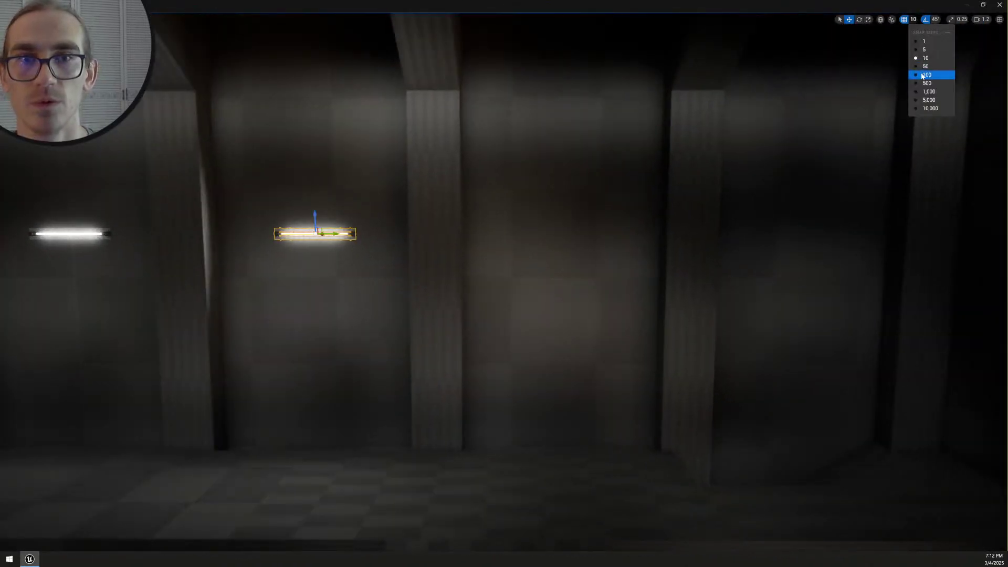
{"action": "left_click", "coordinate": [927, 67]}
{"action": "left_click_drag", "start_coordinate": [332, 234], "coordinate": [807, 253], "text": "alt"}
{"action": "right_click_drag", "start_coordinate": [815, 251], "coordinate": [814, 250]}
{"action": "key", "text": "d"}
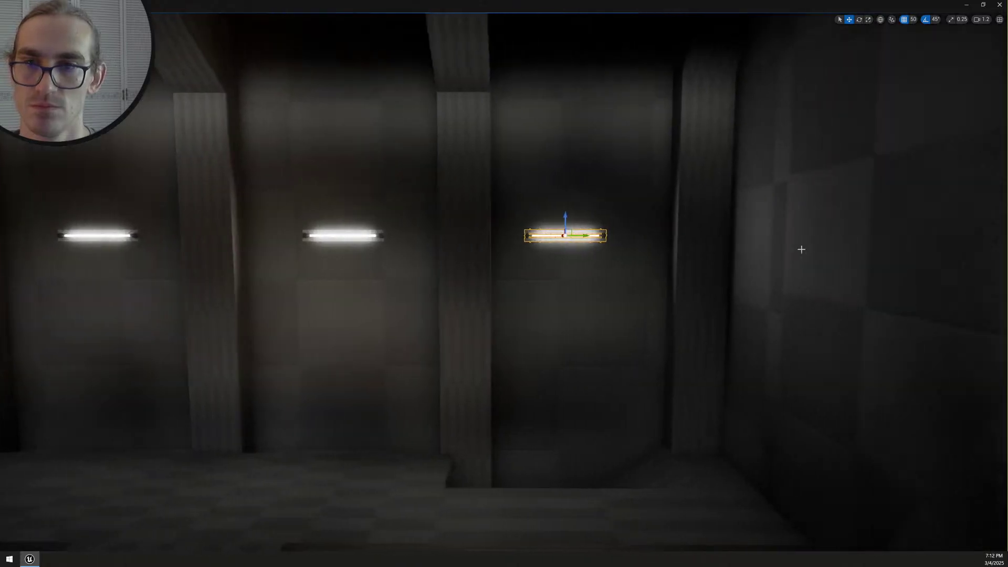
Set the grid snap size to 10 and centre the copied light between the pillars of the bay beside the end wall
{"action": "left_click", "coordinate": [915, 20]}
{"action": "left_click", "coordinate": [926, 58]}
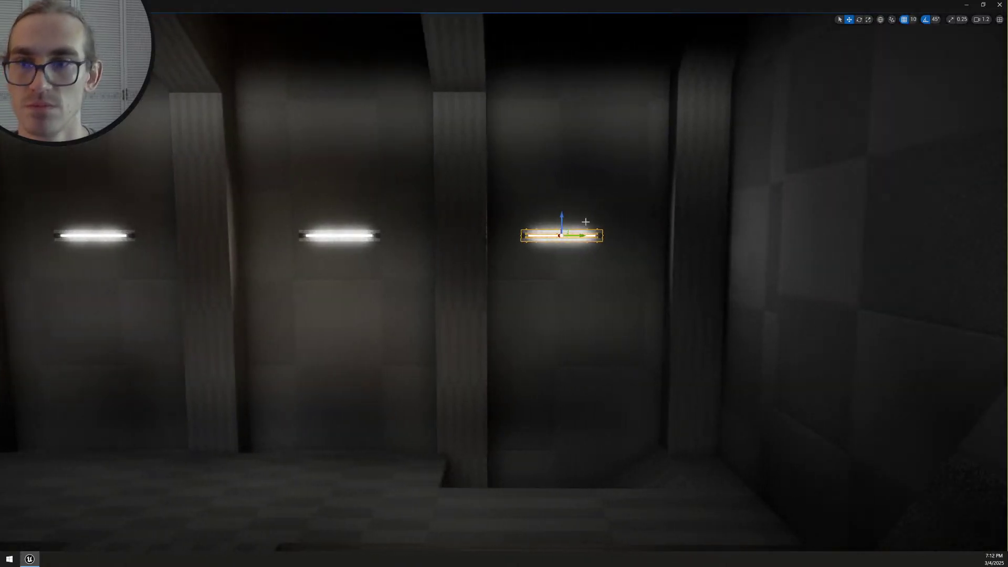
{"action": "left_click_drag", "start_coordinate": [584, 238], "coordinate": [611, 237]}
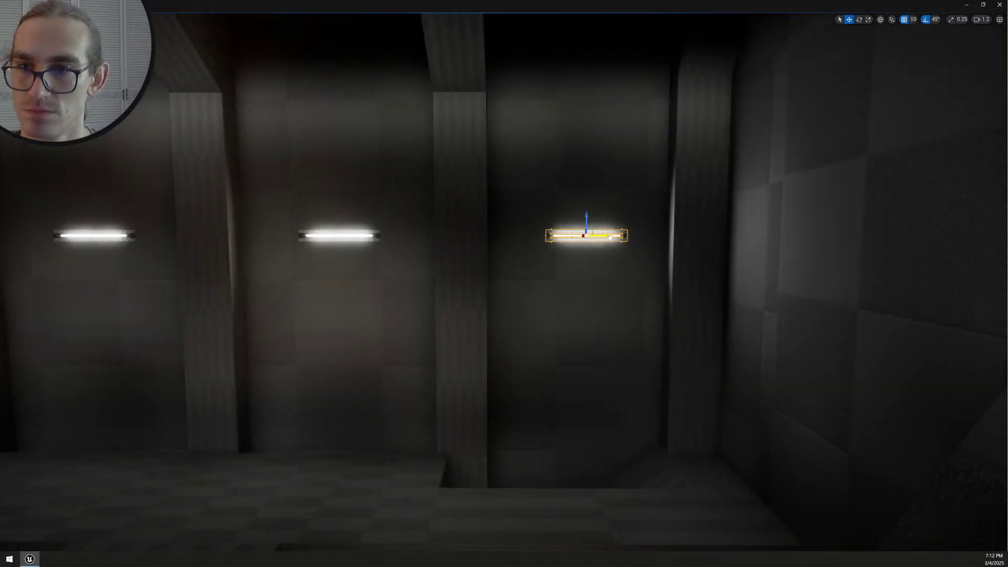
Examine the chamber's overall lighting from above the walkways, looking along the side wall towards a hexagonal tunnel frame
{"action": "right_click_drag", "start_coordinate": [651, 300], "coordinate": [557, 330]}
{"action": "key", "text": "s"}
{"action": "key", "text": "q"}
{"action": "key", "text": "e"}
{"action": "scroll", "coordinate": [333, 318], "scroll_direction": "down", "scroll_amount": 2}
{"action": "scroll", "coordinate": [337, 323], "scroll_direction": "down", "scroll_amount": 1}
{"action": "key", "text": "w"}
{"action": "key", "text": "w"}
{"action": "key", "text": "w"}
{"action": "scroll", "coordinate": [556, 344], "scroll_direction": "up", "scroll_amount": 1}
{"action": "key", "text": "w"}
{"action": "scroll", "coordinate": [484, 347], "scroll_direction": "up", "scroll_amount": 1}
{"action": "right_click_drag", "start_coordinate": [540, 297], "coordinate": [418, 273]}
{"action": "scroll", "coordinate": [429, 277], "scroll_direction": "down", "scroll_amount": 2}
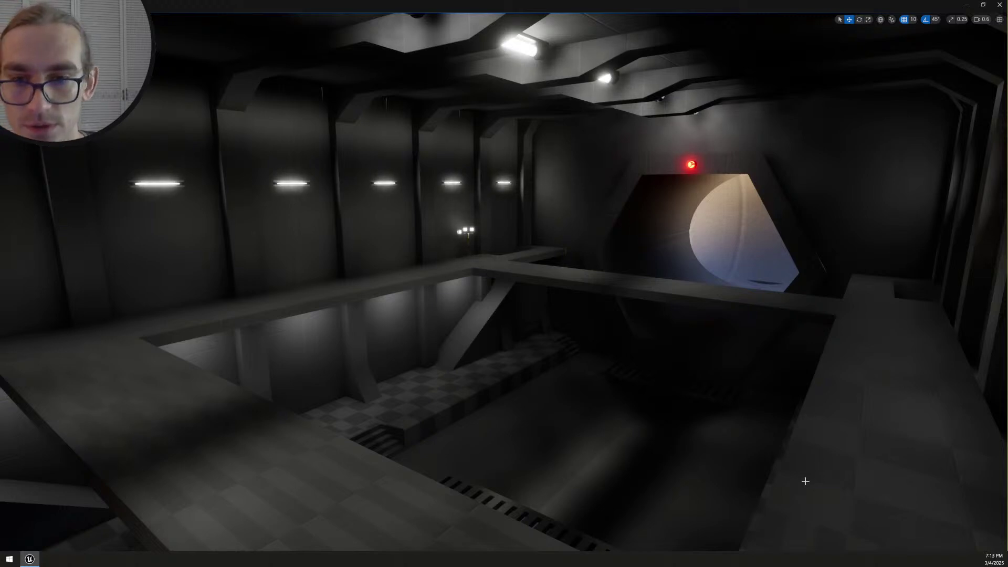
Start a play test on the side walkway and run around the upper level to inspect the wall lights, ceiling lights and red beacon
{"action": "right_click", "coordinate": [824, 469]}
{"action": "key", "text": "Escape"}
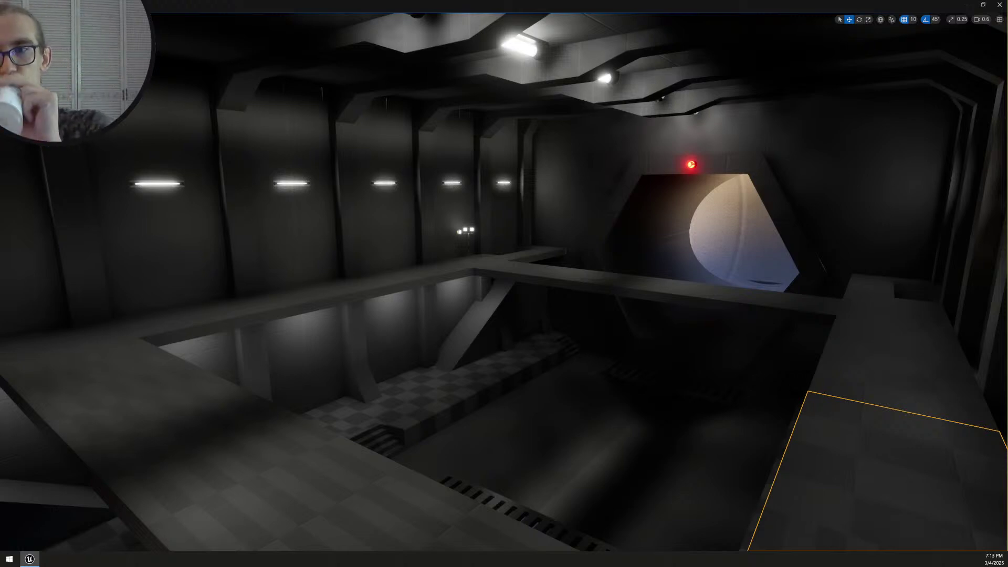
{"action": "key", "text": "alt+p"}
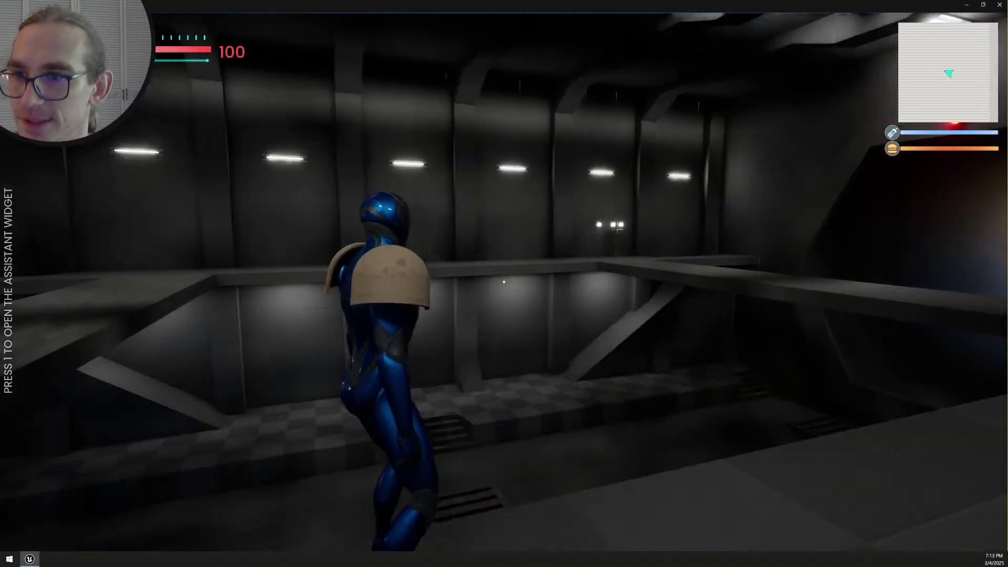
{"action": "key", "text": "w"}
{"action": "key", "text": "w"}
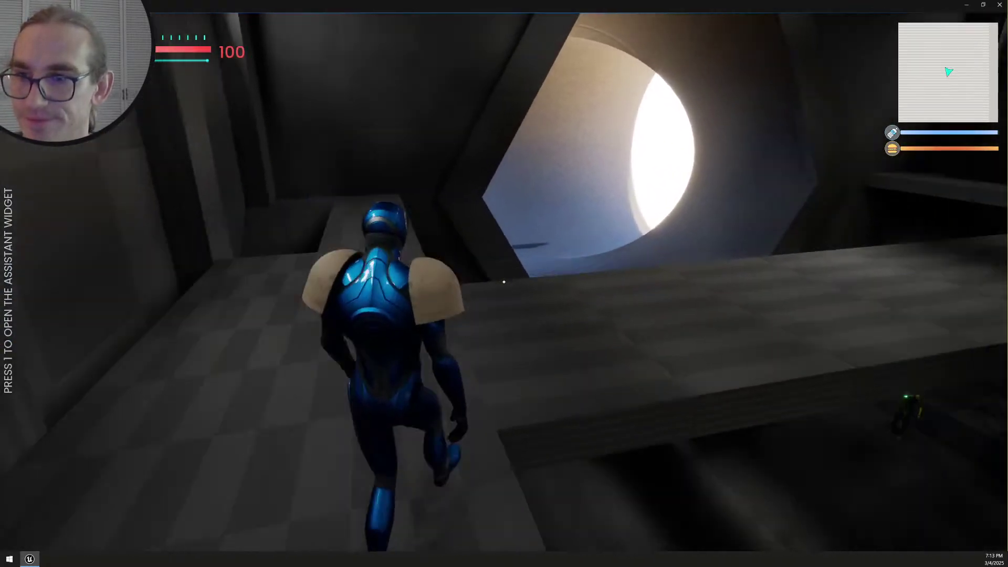
{"action": "key", "text": "shift+w"}
{"action": "key", "text": "w"}
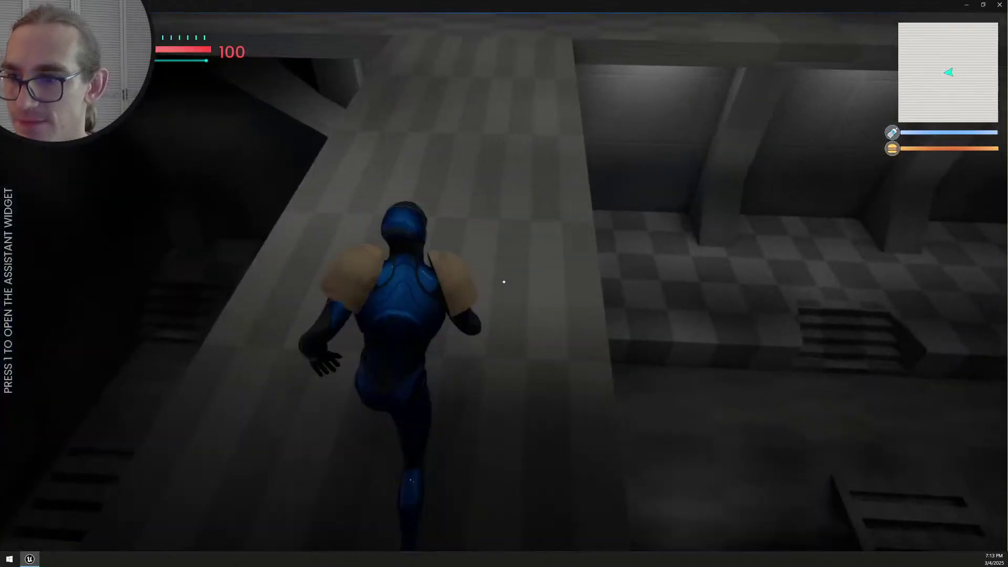
{"action": "key", "text": "w"}
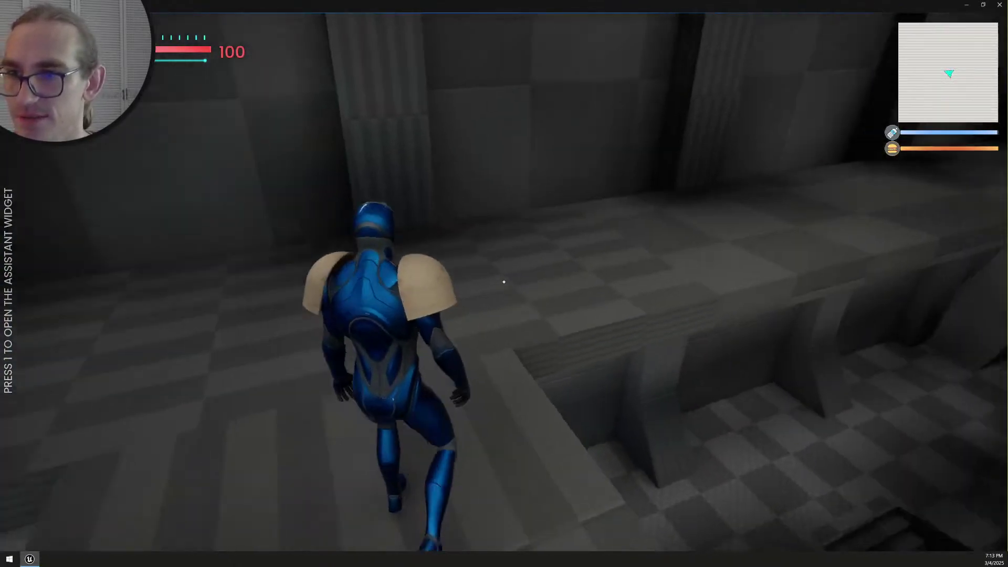
{"action": "key", "text": "w"}
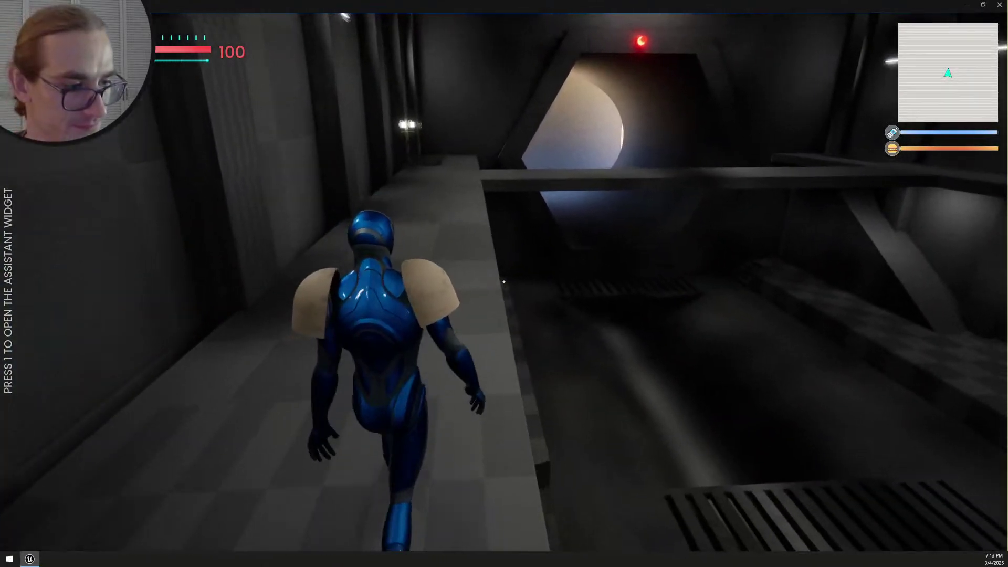
{"action": "key", "text": "w"}
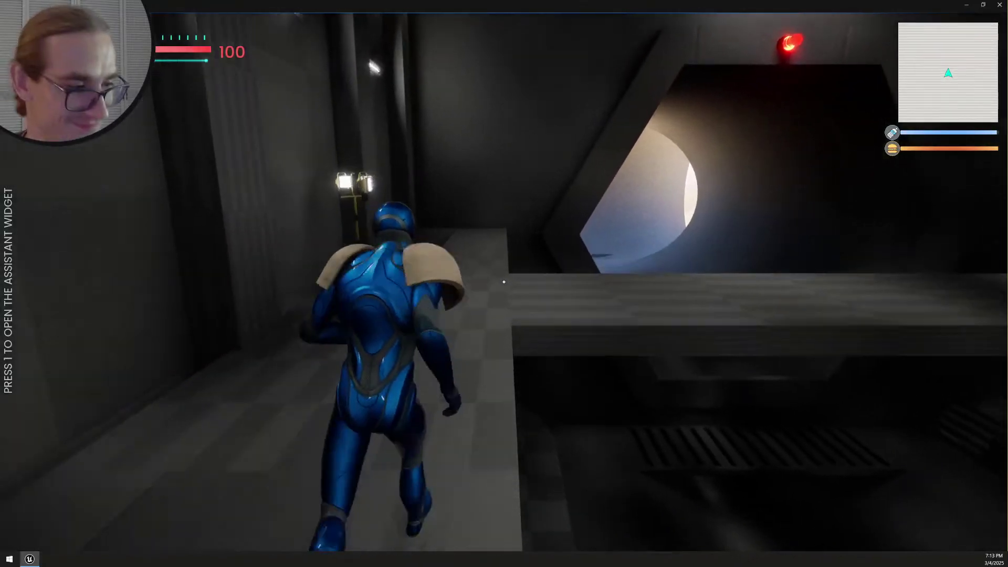
{"action": "key", "text": "w"}
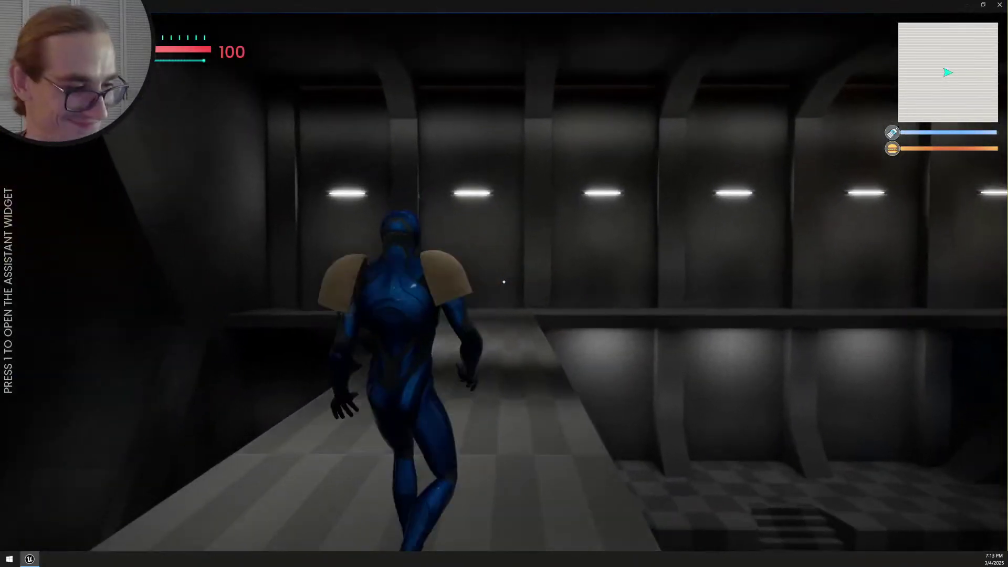
{"action": "key", "text": "w"}
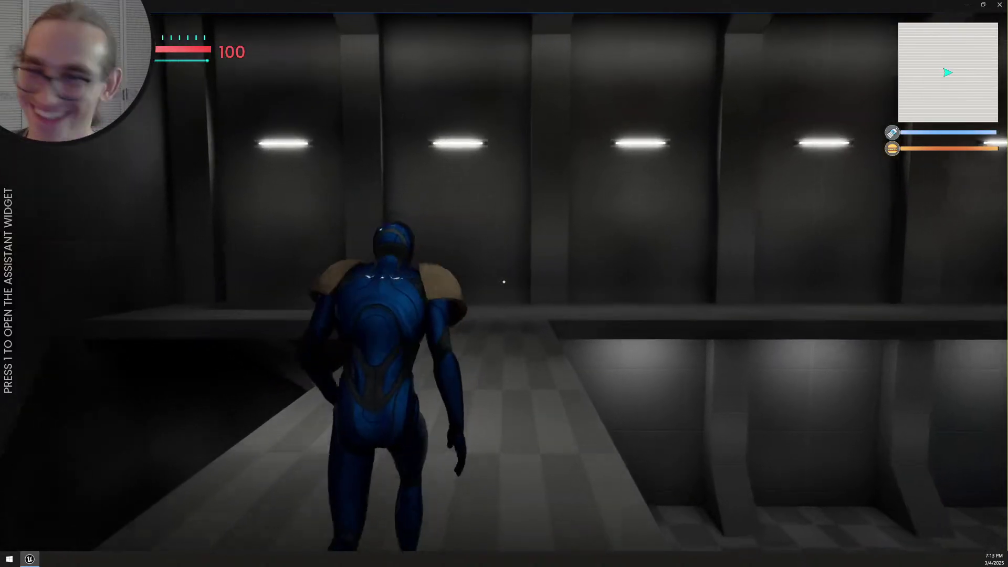
{"action": "key", "text": "w"}
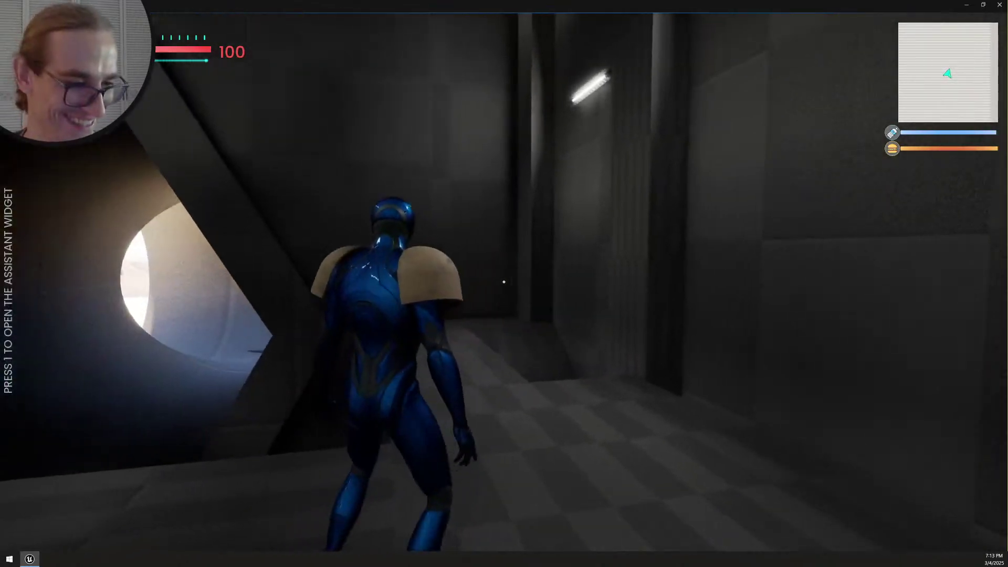
{"action": "key", "text": "w"}
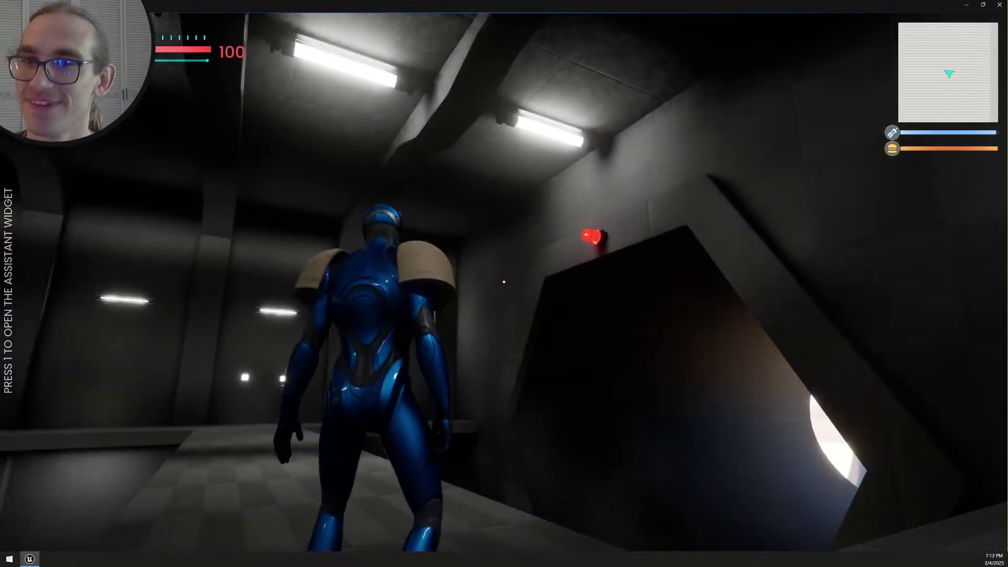
Run over the cross walkways to inspect the dark corners, the lower channel and the yellow work lights
{"action": "key", "text": "w"}
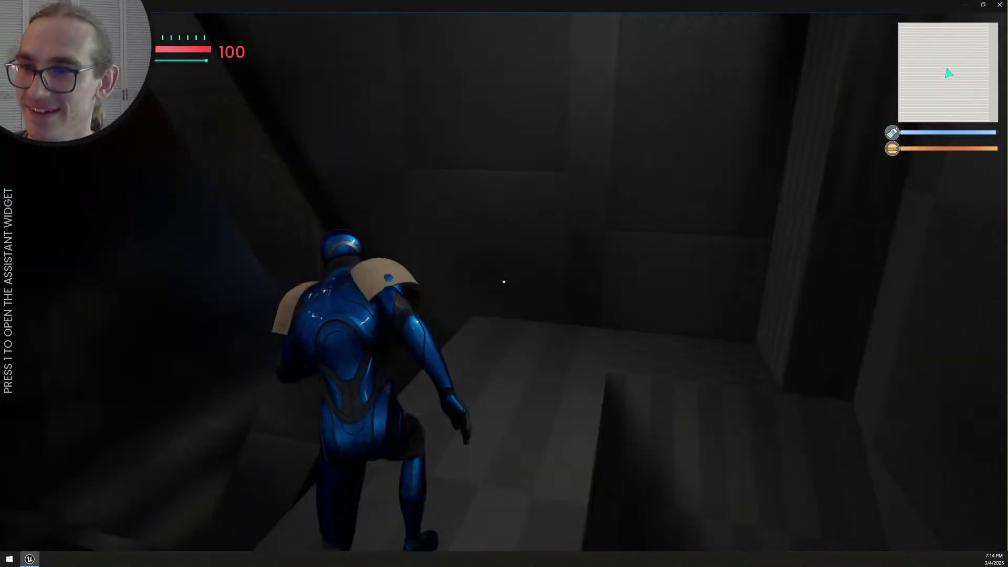
{"action": "key", "text": "w"}
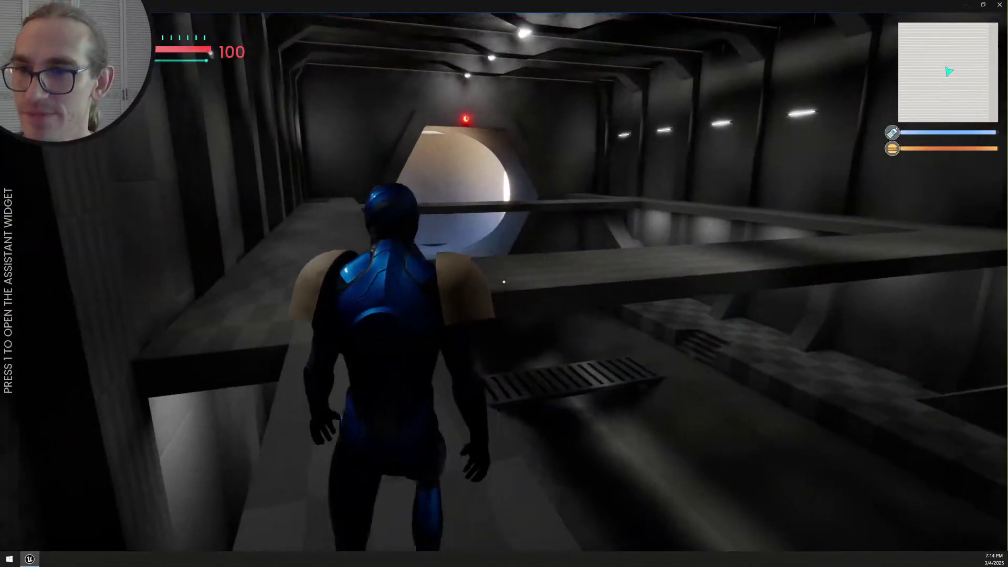
{"action": "key", "text": "w"}
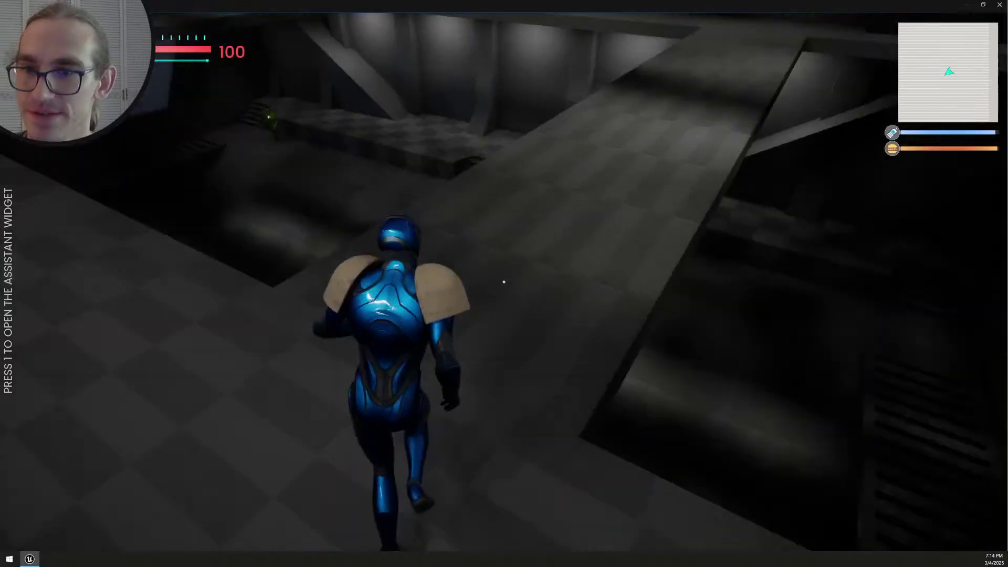
{"action": "key", "text": "w"}
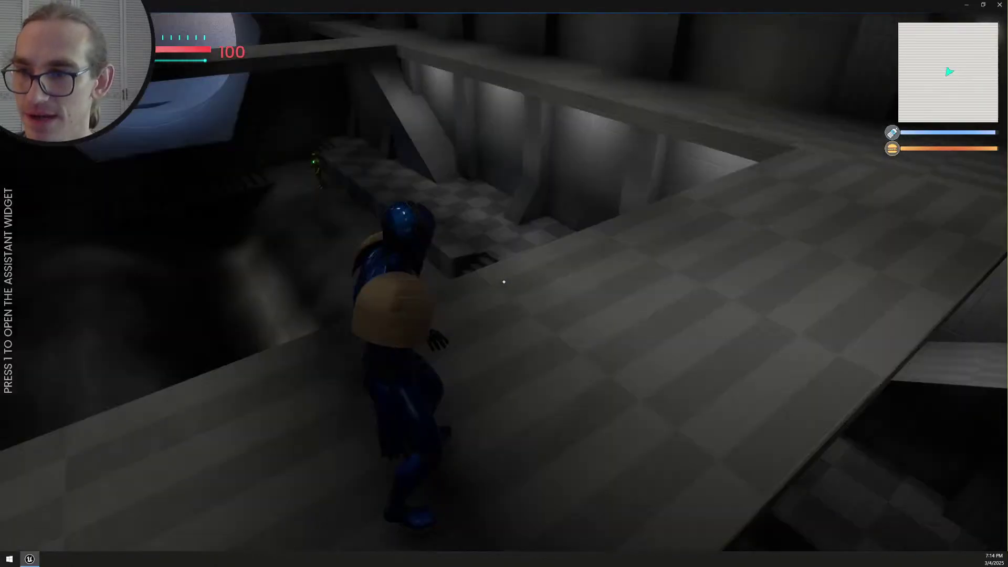
{"action": "key", "text": "w"}
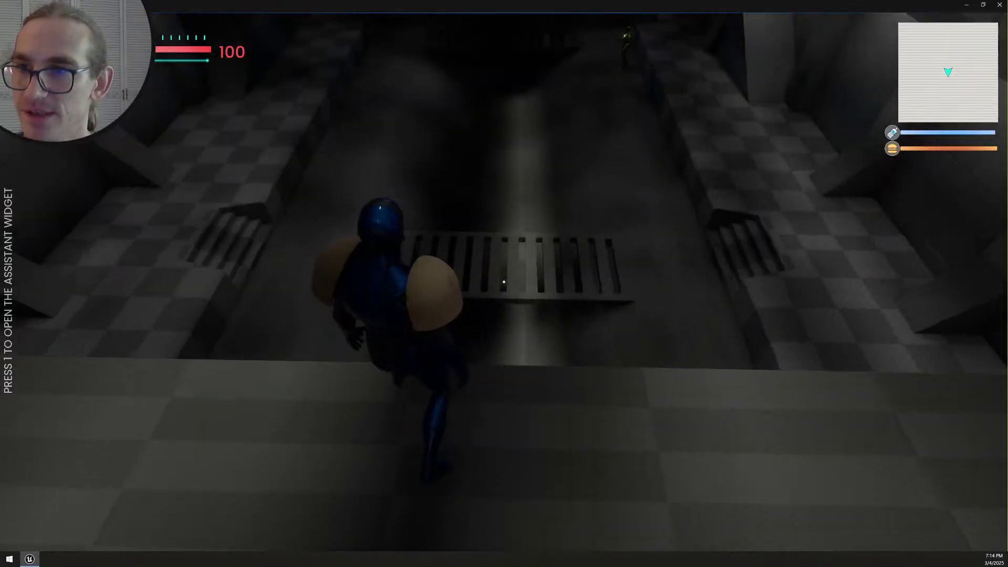
{"action": "key", "text": "w"}
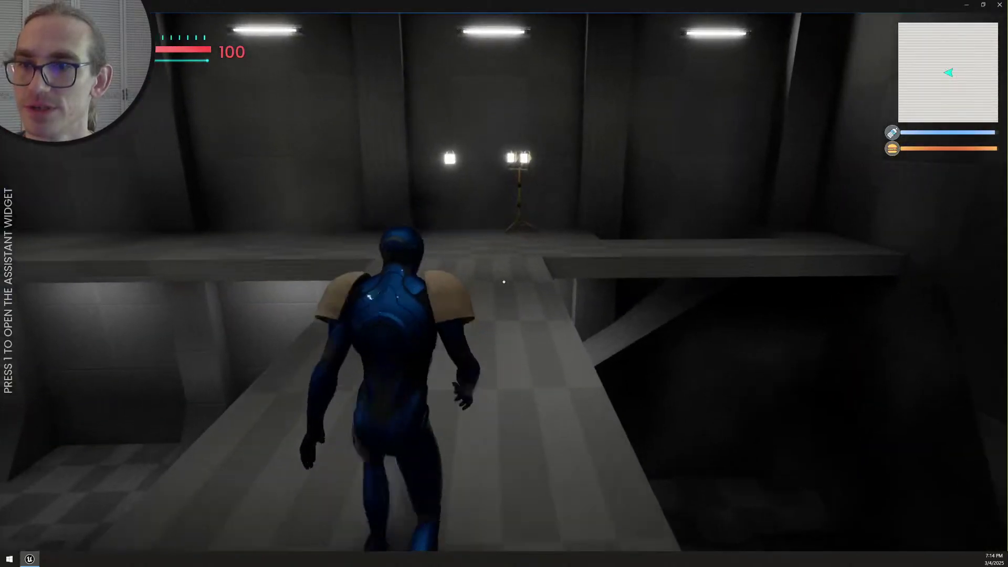
{"action": "key", "text": "w"}
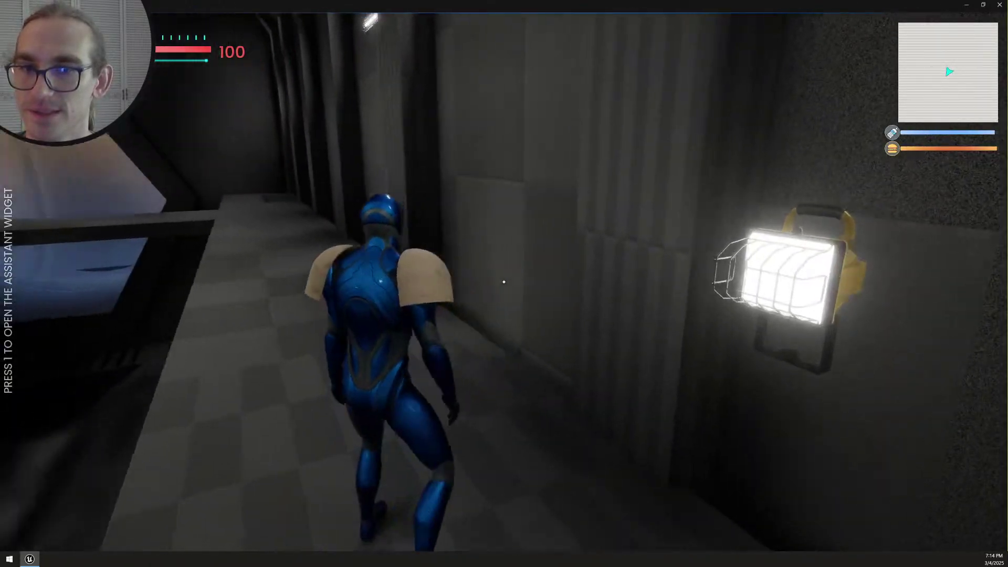
{"action": "key", "text": "w"}
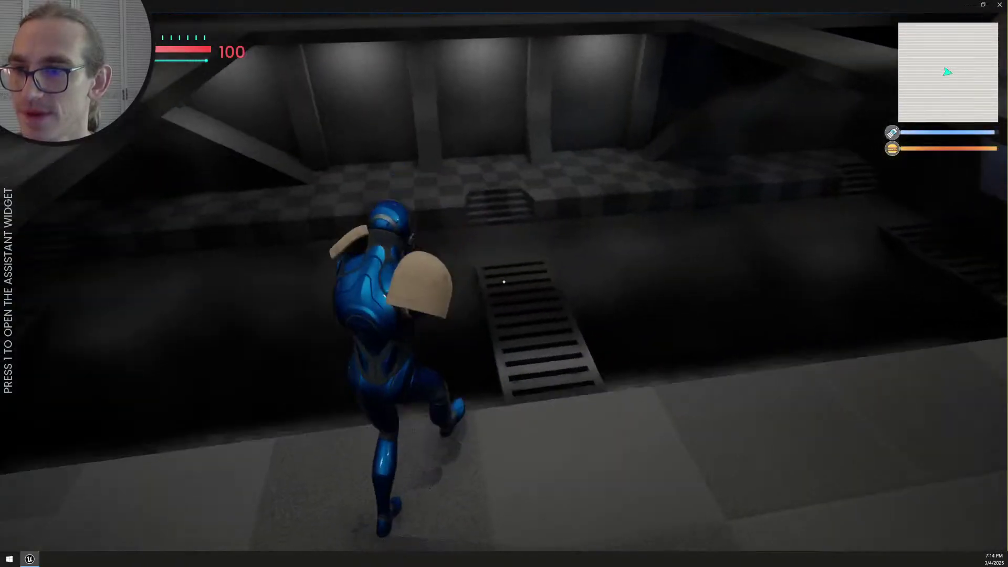
Run from the end wall past the tripod work lights, cross the walkway to check the opposite wall, and end the play test
{"action": "key", "text": "w"}
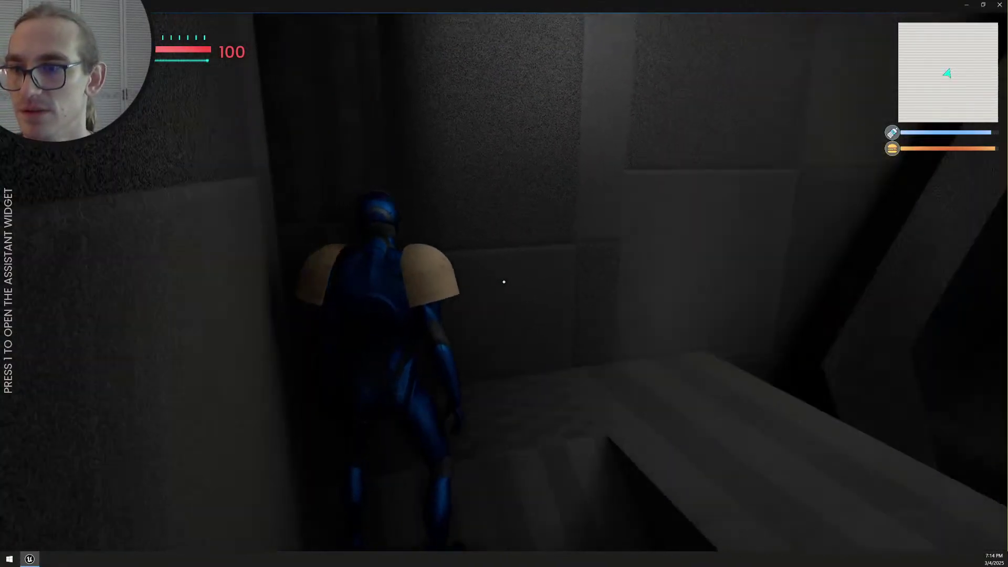
{"action": "key", "text": "w"}
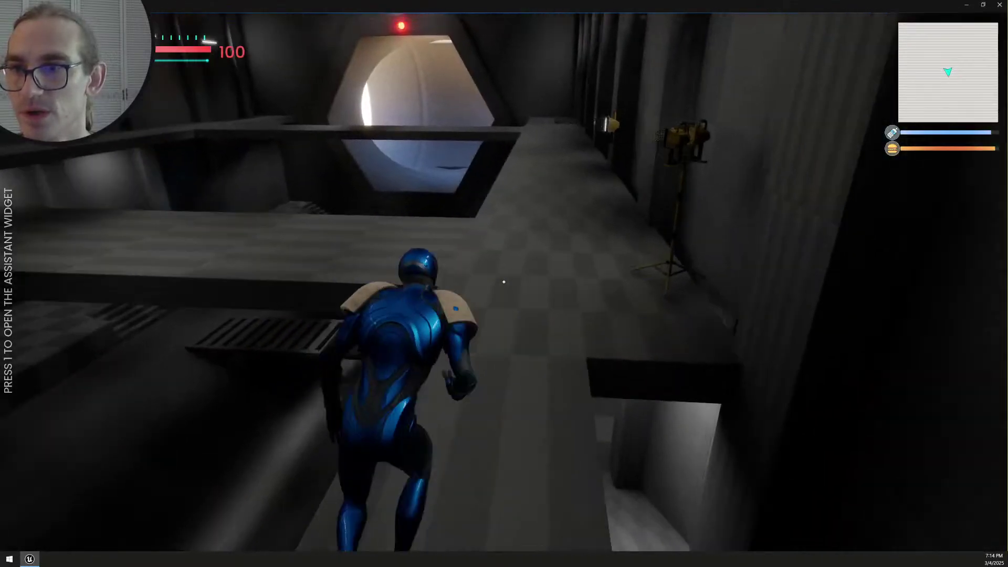
{"action": "key", "text": "w"}
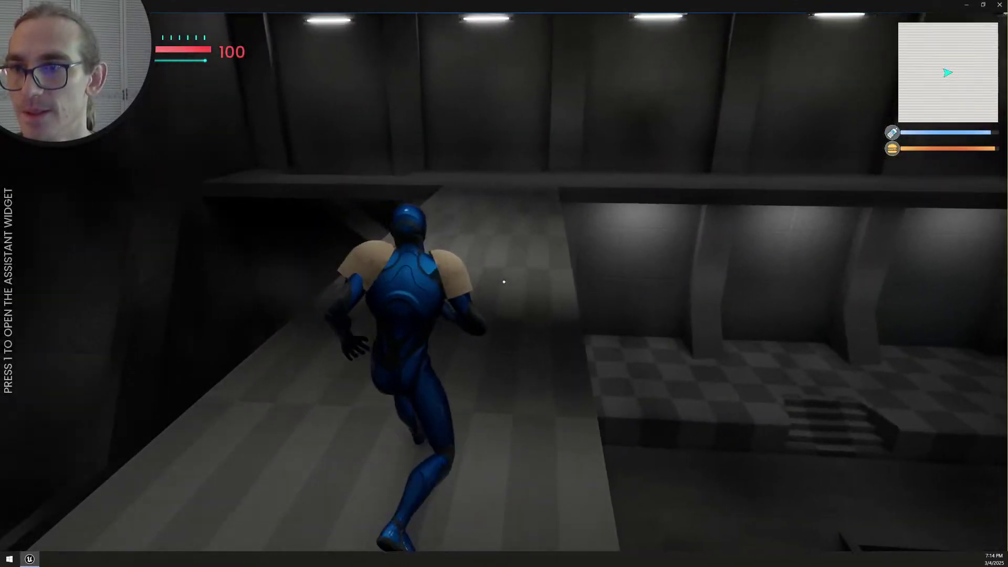
{"action": "key", "text": "w"}
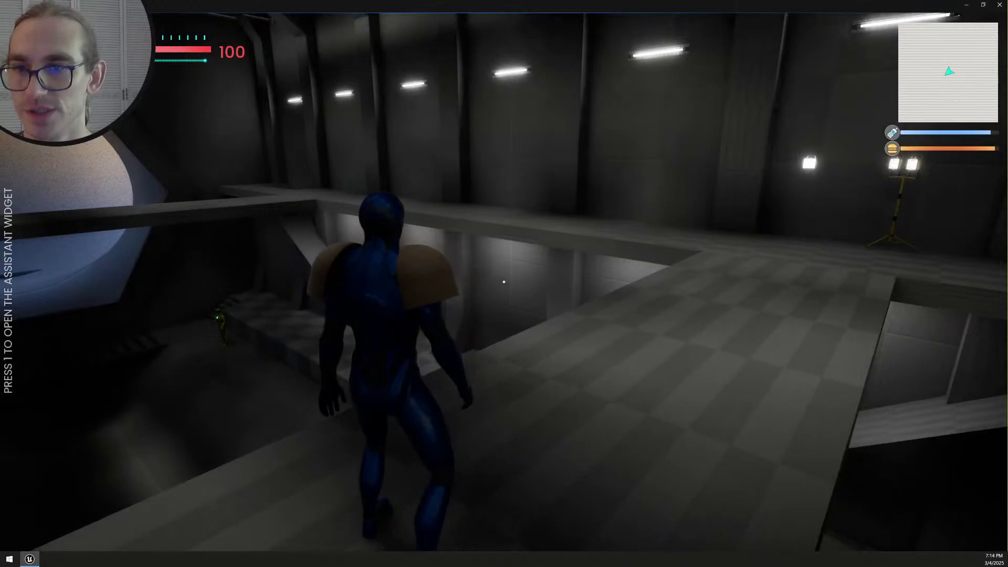
{"action": "key", "text": "Escape"}
Leave the chamber and examine the blockout rooms from above, up to the roofless cross-shaped junction room
{"action": "right_click_drag", "start_coordinate": [562, 370], "coordinate": [614, 407]}
{"action": "key", "text": "w"}
{"action": "scroll", "coordinate": [614, 407], "scroll_direction": "down", "scroll_amount": 3}
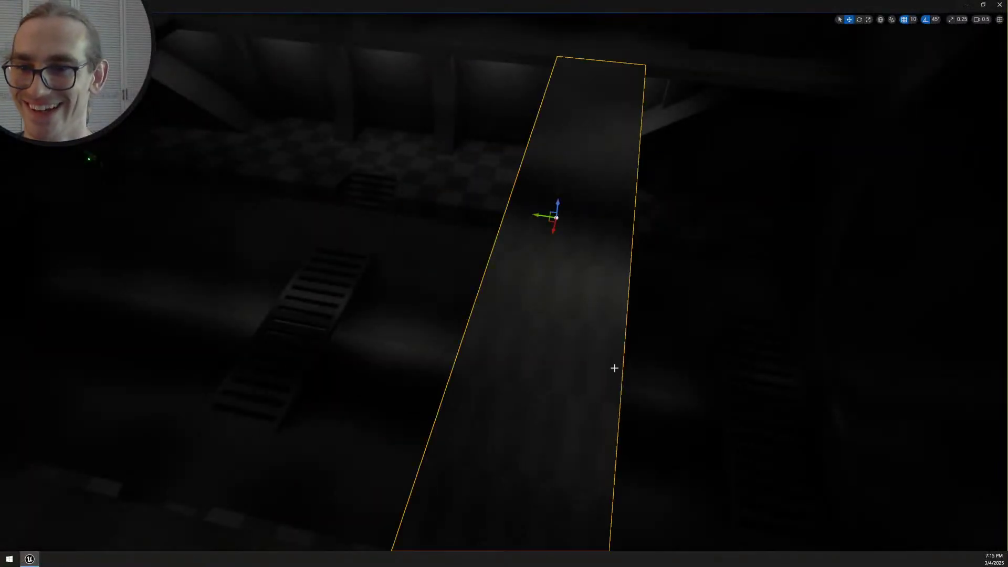
{"action": "right_click_drag", "start_coordinate": [614, 407], "coordinate": [614, 444]}
{"action": "key", "text": "r"}
{"action": "mouse_move", "coordinate": [559, 367]}
{"action": "right_mouse_down"}
{"action": "mouse_move", "coordinate": [528, 354]}
{"action": "mouse_move", "coordinate": [463, 362]}
{"action": "mouse_move", "coordinate": [578, 368]}
{"action": "right_mouse_up"}
{"action": "key", "text": "a"}
{"action": "key", "text": "d"}
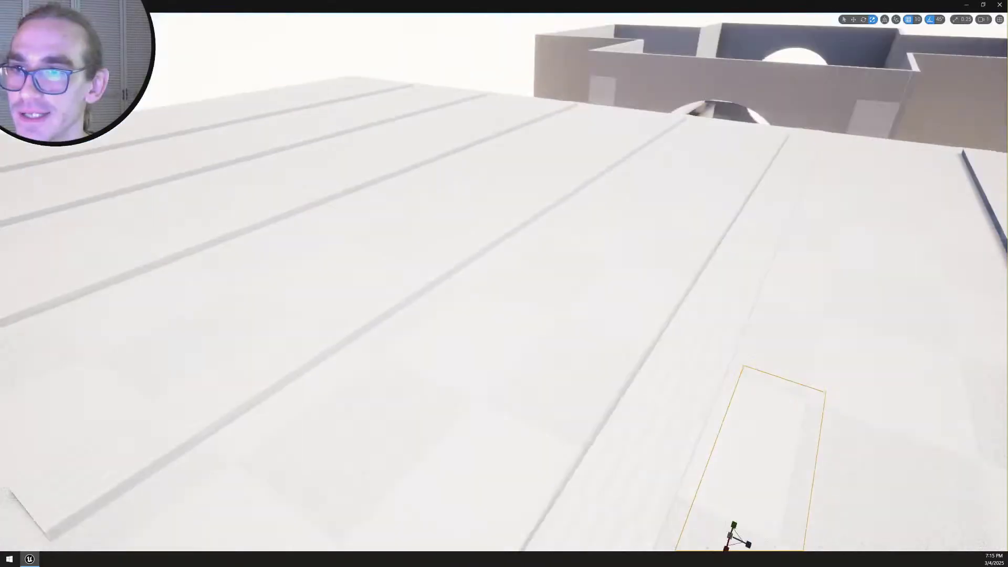
{"action": "key", "text": "q"}
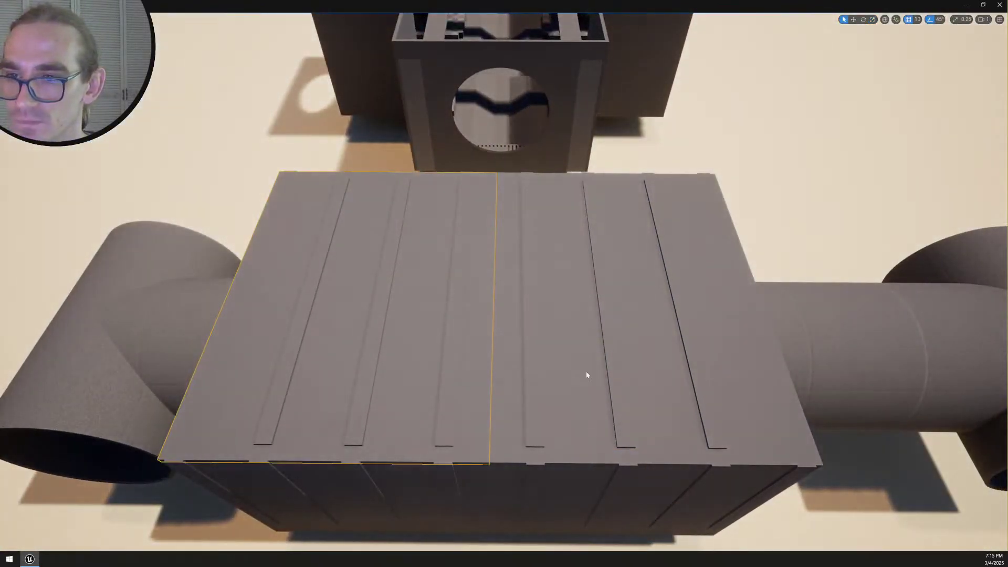
{"action": "right_click_drag", "start_coordinate": [592, 372], "coordinate": [509, 386]}
{"action": "scroll", "coordinate": [599, 360], "scroll_direction": "up", "scroll_amount": 6}
{"action": "right_click_drag", "start_coordinate": [494, 336], "coordinate": [415, 346]}
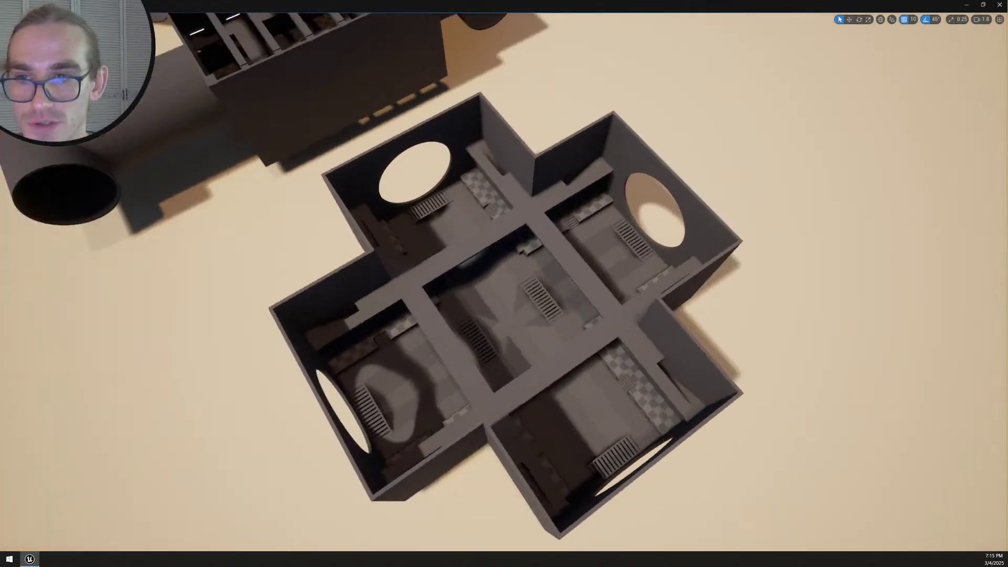
Leave the cross-shaped junction room, look over the blockout rooms and pipes, and examine the green alien character on the desert fortress wall
{"action": "right_click_drag", "start_coordinate": [415, 346], "coordinate": [583, 350]}
{"action": "scroll", "coordinate": [341, 328], "scroll_direction": "down", "scroll_amount": 2}
{"action": "right_click_drag", "start_coordinate": [349, 328], "coordinate": [494, 303]}
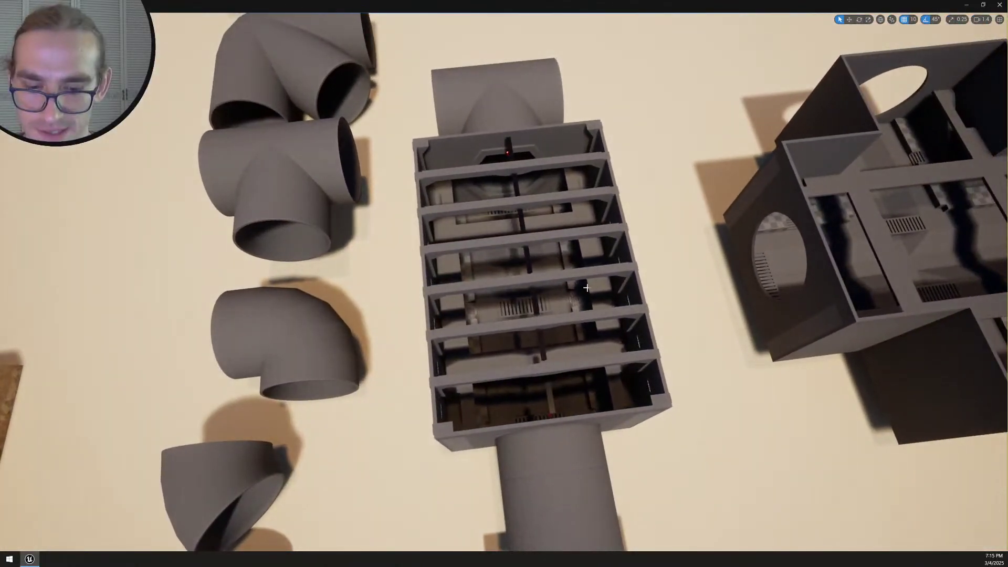
{"action": "mouse_move", "coordinate": [608, 298]}
{"action": "right_mouse_down"}
{"action": "mouse_move", "coordinate": [477, 210]}
{"action": "mouse_move", "coordinate": [368, 204]}
{"action": "mouse_move", "coordinate": [333, 178]}
{"action": "mouse_move", "coordinate": [407, 172]}
{"action": "mouse_move", "coordinate": [422, 181]}
{"action": "mouse_move", "coordinate": [405, 186]}
{"action": "mouse_move", "coordinate": [427, 206]}
{"action": "mouse_move", "coordinate": [582, 311]}
{"action": "mouse_move", "coordinate": [582, 294]}
{"action": "mouse_move", "coordinate": [472, 325]}
{"action": "mouse_move", "coordinate": [570, 321]}
{"action": "mouse_move", "coordinate": [494, 280]}
{"action": "mouse_move", "coordinate": [446, 279]}
{"action": "mouse_move", "coordinate": [604, 299]}
{"action": "mouse_move", "coordinate": [675, 278]}
{"action": "mouse_move", "coordinate": [675, 244]}
{"action": "mouse_move", "coordinate": [673, 257]}
{"action": "right_mouse_up"}
{"action": "scroll", "coordinate": [334, 178], "scroll_direction": "up", "scroll_amount": 6}
{"action": "scroll", "coordinate": [494, 280], "scroll_direction": "down", "scroll_amount": 3}
{"action": "scroll", "coordinate": [604, 300], "scroll_direction": "down", "scroll_amount": 2}
{"action": "scroll", "coordinate": [678, 257], "scroll_direction": "down", "scroll_amount": 2}
{"action": "key", "text": "s"}
{"action": "key", "text": "e"}
{"action": "scroll", "coordinate": [672, 258], "scroll_direction": "down", "scroll_amount": 2}
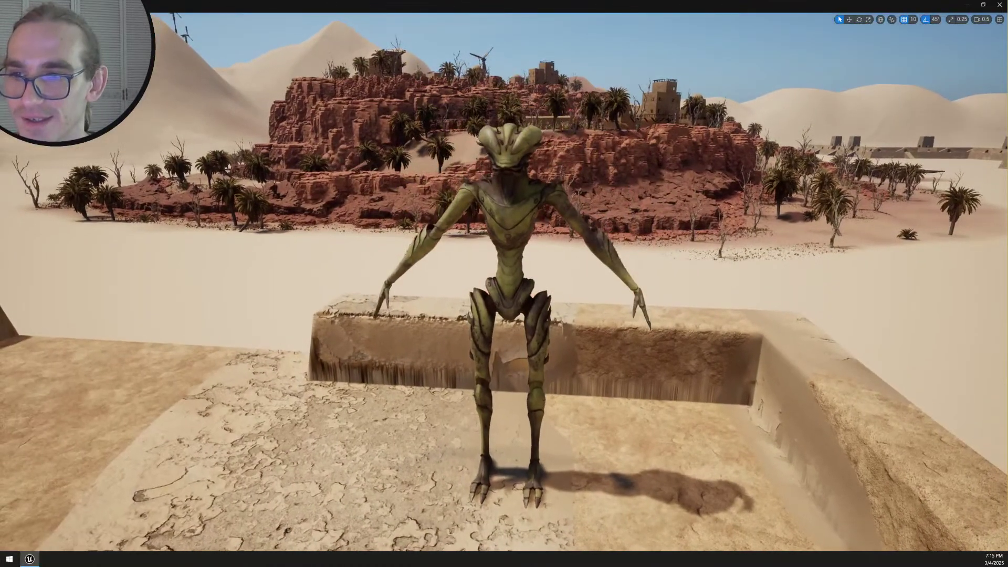
{"action": "right_click_drag", "start_coordinate": [534, 321], "coordinate": [533, 336]}
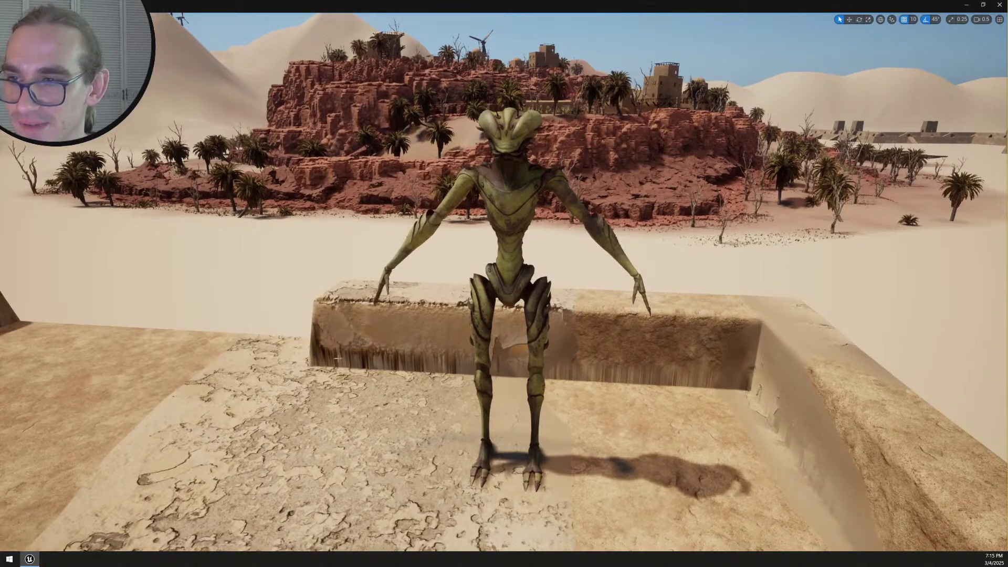
{"action": "right_click_drag", "start_coordinate": [625, 374], "coordinate": [625, 397]}
{"action": "right_click_drag", "start_coordinate": [673, 337], "coordinate": [666, 319]}
{"action": "key", "text": "e"}
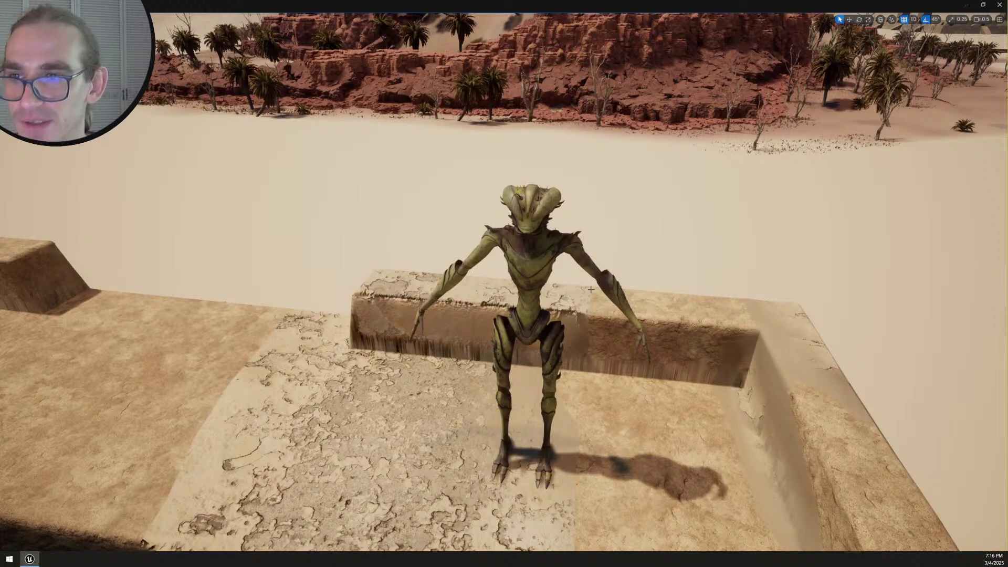
Duplicate the medium ranged robot enemy on the fortress wall and move the copy away toward the blockout area
{"action": "right_click_drag", "start_coordinate": [576, 317], "coordinate": [280, 247]}
{"action": "key", "text": "q"}
{"action": "key", "text": "e"}
{"action": "key", "text": "w"}
{"action": "scroll", "coordinate": [457, 252], "scroll_direction": "up", "scroll_amount": 2}
{"action": "scroll", "coordinate": [467, 209], "scroll_direction": "up", "scroll_amount": 3}
{"action": "scroll", "coordinate": [305, 236], "scroll_direction": "down", "scroll_amount": 2}
{"action": "key", "text": "s"}
{"action": "left_click", "coordinate": [584, 315]}
{"action": "key", "text": "w"}
{"action": "right_click_drag", "start_coordinate": [584, 315], "coordinate": [612, 452]}
{"action": "key", "text": "s"}
{"action": "scroll", "coordinate": [567, 321], "scroll_direction": "up", "scroll_amount": 3}
{"action": "key", "text": "a"}
{"action": "scroll", "coordinate": [570, 418], "scroll_direction": "up", "scroll_amount": 4}
{"action": "right_click_drag", "start_coordinate": [605, 373], "coordinate": [644, 364]}
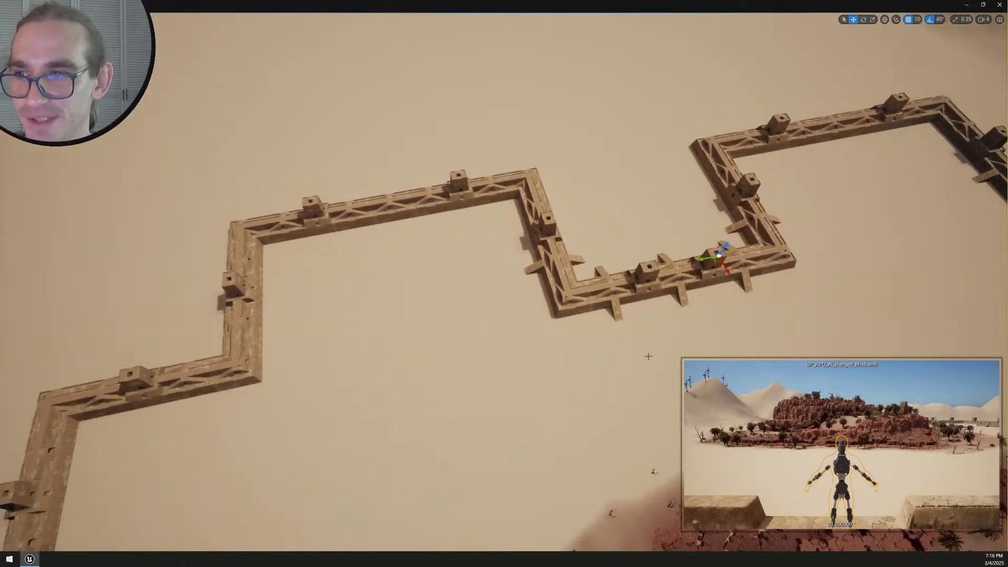
{"action": "left_click_drag", "start_coordinate": [710, 259], "coordinate": [341, 289], "text": "alt"}
{"action": "right_click_drag", "start_coordinate": [342, 288], "coordinate": [273, 288]}
{"action": "right_click_drag", "start_coordinate": [625, 310], "coordinate": [662, 310]}
{"action": "key", "text": "a"}
{"action": "left_click_drag", "start_coordinate": [715, 288], "coordinate": [340, 288]}
Move the duplicated robot enemy into the sewer chamber, over the lower channel near the floor grating
{"action": "key", "text": "f"}
{"action": "right_click_drag", "start_coordinate": [339, 288], "coordinate": [315, 210]}
{"action": "key", "text": "w"}
{"action": "scroll", "coordinate": [340, 288], "scroll_direction": "down", "scroll_amount": 3}
{"action": "right_click_drag", "start_coordinate": [473, 173], "coordinate": [473, 173]}
{"action": "scroll", "coordinate": [472, 173], "scroll_direction": "down", "scroll_amount": 1}
{"action": "left_click_drag", "start_coordinate": [512, 135], "coordinate": [257, 392]}
{"action": "right_click_drag", "start_coordinate": [256, 393], "coordinate": [207, 404]}
{"action": "key", "text": "e"}
{"action": "scroll", "coordinate": [257, 392], "scroll_direction": "down", "scroll_amount": 1}
{"action": "key", "text": "w"}
{"action": "scroll", "coordinate": [257, 393], "scroll_direction": "down", "scroll_amount": 3}
{"action": "right_click_drag", "start_coordinate": [268, 376], "coordinate": [268, 376]}
{"action": "left_click_drag", "start_coordinate": [499, 383], "coordinate": [347, 393]}
{"action": "key", "text": "d"}
{"action": "right_click_drag", "start_coordinate": [385, 397], "coordinate": [334, 376]}
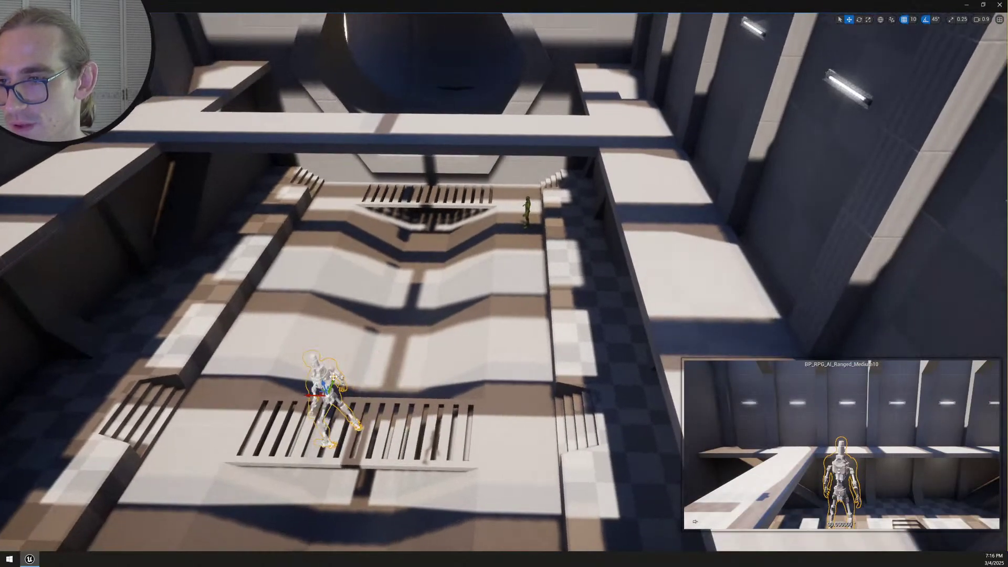
Lower the robot enemy to the chamber's floor and set it on the grated bridge over the channel
{"action": "left_click_drag", "start_coordinate": [328, 393], "coordinate": [358, 272]}
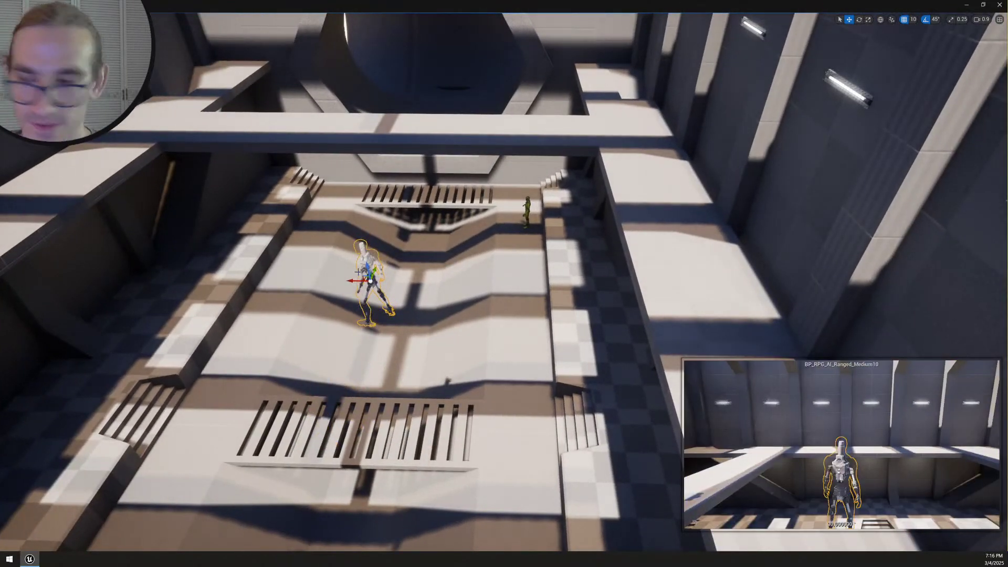
{"action": "key", "text": "End"}
{"action": "right_click_drag", "start_coordinate": [357, 375], "coordinate": [381, 377]}
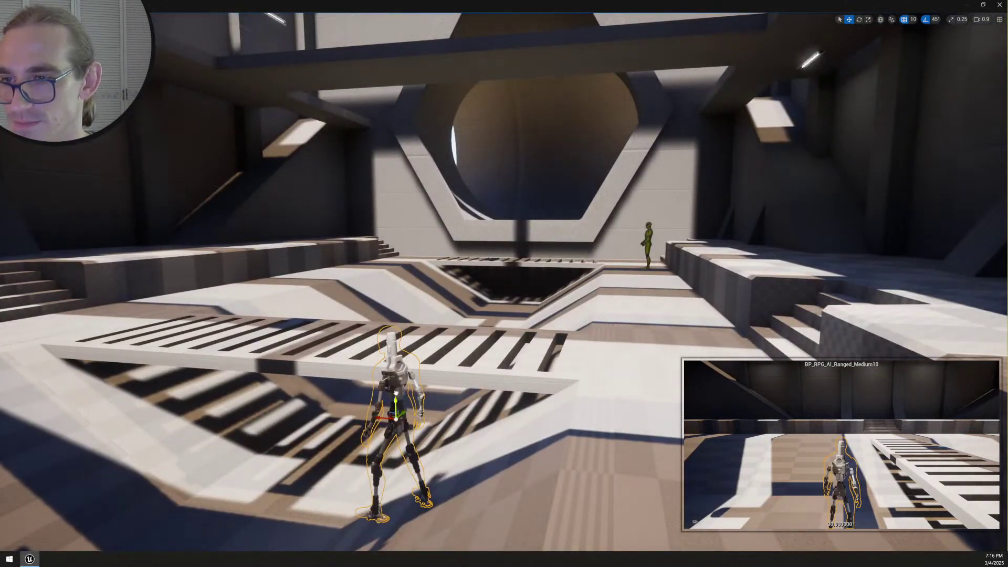
{"action": "left_click_drag", "start_coordinate": [397, 403], "coordinate": [391, 300]}
{"action": "right_click_drag", "start_coordinate": [391, 300], "coordinate": [391, 300]}
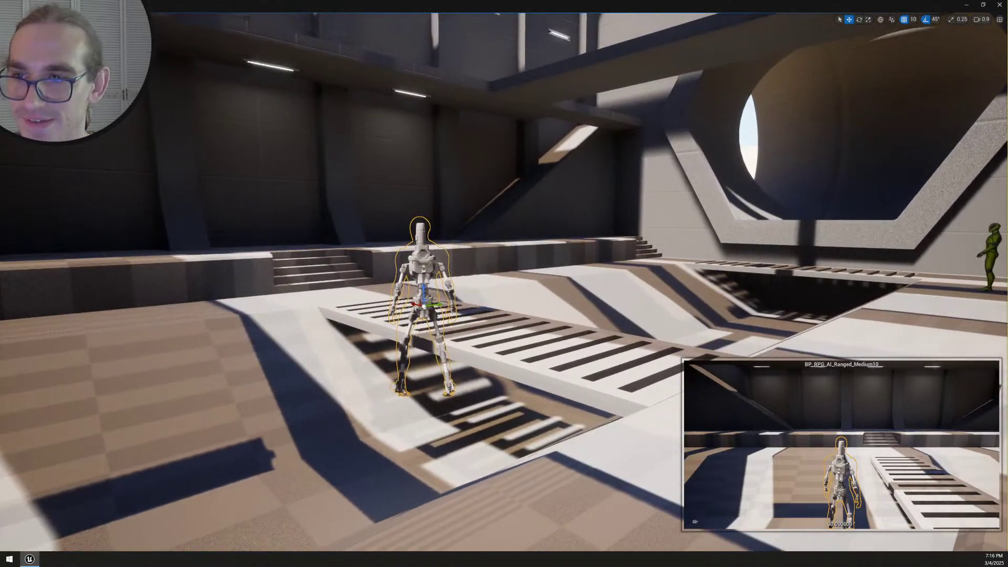
{"action": "left_click_drag", "start_coordinate": [440, 290], "coordinate": [571, 202]}
{"action": "key", "text": "End"}
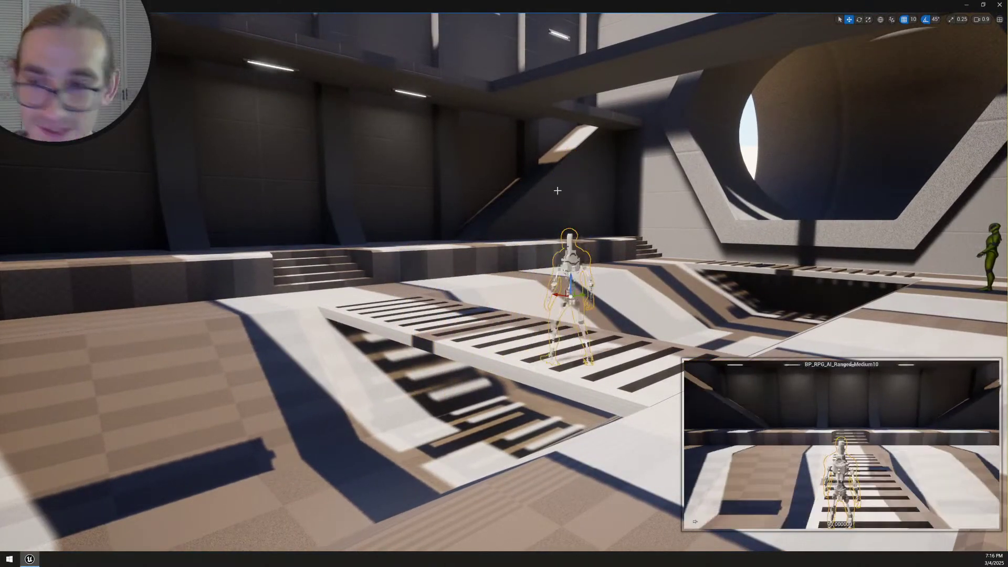
Shift the robot enemy along the grated bridge so it stands near the middle of the channel crossing
{"action": "right_click_drag", "start_coordinate": [559, 196], "coordinate": [559, 196]}
{"action": "key", "text": "a"}
{"action": "scroll", "coordinate": [559, 195], "scroll_direction": "down", "scroll_amount": 2}
{"action": "right_click_drag", "start_coordinate": [589, 287], "coordinate": [589, 287]}
{"action": "left_click_drag", "start_coordinate": [556, 268], "coordinate": [336, 267]}
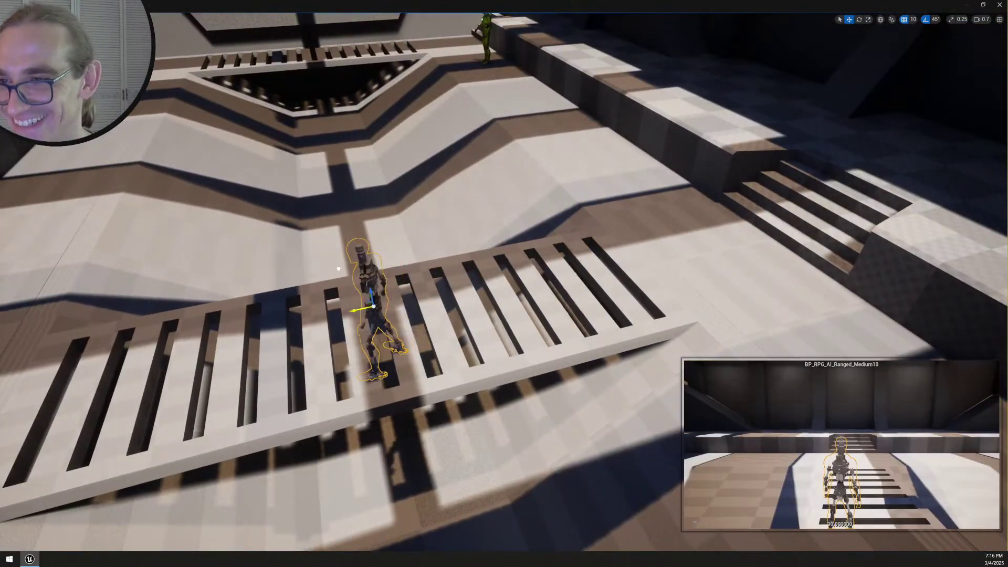
{"action": "right_click_drag", "start_coordinate": [340, 269], "coordinate": [347, 281]}
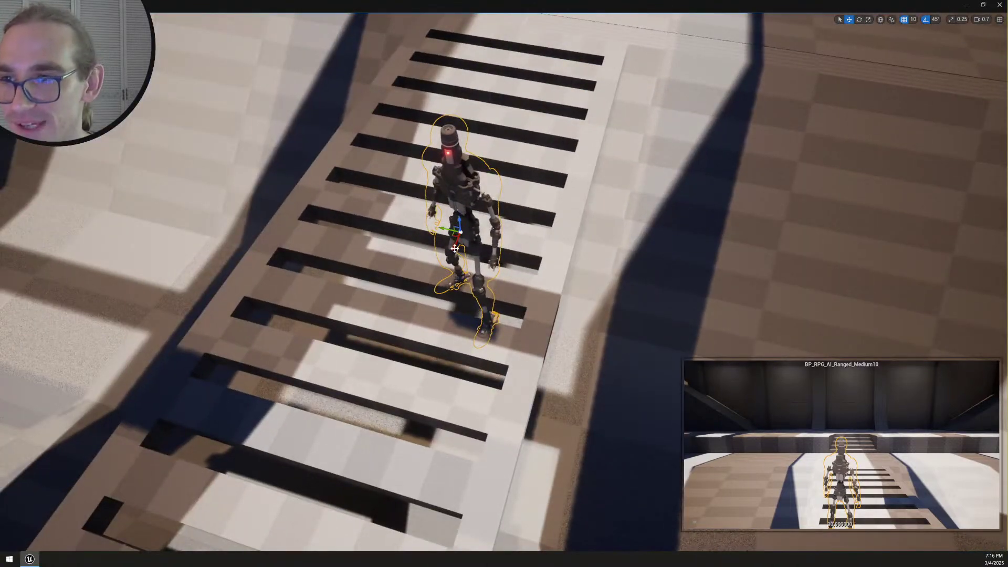
{"action": "left_click_drag", "start_coordinate": [446, 270], "coordinate": [455, 248]}
{"action": "right_click_drag", "start_coordinate": [455, 248], "coordinate": [455, 248]}
{"action": "right_click_drag", "start_coordinate": [480, 291], "coordinate": [479, 291]}
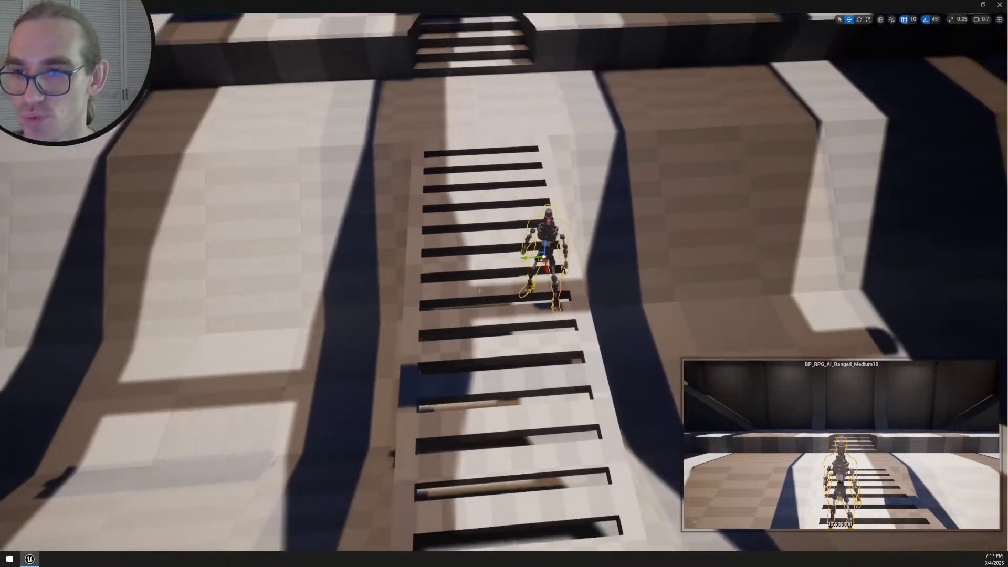
Examine the robot enemy's position on the grated bridge from around and above the chamber
{"action": "right_click_drag", "start_coordinate": [522, 259], "coordinate": [514, 282]}
{"action": "key", "text": "d"}
{"action": "key", "text": "w"}
{"action": "scroll", "coordinate": [546, 257], "scroll_direction": "down", "scroll_amount": 2}
{"action": "scroll", "coordinate": [546, 257], "scroll_direction": "down", "scroll_amount": 1}
{"action": "key", "text": "d"}
{"action": "key", "text": "w"}
{"action": "key", "text": "a"}
{"action": "scroll", "coordinate": [546, 256], "scroll_direction": "up", "scroll_amount": 3}
{"action": "key", "text": "s"}
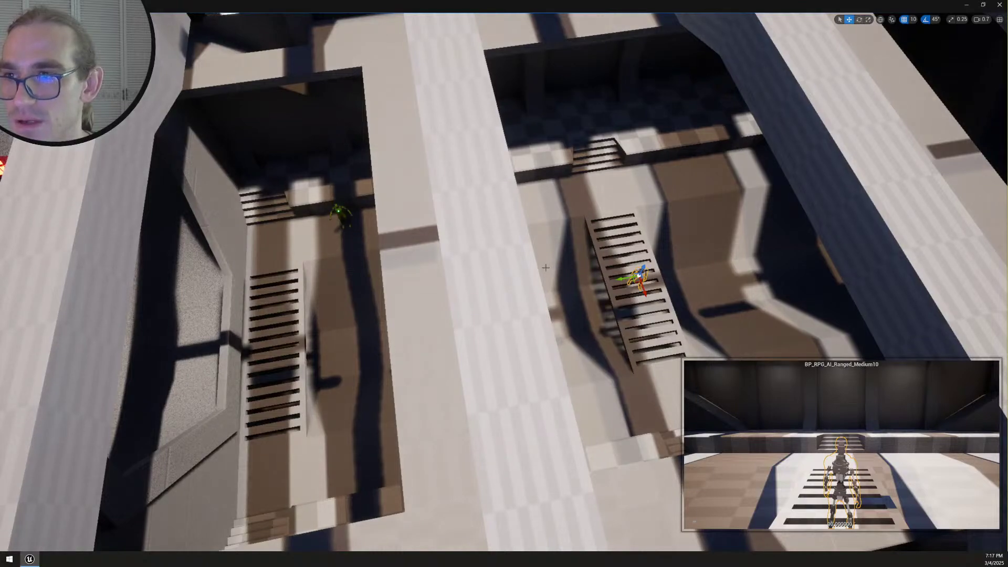
Bring the glowing-eyed helmet, the rifle and the three grenades from the desert sand into the sewer chamber
{"action": "key", "text": "Escape"}
{"action": "right_click_drag", "start_coordinate": [639, 252], "coordinate": [639, 252]}
{"action": "scroll", "coordinate": [639, 252], "scroll_direction": "up", "scroll_amount": 3}
{"action": "key", "text": "w"}
{"action": "scroll", "coordinate": [639, 252], "scroll_direction": "up", "scroll_amount": 3}
{"action": "scroll", "coordinate": [640, 252], "scroll_direction": "down", "scroll_amount": 2}
{"action": "scroll", "coordinate": [640, 251], "scroll_direction": "down", "scroll_amount": 2}
{"action": "scroll", "coordinate": [639, 251], "scroll_direction": "down", "scroll_amount": 1}
{"action": "scroll", "coordinate": [640, 251], "scroll_direction": "down", "scroll_amount": 1}
{"action": "right_click_drag", "start_coordinate": [422, 366], "coordinate": [421, 366]}
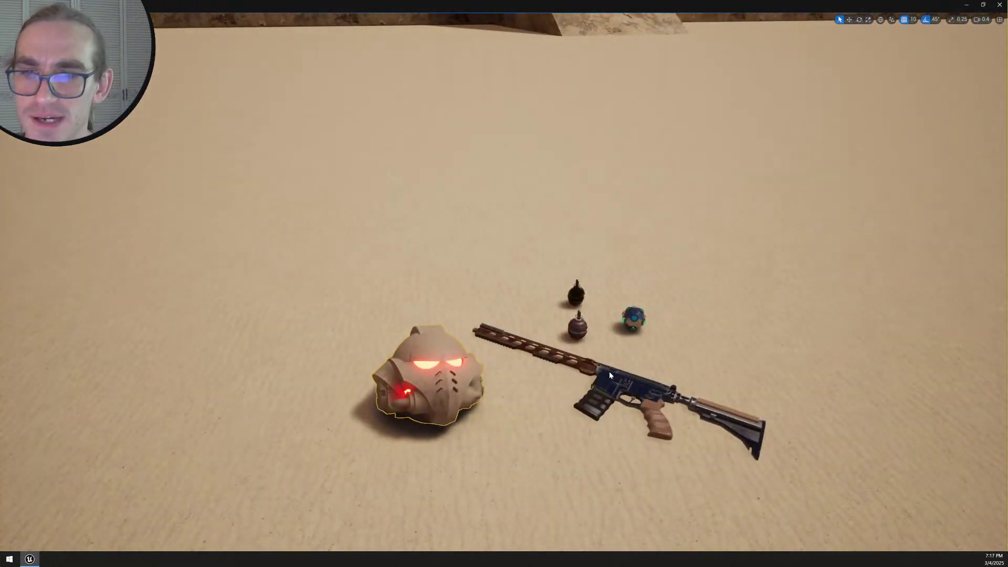
{"action": "scroll", "coordinate": [660, 329], "scroll_direction": "up", "scroll_amount": 4}
{"action": "right_click_drag", "start_coordinate": [660, 330], "coordinate": [661, 330]}
{"action": "mouse_move", "coordinate": [679, 340]}
{"action": "right_mouse_down"}
{"action": "mouse_move", "coordinate": [649, 346]}
{"action": "mouse_move", "coordinate": [679, 339]}
{"action": "right_mouse_up"}
{"action": "key", "text": "w"}
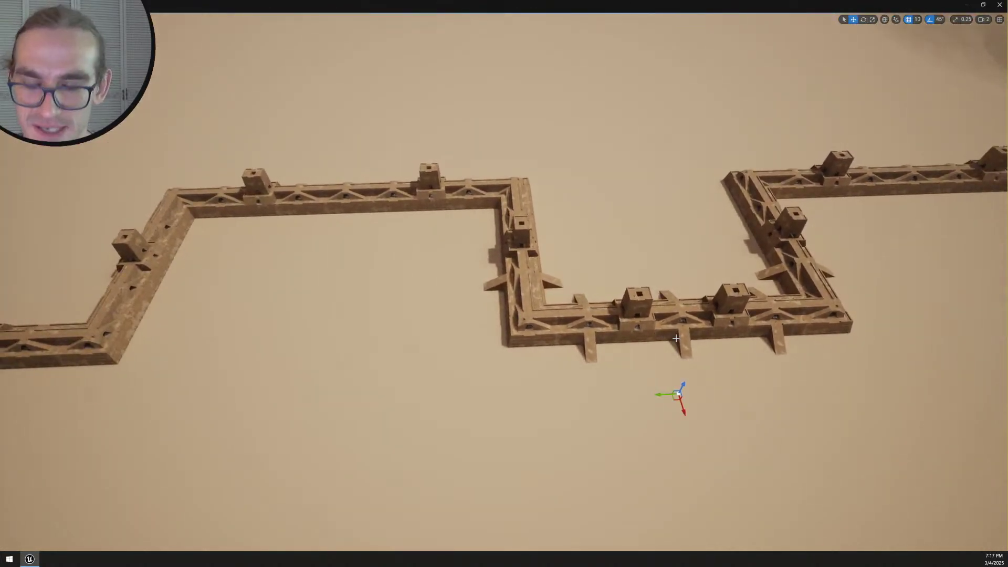
{"action": "mouse_move", "coordinate": [362, 433]}
{"action": "right_mouse_down"}
{"action": "mouse_move", "coordinate": [273, 420]}
{"action": "mouse_move", "coordinate": [361, 433]}
{"action": "right_mouse_up"}
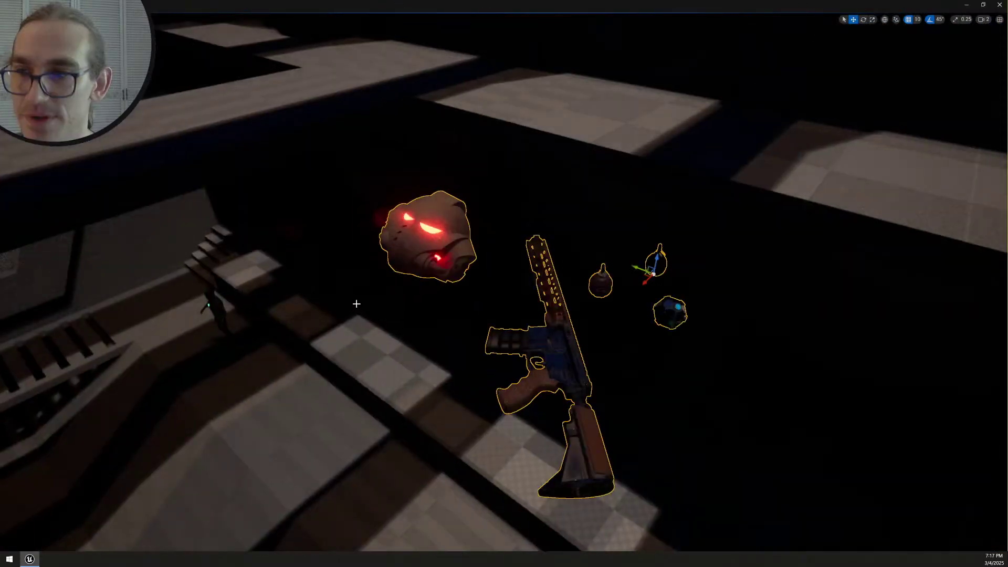
Place the helmet, rifle and grenades together on the chamber's upper side walkway, beside the wall with the fluorescent lights
{"action": "right_click_drag", "start_coordinate": [353, 300], "coordinate": [310, 262]}
{"action": "scroll", "coordinate": [504, 284], "scroll_direction": "down", "scroll_amount": 2}
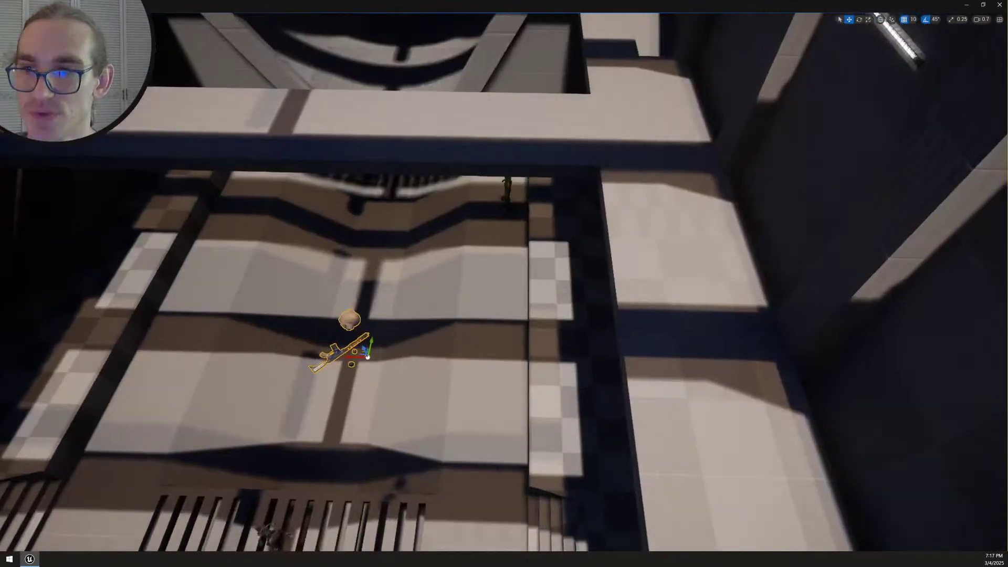
{"action": "right_click_drag", "start_coordinate": [283, 389], "coordinate": [282, 391]}
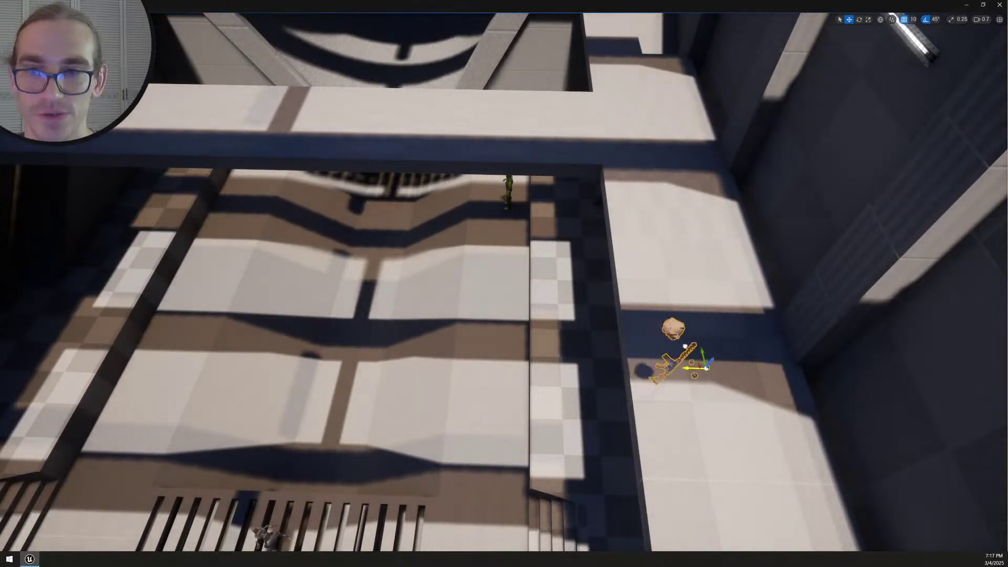
{"action": "right_click_drag", "start_coordinate": [688, 384], "coordinate": [729, 381]}
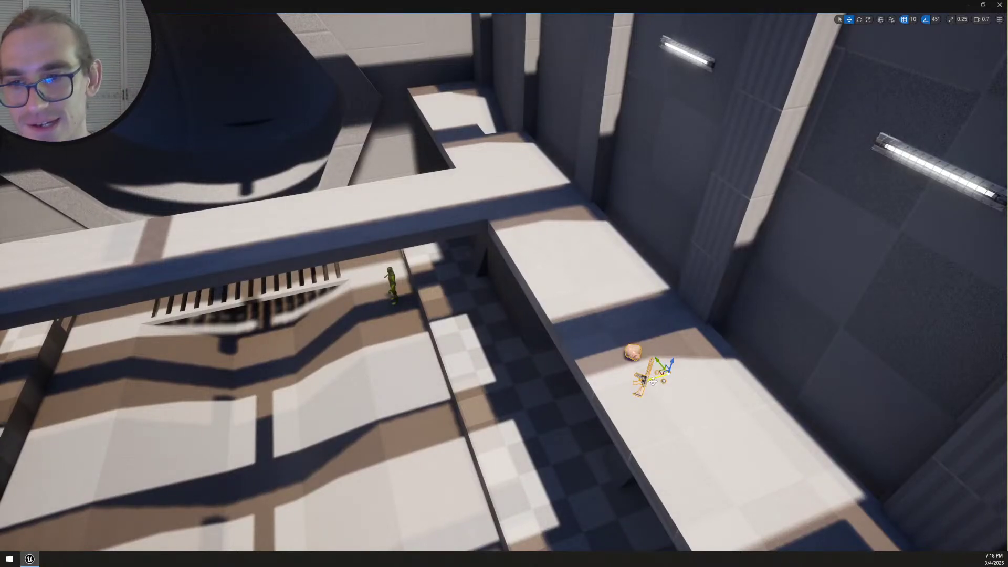
{"action": "key", "text": "w"}
{"action": "right_click_drag", "start_coordinate": [663, 378], "coordinate": [785, 362]}
{"action": "mouse_move", "coordinate": [599, 375]}
{"action": "right_mouse_down"}
{"action": "mouse_move", "coordinate": [631, 362]}
{"action": "mouse_move", "coordinate": [633, 375]}
{"action": "mouse_move", "coordinate": [599, 375]}
{"action": "right_mouse_up"}
{"action": "key", "text": "s"}
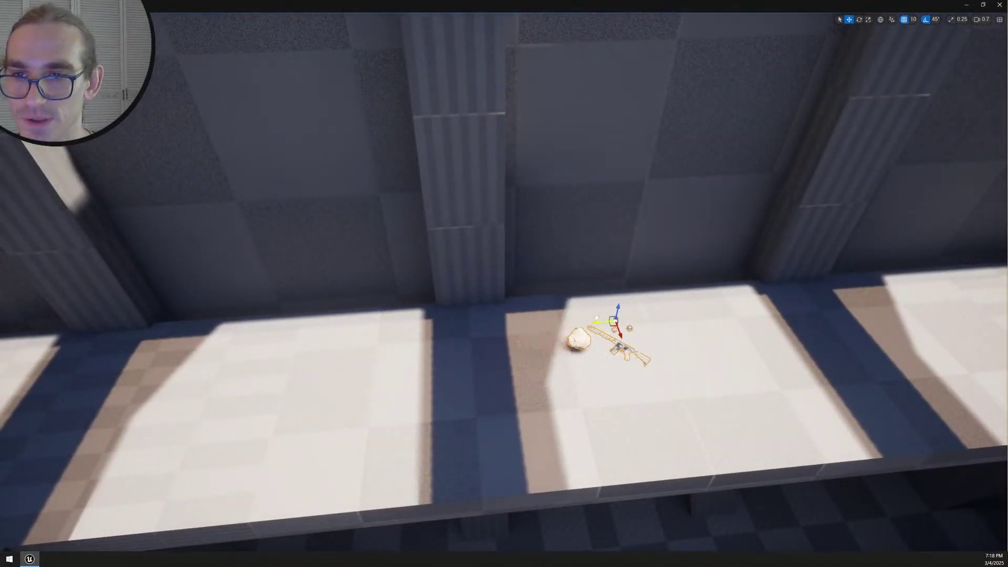
Rotate the sunlight until the sewer chamber is dark, leaving its artificial lights as the main illumination
{"action": "key", "text": "q"}
{"action": "right_click_drag", "start_coordinate": [607, 343], "coordinate": [468, 342]}
{"action": "key", "text": "w"}
{"action": "scroll", "coordinate": [720, 326], "scroll_direction": "down", "scroll_amount": 3}
{"action": "key", "text": "s"}
{"action": "right_click_drag", "start_coordinate": [736, 341], "coordinate": [589, 364]}
{"action": "scroll", "coordinate": [625, 363], "scroll_direction": "up", "scroll_amount": 1}
{"action": "key", "text": "ctrl+l"}
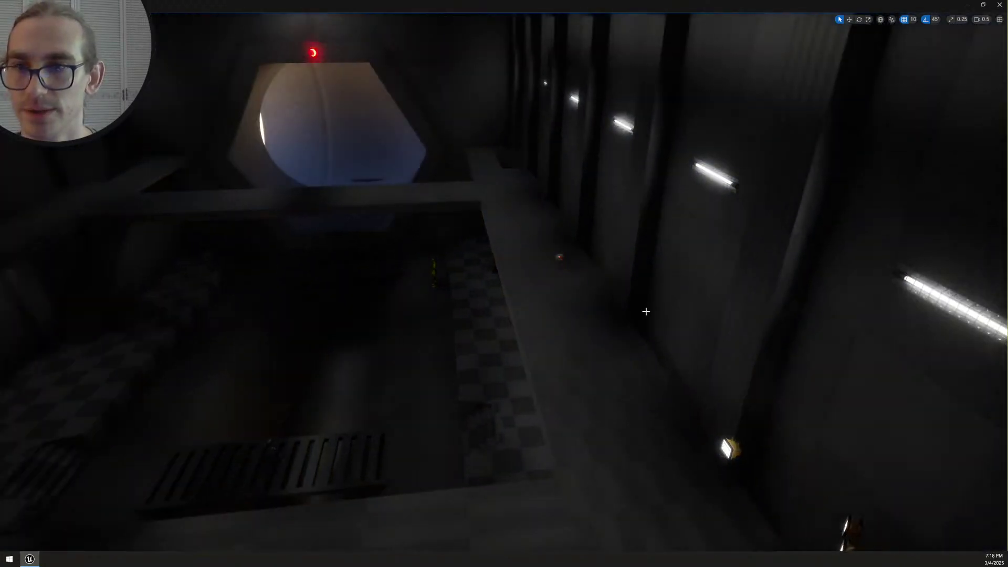
{"action": "mouse_move", "coordinate": [646, 310]}
{"action": "right_mouse_down"}
{"action": "mouse_move", "coordinate": [677, 378]}
{"action": "mouse_move", "coordinate": [638, 315]}
{"action": "mouse_move", "coordinate": [654, 315]}
{"action": "right_mouse_up"}
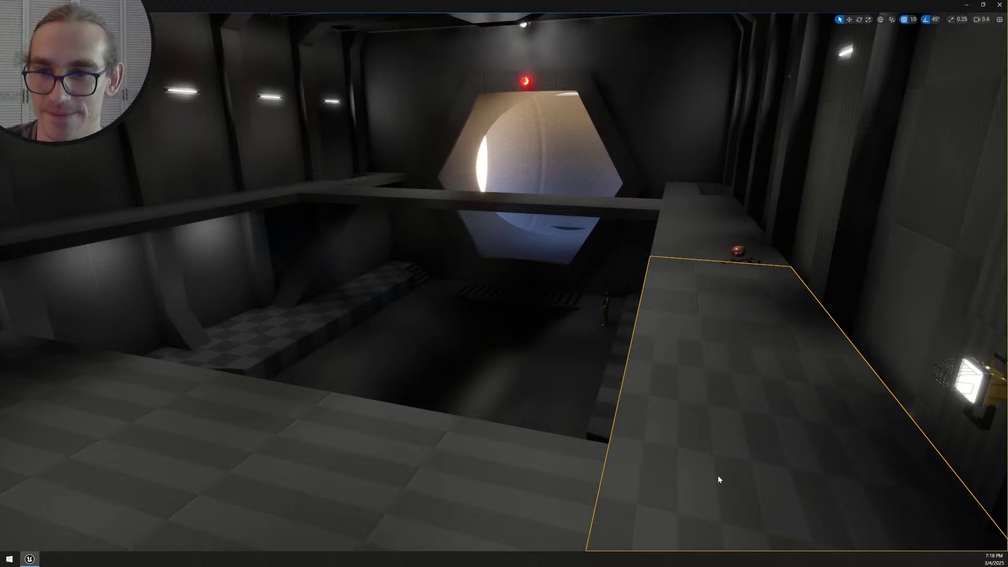
Start a play test on the upper side walkway, run to the loot and pick up the helmet, rifle and grenades
{"action": "key", "text": "alt+p"}
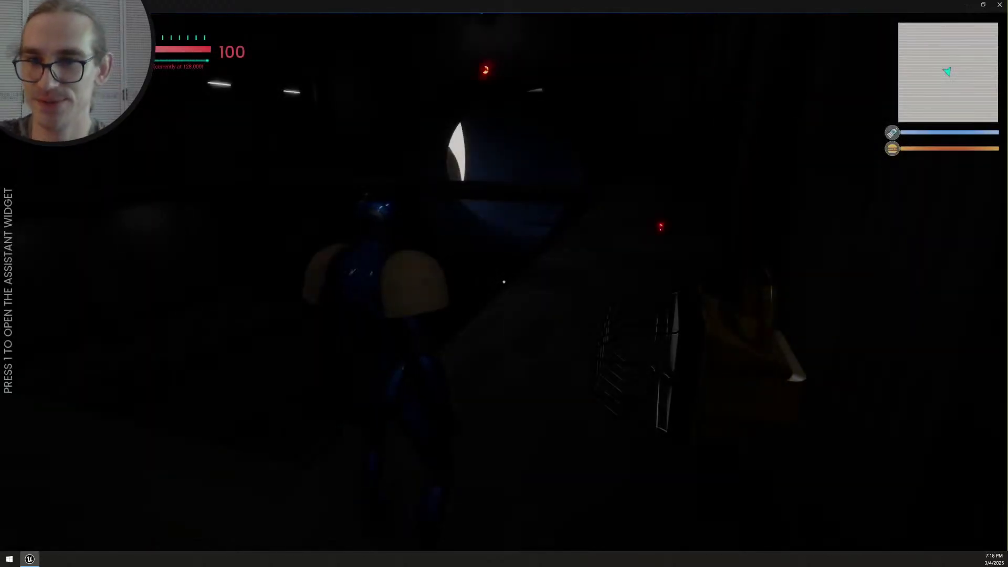
{"action": "key", "text": "w"}
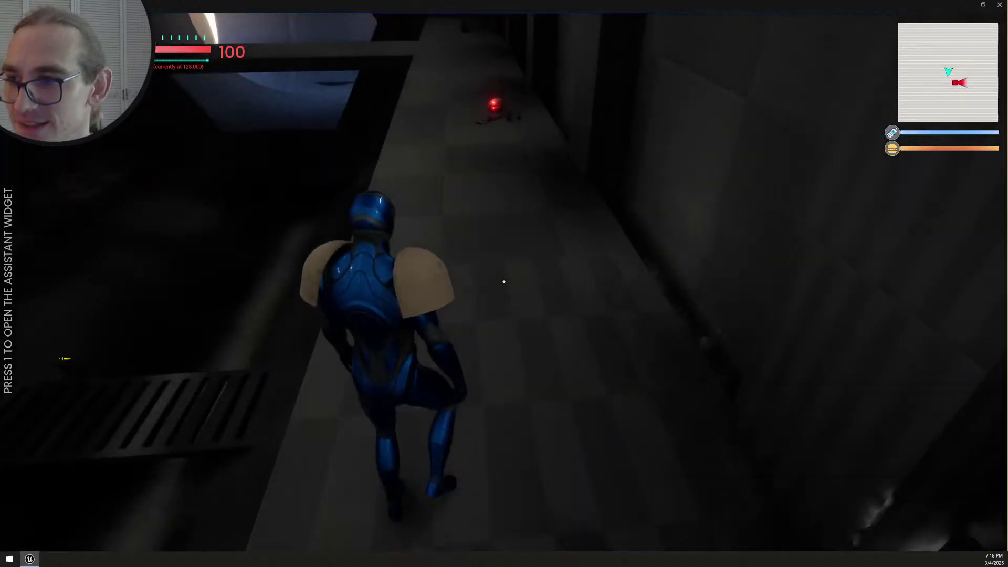
{"action": "key", "text": "w"}
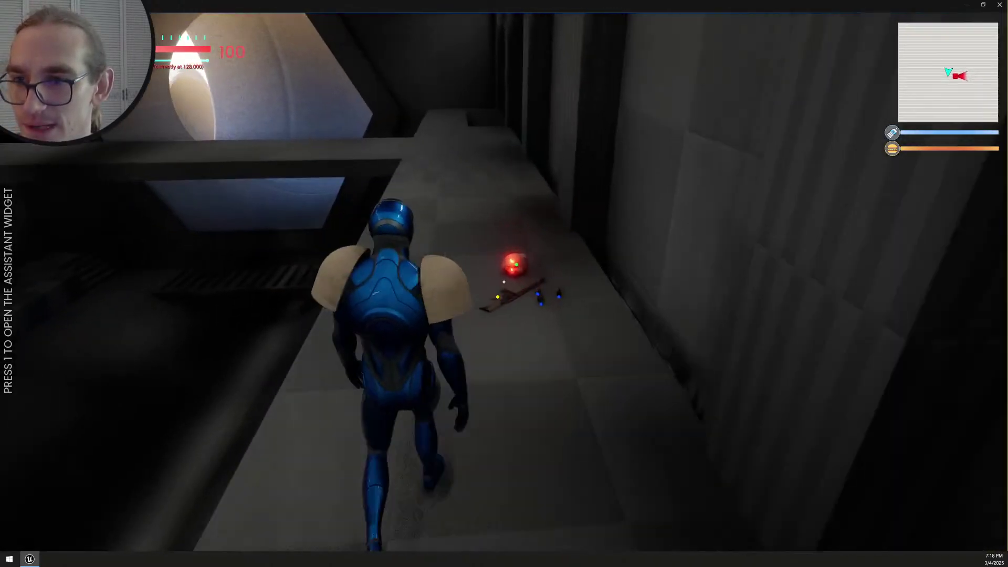
{"action": "key", "text": "w"}
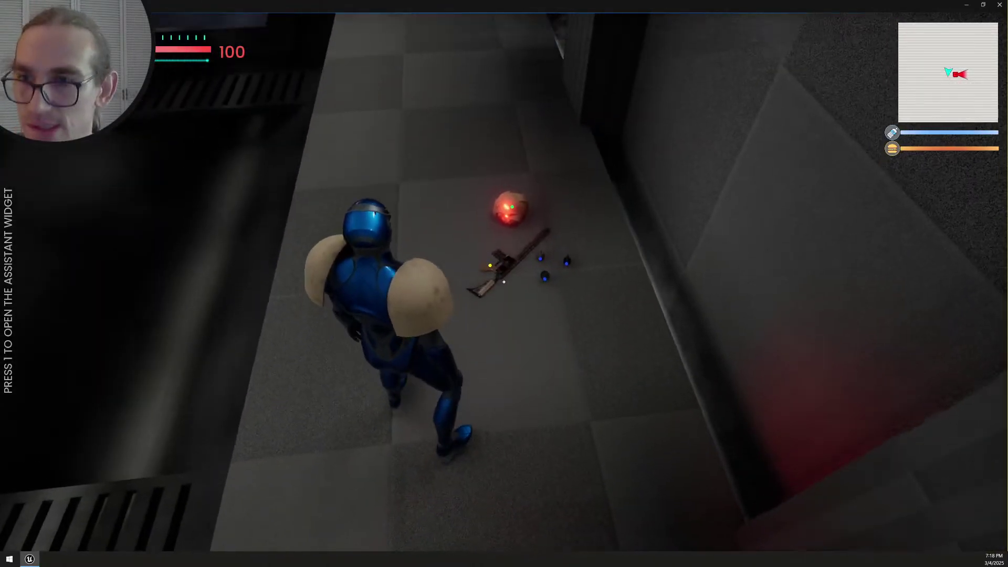
{"action": "key", "text": "f"}
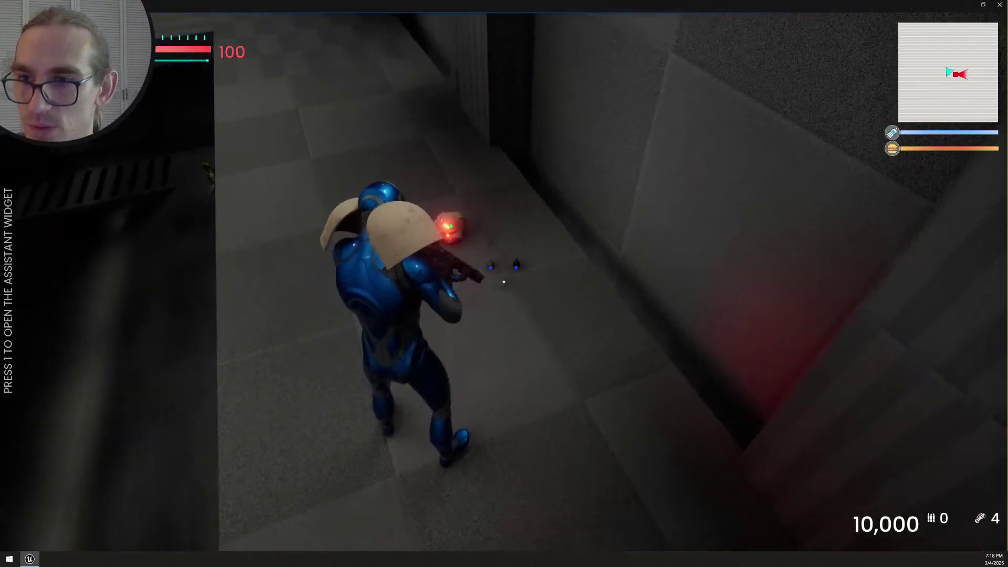
{"action": "key", "text": "w"}
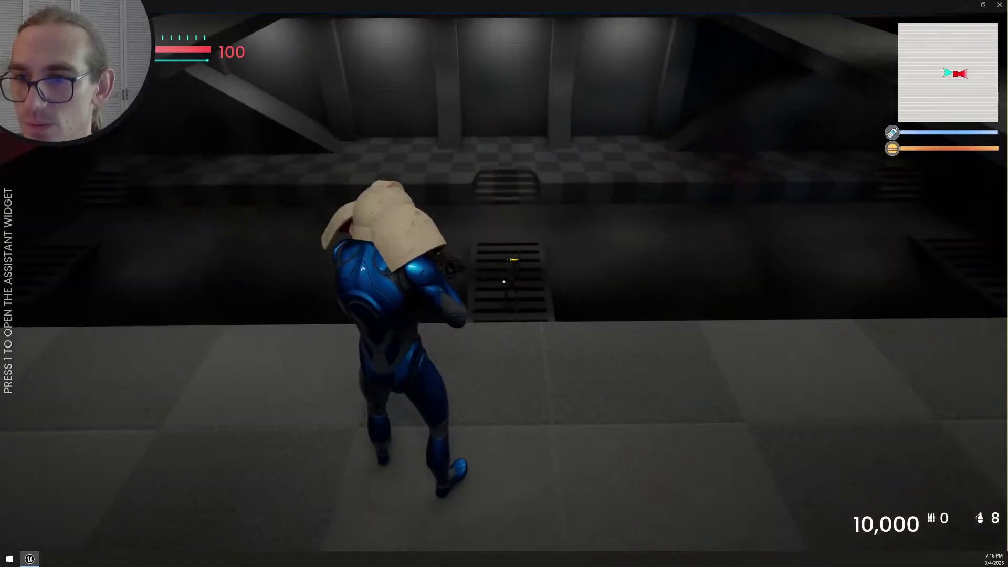
Scout the enemy on the grated bridge below from the upper walkways and the crossing bridge, partly crouched
{"action": "key", "text": "w"}
{"action": "key", "text": "w"}
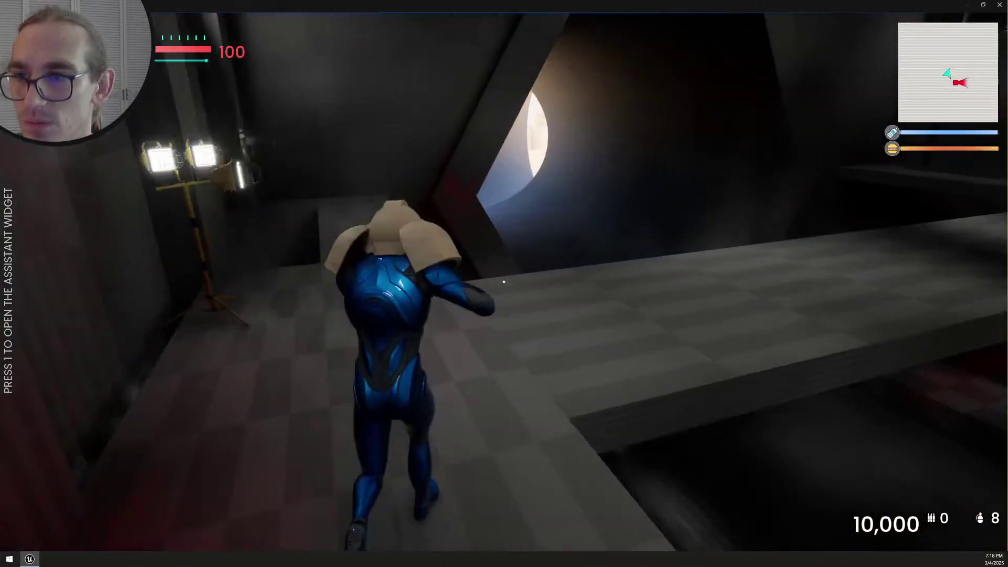
{"action": "key", "text": "w"}
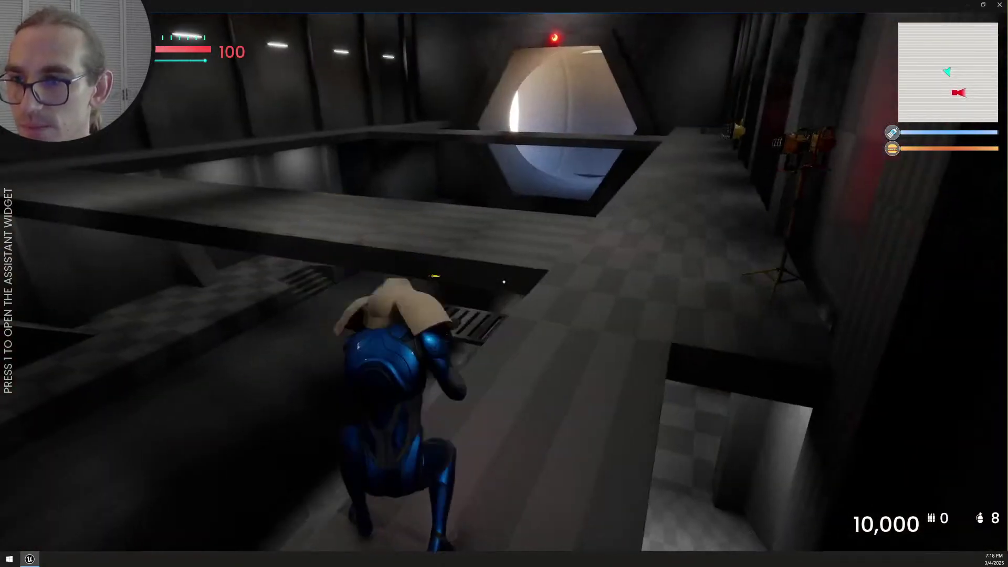
{"action": "key", "text": "w"}
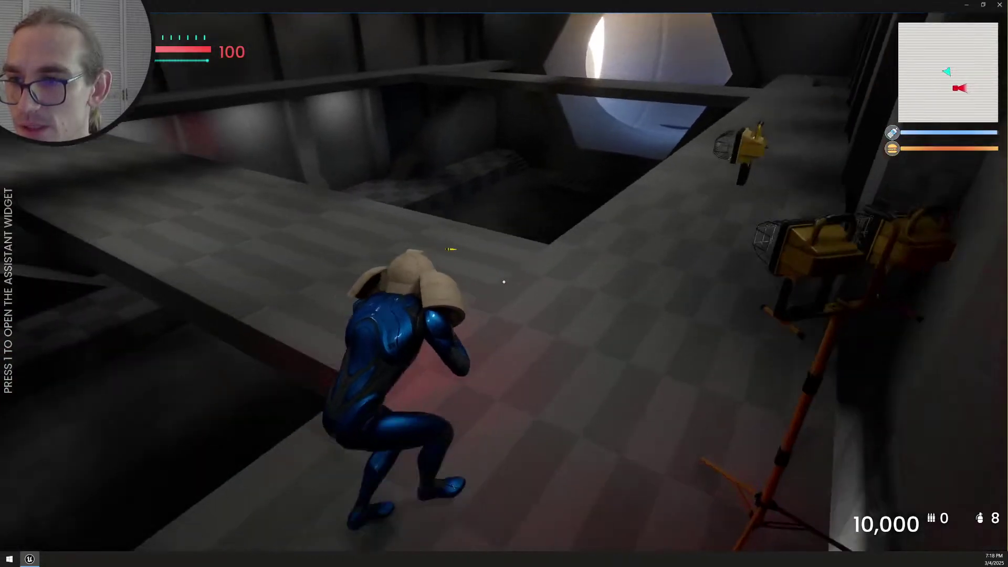
{"action": "key", "text": "w"}
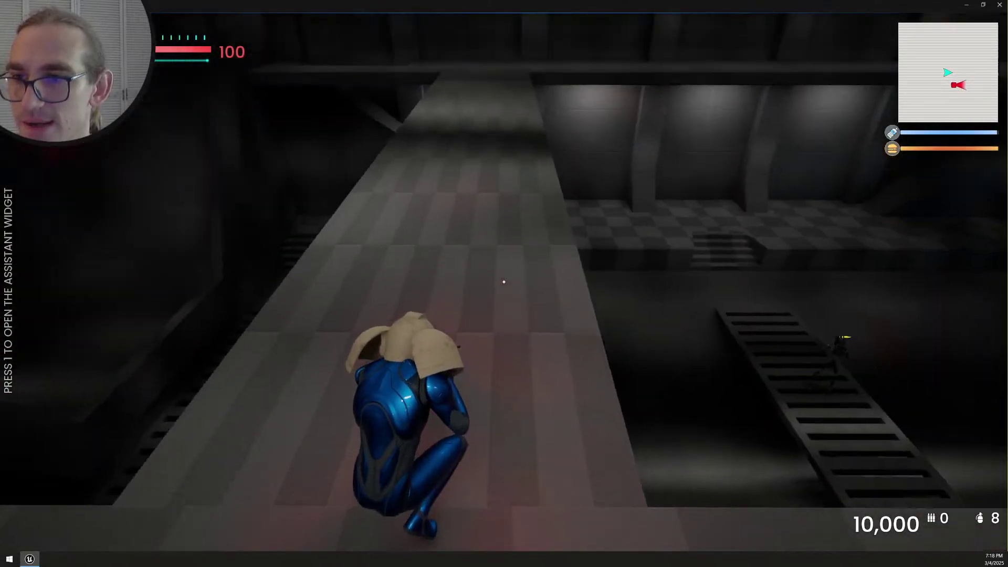
{"action": "key", "text": "w"}
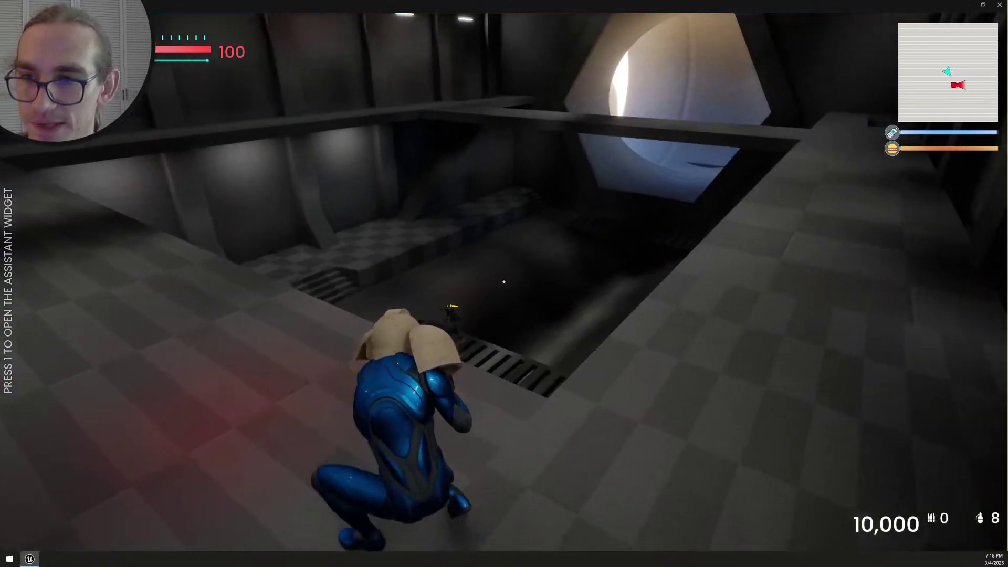
{"action": "key", "text": "w"}
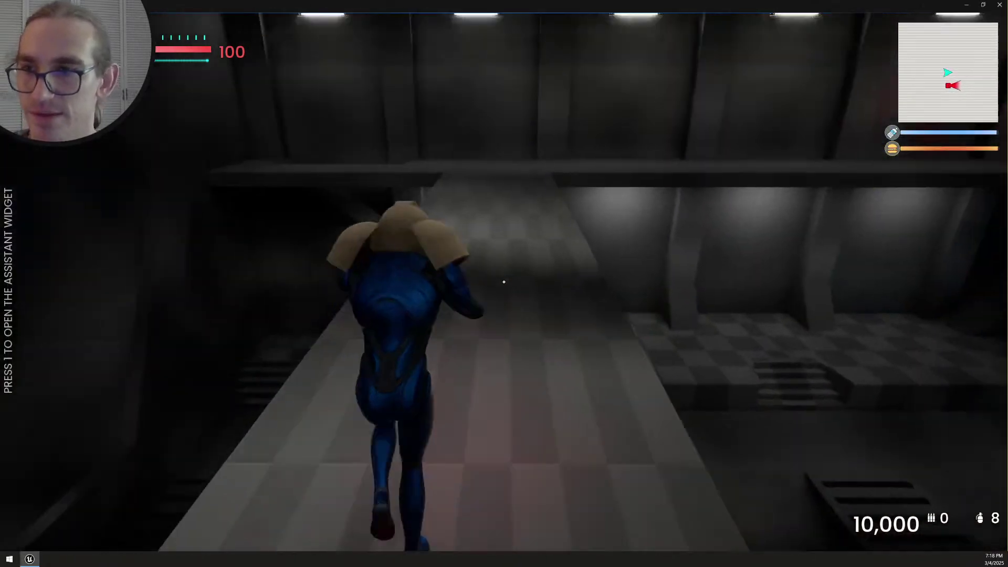
Go down through the walkway opening to the lower side walkway and shoot the enemy on the grated bridge
{"action": "key", "text": "w"}
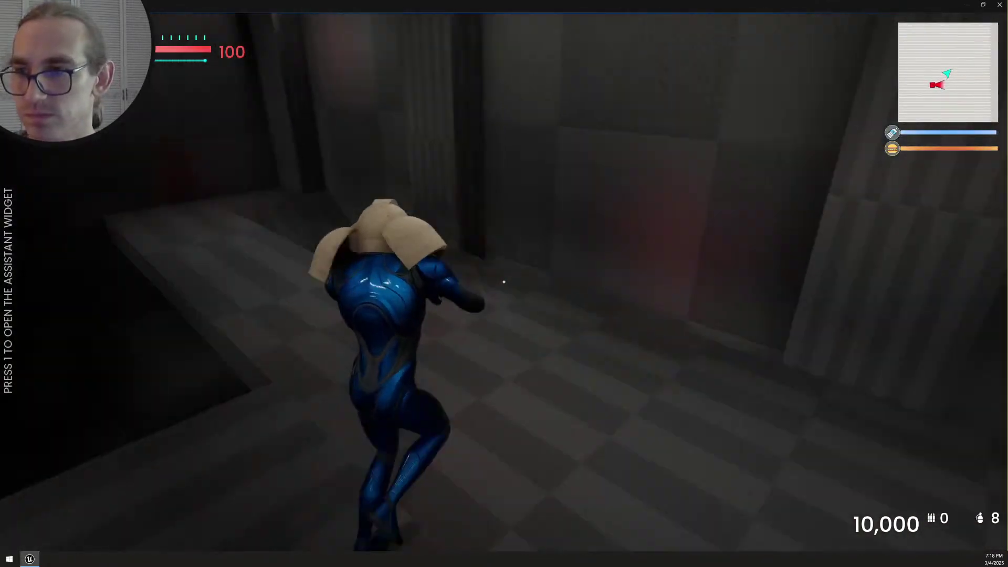
{"action": "key", "text": "w"}
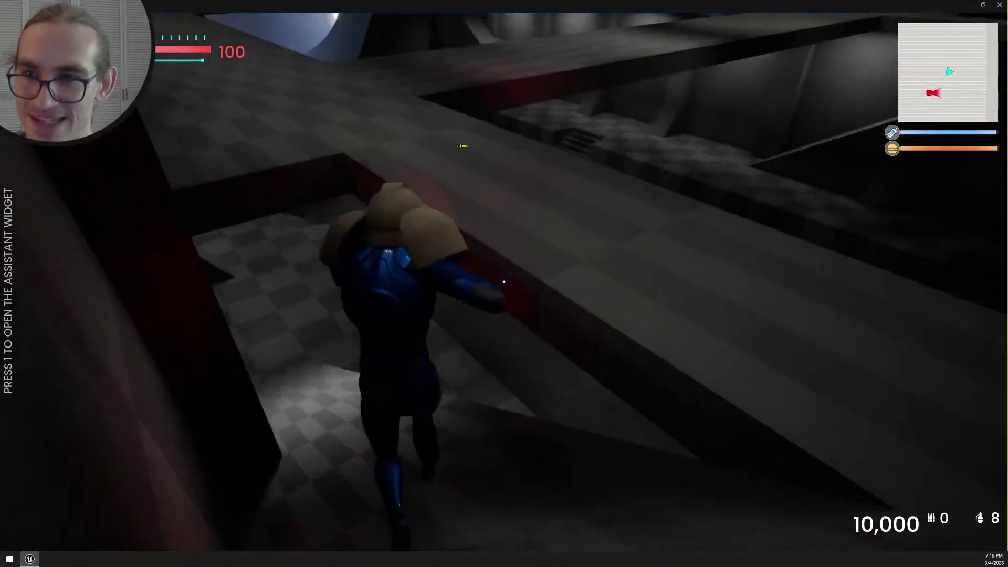
{"action": "key", "text": "w"}
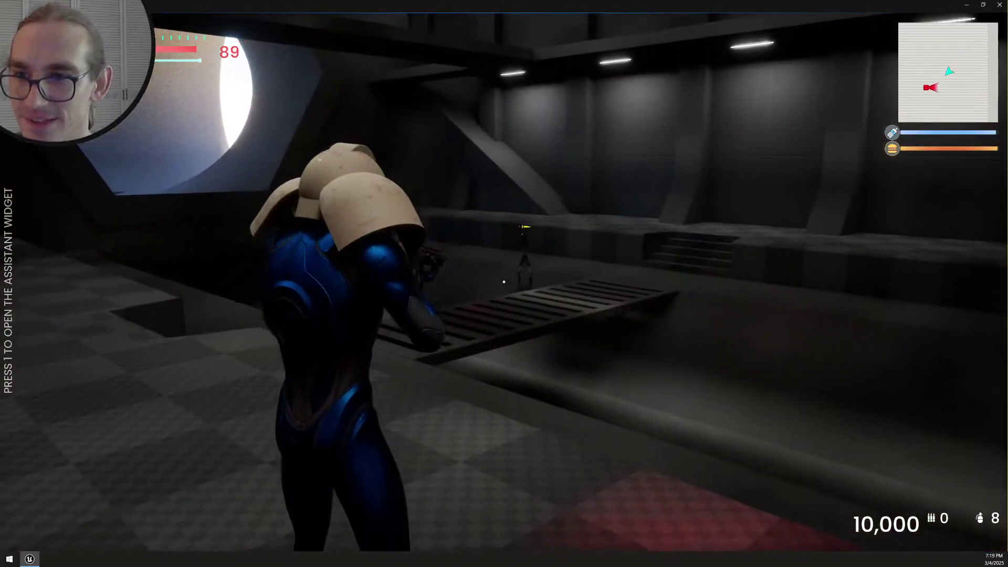
{"action": "left_click", "coordinate": [504, 282]}
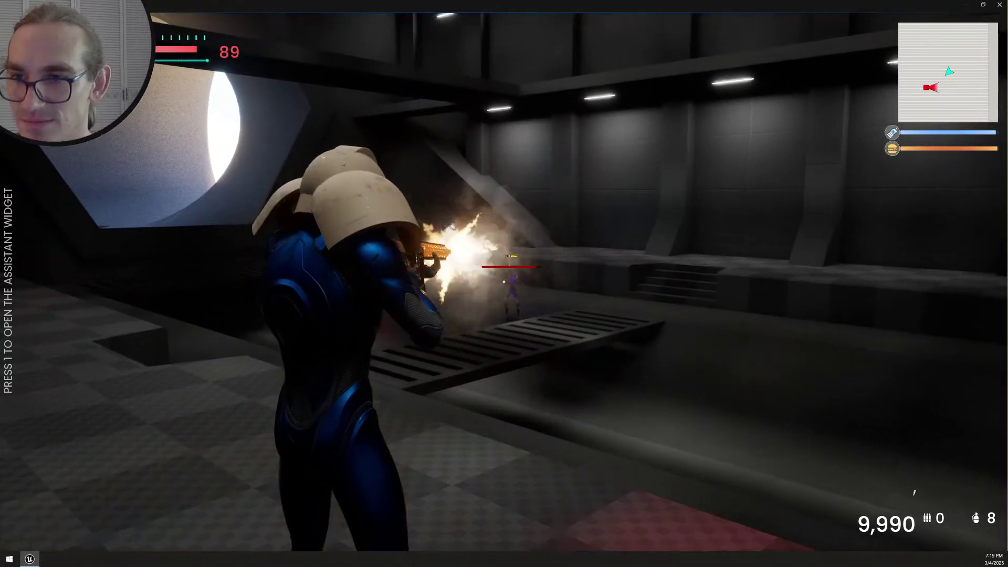
{"action": "left_click_drag", "start_coordinate": [504, 282], "coordinate": [507, 284]}
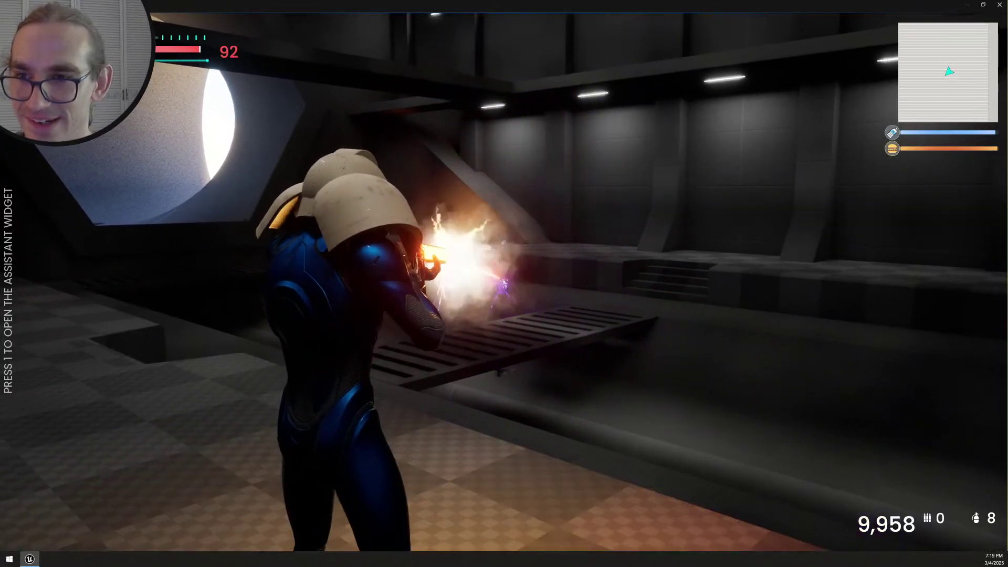
Test the rifle's fire and aiming along the dark lower side walkway beside the large round tunnel
{"action": "key", "text": "w"}
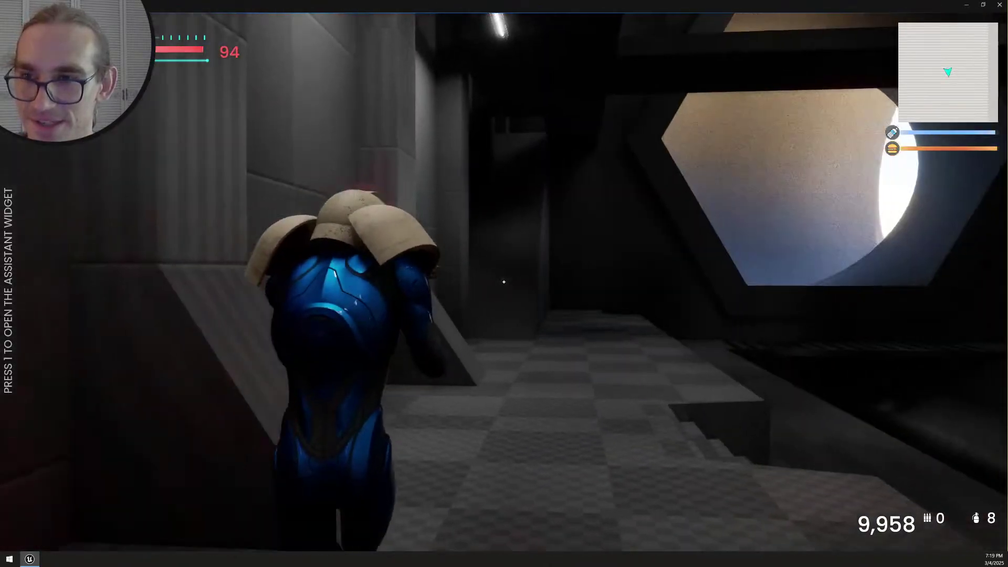
{"action": "left_click", "coordinate": [503, 282]}
{"action": "left_click", "coordinate": [503, 282]}
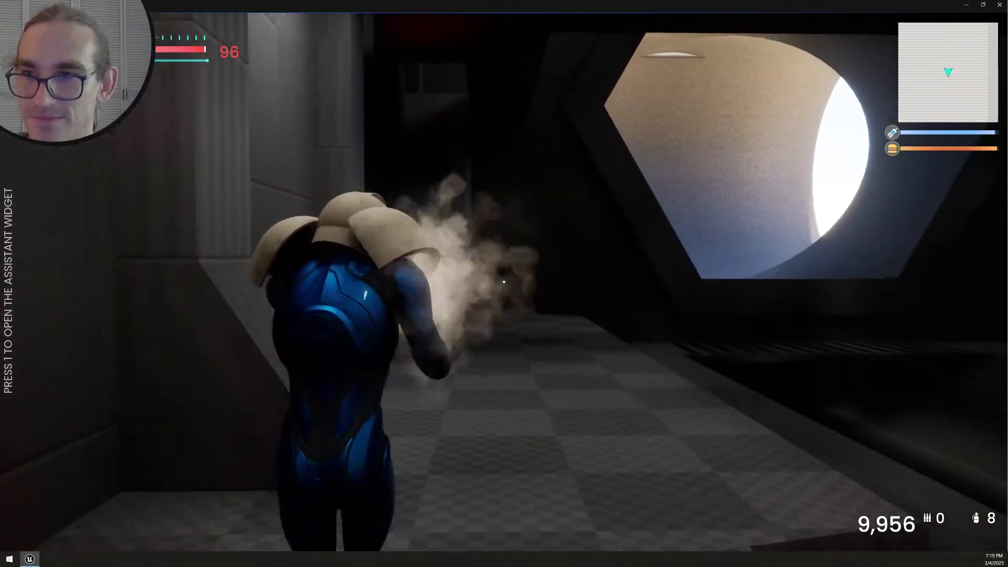
{"action": "key", "text": "w"}
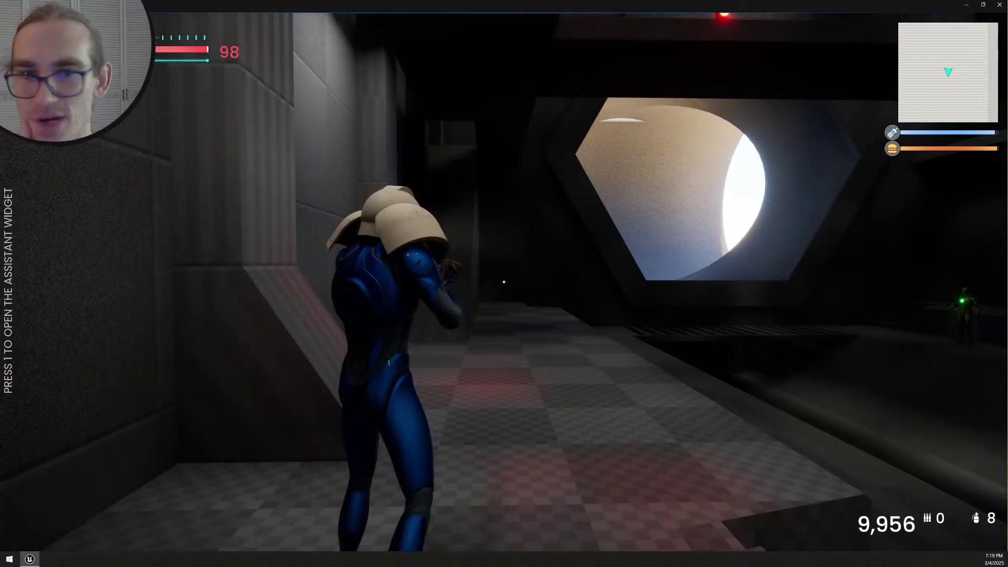
{"action": "key", "text": "w"}
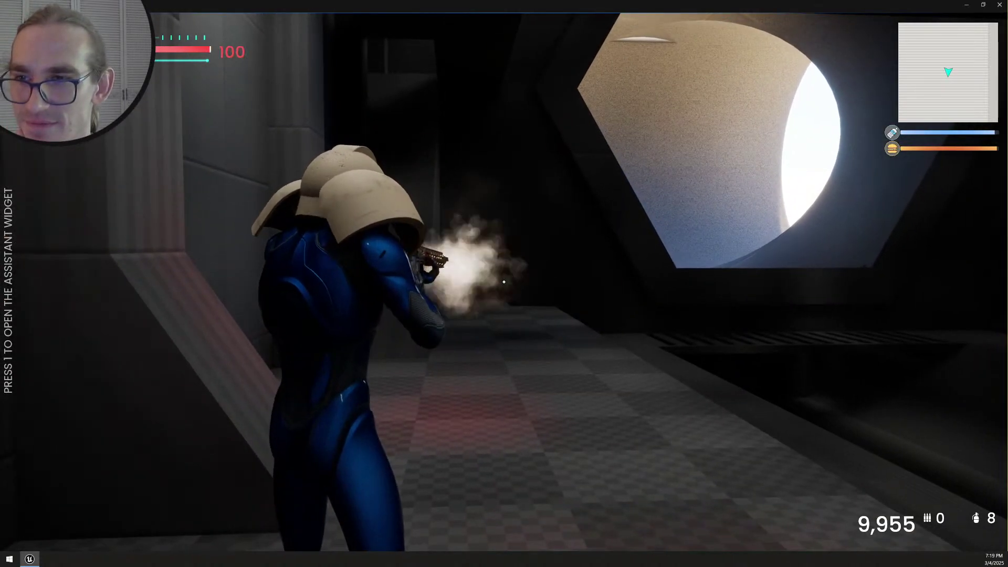
{"action": "key", "text": "w"}
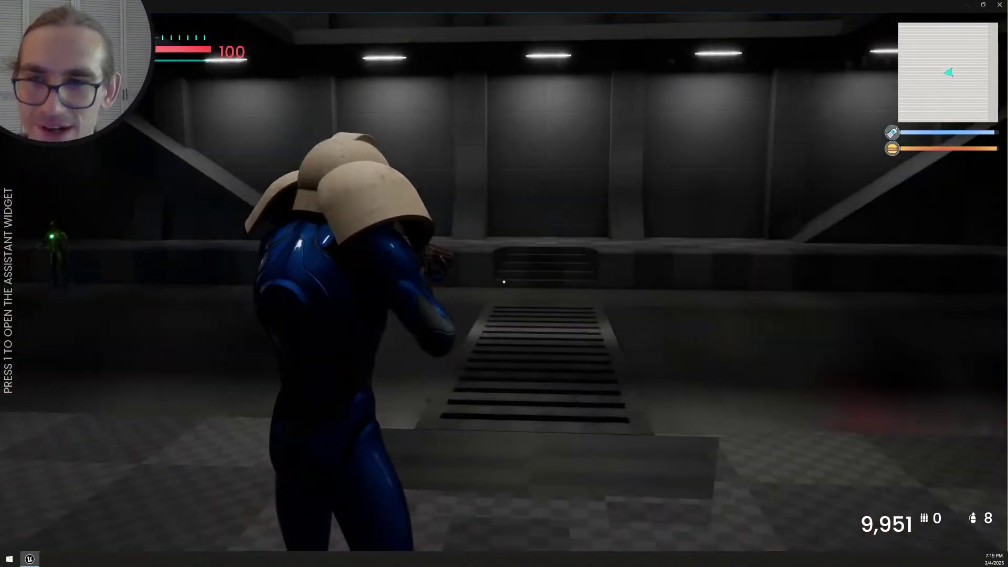
Cross to the grated bridge, fire around it and drop into the channel beside the fallen weapon
{"action": "left_click", "coordinate": [504, 282]}
{"action": "left_click", "coordinate": [504, 282]}
{"action": "key", "text": "w"}
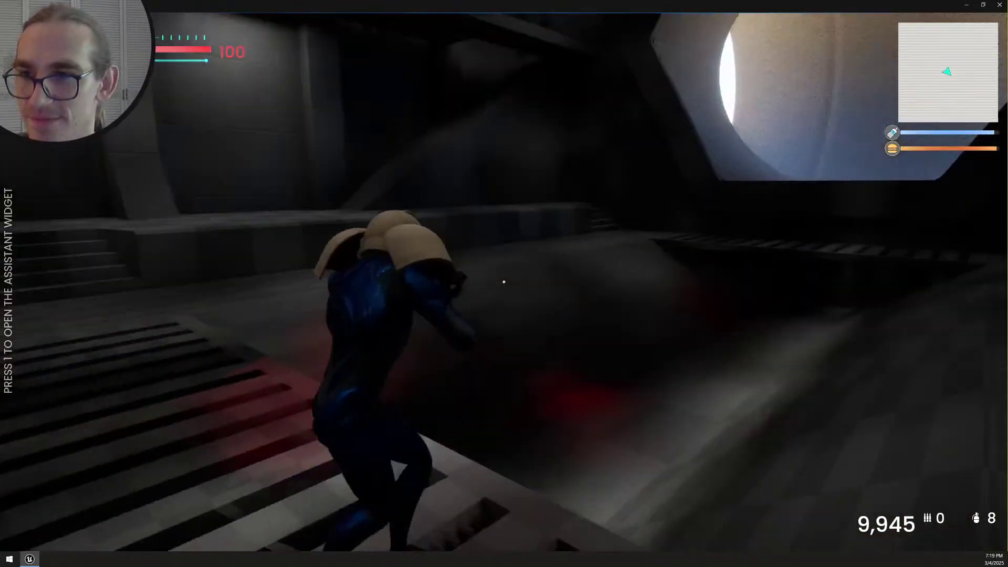
{"action": "left_click", "coordinate": [504, 282]}
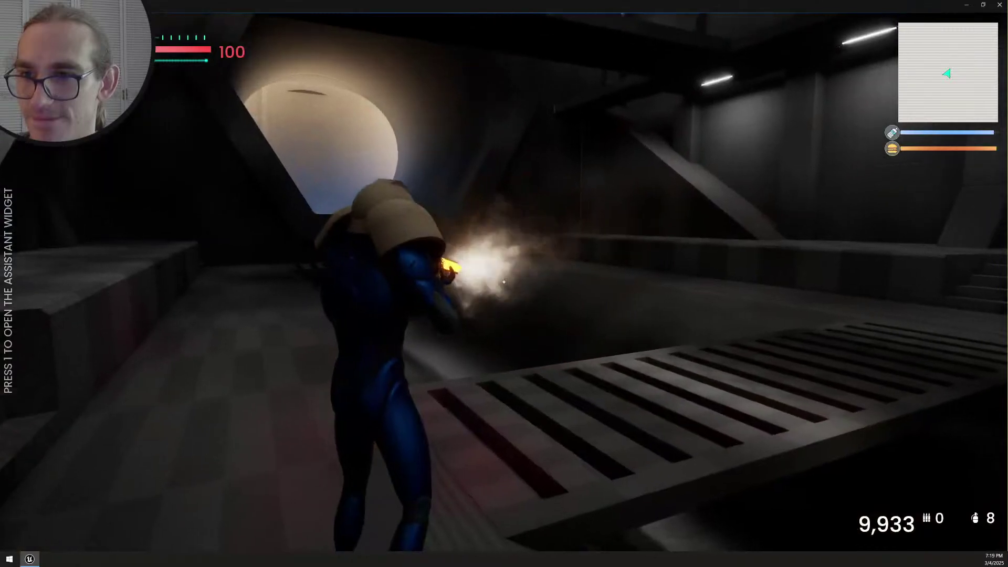
{"action": "left_click", "coordinate": [503, 282]}
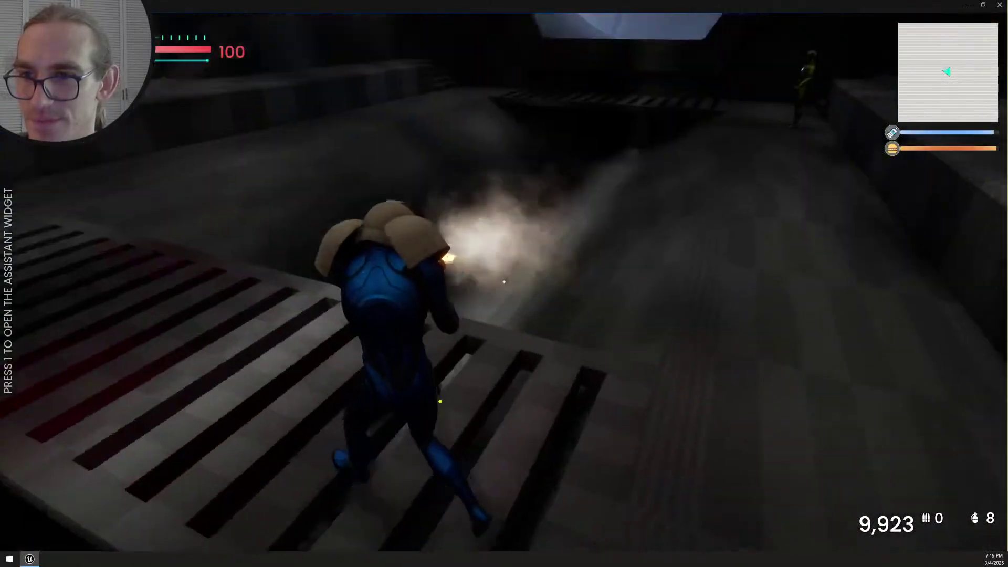
{"action": "left_click", "coordinate": [504, 282]}
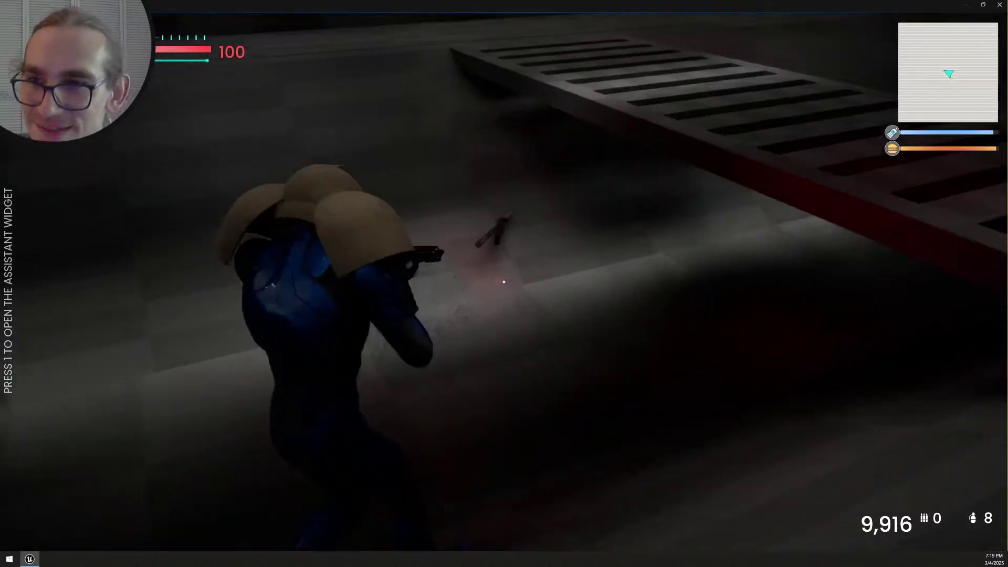
Fire from the channel floor along the lit wall and climb the steps to the lower side walkway
{"action": "left_click", "coordinate": [504, 282]}
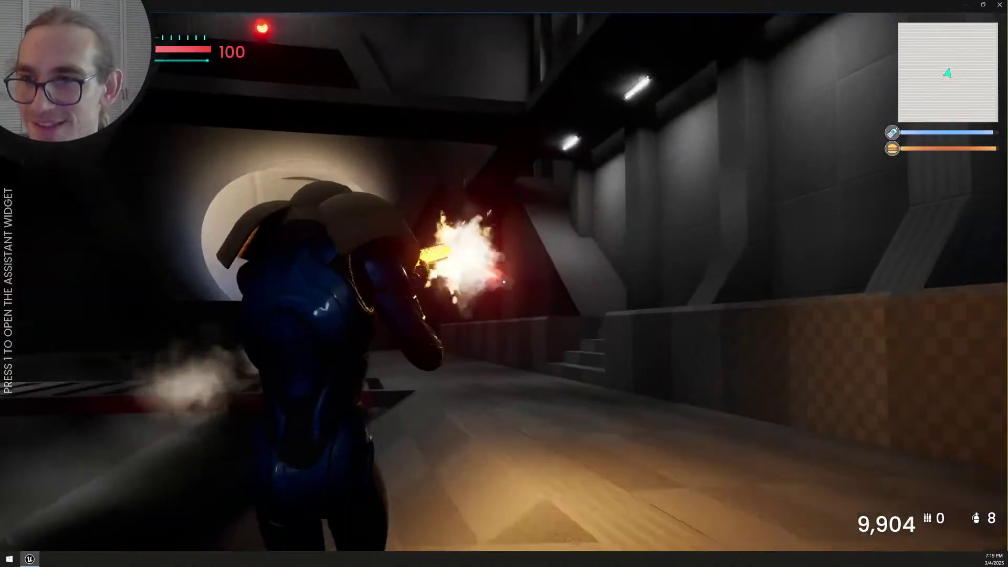
{"action": "left_click", "coordinate": [503, 282]}
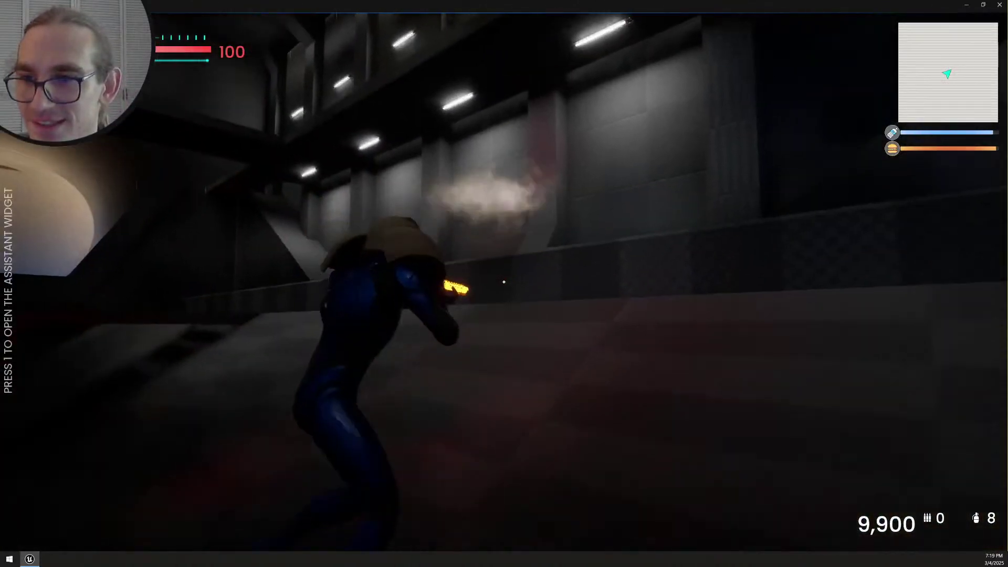
{"action": "left_click", "coordinate": [503, 282]}
{"action": "left_click", "coordinate": [504, 282]}
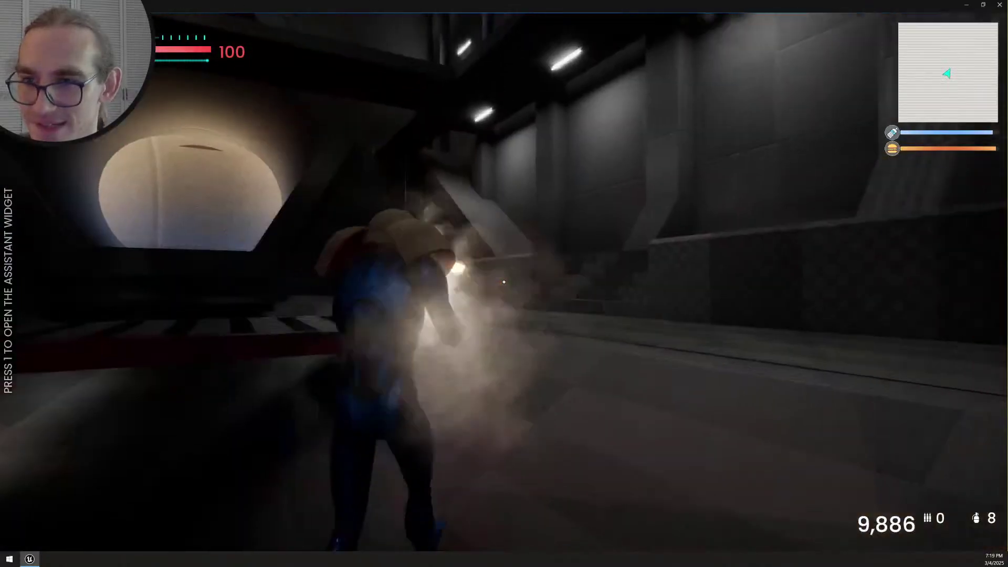
{"action": "key", "text": "w"}
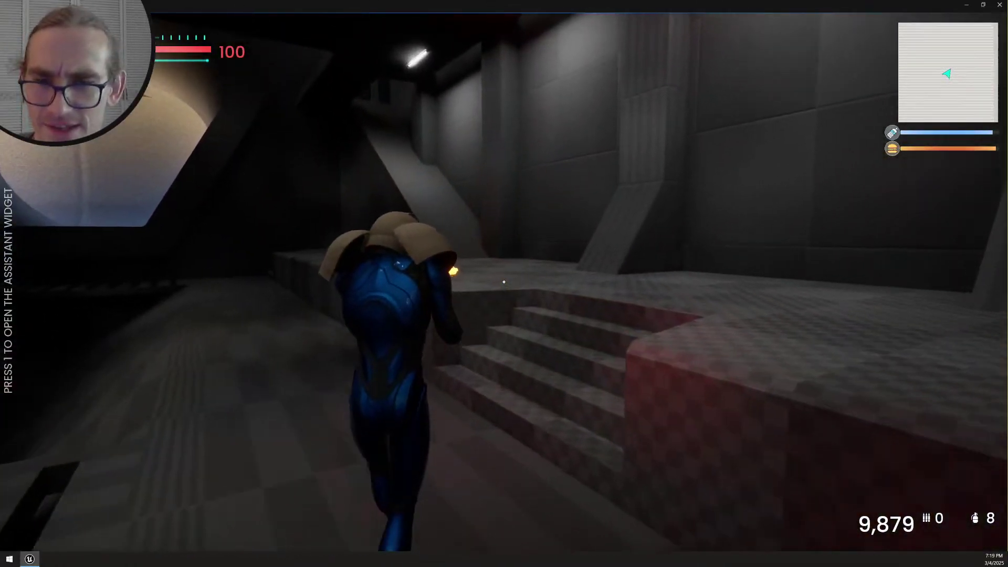
{"action": "left_click", "coordinate": [504, 282]}
{"action": "left_click", "coordinate": [503, 282]}
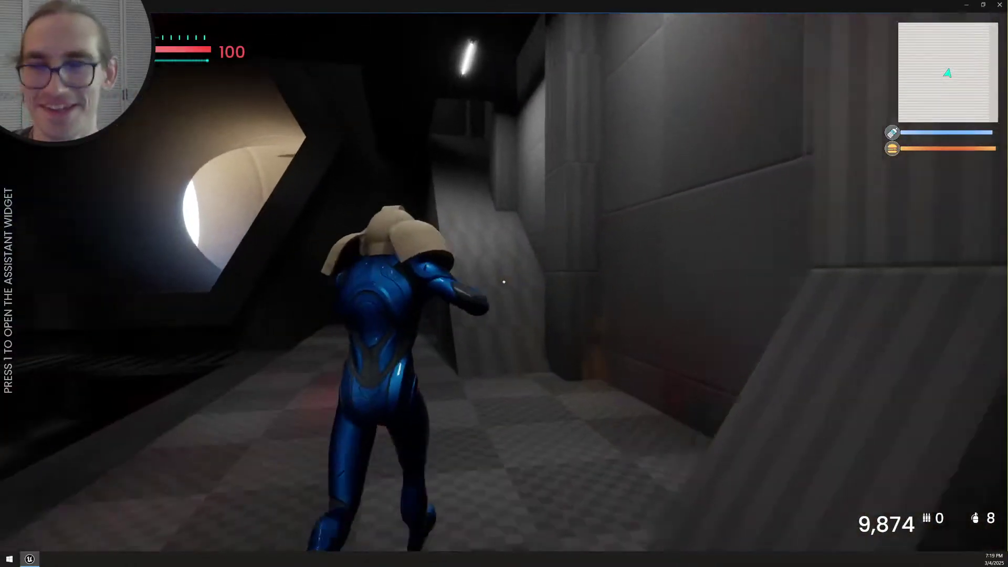
Run up to the upper walkway and test rifle fire from there and from the crossing bridge
{"action": "key", "text": "w"}
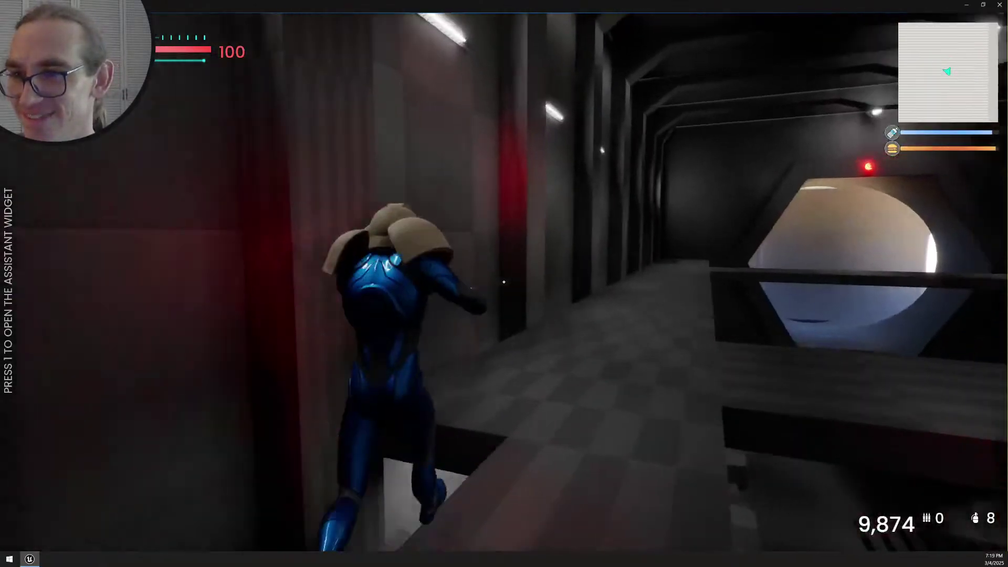
{"action": "left_click", "coordinate": [504, 282]}
{"action": "left_click", "coordinate": [503, 282]}
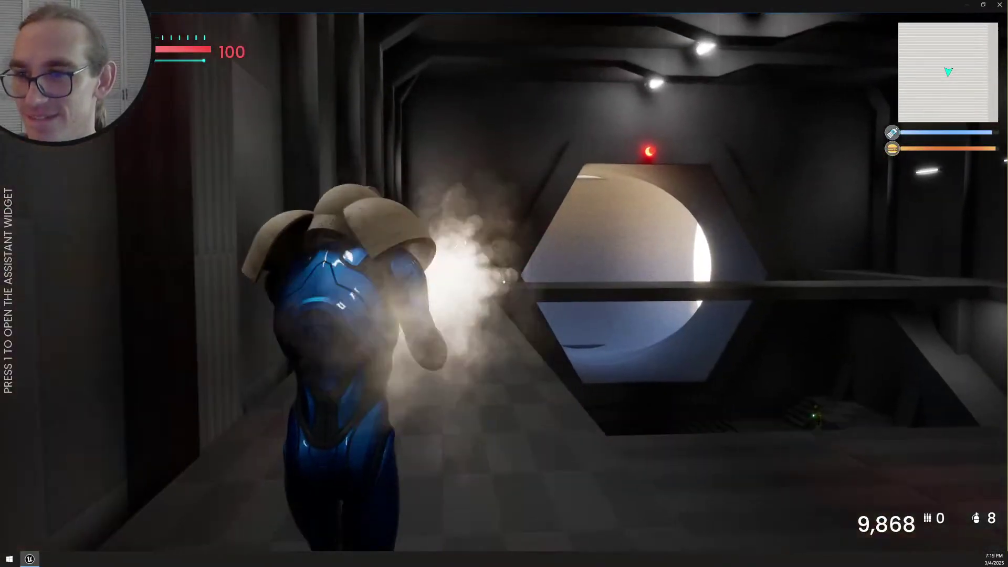
{"action": "left_click", "coordinate": [503, 282]}
{"action": "key", "text": "w"}
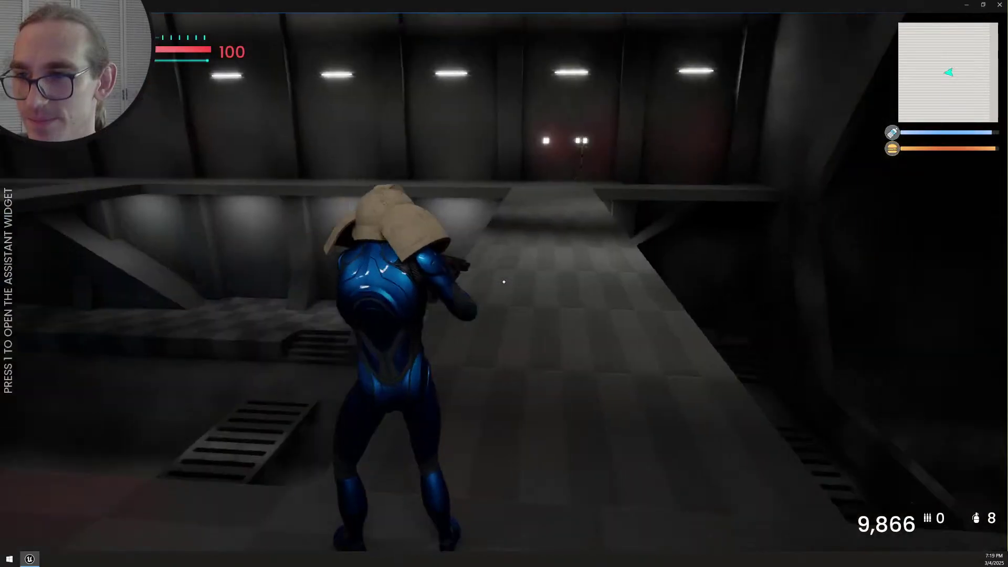
{"action": "key", "text": "w"}
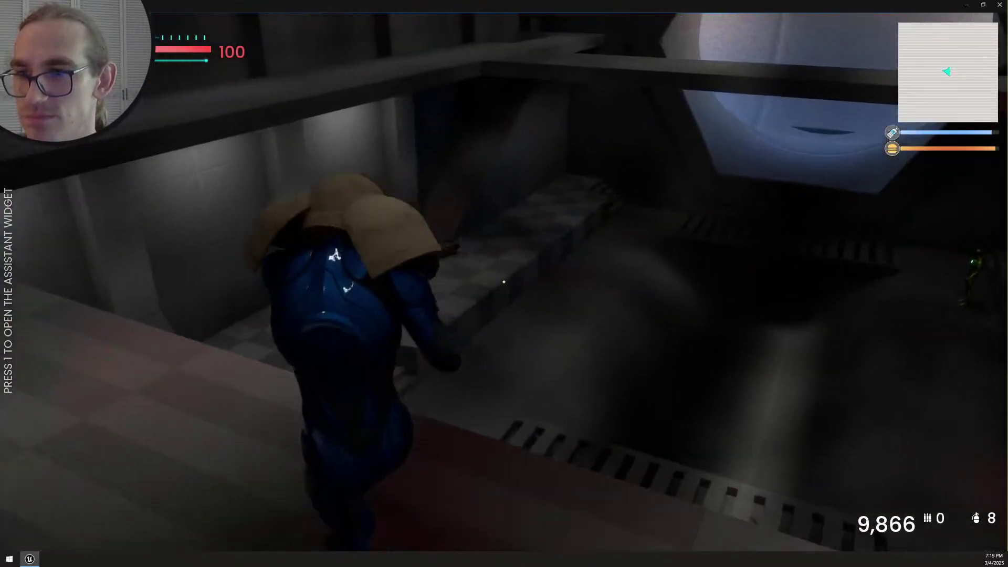
{"action": "left_click", "coordinate": [504, 282]}
{"action": "left_click", "coordinate": [503, 282]}
{"action": "left_click", "coordinate": [503, 282]}
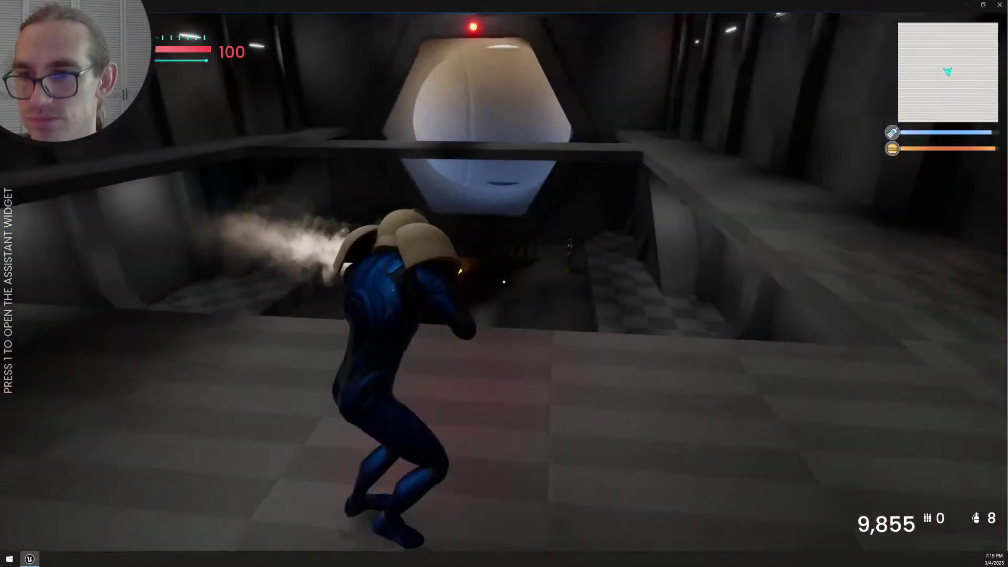
Put the rifle on the character's back and run across the upper walkways and bridges to review the chamber
{"action": "key", "text": "w"}
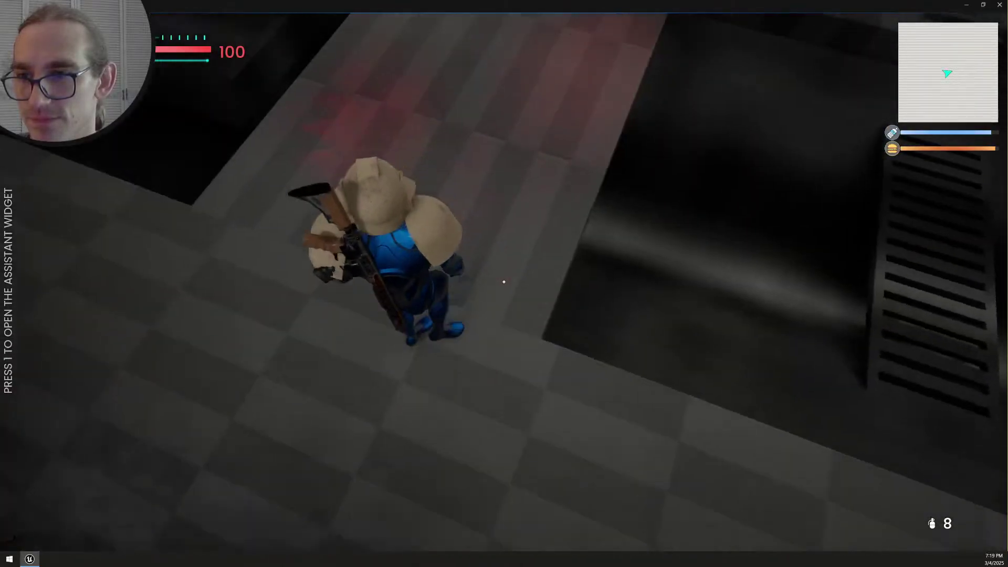
{"action": "key", "text": "w"}
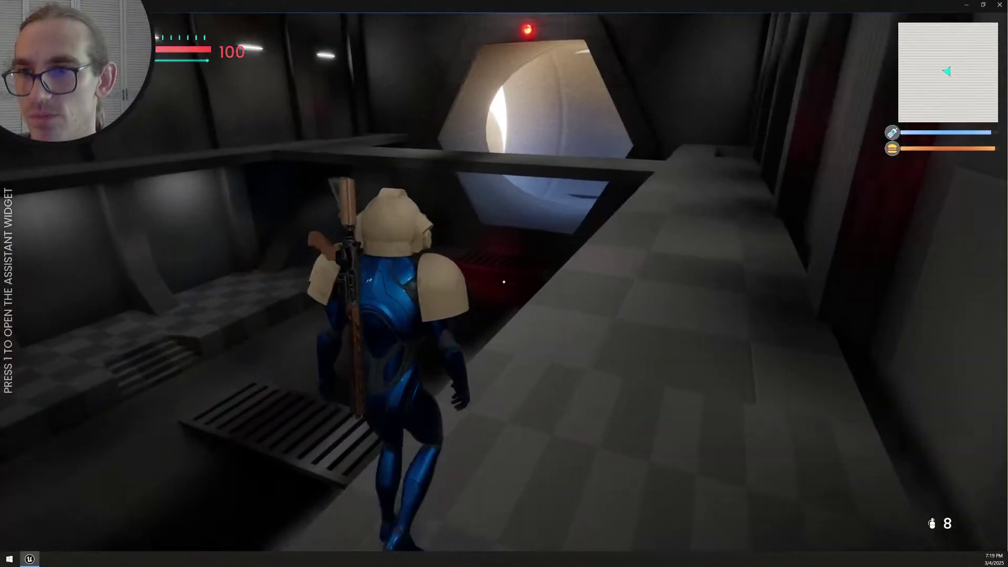
{"action": "key", "text": "w"}
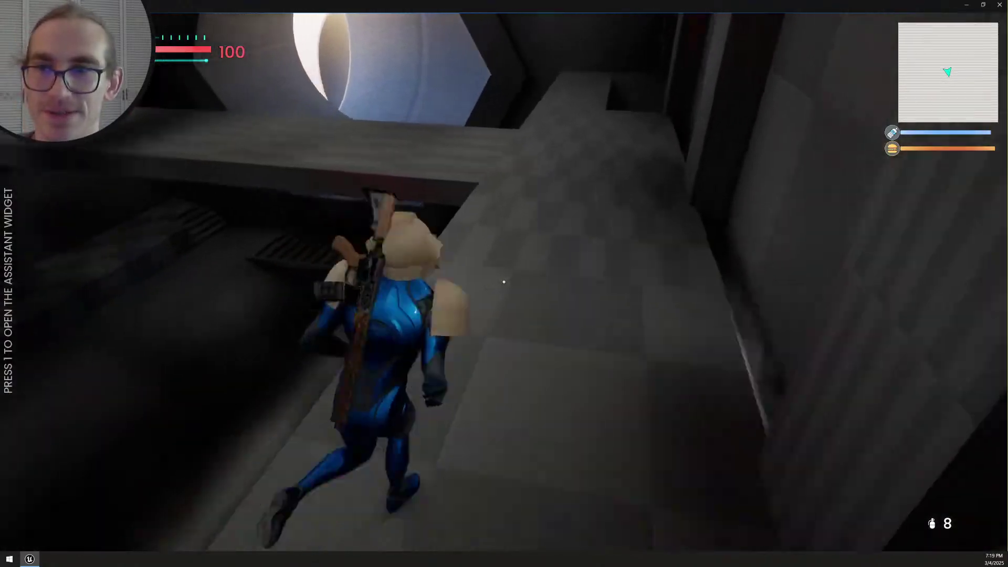
{"action": "key", "text": "w"}
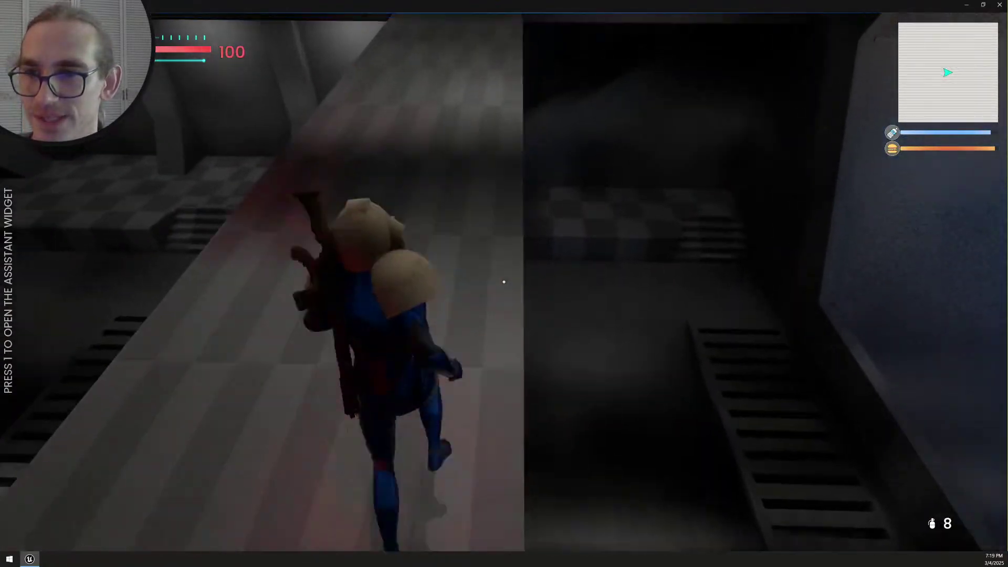
{"action": "key", "text": "w"}
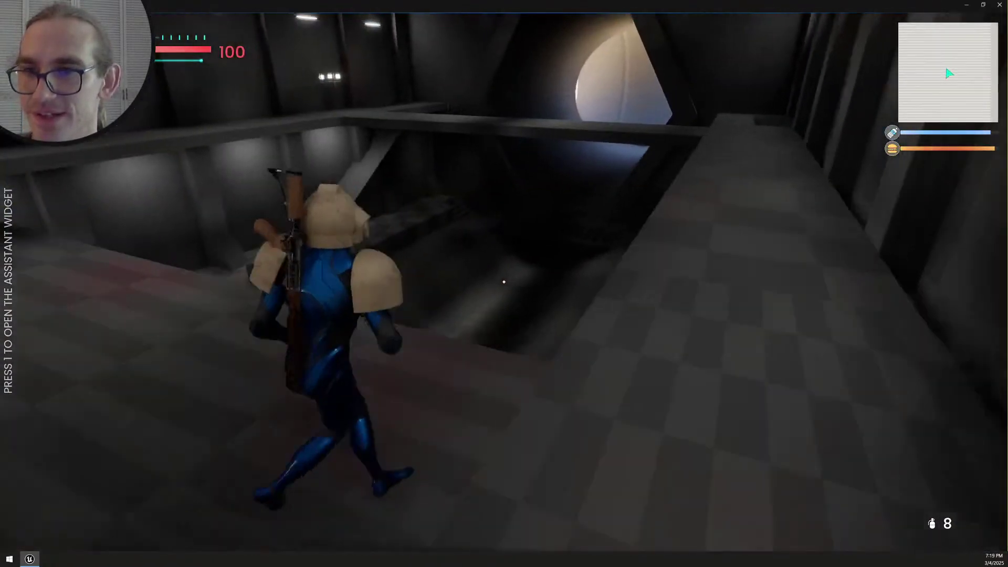
Run along the upper walkways to review the chamber from both sides and end the play session
{"action": "key", "text": "w"}
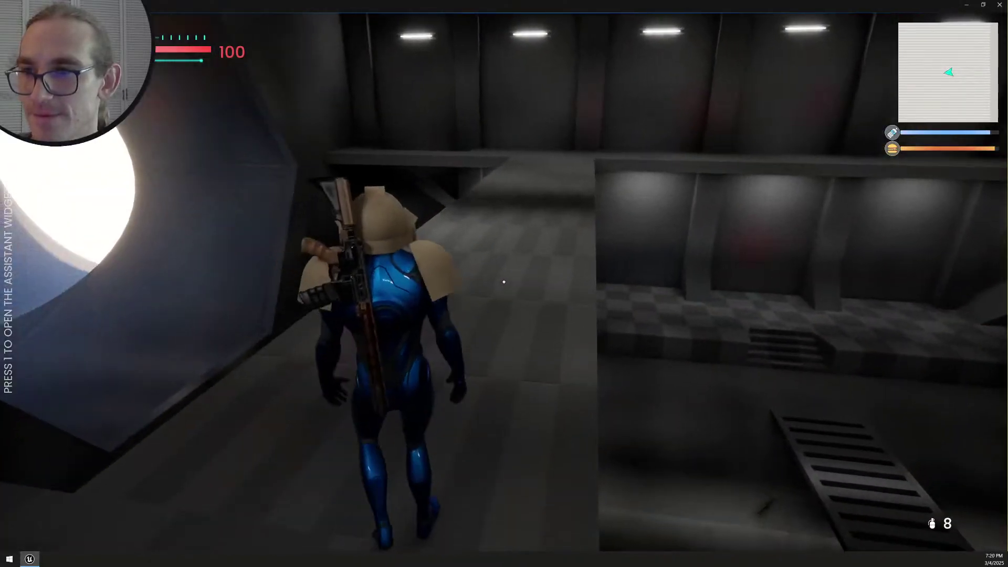
{"action": "key", "text": "w"}
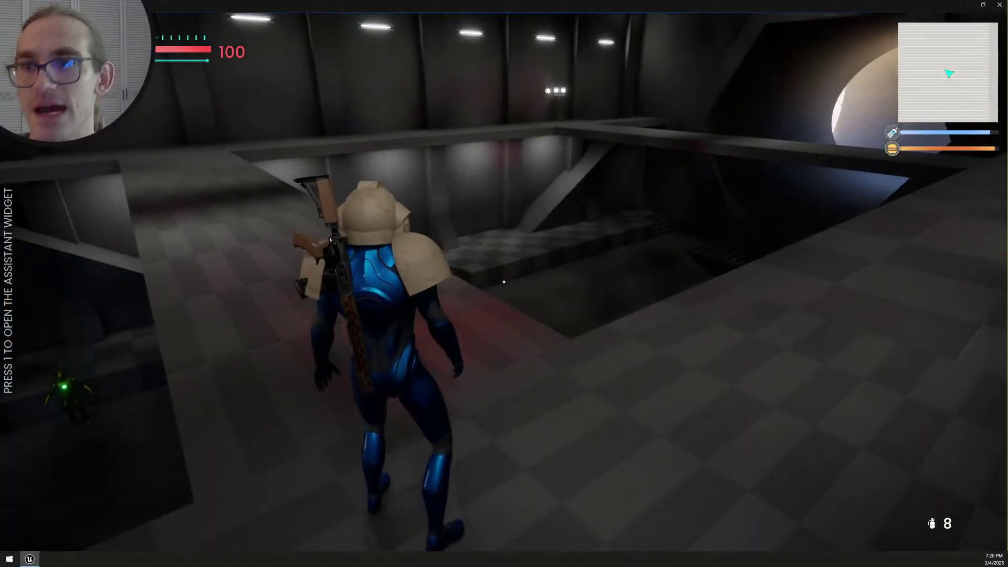
{"action": "key", "text": "Escape"}
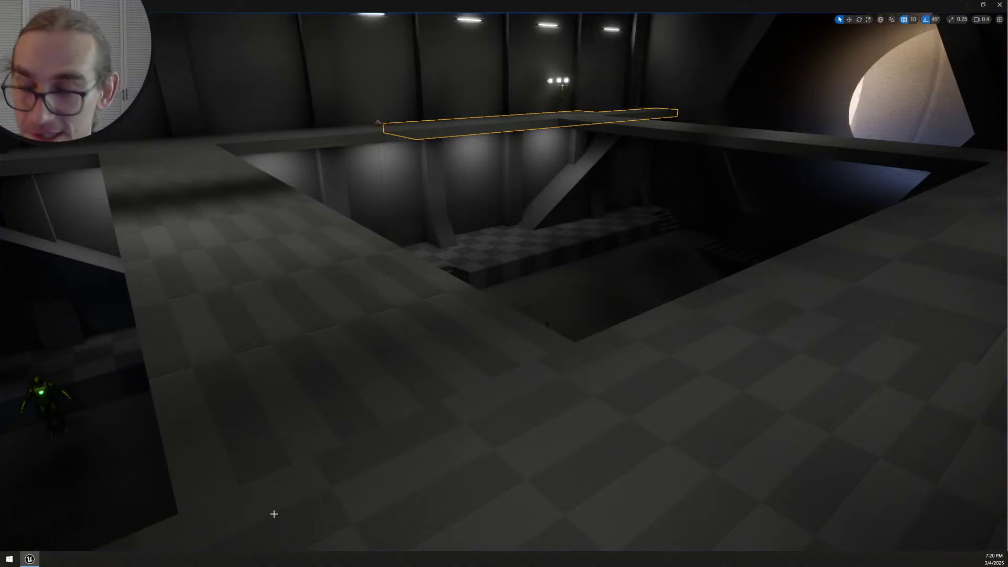
Duplicate the ranged enemy on the central grated bridge onto the grated bridge at one end of the chamber
{"action": "key", "text": "w"}
{"action": "right_click_drag", "start_coordinate": [480, 444], "coordinate": [484, 467]}
{"action": "scroll", "coordinate": [480, 445], "scroll_direction": "up", "scroll_amount": 3}
{"action": "mouse_move", "coordinate": [520, 435]}
{"action": "right_mouse_down"}
{"action": "mouse_move", "coordinate": [507, 445]}
{"action": "mouse_move", "coordinate": [520, 434]}
{"action": "right_mouse_up"}
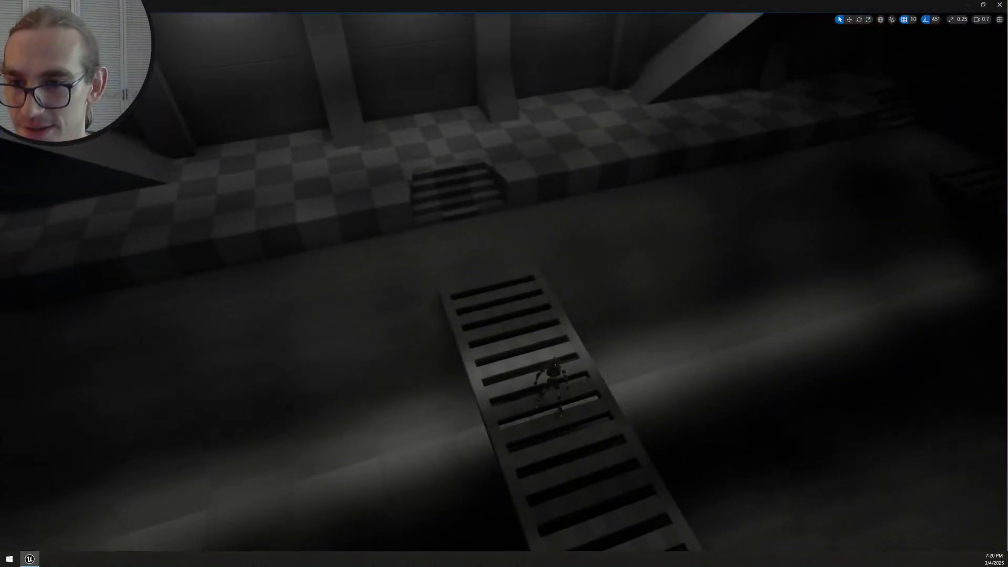
{"action": "left_click", "coordinate": [554, 373]}
{"action": "key", "text": "s"}
{"action": "right_click_drag", "start_coordinate": [558, 375], "coordinate": [575, 383]}
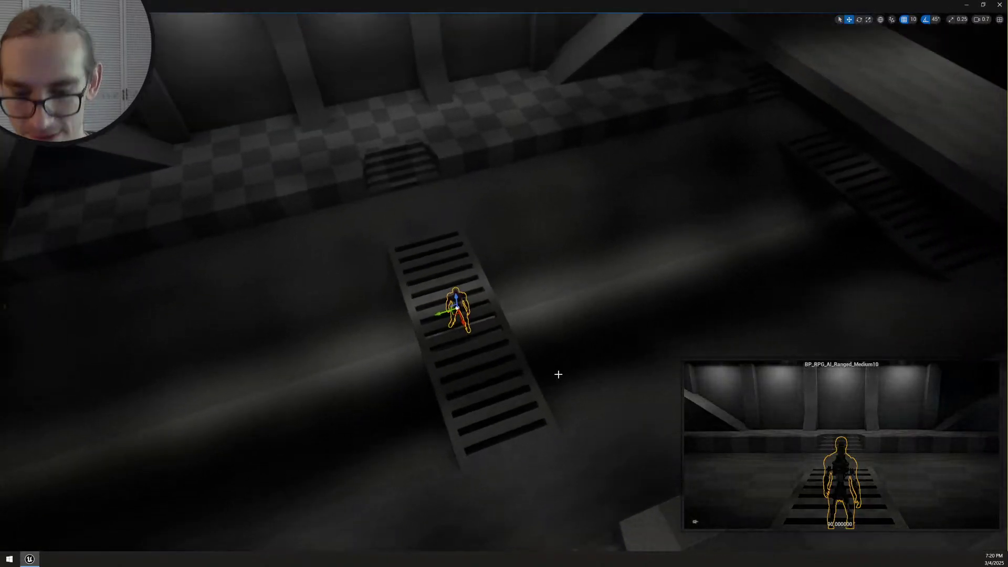
{"action": "left_click", "coordinate": [835, 193]}
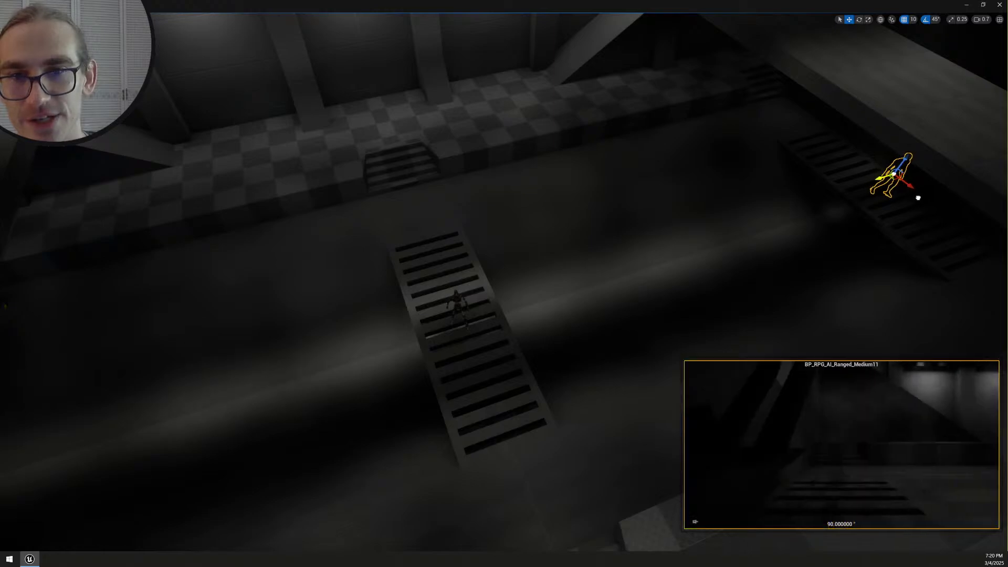
Place another copy of the central bridge's ranged enemy on the grated bridge at the opposite end
{"action": "key", "text": "s"}
{"action": "right_click_drag", "start_coordinate": [891, 211], "coordinate": [744, 260]}
{"action": "left_click", "coordinate": [625, 256]}
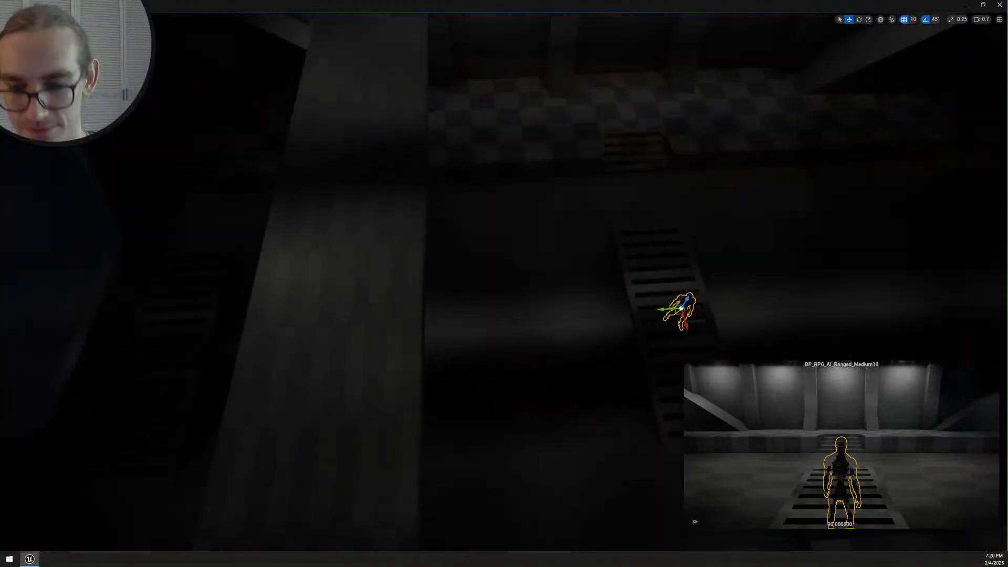
{"action": "left_click_drag", "start_coordinate": [664, 310], "coordinate": [177, 259], "text": "alt"}
Remove the chamber's roof slabs and overhead crossbeams to expose the interior from above
{"action": "key", "text": "d"}
{"action": "right_click_drag", "start_coordinate": [504, 284], "coordinate": [546, 284]}
{"action": "scroll", "coordinate": [505, 283], "scroll_direction": "down", "scroll_amount": 2}
{"action": "key", "text": "s"}
{"action": "right_click_drag", "start_coordinate": [426, 391], "coordinate": [381, 420]}
{"action": "scroll", "coordinate": [426, 390], "scroll_direction": "up", "scroll_amount": 5}
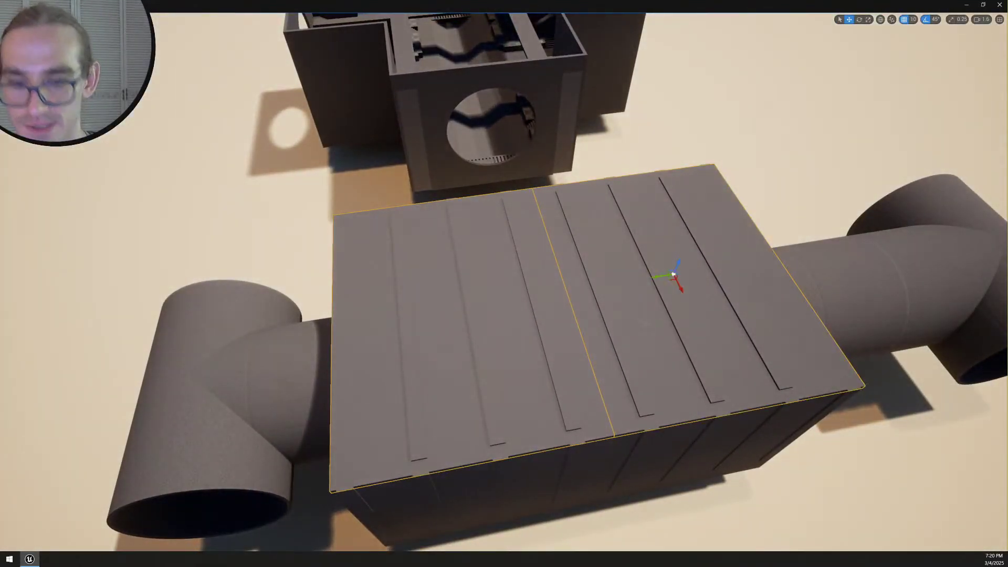
{"action": "key", "text": "Delete"}
{"action": "right_click_drag", "start_coordinate": [656, 250], "coordinate": [657, 250]}
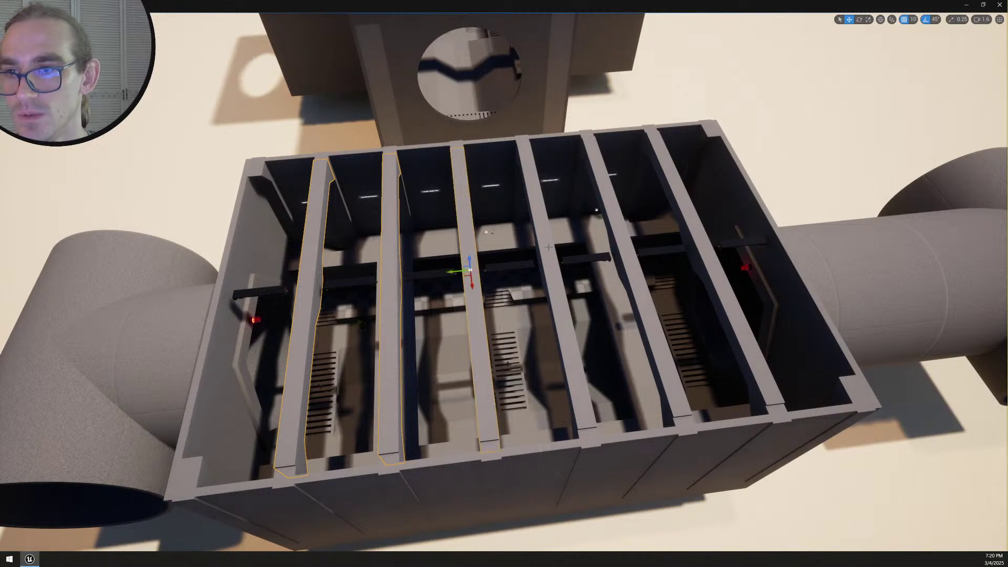
{"action": "key", "text": "Delete"}
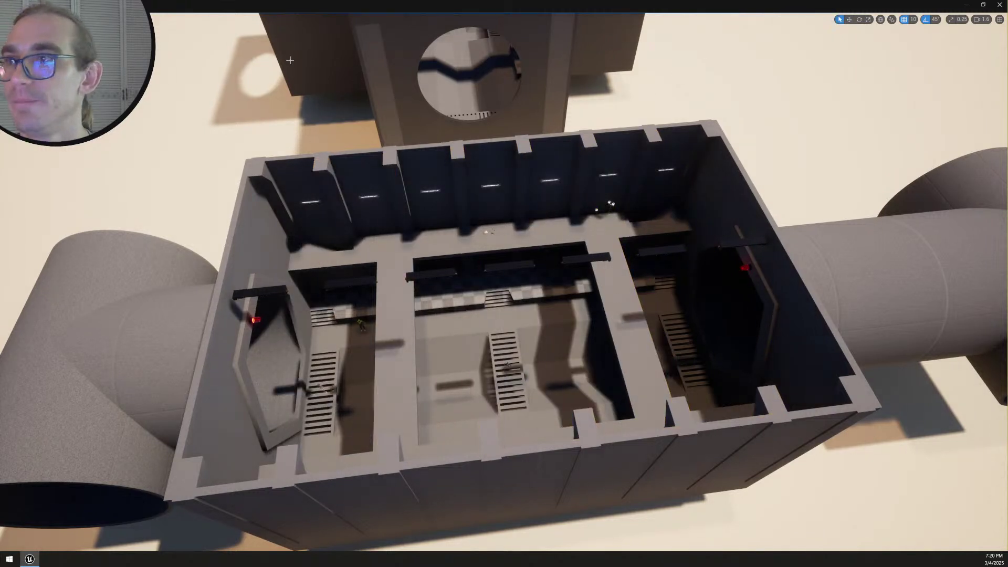
Look over the opened chamber's walkways, bridges, lights and enemies from above
{"action": "right_click_drag", "start_coordinate": [888, 319], "coordinate": [888, 319]}
{"action": "scroll", "coordinate": [887, 318], "scroll_direction": "down", "scroll_amount": 2}
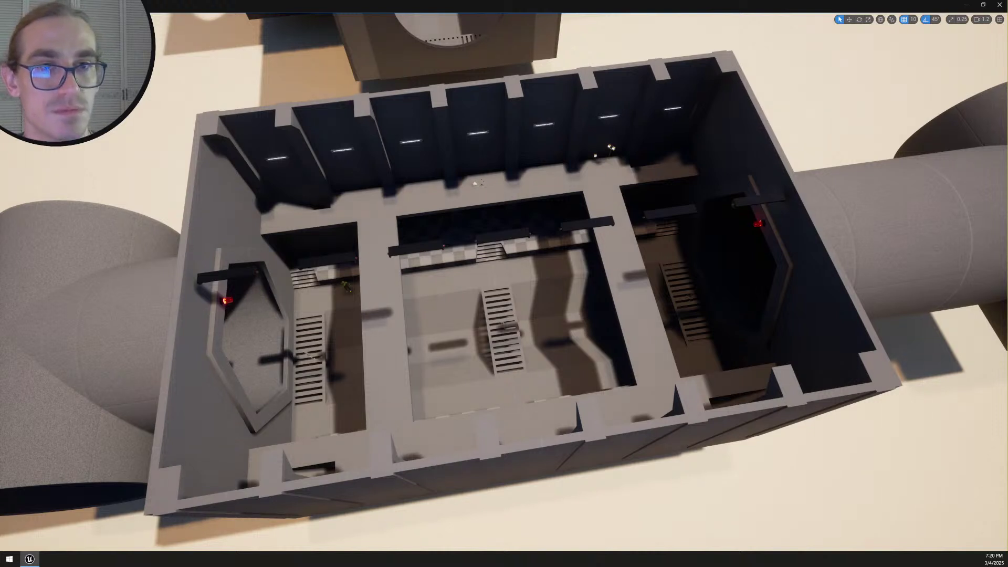
{"action": "right_click_drag", "start_coordinate": [726, 322], "coordinate": [726, 322]}
{"action": "scroll", "coordinate": [726, 322], "scroll_direction": "down", "scroll_amount": 2}
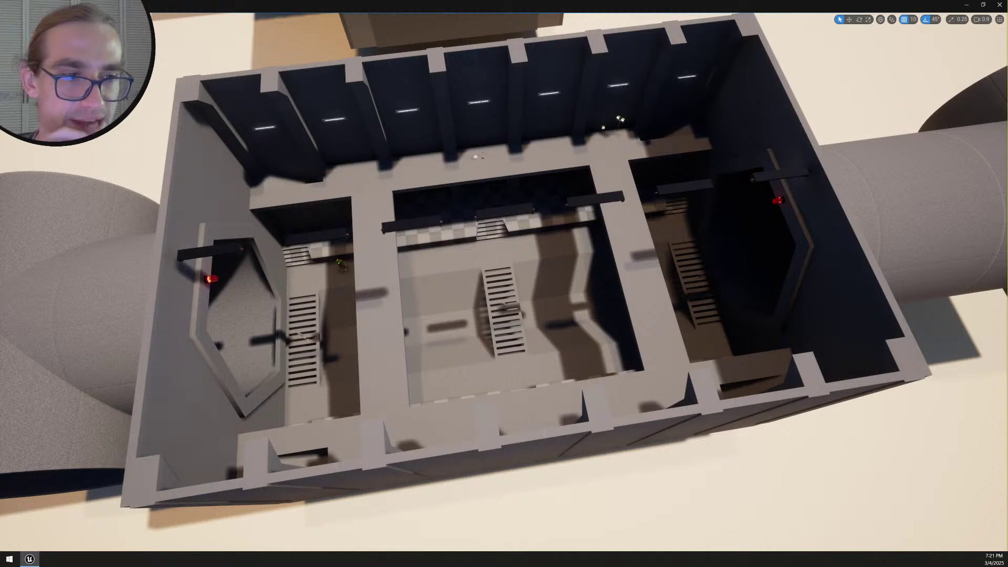
{"action": "scroll", "coordinate": [598, 234], "scroll_direction": "up", "scroll_amount": 5}
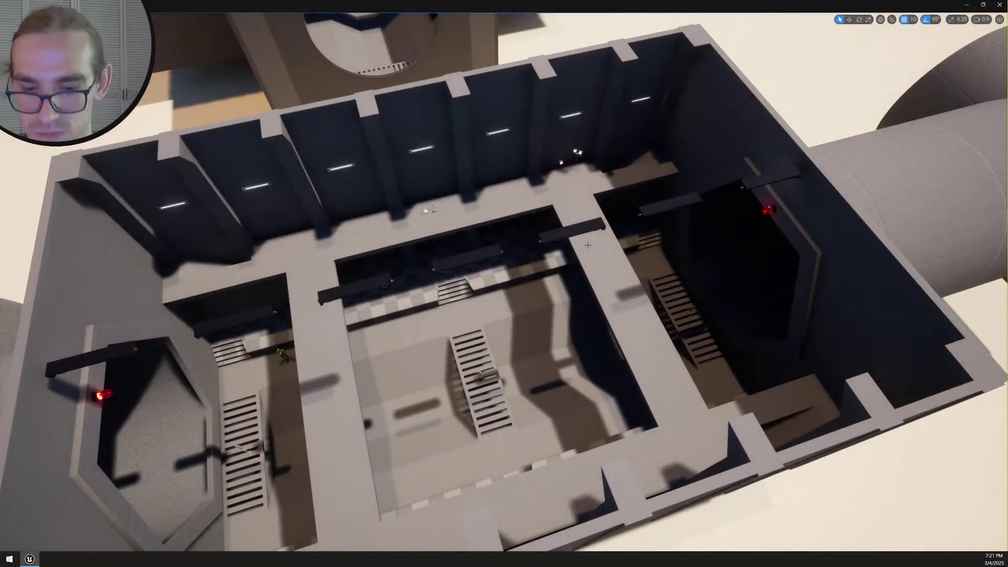
Show the editor icons, add a navigation mesh bounds volume to the chamber and centre it on the middle grated bridge
{"action": "key", "text": "g"}
{"action": "right_click_drag", "start_coordinate": [589, 245], "coordinate": [666, 232]}
{"action": "key", "text": "s"}
{"action": "scroll", "coordinate": [589, 245], "scroll_direction": "up", "scroll_amount": 3}
{"action": "key", "text": "w"}
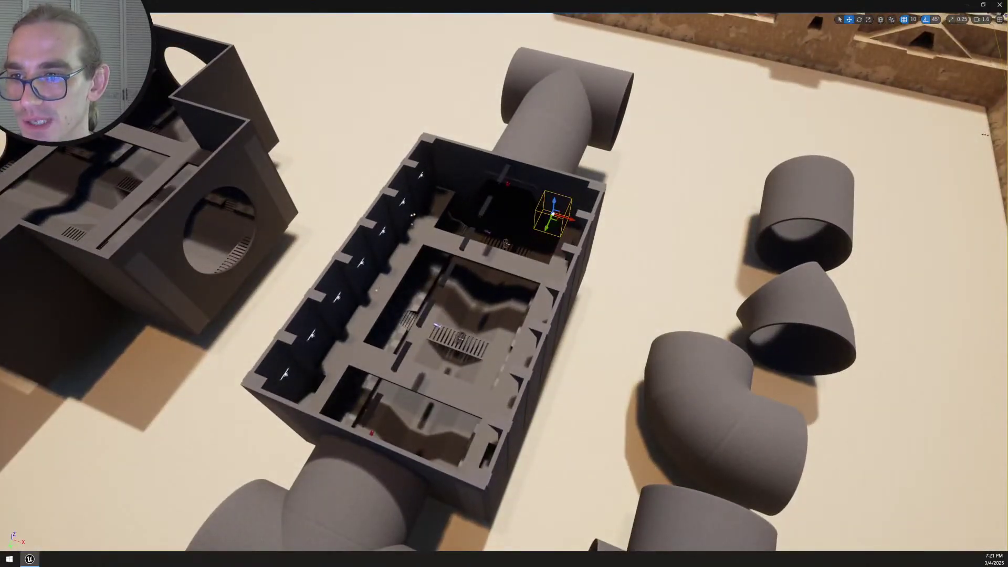
{"action": "left_click", "coordinate": [460, 339]}
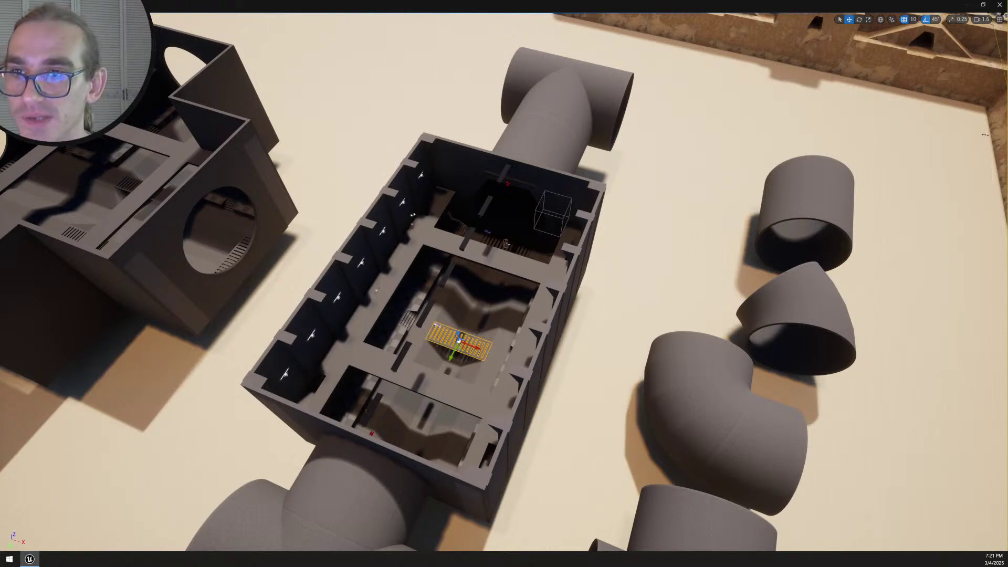
{"action": "key", "text": "ctrl+z"}
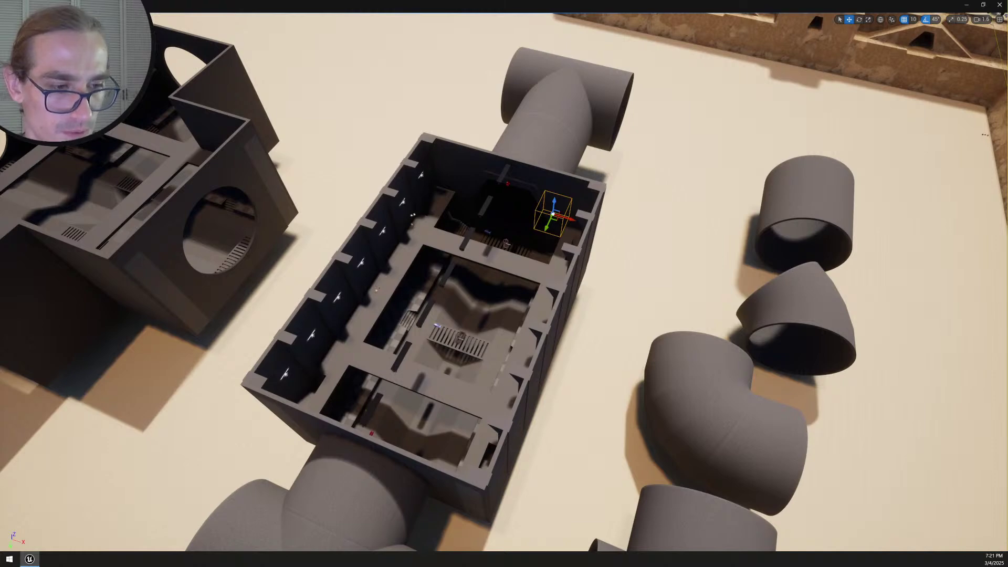
{"action": "left_click", "coordinate": [460, 339]}
{"action": "left_click_drag", "start_coordinate": [573, 302], "coordinate": [452, 302], "text": "alt"}
Scale the bounds volume to enclose the whole chamber, with the navigation preview shown to check its floors and walkways
{"action": "key", "text": "r"}
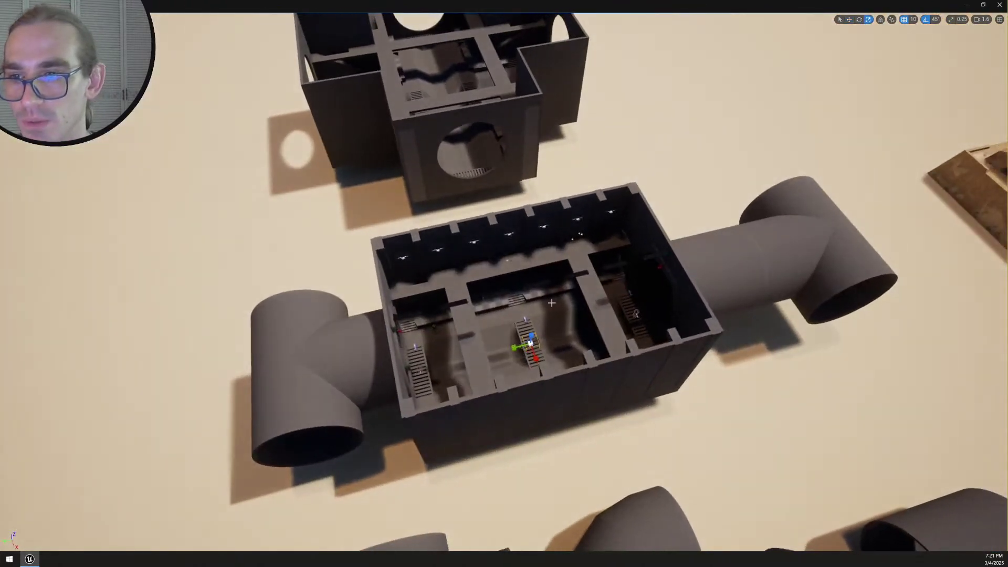
{"action": "left_click_drag", "start_coordinate": [531, 344], "coordinate": [622, 291]}
{"action": "left_click_drag", "start_coordinate": [578, 328], "coordinate": [573, 329]}
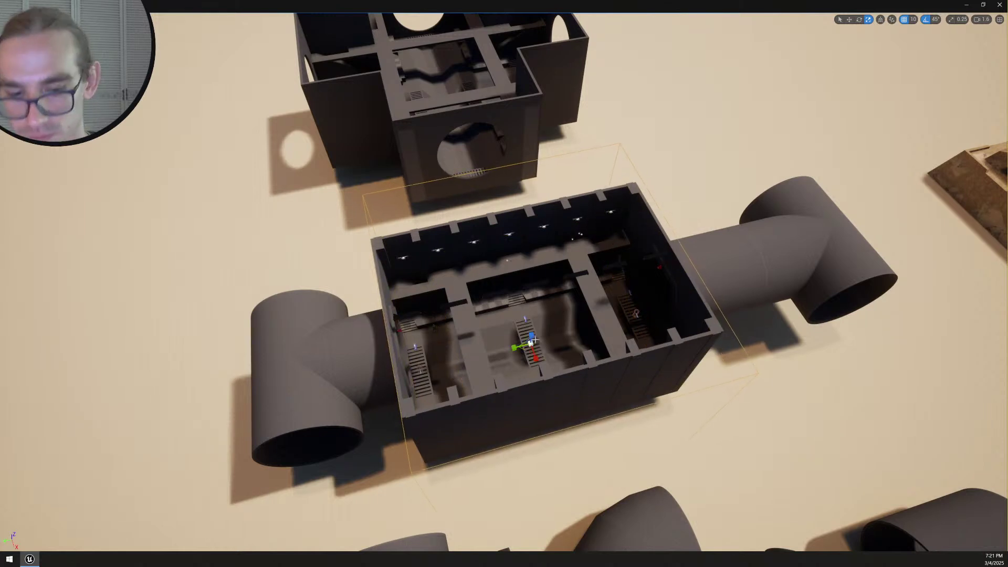
{"action": "key", "text": "p"}
{"action": "right_click_drag", "start_coordinate": [695, 333], "coordinate": [735, 262]}
{"action": "right_click_drag", "start_coordinate": [558, 307], "coordinate": [563, 311]}
{"action": "left_click_drag", "start_coordinate": [555, 303], "coordinate": [557, 316]}
{"action": "right_click_drag", "start_coordinate": [557, 311], "coordinate": [625, 332]}
{"action": "left_click_drag", "start_coordinate": [540, 272], "coordinate": [528, 273]}
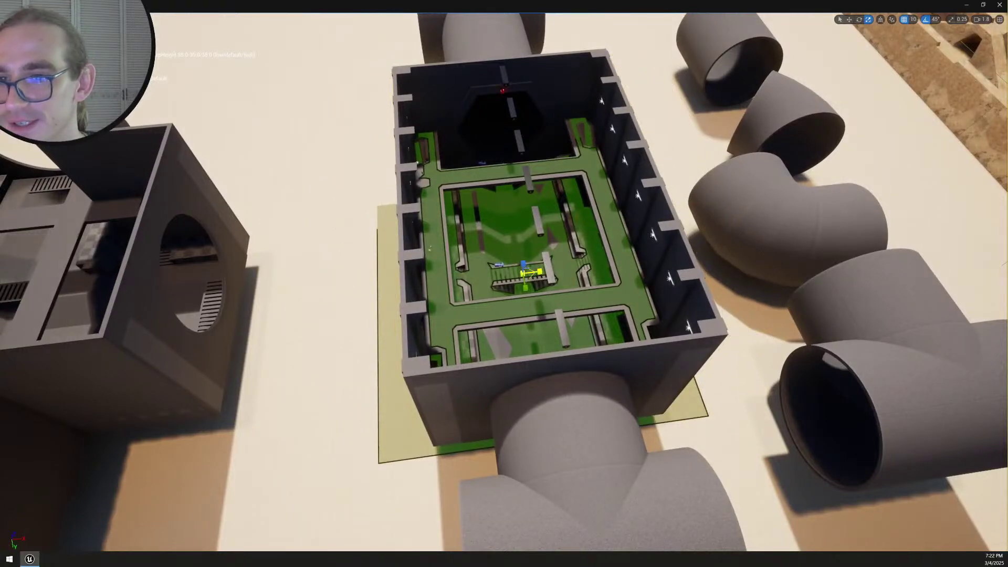
Inspect the navigation coverage on the upper walkways, stairs, grated bridges and channel floor
{"action": "right_click_drag", "start_coordinate": [528, 272], "coordinate": [357, 231]}
{"action": "key", "text": "q"}
{"action": "key", "text": "w"}
{"action": "scroll", "coordinate": [463, 279], "scroll_direction": "down", "scroll_amount": 4}
{"action": "scroll", "coordinate": [389, 252], "scroll_direction": "down", "scroll_amount": 4}
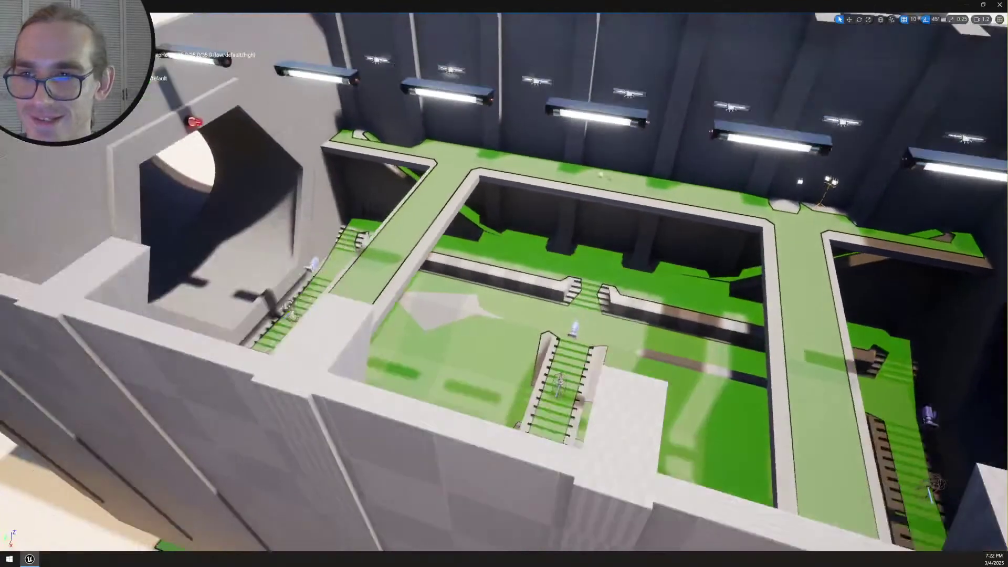
{"action": "scroll", "coordinate": [665, 232], "scroll_direction": "down", "scroll_amount": 3}
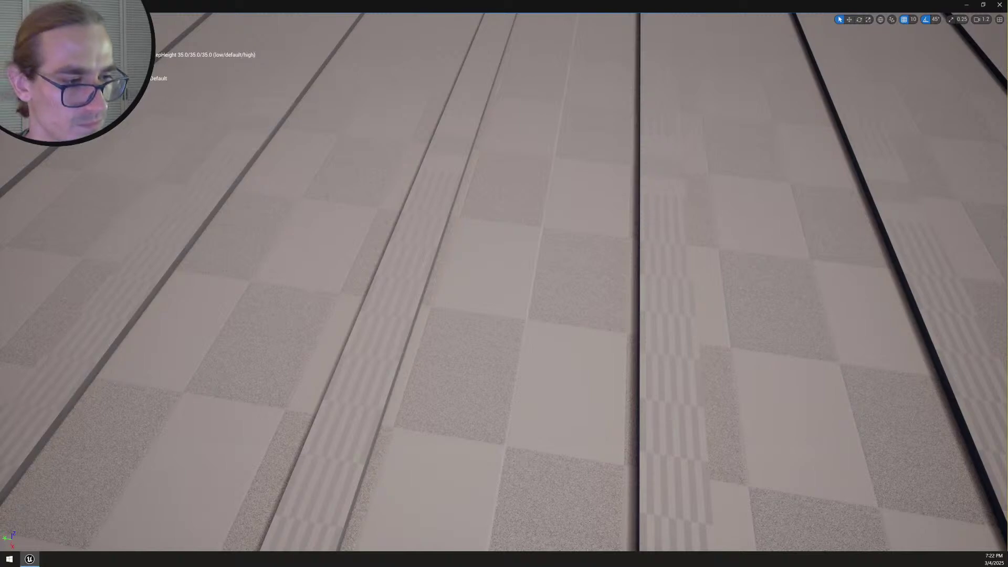
Return inside the roofed chamber with the editor icons hidden and start a play-test beside the pickups on the upper walkway
{"action": "key", "text": "w"}
{"action": "right_click_drag", "start_coordinate": [602, 247], "coordinate": [626, 218]}
{"action": "key", "text": "g"}
{"action": "key", "text": "w"}
{"action": "right_click_drag", "start_coordinate": [655, 272], "coordinate": [716, 389]}
{"action": "scroll", "coordinate": [691, 269], "scroll_direction": "down", "scroll_amount": 3}
{"action": "key", "text": "w"}
{"action": "scroll", "coordinate": [657, 248], "scroll_direction": "down", "scroll_amount": 1}
{"action": "key", "text": "d"}
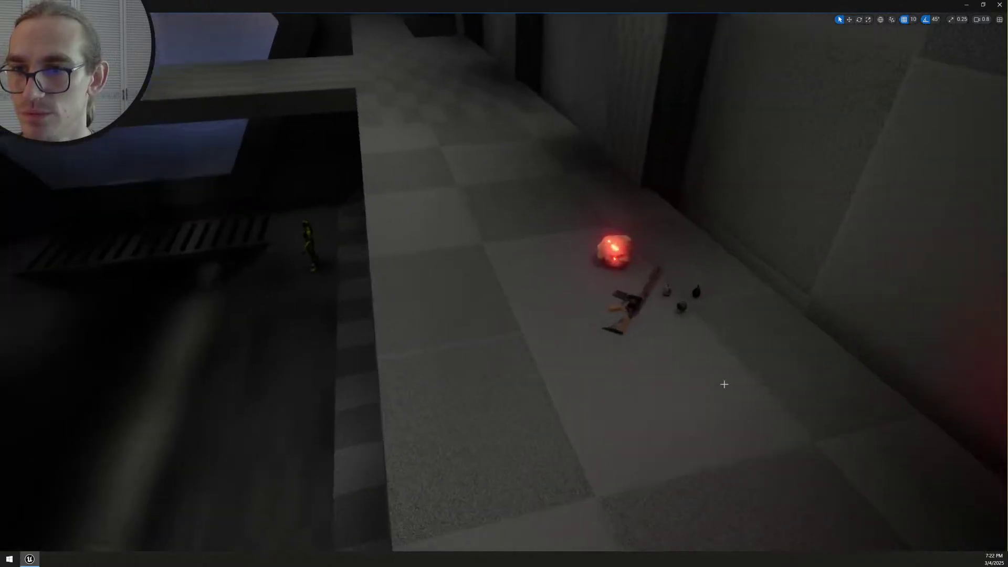
{"action": "right_click", "coordinate": [714, 404]}
{"action": "left_click", "coordinate": [741, 390]}
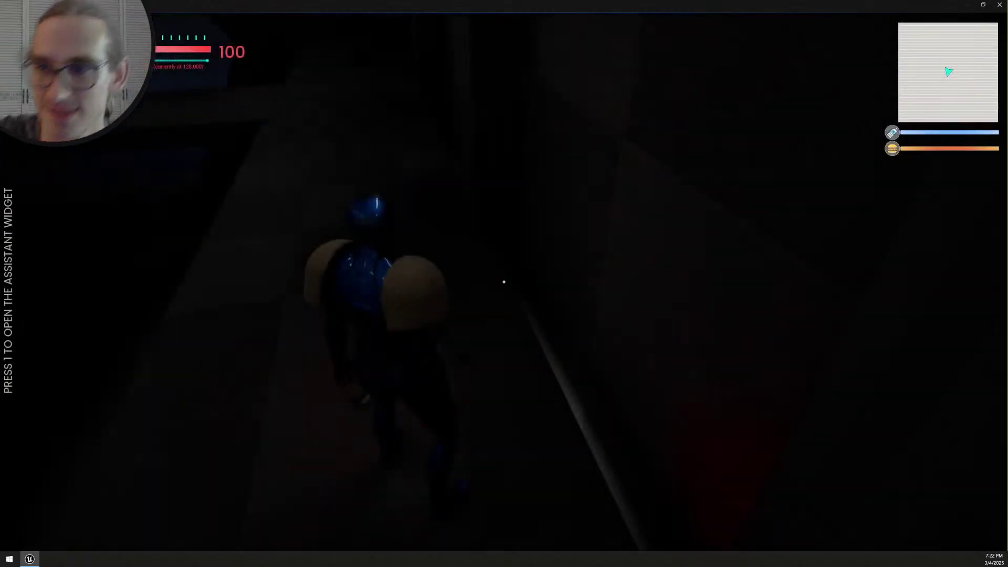
Take the rifle, the helmet and the RGD5 grenades from the upper walkway
{"action": "key", "text": "f"}
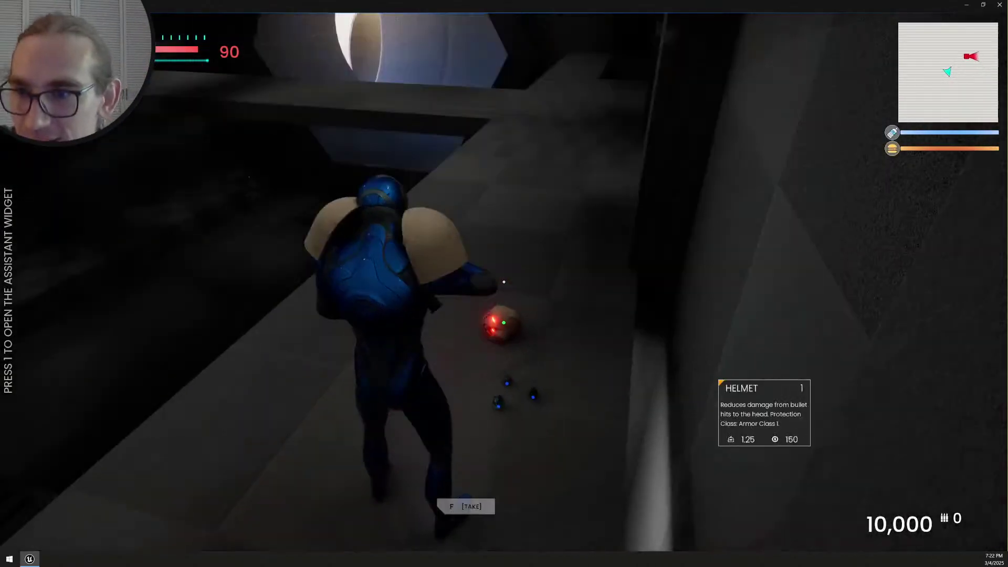
{"action": "key", "text": "f"}
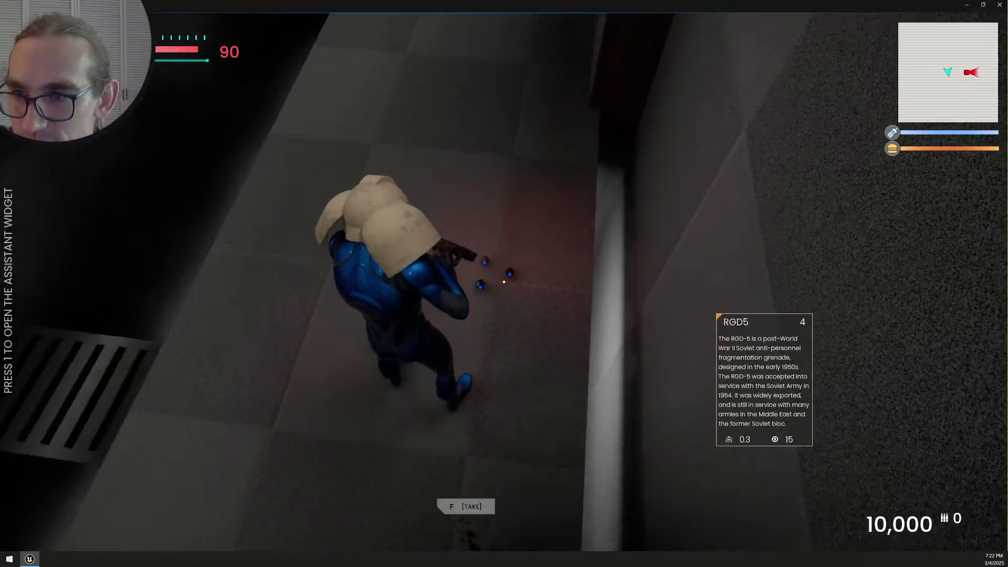
{"action": "key", "text": "f"}
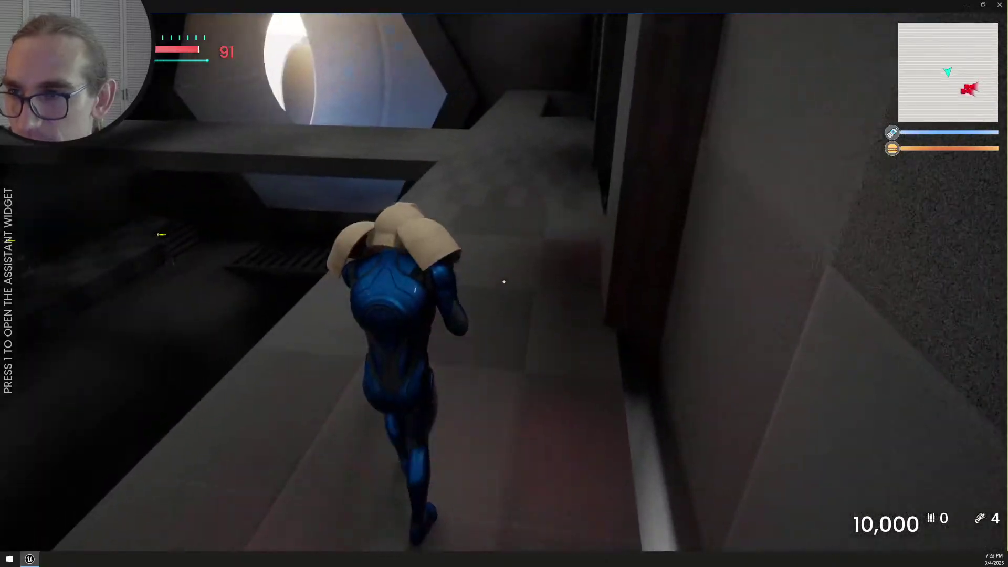
Move along the upper walkway and onto the crossing bridge to observe how the enemies move and shoot
{"action": "key", "text": "w"}
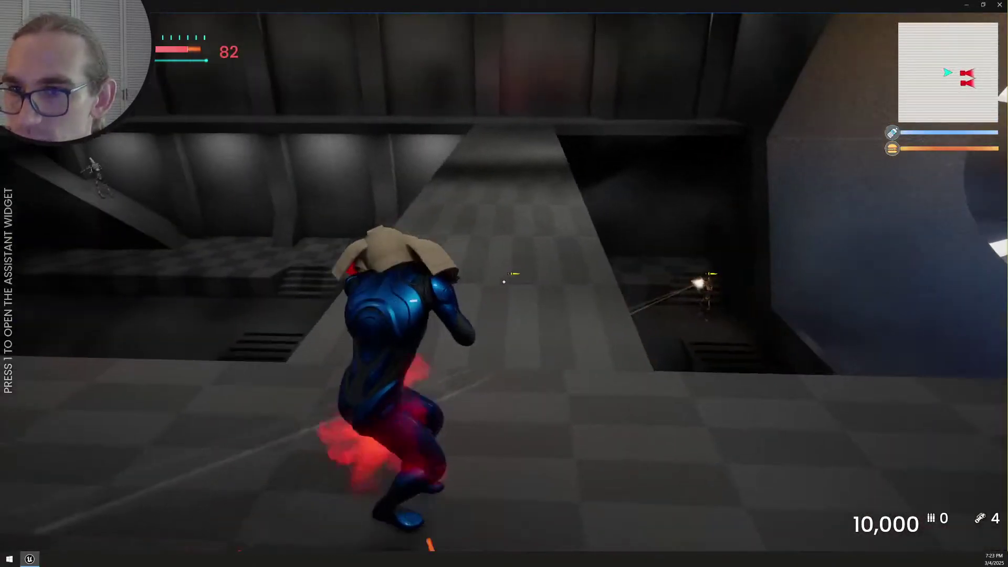
{"action": "key", "text": "a"}
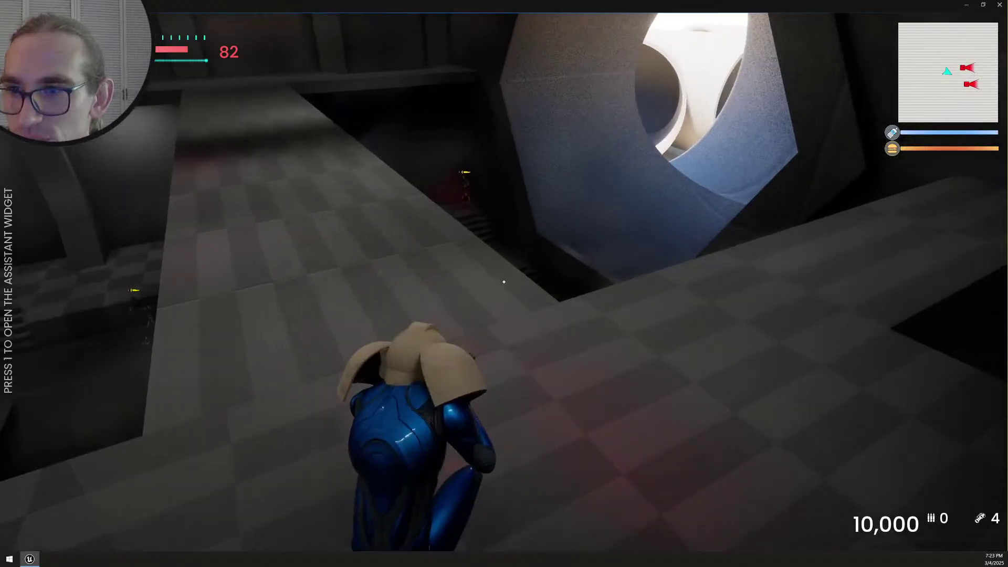
{"action": "key", "text": "a"}
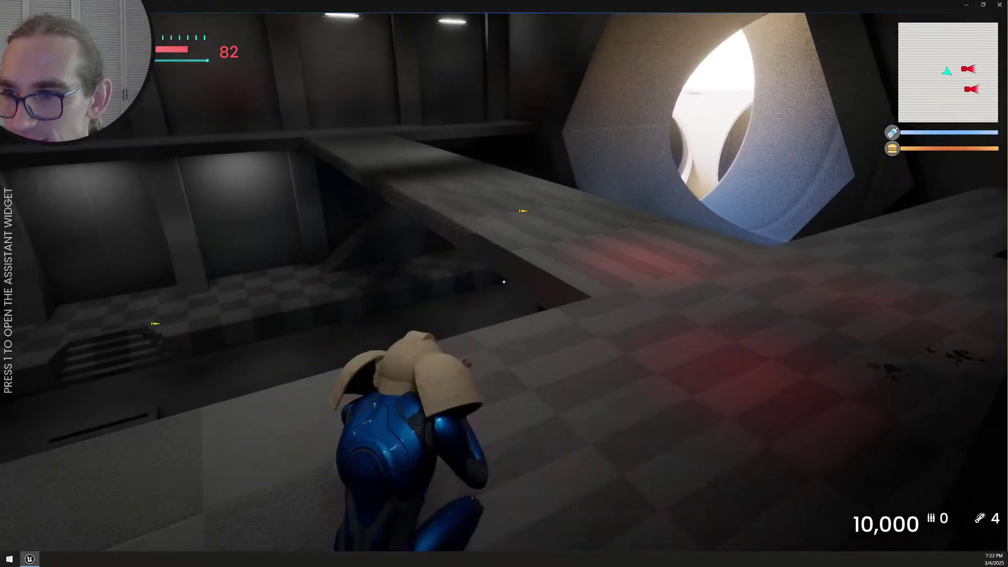
{"action": "key", "text": "w"}
{"action": "key", "text": "w"}
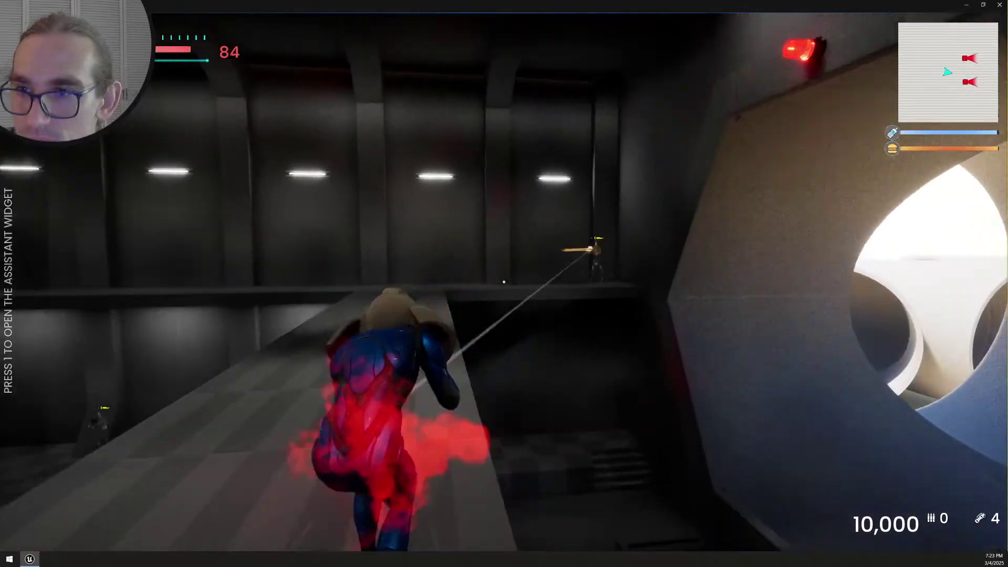
Retreat along the upper walkway and go down to the lower side walkway to test the enemies' pursuit
{"action": "key", "text": "w"}
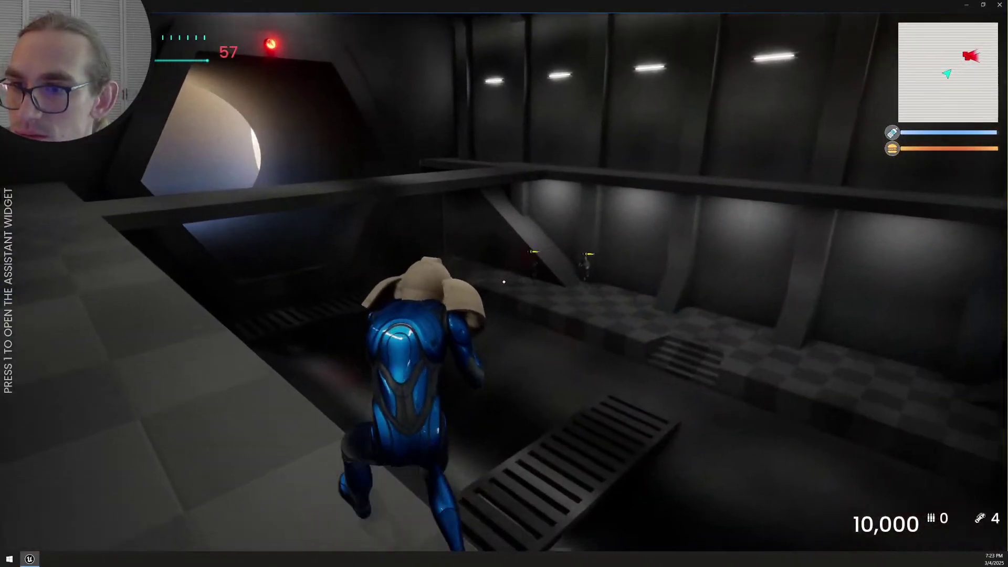
{"action": "key", "text": "w"}
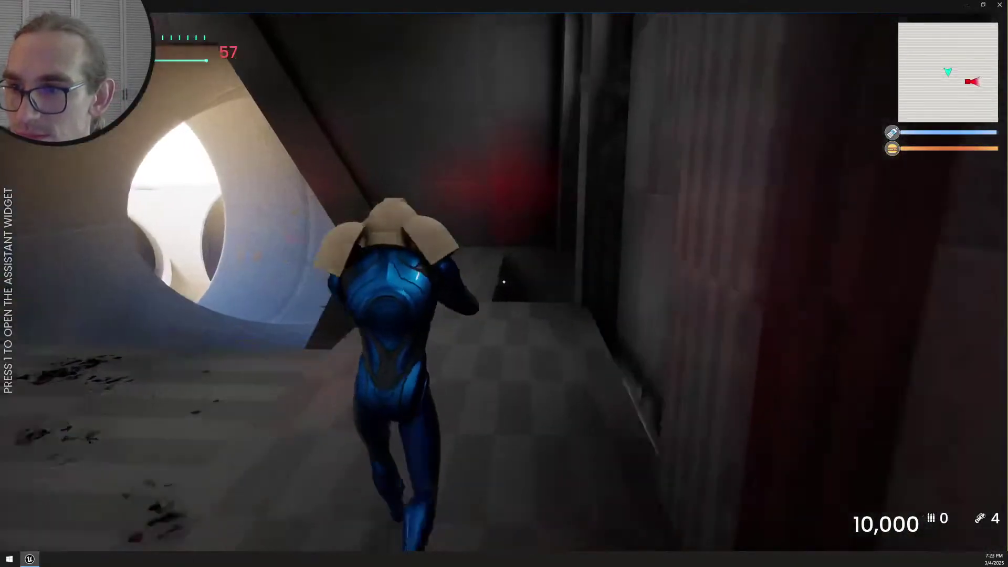
{"action": "key", "text": "w"}
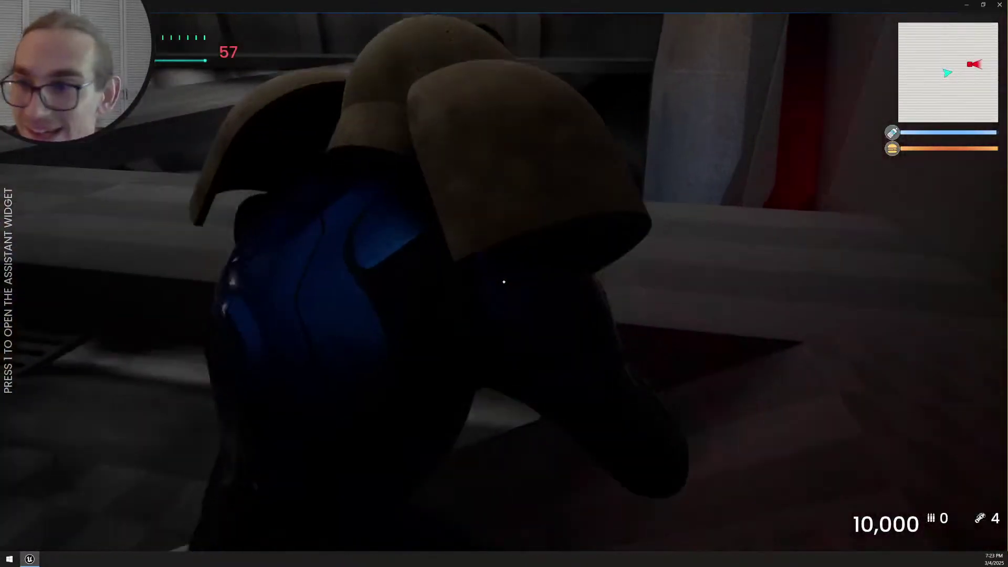
{"action": "key", "text": "w"}
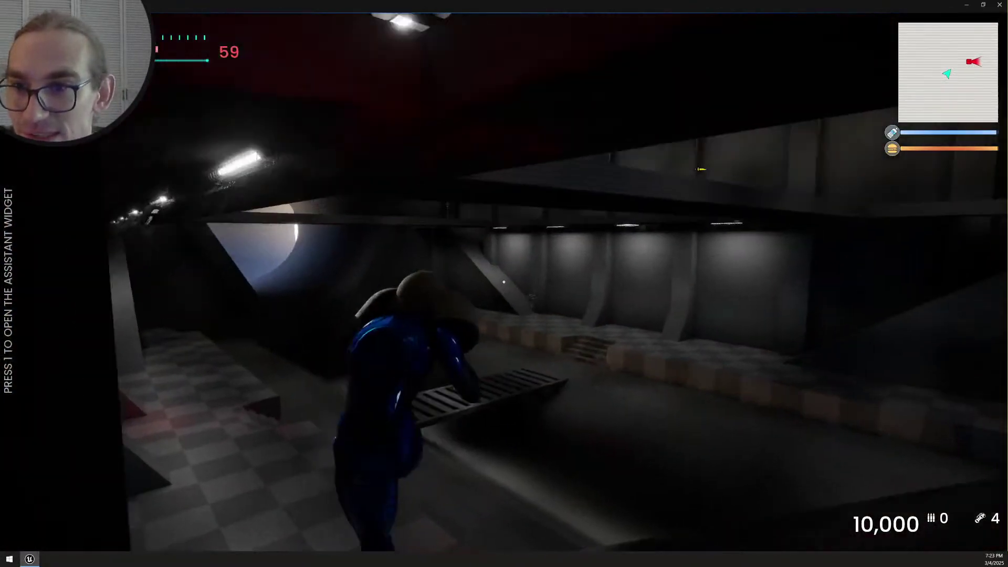
{"action": "key", "text": "w"}
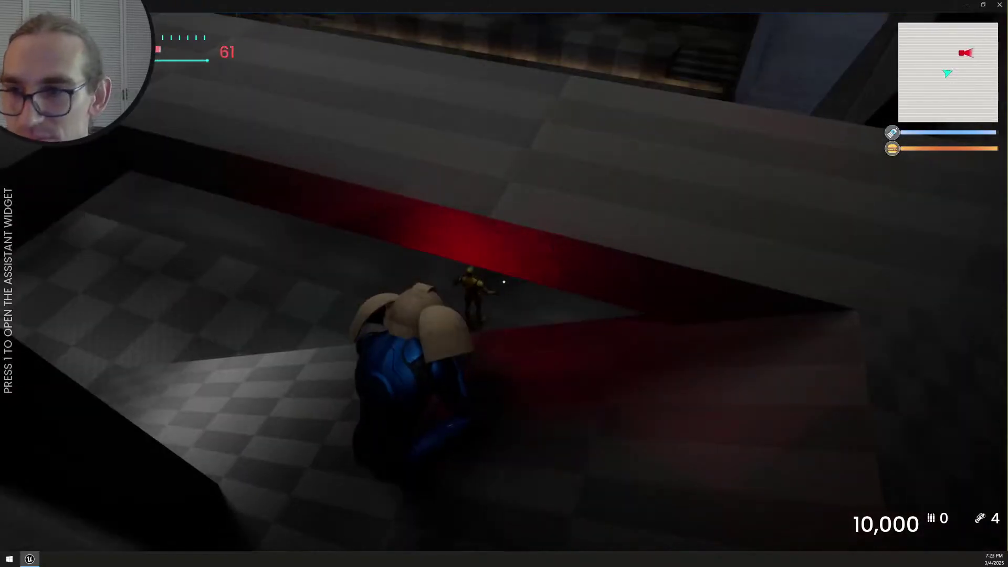
Advance along the lower side walkway and shoot the approaching enemy with the rifle to test close combat
{"action": "key", "text": "w"}
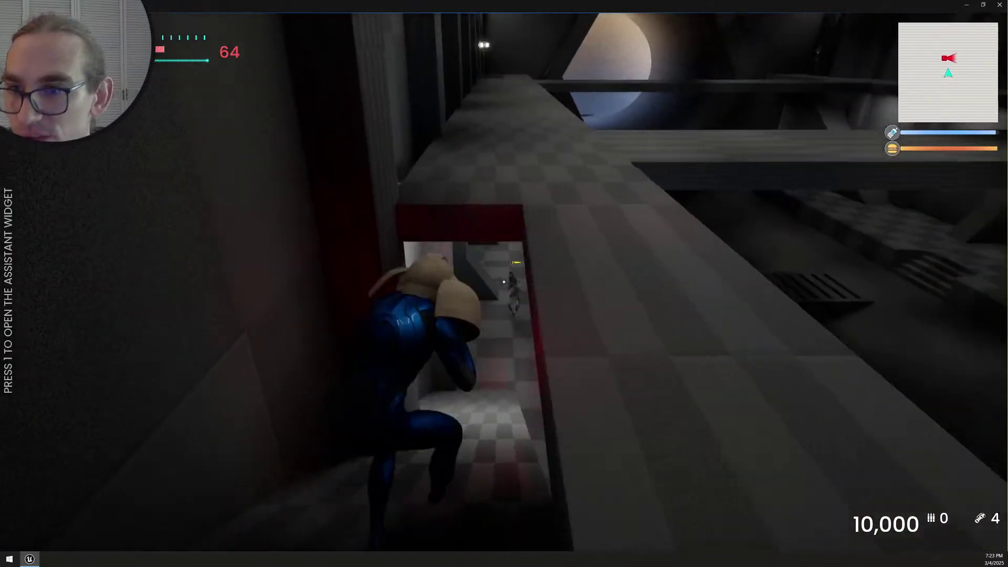
{"action": "key", "text": "w"}
{"action": "left_click", "coordinate": [504, 282]}
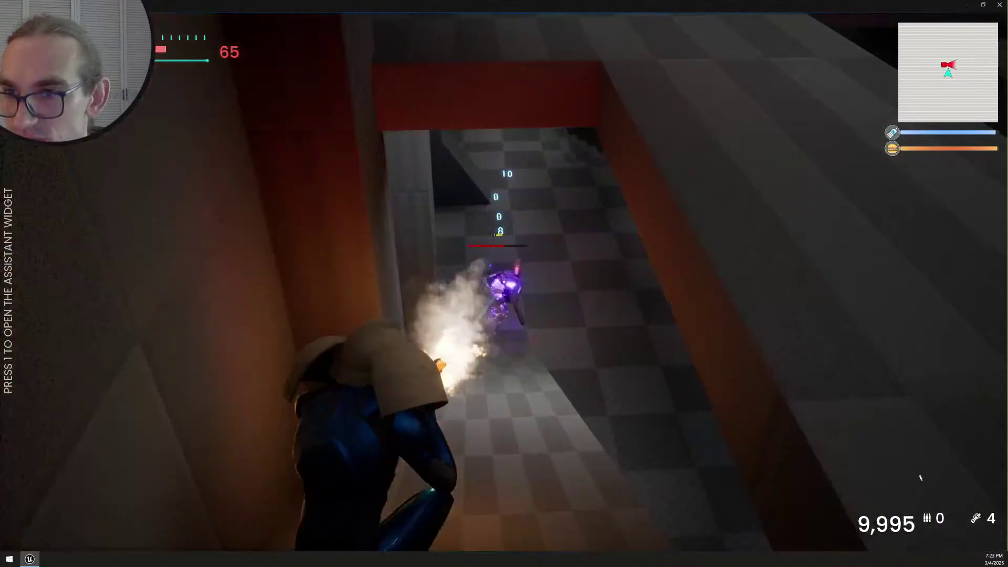
{"action": "left_click", "coordinate": [504, 282]}
{"action": "left_click", "coordinate": [504, 282]}
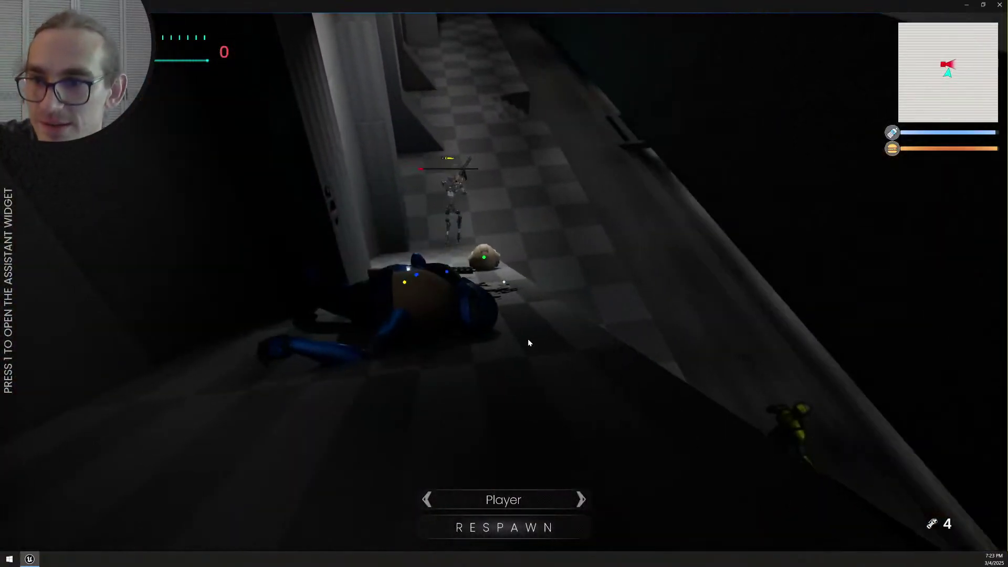
Respawn the player, recover the dropped rifle and equipment from the walkway, and return to the upper level
{"action": "left_click", "coordinate": [513, 527]}
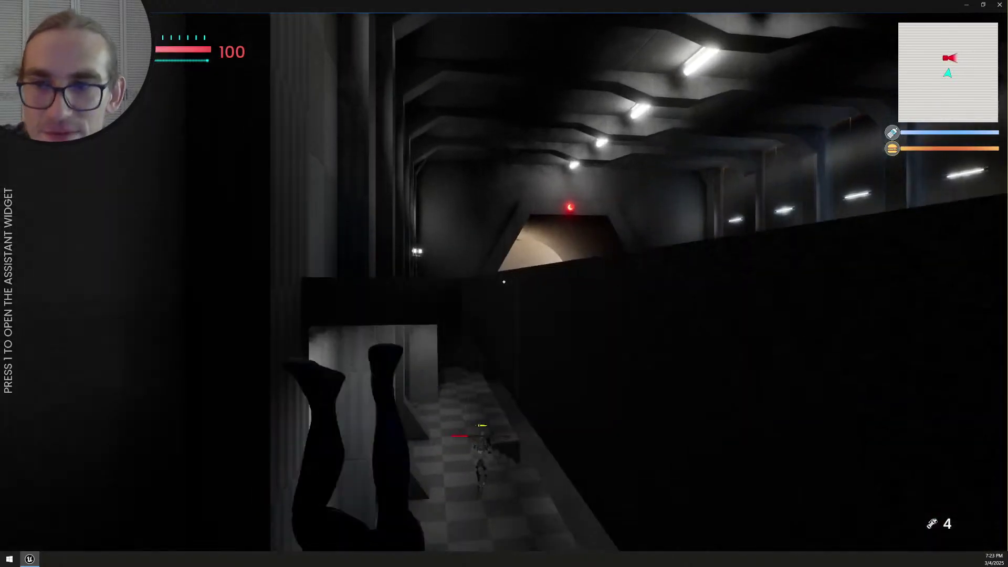
{"action": "key", "text": "e"}
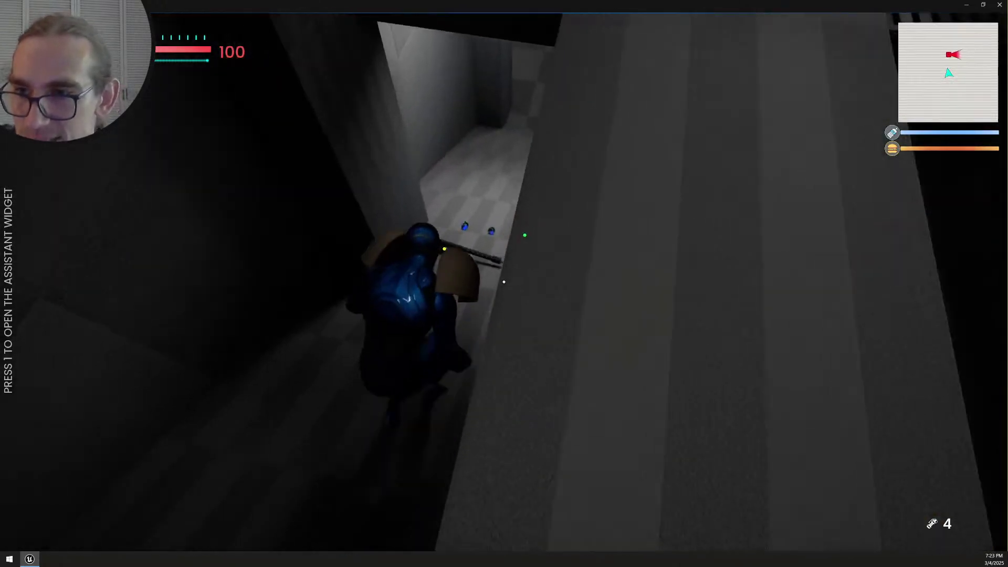
{"action": "key", "text": "a"}
{"action": "key", "text": "e"}
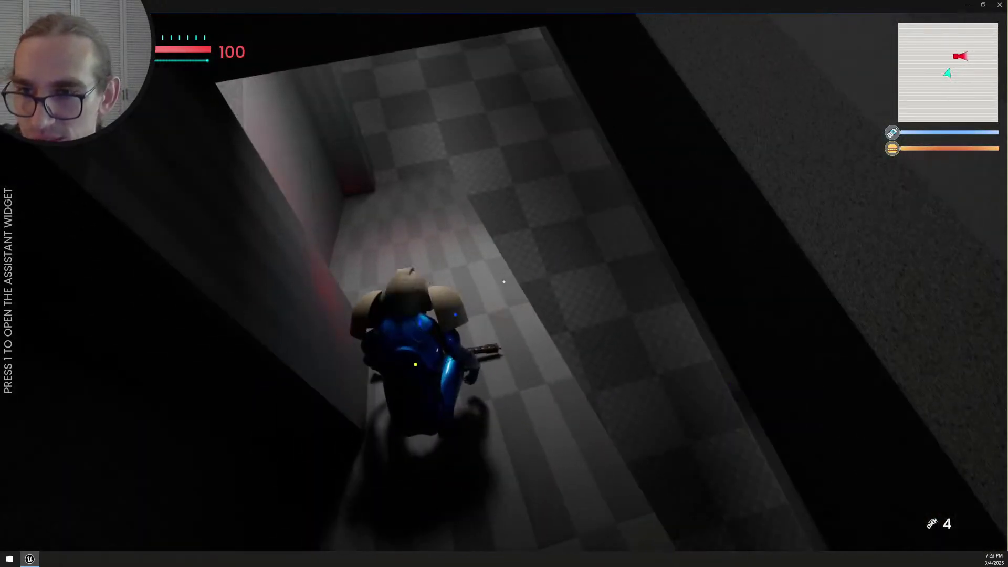
{"action": "key", "text": "w"}
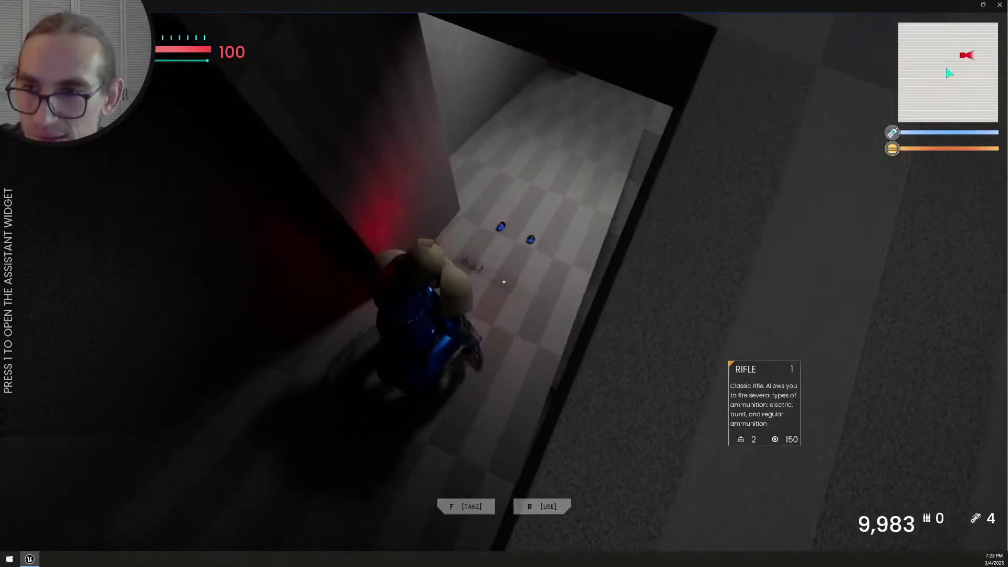
{"action": "key", "text": "f"}
{"action": "key", "text": "f"}
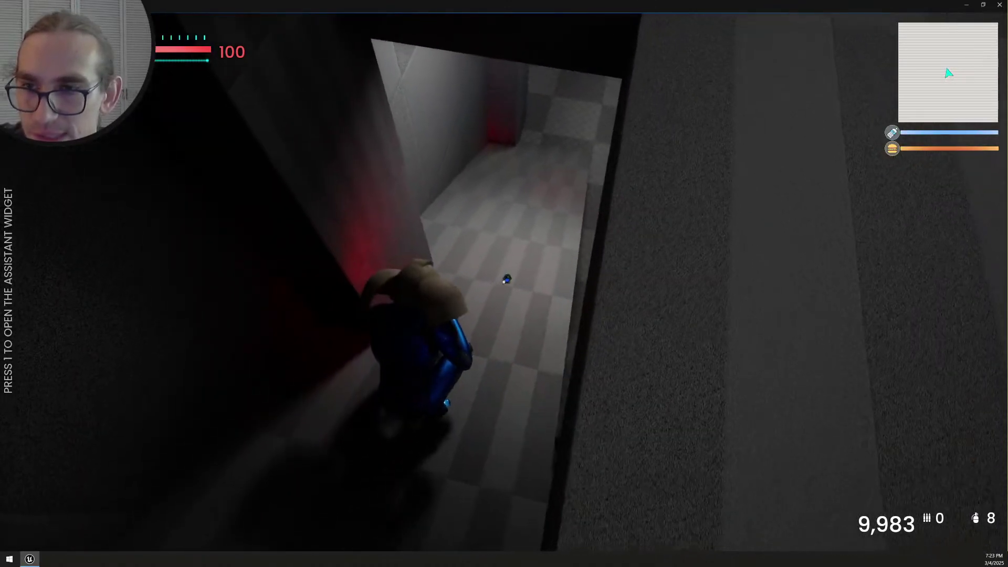
{"action": "key", "text": "f"}
{"action": "key", "text": "w"}
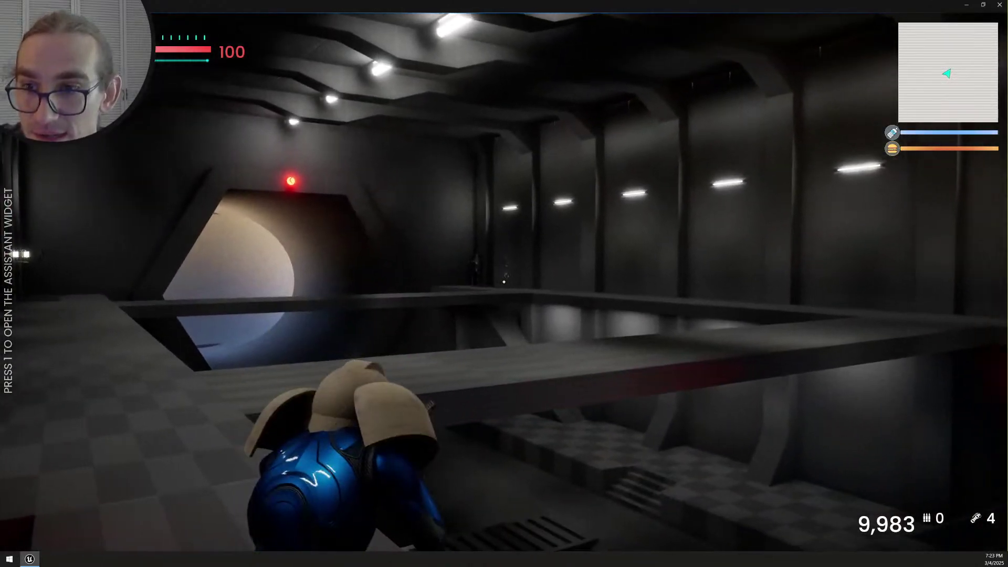
Fire the rifle across the chamber at the enemies on the far upper walkway to test long-range combat
{"action": "left_click", "coordinate": [504, 282]}
{"action": "left_click_drag", "start_coordinate": [504, 282], "coordinate": [504, 282]}
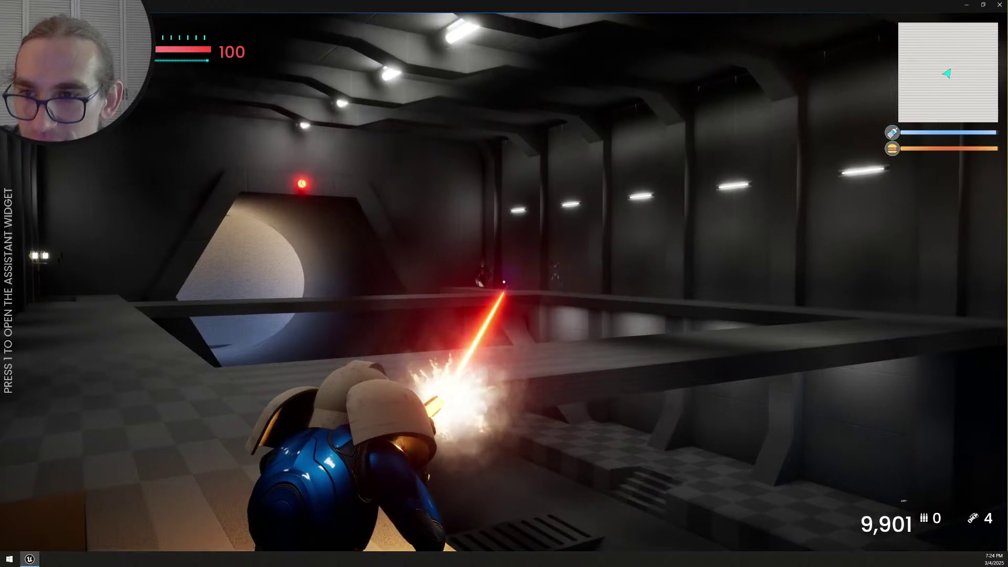
{"action": "left_click", "coordinate": [504, 282]}
{"action": "left_click_drag", "start_coordinate": [504, 282], "coordinate": [504, 282]}
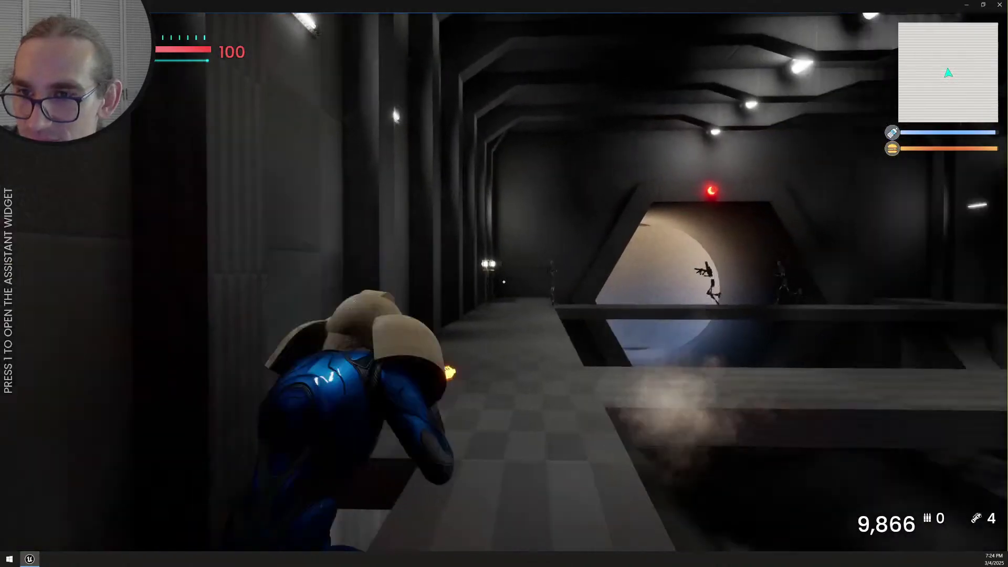
Take cover below the upper walkway, jump up to check the enemies' positions, and shoot the one approaching from below
{"action": "key", "text": "c"}
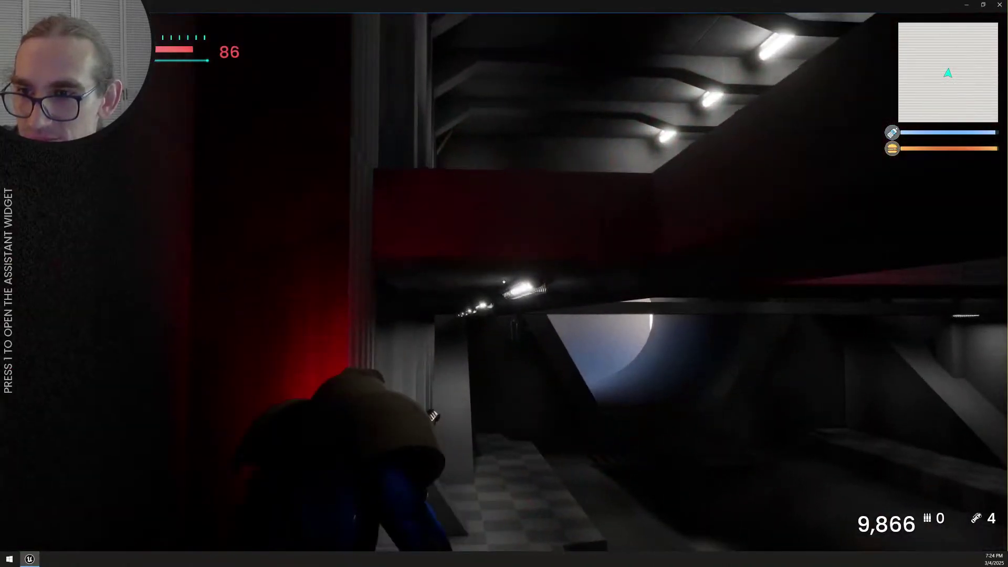
{"action": "key", "text": "space"}
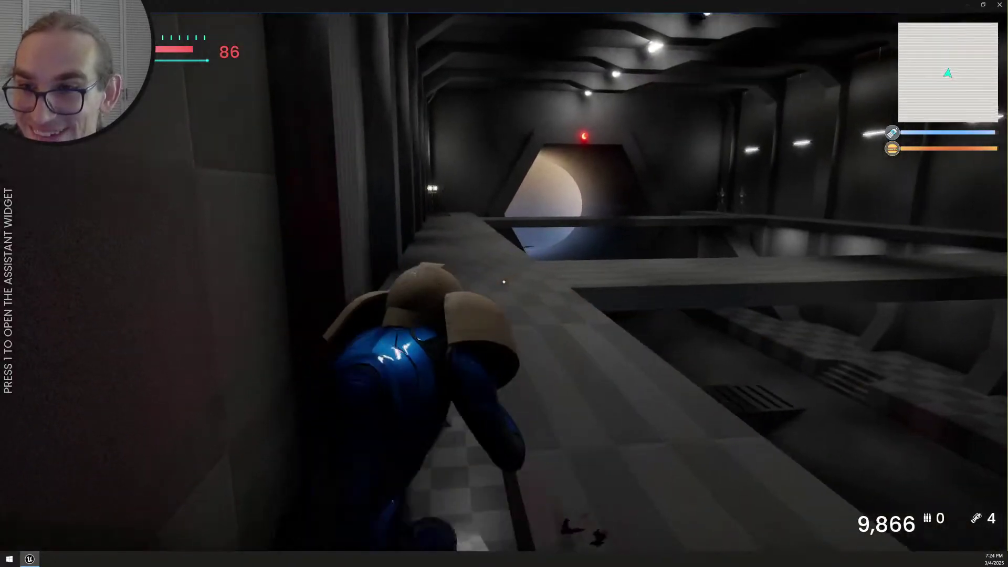
{"action": "key", "text": "space"}
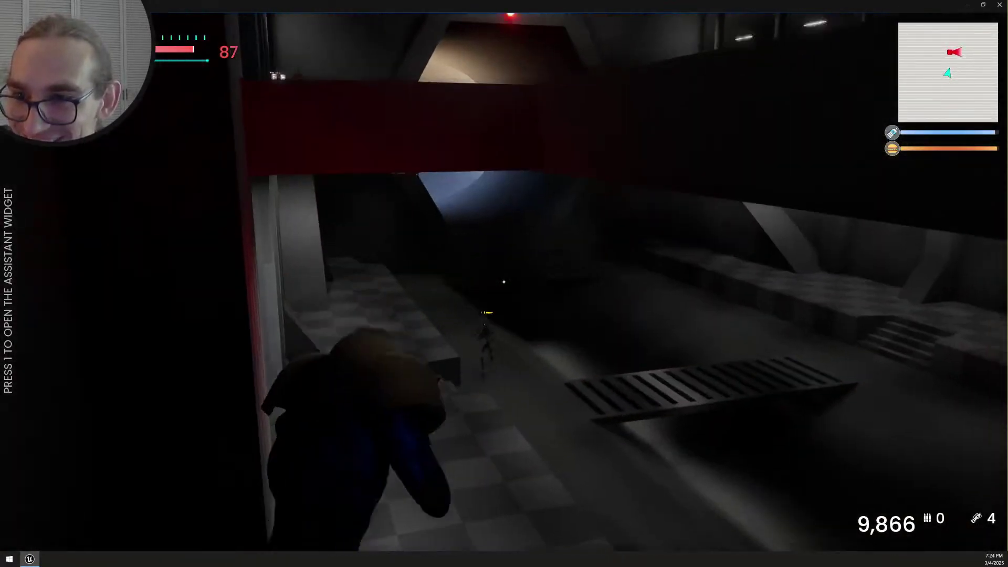
{"action": "left_click", "coordinate": [504, 282]}
{"action": "left_click", "coordinate": [505, 282]}
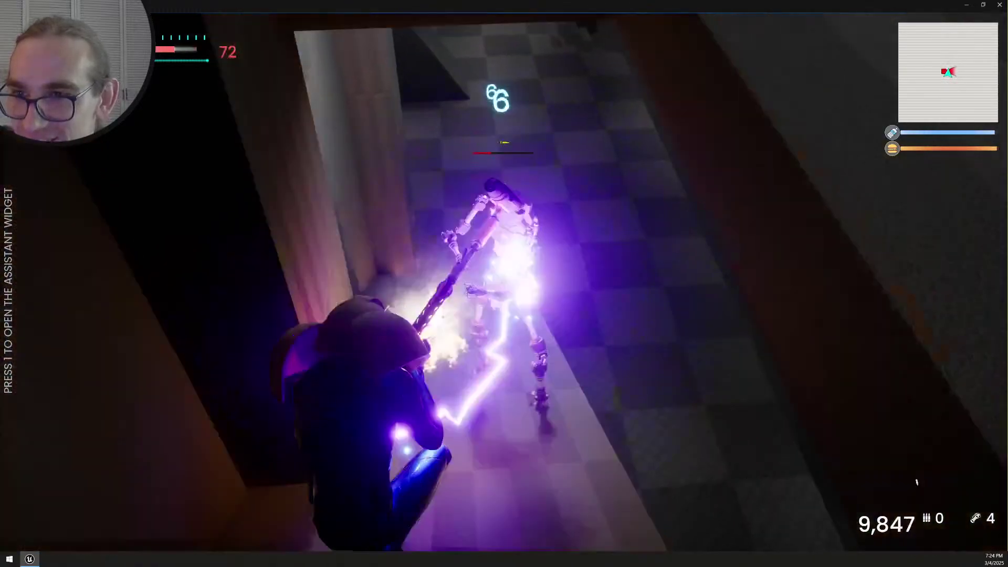
{"action": "left_click", "coordinate": [504, 282]}
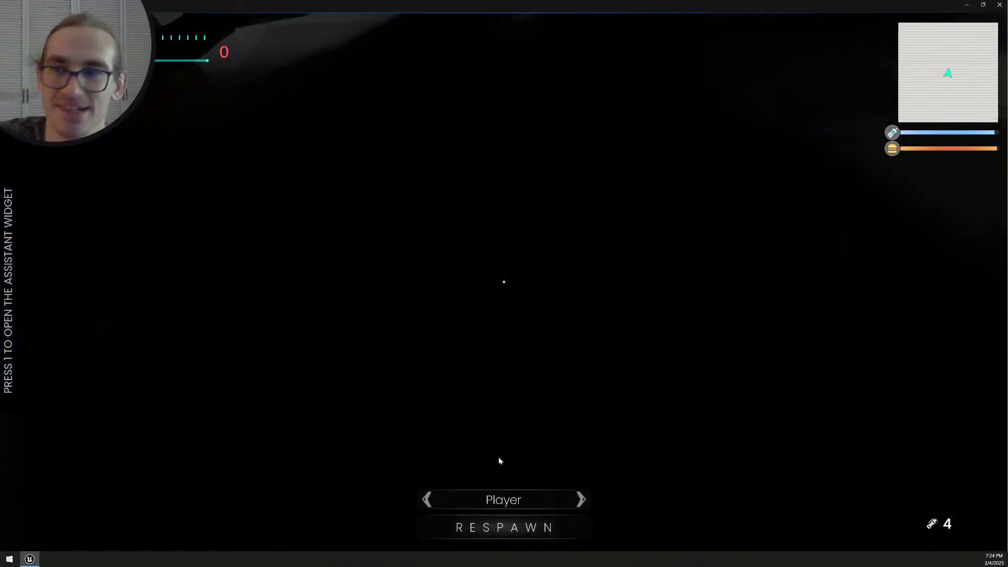
End the play-test and inspect the chamber's lower floor, side platforms, stairs and grated crossings in the editor
{"action": "key", "text": "Escape"}
{"action": "right_click_drag", "start_coordinate": [504, 284], "coordinate": [588, 195]}
{"action": "right_click_drag", "start_coordinate": [534, 336], "coordinate": [903, 336]}
{"action": "scroll", "coordinate": [534, 337], "scroll_direction": "up", "scroll_amount": 1}
{"action": "scroll", "coordinate": [533, 337], "scroll_direction": "down", "scroll_amount": 1}
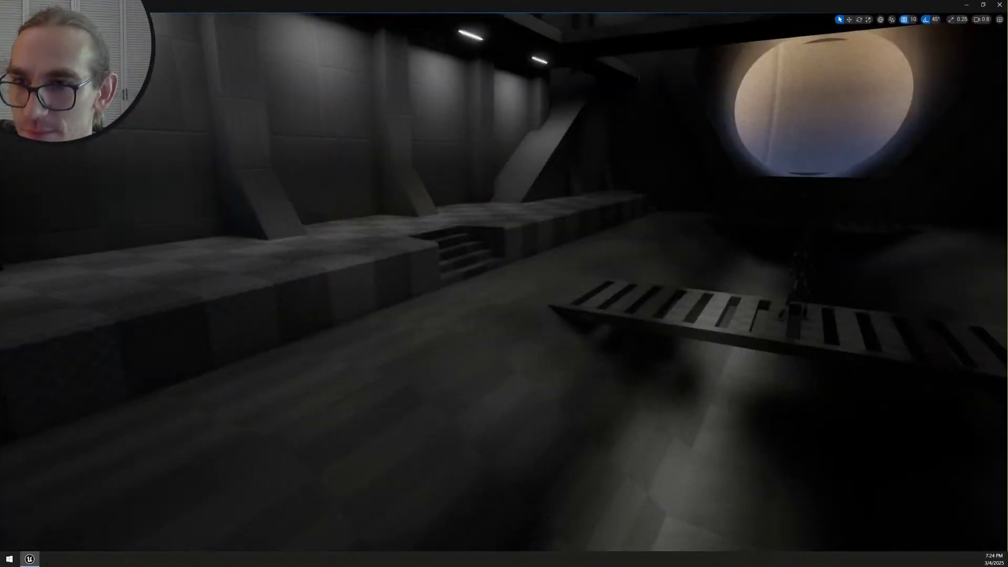
{"action": "right_click_drag", "start_coordinate": [533, 337], "coordinate": [372, 347]}
{"action": "scroll", "coordinate": [533, 336], "scroll_direction": "up", "scroll_amount": 1}
{"action": "scroll", "coordinate": [534, 336], "scroll_direction": "down", "scroll_amount": 1}
{"action": "right_click_drag", "start_coordinate": [457, 302], "coordinate": [486, 368]}
{"action": "scroll", "coordinate": [570, 329], "scroll_direction": "down", "scroll_amount": 1}
{"action": "right_click_drag", "start_coordinate": [543, 326], "coordinate": [544, 305]}
Examine the wide crossing bridge and how it links the upper walkways, then view the whole chamber from above
{"action": "key", "text": "r"}
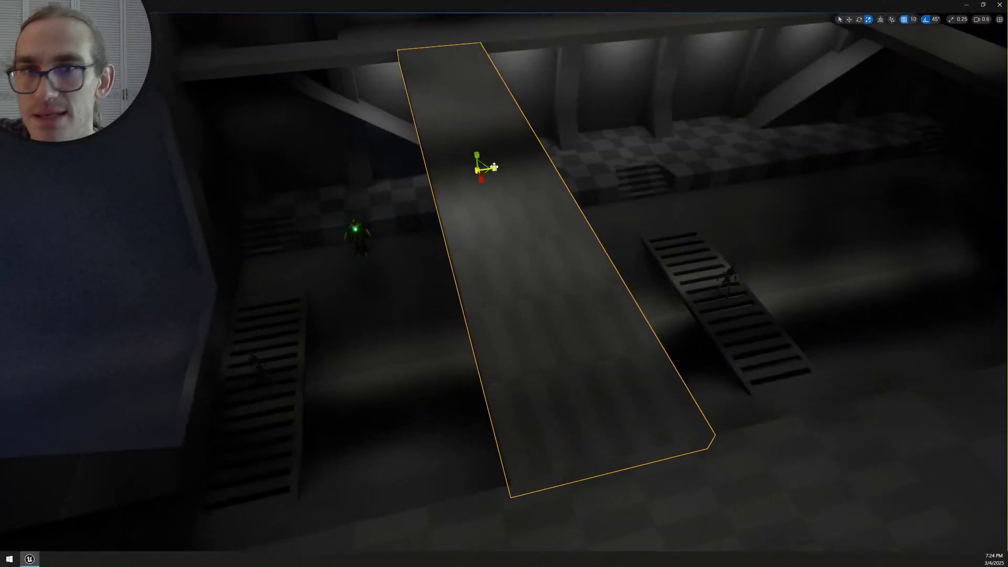
{"action": "right_click_drag", "start_coordinate": [494, 169], "coordinate": [522, 226]}
{"action": "right_click_drag", "start_coordinate": [538, 261], "coordinate": [659, 188]}
{"action": "right_click_drag", "start_coordinate": [544, 296], "coordinate": [597, 331]}
{"action": "scroll", "coordinate": [441, 306], "scroll_direction": "up", "scroll_amount": 1}
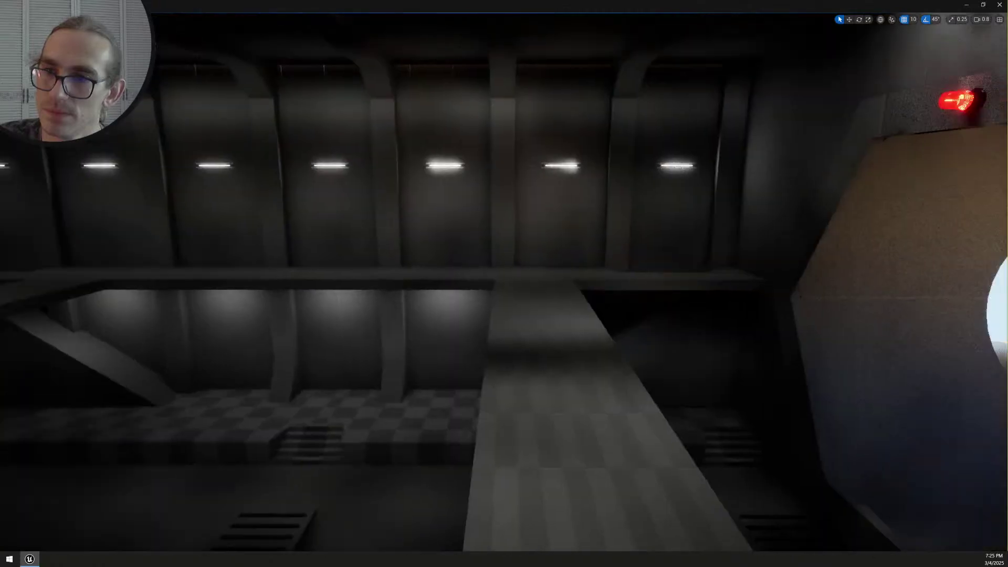
{"action": "right_click_drag", "start_coordinate": [596, 331], "coordinate": [579, 365]}
{"action": "scroll", "coordinate": [351, 345], "scroll_direction": "down", "scroll_amount": 1}
{"action": "scroll", "coordinate": [279, 310], "scroll_direction": "down", "scroll_amount": 2}
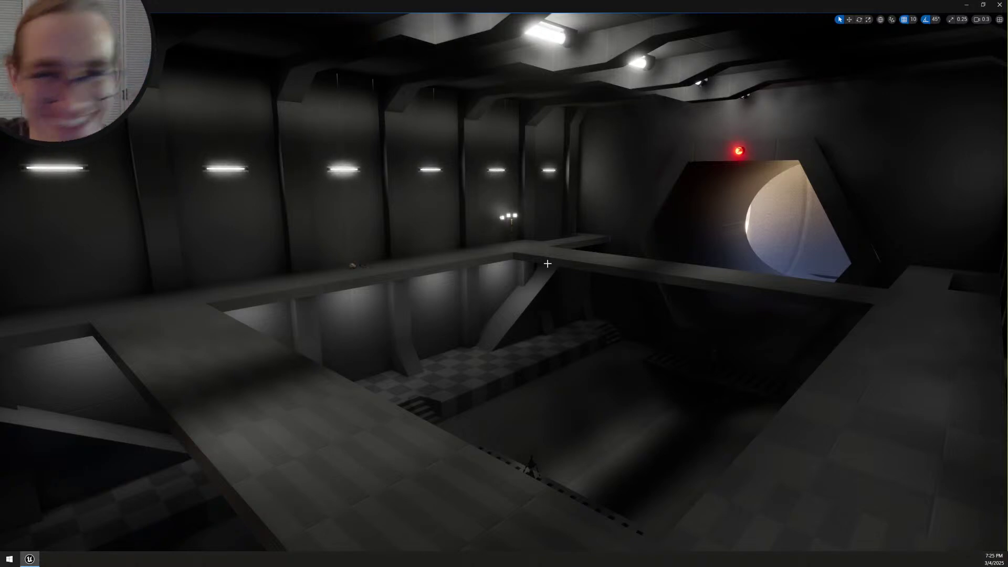
{"action": "right_click_drag", "start_coordinate": [629, 234], "coordinate": [415, 248]}
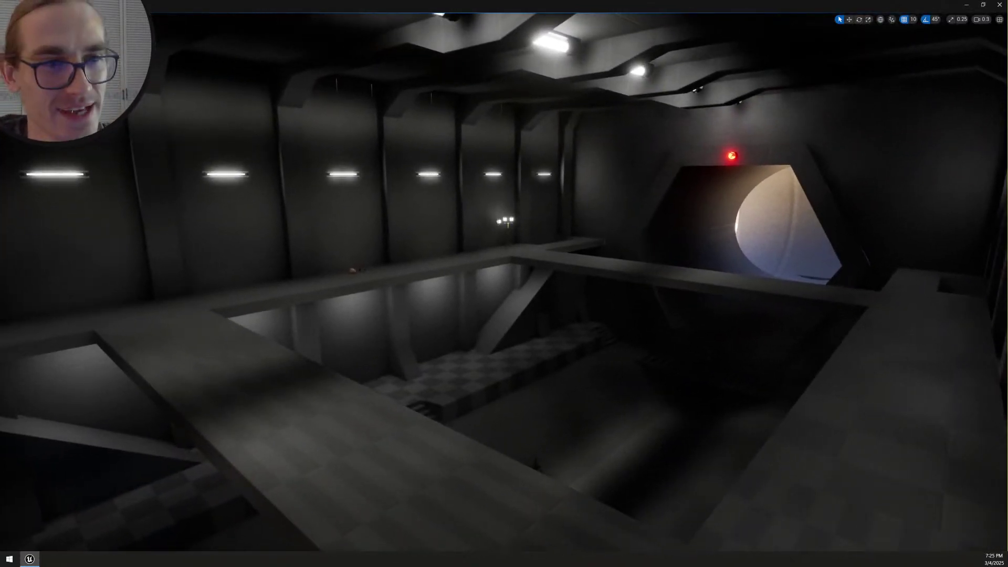
{"action": "right_click_drag", "start_coordinate": [771, 381], "coordinate": [751, 374]}
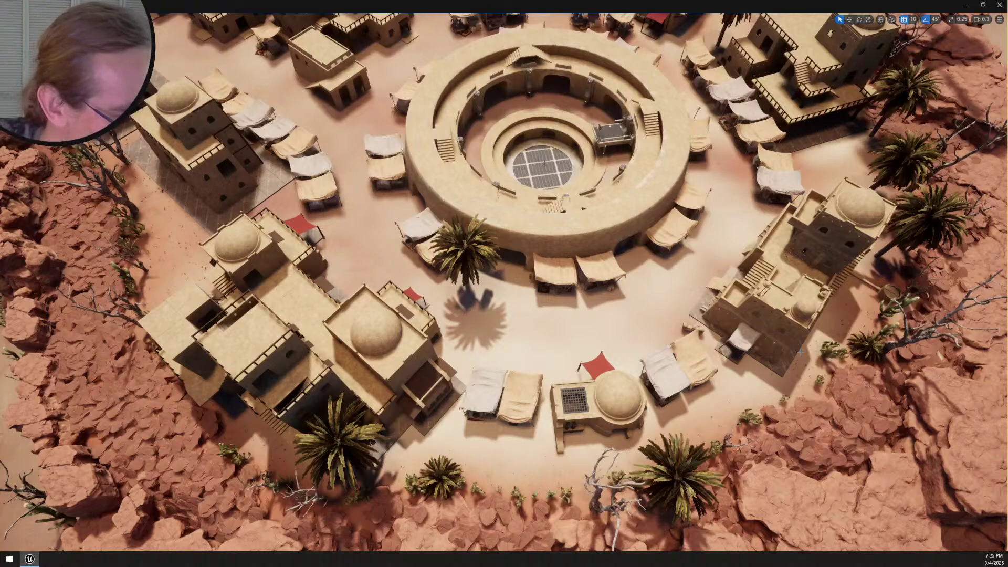
Jump through the saved camera views to review the diner, its interior, the desert fortifications and the canyon railway
{"action": "key", "text": "2"}
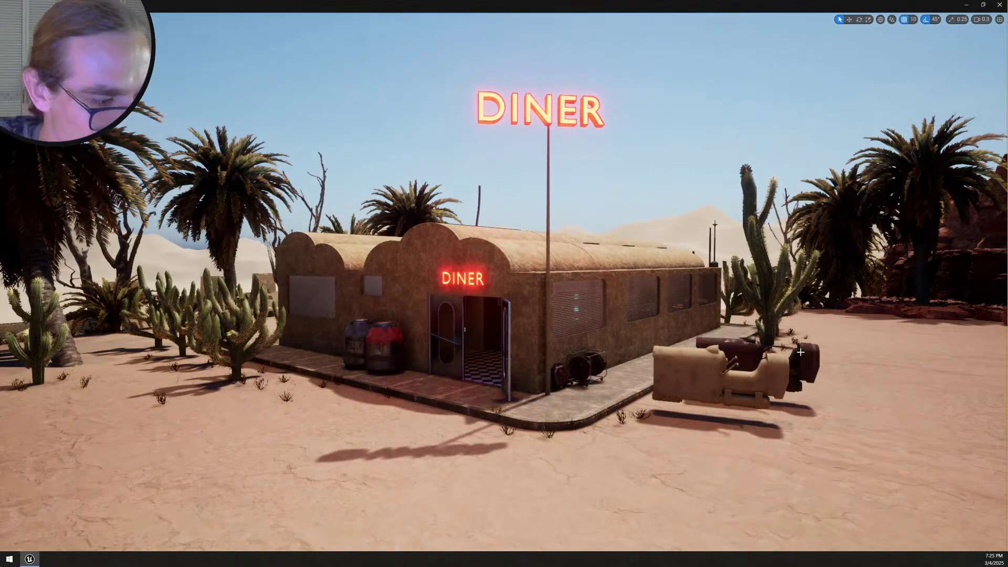
{"action": "key", "text": "2"}
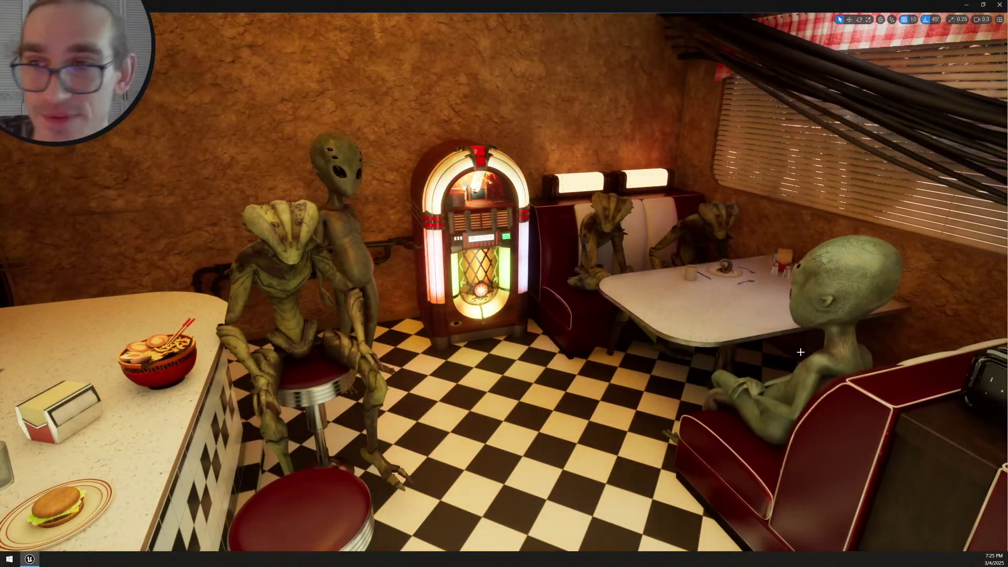
{"action": "key", "text": "3"}
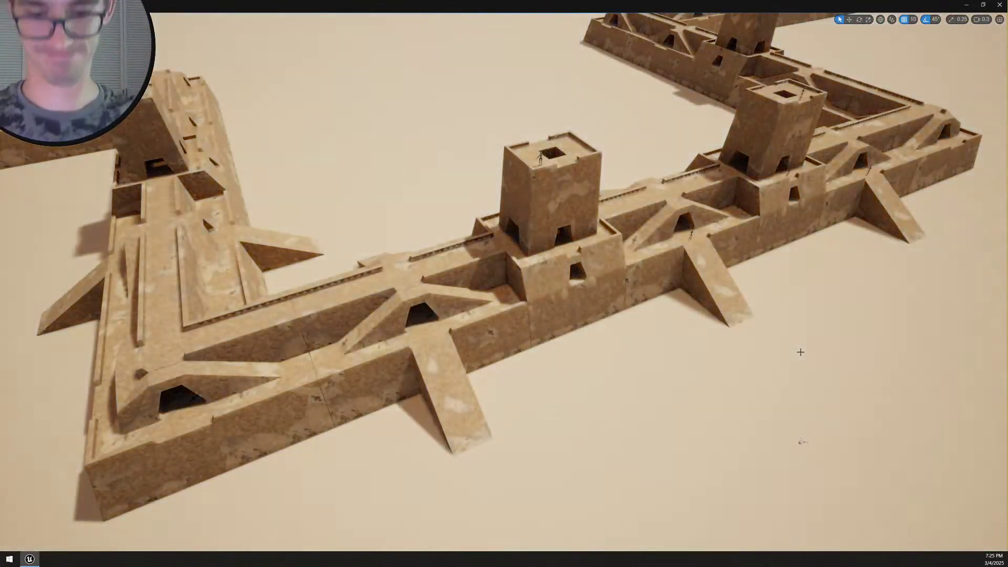
{"action": "key", "text": "4"}
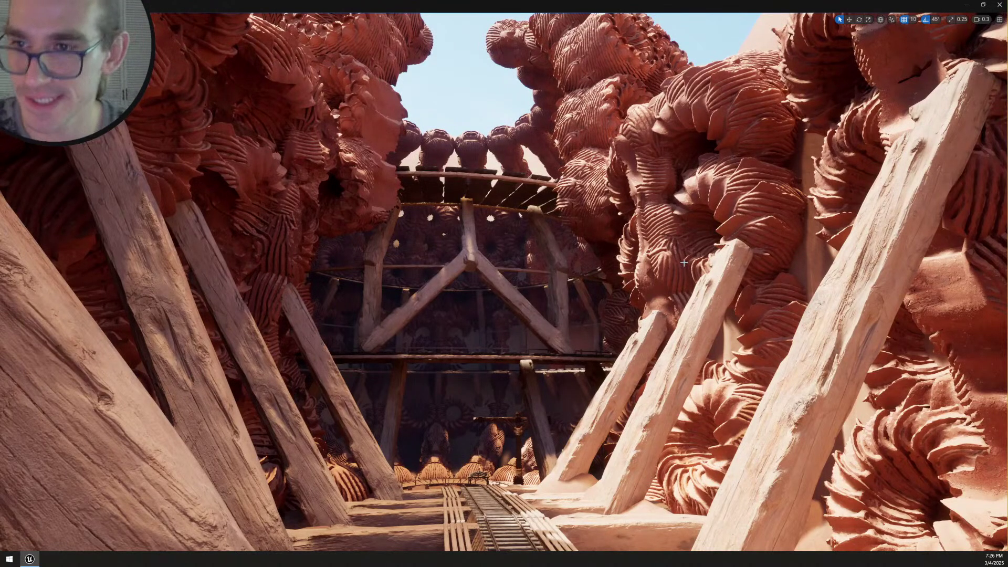
{"action": "right_click_drag", "start_coordinate": [690, 256], "coordinate": [681, 277]}
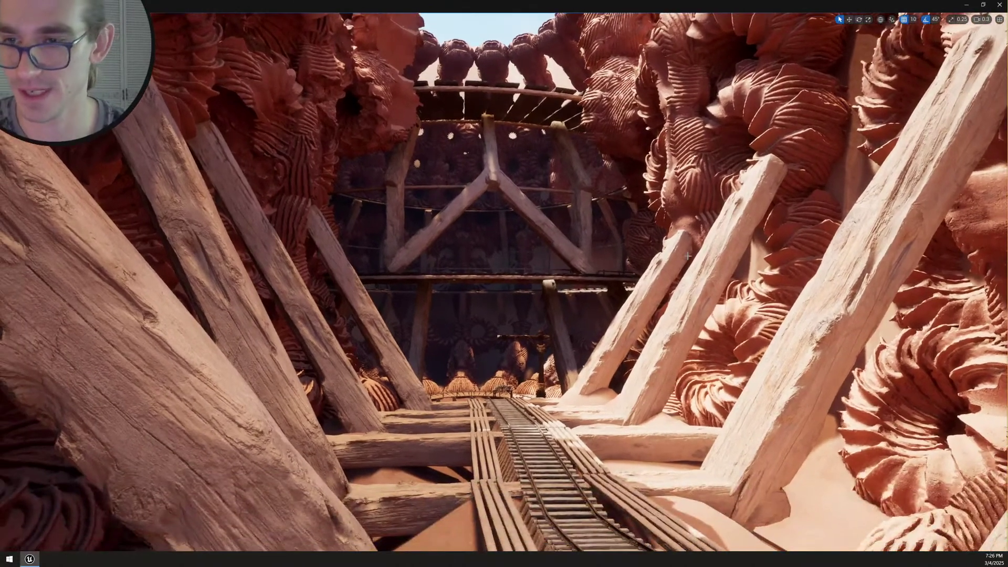
{"action": "key", "text": "1"}
{"action": "key", "text": "2"}
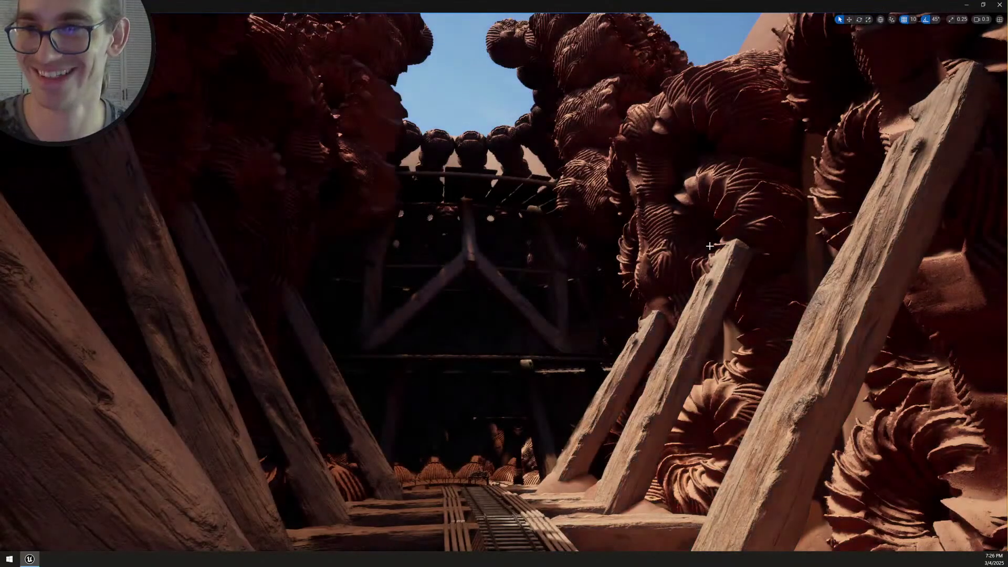
Fly out of the canyon across the desert to view the sewer pipe pieces and blockout rooms from above
{"action": "mouse_move", "coordinate": [648, 285]}
{"action": "right_mouse_down"}
{"action": "mouse_move", "coordinate": [677, 278]}
{"action": "mouse_move", "coordinate": [610, 344]}
{"action": "mouse_move", "coordinate": [620, 336]}
{"action": "mouse_move", "coordinate": [625, 352]}
{"action": "mouse_move", "coordinate": [635, 297]}
{"action": "right_mouse_up"}
{"action": "key", "text": "s"}
{"action": "scroll", "coordinate": [649, 285], "scroll_direction": "up", "scroll_amount": 5}
{"action": "key", "text": "w"}
{"action": "scroll", "coordinate": [633, 326], "scroll_direction": "down", "scroll_amount": 3}
{"action": "right_click_drag", "start_coordinate": [665, 377], "coordinate": [401, 393]}
{"action": "scroll", "coordinate": [675, 395], "scroll_direction": "up", "scroll_amount": 3}
{"action": "scroll", "coordinate": [654, 402], "scroll_direction": "down", "scroll_amount": 2}
{"action": "scroll", "coordinate": [662, 395], "scroll_direction": "up", "scroll_amount": 1}
{"action": "scroll", "coordinate": [389, 418], "scroll_direction": "up", "scroll_amount": 1}
{"action": "scroll", "coordinate": [351, 358], "scroll_direction": "up", "scroll_amount": 8}
{"action": "scroll", "coordinate": [320, 363], "scroll_direction": "down", "scroll_amount": 3}
{"action": "scroll", "coordinate": [396, 389], "scroll_direction": "up", "scroll_amount": 1}
{"action": "right_click_drag", "start_coordinate": [649, 454], "coordinate": [635, 473]}
{"action": "scroll", "coordinate": [649, 457], "scroll_direction": "up", "scroll_amount": 1}
{"action": "scroll", "coordinate": [649, 468], "scroll_direction": "down", "scroll_amount": 2}
{"action": "scroll", "coordinate": [636, 472], "scroll_direction": "up", "scroll_amount": 1}
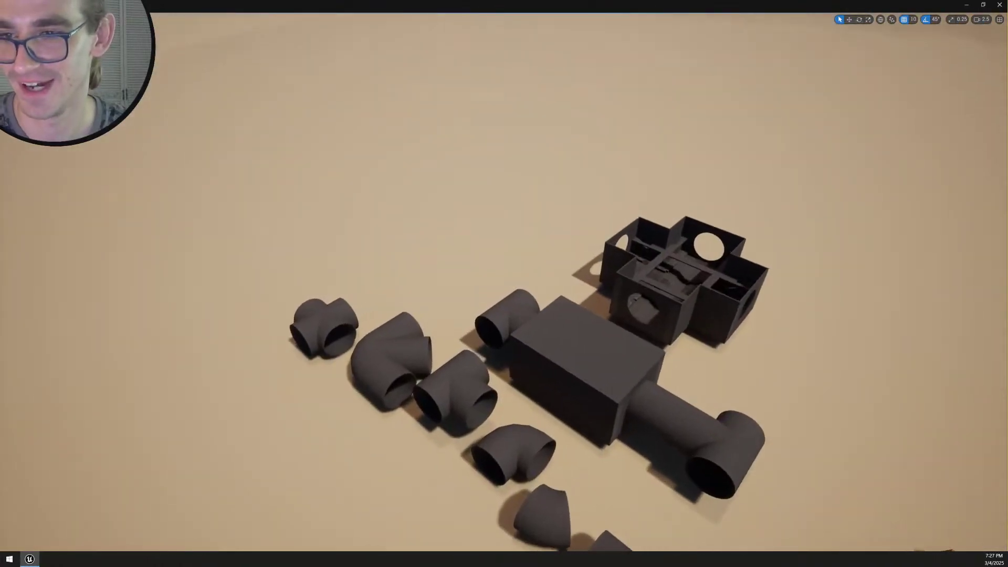
View the sewer layout beside the desert fortifications from the air and return inside the roofed chamber above the bridge
{"action": "right_click_drag", "start_coordinate": [504, 283], "coordinate": [737, 274]}
{"action": "scroll", "coordinate": [546, 278], "scroll_direction": "down", "scroll_amount": 1}
{"action": "scroll", "coordinate": [604, 262], "scroll_direction": "up", "scroll_amount": 1}
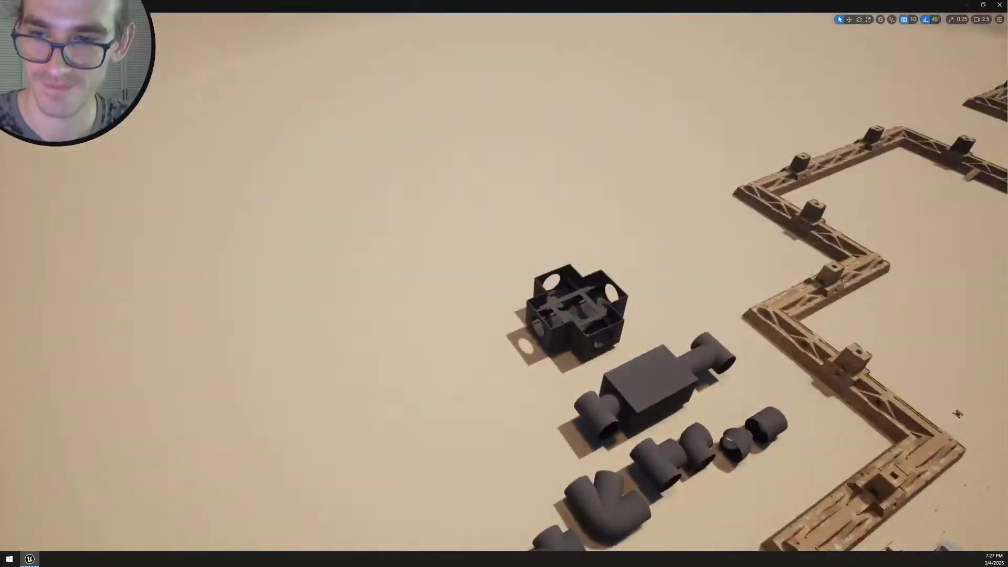
{"action": "right_click_drag", "start_coordinate": [504, 283], "coordinate": [560, 245]}
{"action": "scroll", "coordinate": [580, 276], "scroll_direction": "down", "scroll_amount": 1}
{"action": "scroll", "coordinate": [620, 283], "scroll_direction": "down", "scroll_amount": 1}
{"action": "scroll", "coordinate": [481, 267], "scroll_direction": "down", "scroll_amount": 1}
{"action": "scroll", "coordinate": [609, 252], "scroll_direction": "down", "scroll_amount": 1}
{"action": "right_click_drag", "start_coordinate": [504, 283], "coordinate": [683, 202]}
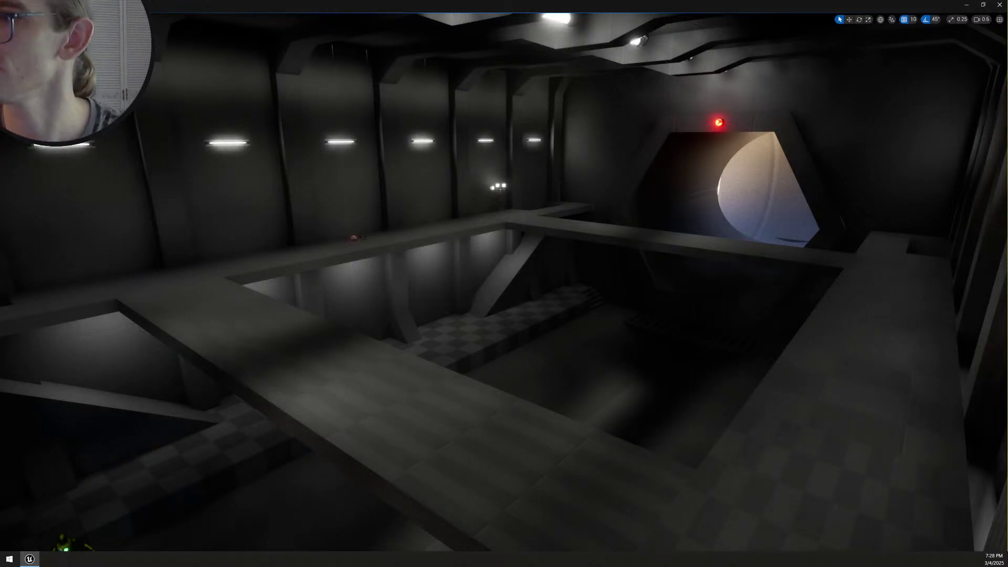
{"action": "left_click", "coordinate": [7, 20]}
{"action": "left_click", "coordinate": [32, 58]}
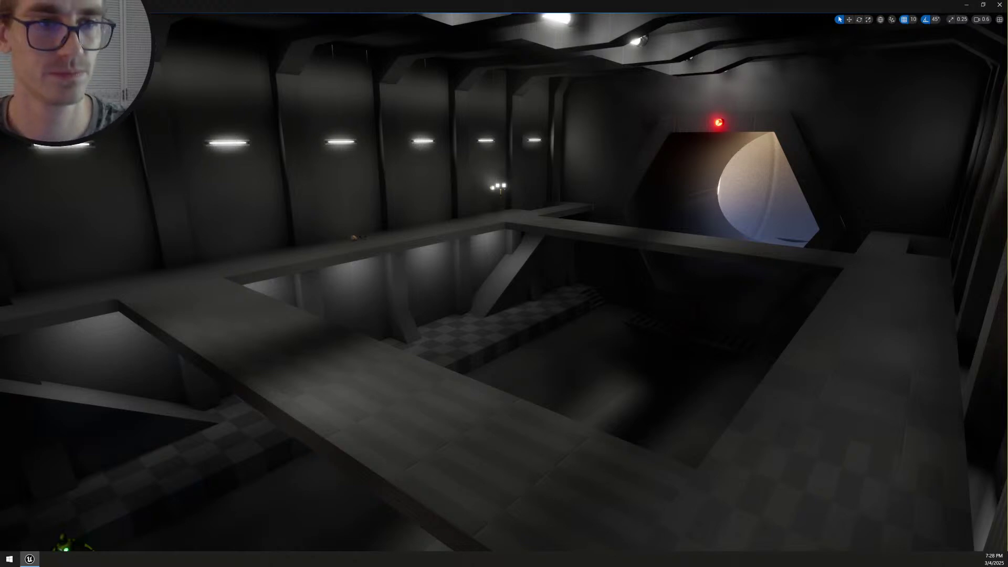